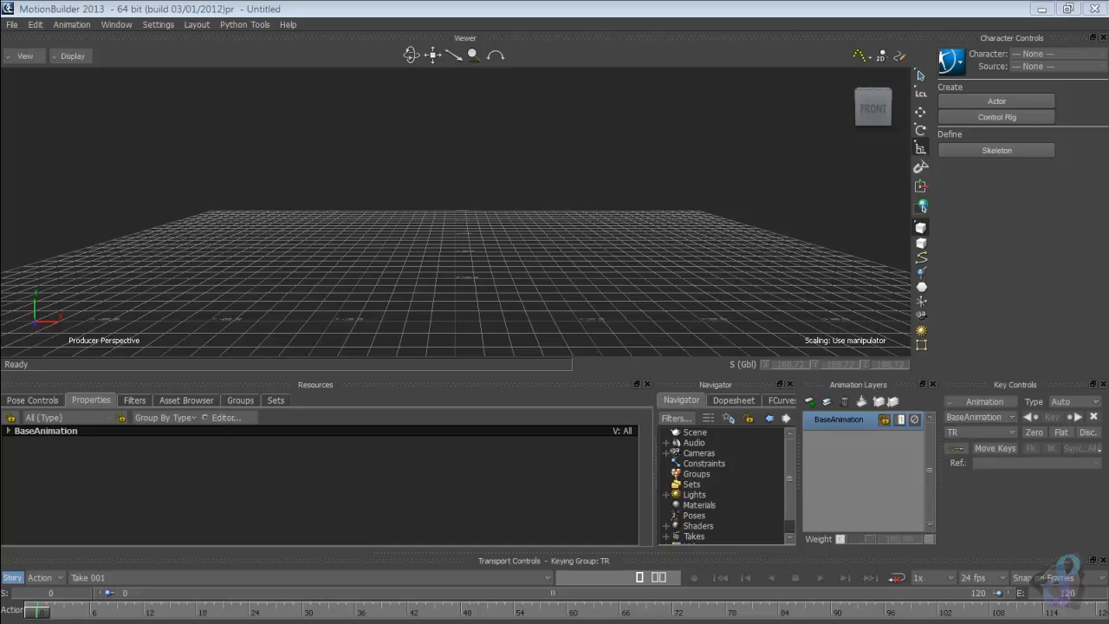
mouse_move(455, 216)
ctrl+shift+mouse_down()
mouse_move(373, 259)
mouse_move(455, 225)
mouse_move(468, 203)
mouse_move(451, 242)
mouse_move(411, 264)
mouse_move(450, 260)
mouse_move(455, 247)
mouse_move(381, 230)
mouse_move(351, 175)
mouse_move(372, 221)
mouse_move(408, 242)
mouse_move(443, 186)
mouse_move(448, 221)
ctrl+shift+mouse_up()
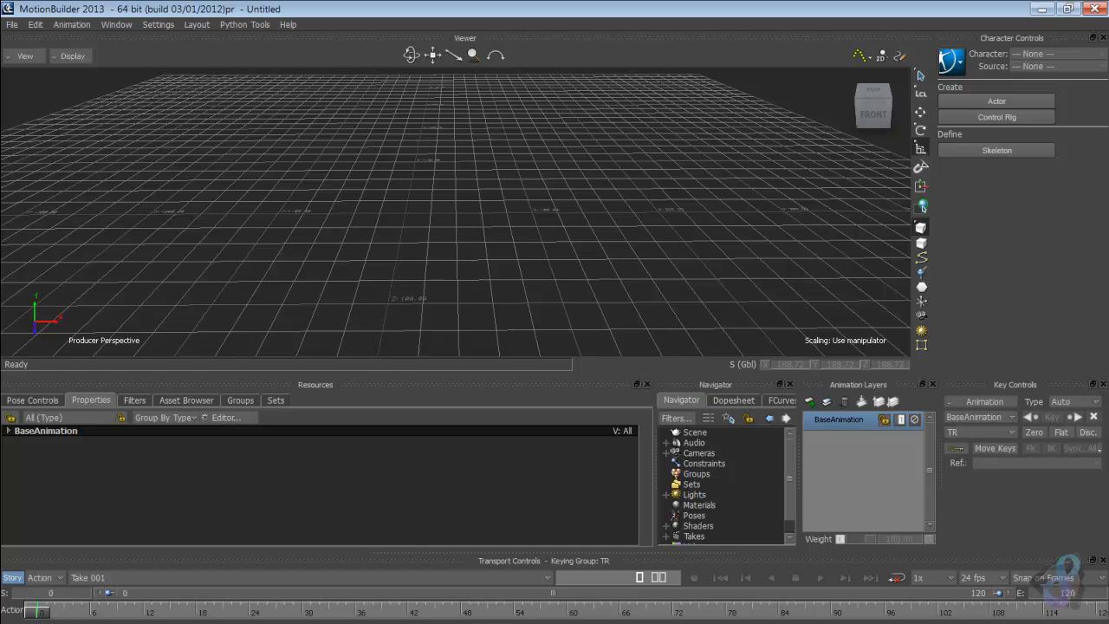
ctrl+shift+drag(448, 222, 529, 213)
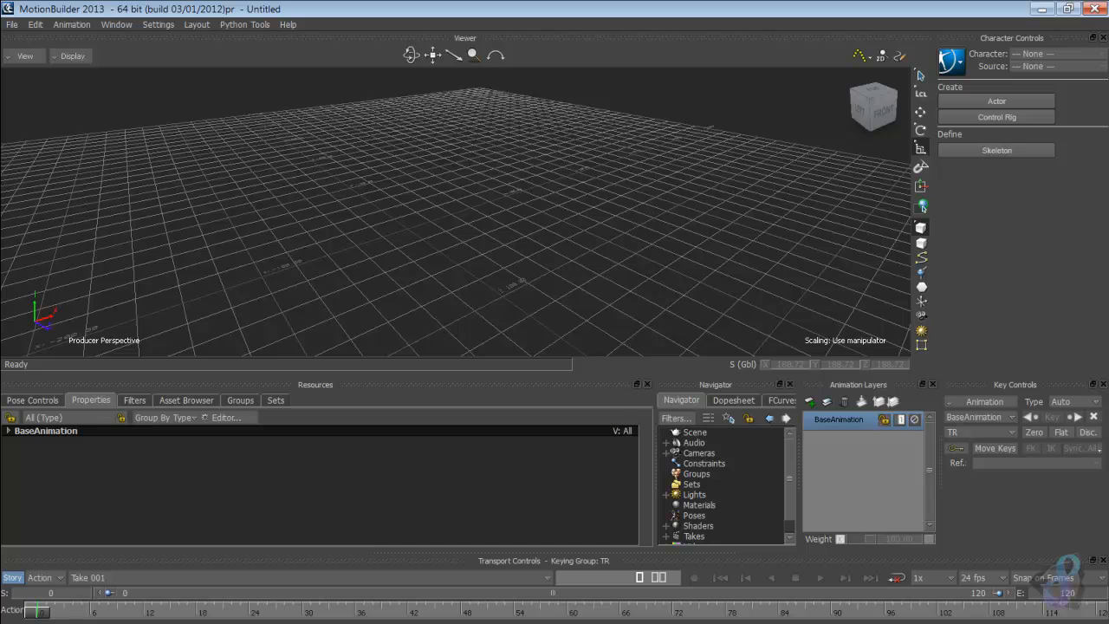
Step: Open Manequitte.fbx from the Desktop with the default open options
click(12, 25)
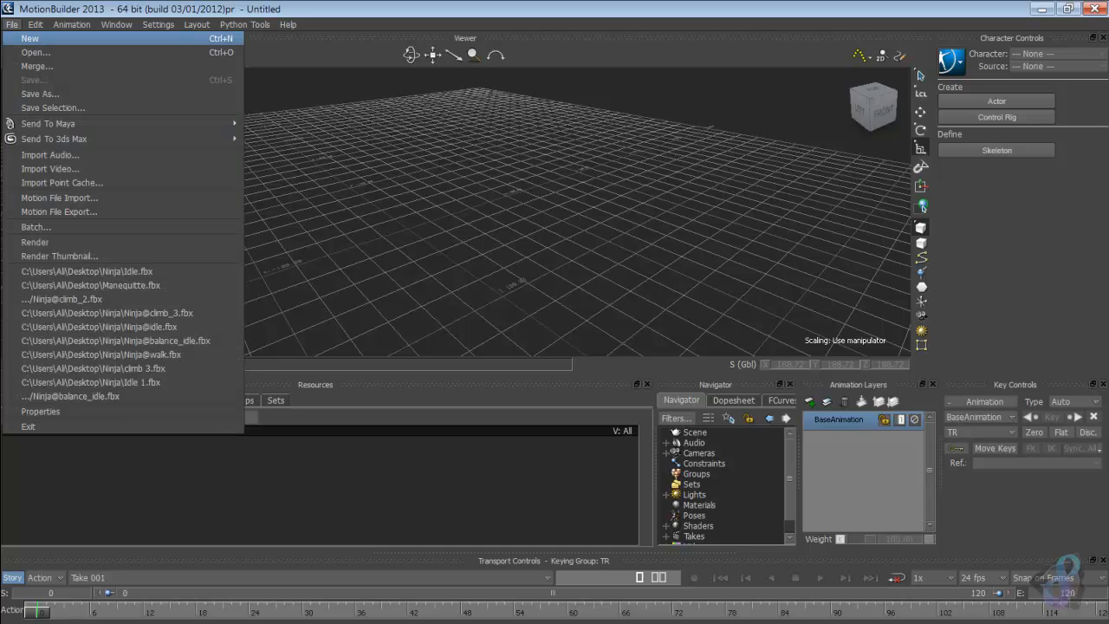
click(35, 52)
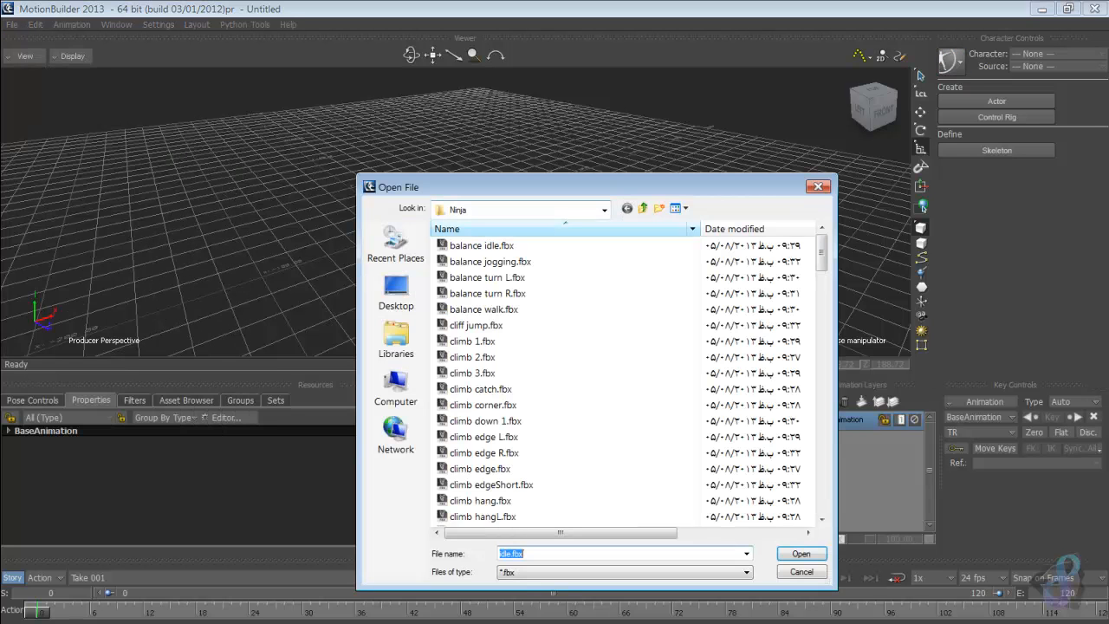
click(641, 208)
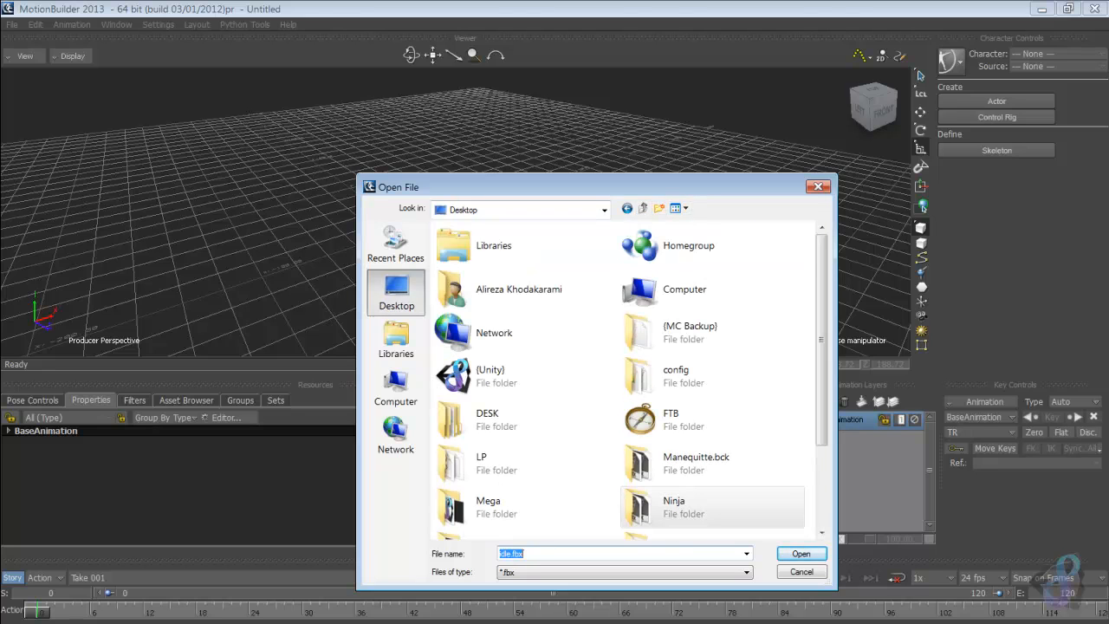
drag(821, 344, 821, 426)
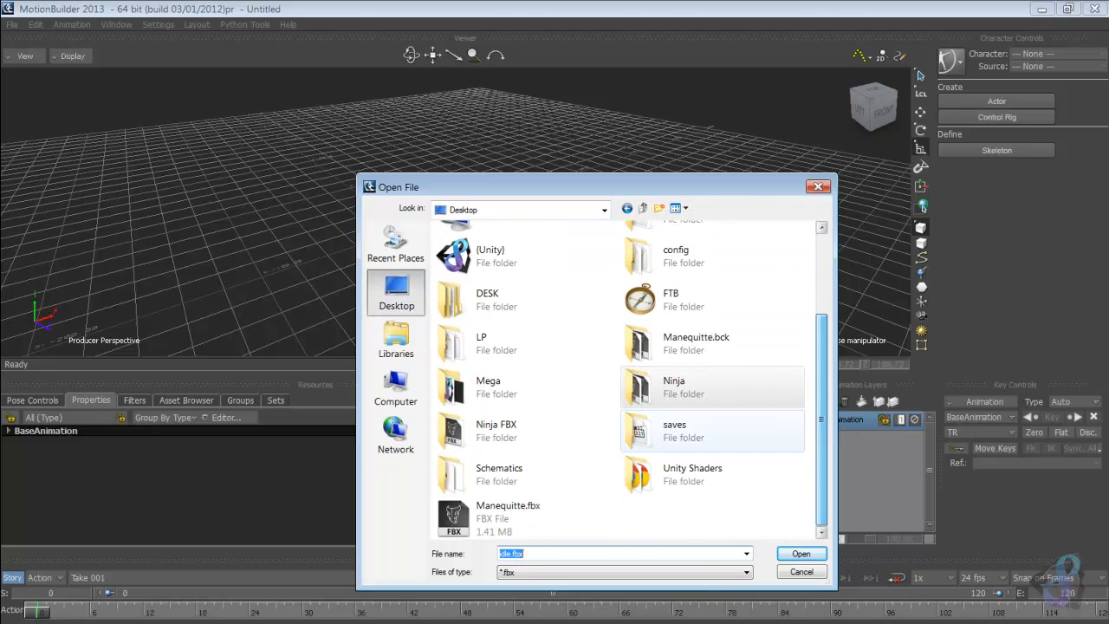
click(525, 518)
key(Return)
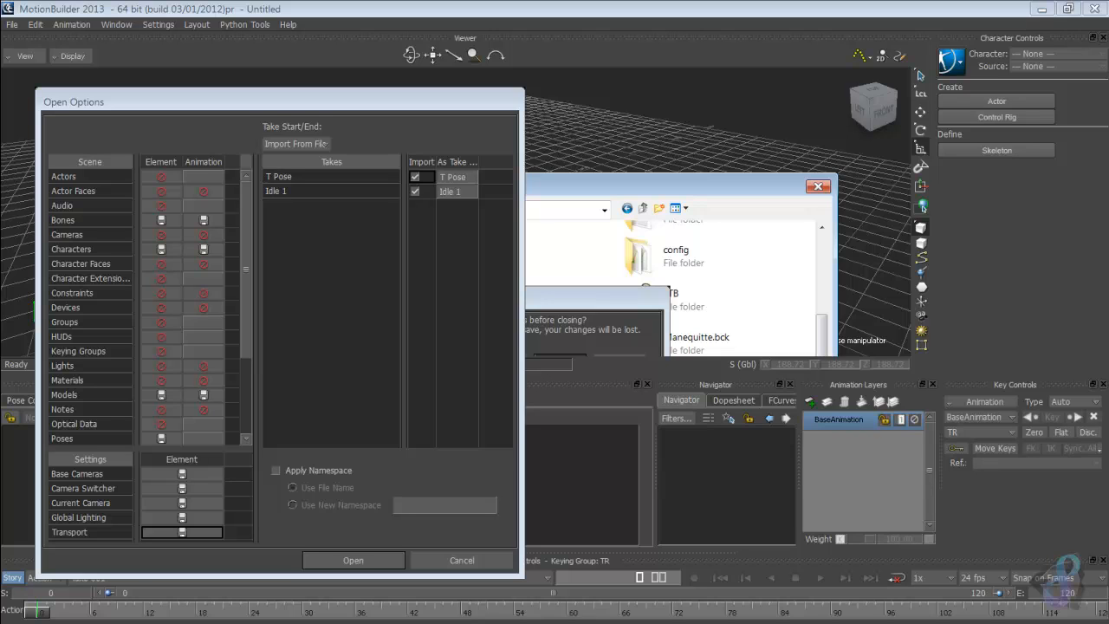
click(353, 561)
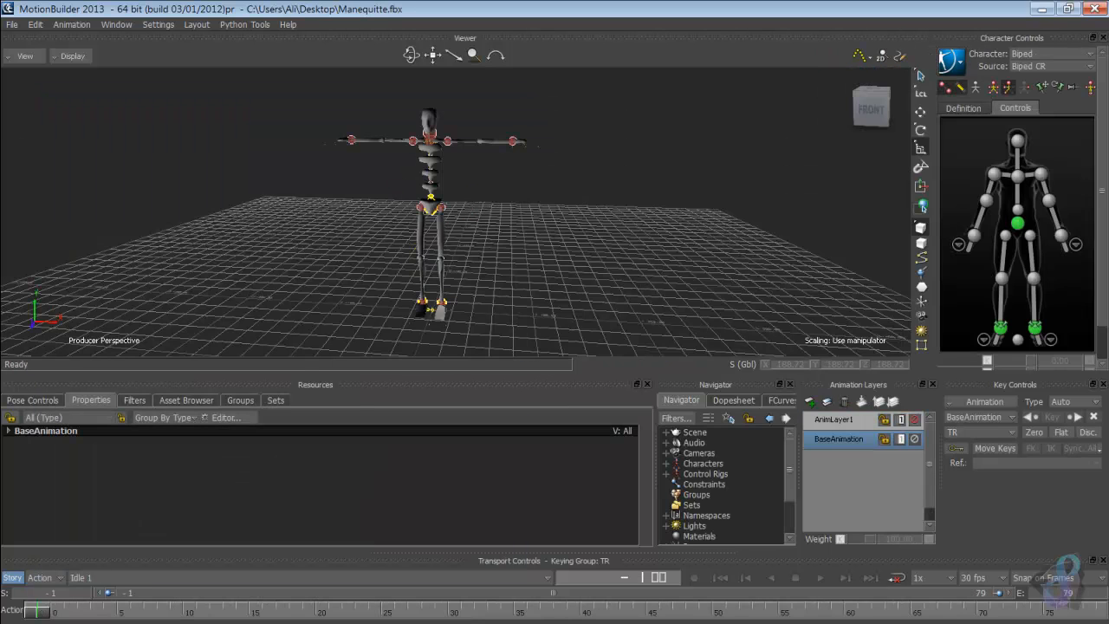
ctrl+shift+drag(433, 217, 506, 216)
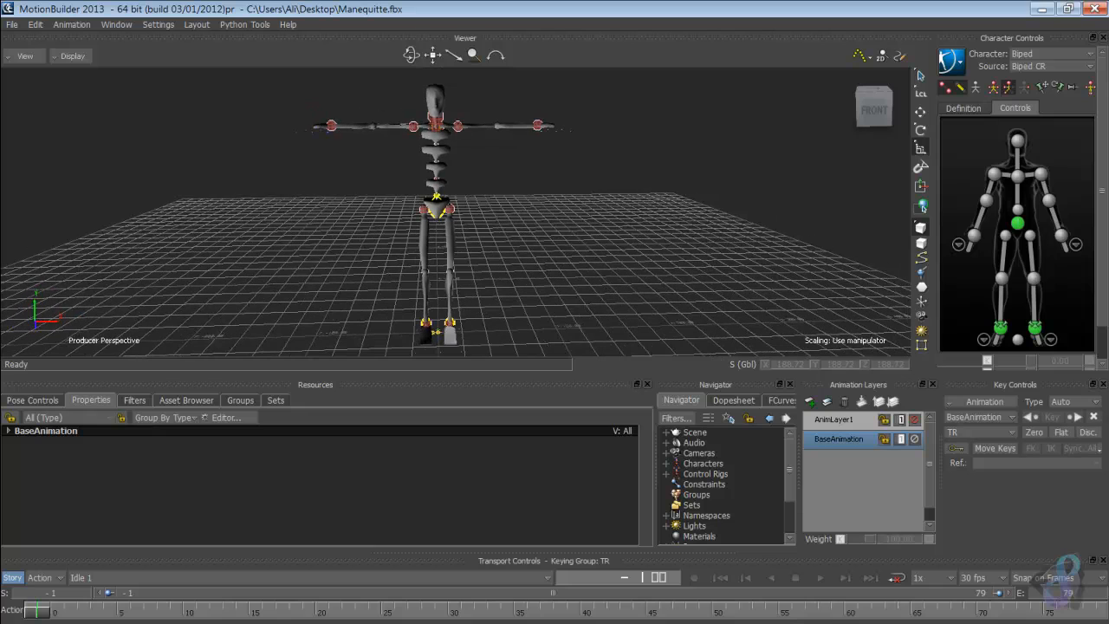
Step: Start a new scene without saving the changes to the mannequin file
click(13, 25)
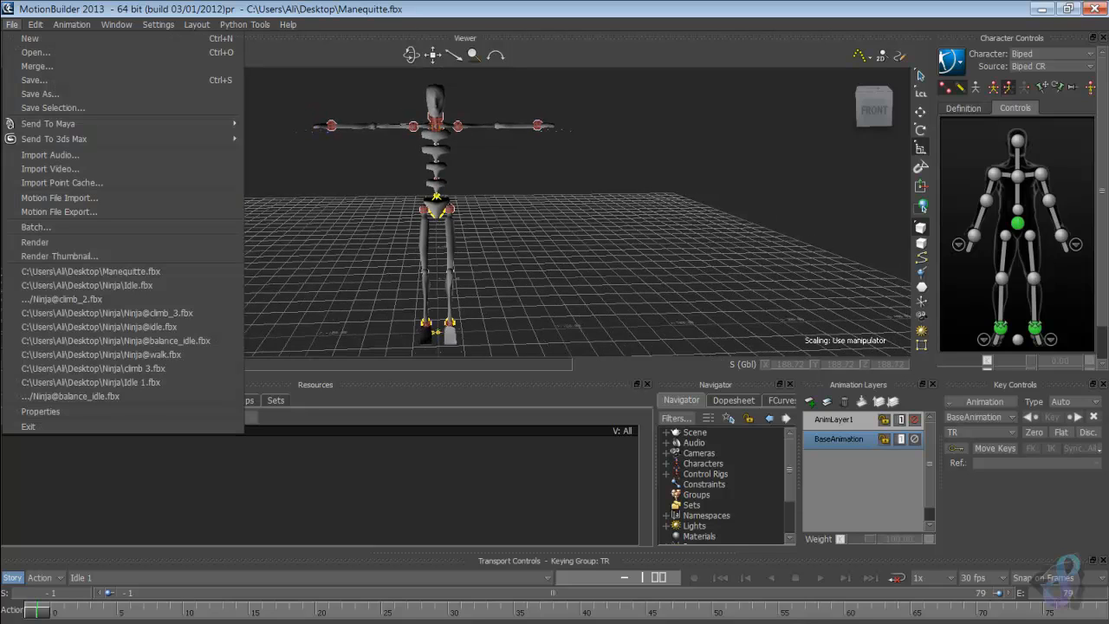
click(31, 39)
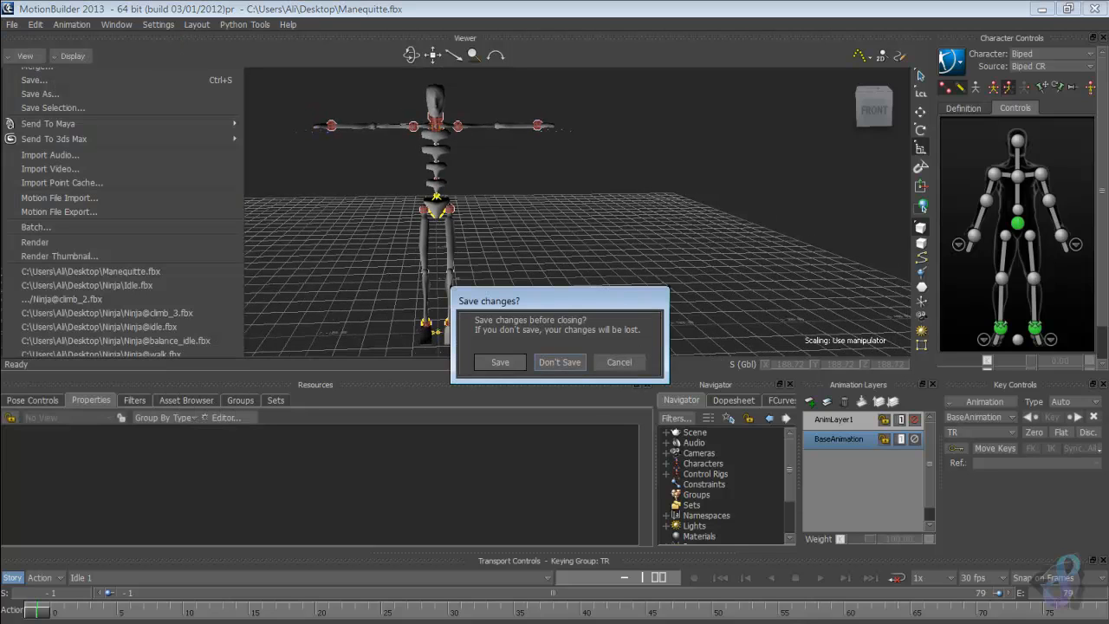
click(559, 362)
Step: Open Manequitte.fbx from the Desktop with both the element and the animation of Materials included
click(12, 25)
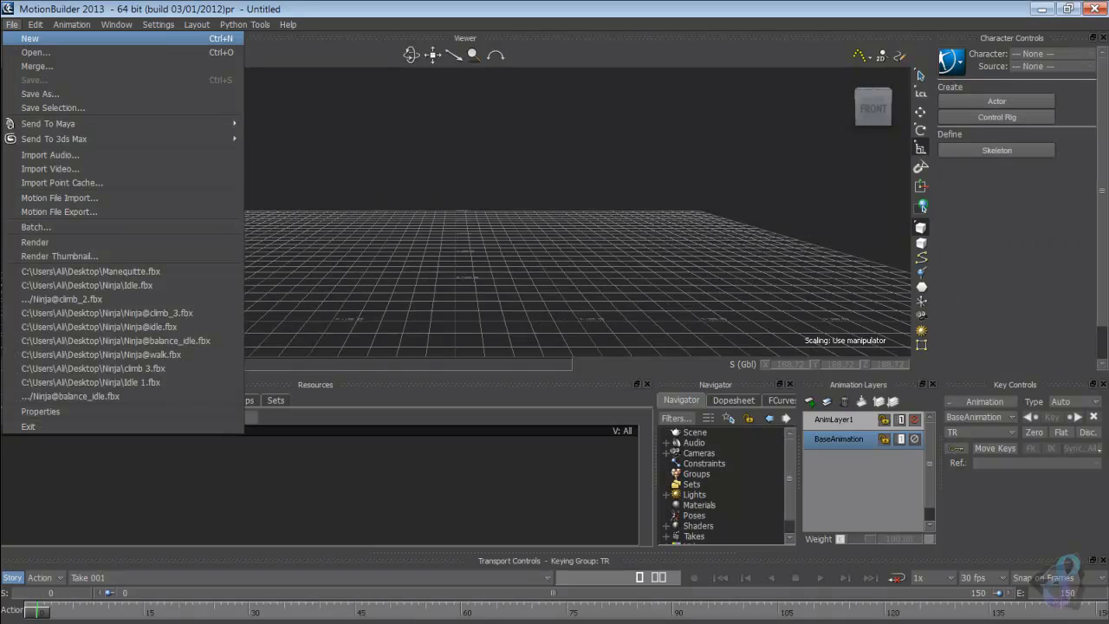
click(31, 52)
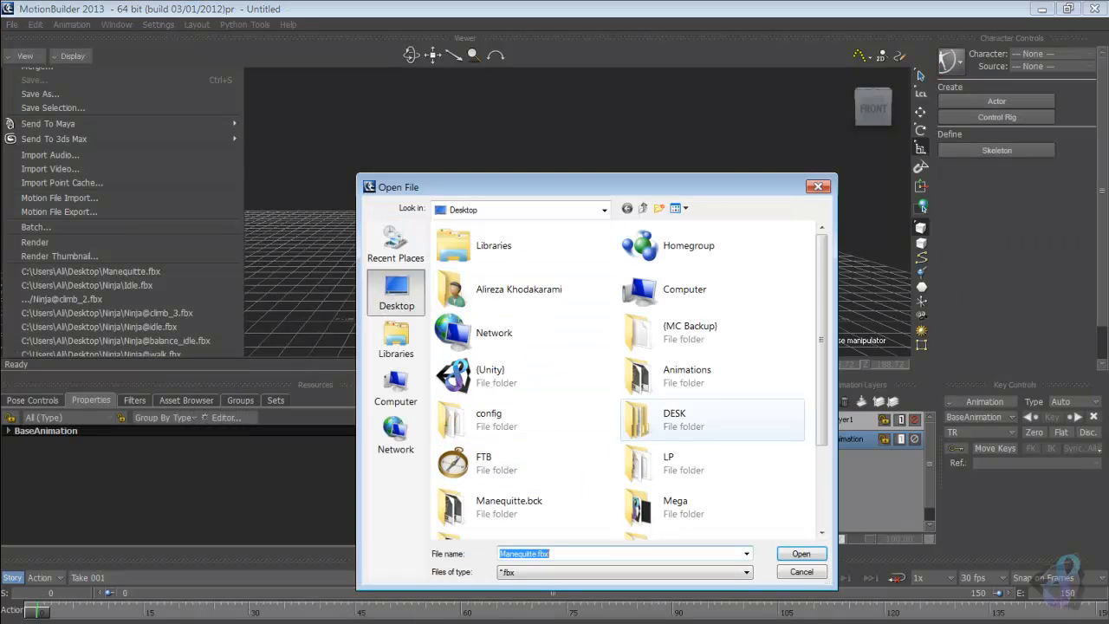
scroll(676, 332, down, 3)
double_click(507, 517)
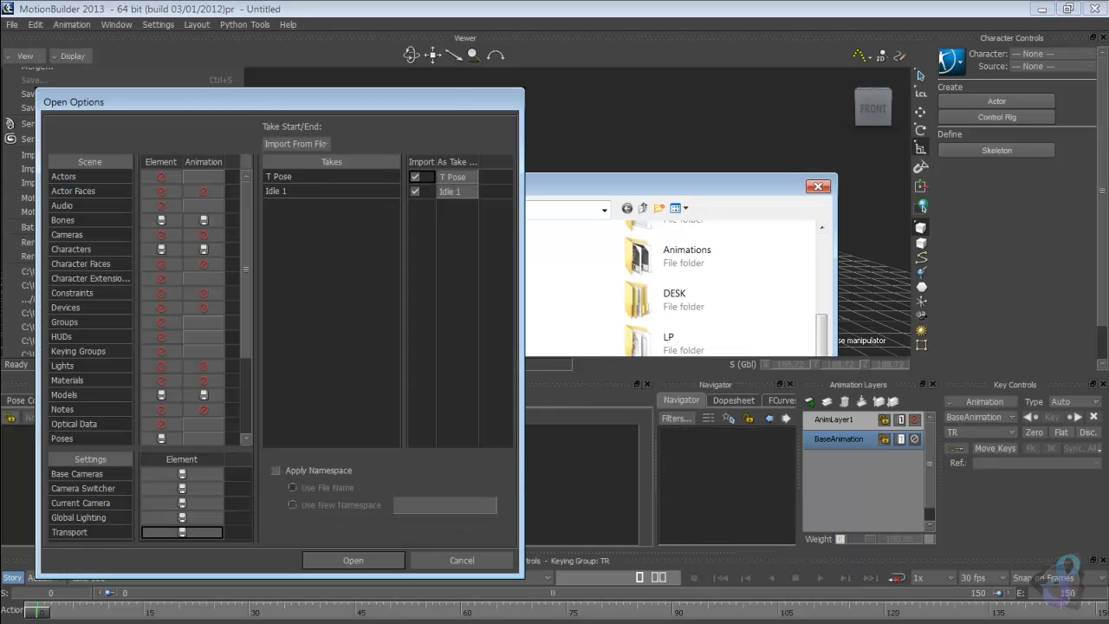
click(161, 380)
click(204, 380)
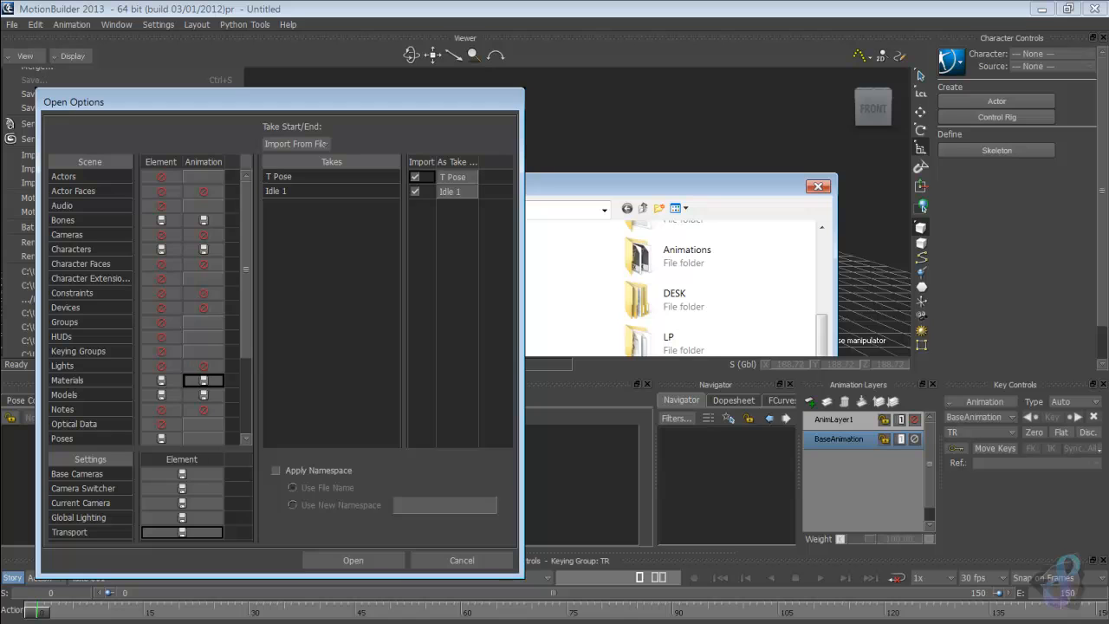
click(353, 559)
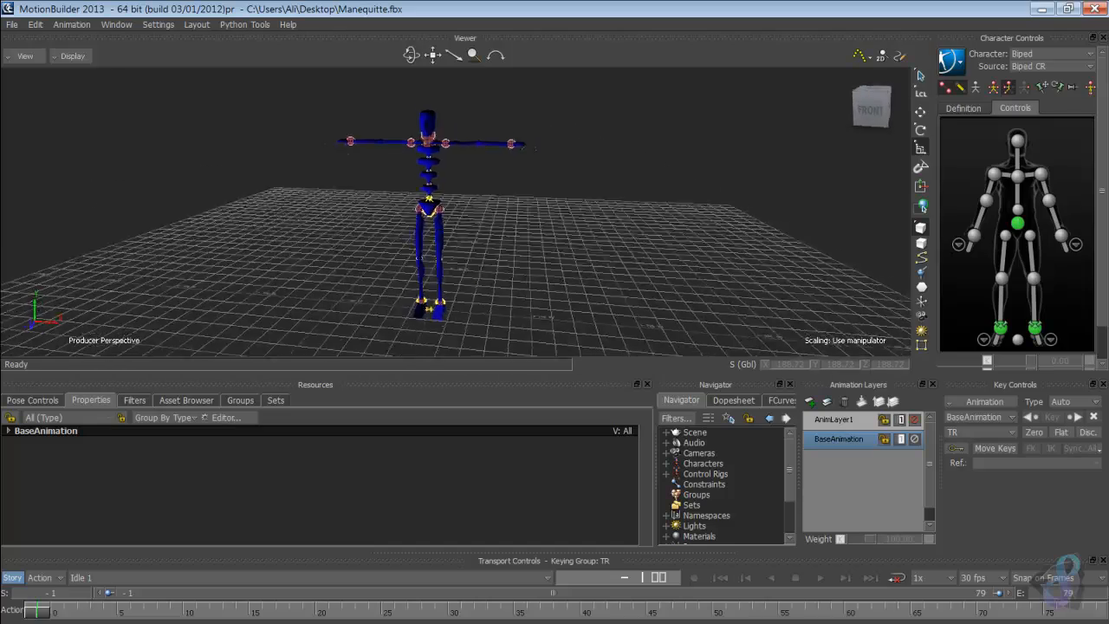
Step: Switch to the T Pose take and check the character's pose at frames 1 and 0
ctrl+shift+drag(450, 207, 572, 268)
ctrl+shift+drag(519, 216, 373, 242)
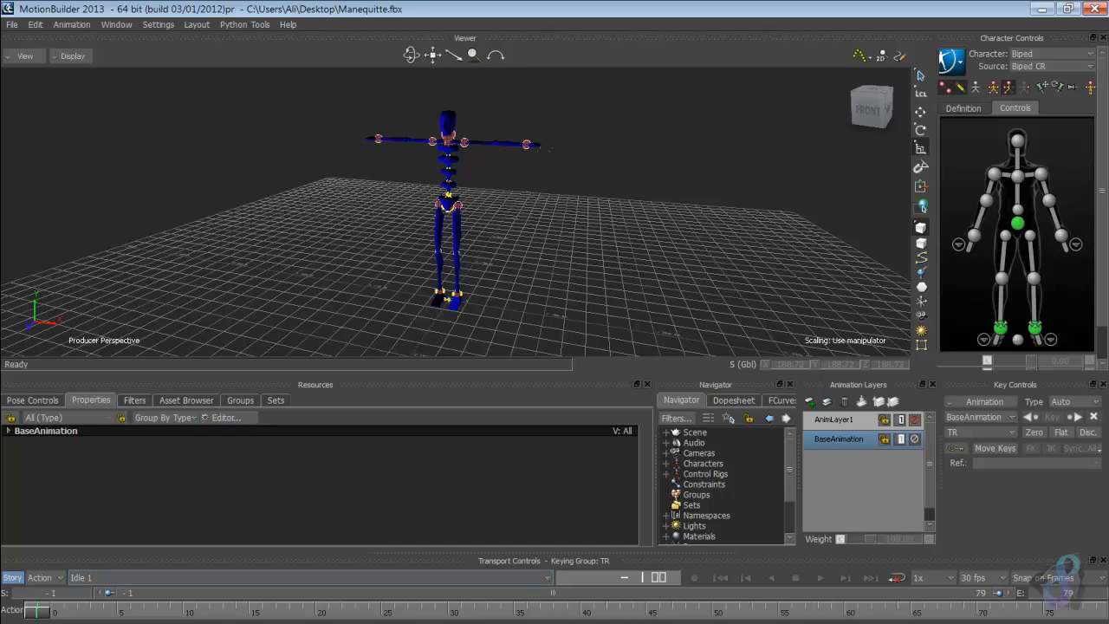
click(307, 577)
click(85, 467)
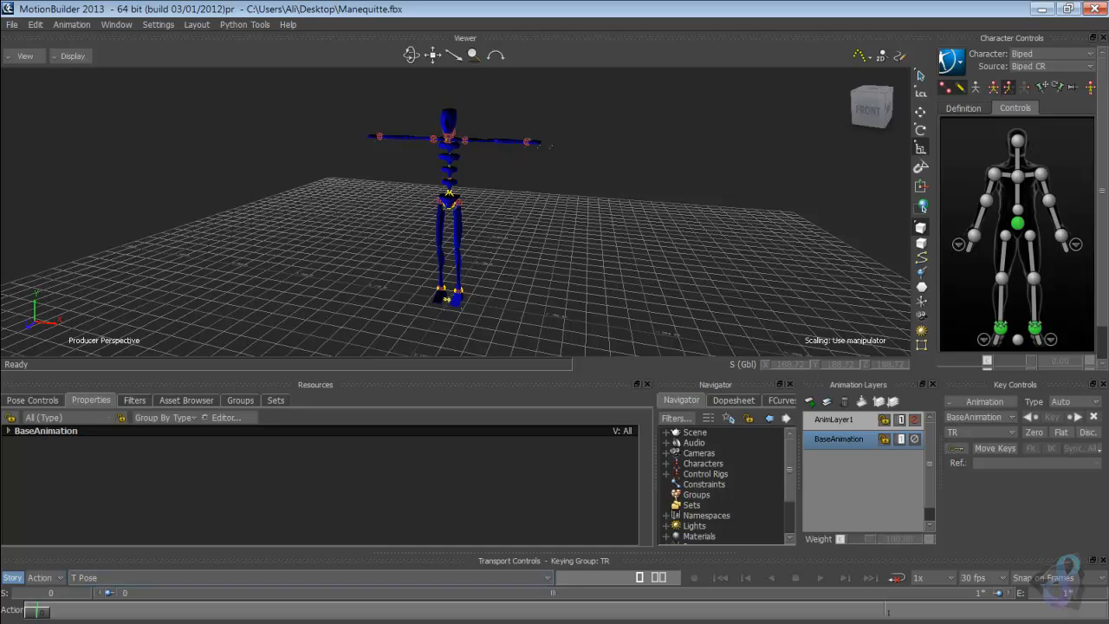
click(883, 611)
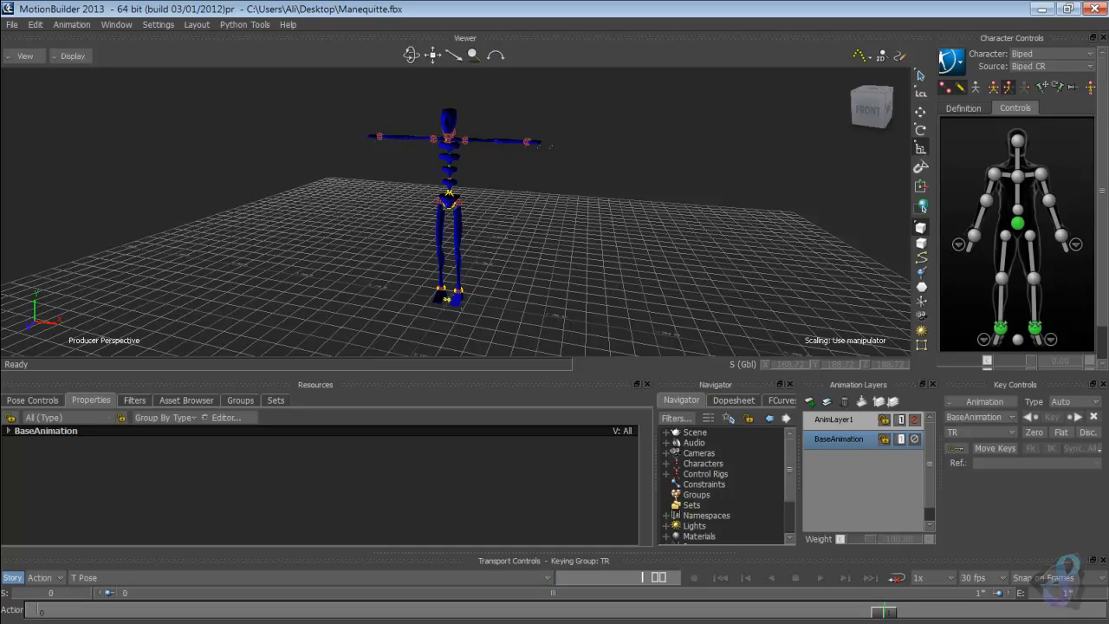
click(37, 612)
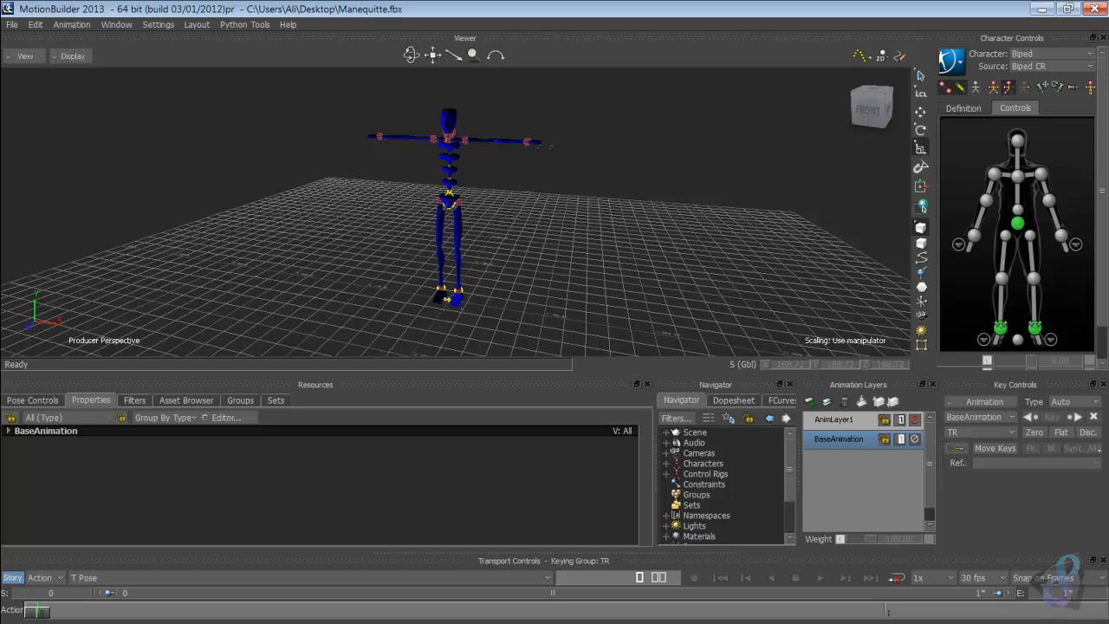
Step: Switch to the Idle 1 take and set its start frame to 0
click(303, 577)
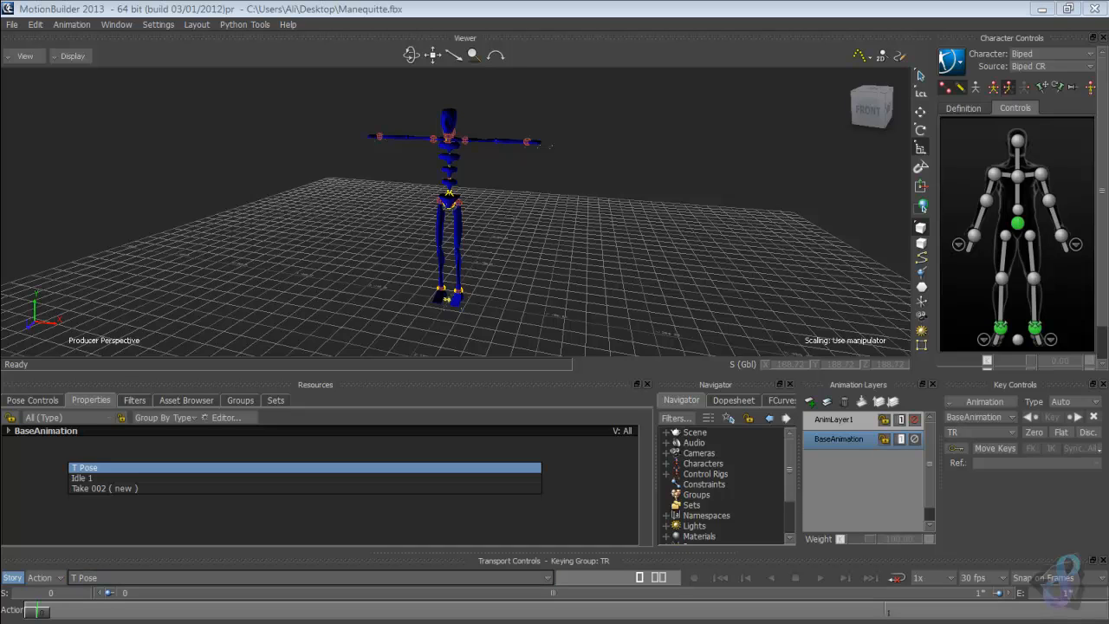
click(303, 478)
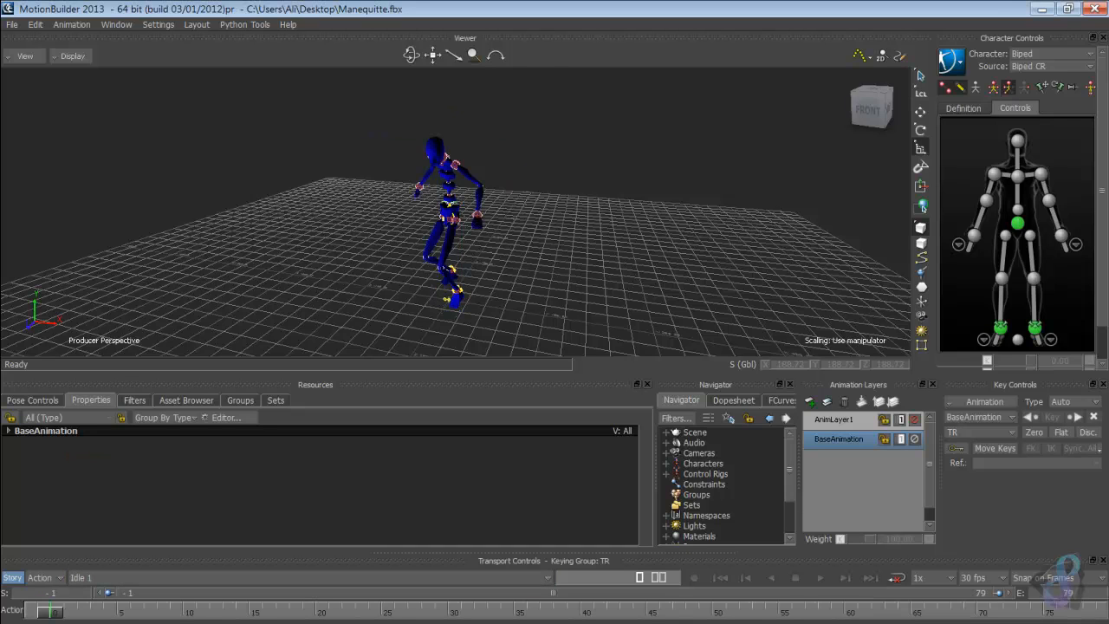
mouse_move(50, 611)
mouse_down()
mouse_move(36, 612)
mouse_move(1002, 611)
mouse_move(50, 611)
mouse_up()
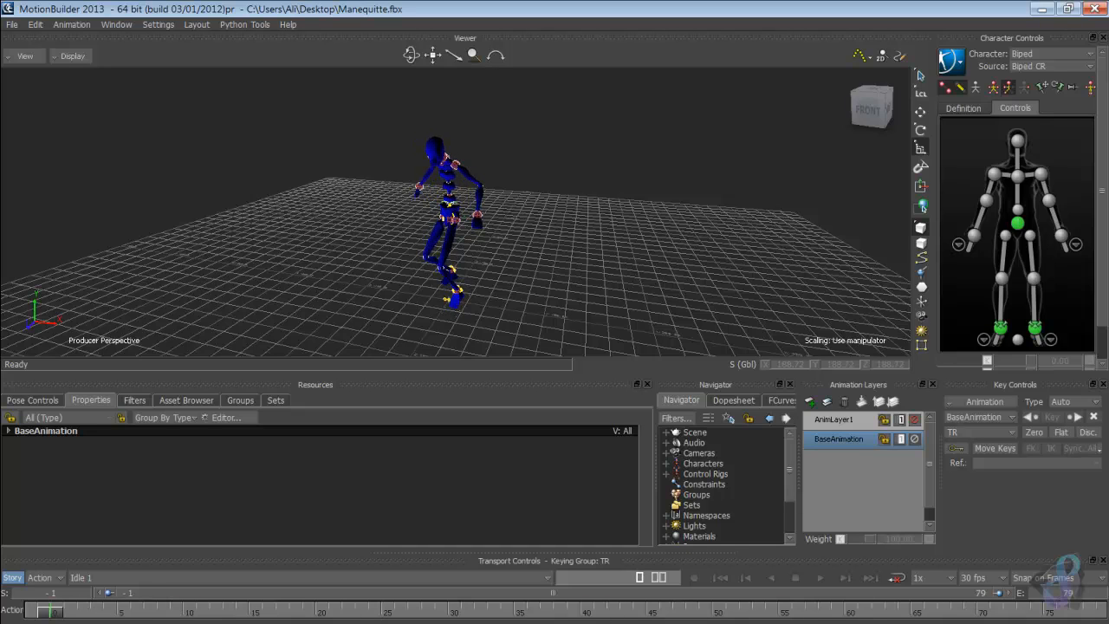
double_click(50, 593)
text(0)
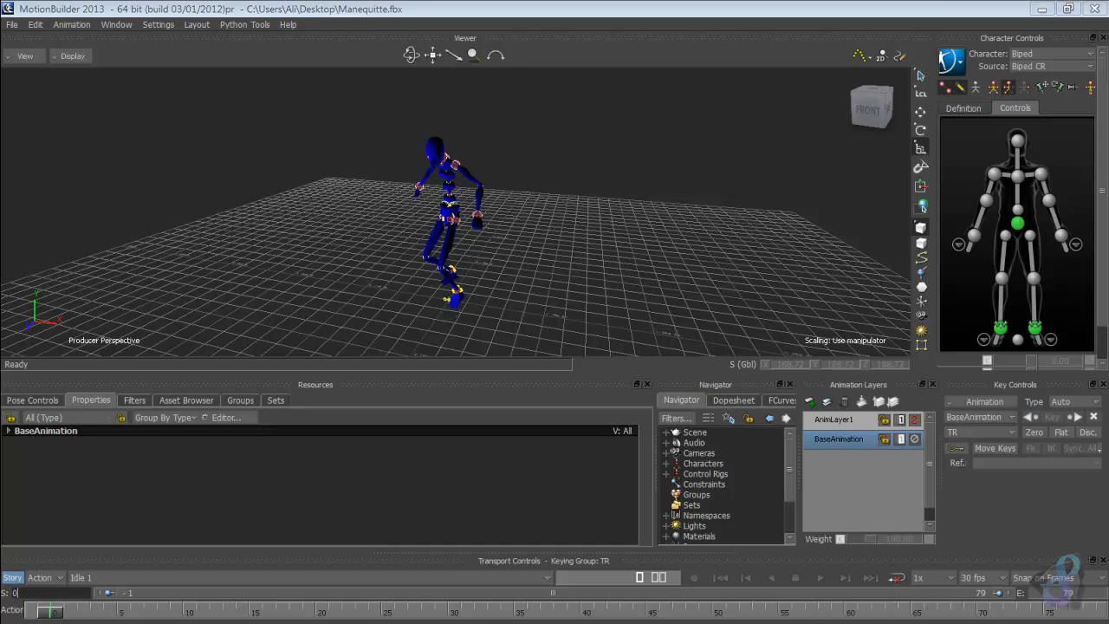
key(Return)
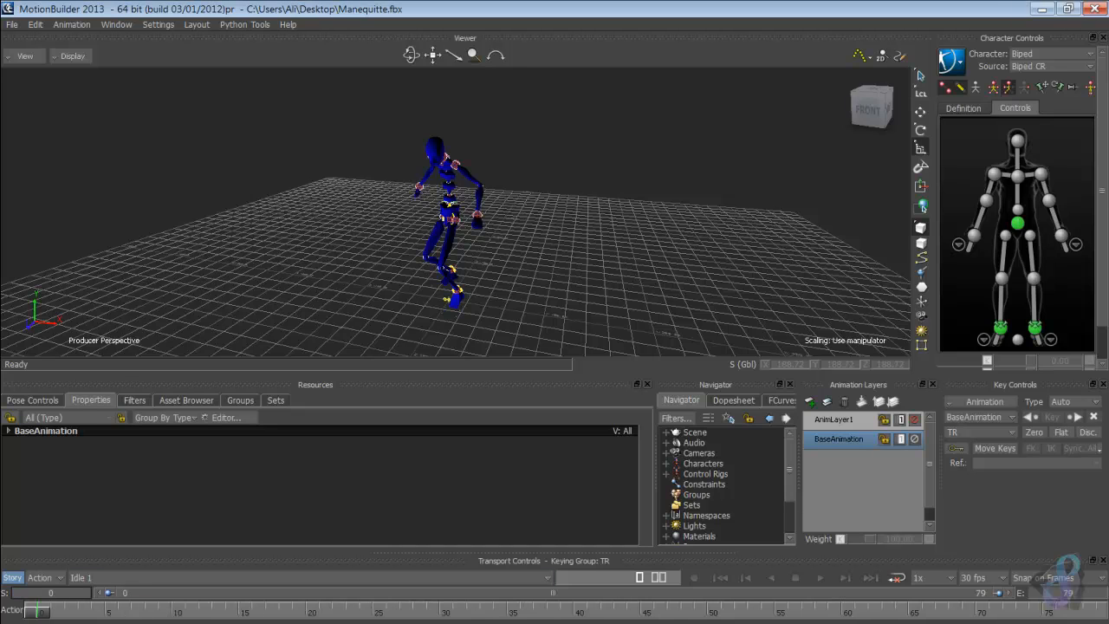
Step: Turn on looping, play the Idle 1 take, stop playback and return to frame 0
click(896, 577)
click(821, 577)
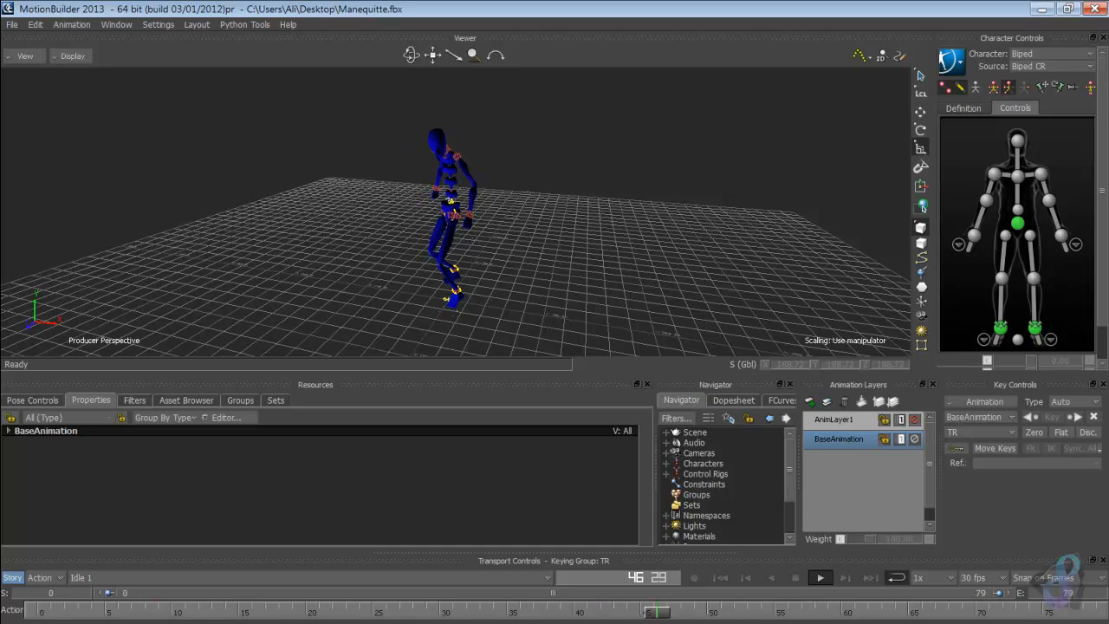
click(820, 578)
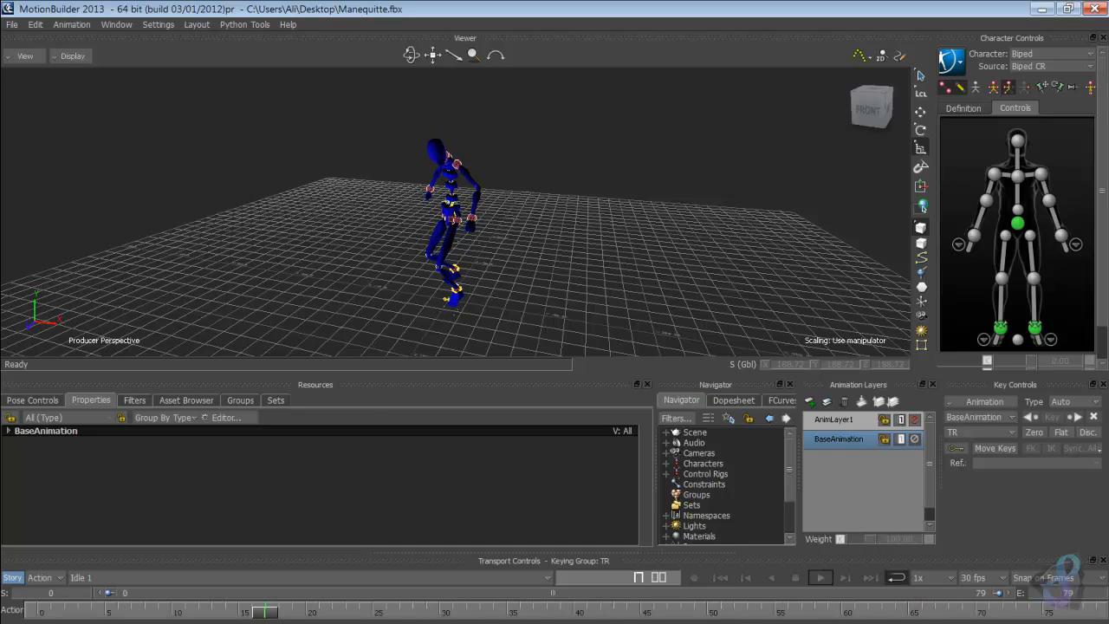
drag(265, 611, 37, 611)
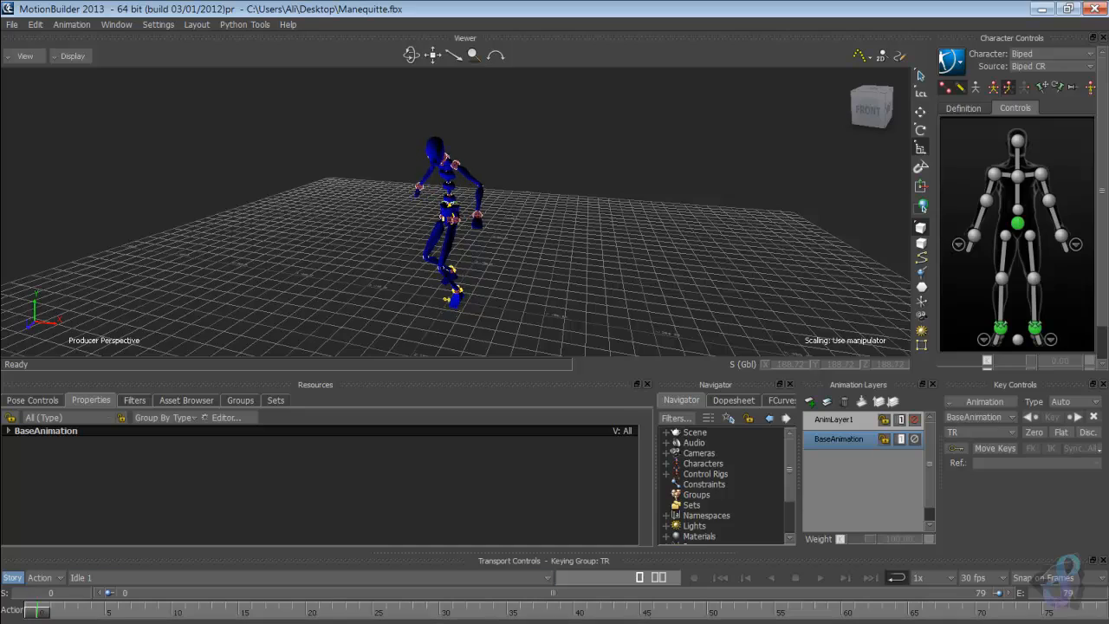
ctrl+shift+drag(346, 204, 487, 197)
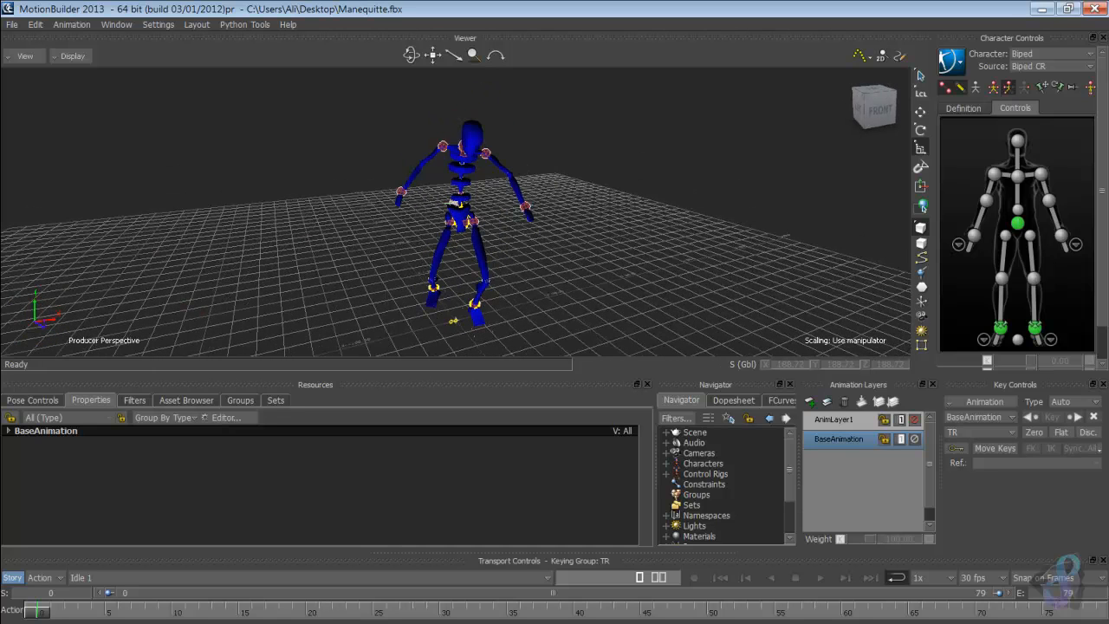
click(312, 578)
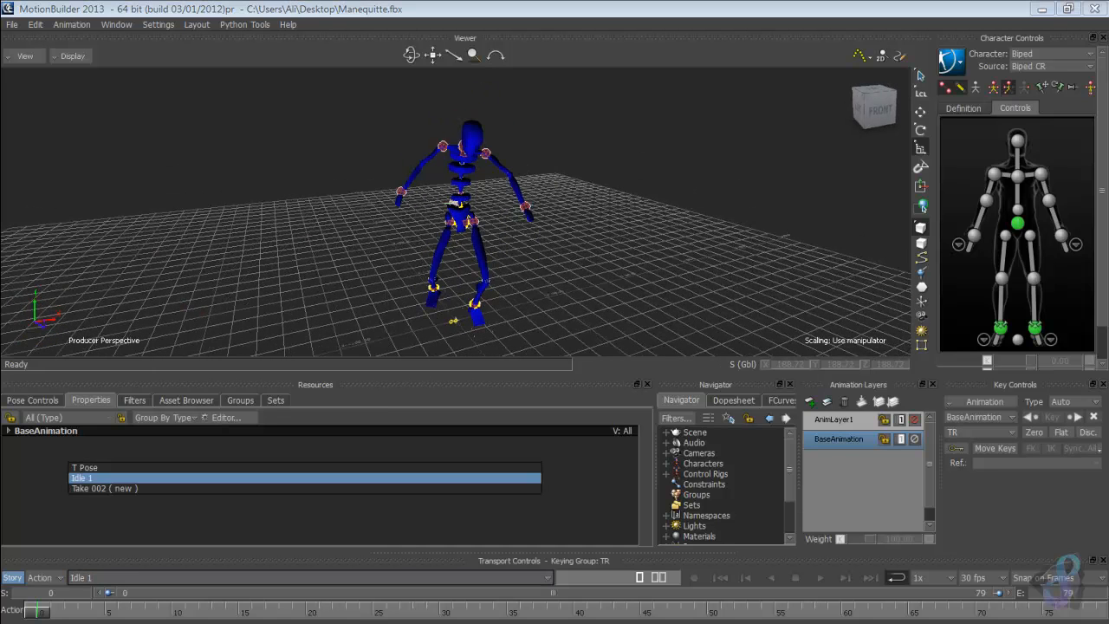
key(Escape)
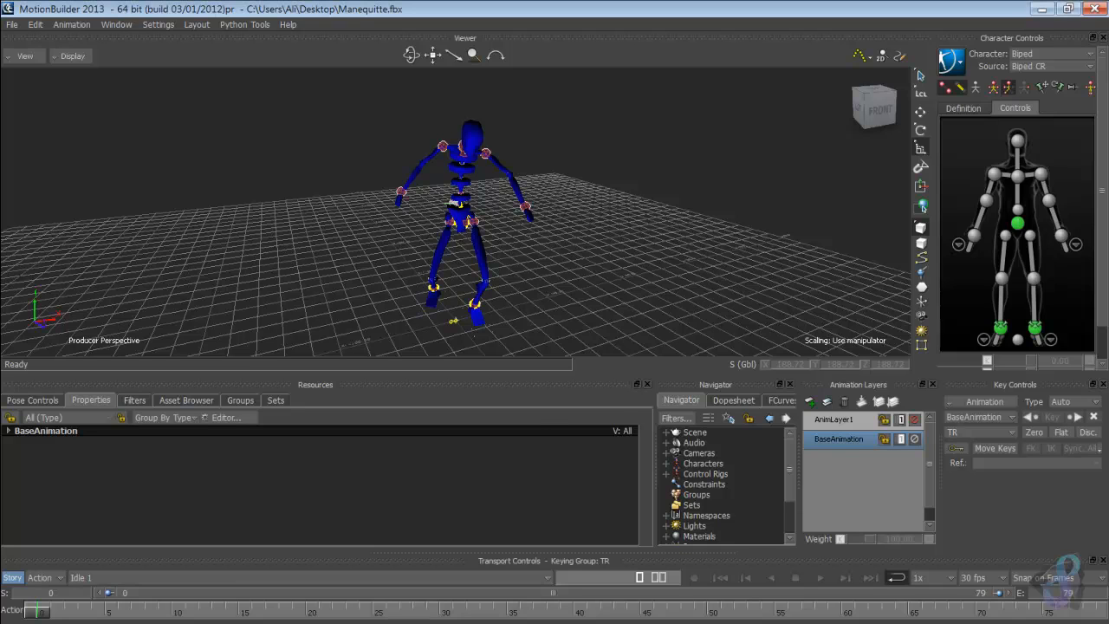
Step: Start a new scene without saving the changes to Manequitte.fbx
click(13, 24)
click(35, 38)
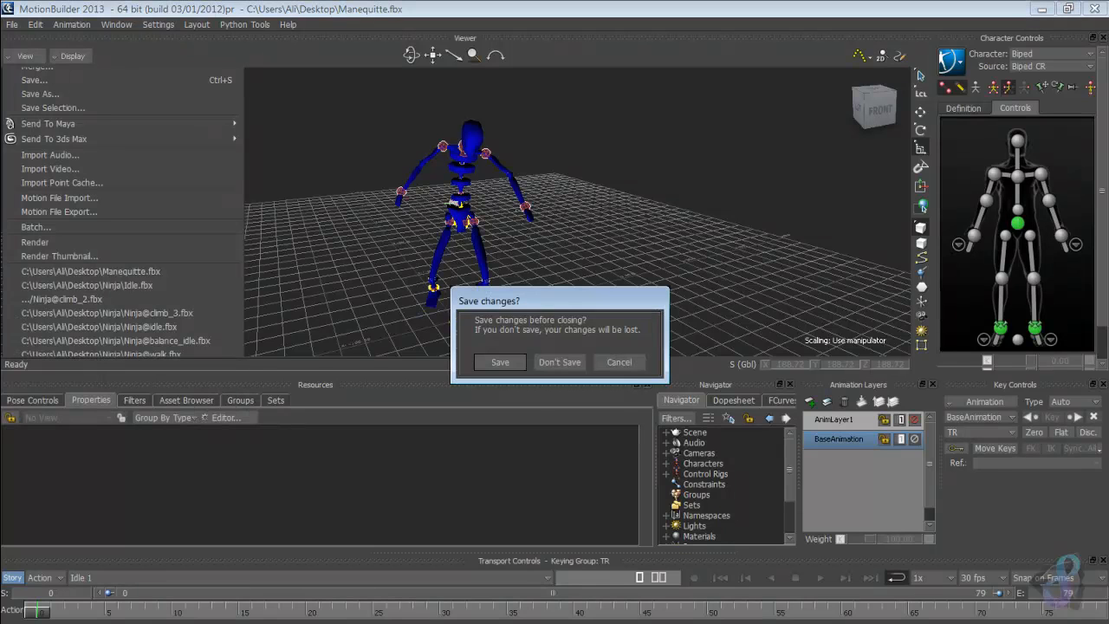
click(559, 362)
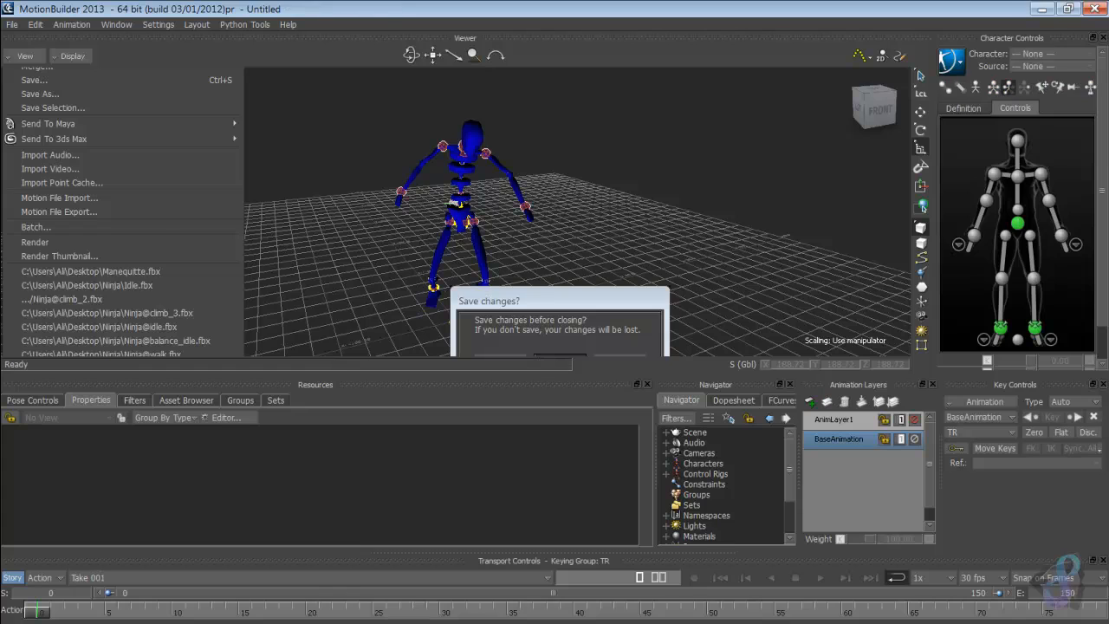
Step: Begin opening a file and browse to the Animations folder on the Desktop
click(12, 24)
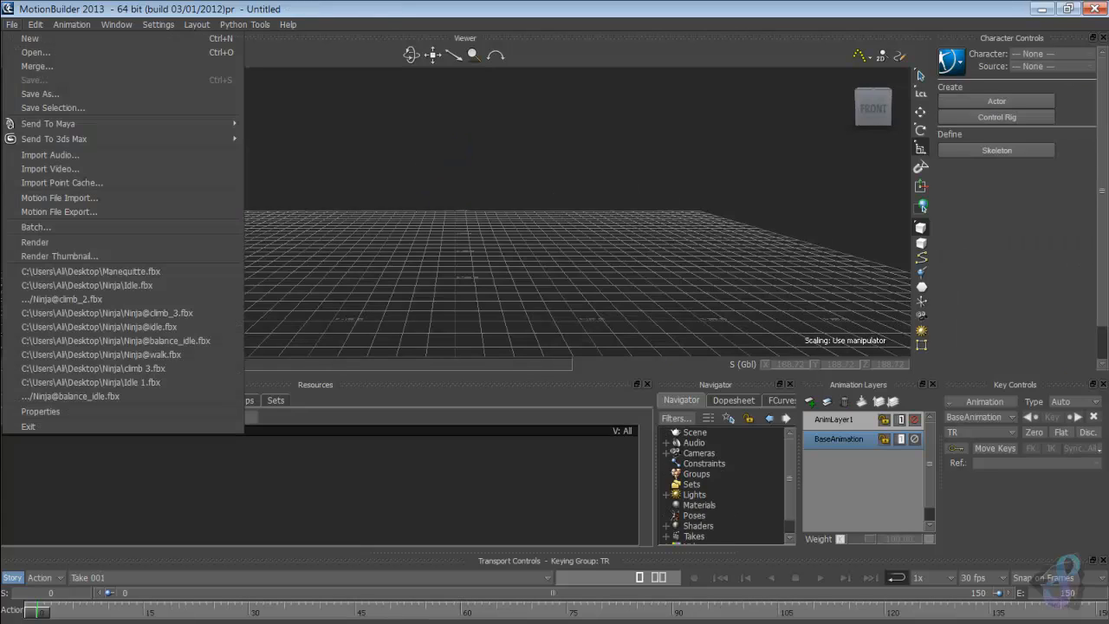
click(34, 52)
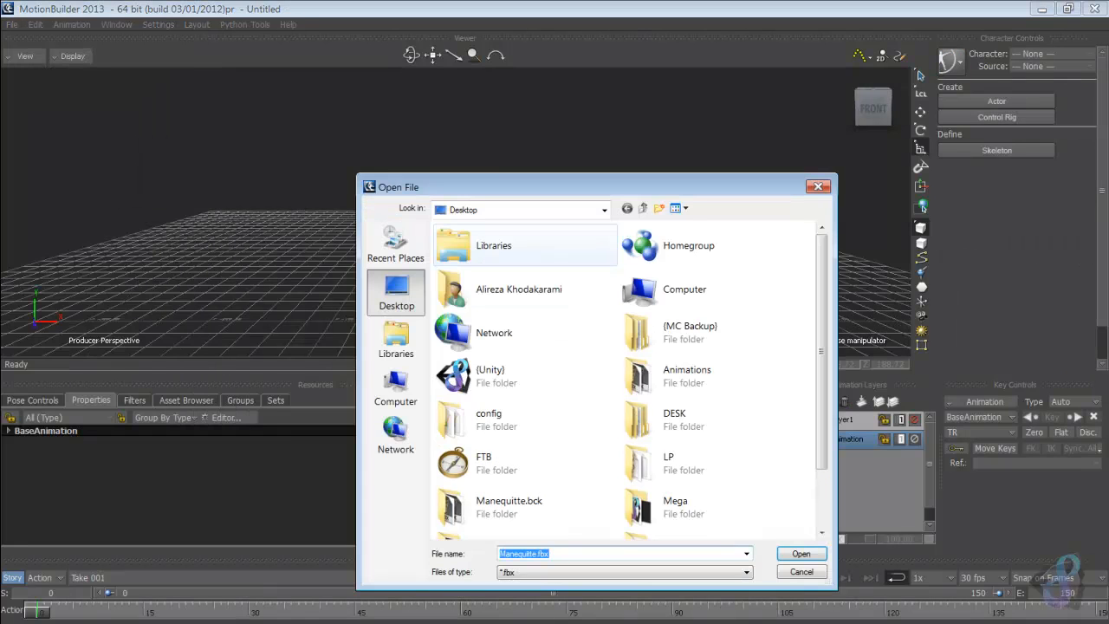
click(684, 507)
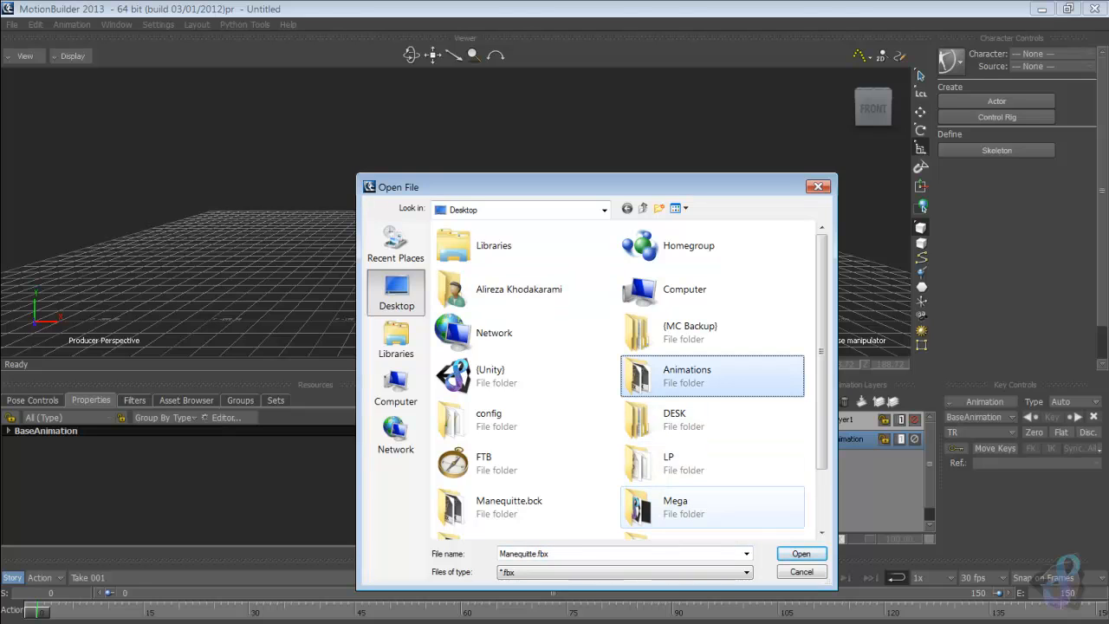
double_click(684, 375)
Step: Open walk.fbx from the Animations folder, importing its Walk take with the preset open options
click(481, 246)
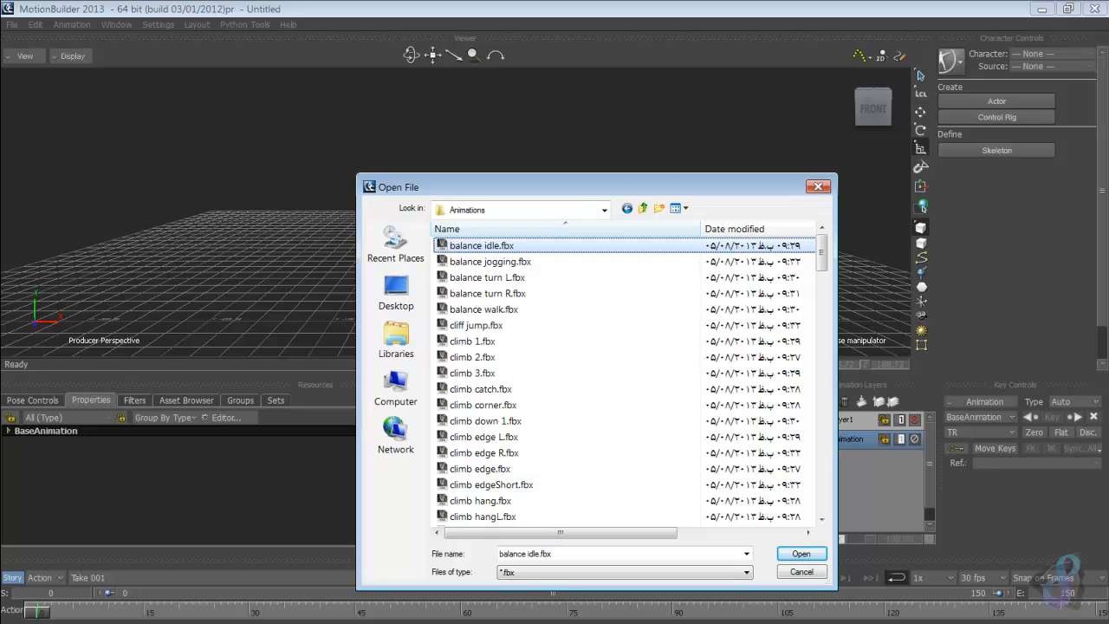
key(Down)
key(Down)
key(Down)
key(Down)
key(Down)
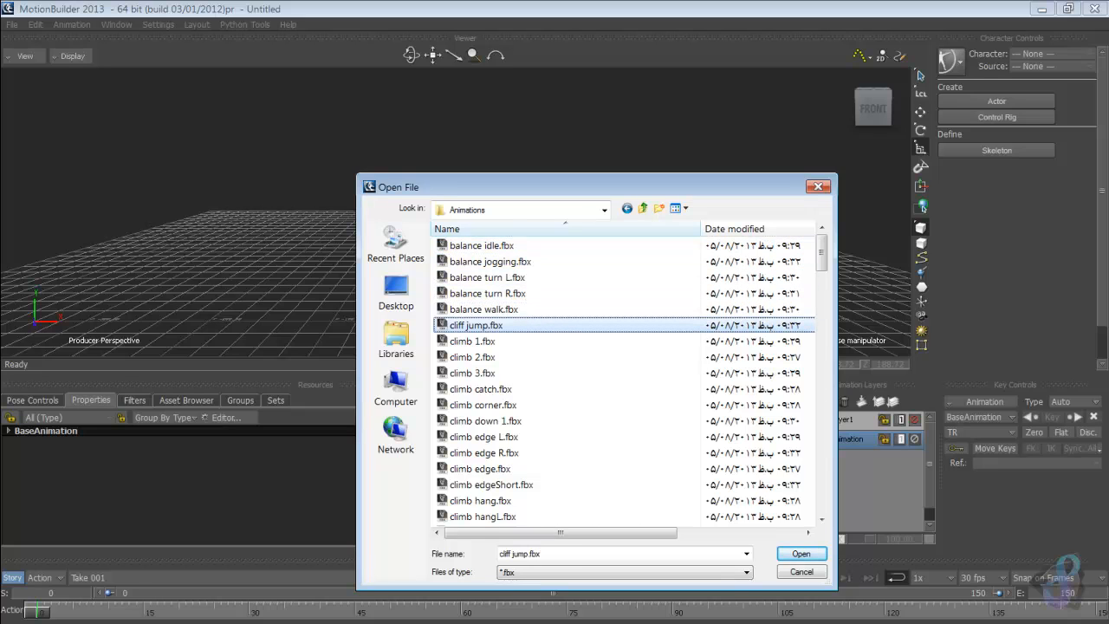
key(w)
key(Down)
key(Down)
key(Down)
key(Down)
key(Down)
key(Down)
key(Down)
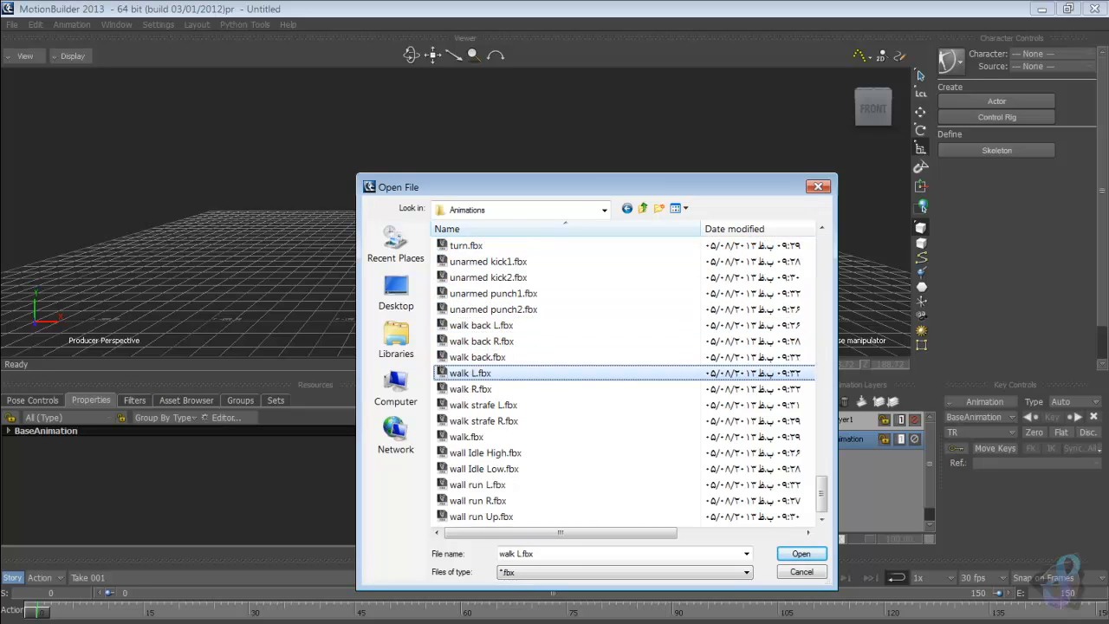
key(Return)
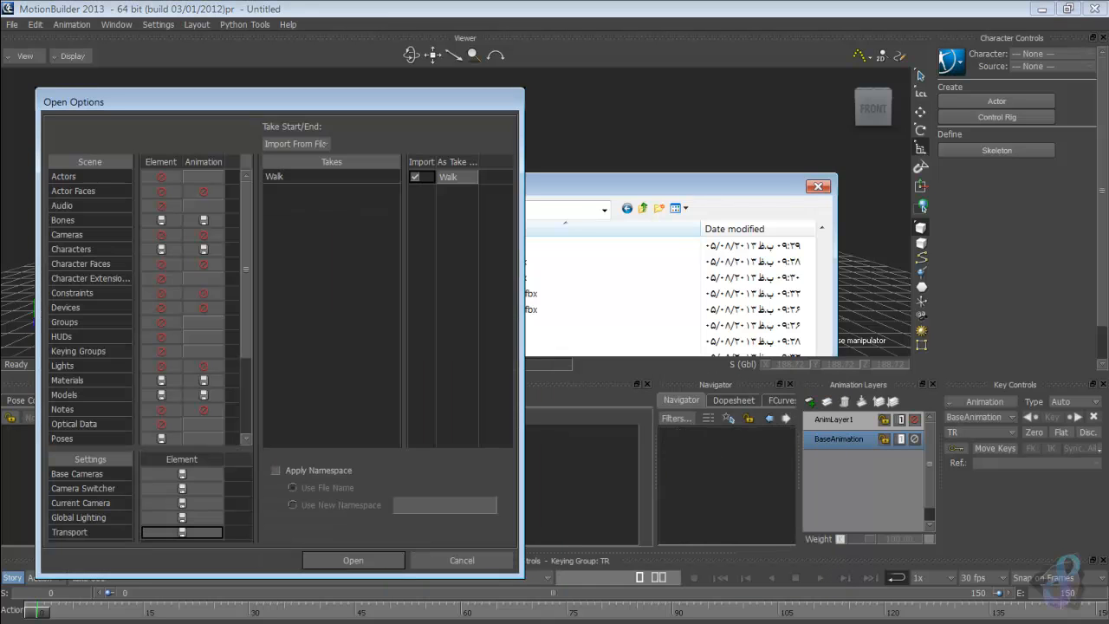
key(Return)
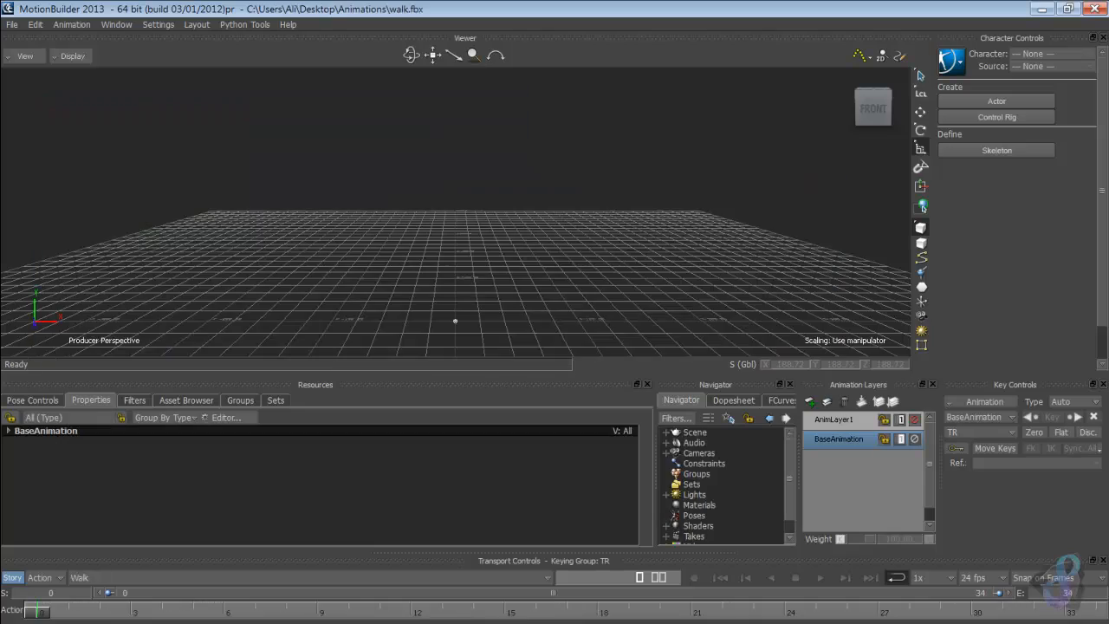
Step: Expand Armature in the scene hierarchy, select its root bone and frame it to examine the imported skeleton's size
ctrl+shift+drag(454, 319, 322, 246)
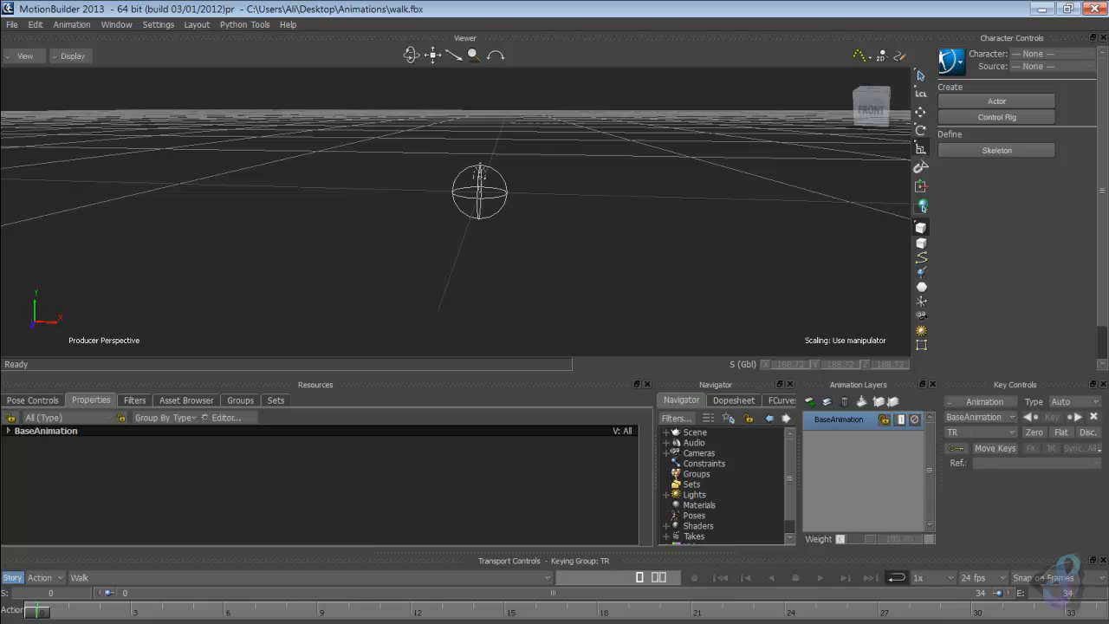
click(666, 432)
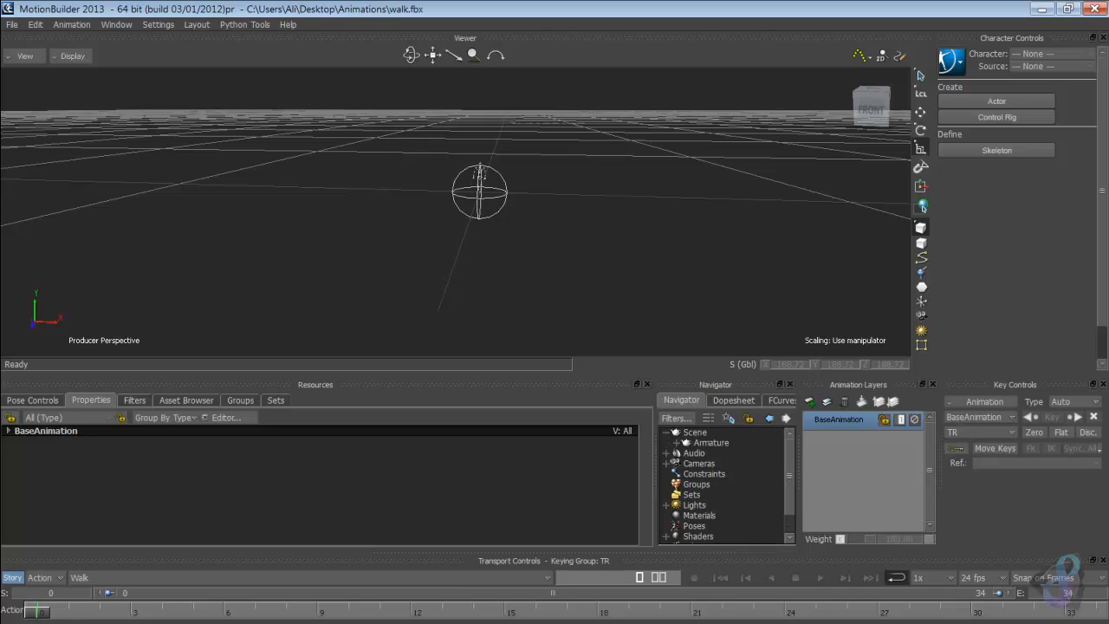
click(711, 442)
click(676, 442)
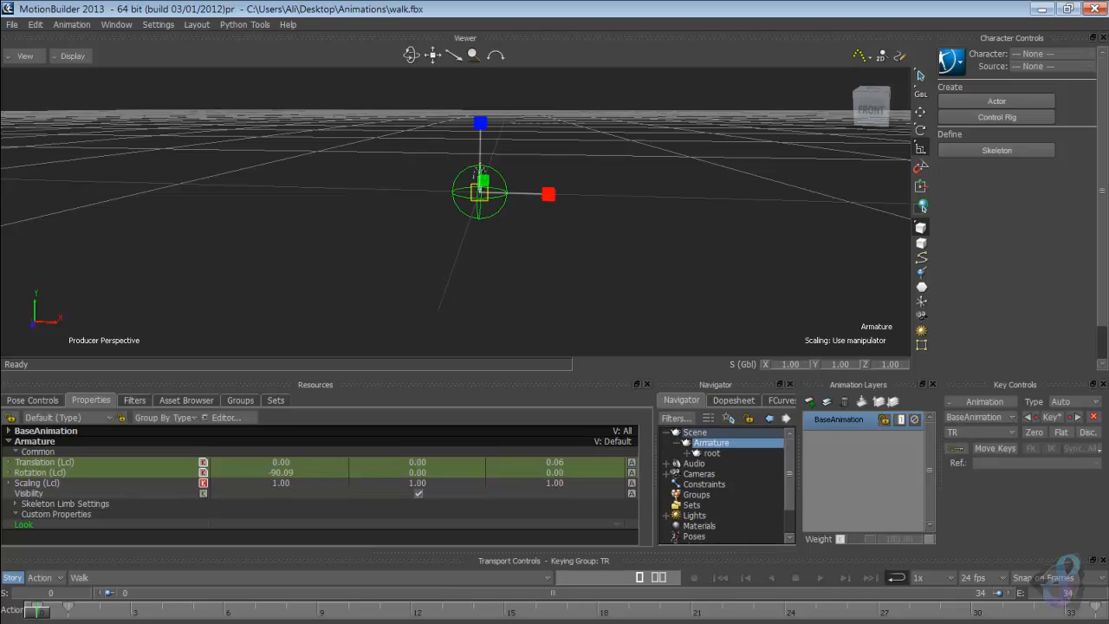
click(711, 452)
key(f)
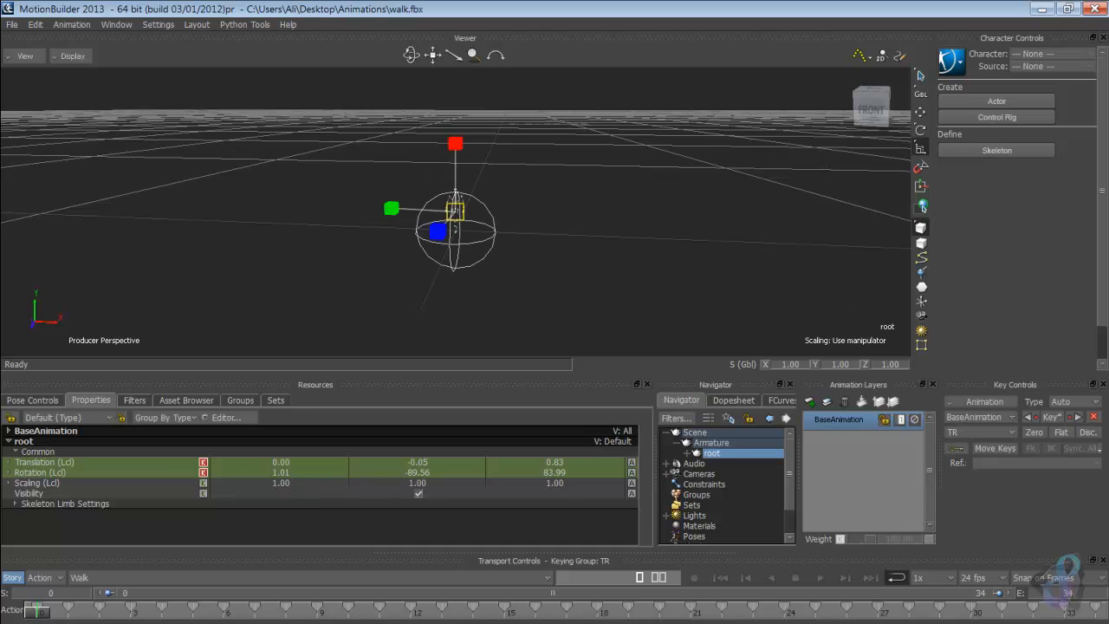
key(f)
scroll(456, 211, down, 2)
scroll(455, 212, up, 1)
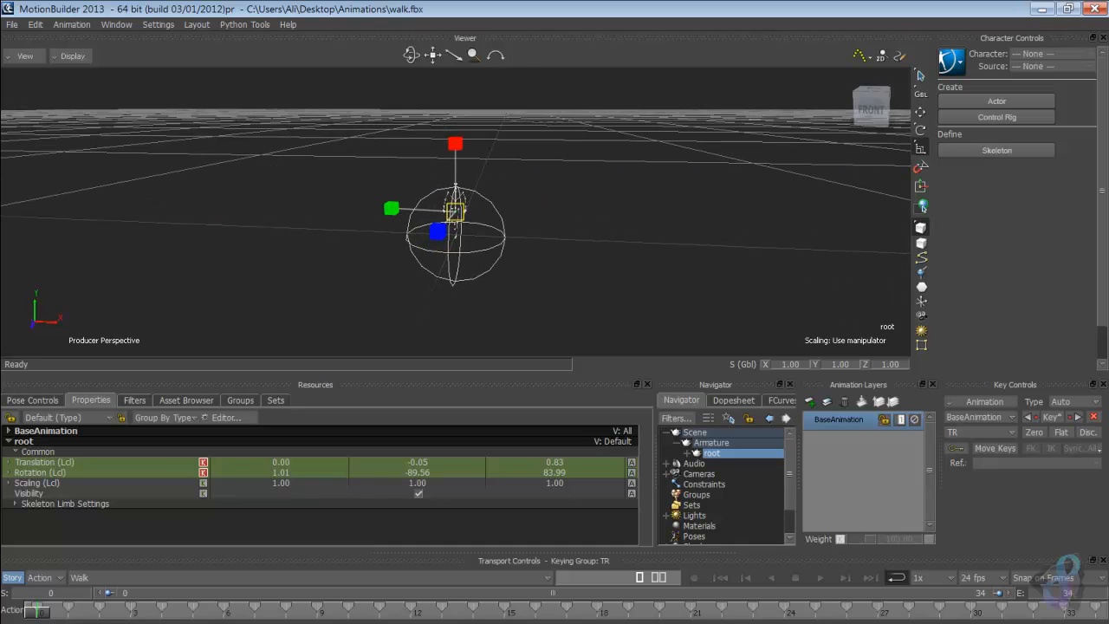
mouse_move(456, 211)
ctrl+shift+mouse_down()
mouse_move(464, 223)
mouse_move(471, 197)
mouse_move(410, 159)
mouse_move(411, 206)
mouse_move(575, 228)
mouse_move(450, 238)
mouse_move(471, 226)
mouse_move(445, 206)
mouse_move(461, 268)
mouse_move(459, 230)
mouse_move(441, 227)
ctrl+shift+mouse_up()
scroll(456, 211, down, 4)
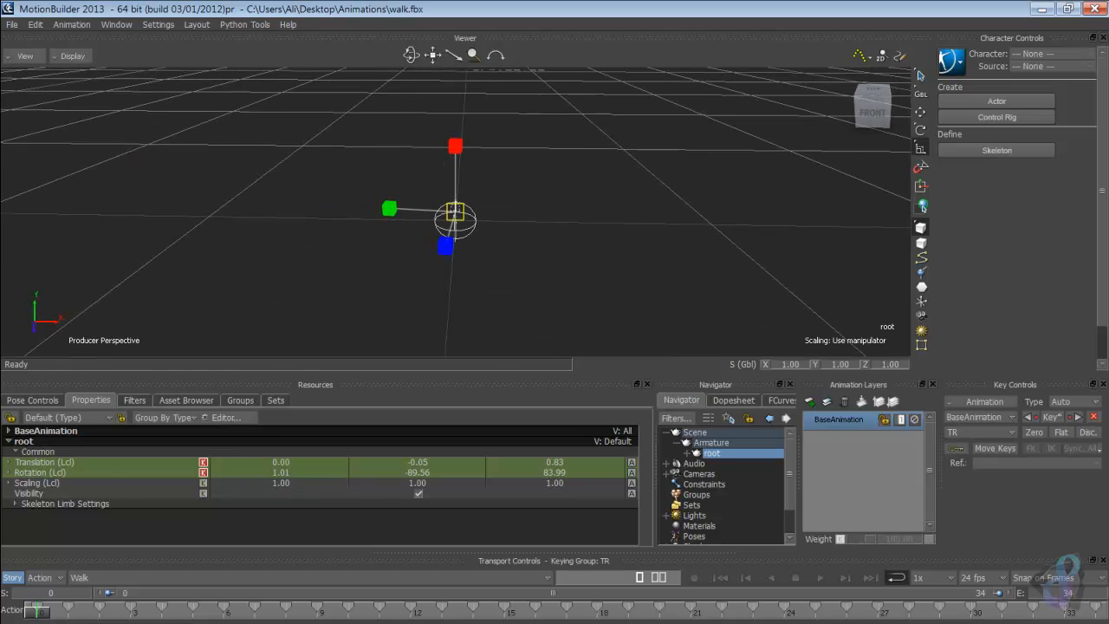
Step: Add a Null from the Elements templates to the scene beside the skeleton
click(186, 400)
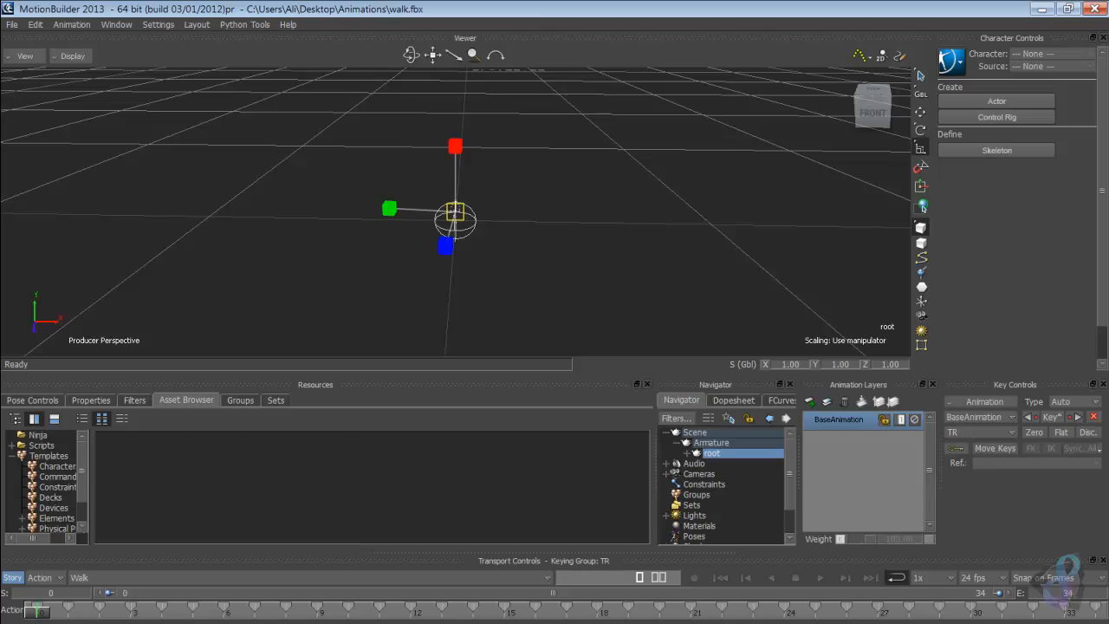
click(56, 518)
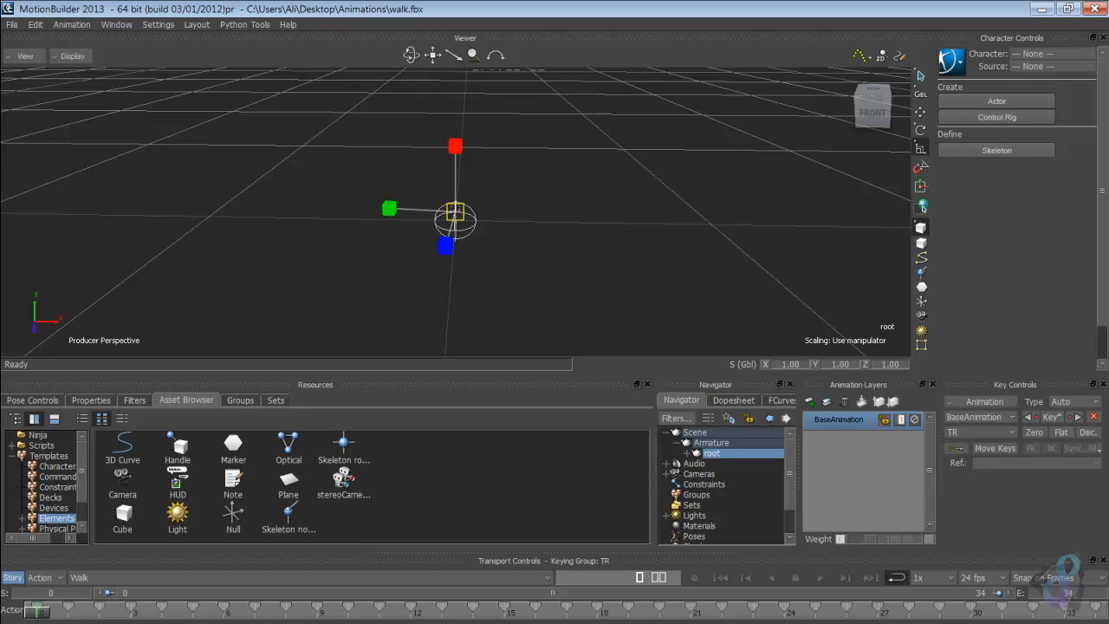
click(233, 514)
drag(233, 514, 321, 229)
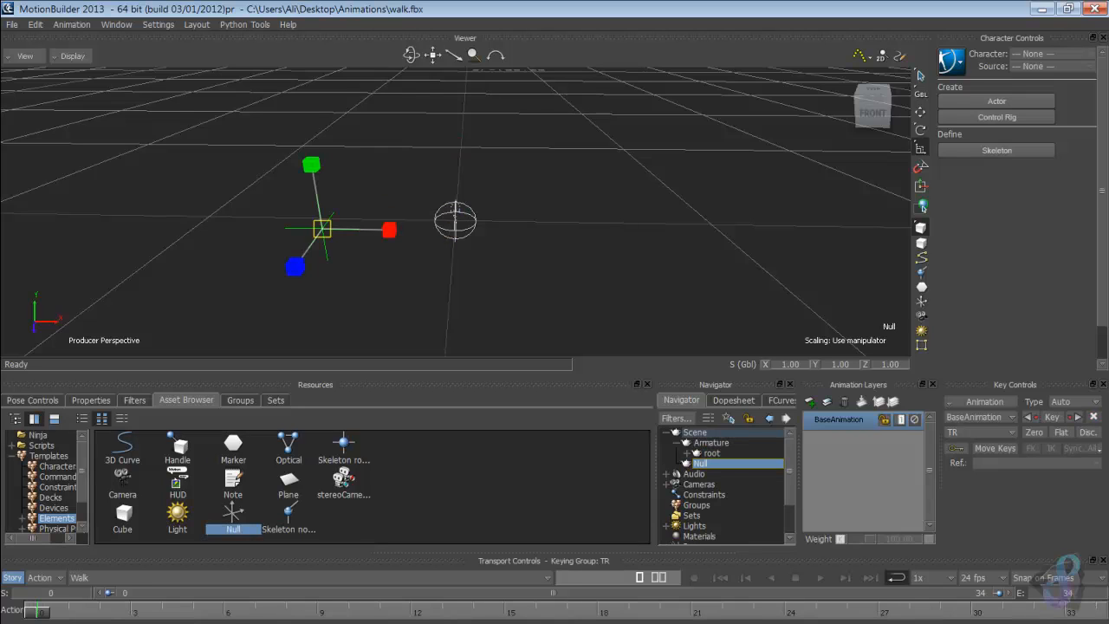
Step: Set the Null's local translation to 0 on the X, Y and Z axes
click(91, 400)
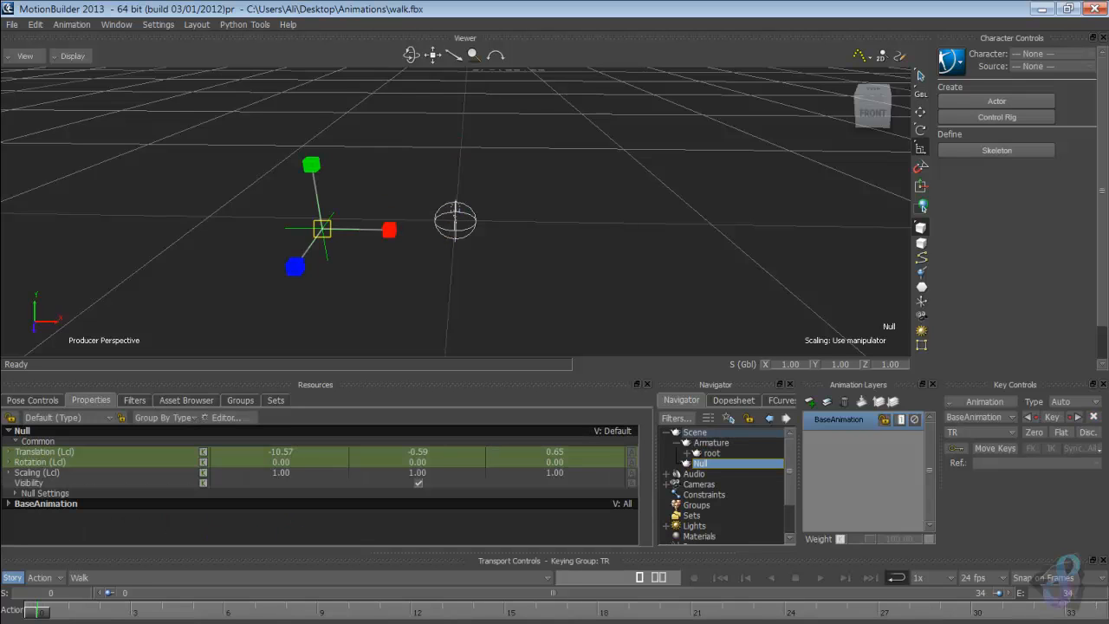
click(281, 451)
click(260, 452)
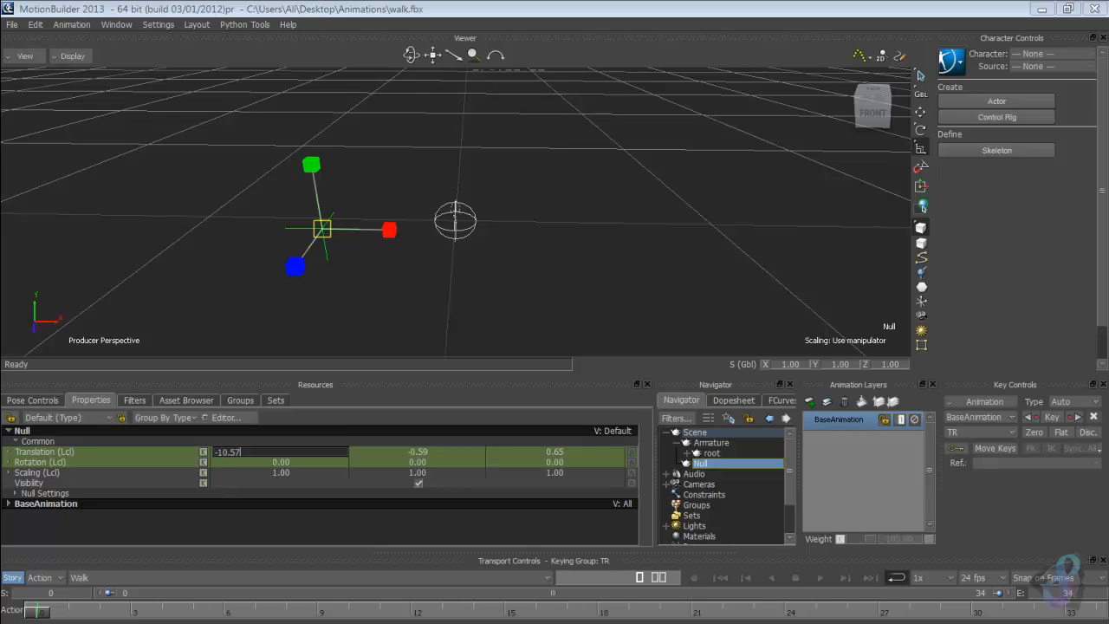
key(ctrl+a)
text(0)
key(Return)
click(417, 452)
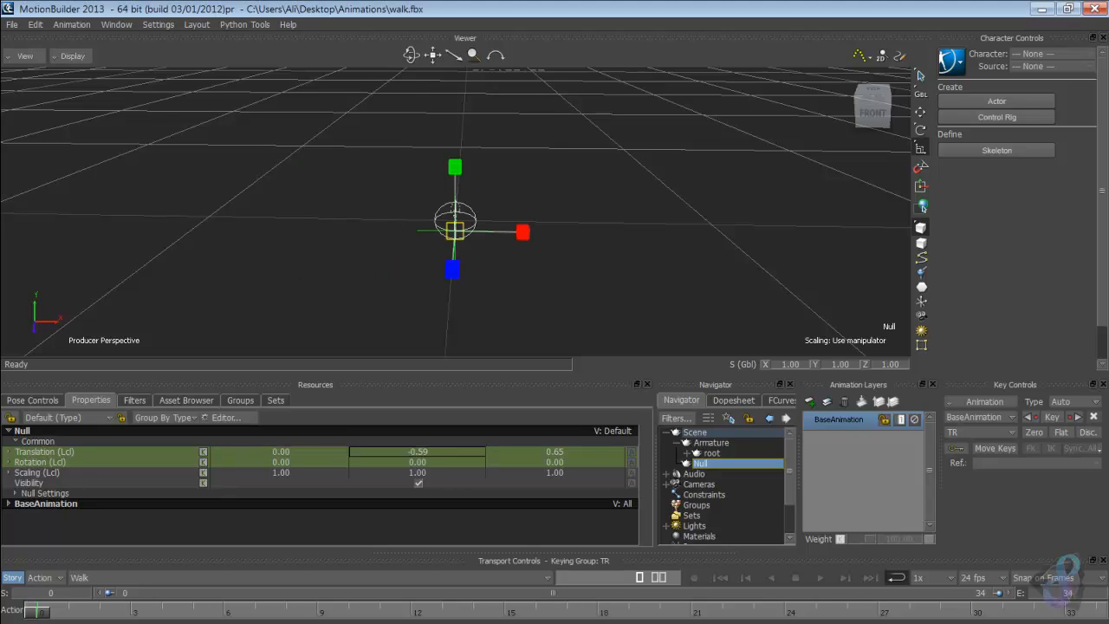
text(0)
key(Return)
click(554, 452)
text(0)
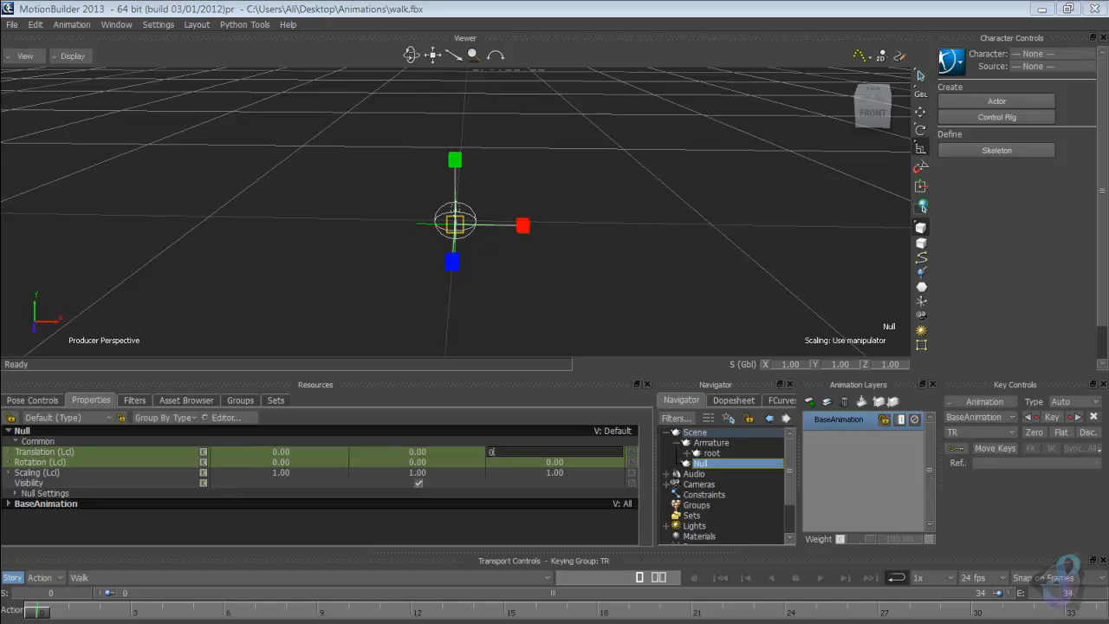
key(Return)
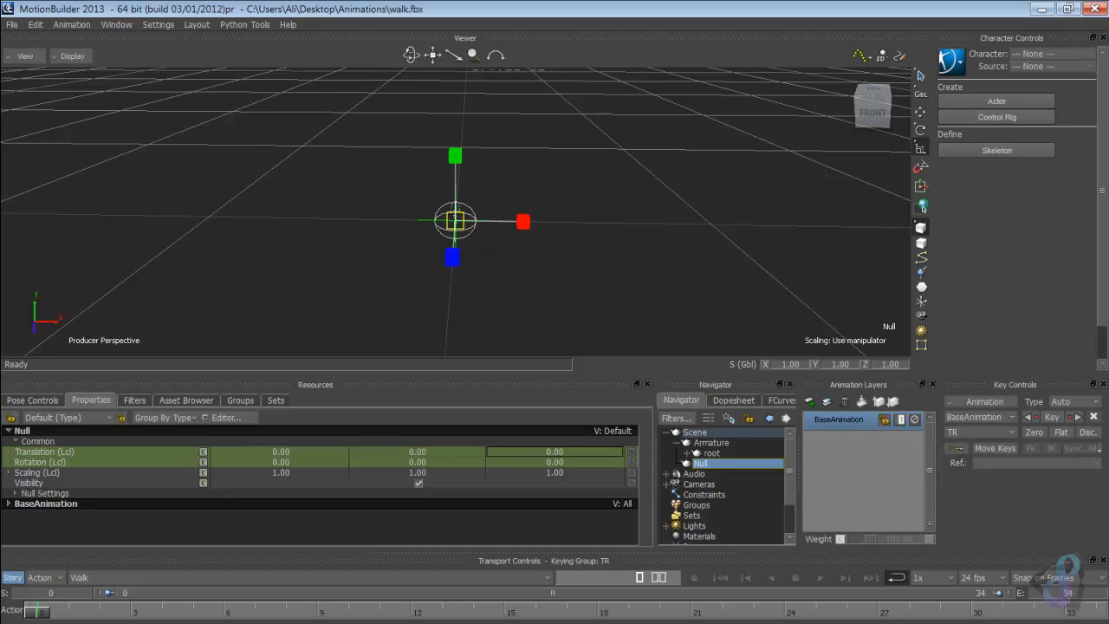
Step: Reparent the root bone with its children from Armature to the Null
click(710, 443)
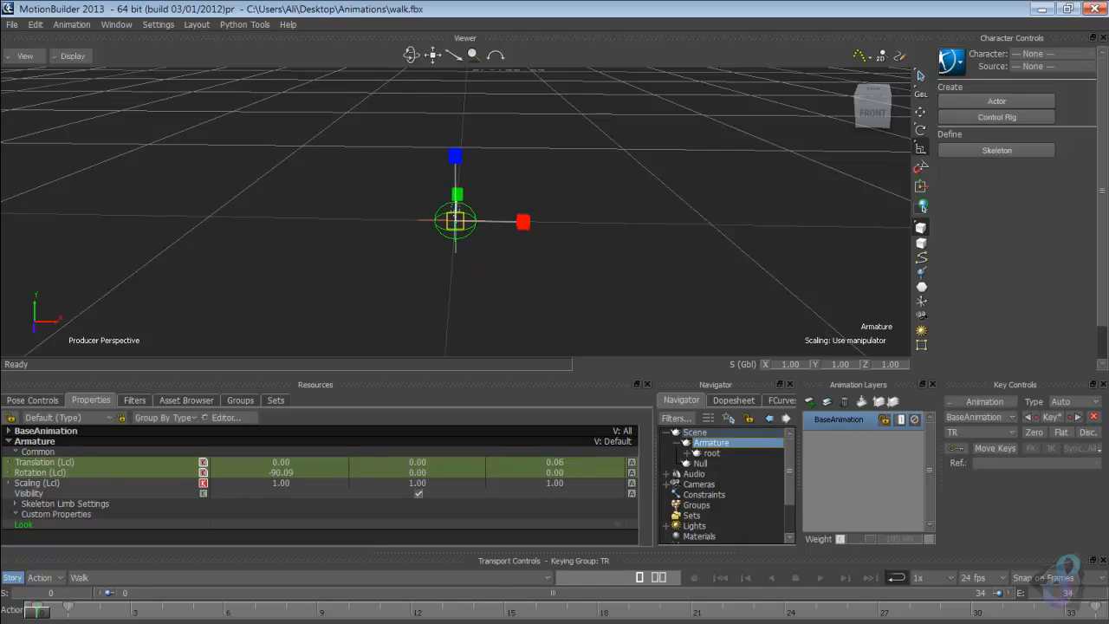
click(711, 453)
click(687, 453)
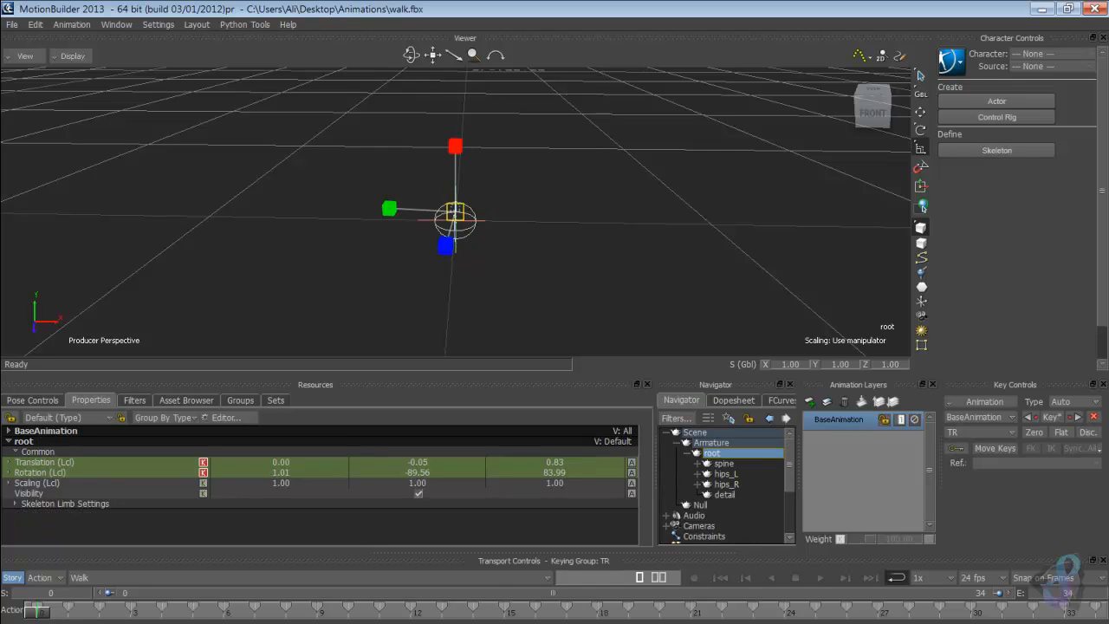
click(687, 453)
drag(711, 453, 699, 464)
click(726, 450)
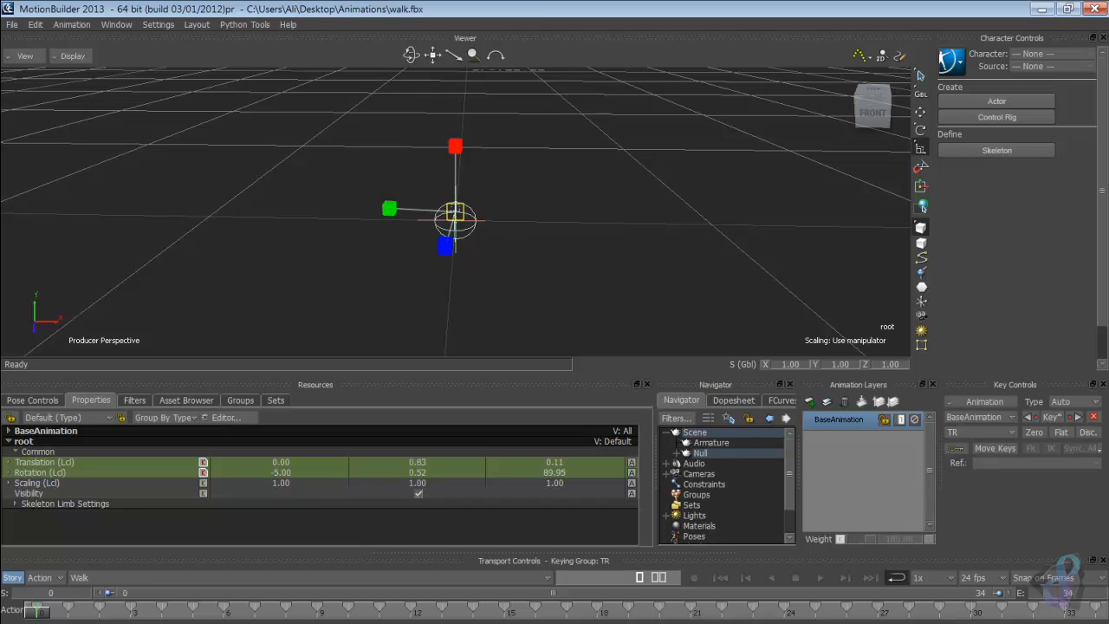
Step: Delete the empty Armature object from the scene
click(711, 442)
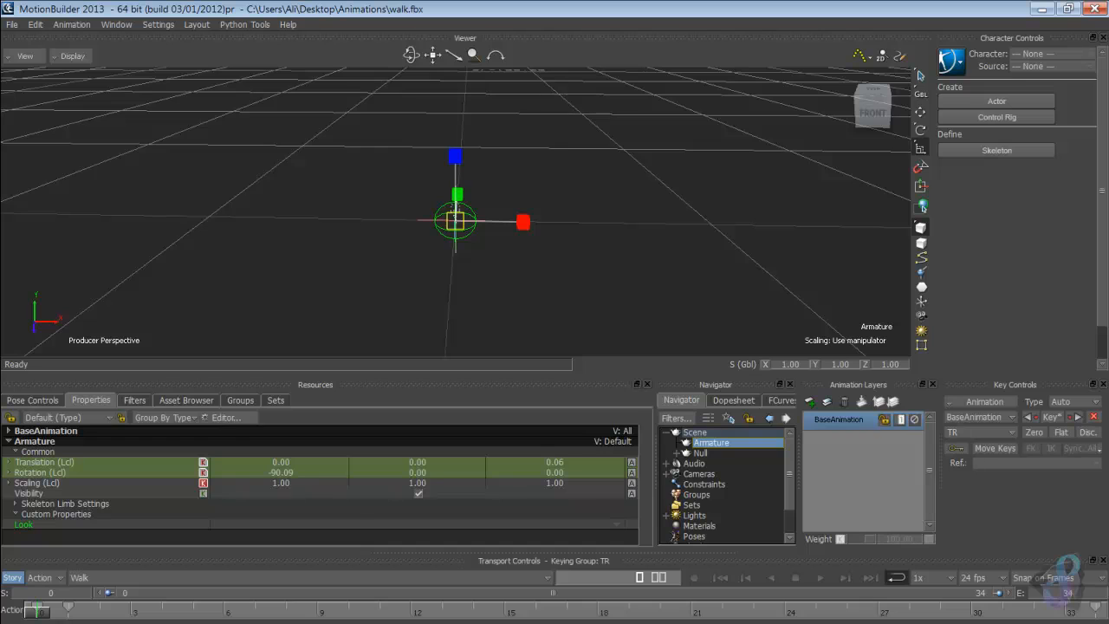
right_click(714, 443)
click(744, 531)
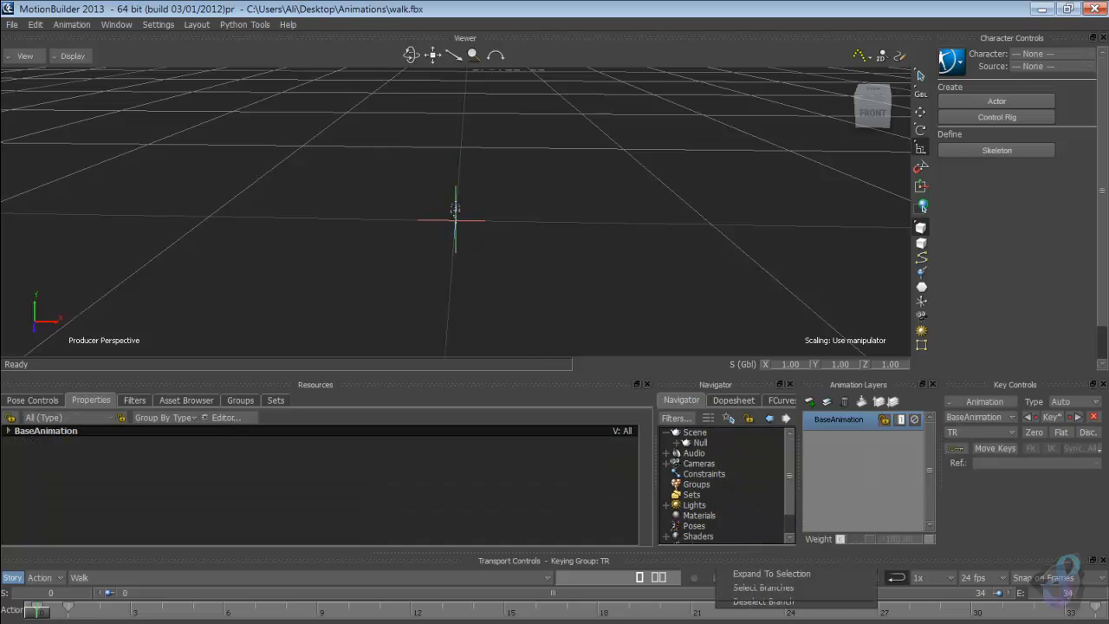
Step: Scale the Null uniformly to about 103 on all axes to enlarge the skeleton
click(455, 209)
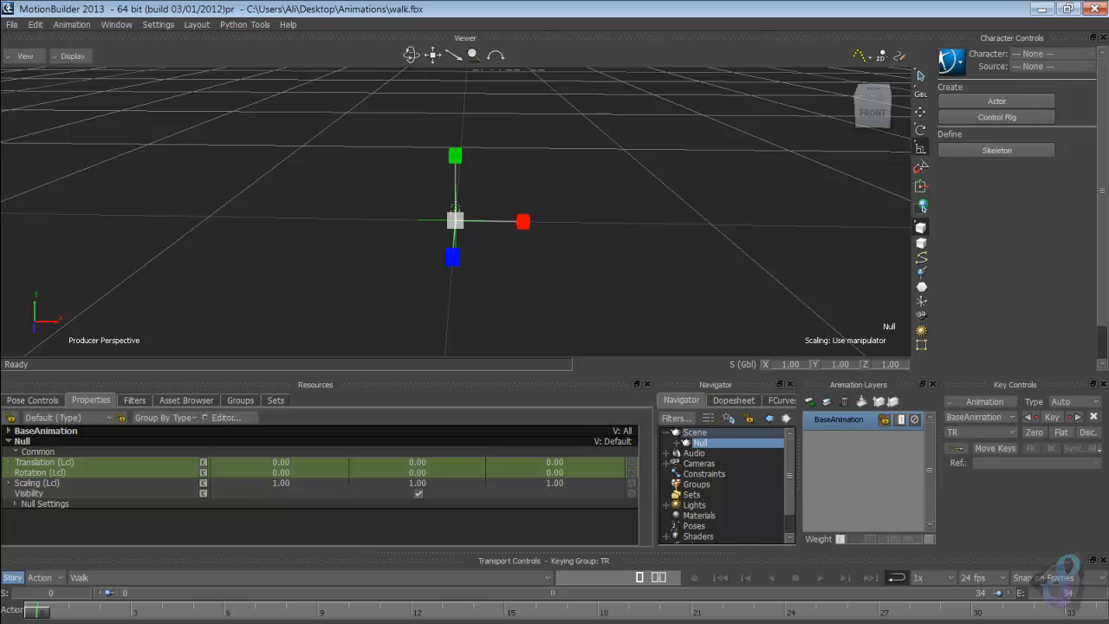
drag(455, 220, 530, 220)
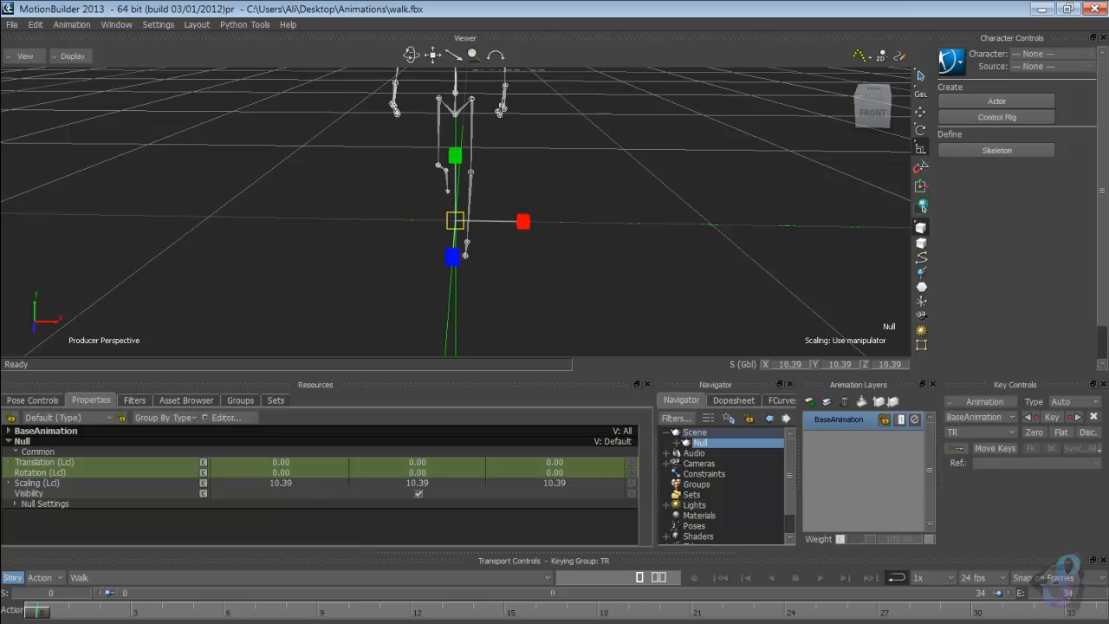
scroll(455, 212, down, 5)
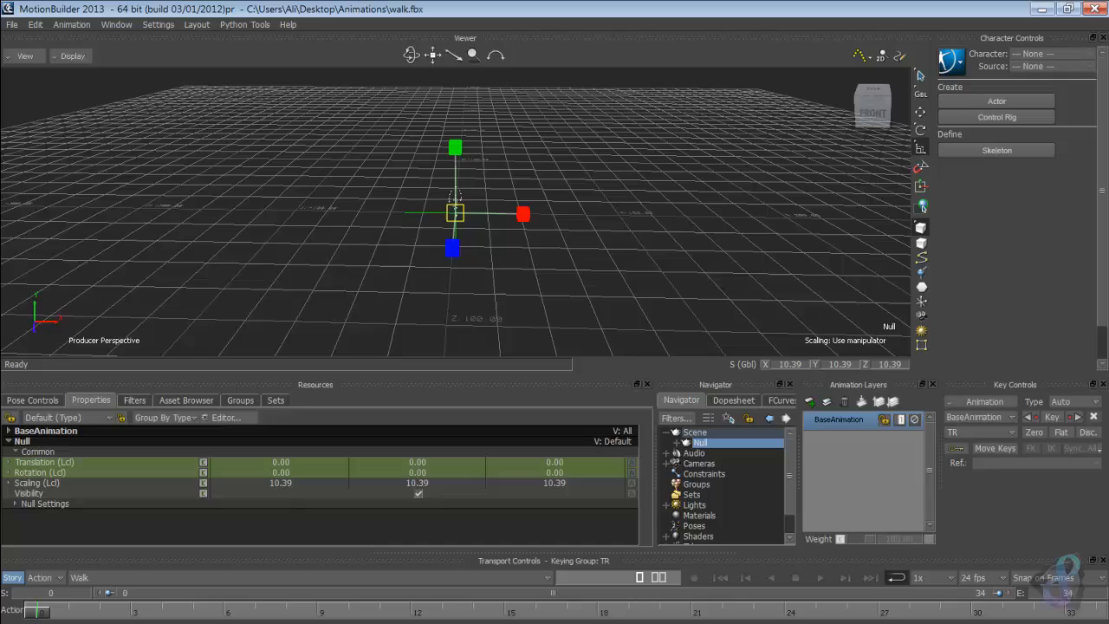
scroll(454, 212, down, 4)
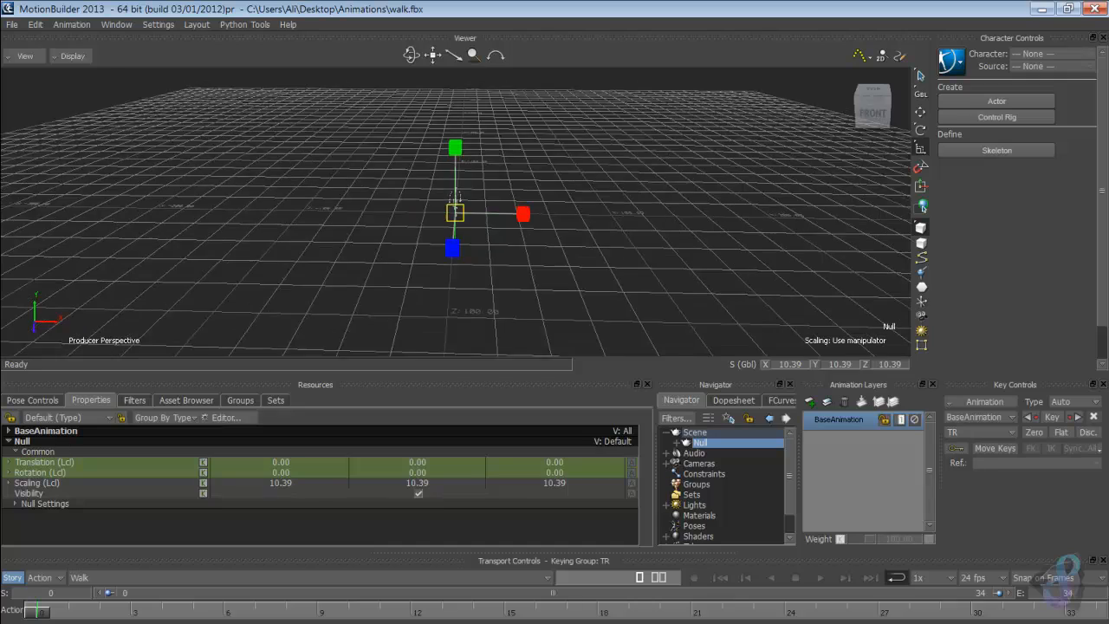
drag(455, 213, 823, 195)
scroll(455, 212, down, 3)
mouse_move(455, 212)
ctrl+shift+mouse_down()
mouse_move(624, 165)
mouse_move(459, 208)
mouse_move(450, 193)
mouse_move(473, 214)
ctrl+shift+mouse_up()
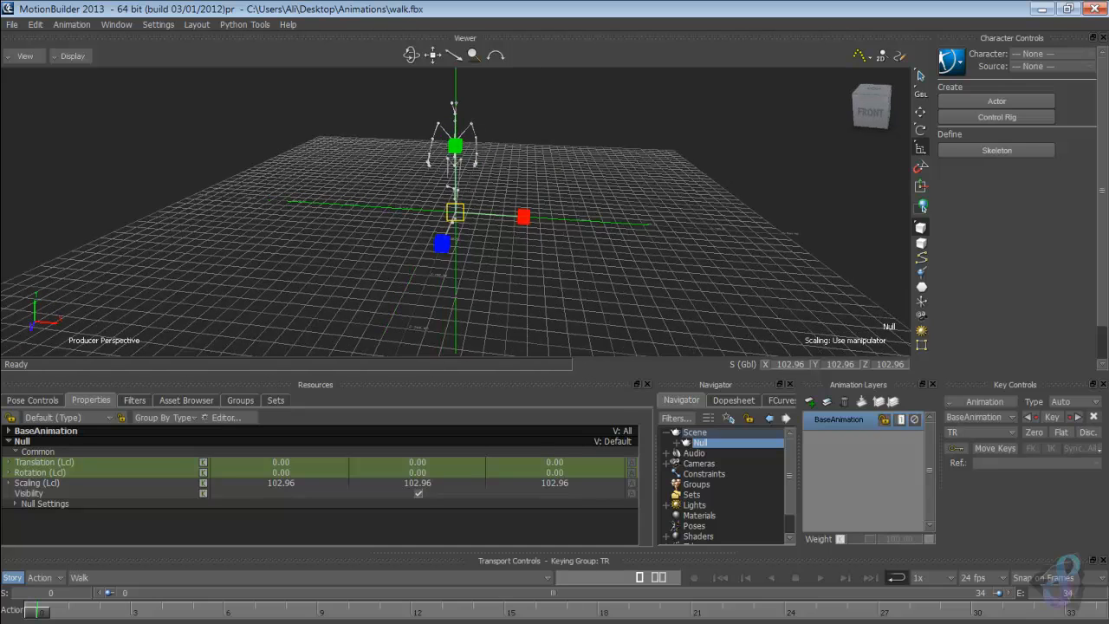
Step: Scrub through the Walk take and inspect the scaled skeleton from the side
mouse_move(37, 610)
mouse_down()
mouse_move(1001, 610)
mouse_move(37, 610)
mouse_up()
ctrl+shift+drag(554, 233, 430, 178)
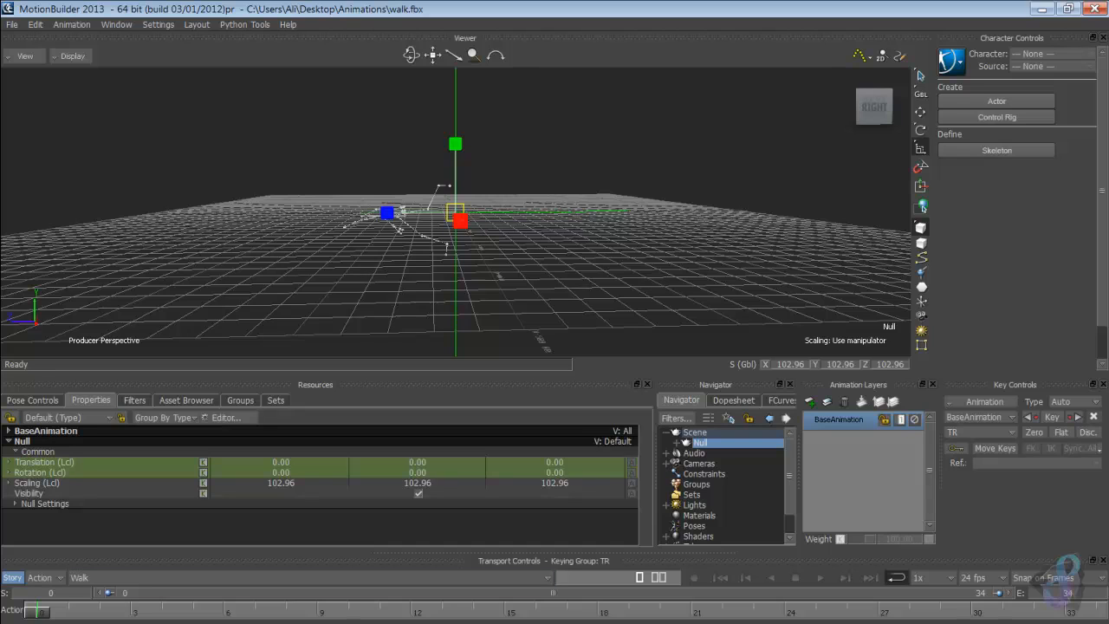
Step: Set the Walk take's start frame to -1 and go to frame -1
drag(37, 610, 1094, 610)
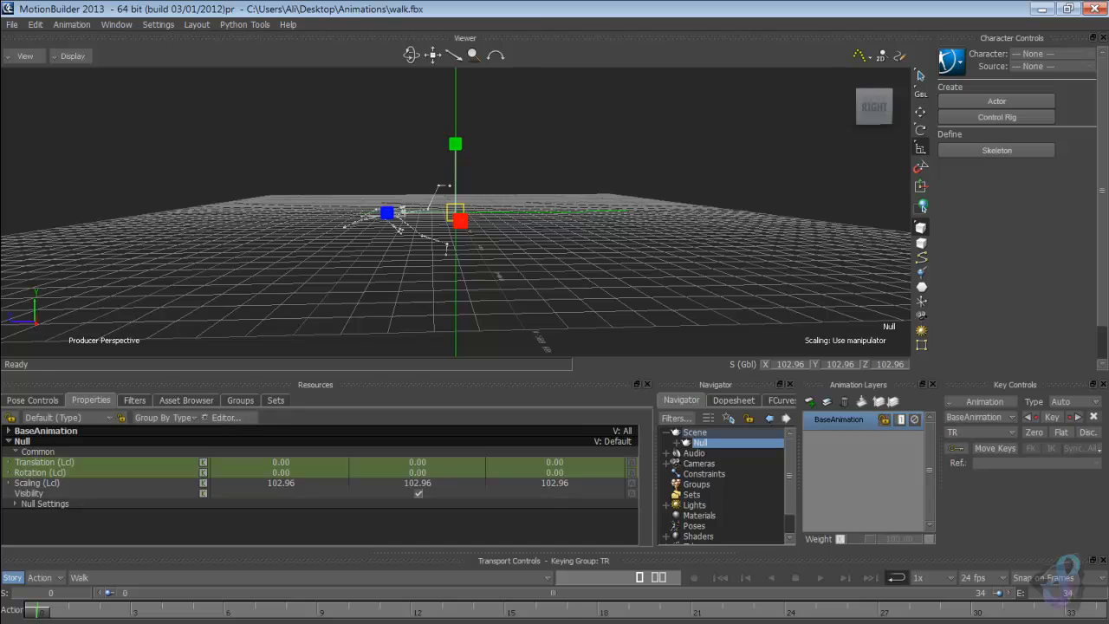
double_click(51, 594)
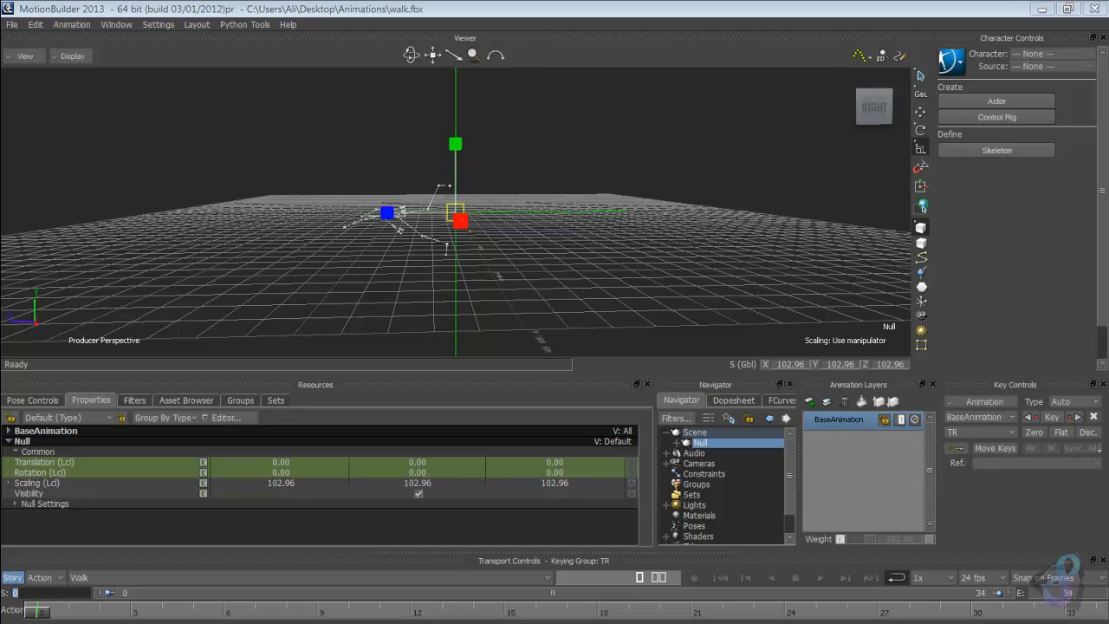
text(-1)
key(Return)
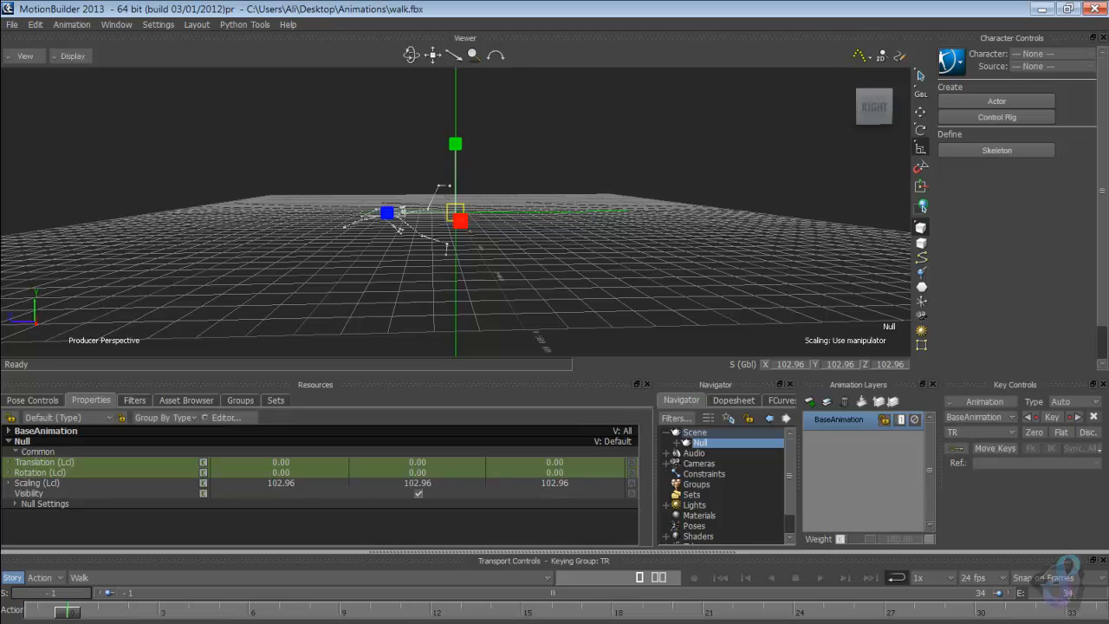
click(37, 612)
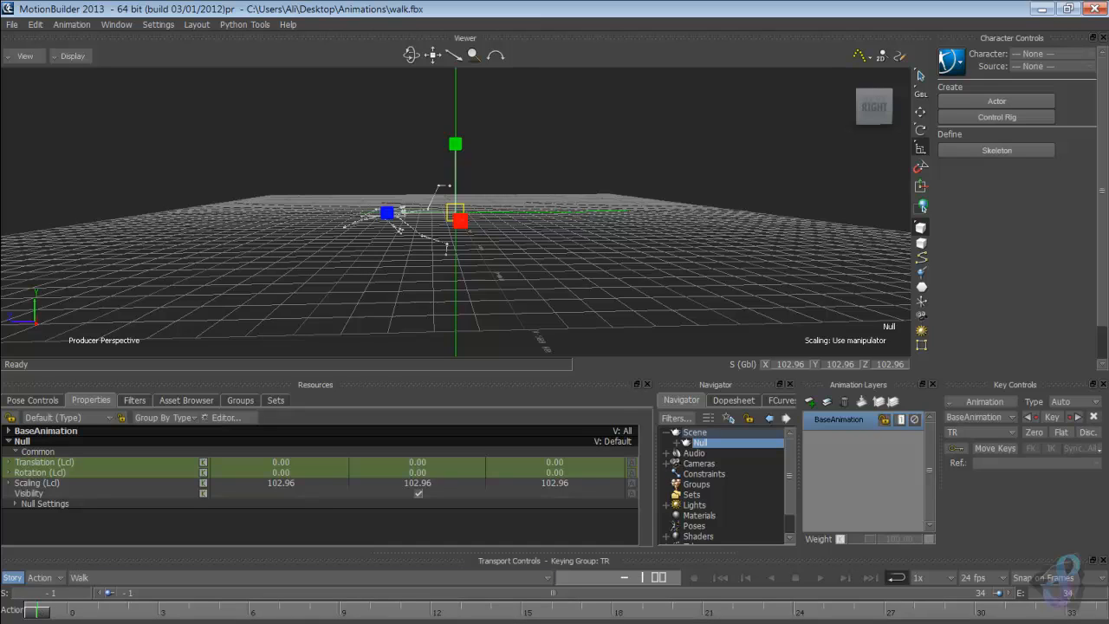
Step: Set the Null's local X rotation to -90 and key its translation and rotation at frame -1
key(e)
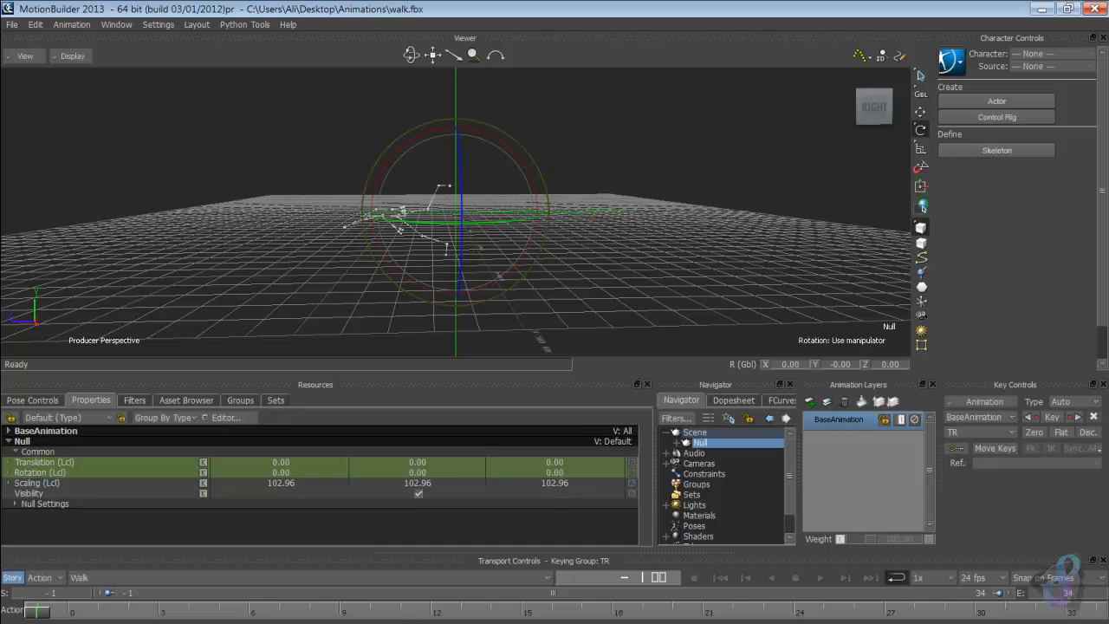
double_click(280, 472)
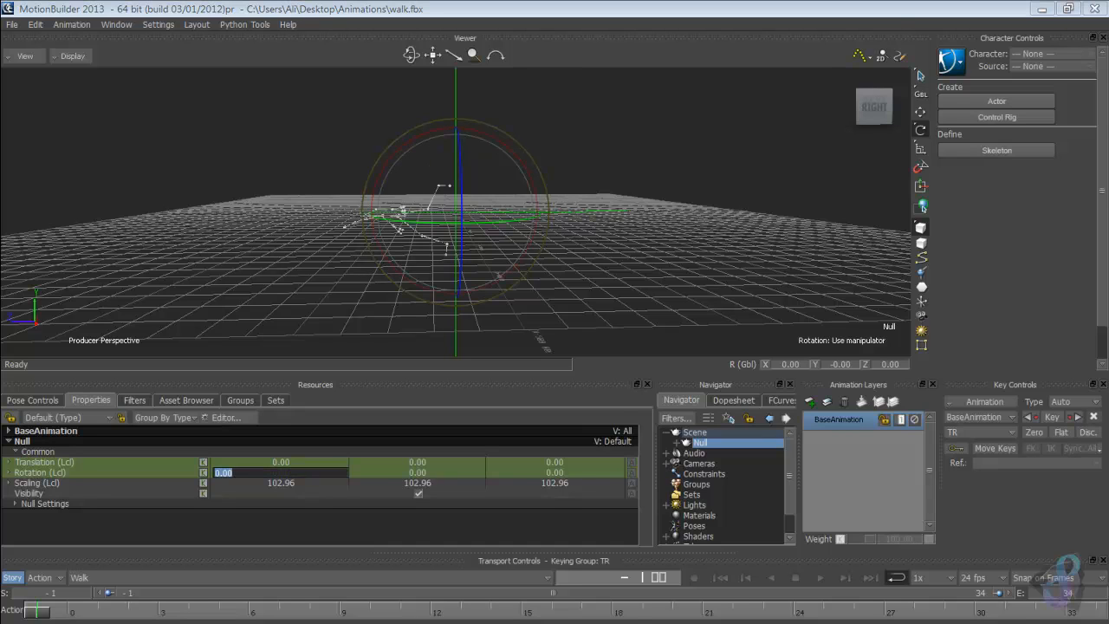
text(-90)
key(Return)
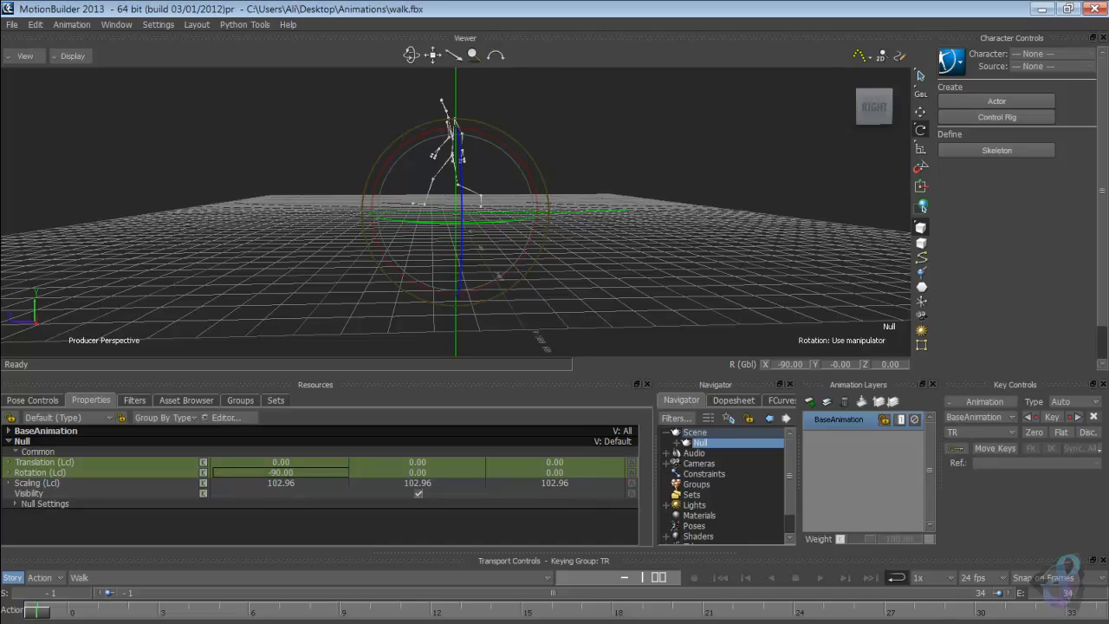
click(1052, 416)
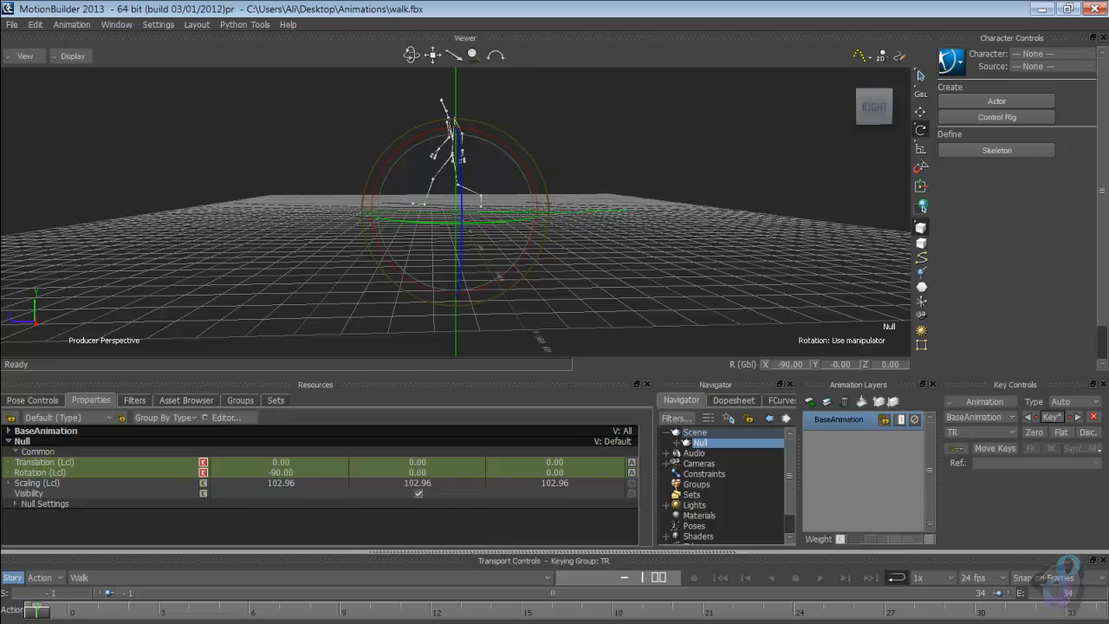
mouse_move(37, 610)
mouse_down()
mouse_move(1094, 611)
mouse_move(38, 611)
mouse_up()
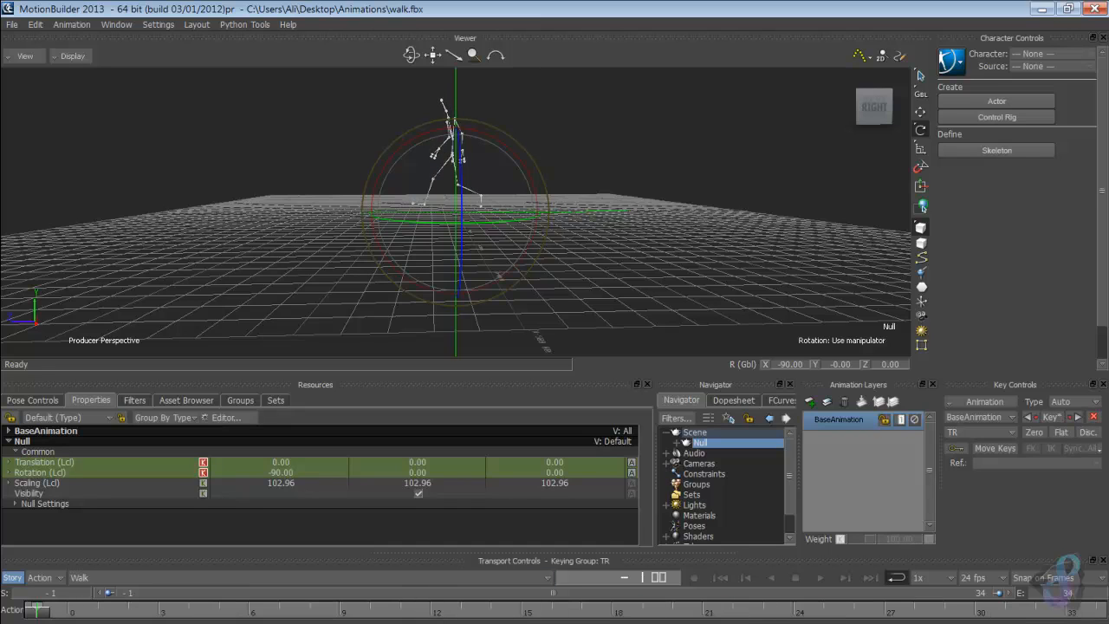
Step: Set the local rotation of the left hip bone hips_L to 0, 0, -180 to straighten the thigh
ctrl+shift+drag(433, 208, 445, 230)
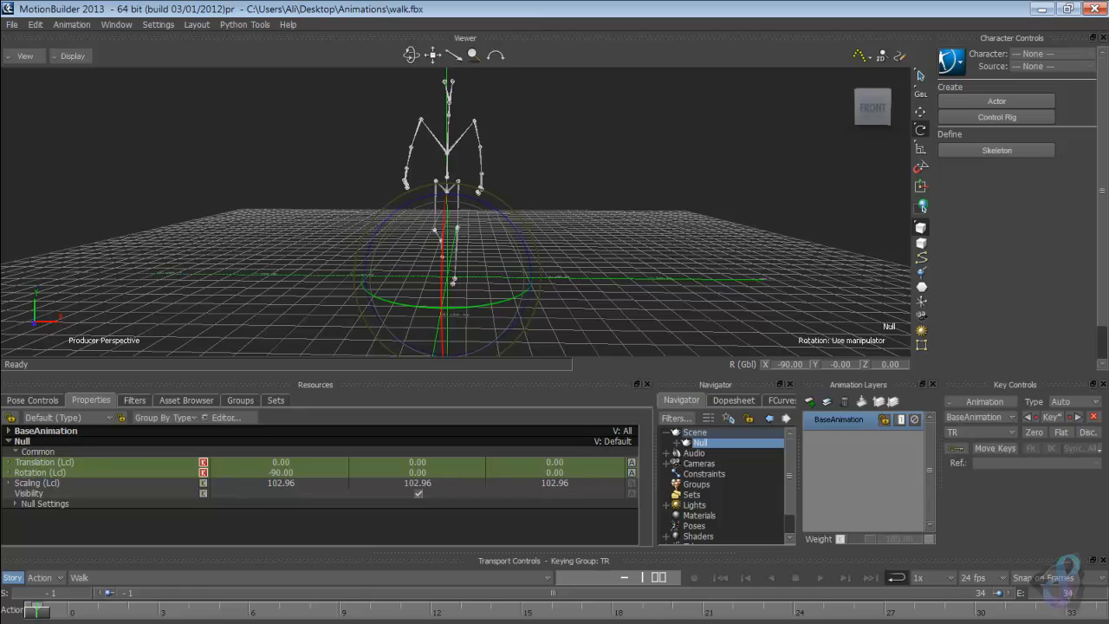
click(582, 260)
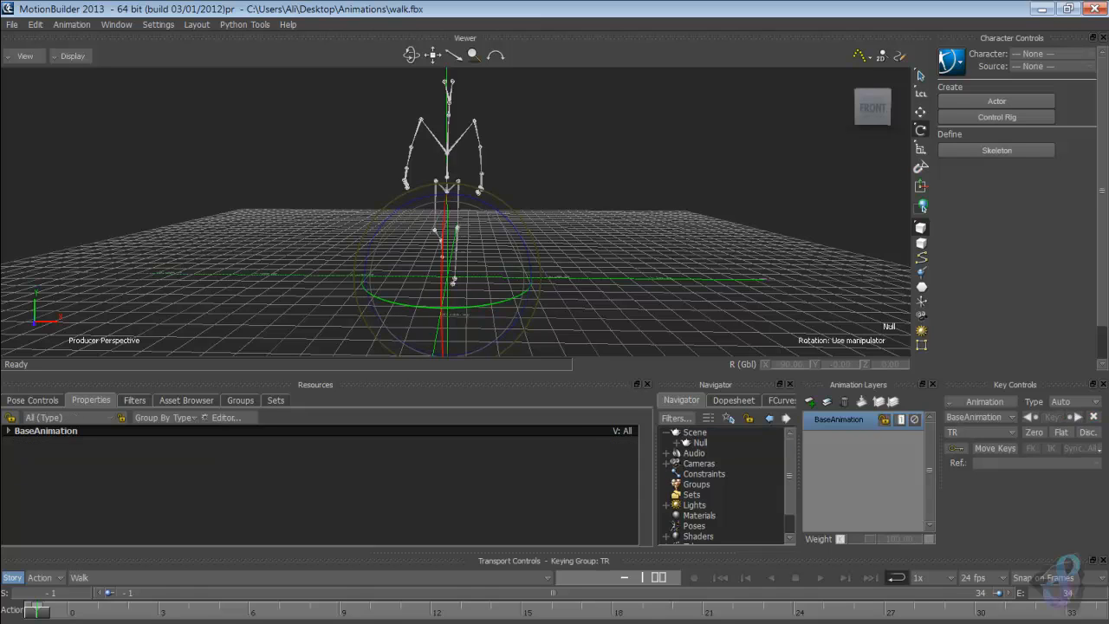
click(452, 280)
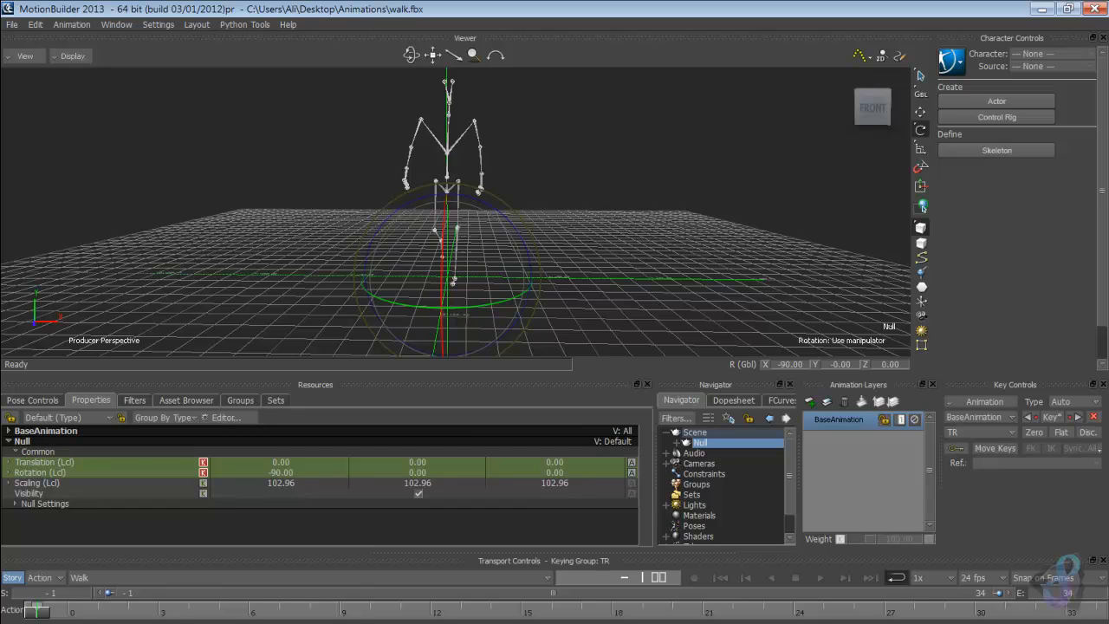
click(418, 494)
click(563, 165)
mouse_move(563, 164)
ctrl+mouse_down()
mouse_move(562, 130)
mouse_move(554, 204)
mouse_move(562, 187)
ctrl+mouse_up()
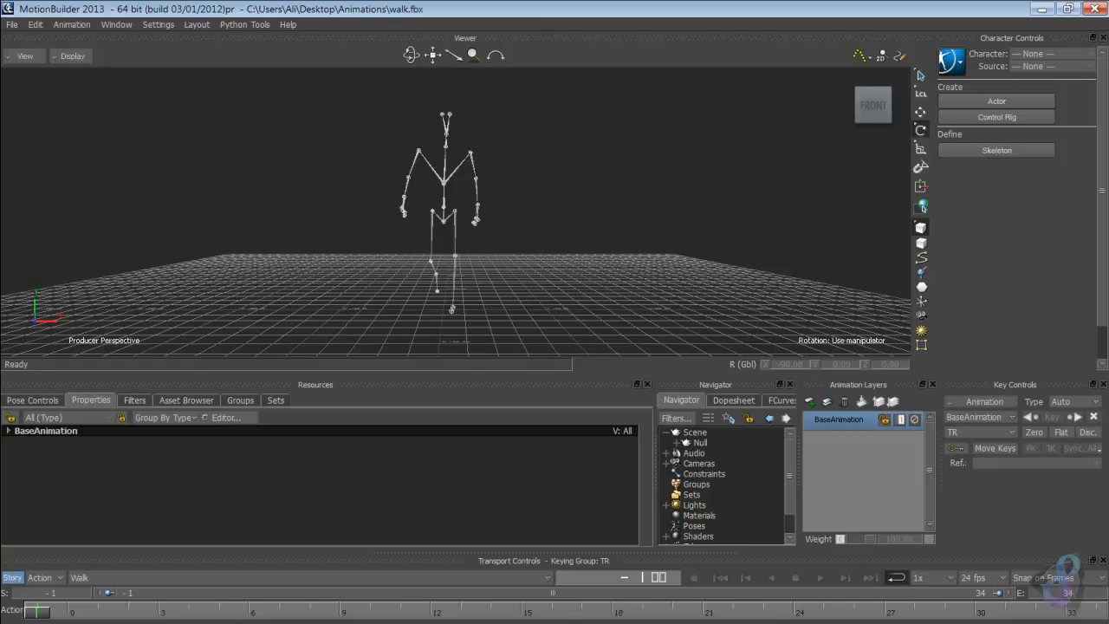
click(454, 212)
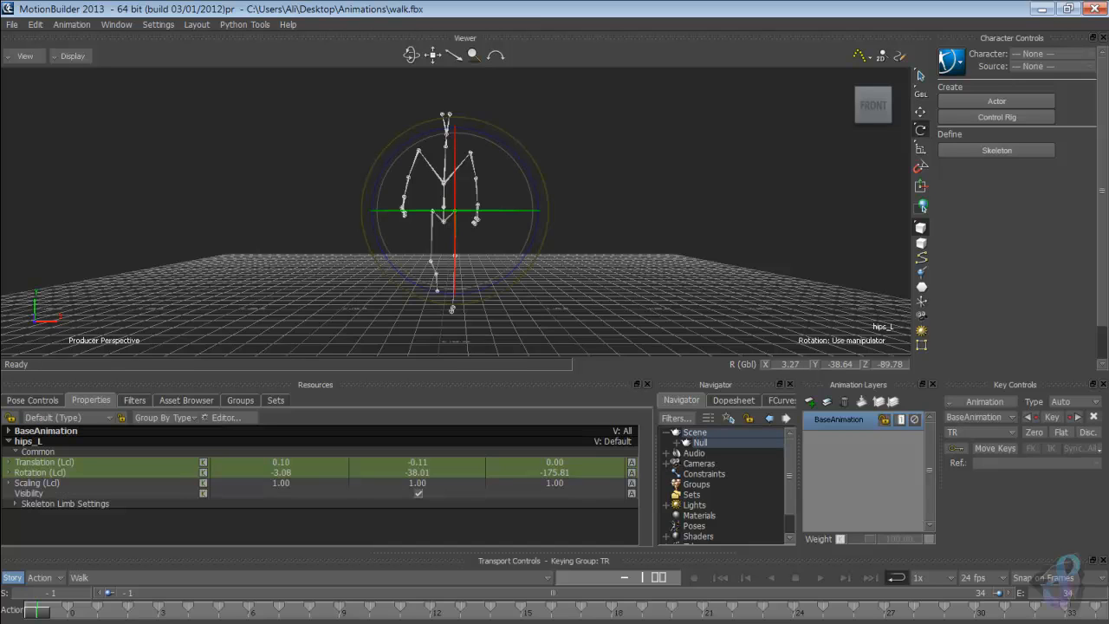
key(Escape)
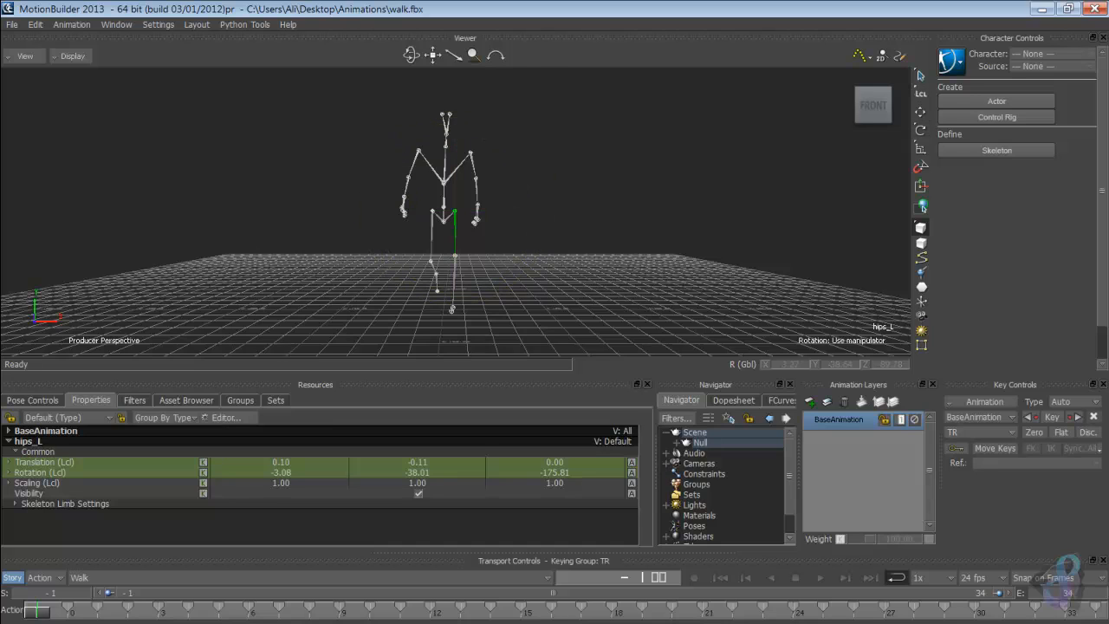
double_click(281, 472)
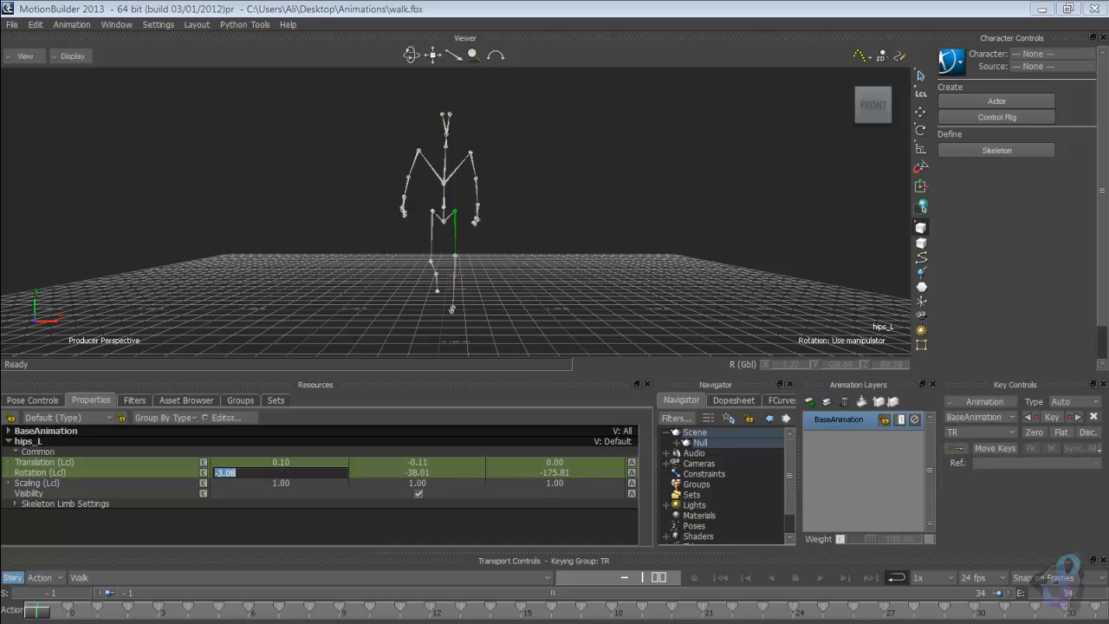
text(0)
key(Return)
double_click(417, 472)
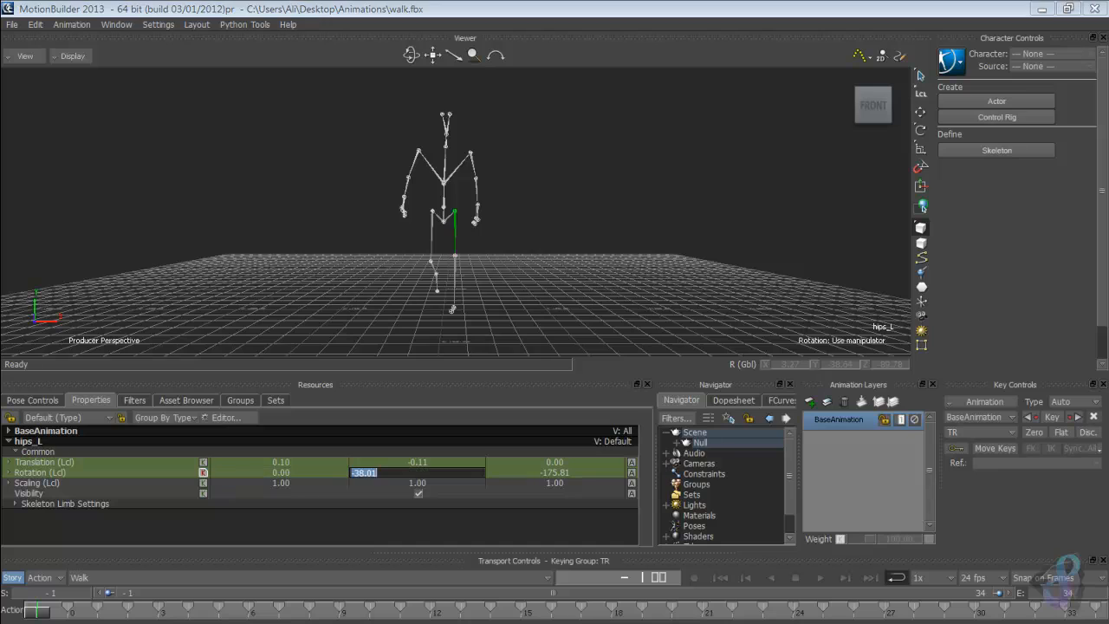
text(0)
key(Return)
double_click(555, 472)
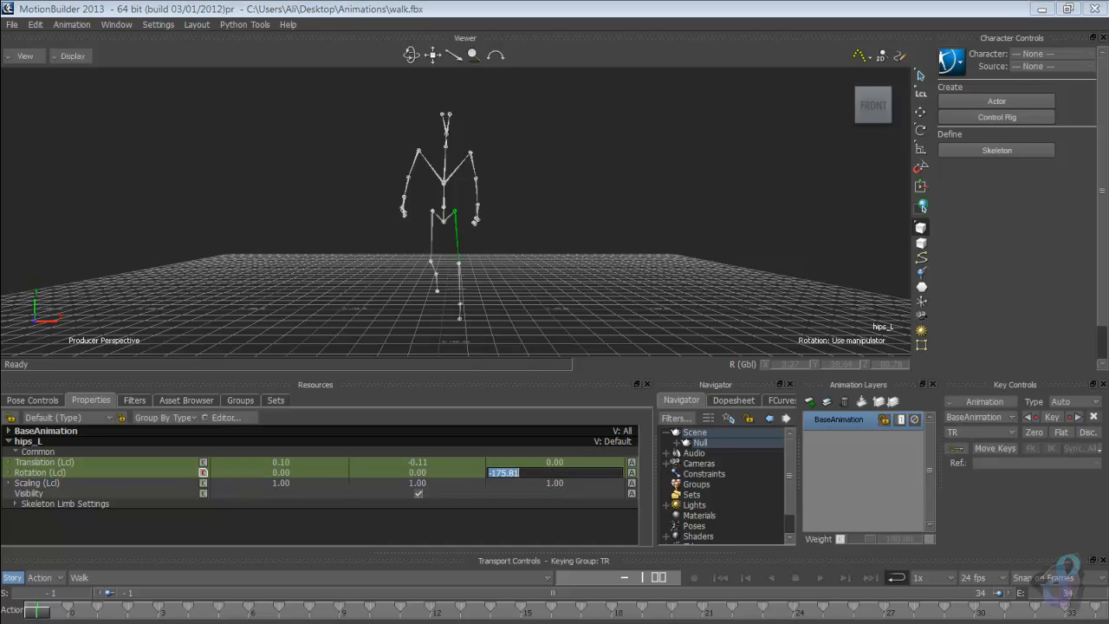
text(-180)
key(Return)
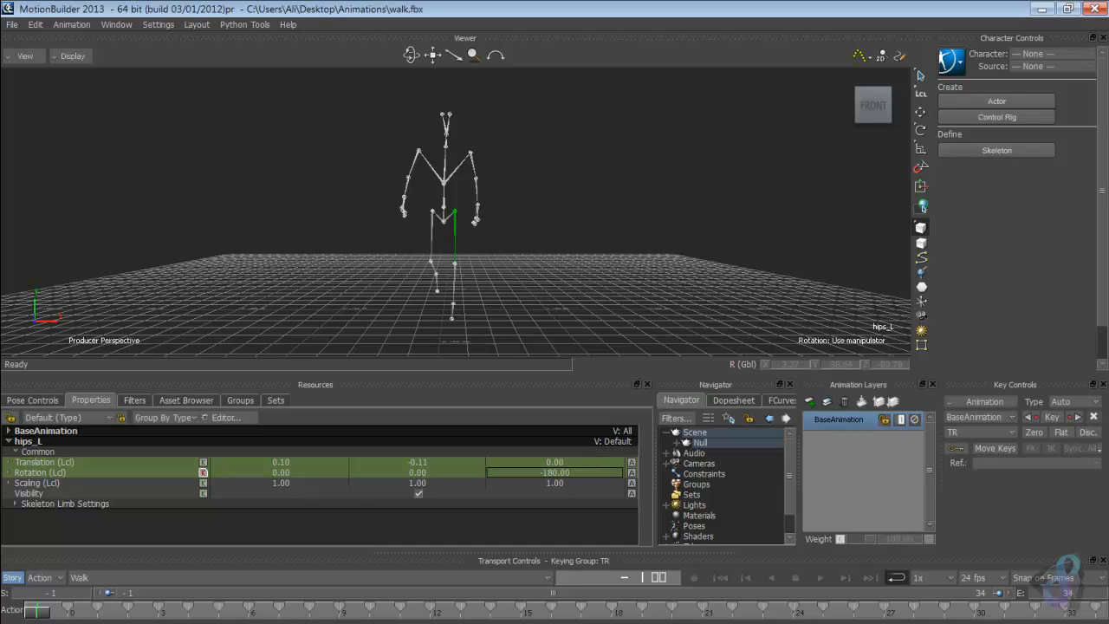
Step: Set the left knee bone knee_L's local rotation to 0 on all axes, and key knee_L and hips_L at frame -1
click(455, 263)
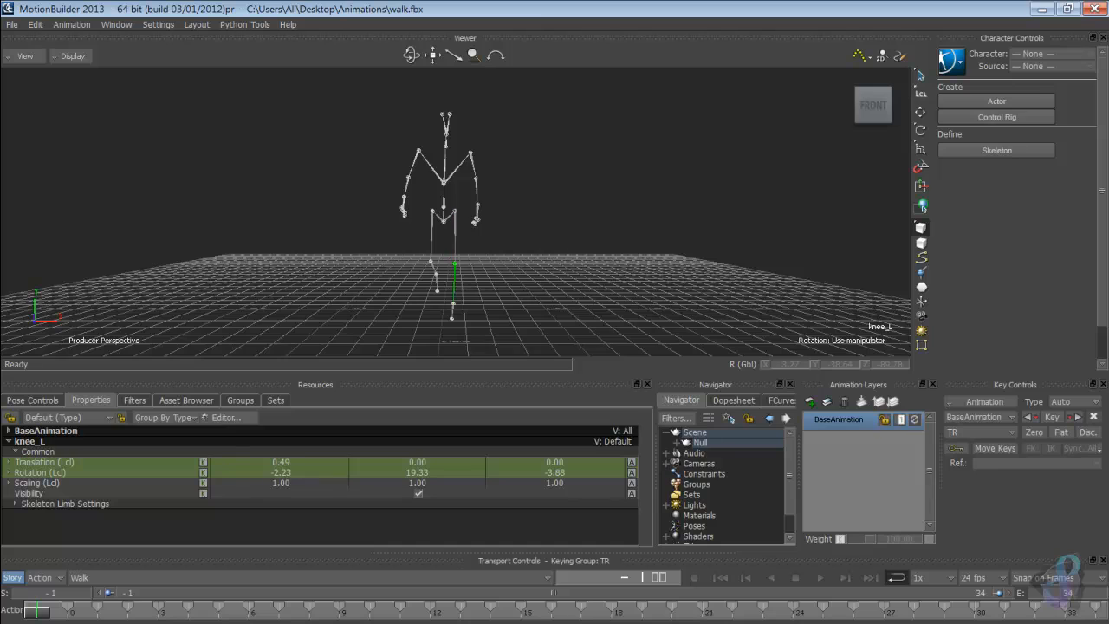
double_click(281, 472)
text(0)
key(Return)
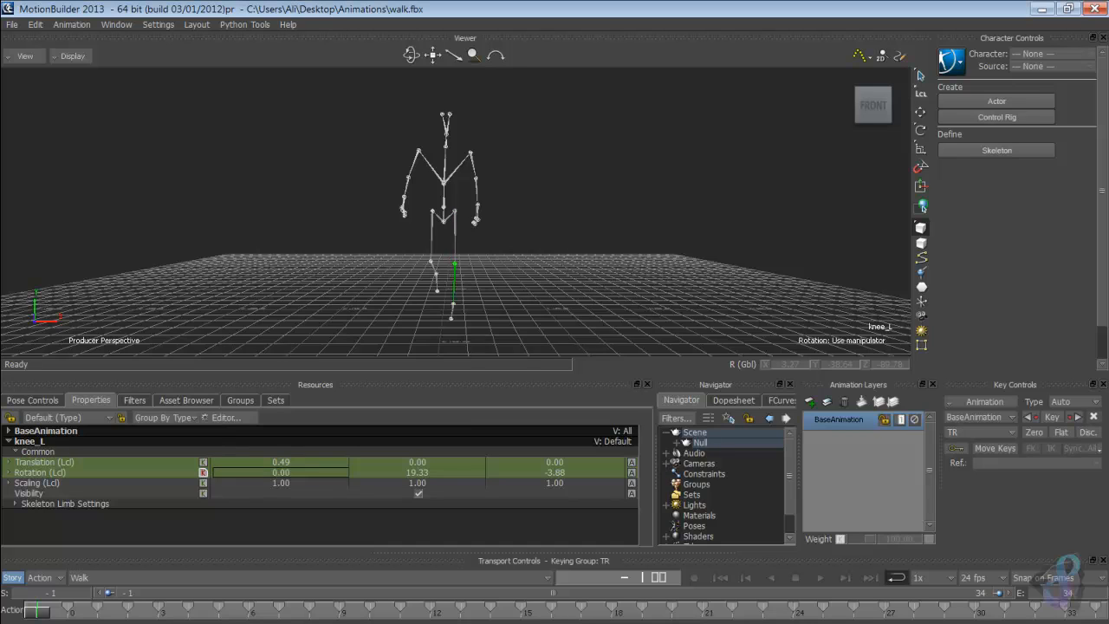
text(0)
key(Return)
text(0)
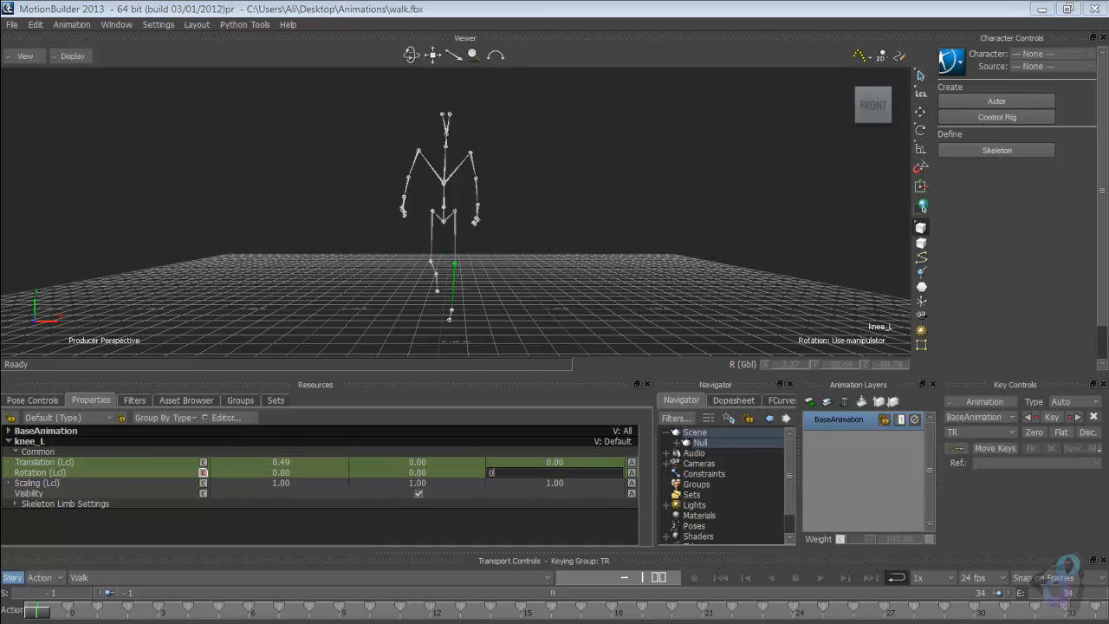
key(Return)
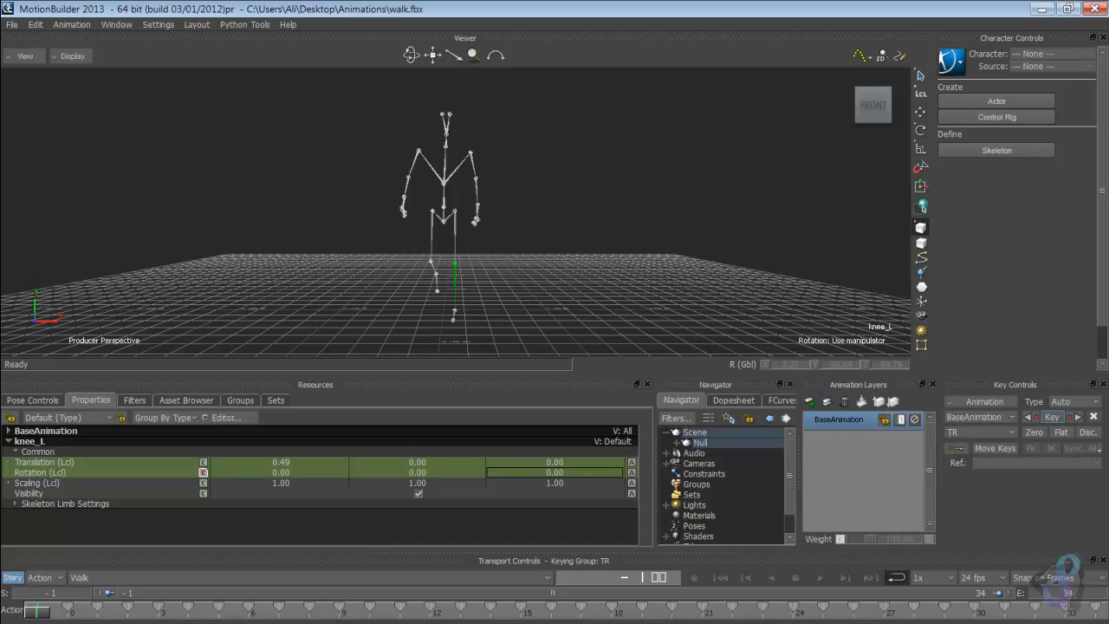
click(1052, 417)
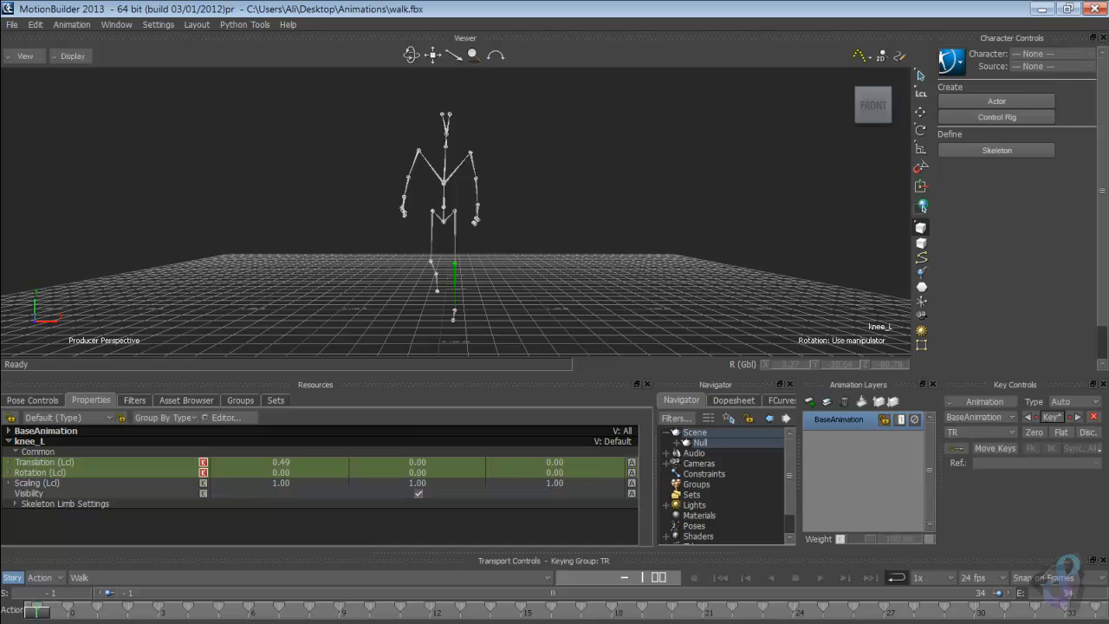
key(Page_Up)
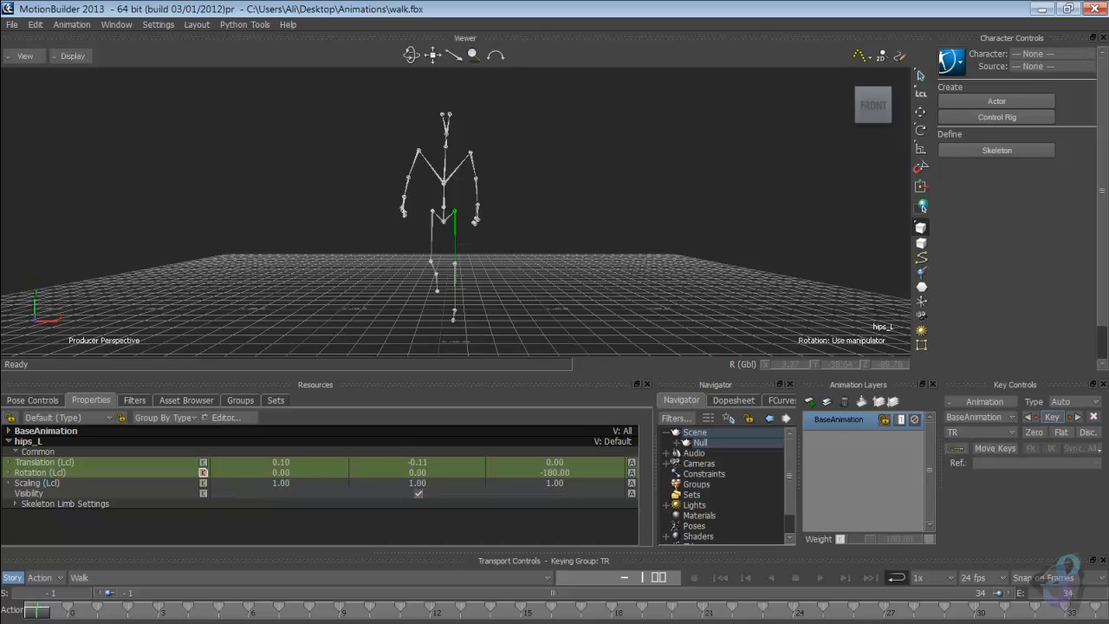
click(1052, 417)
Step: Set the left ankle bone ankle_L's local rotation to 0, -90, 0 and key it at frame -1
key(Page_Down)
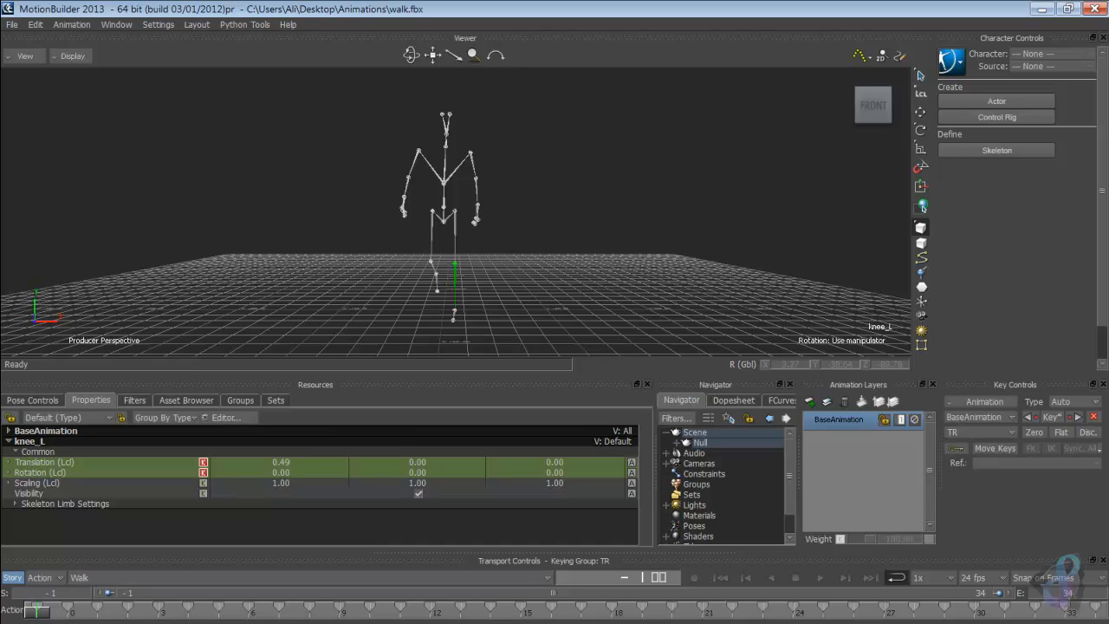
key(Page_Down)
double_click(281, 472)
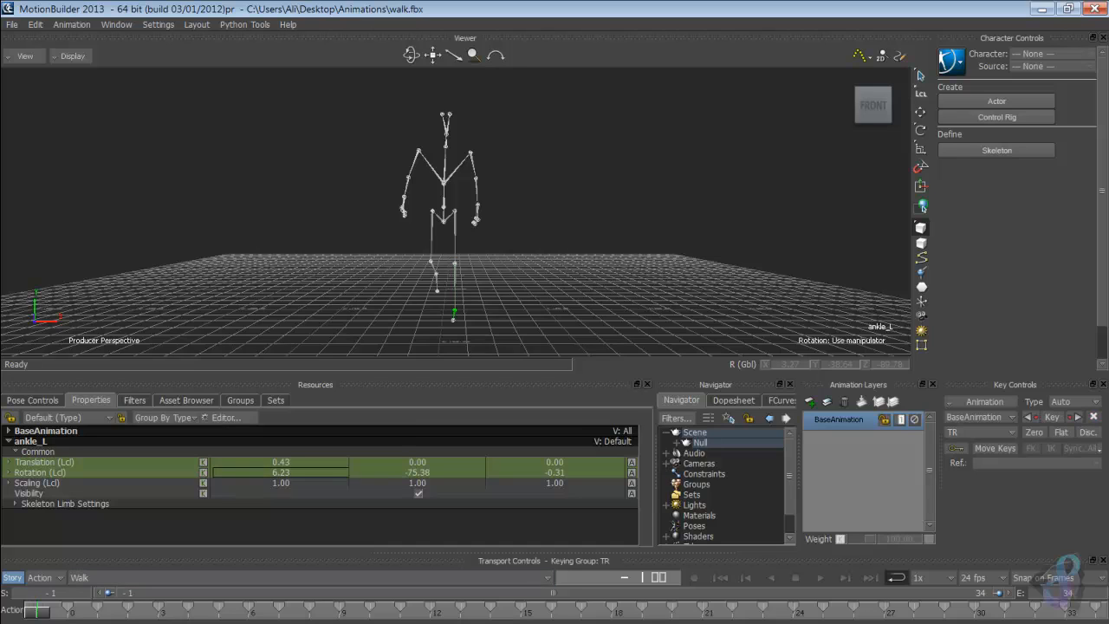
text(0)
key(Return)
double_click(555, 472)
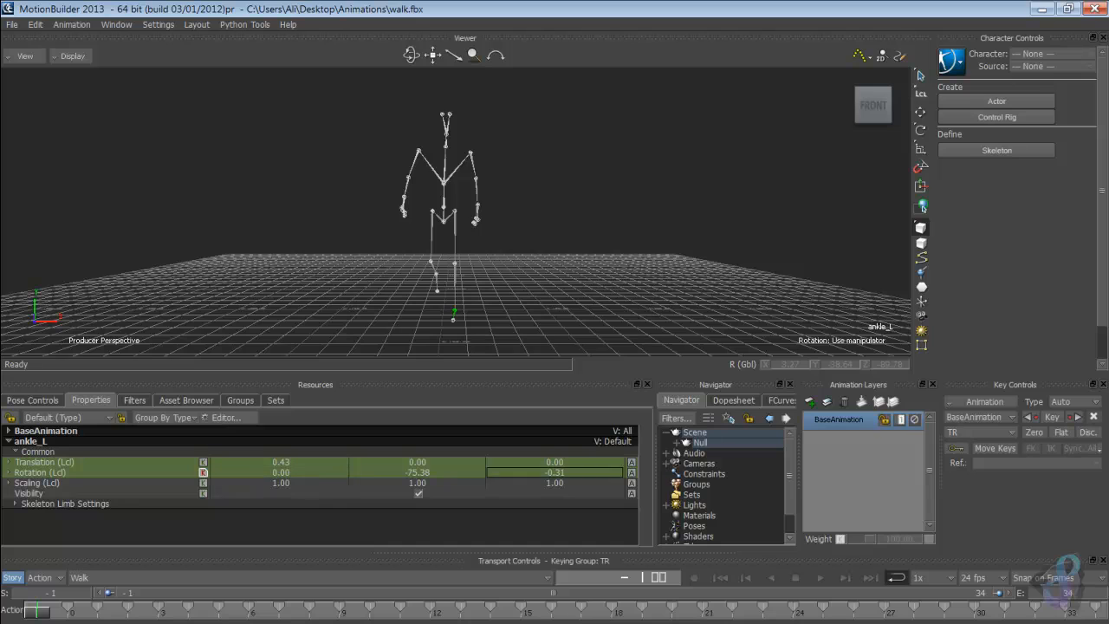
text(0)
key(Return)
double_click(417, 472)
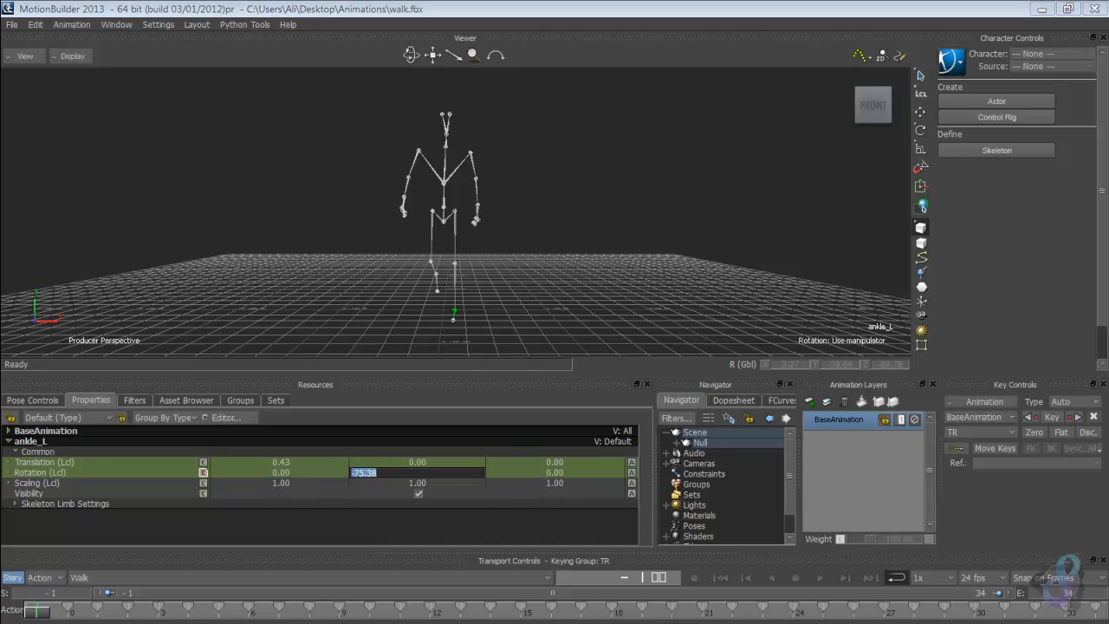
text(-90)
key(Return)
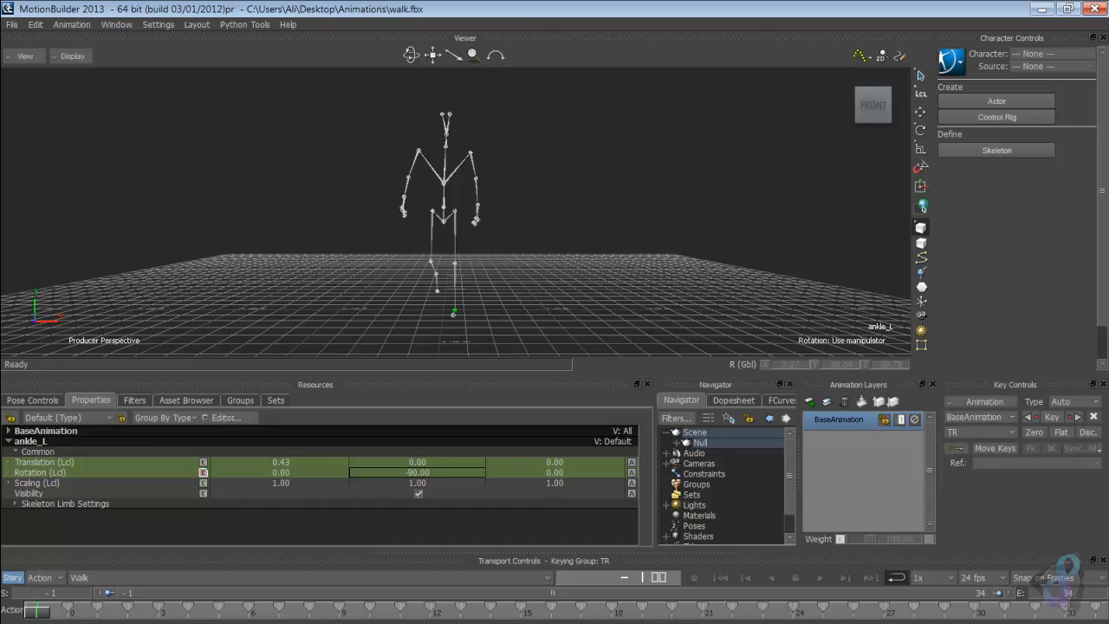
ctrl+shift+drag(537, 217, 433, 193)
ctrl+shift+drag(455, 213, 498, 233)
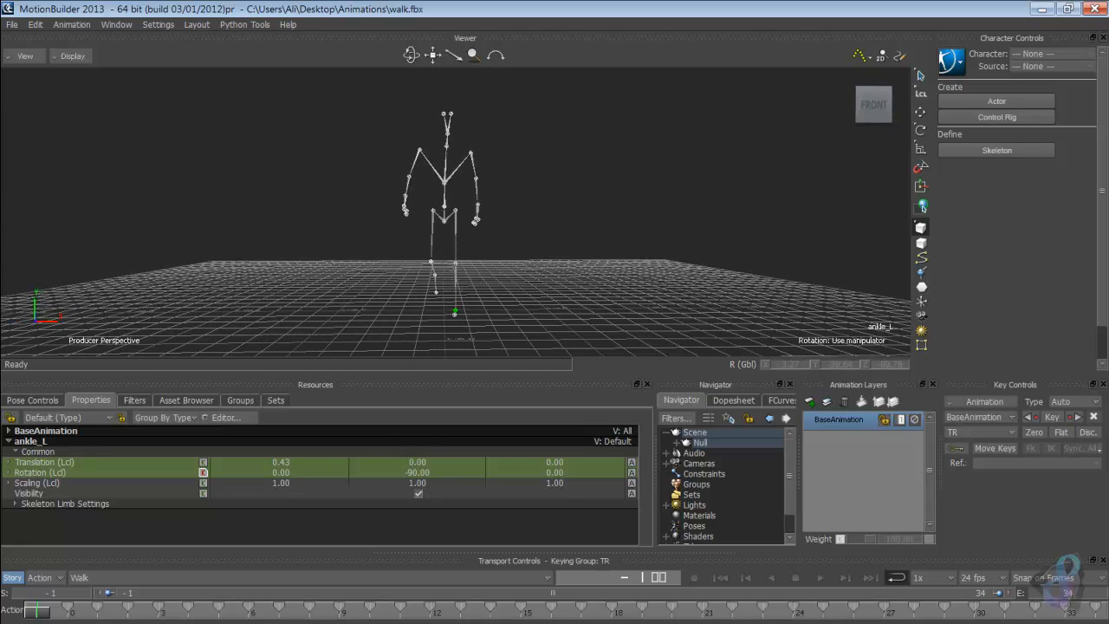
key(k)
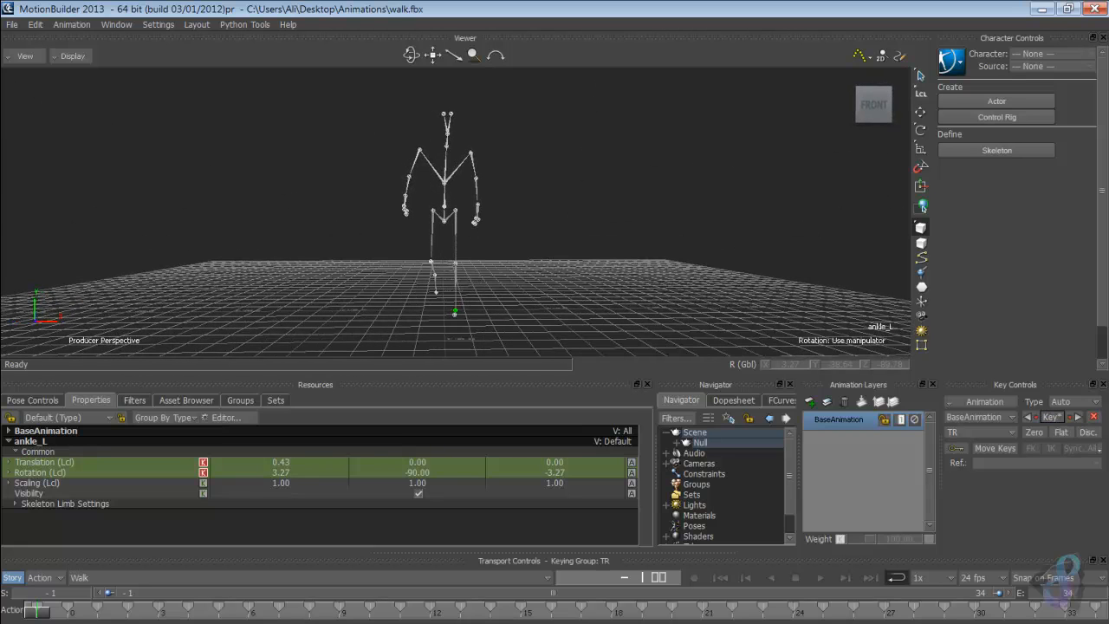
Step: Set the local rotation of the right hip bone hips_R to 0, 0, 180 to straighten the thigh
click(432, 230)
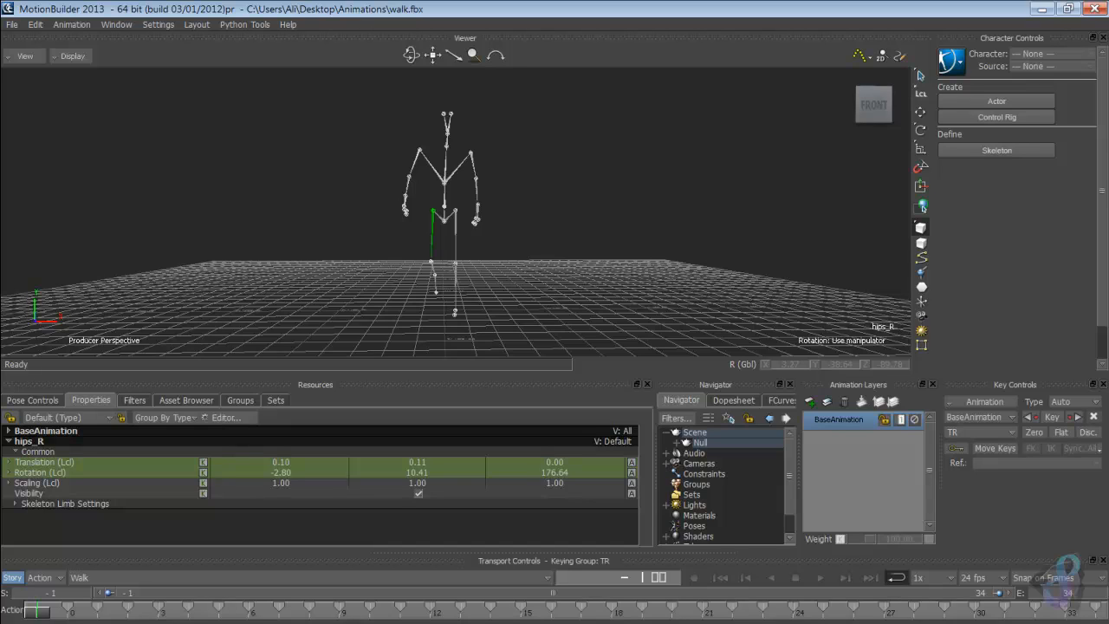
click(455, 277)
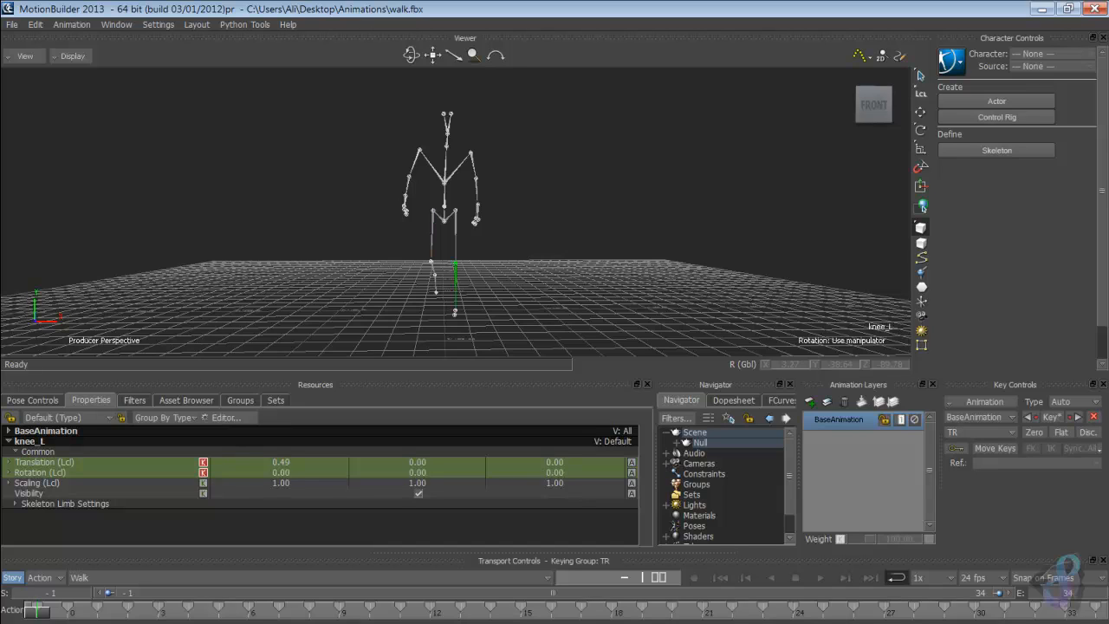
click(455, 310)
click(433, 232)
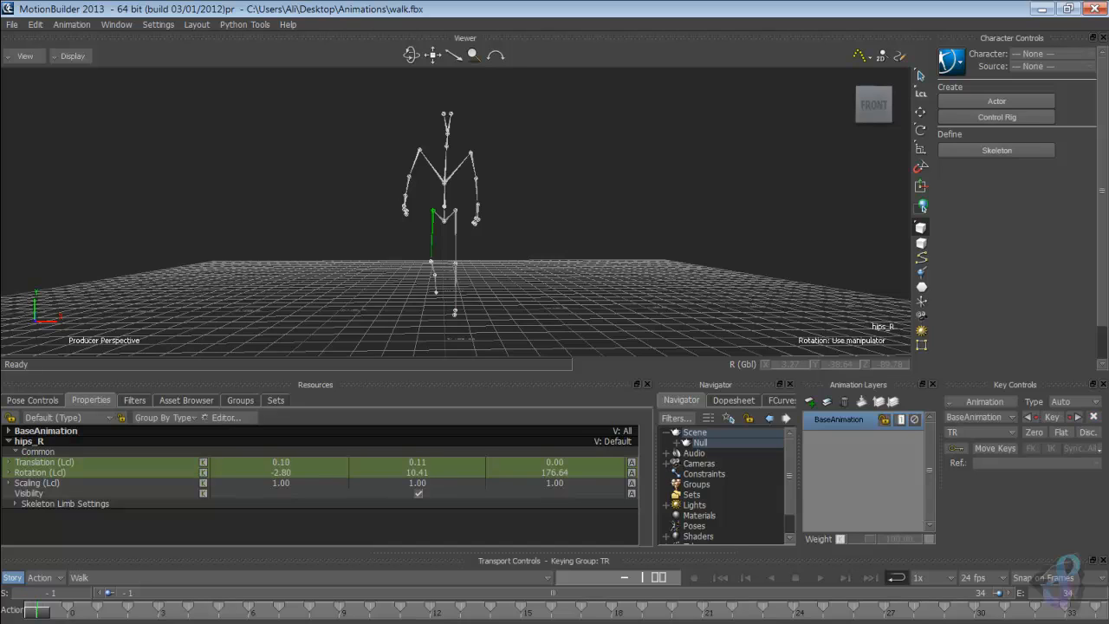
double_click(281, 472)
text(0)
key(Return)
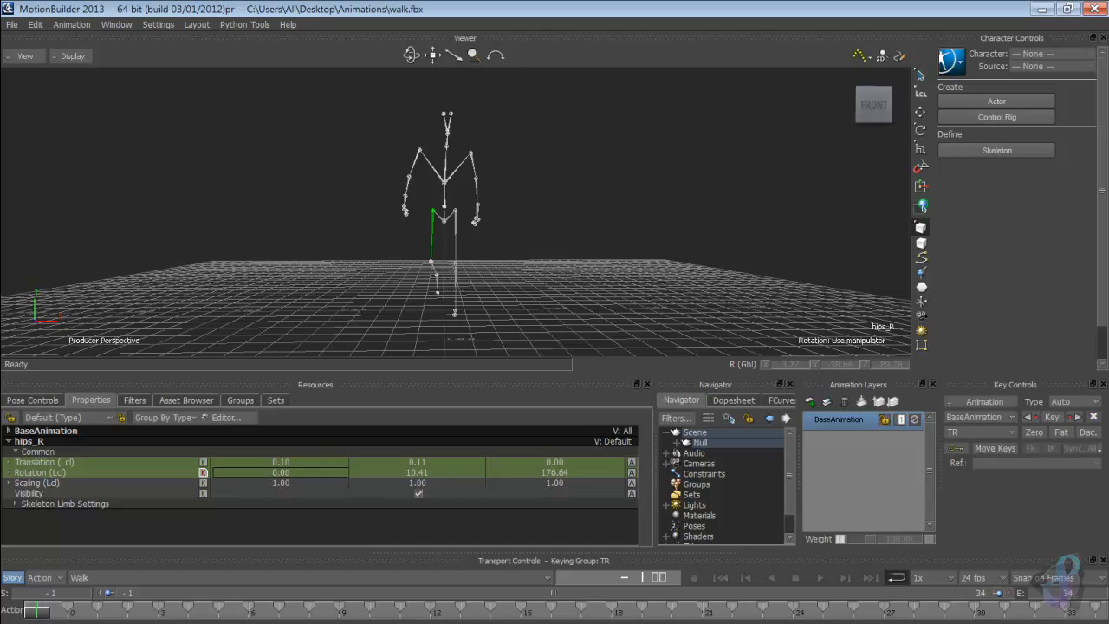
click(418, 472)
text(0)
key(Return)
click(555, 472)
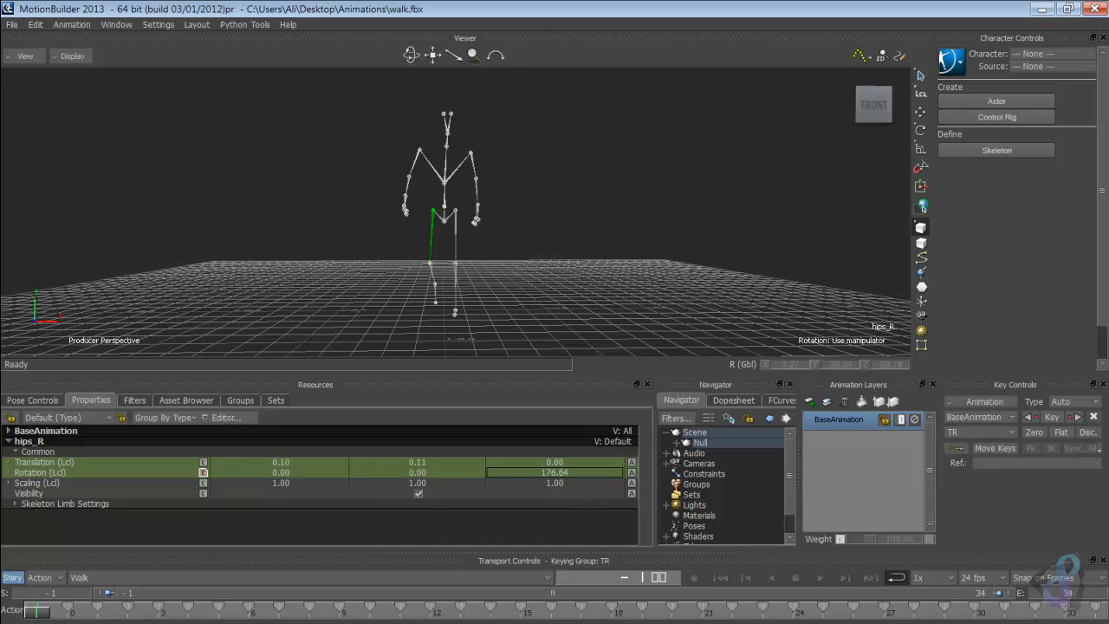
double_click(554, 472)
click(506, 473)
drag(505, 473, 488, 473)
text(180)
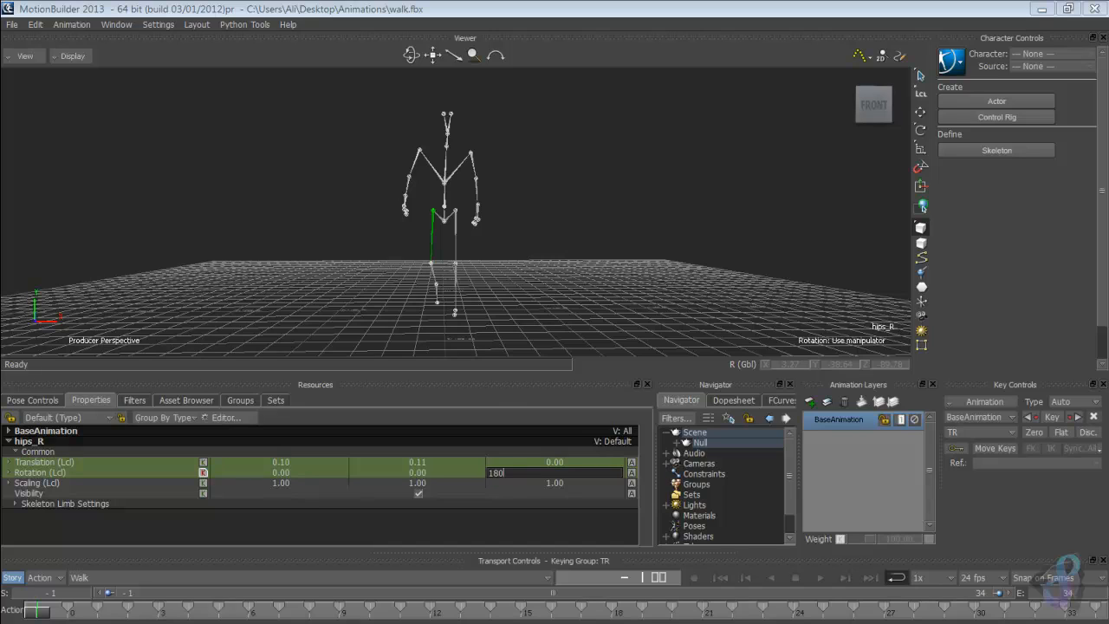
key(Return)
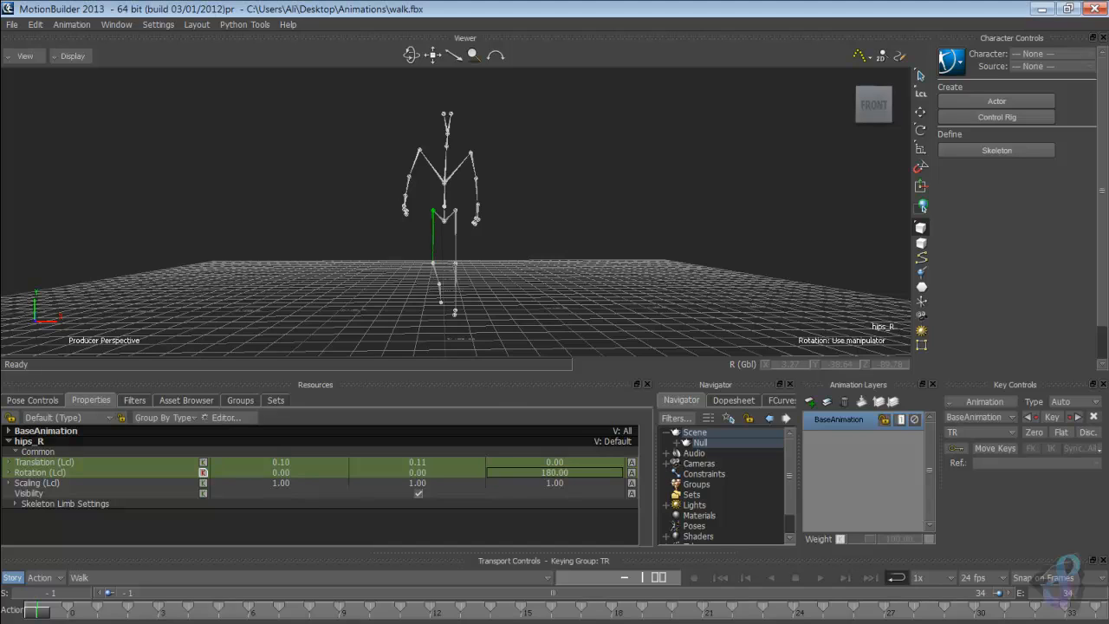
Step: Set the local rotation of the right knee bone knee_R to 0 on all three axes
click(433, 264)
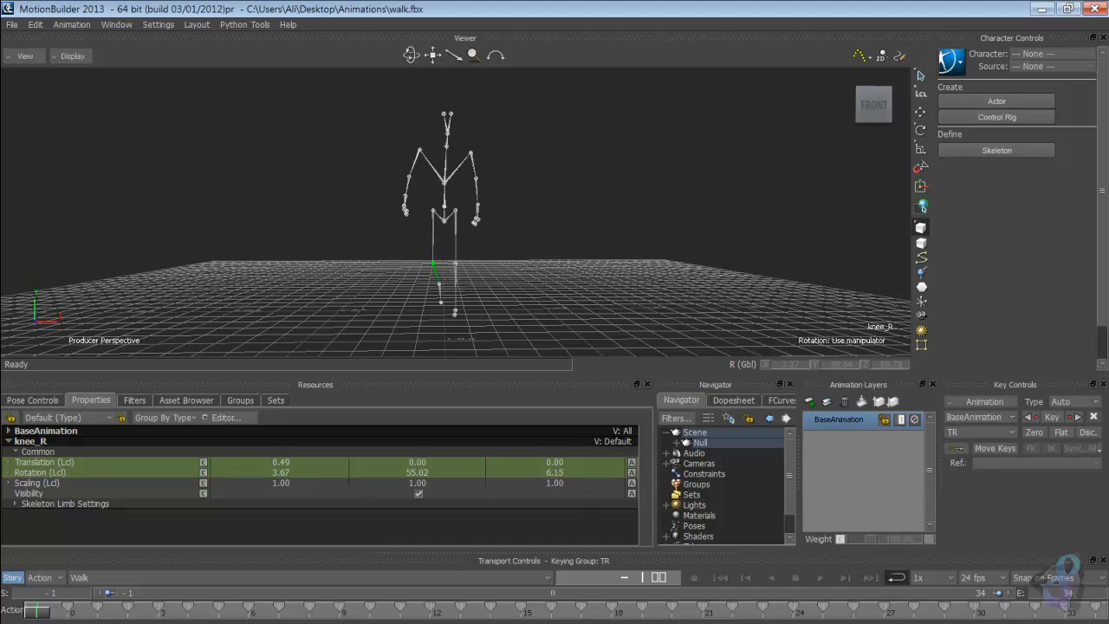
double_click(280, 472)
text(0)
double_click(417, 472)
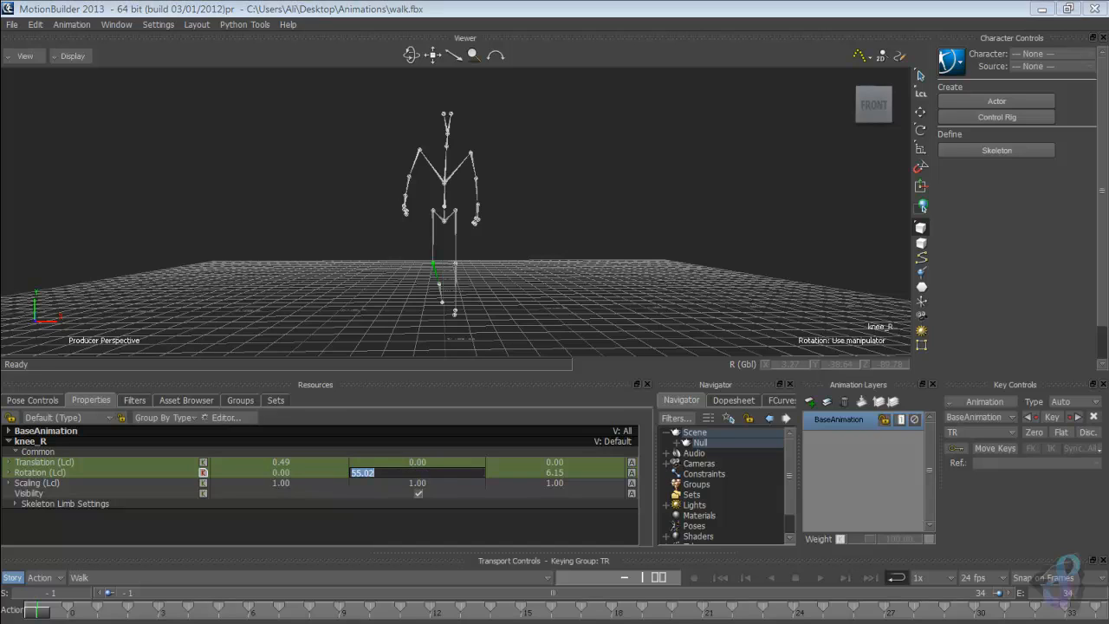
text(0)
key(Return)
click(554, 472)
text(00)
key(Return)
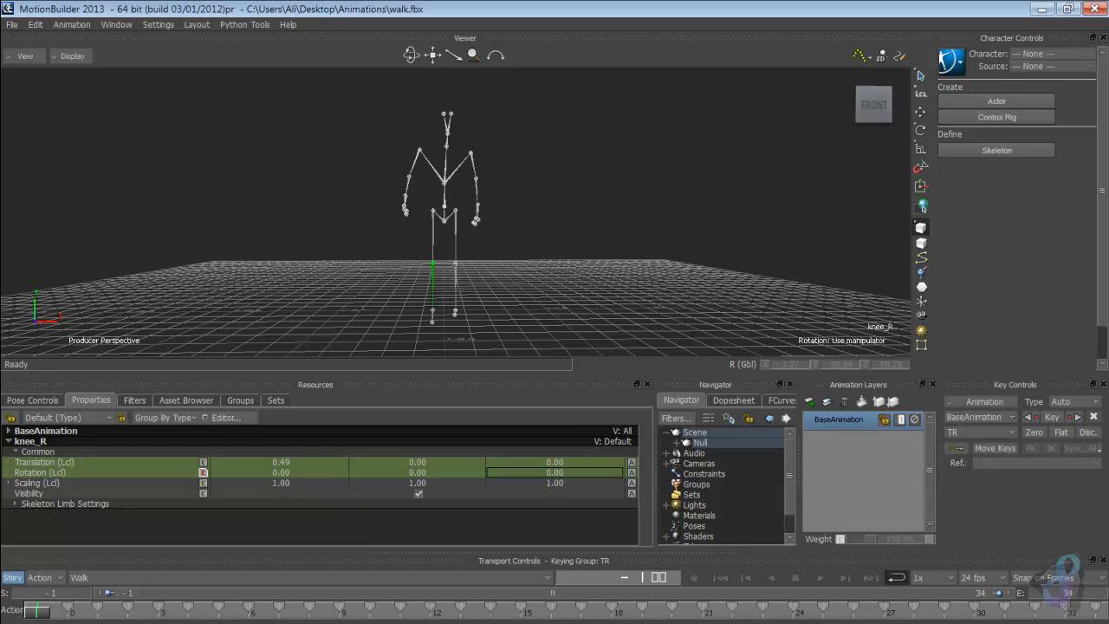
Step: Set the local rotation of the right ankle bone ankle_R to 0, -90, 0
click(433, 311)
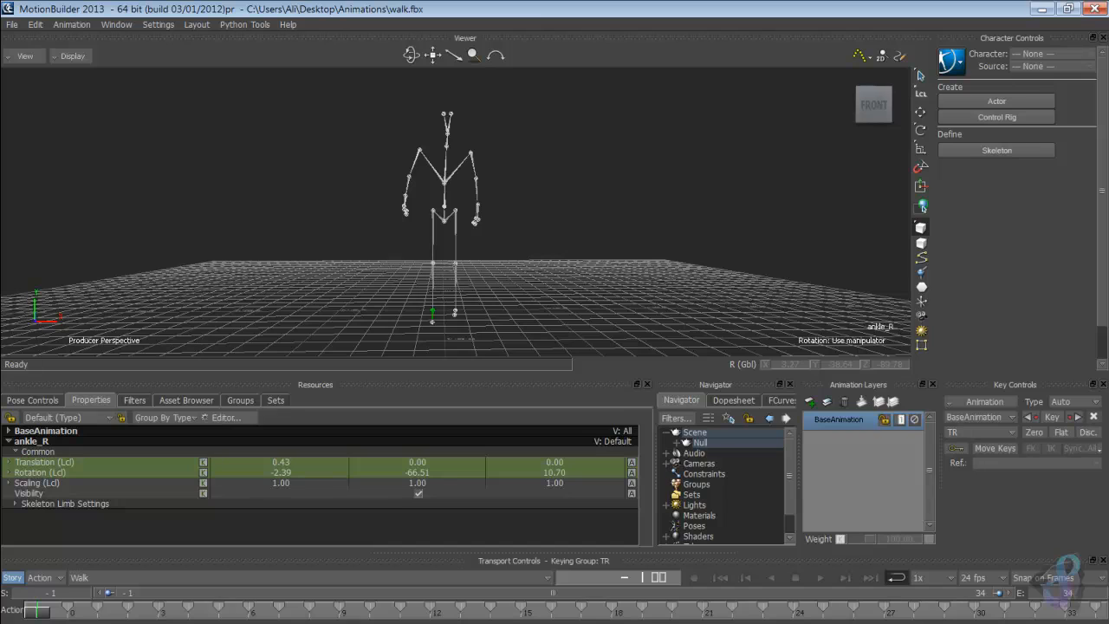
double_click(280, 472)
text(0)
key(Return)
click(417, 472)
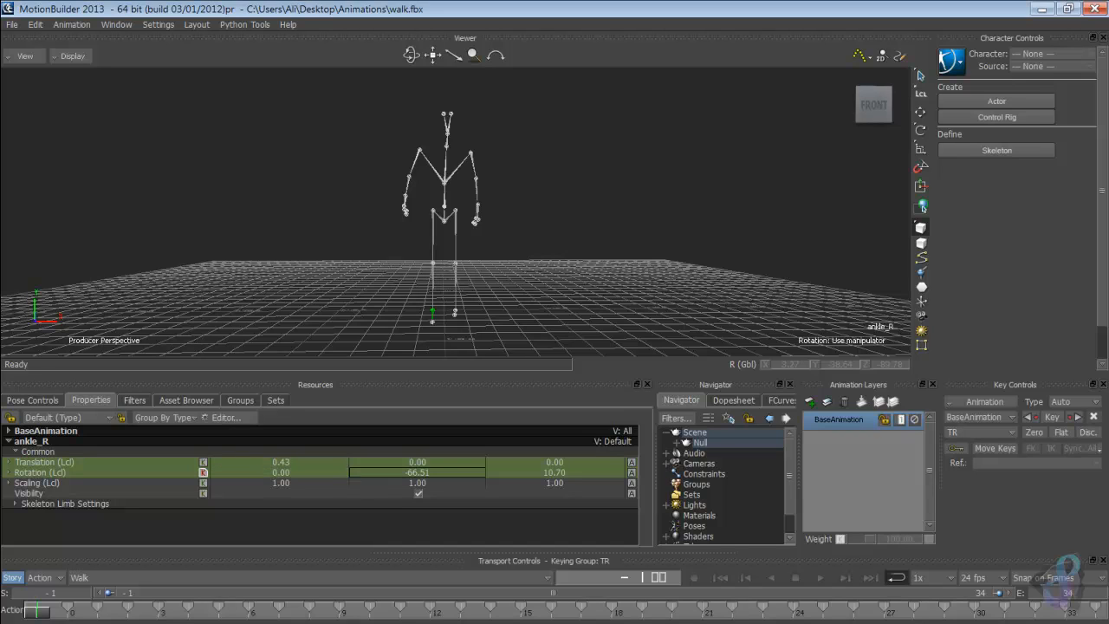
double_click(417, 472)
text(-90)
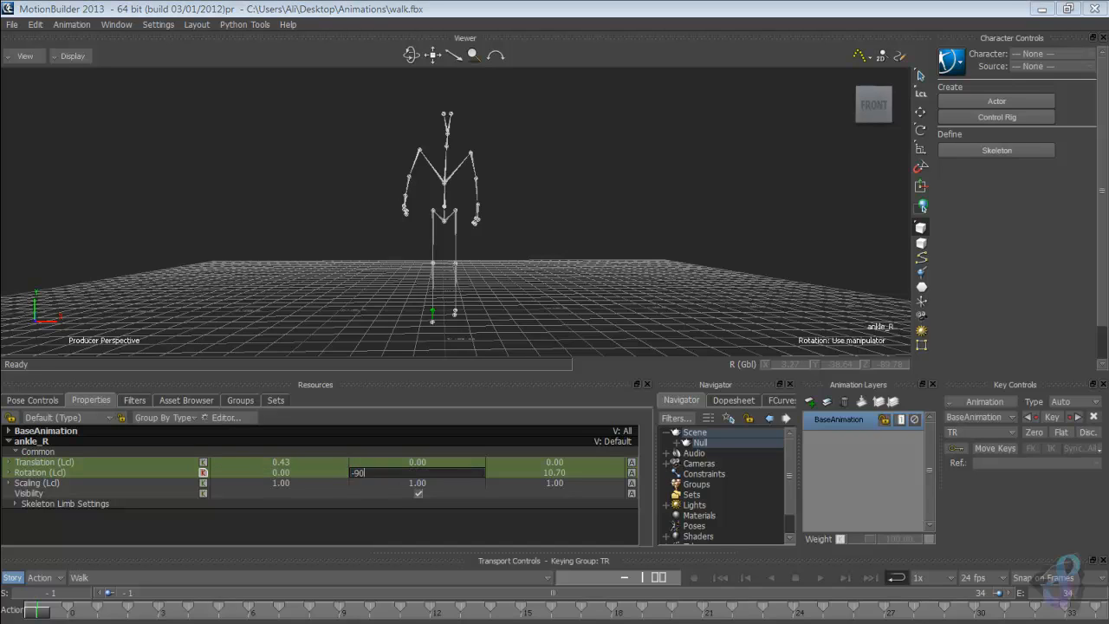
key(Return)
double_click(554, 472)
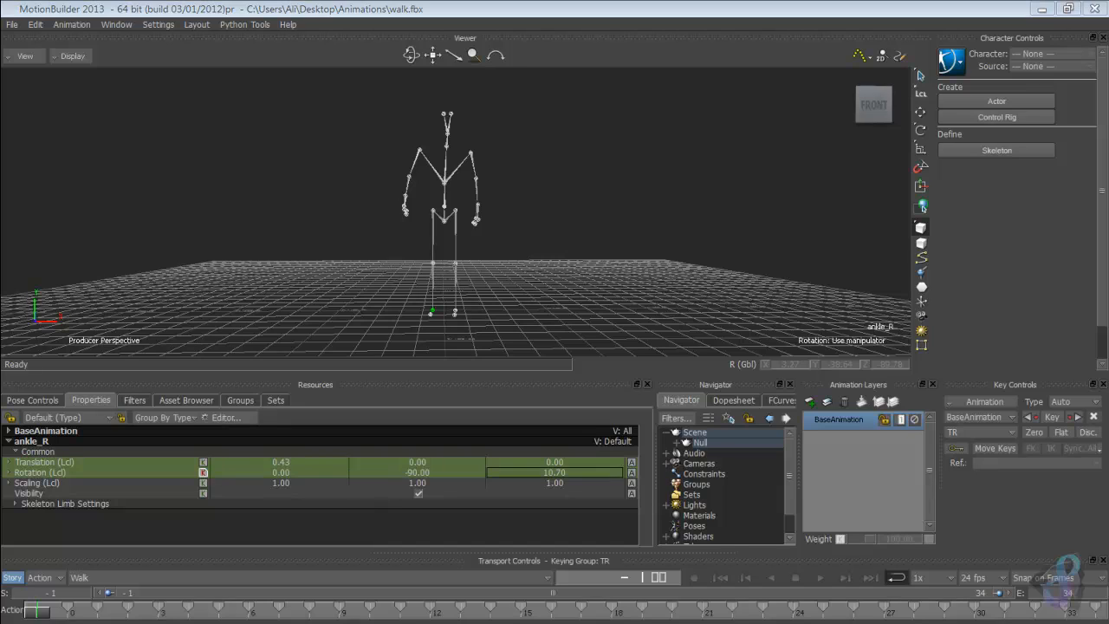
text(0)
key(Return)
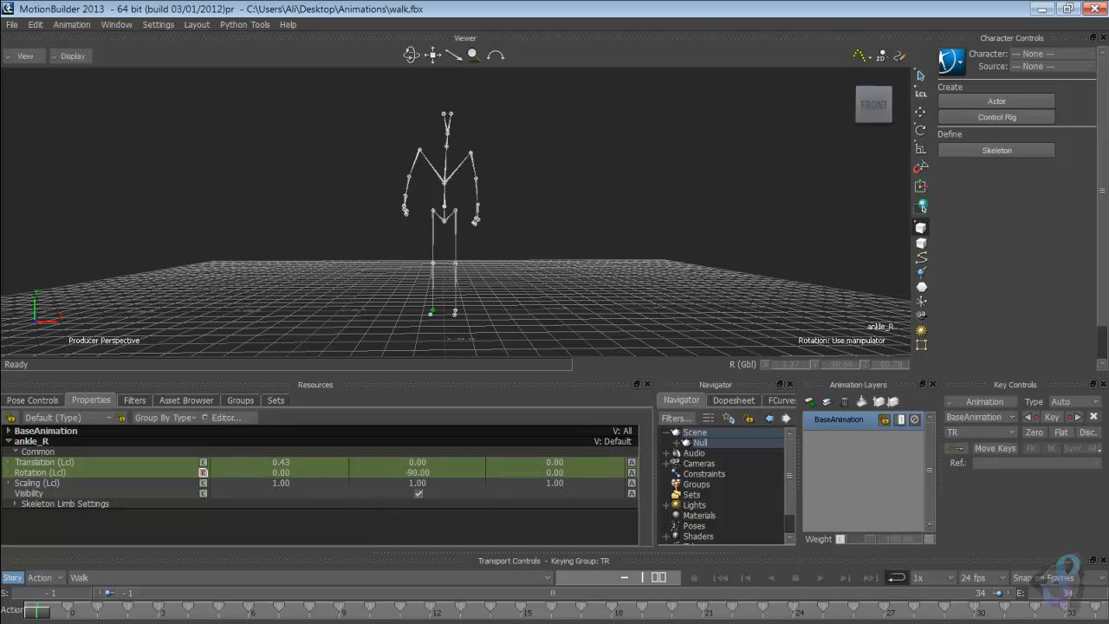
Step: Set the local Y rotation of the lower spine bone named spine to 0
mouse_move(467, 190)
ctrl+shift+mouse_down()
mouse_move(416, 229)
mouse_move(390, 284)
mouse_move(451, 273)
mouse_move(478, 282)
mouse_move(472, 290)
mouse_move(455, 204)
ctrl+shift+mouse_up()
click(872, 112)
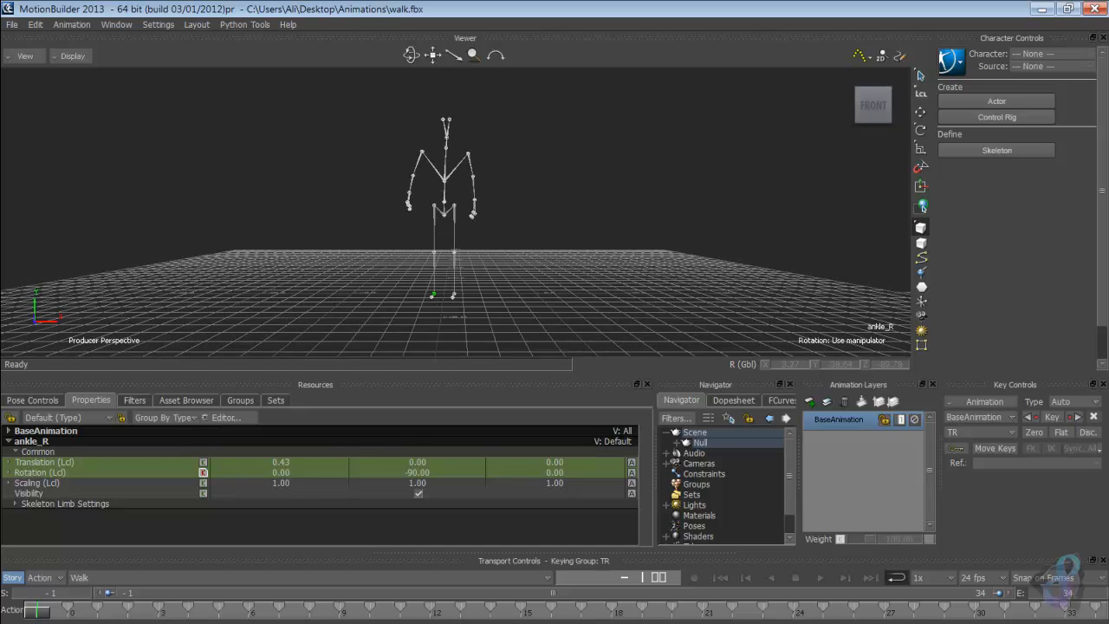
click(444, 201)
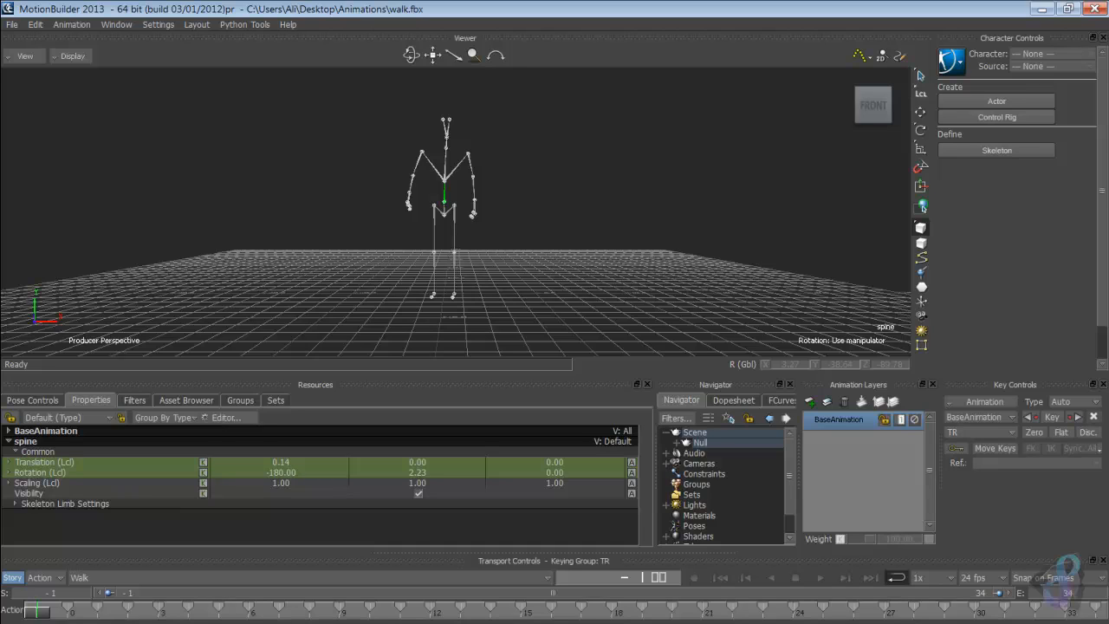
double_click(418, 472)
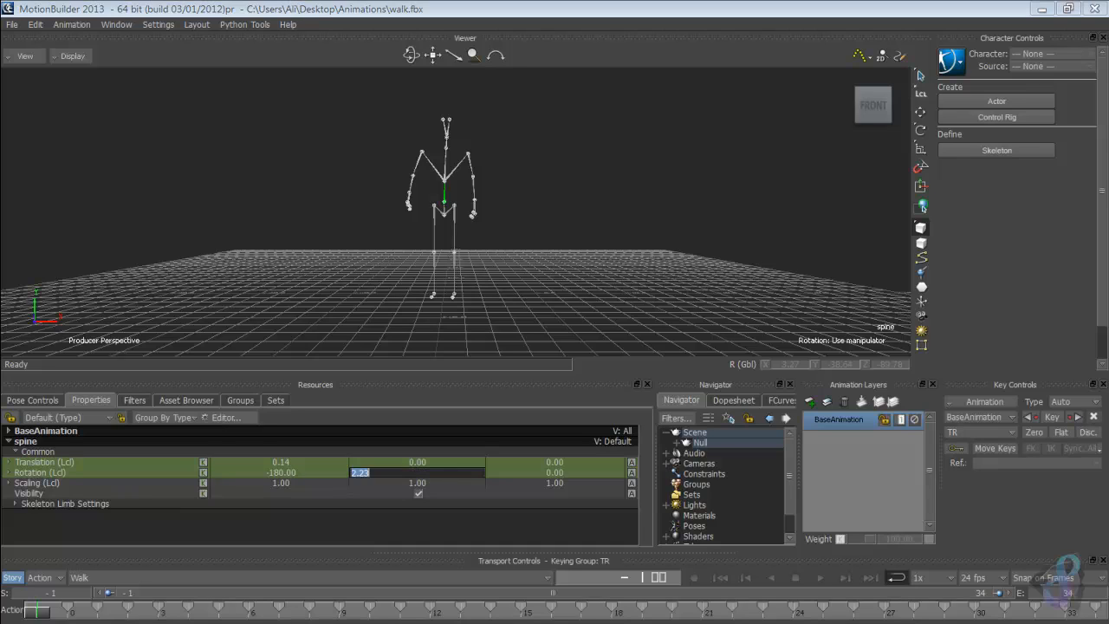
text(0)
key(Return)
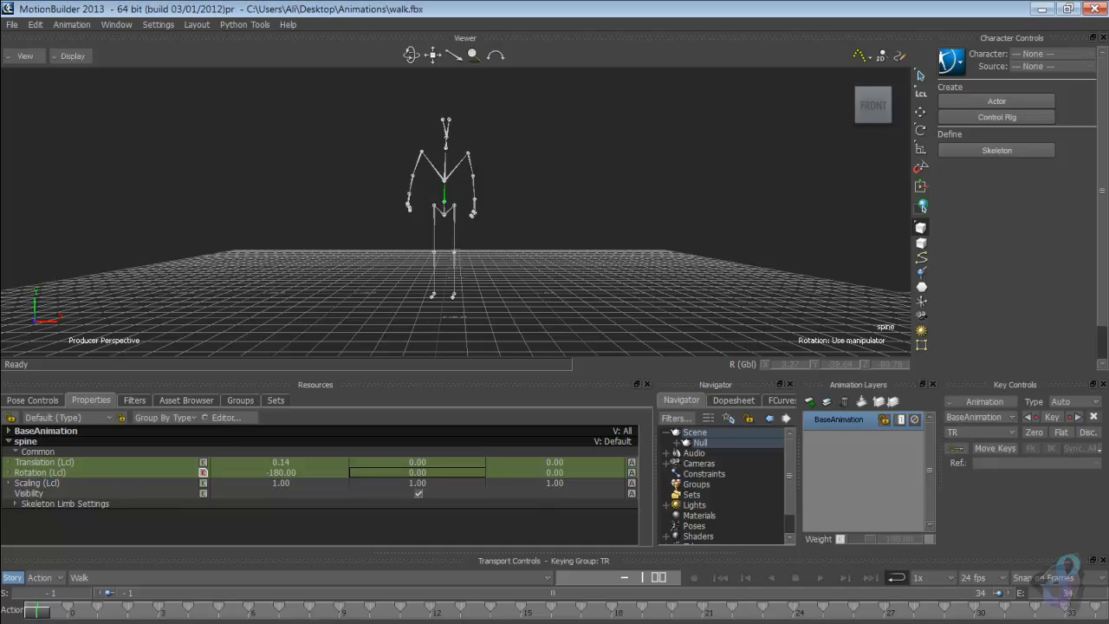
Step: Set the local rotation of the upper spine bone spine_2 to 0 on all three axes
click(444, 181)
double_click(279, 472)
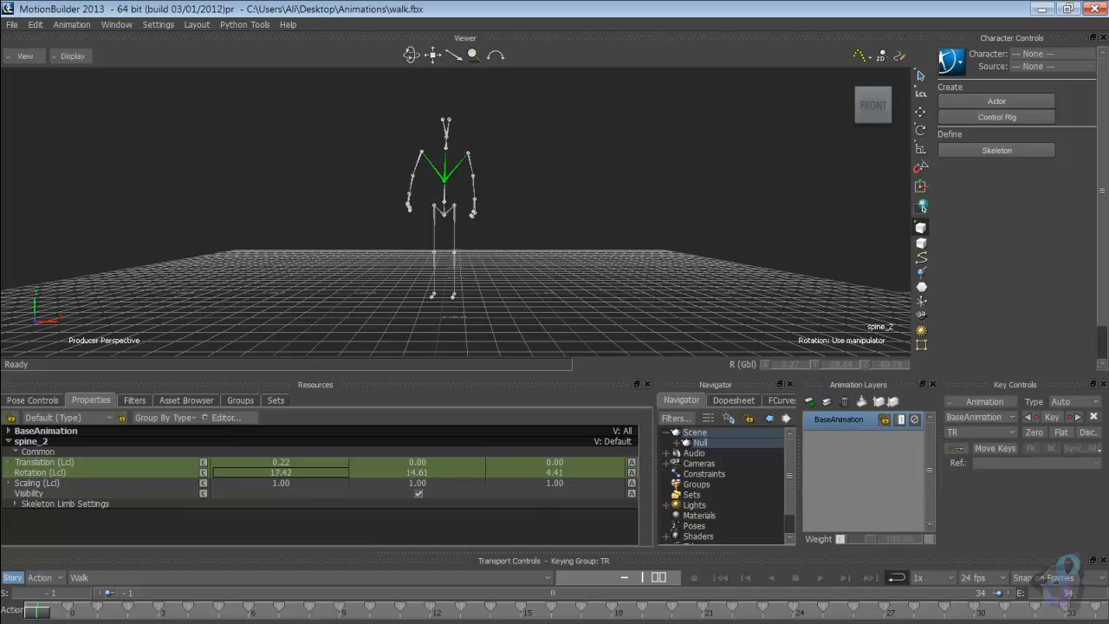
text(0)
key(Return)
text(00)
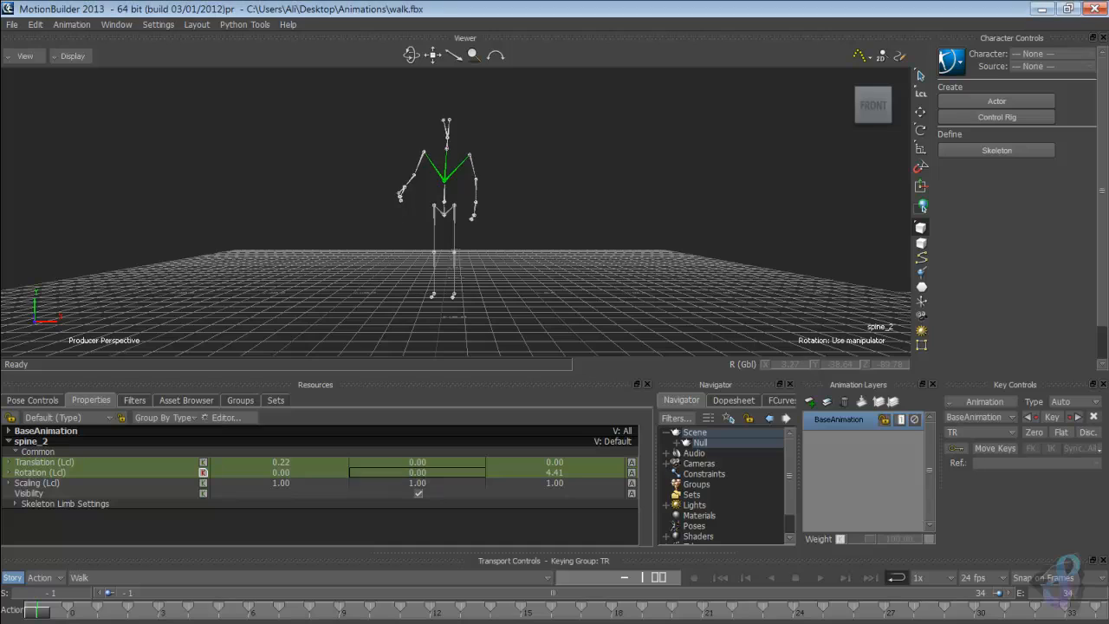
key(Return)
text(0)
key(Return)
Step: Set the local rotation of the left upper arm bone arm_L to 0, 0, 90 so the arm extends sideways
click(468, 153)
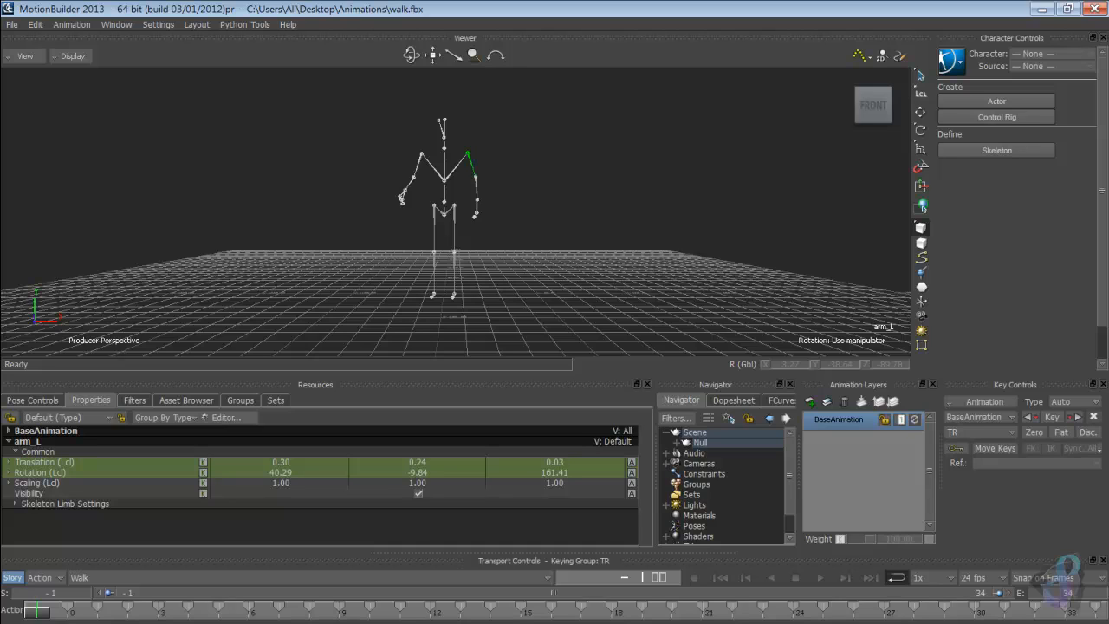
double_click(418, 472)
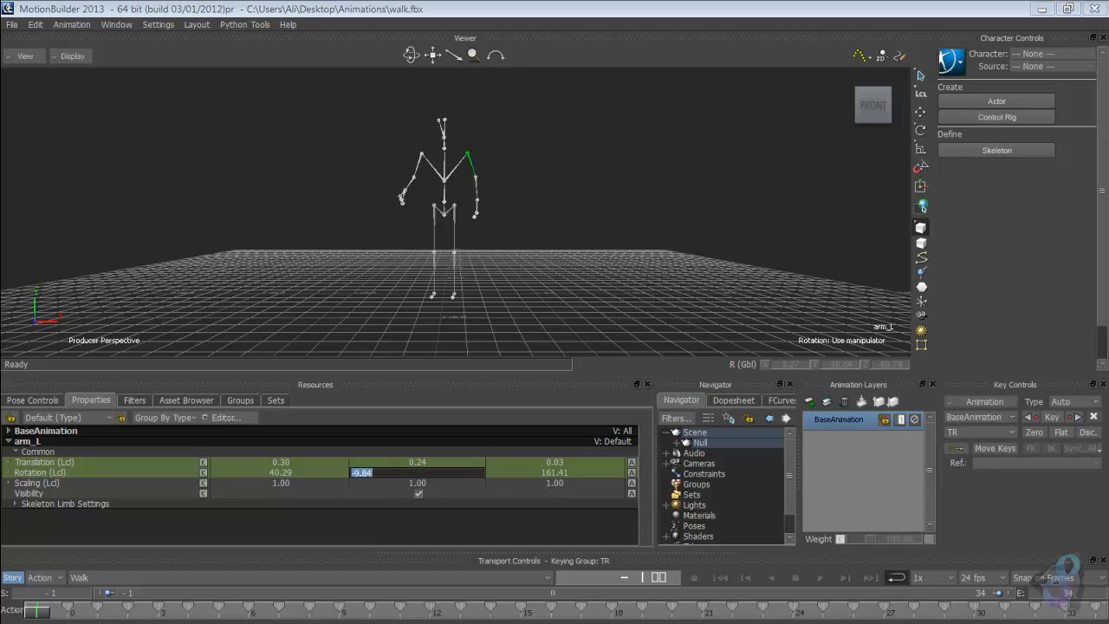
text(0)
key(Return)
double_click(554, 472)
text(00)
key(Return)
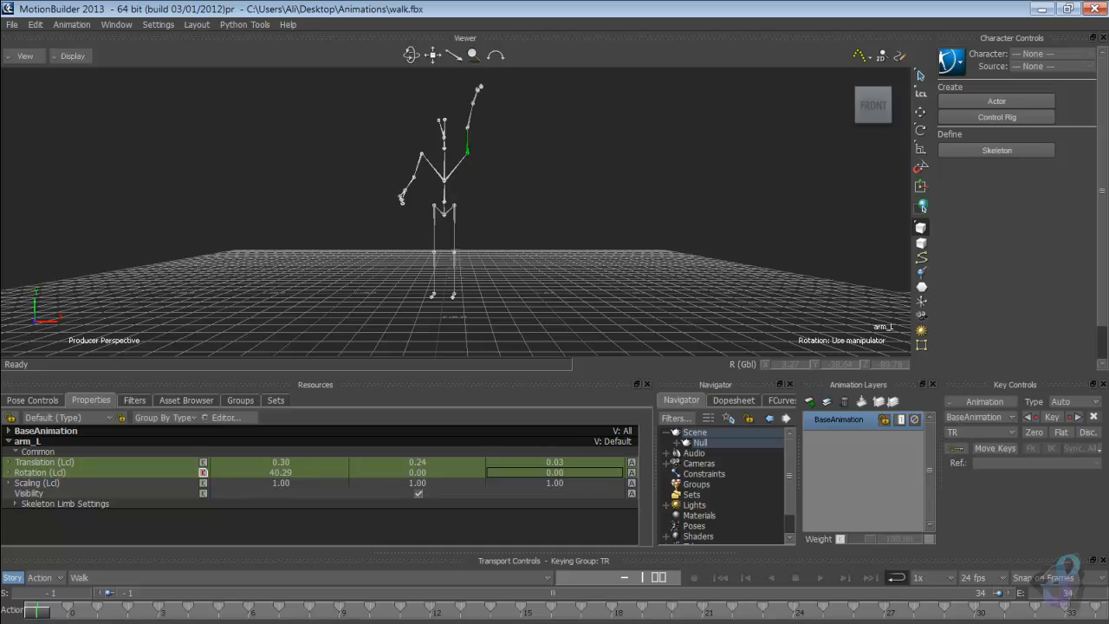
double_click(554, 472)
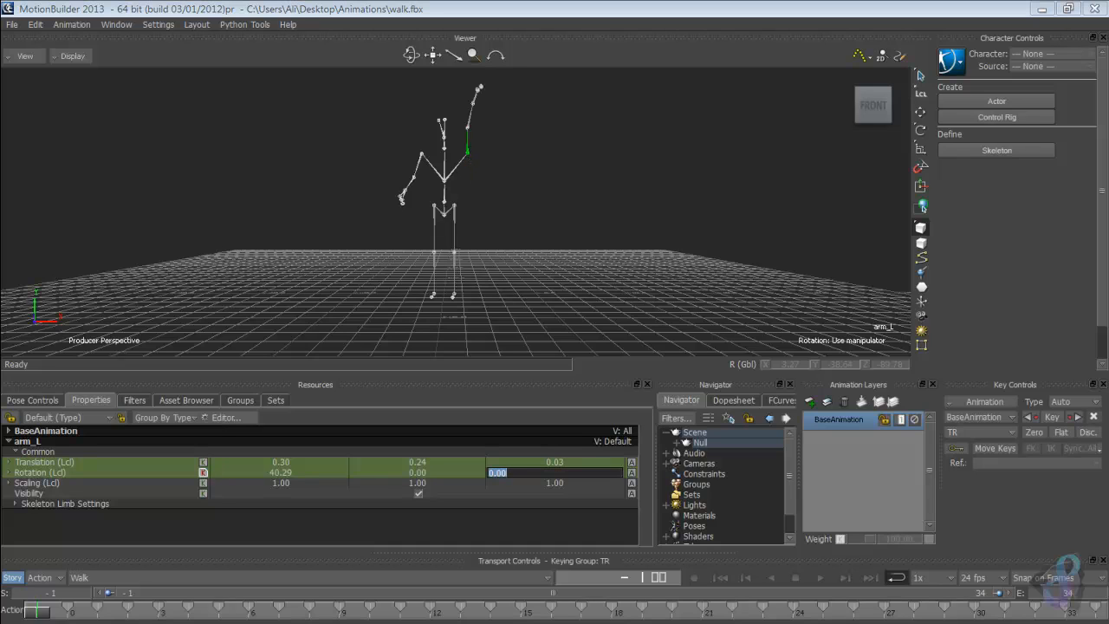
text(90)
key(Return)
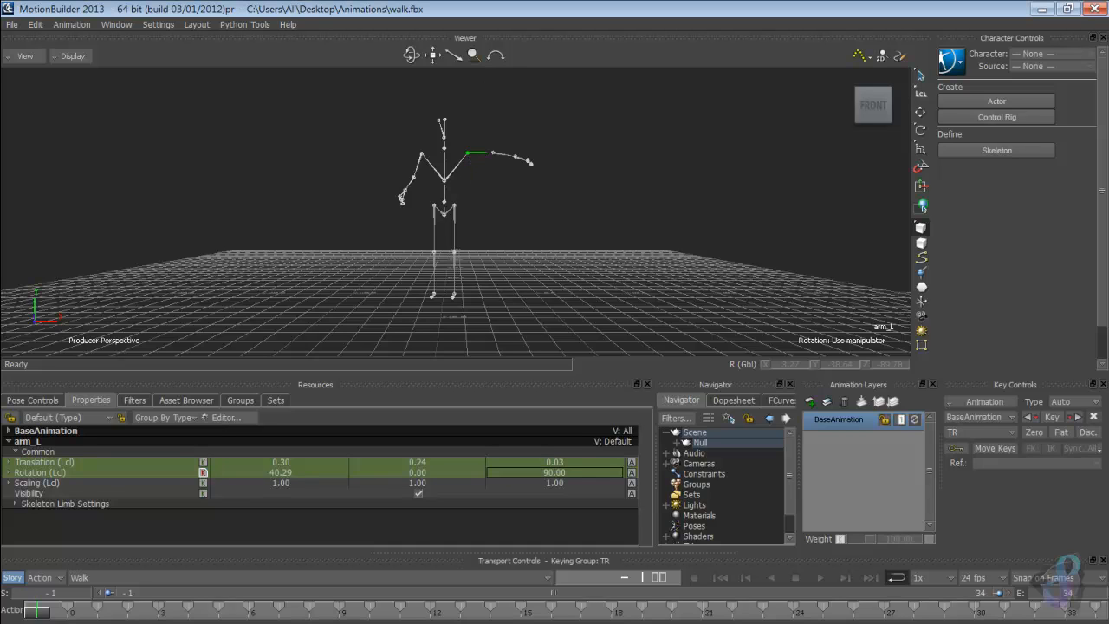
double_click(281, 472)
text(0)
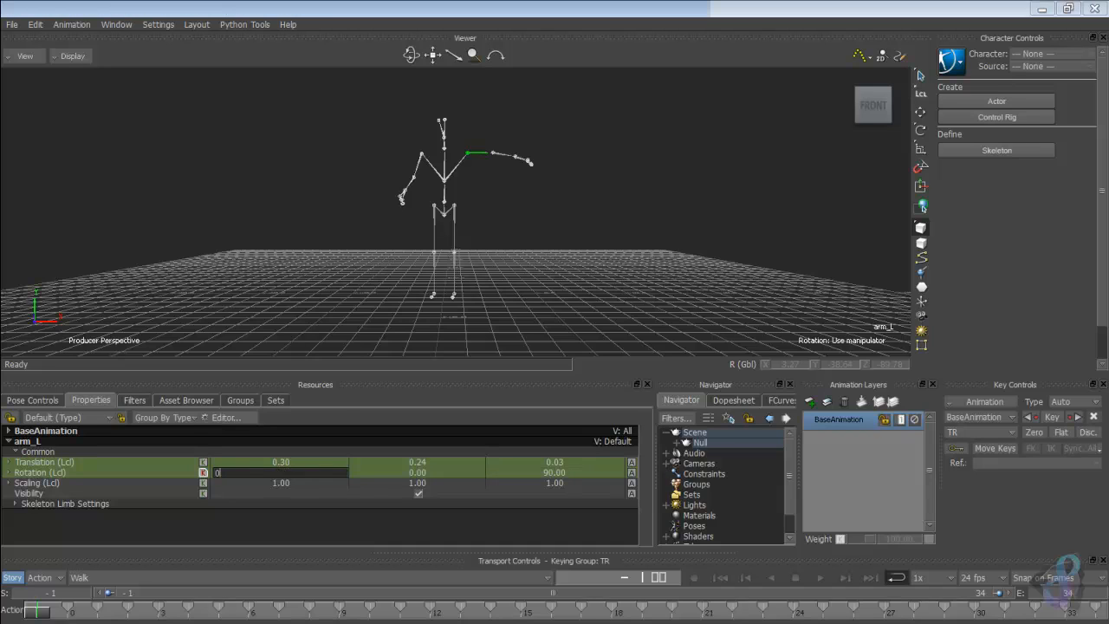
key(Return)
Step: Set the local rotation of the left elbow bone elbow_L to 0 on all three axes
click(493, 153)
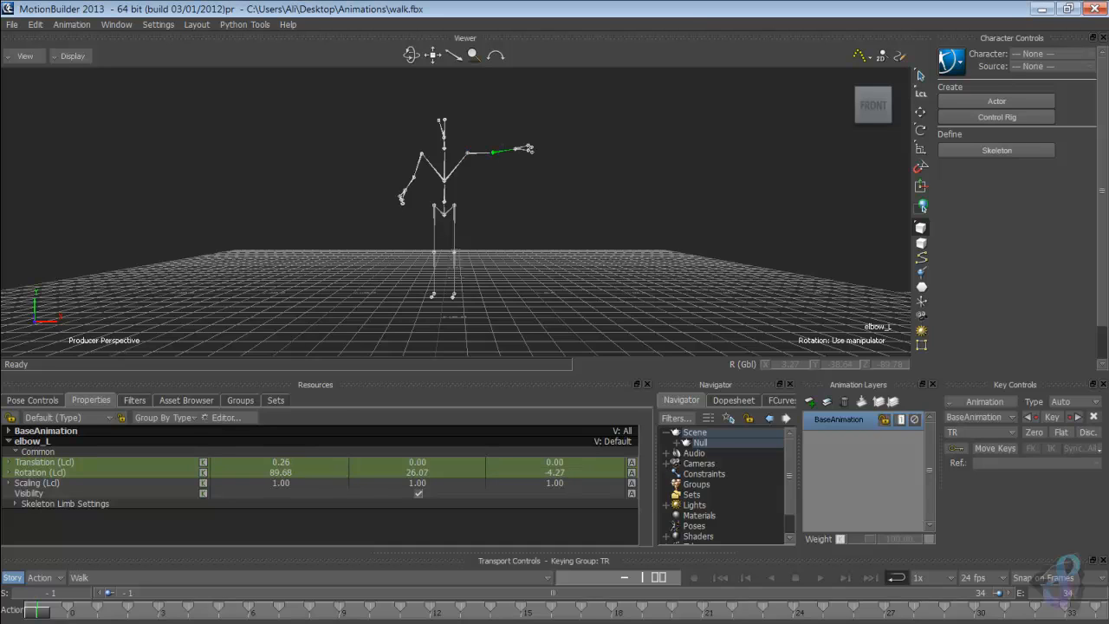
double_click(281, 472)
text(0)
key(Return)
double_click(418, 472)
text(0)
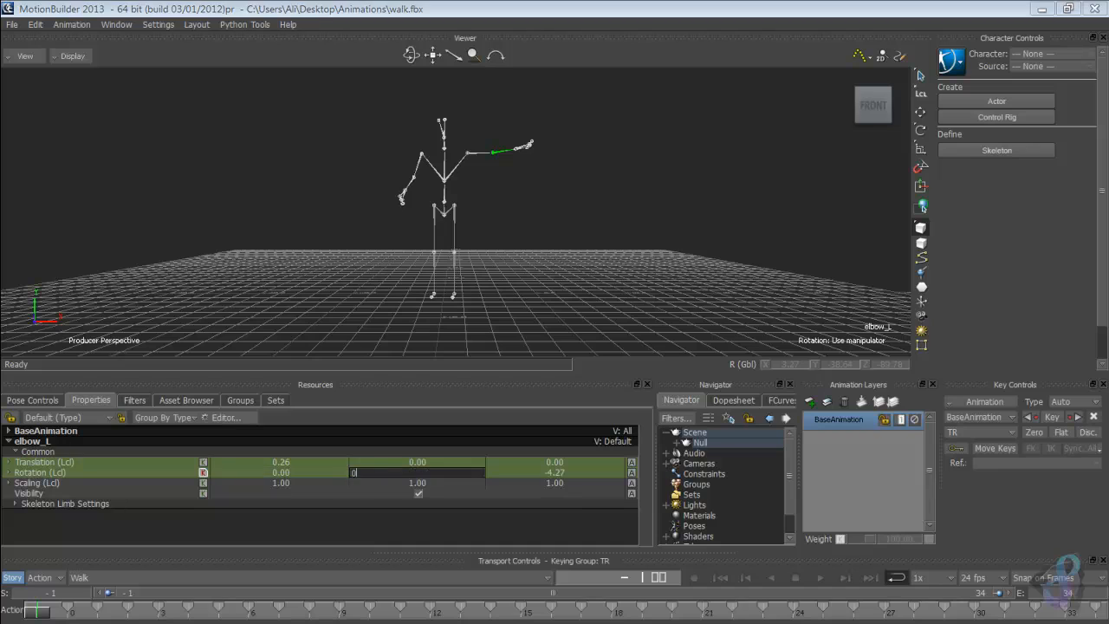
key(Return)
click(555, 464)
double_click(555, 463)
click(555, 473)
double_click(555, 473)
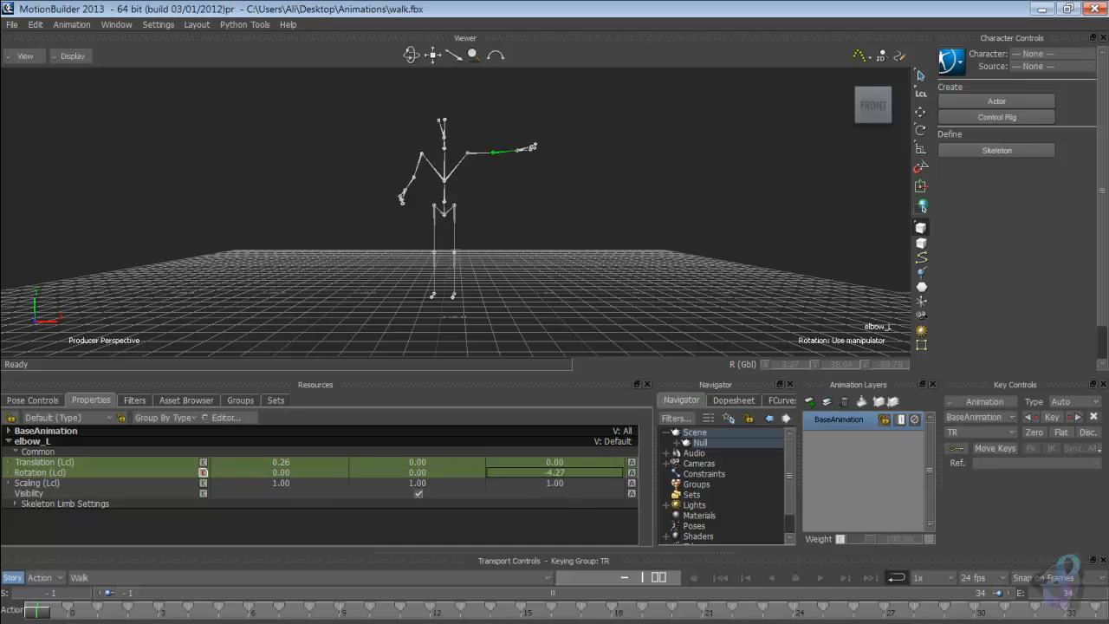
key(ctrl+a)
text(0)
key(Return)
Step: Key the translation and rotation of elbow_L, arm_L, spine_2 and spine at frame -1
click(1051, 417)
click(468, 153)
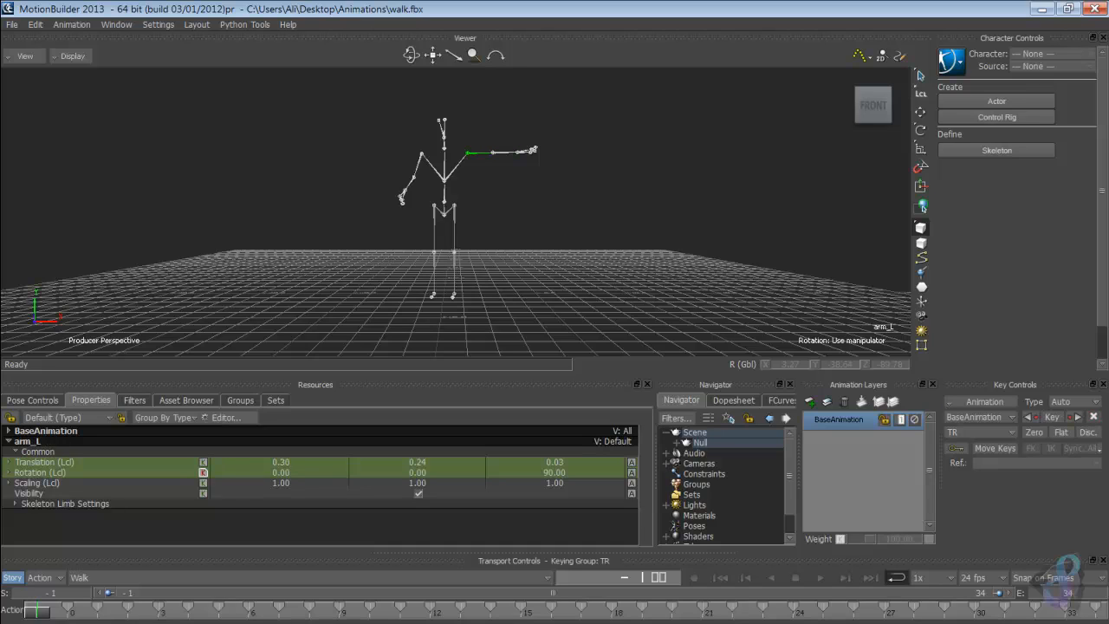
click(1052, 417)
key(Page_Up)
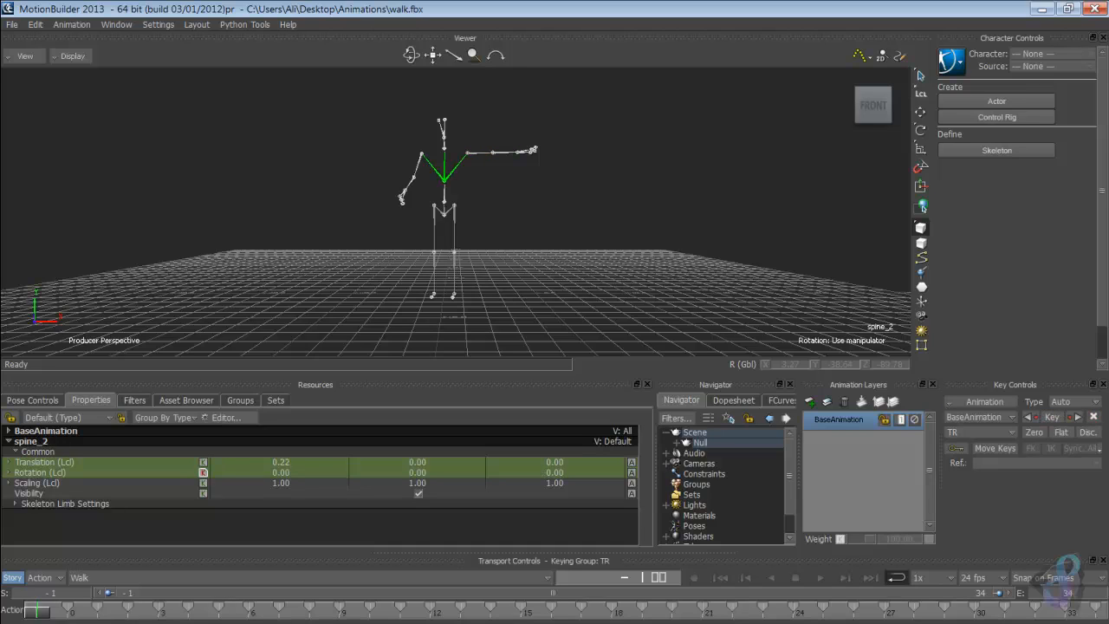
click(1052, 417)
key(Page_Up)
click(1052, 416)
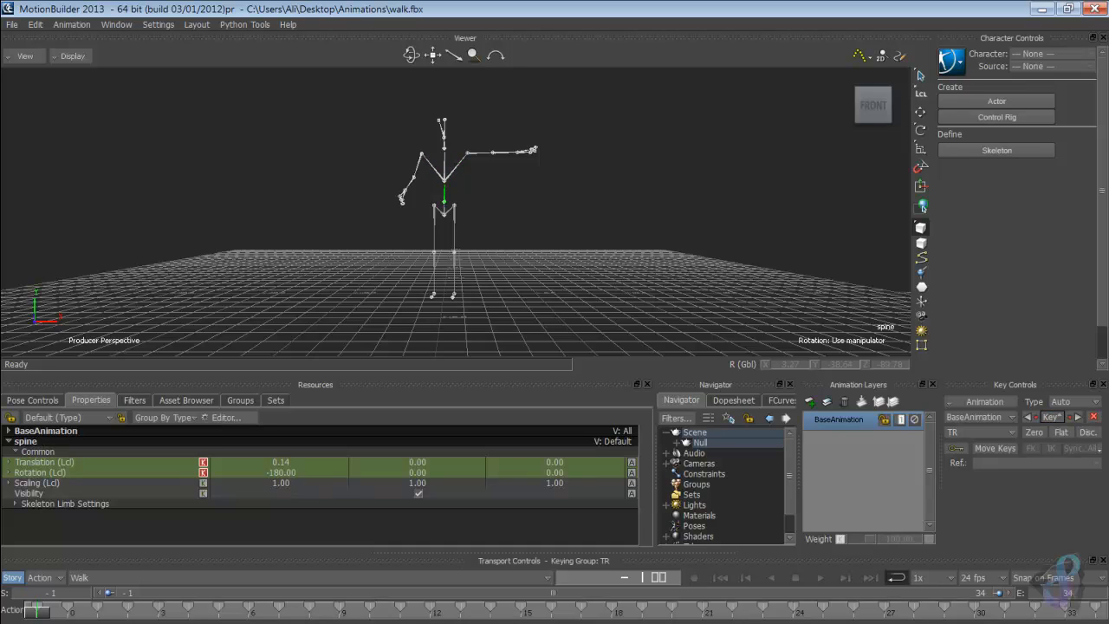
Step: Set the local rotation of the left hand bone hand_L to 0 on all three axes and key it at frame -1
click(522, 152)
double_click(281, 472)
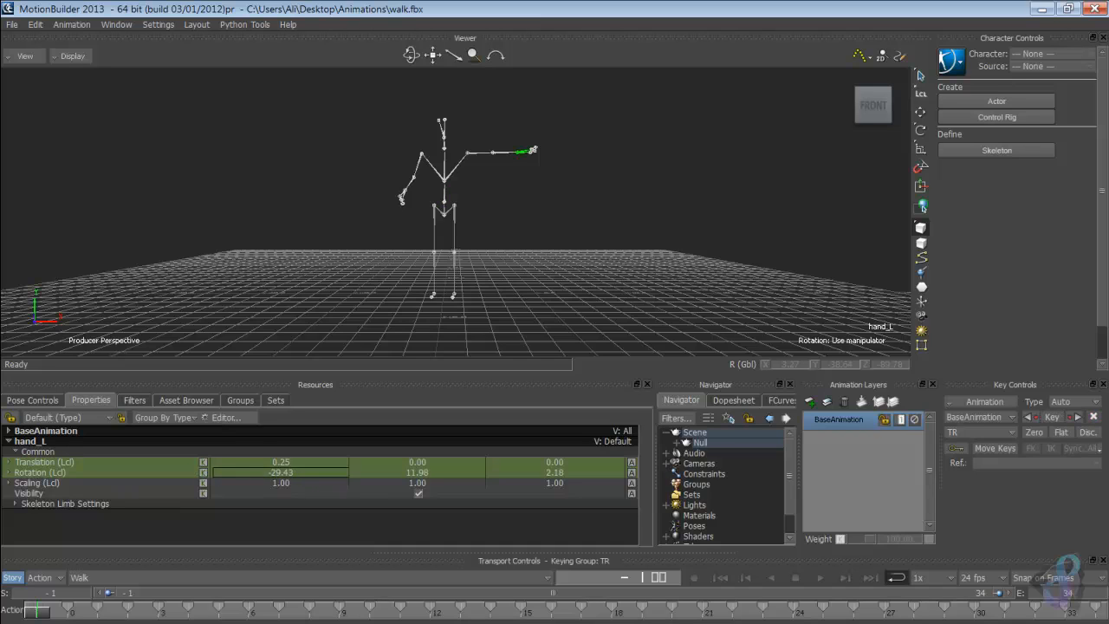
text(0)
key(Return)
double_click(416, 472)
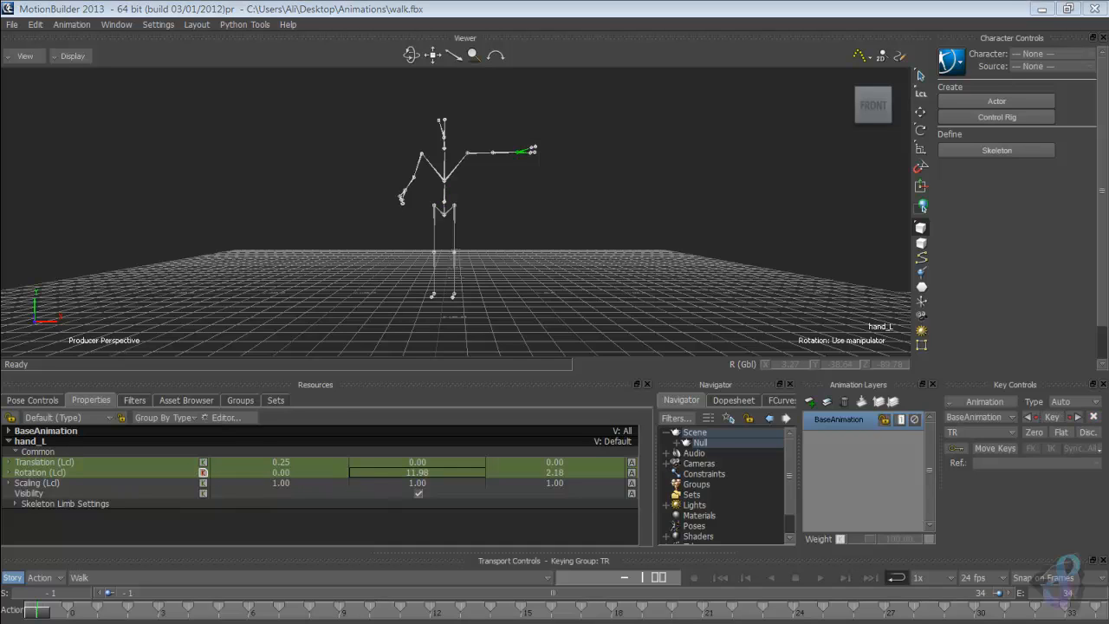
text(0)
key(Return)
double_click(554, 472)
text(0)
key(Return)
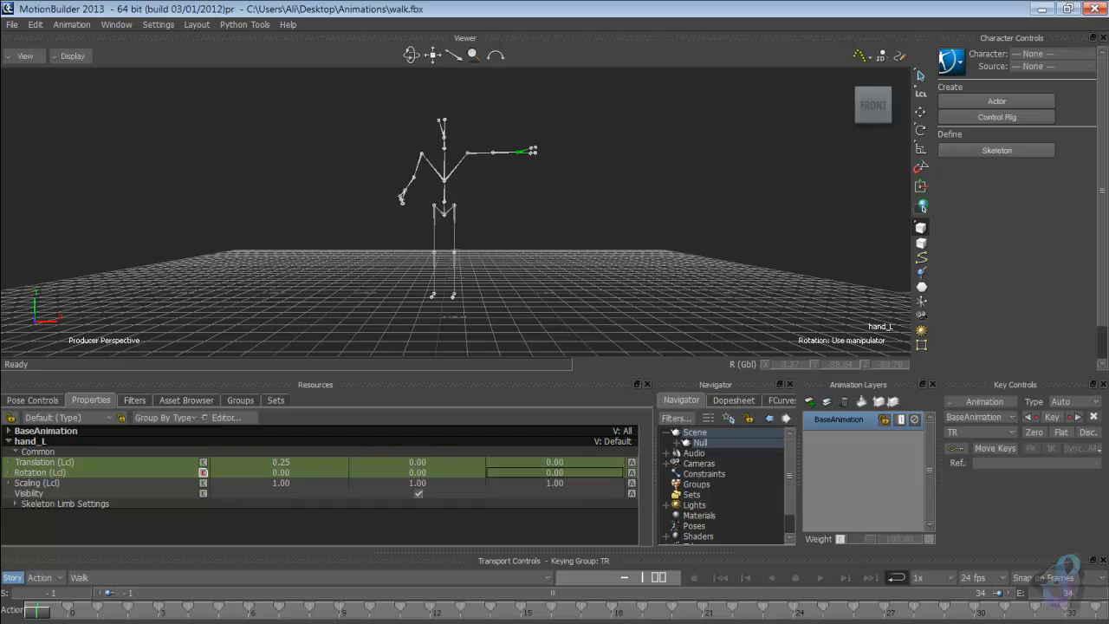
click(1051, 417)
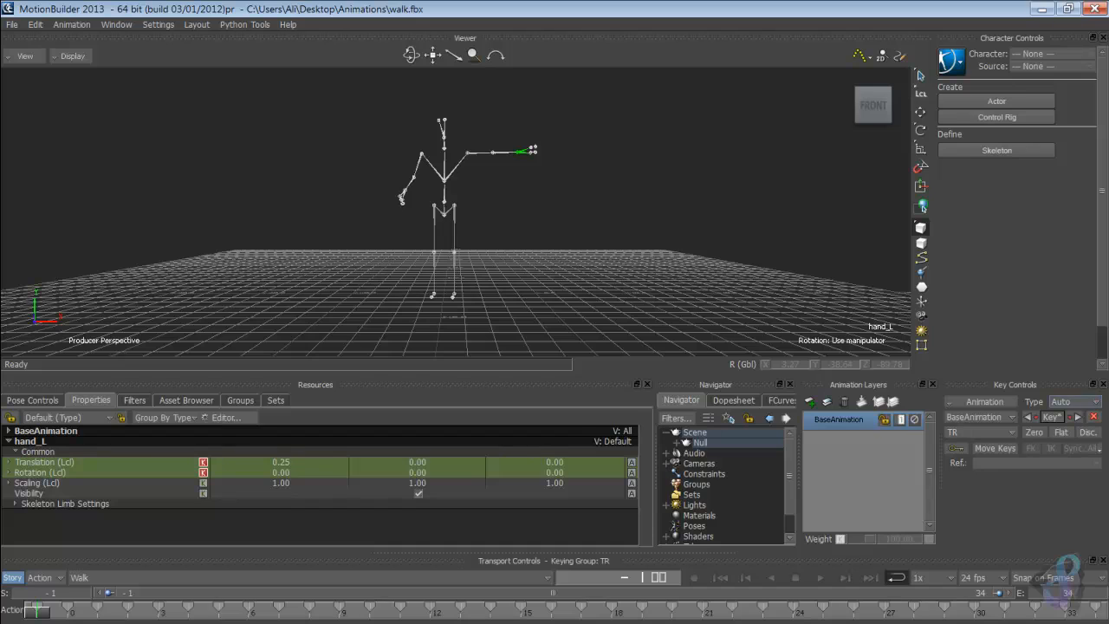
click(1074, 401)
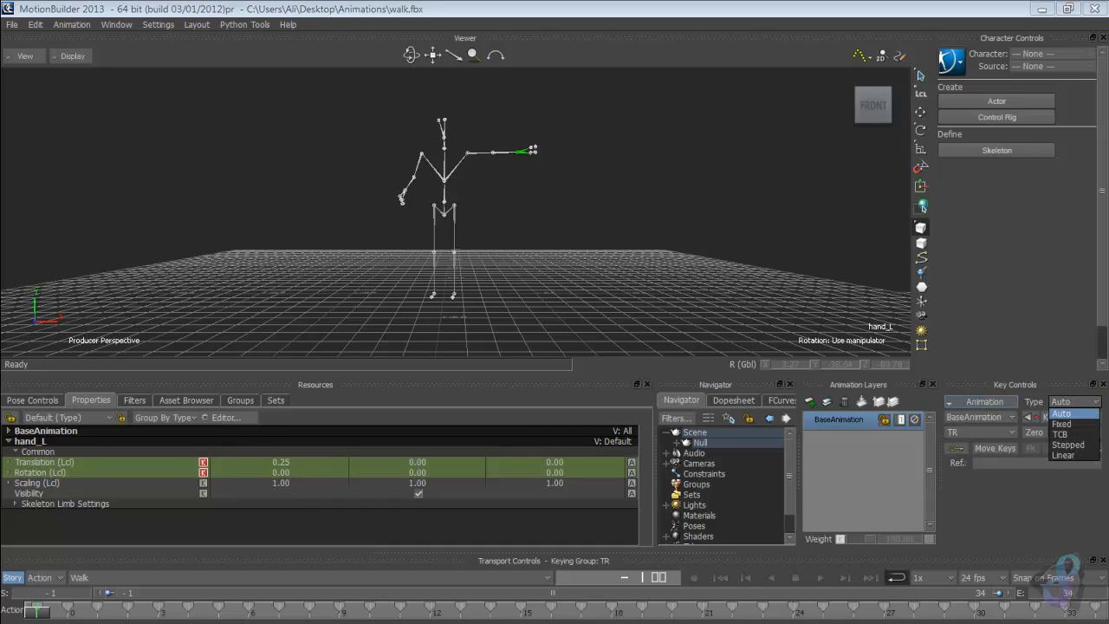
click(1071, 412)
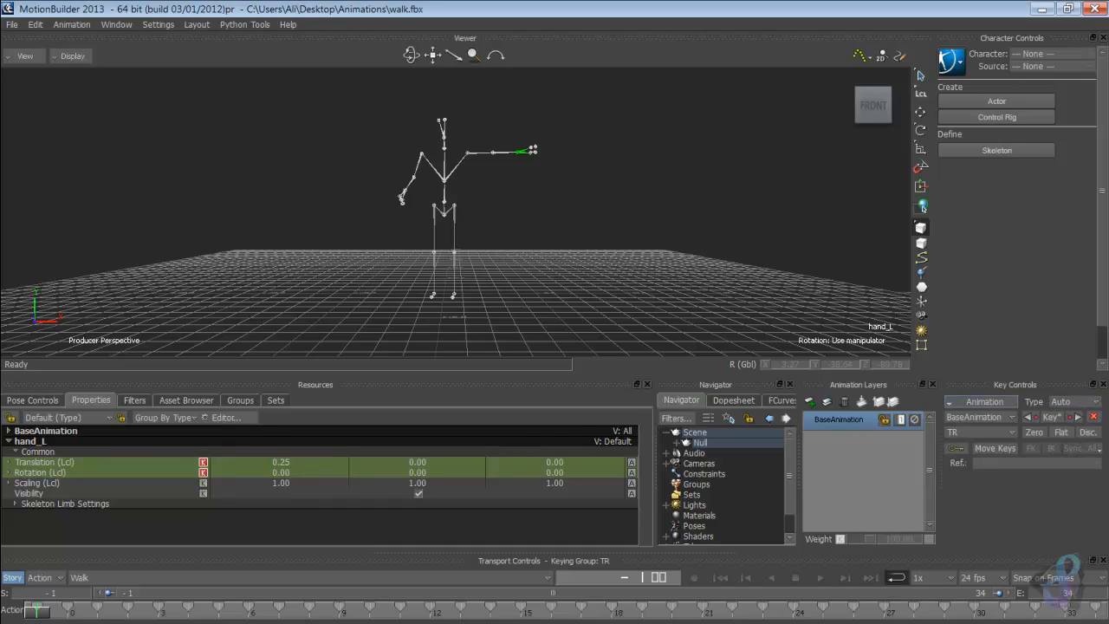
click(978, 401)
click(981, 402)
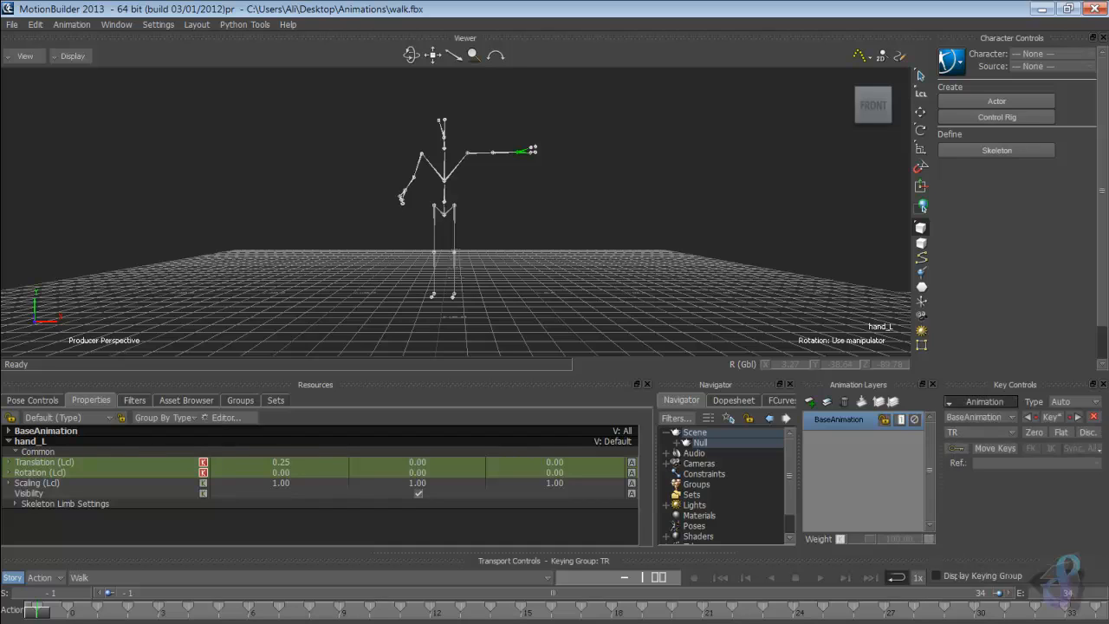
click(980, 402)
click(980, 402)
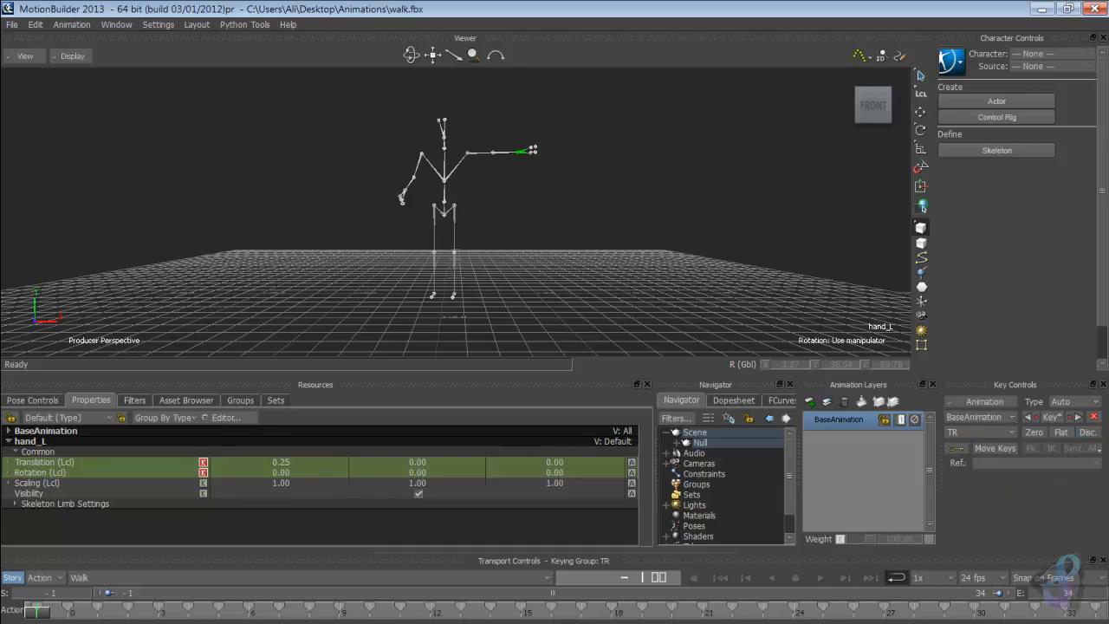
click(116, 25)
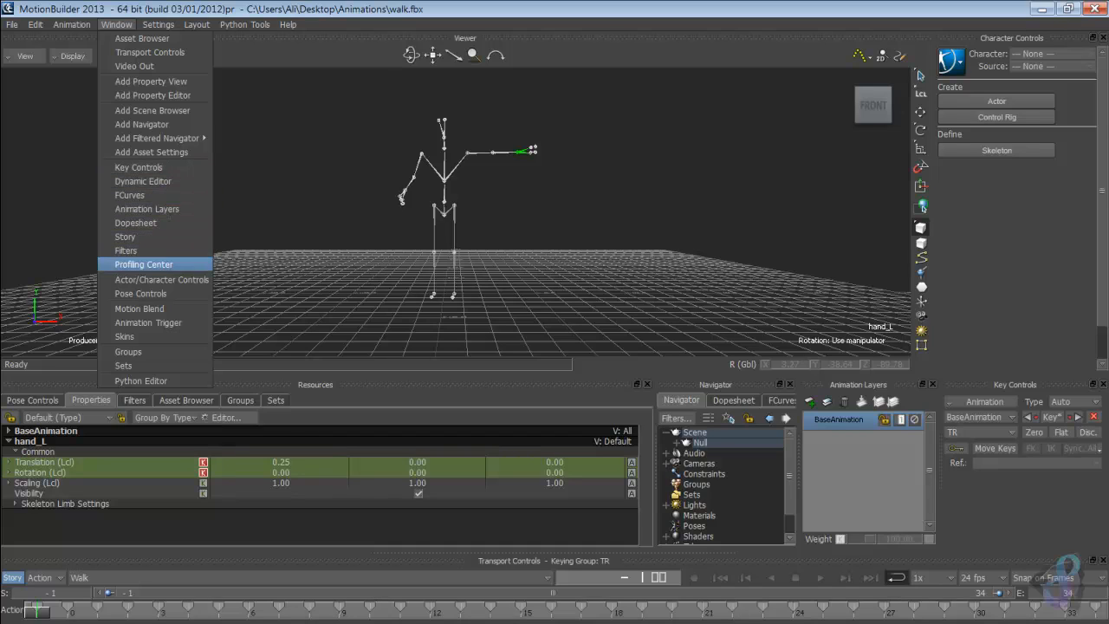
click(140, 292)
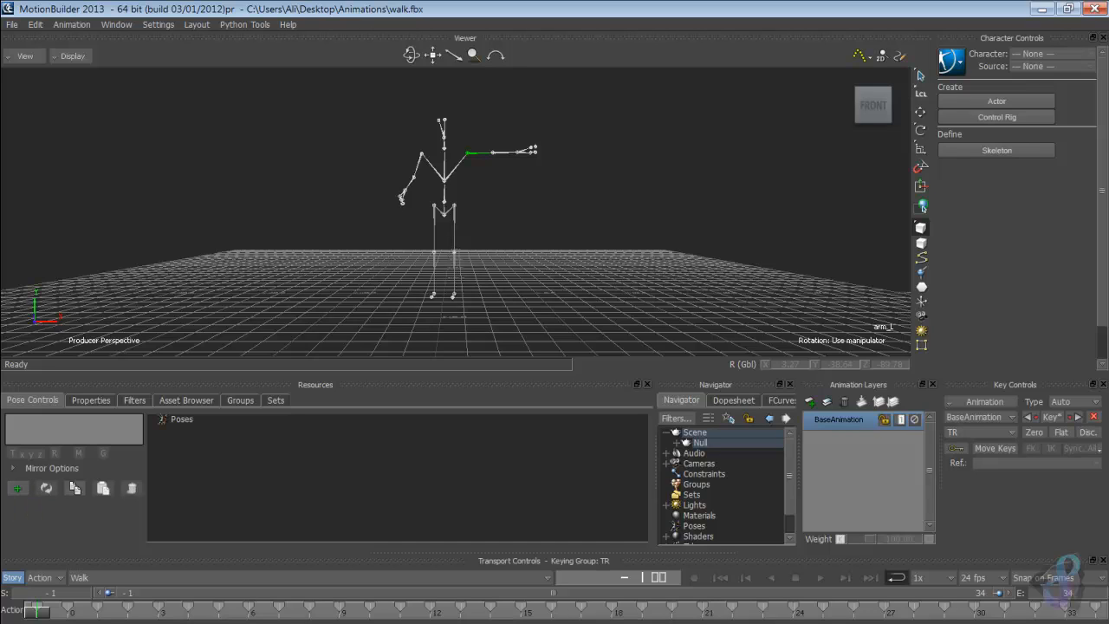
Step: Set the local rotation of the right upper arm bone arm_R to 0, 0, -90 so the arm extends sideways
click(91, 400)
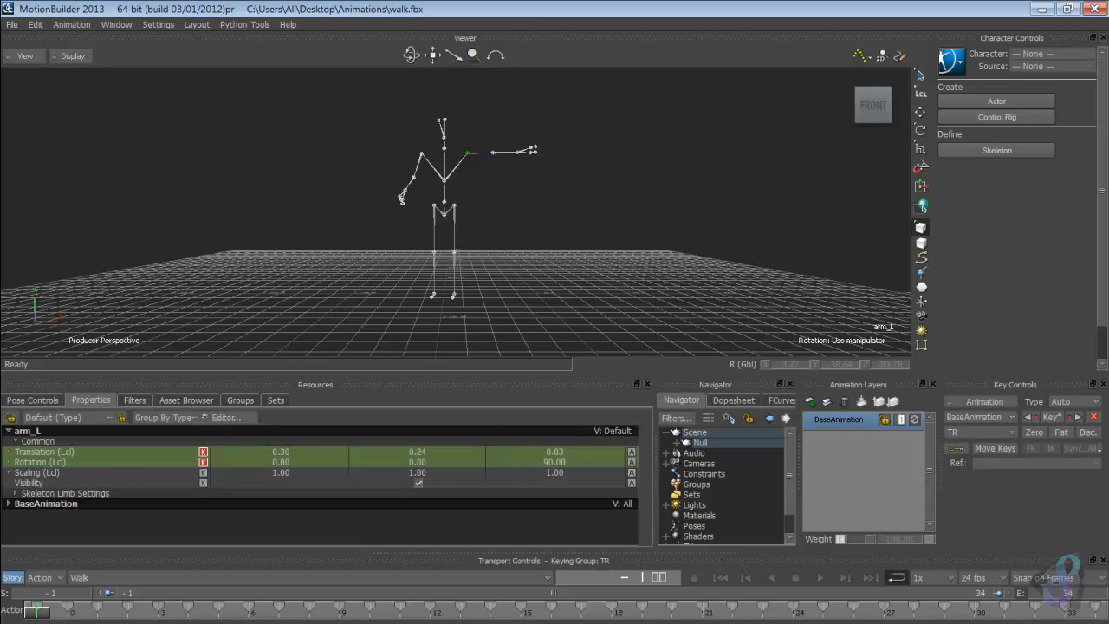
click(421, 156)
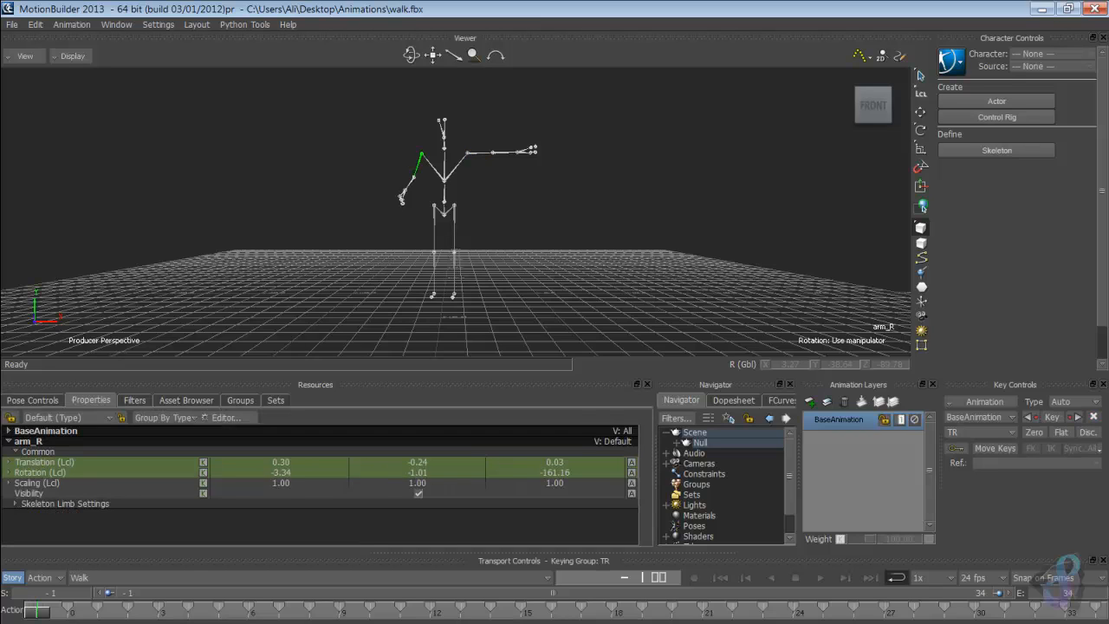
double_click(281, 472)
text(0)
key(Return)
click(417, 472)
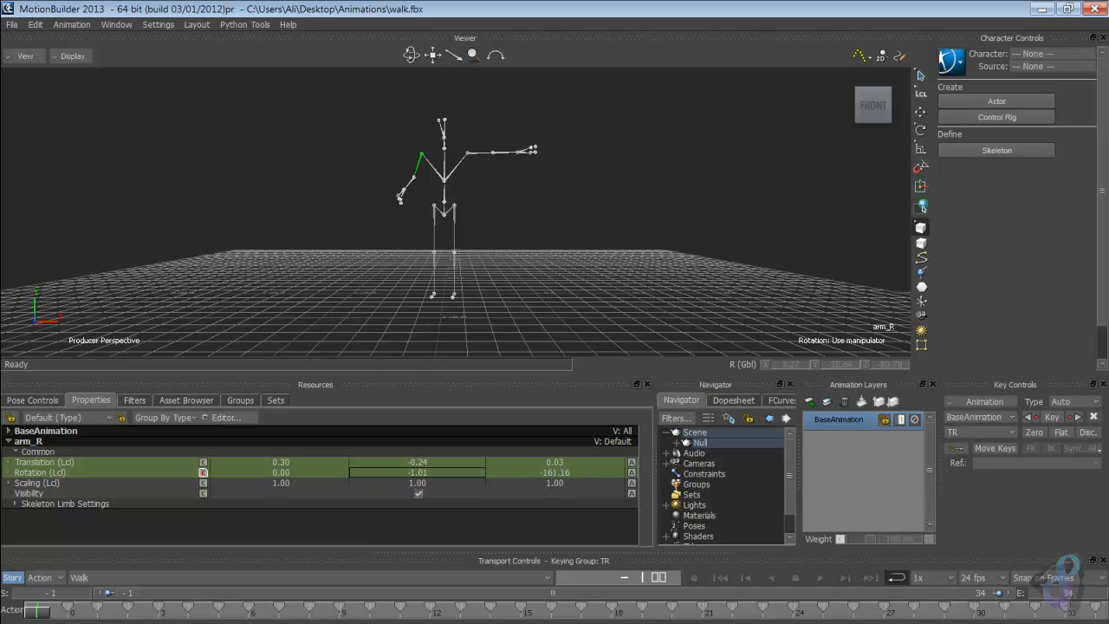
double_click(418, 472)
text(0)
key(Return)
double_click(554, 472)
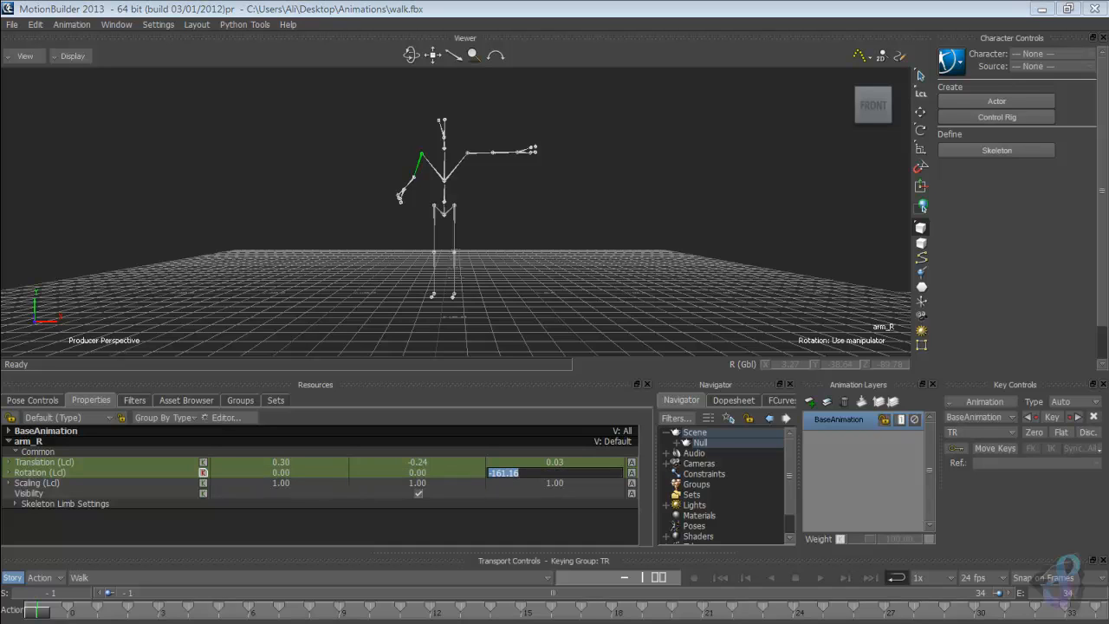
text(-90)
key(Return)
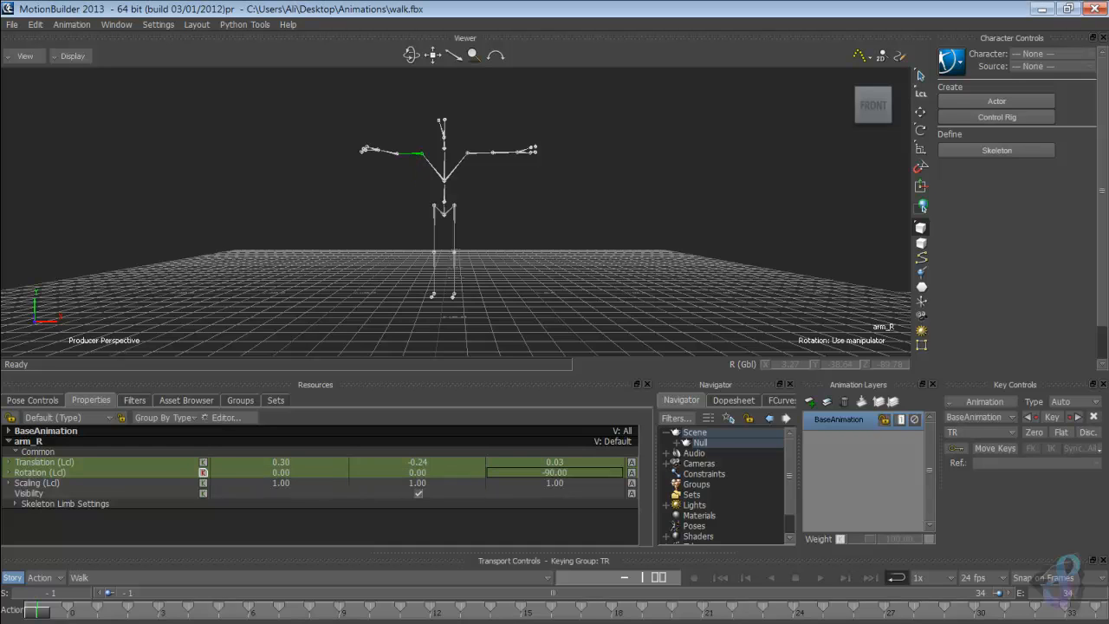
Step: Set the local rotation of the right elbow bone elbow_R to 0 on all three axes
click(396, 153)
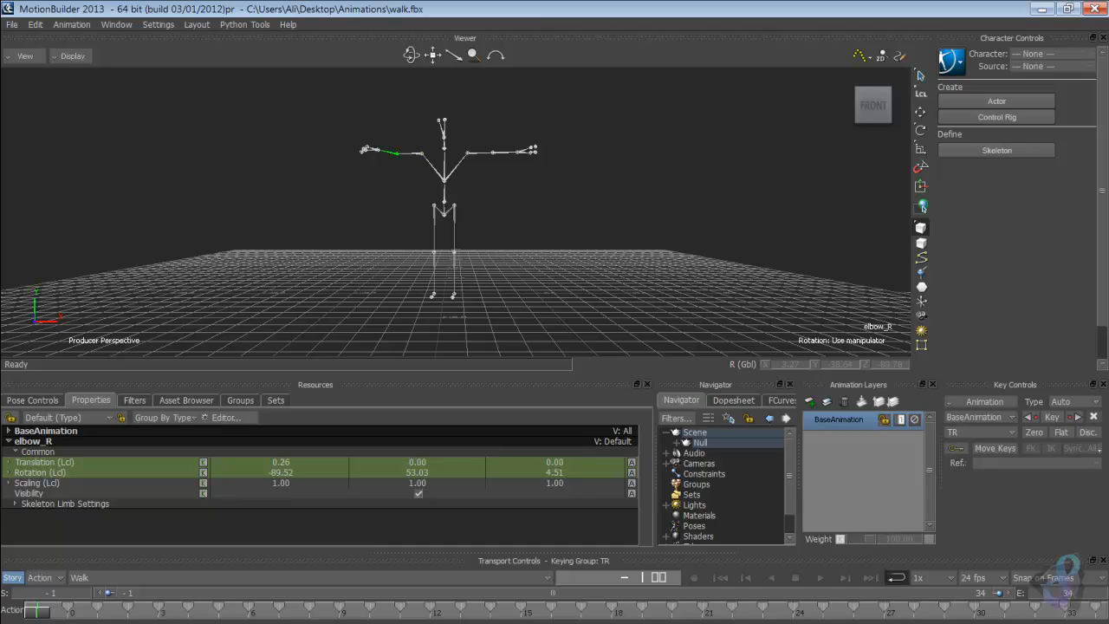
double_click(280, 472)
text(0)
key(Return)
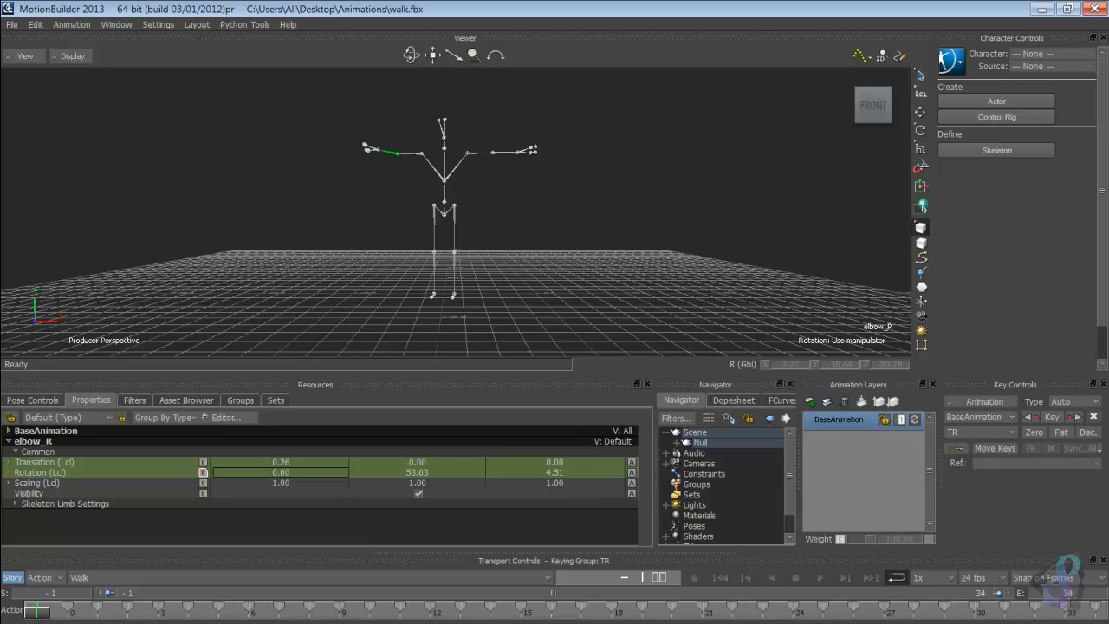
double_click(417, 472)
text(0)
key(Return)
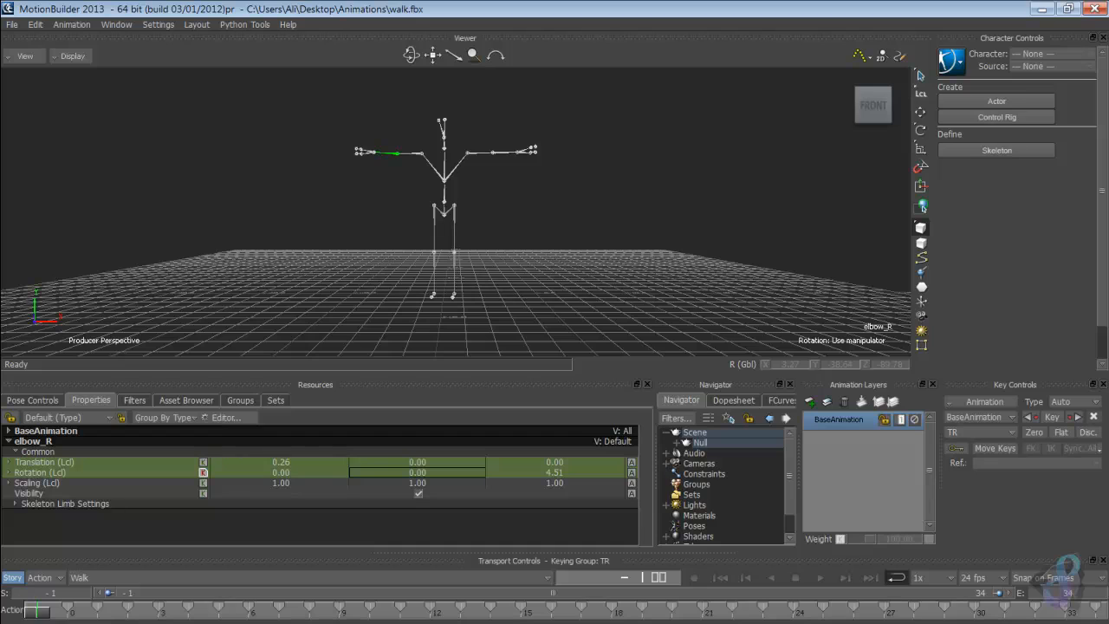
double_click(555, 473)
text(0)
key(Return)
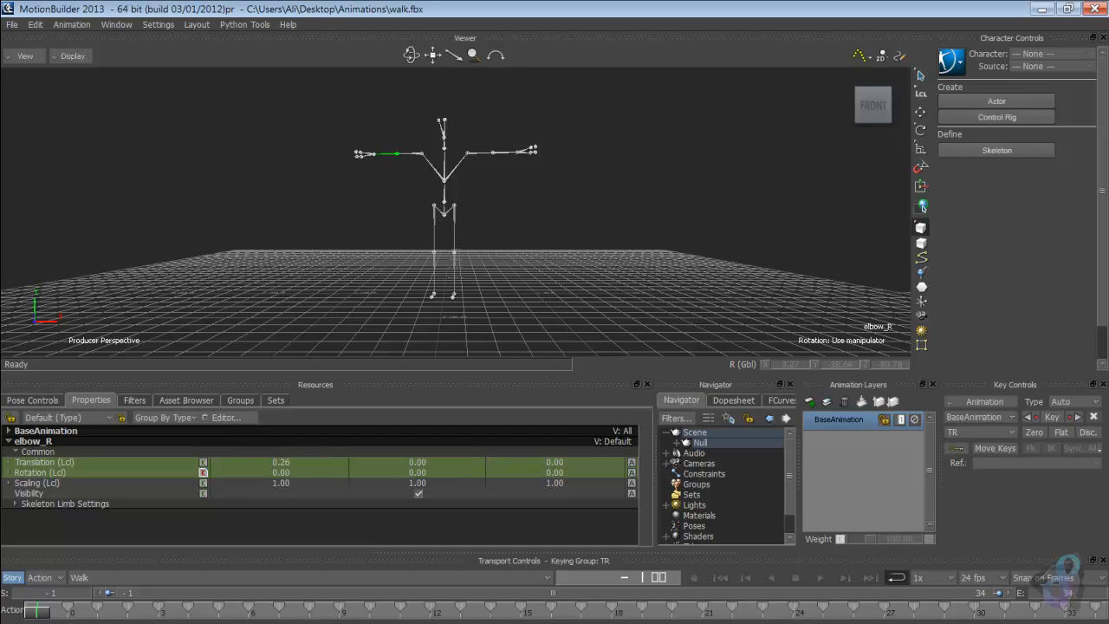
Step: Set the local rotation of the right hand bone hand_R to 0 on all three axes
click(373, 155)
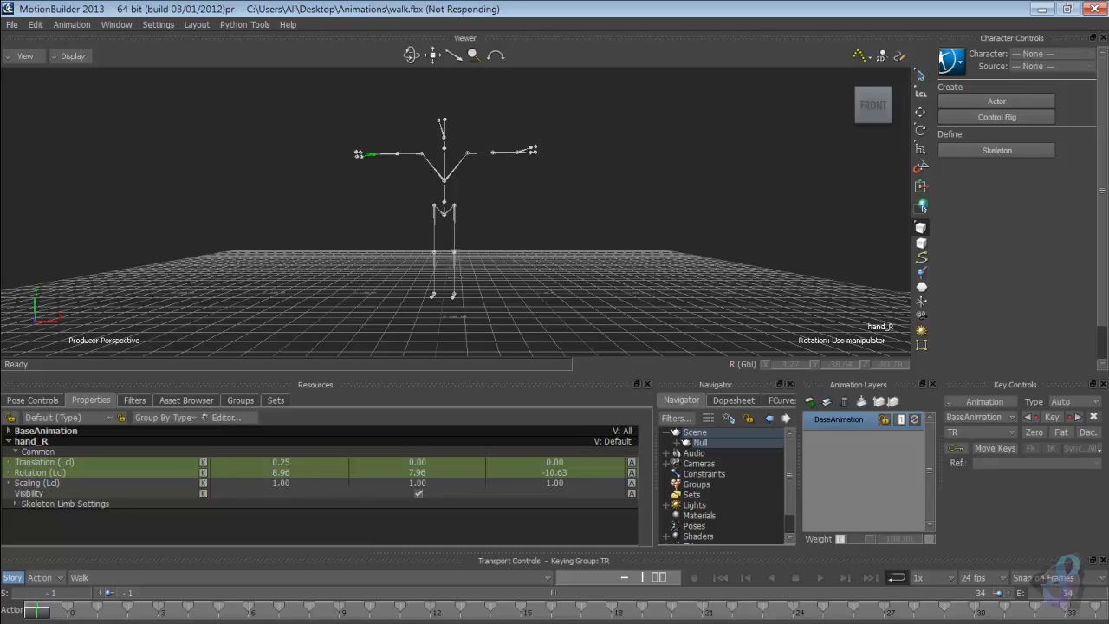
drag(223, 472, 214, 473)
click(234, 473)
text(0)
key(Return)
double_click(416, 472)
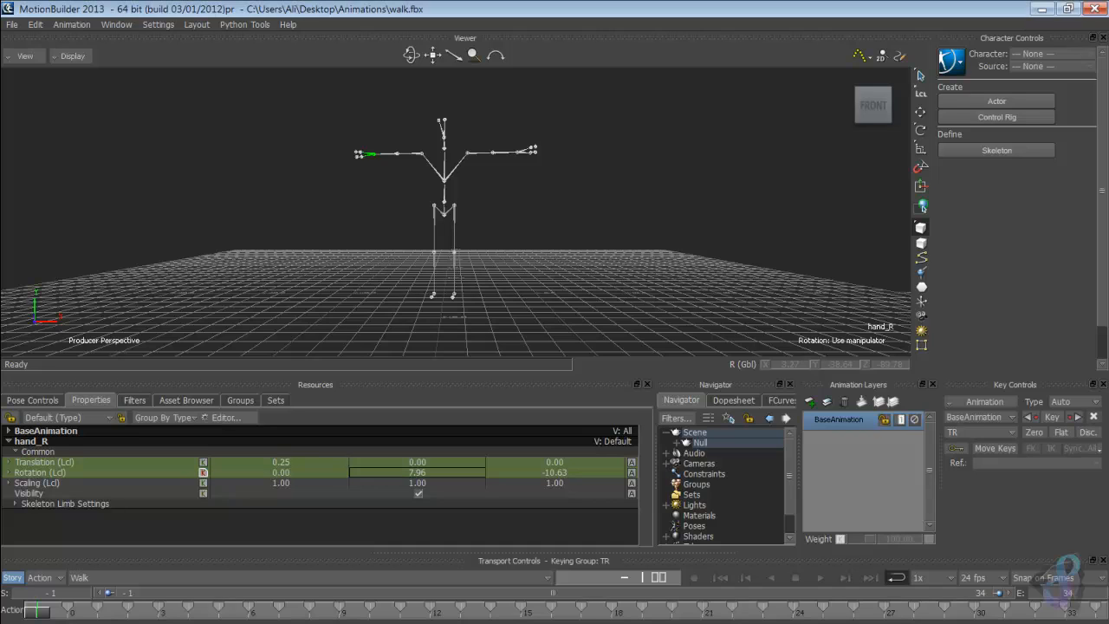
text(0)
key(Return)
click(554, 472)
double_click(555, 472)
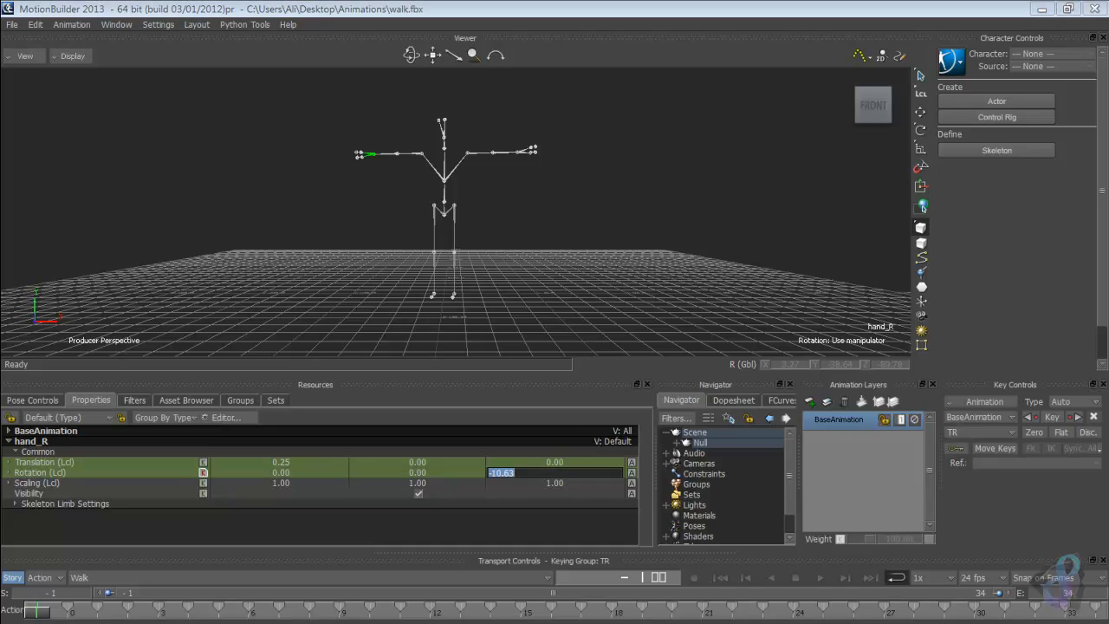
text(0)
key(Return)
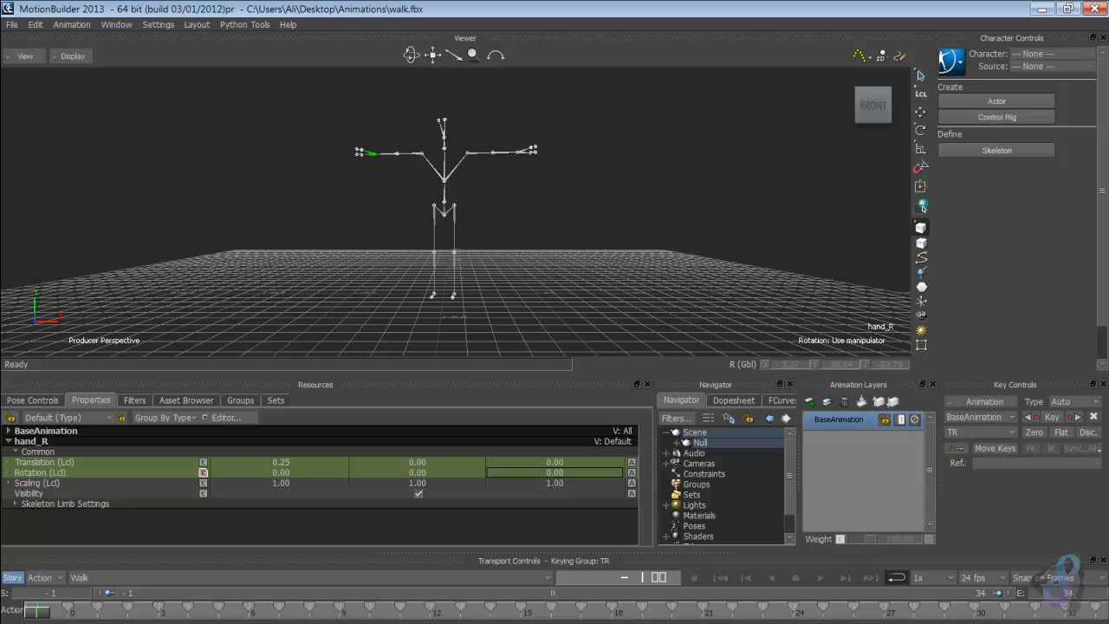
Step: Switch the viewer to the orthographic Producer Right view and frame the skeleton's upper body
click(873, 105)
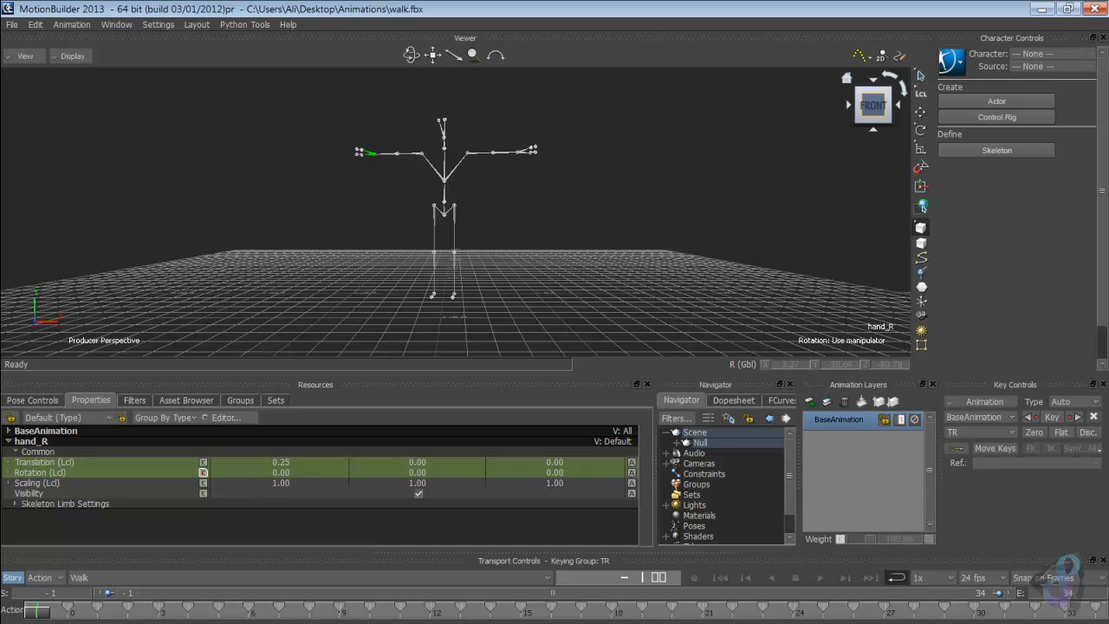
click(898, 105)
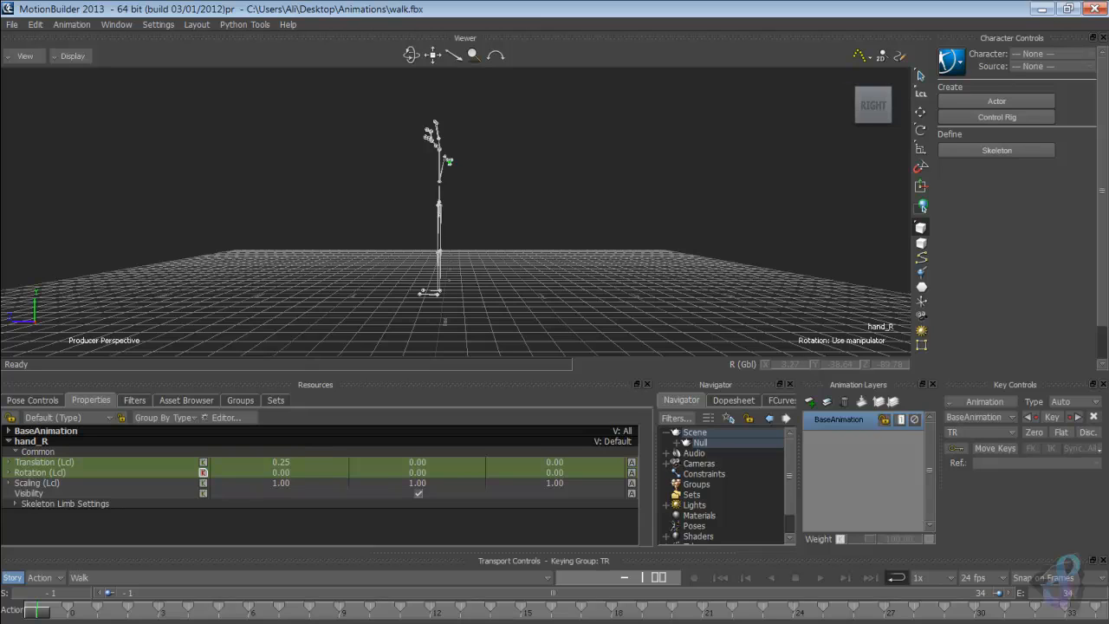
click(25, 56)
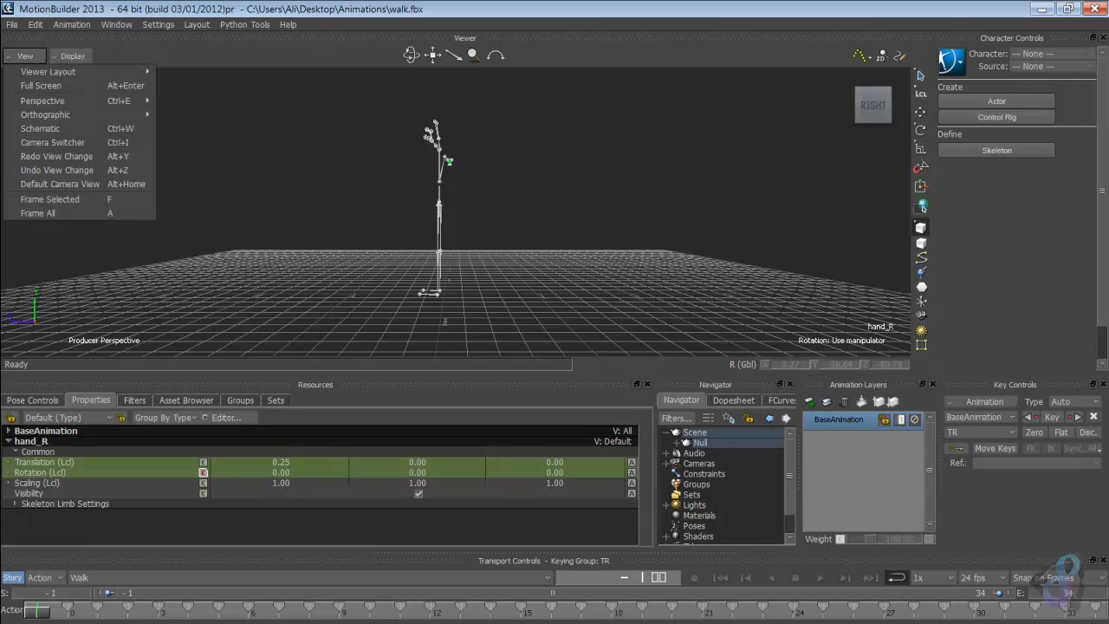
mouse_move(78, 114)
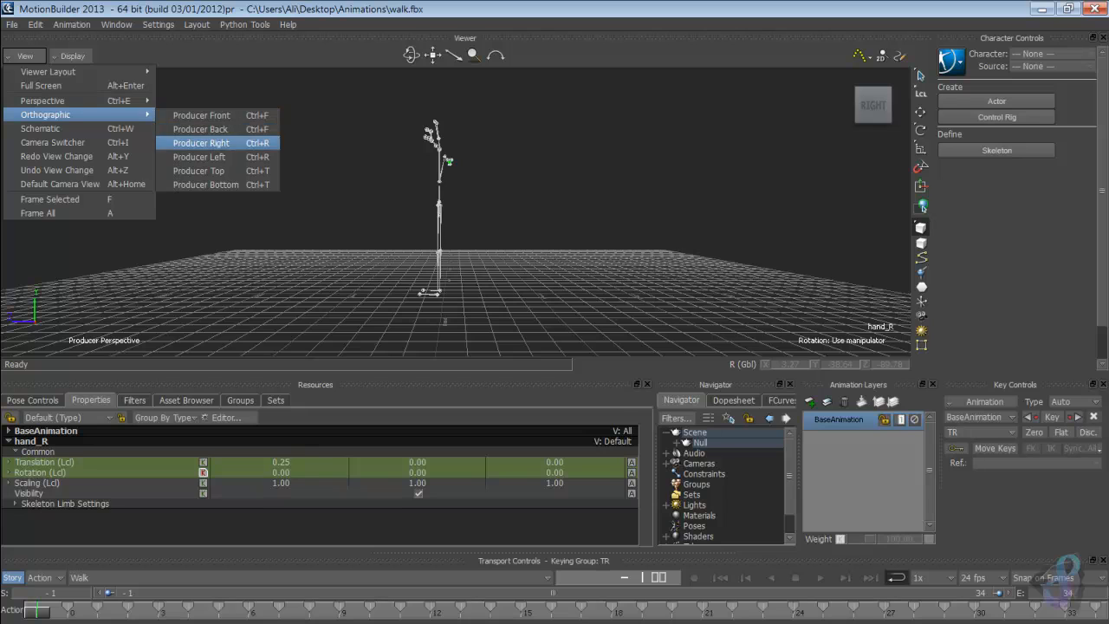
click(201, 143)
ctrl+drag(455, 260, 484, 315)
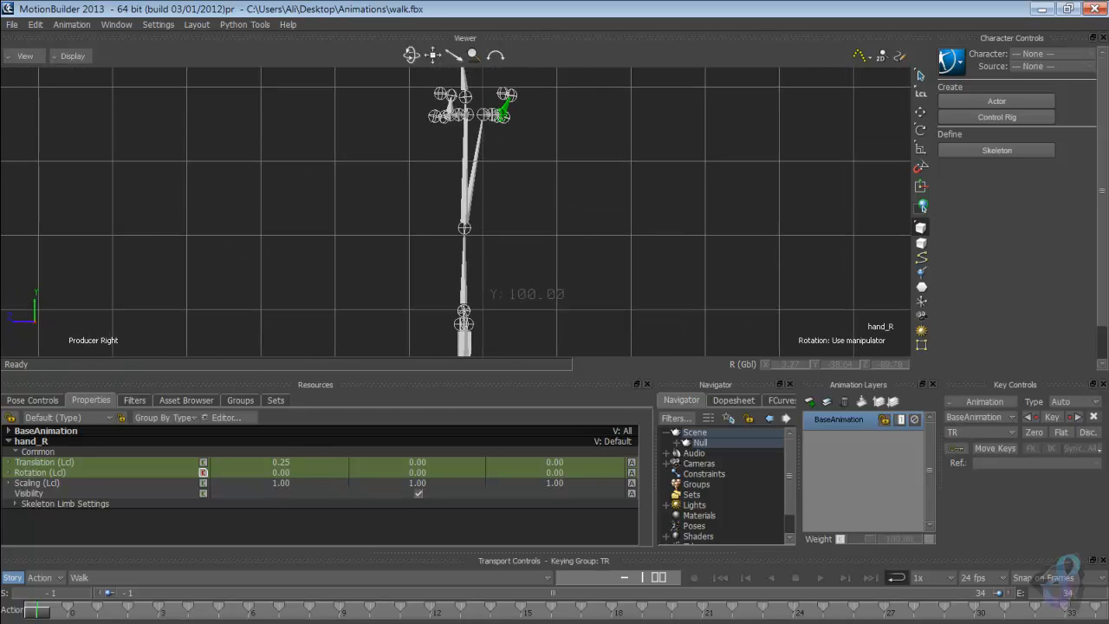
Step: Rotate the root bone under Null to about 88.76 on local Z so the skeleton stands upright in the side view
click(463, 311)
click(463, 324)
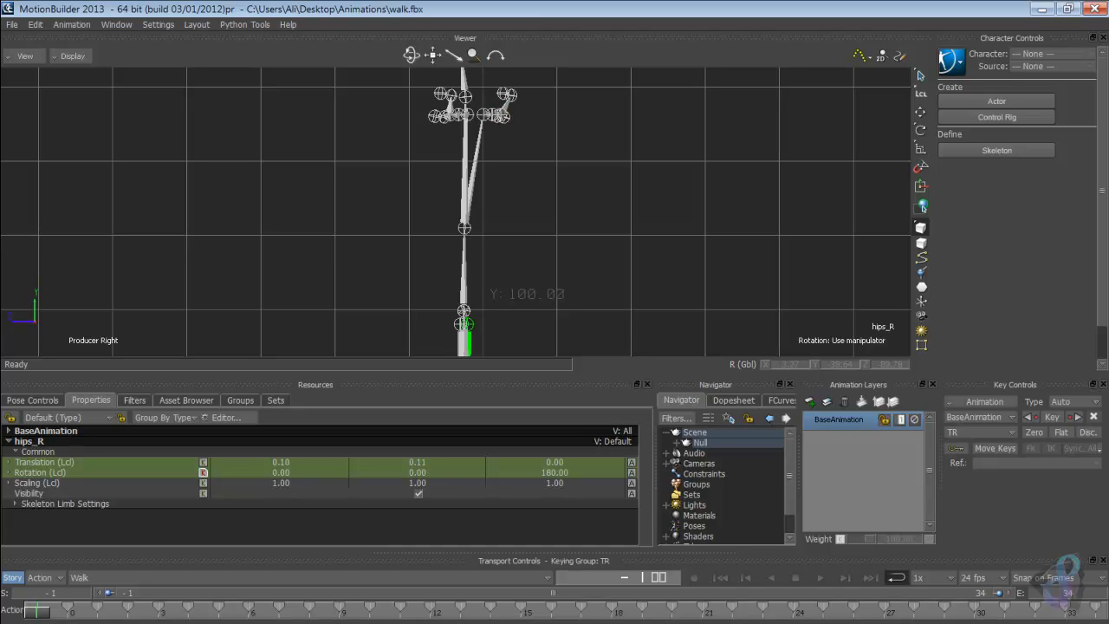
click(464, 326)
click(700, 443)
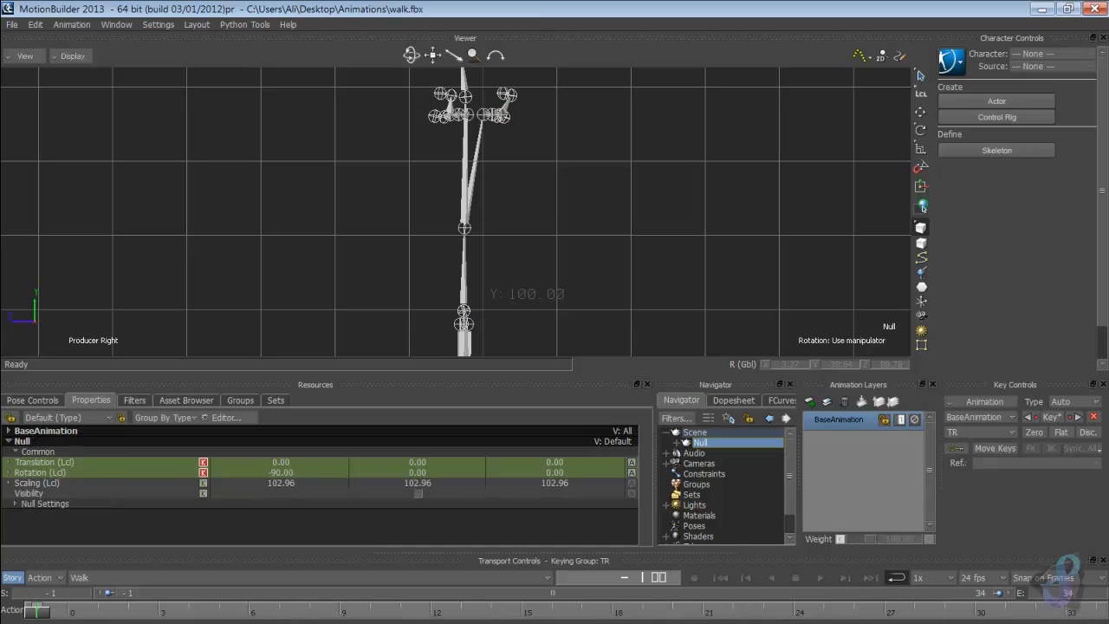
click(677, 442)
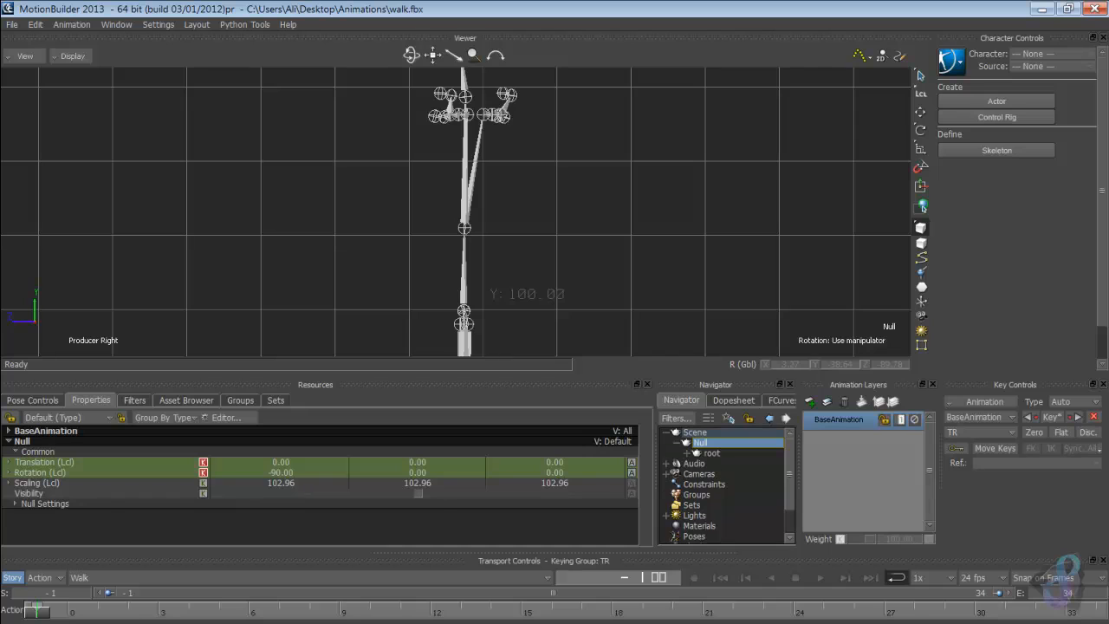
click(711, 453)
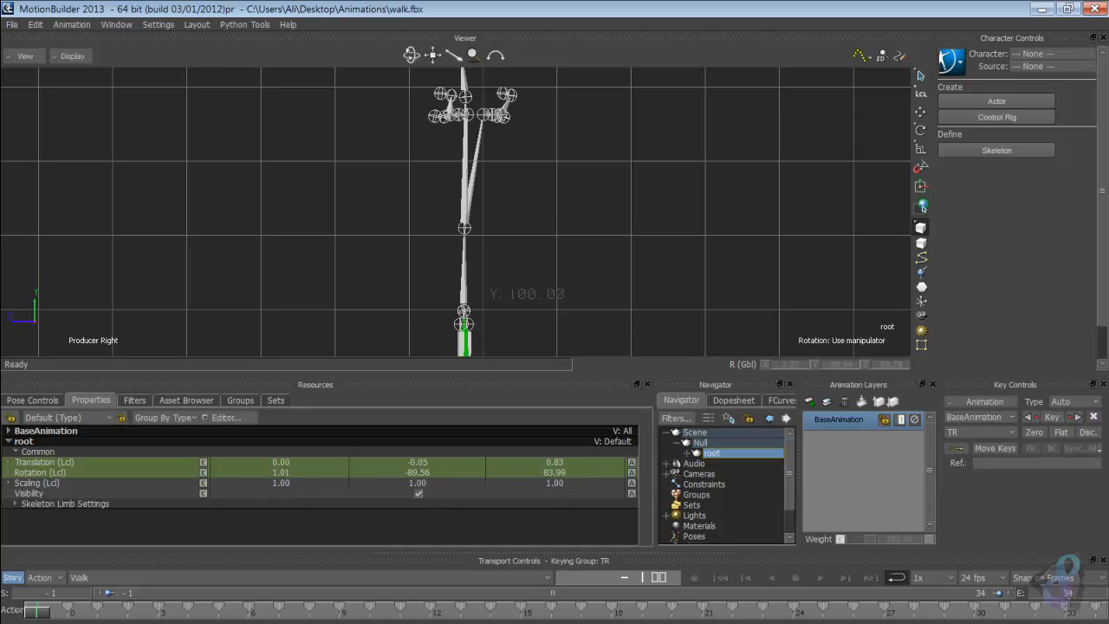
key(r)
shift+drag(464, 228, 461, 221)
drag(461, 340, 469, 339)
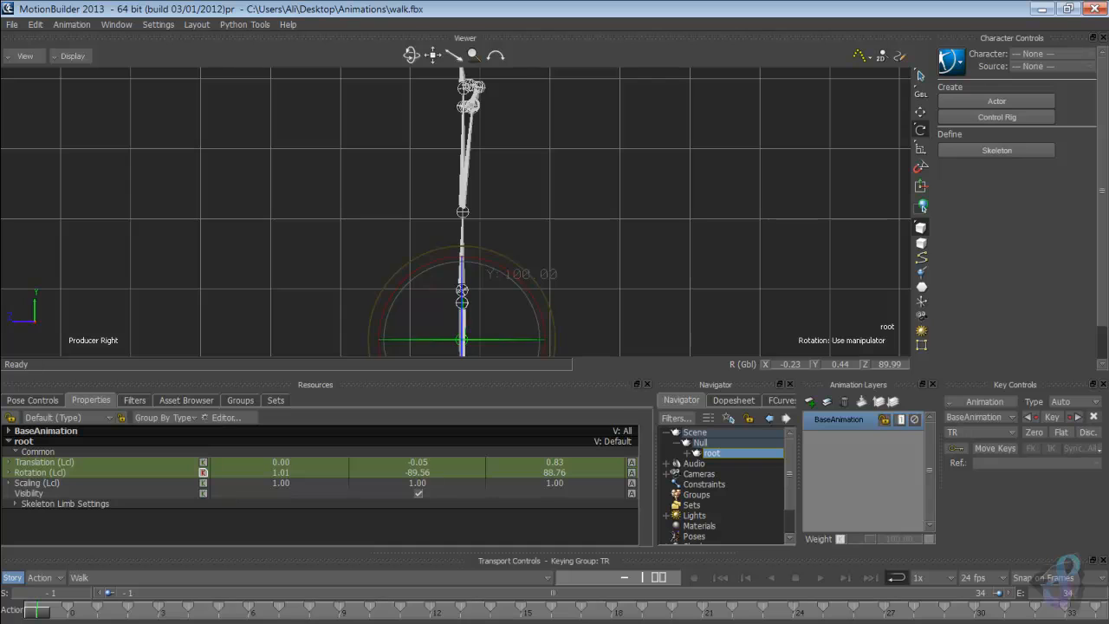
Step: Set the root bone's local X rotation to 0
shift+drag(467, 212, 460, 248)
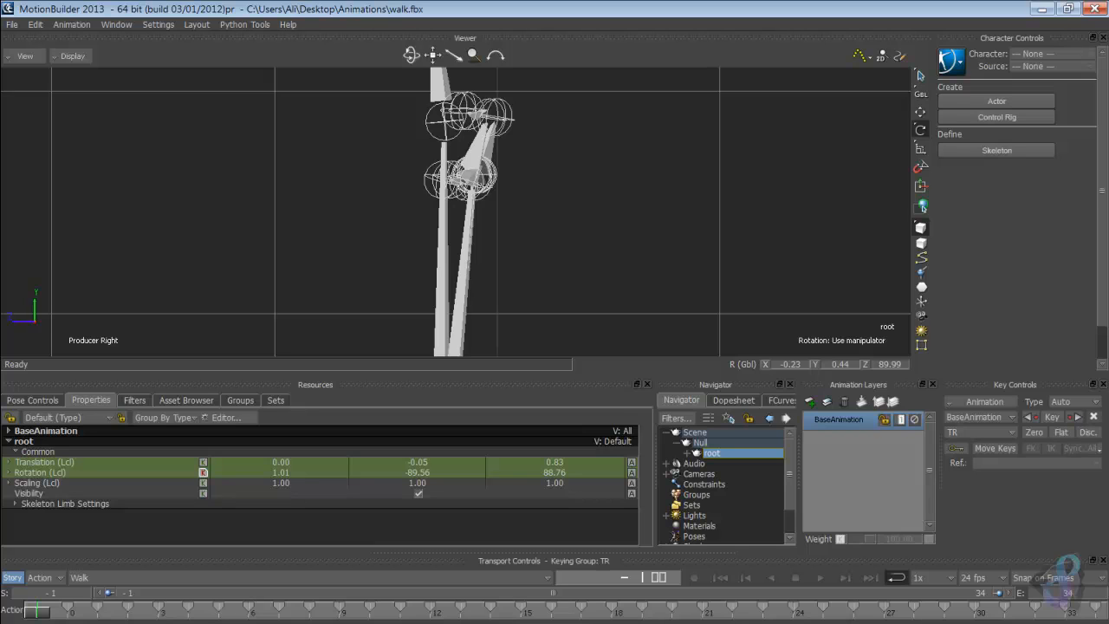
double_click(281, 473)
text(0)
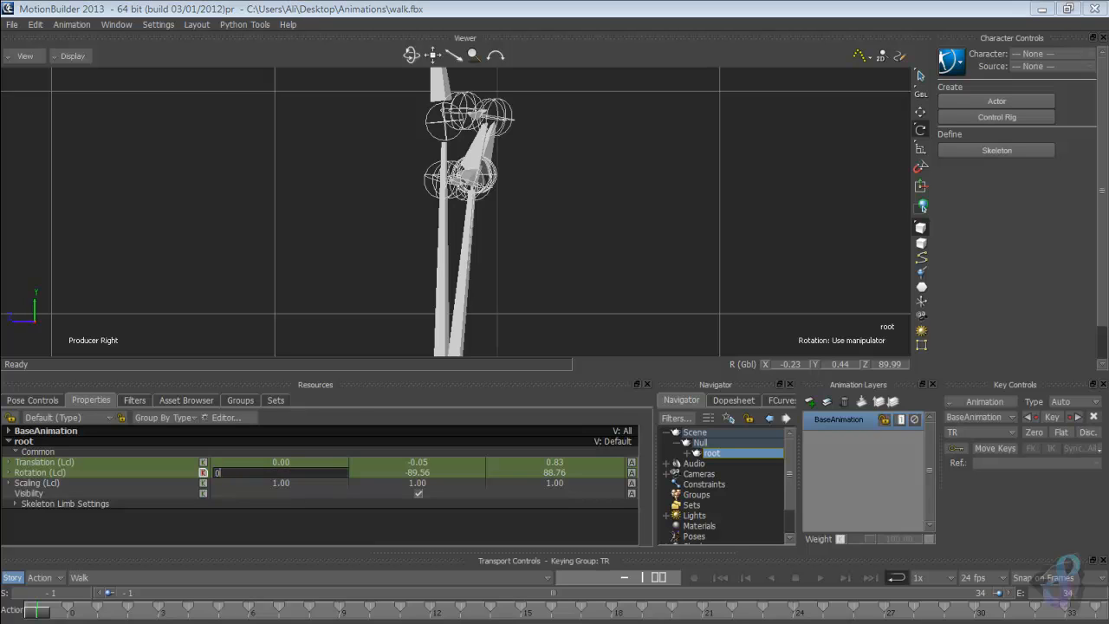
key(Return)
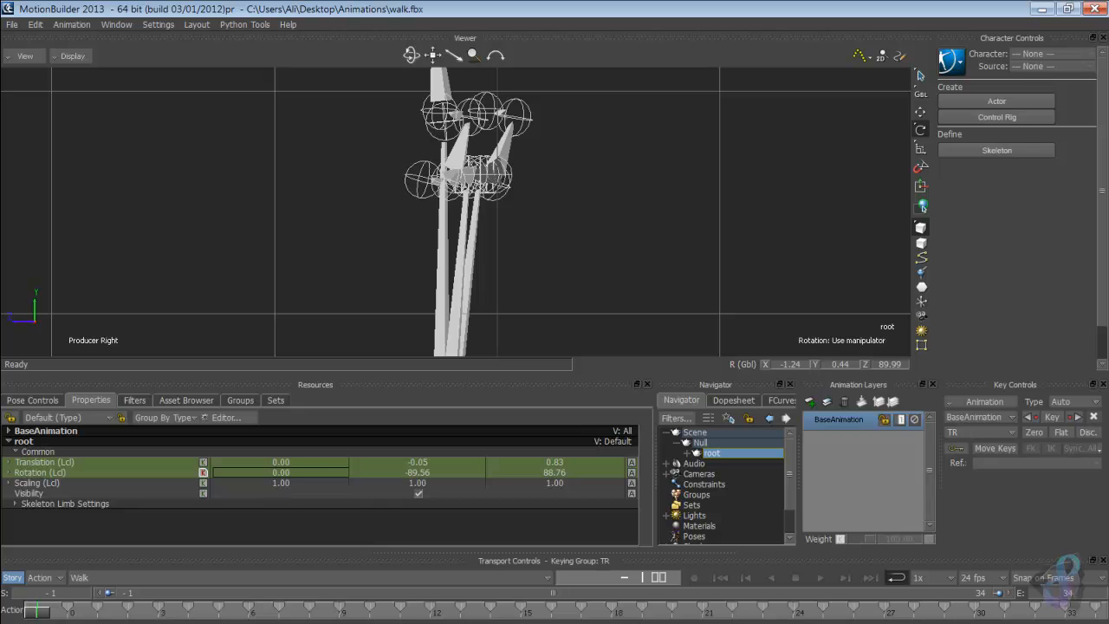
ctrl+drag(468, 191, 467, 272)
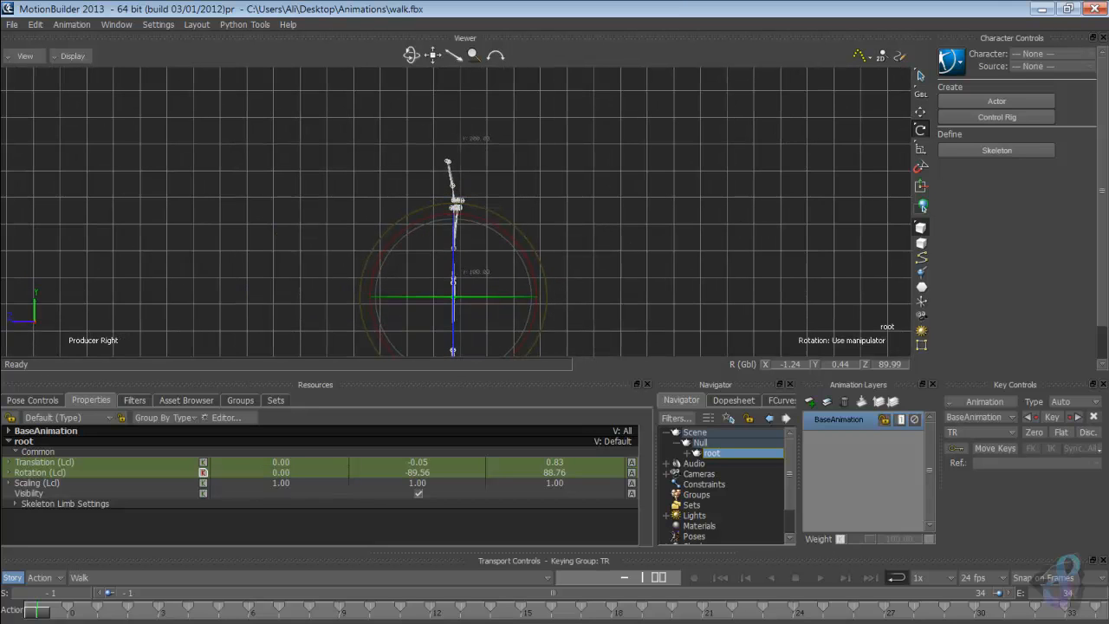
Step: Switch the rotation manipulator to the local reference mode and rotate the root bone to about 0.95 on local X
click(919, 130)
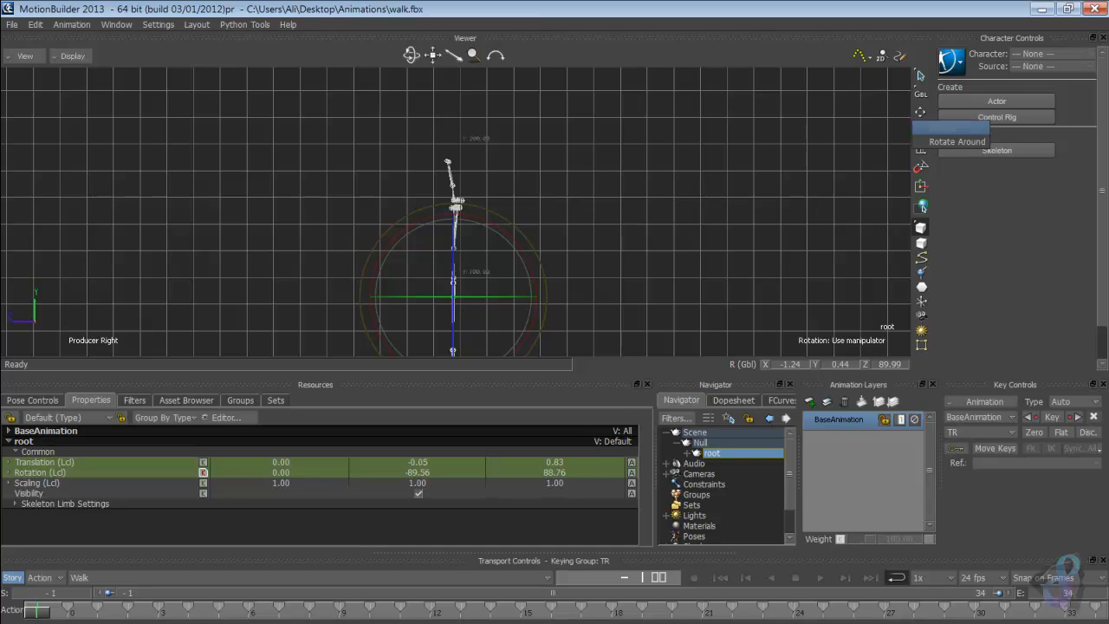
click(940, 128)
click(919, 93)
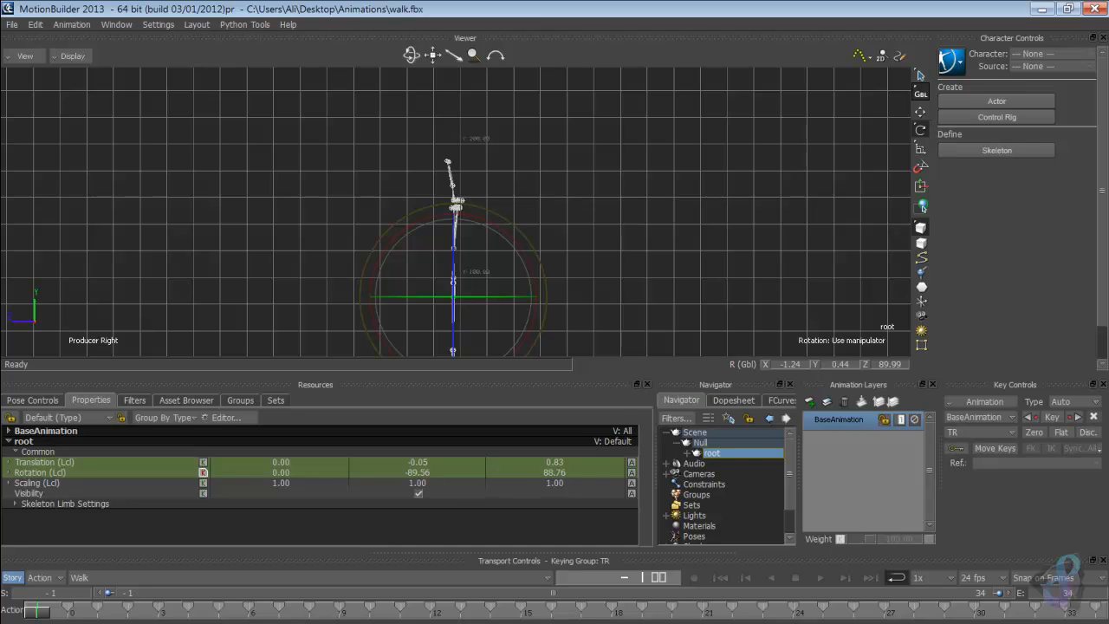
click(941, 104)
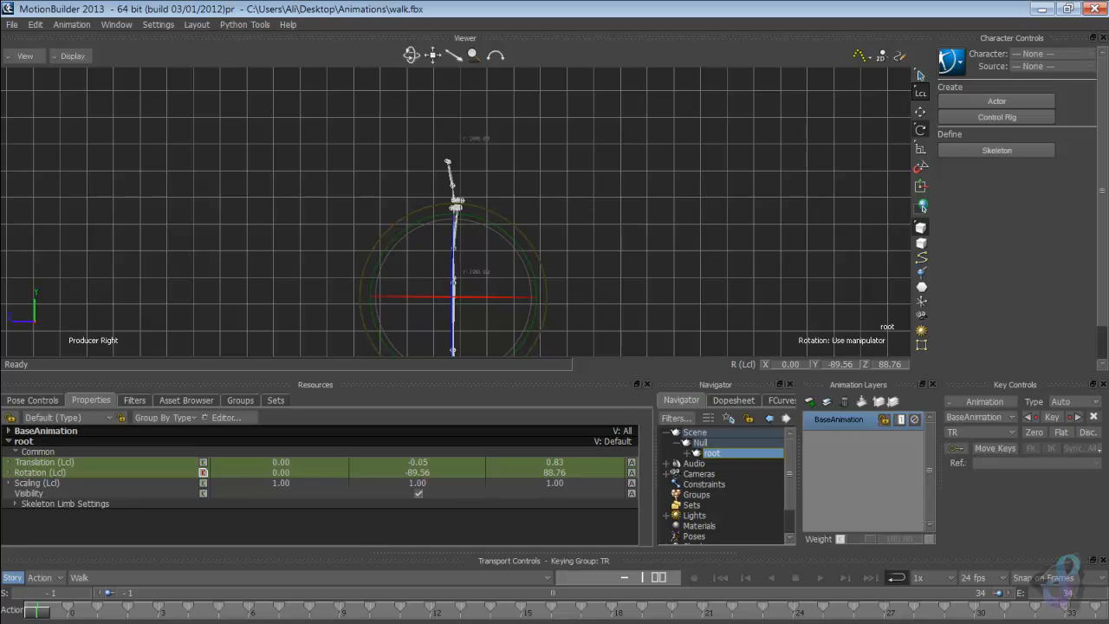
shift+drag(455, 299, 515, 187)
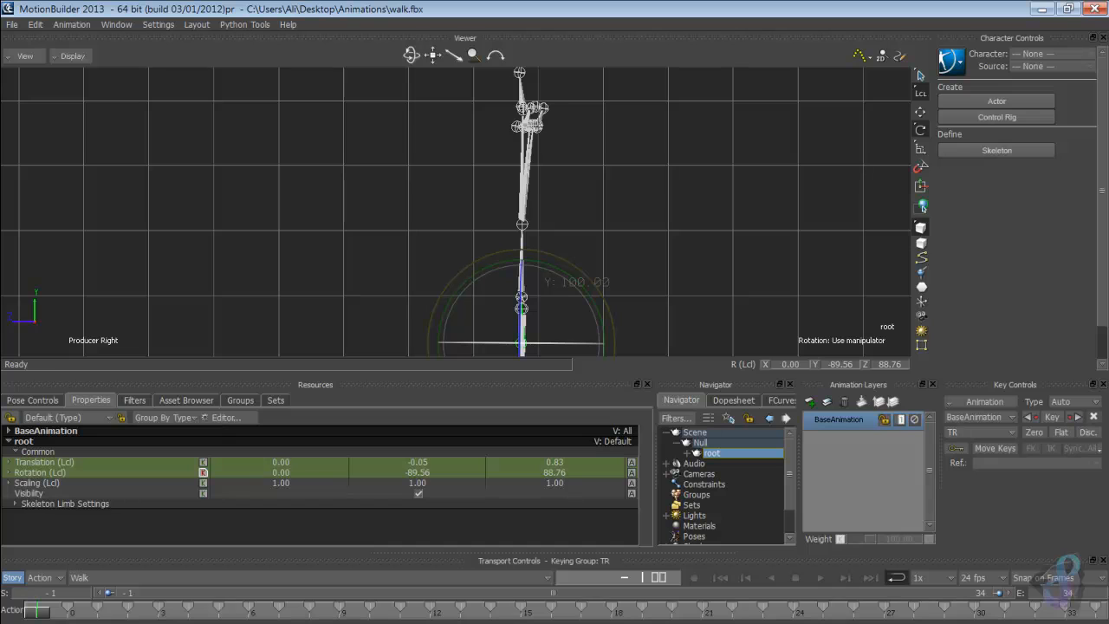
drag(538, 343, 543, 343)
ctrl+drag(444, 292, 420, 344)
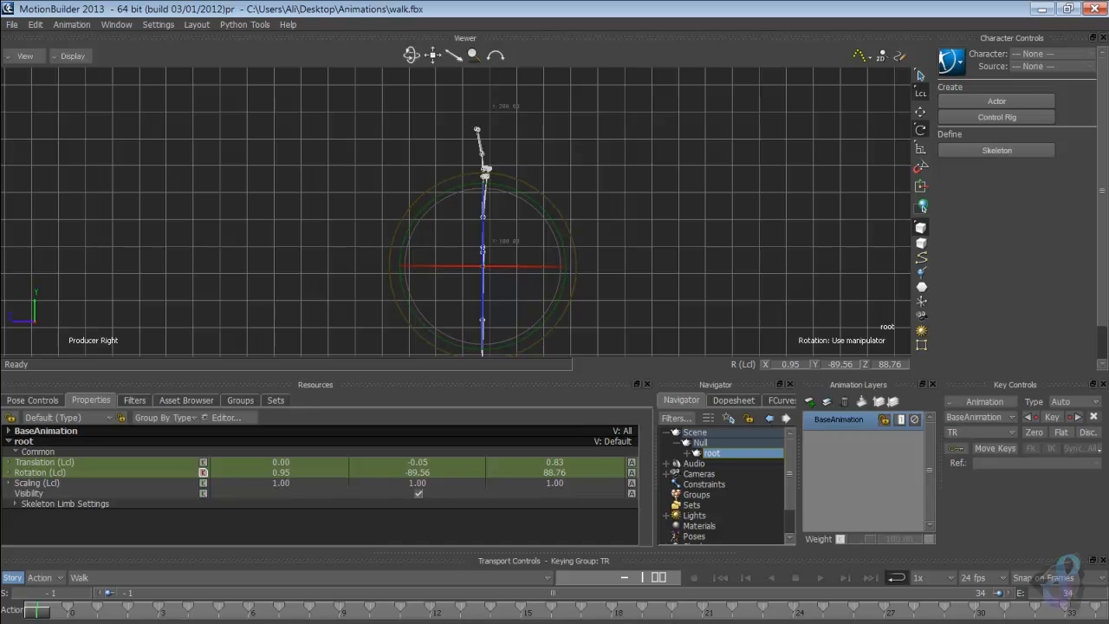
Step: Return the viewer to Producer Perspective and key the root bone's translation and rotation at frame -1
click(25, 55)
mouse_move(43, 101)
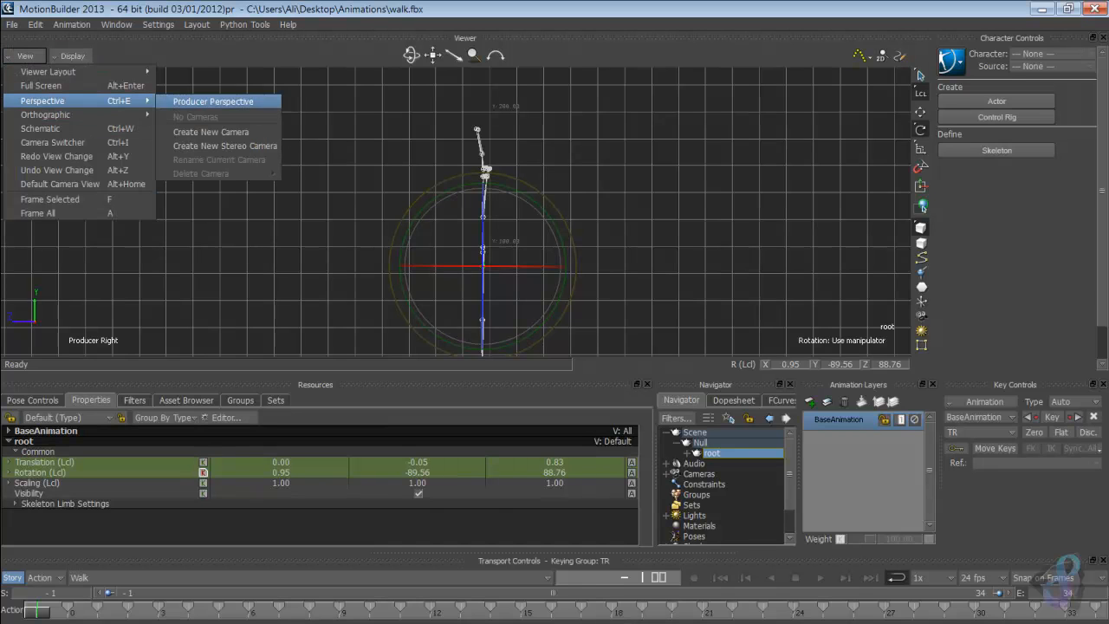
click(213, 101)
ctrl+shift+drag(347, 191, 425, 208)
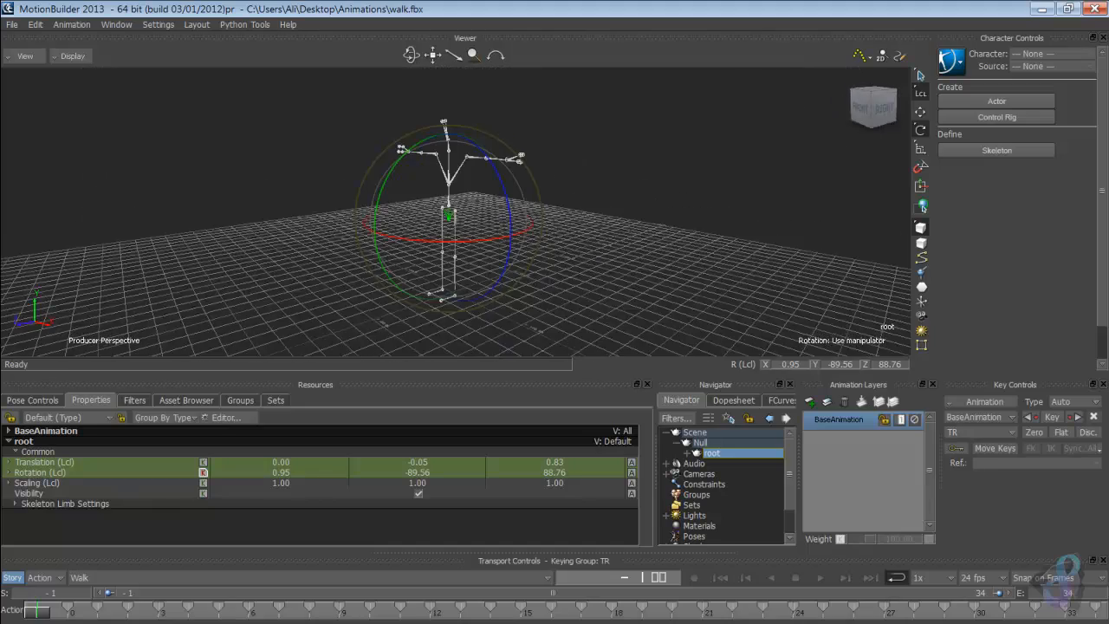
key(shift+d)
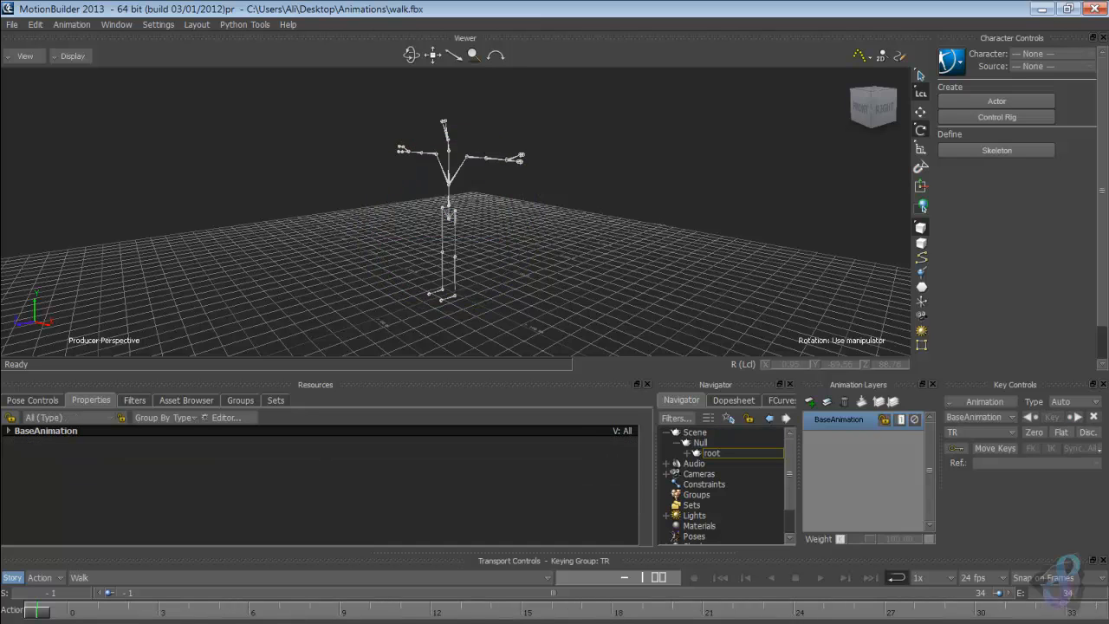
click(712, 453)
click(1051, 417)
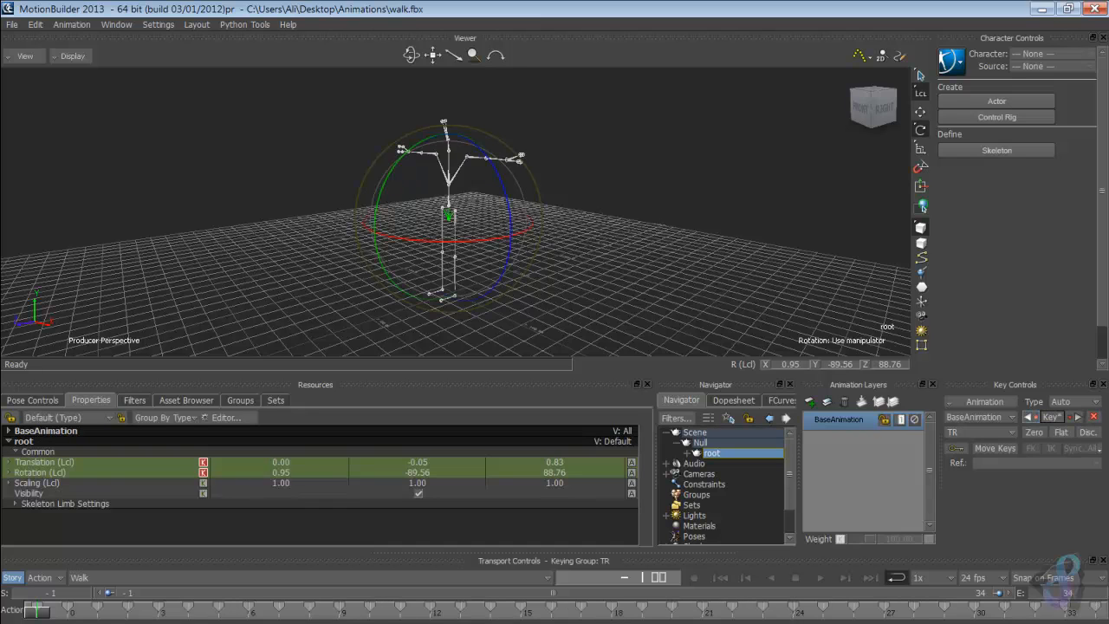
key(shift+d)
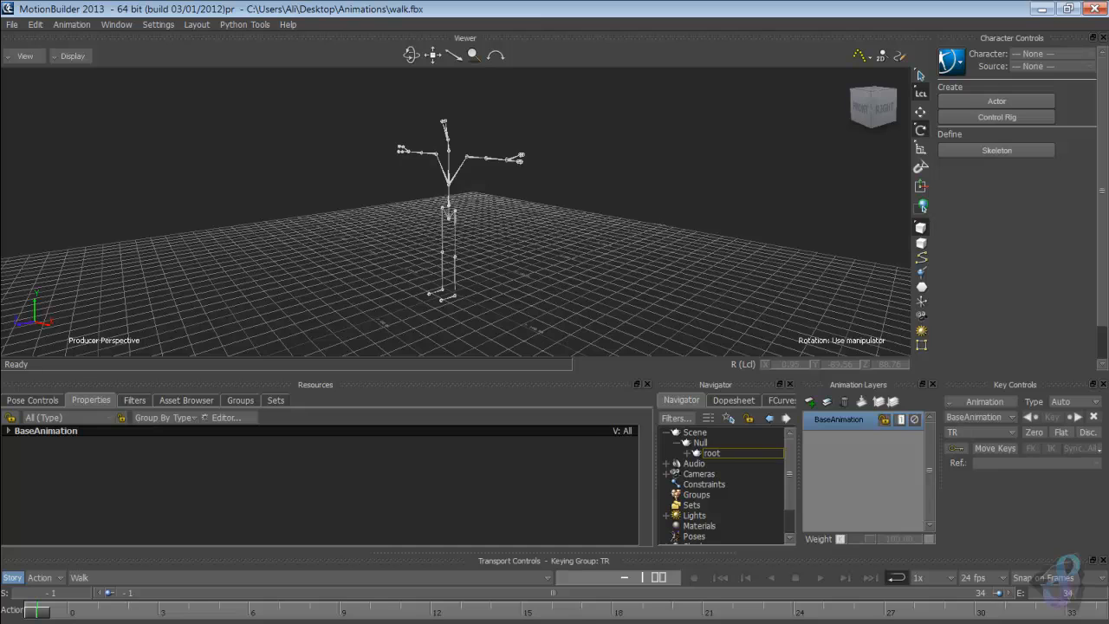
Step: Key the right hip bone hips_R and the right knee bone knee_R at frame -1
click(442, 222)
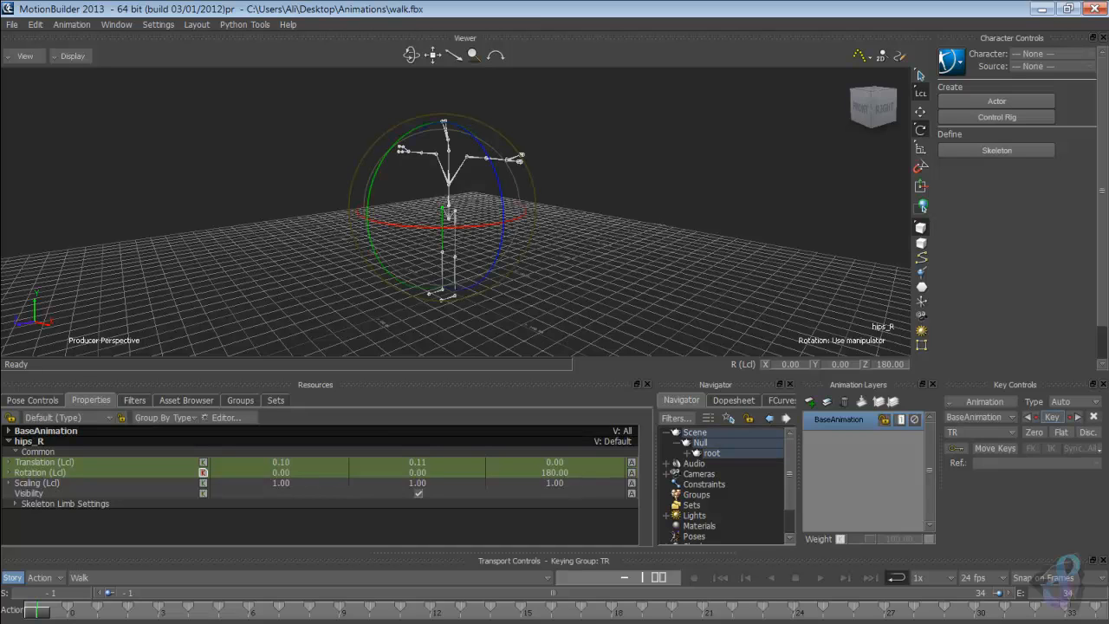
click(1051, 417)
click(442, 264)
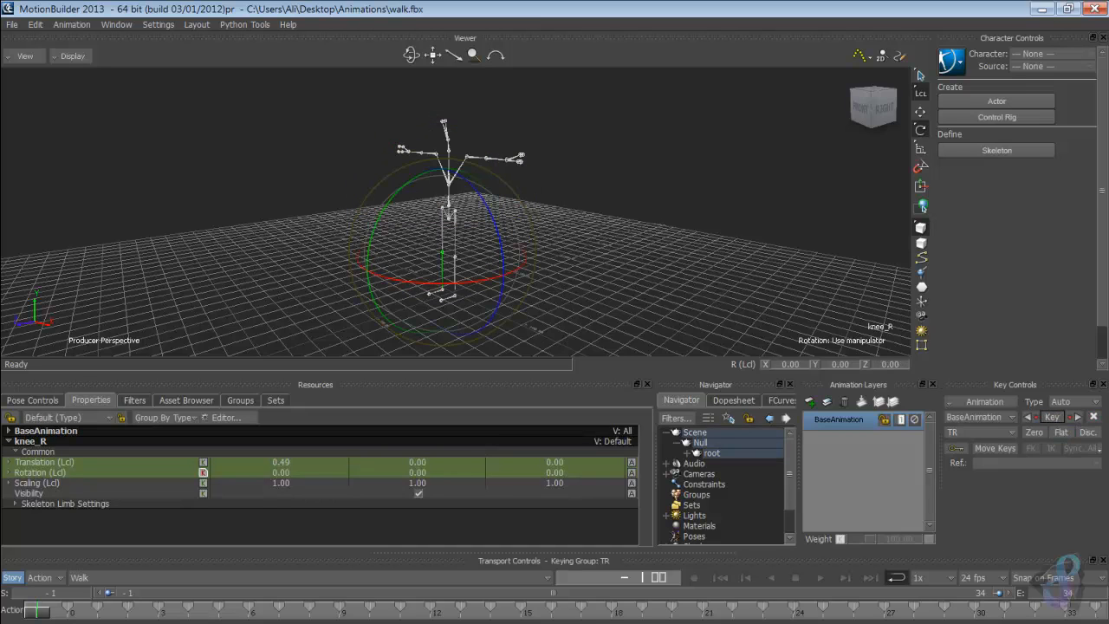
key(Page_Up)
key(Page_Down)
key(Page_Up)
key(Page_Down)
key(Page_Up)
key(Page_Down)
key(Escape)
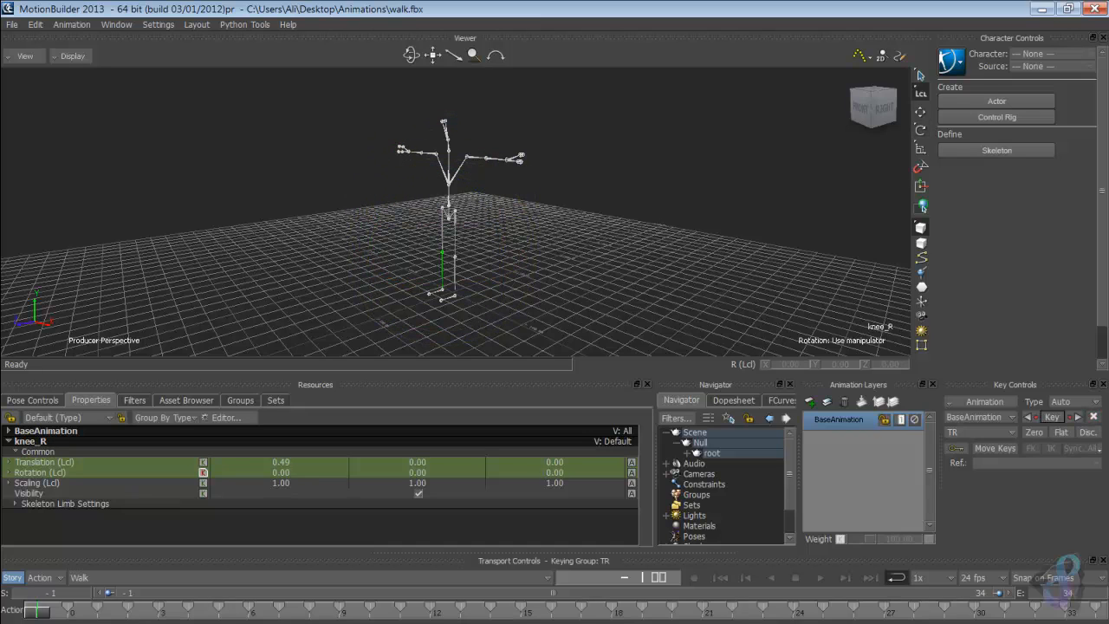
key(k)
Step: Key the right ankle bone ankle_R at frame -1 and check the keys on the leg bones through to ankle_L
right_click(656, 287)
click(442, 289)
click(442, 289)
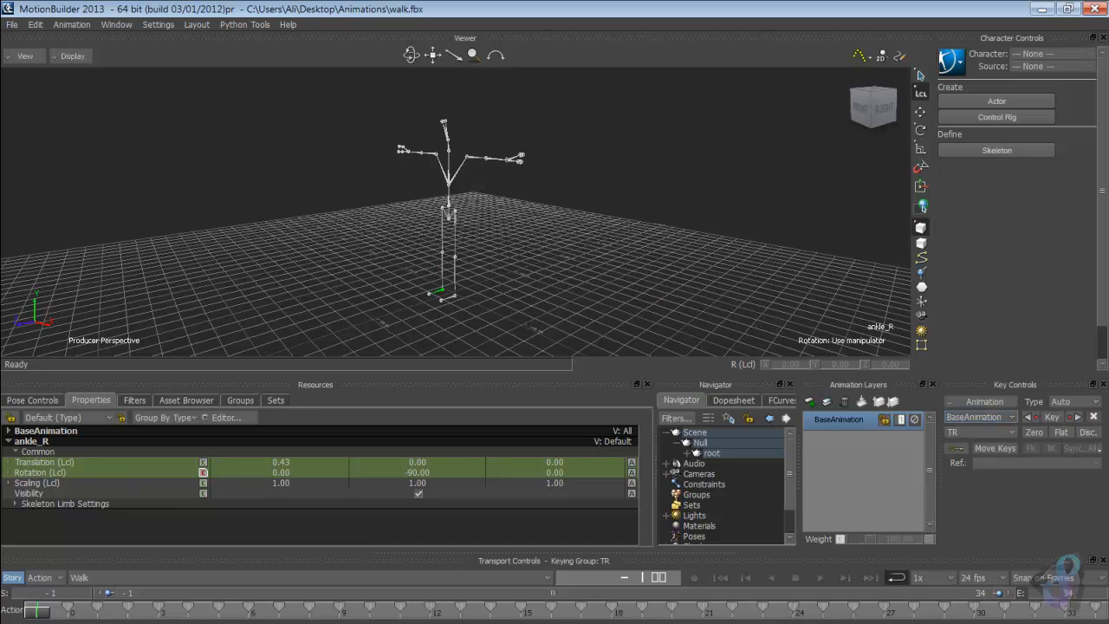
click(1052, 417)
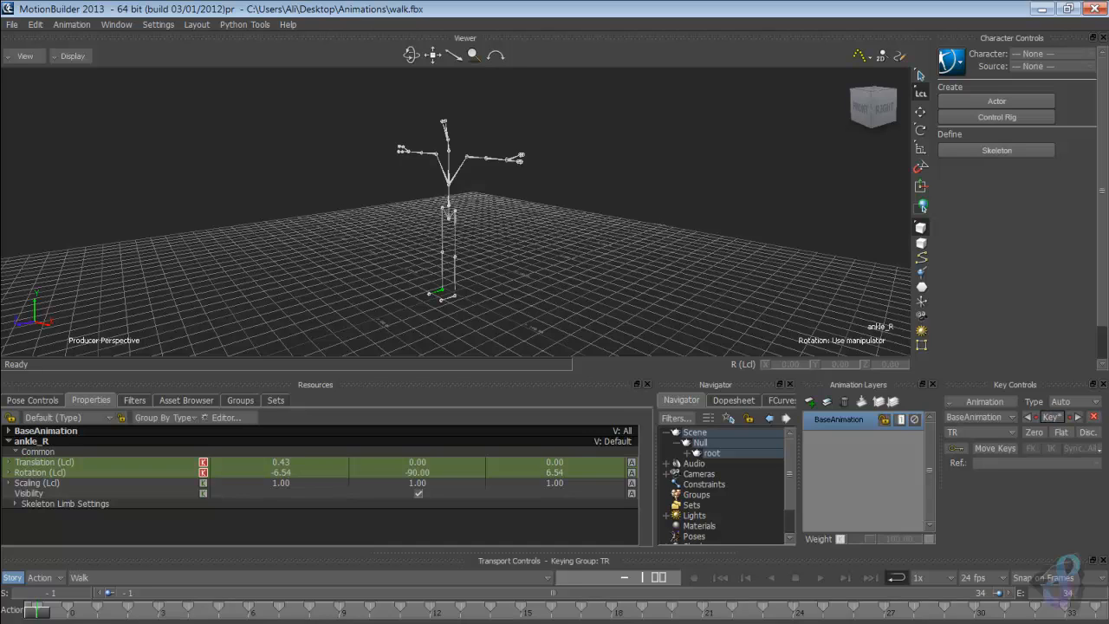
key(Page_Up)
key(Page_Up)
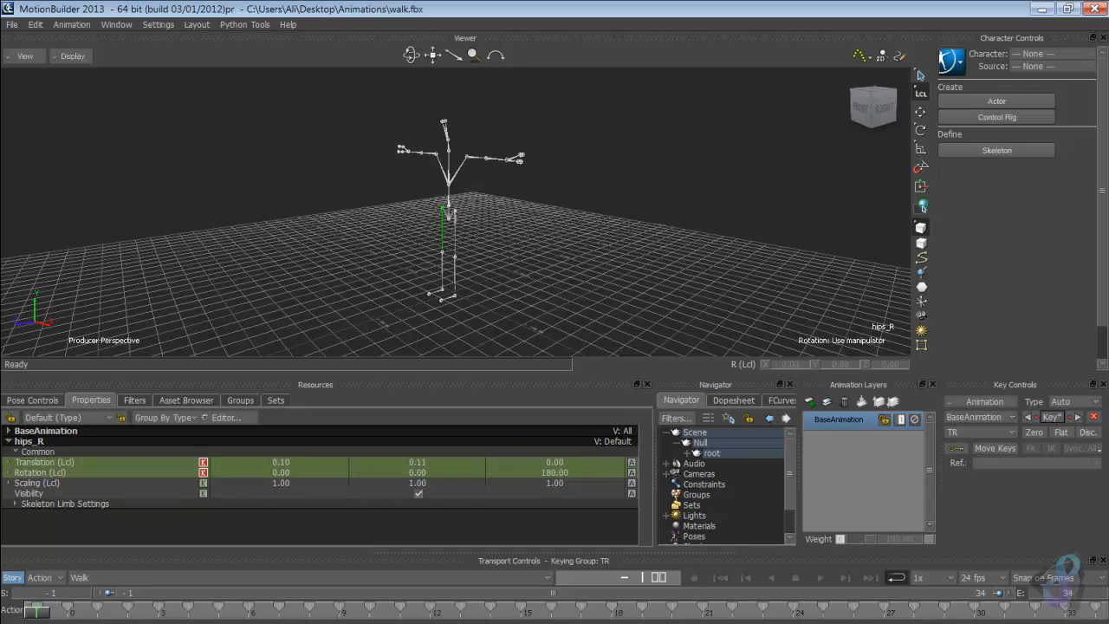
key(Page_Up)
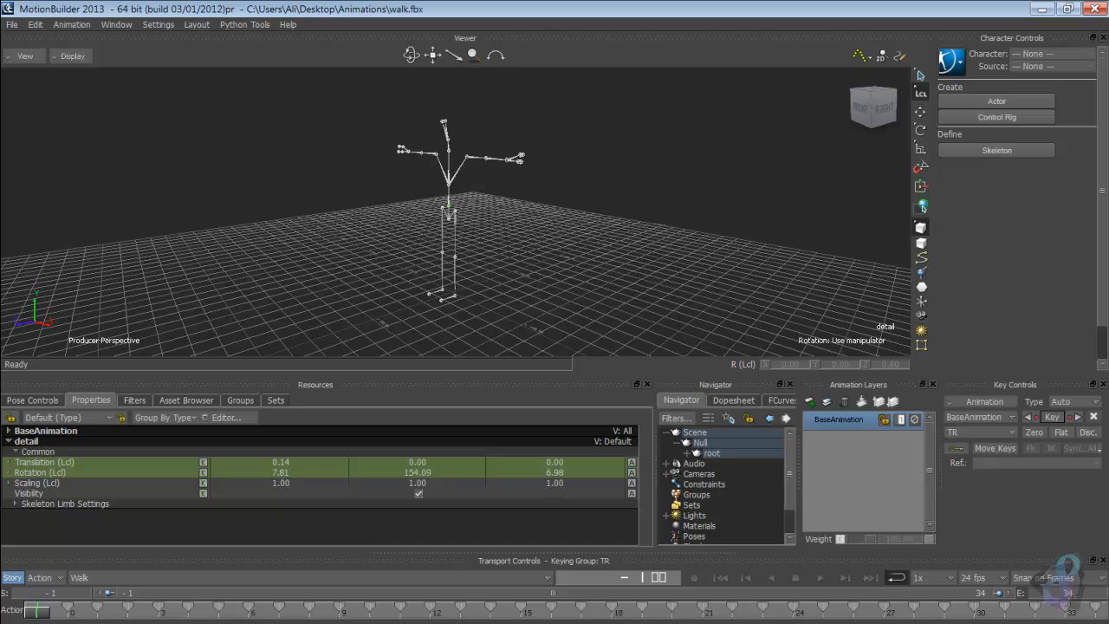
key(Page_Down)
key(Page_Down)
key(Page_Down)
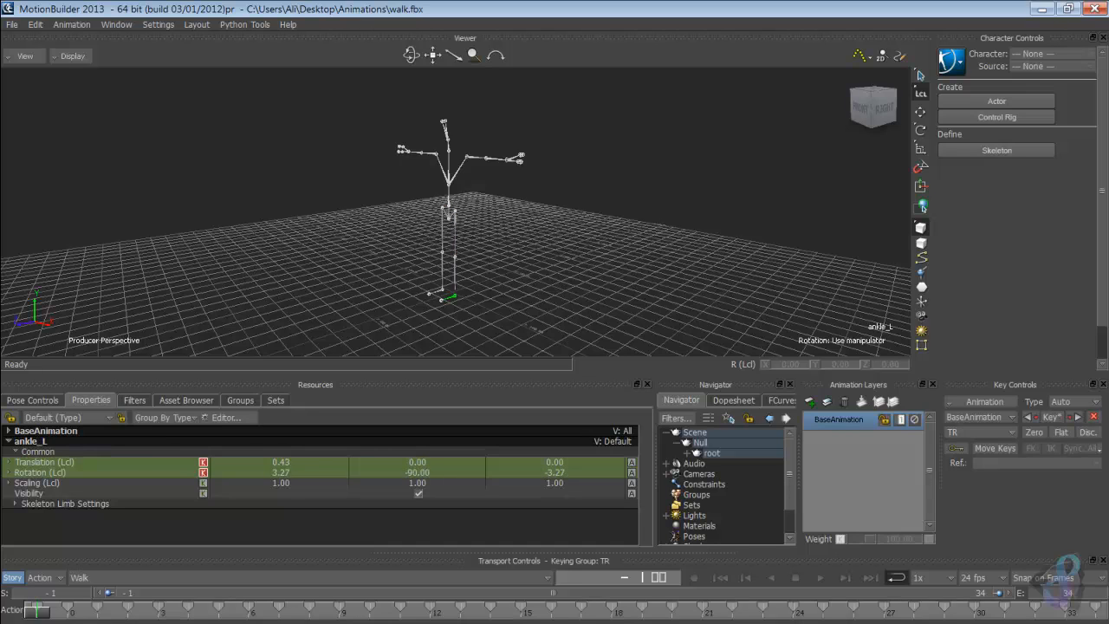
Step: Set the head bone's local rotation to 0 on all three axes and key it at frame -1
click(447, 133)
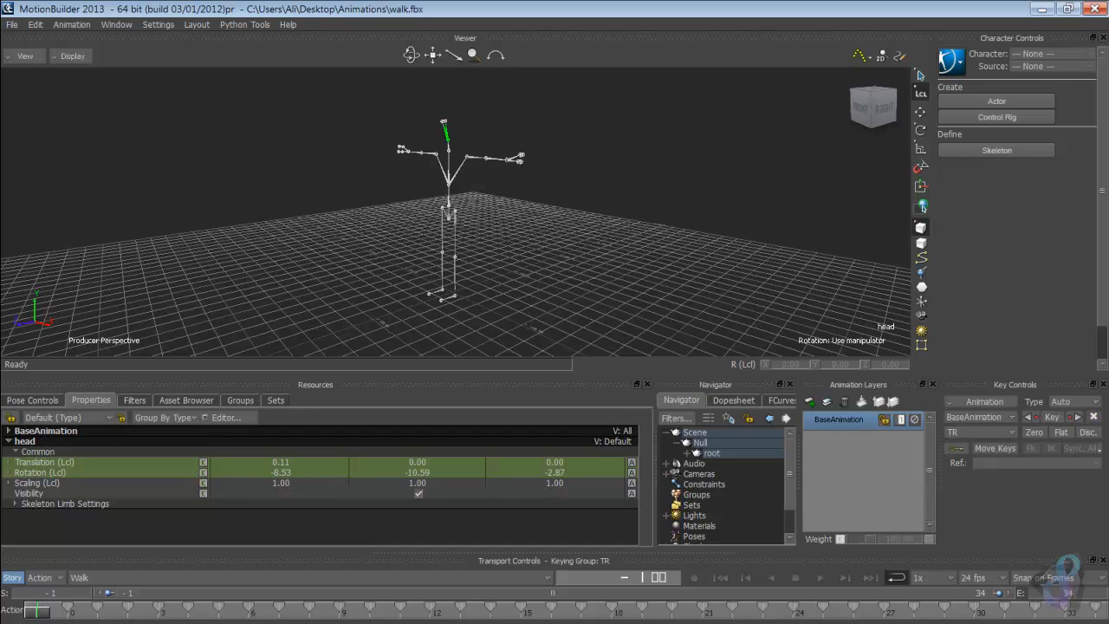
click(280, 472)
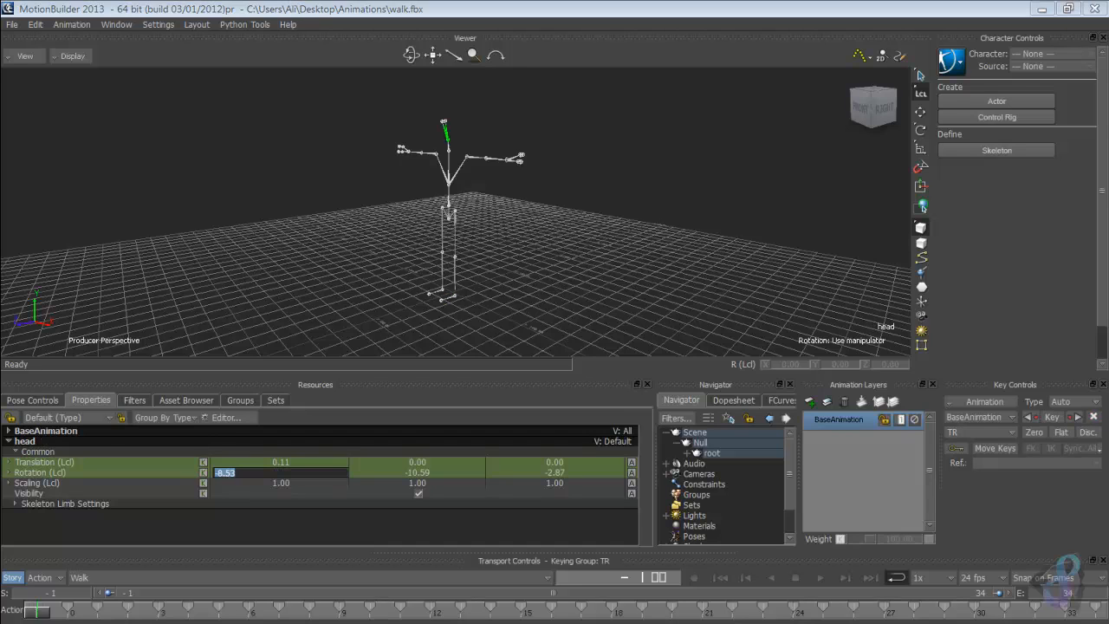
text(0)
key(Tab)
text(0)
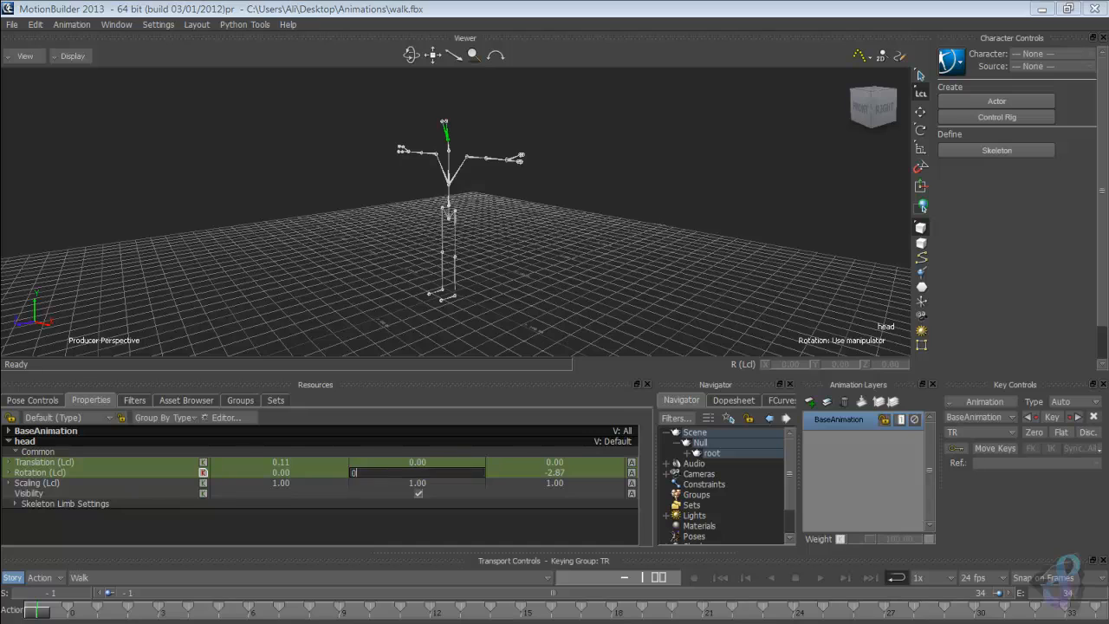
key(Tab)
text(0)
key(Return)
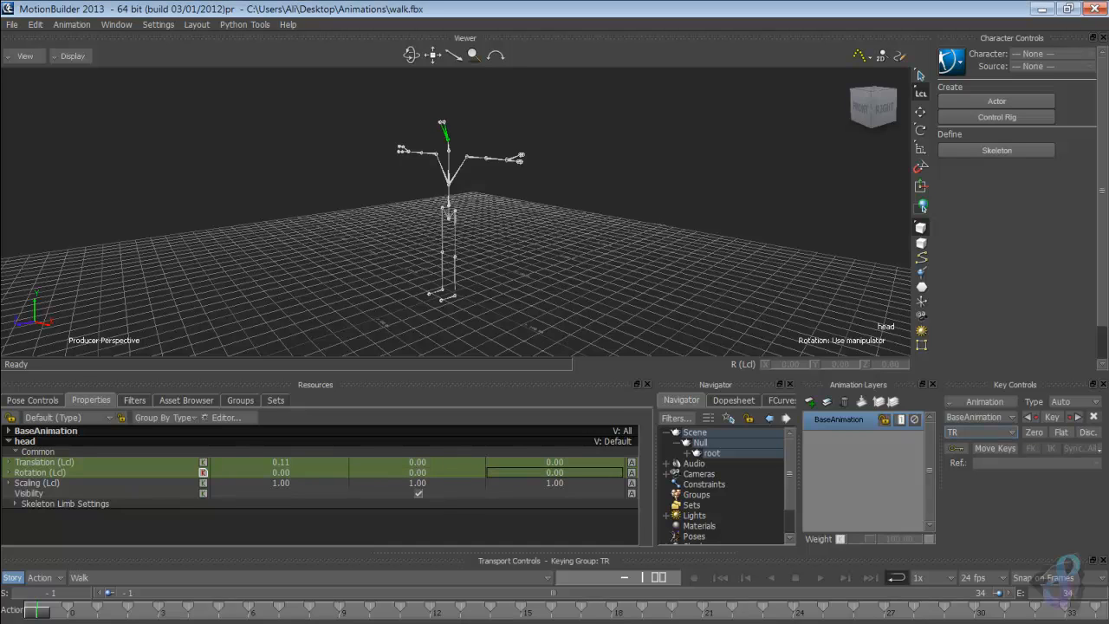
click(1050, 417)
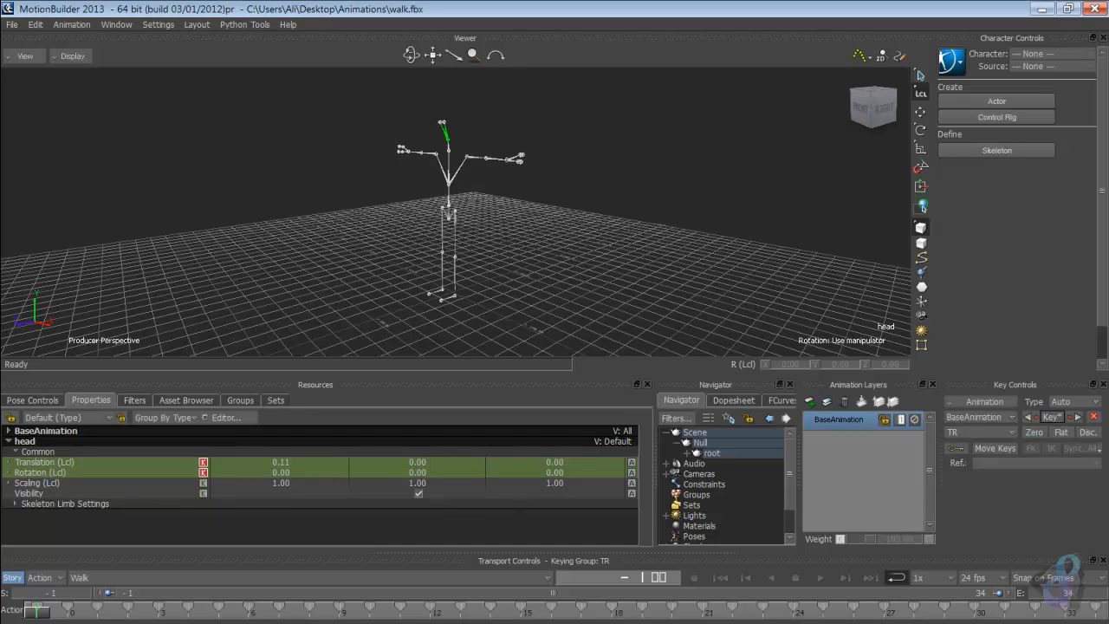
Step: Set the neck bone's local rotation to 0 on all three axes and key it at frame -1
click(448, 150)
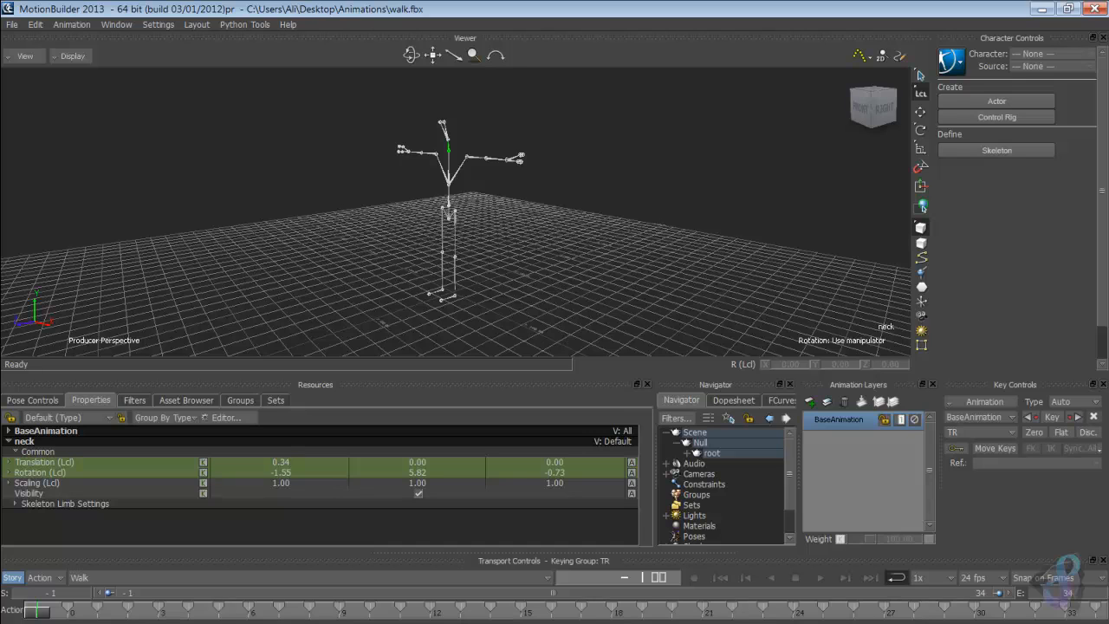
double_click(281, 472)
text(0)
key(Return)
double_click(418, 472)
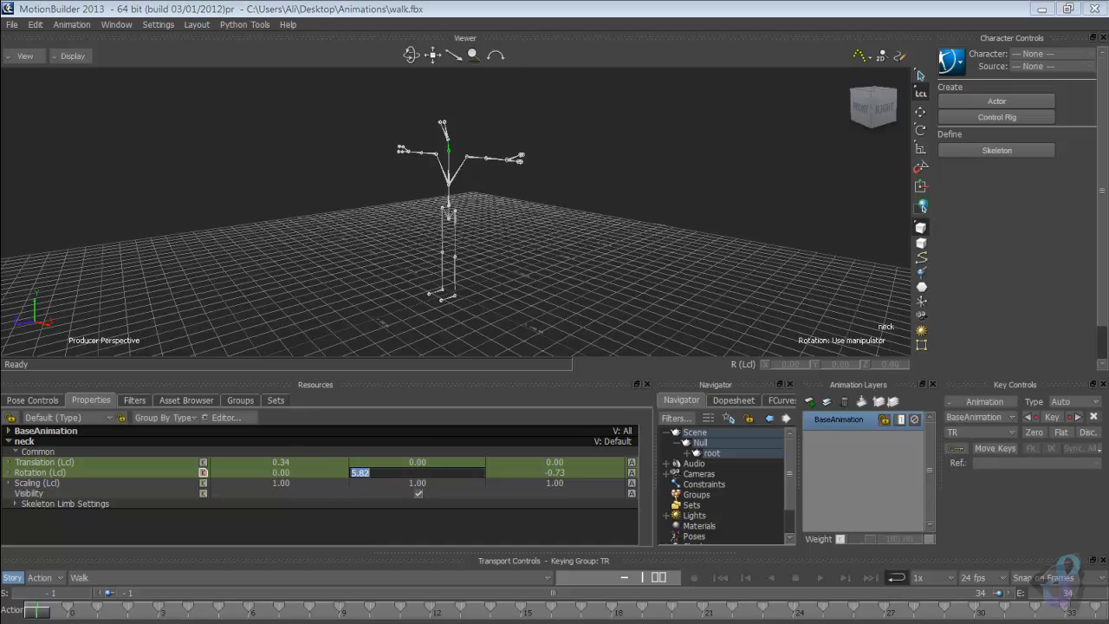
text(0)
key(Return)
double_click(554, 472)
text(00)
key(Return)
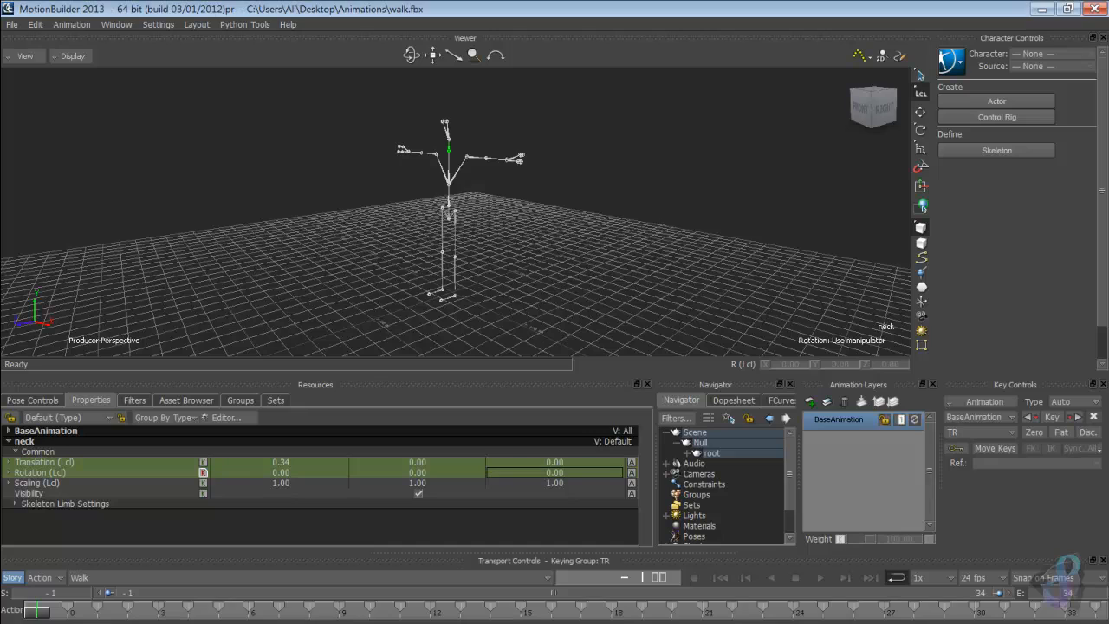
click(1051, 416)
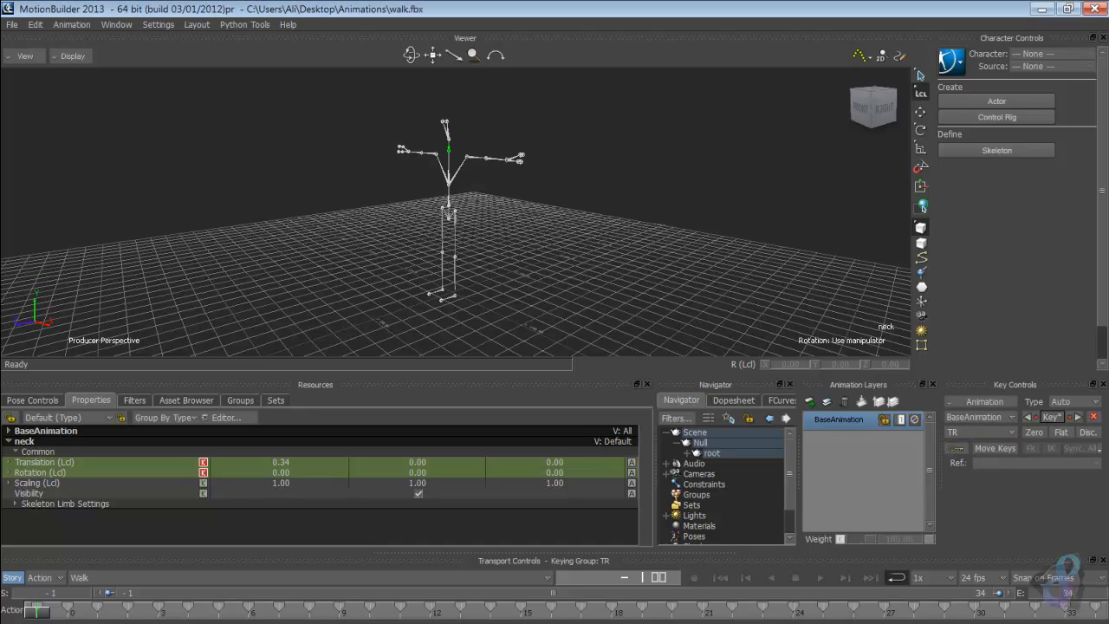
Step: Create a character with an empty skeleton definition by starting the Control Rig creation
ctrl+shift+drag(451, 225, 542, 188)
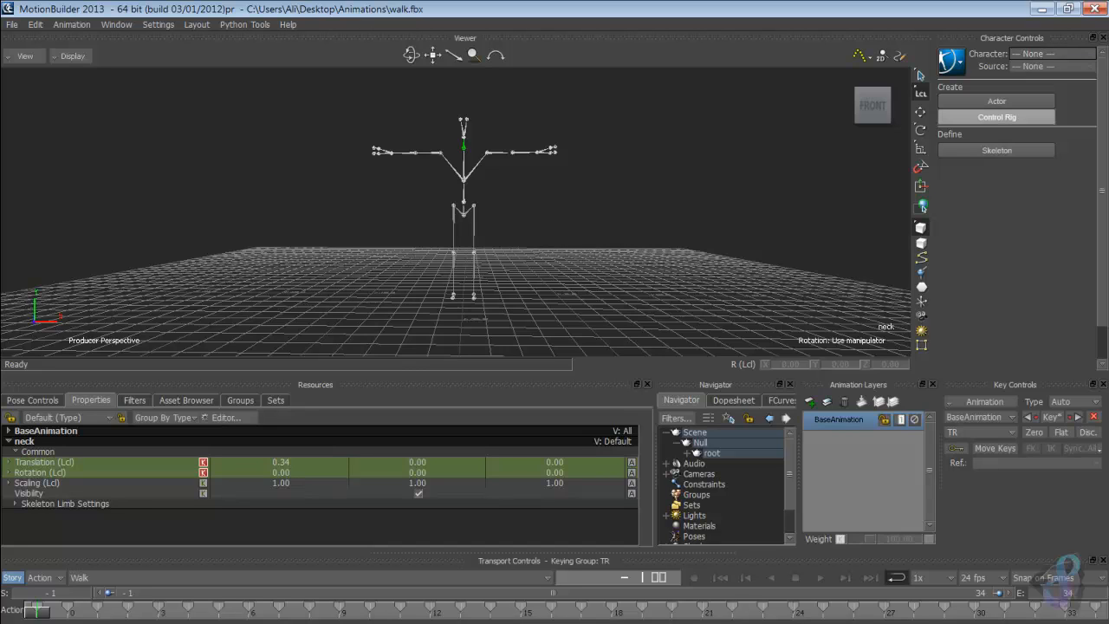
click(996, 116)
click(506, 362)
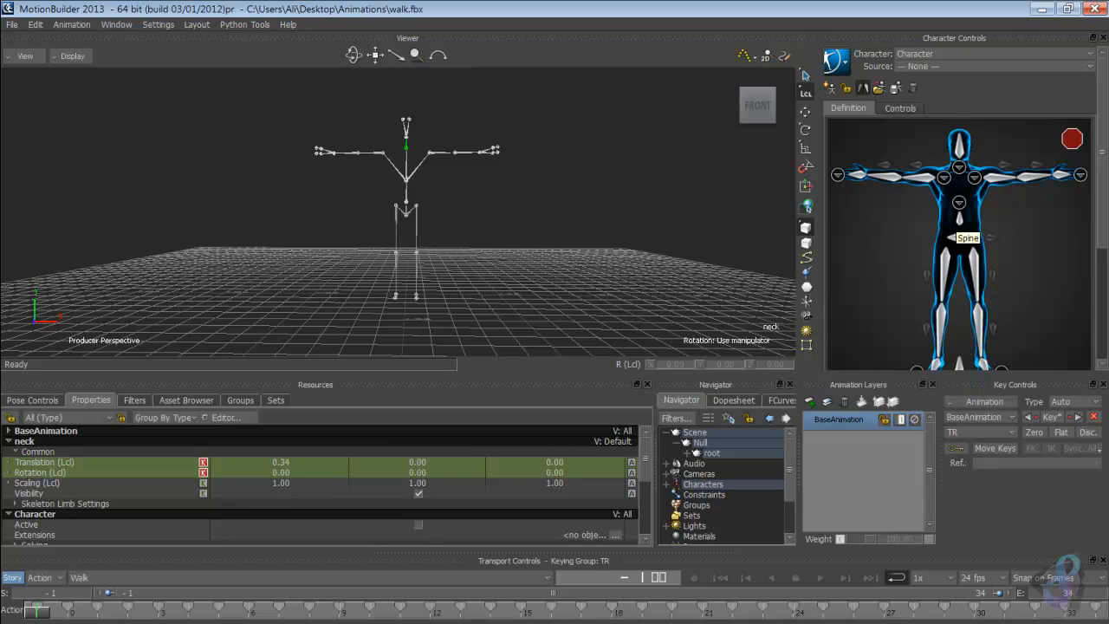
Step: Assign the skeleton's root bone to the hips slot of the character definition
click(958, 239)
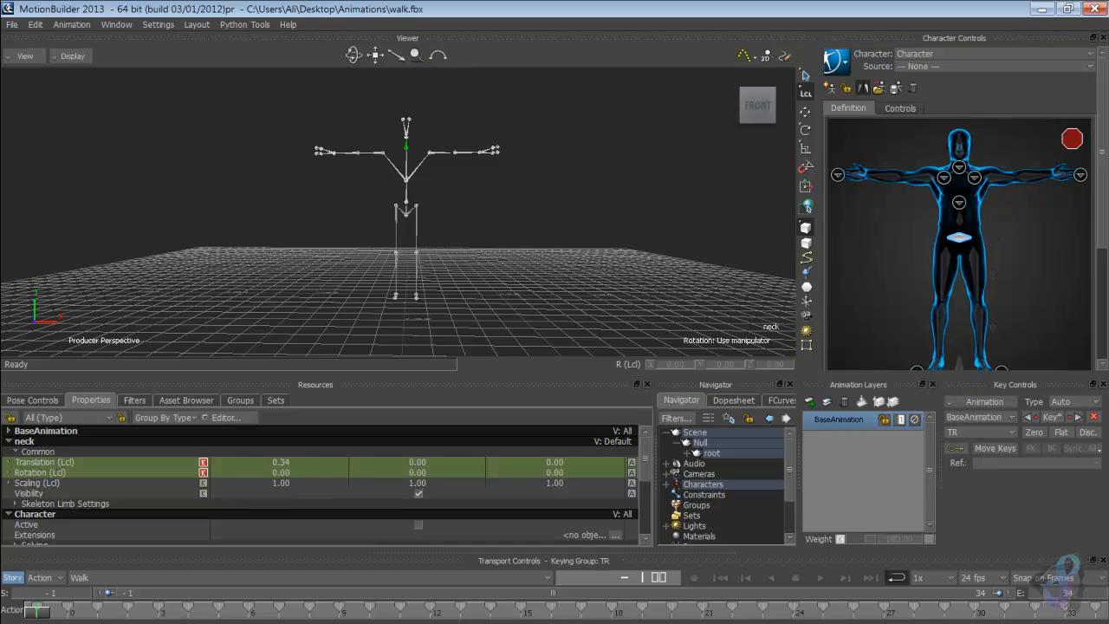
click(406, 213)
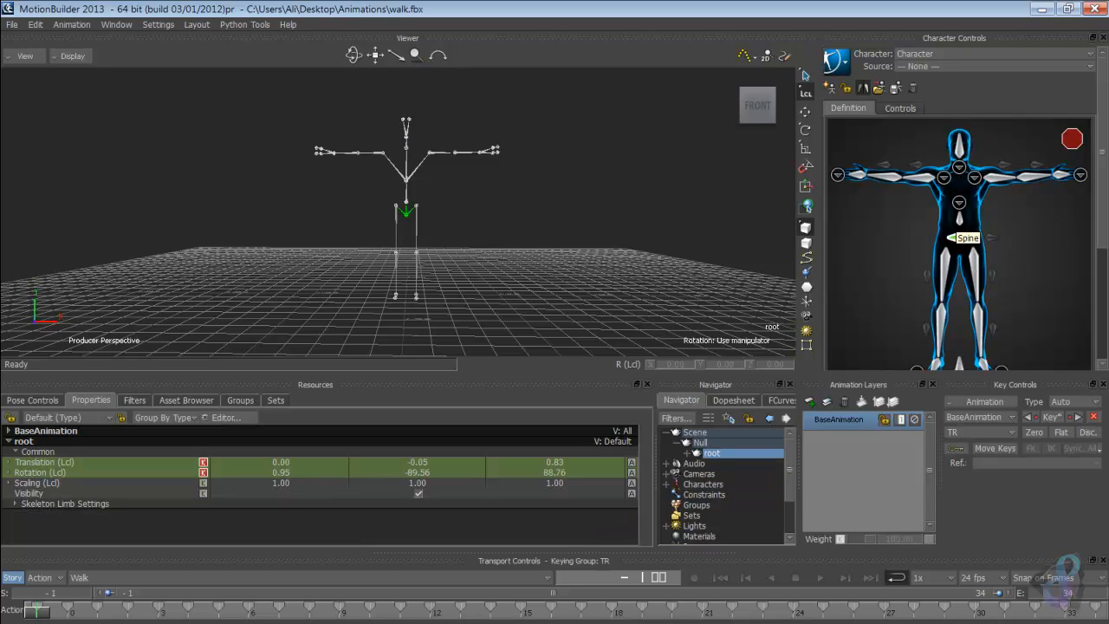
Step: Assign the spine bone to the Spine slot and spine_2 to the Spine1 slot of the character definition
double_click(959, 220)
click(406, 201)
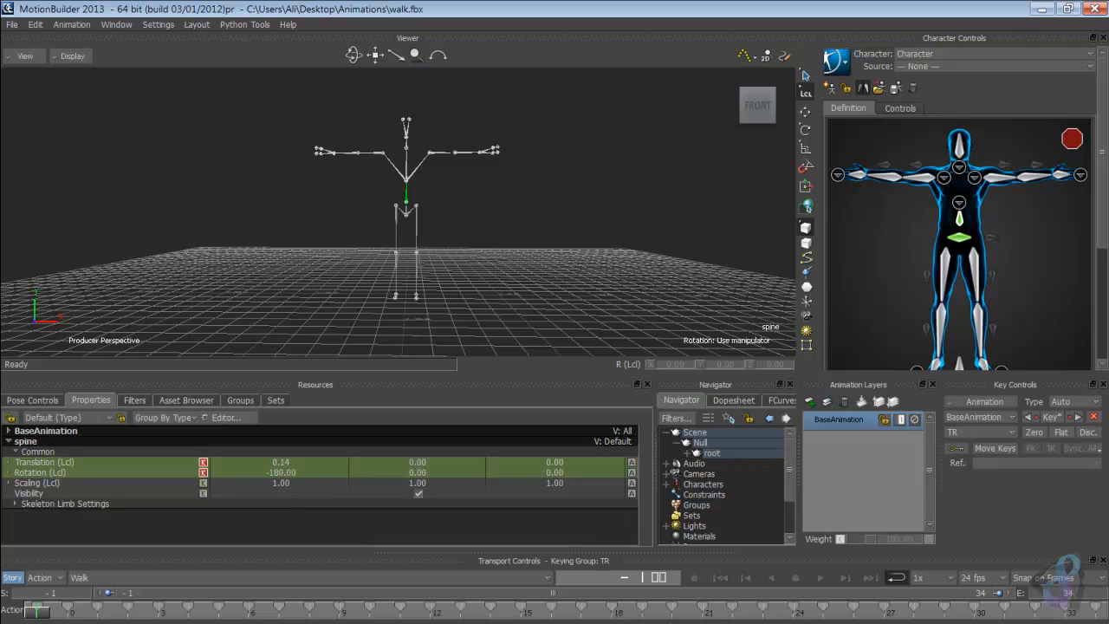
click(958, 202)
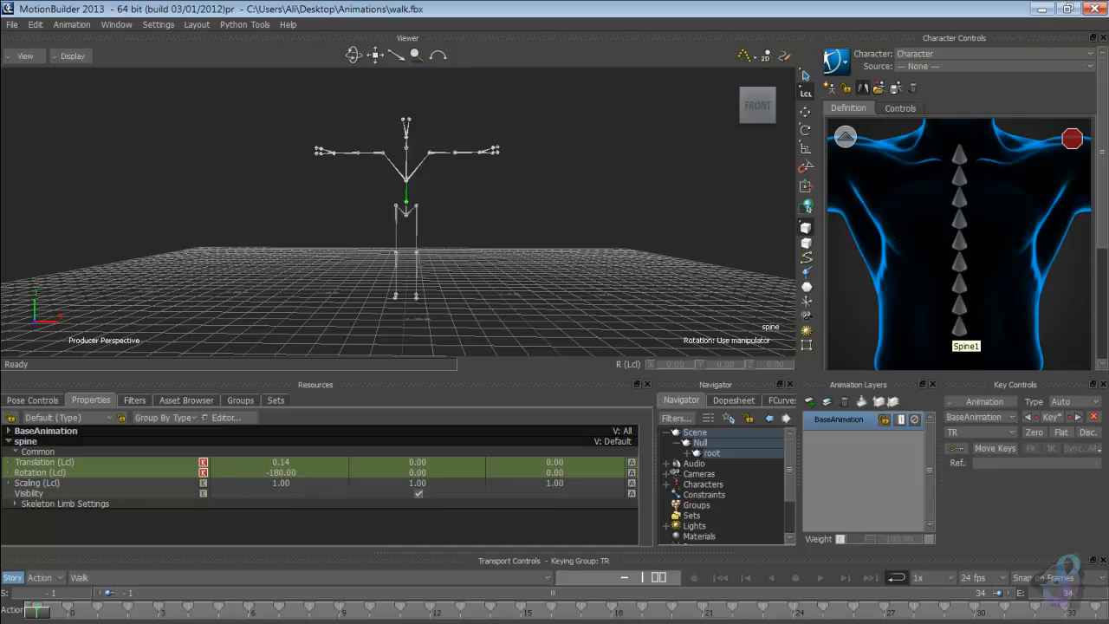
double_click(959, 326)
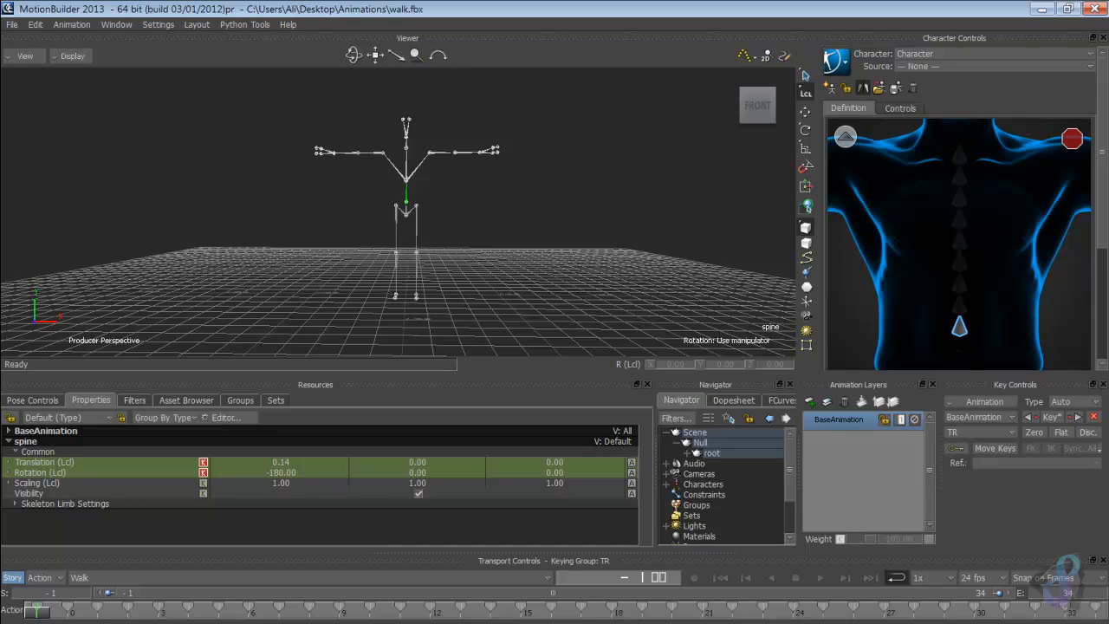
click(424, 192)
click(407, 179)
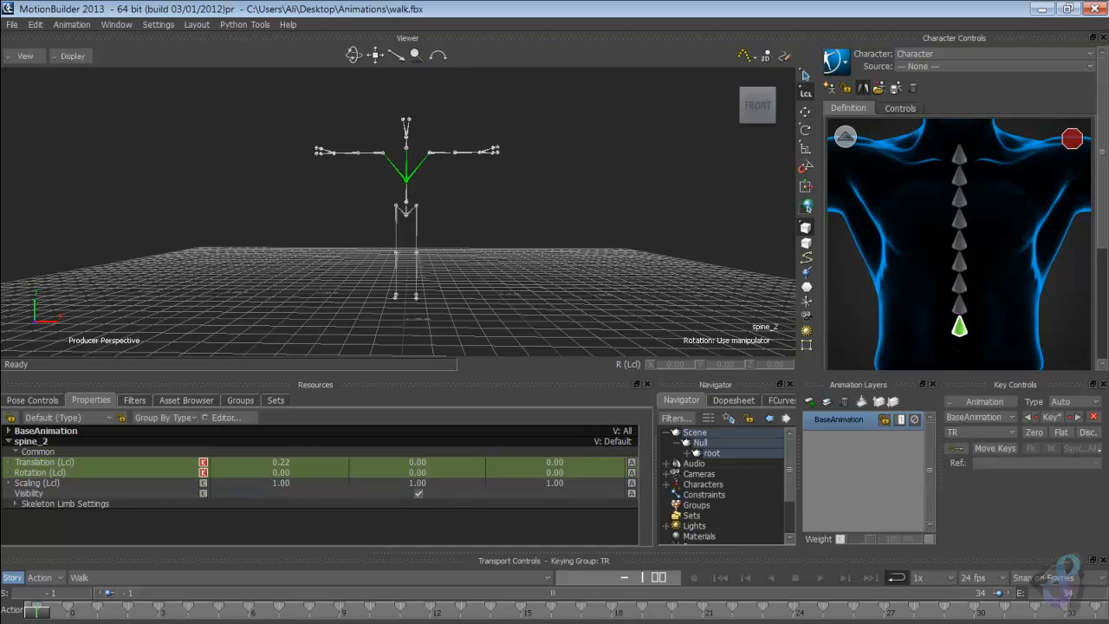
click(844, 137)
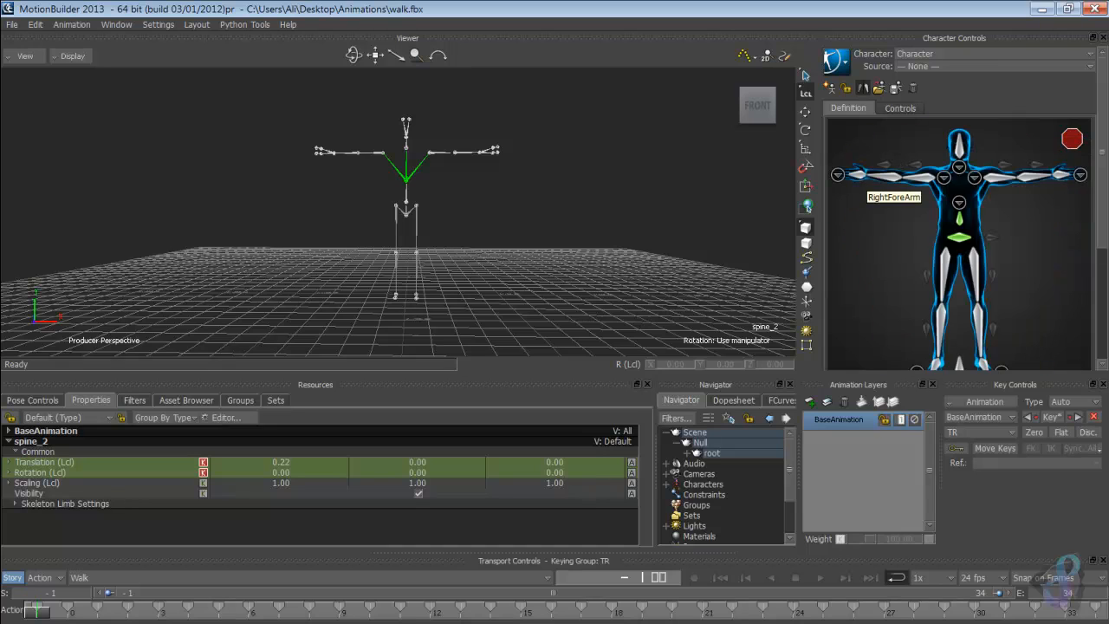
Step: Map arm_L, elbow_L and hand_L to the left arm, forearm and hand slots of the character definition
double_click(998, 178)
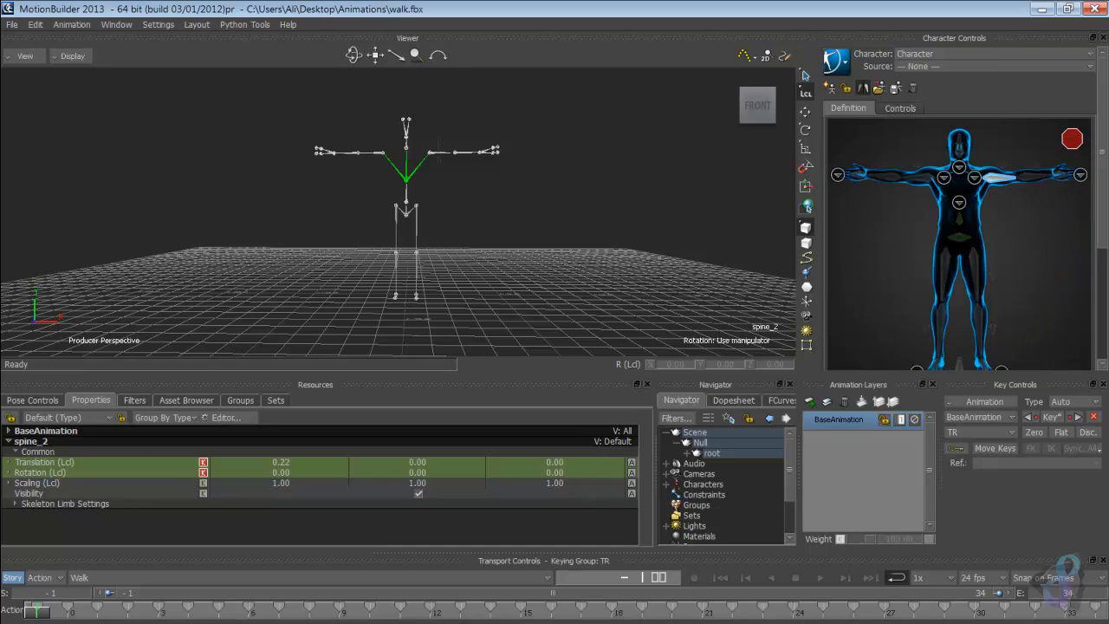
click(439, 152)
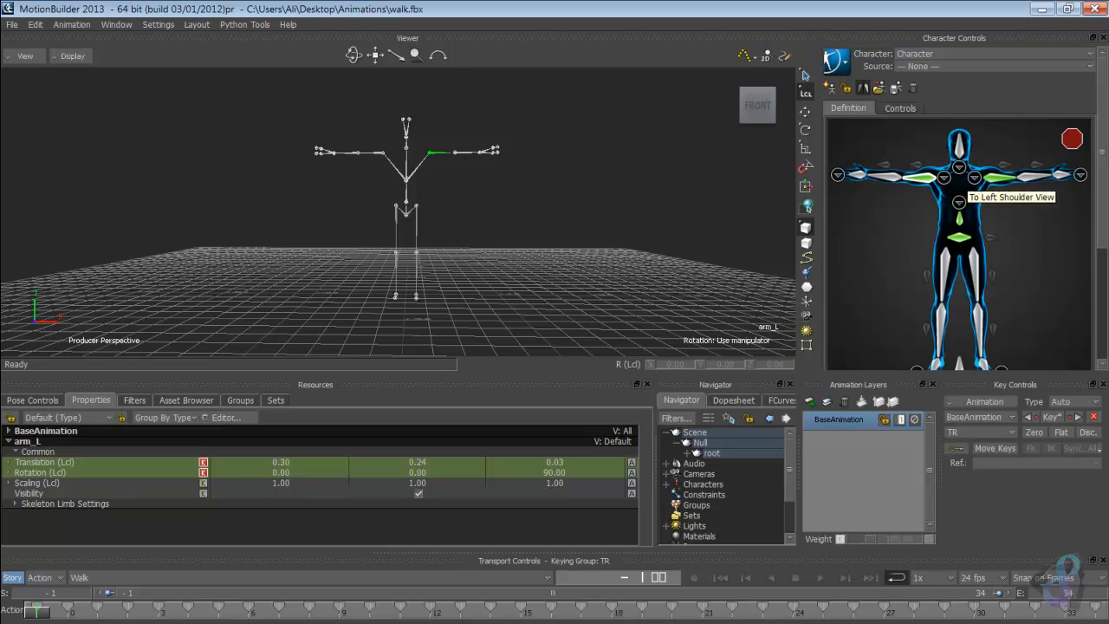
double_click(1028, 176)
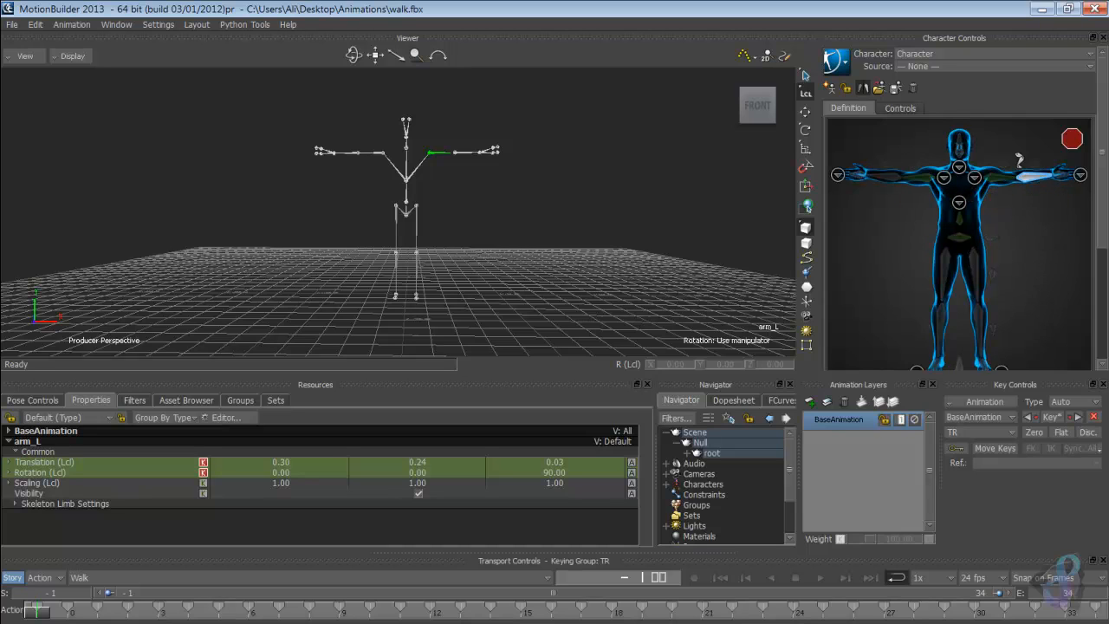
click(464, 152)
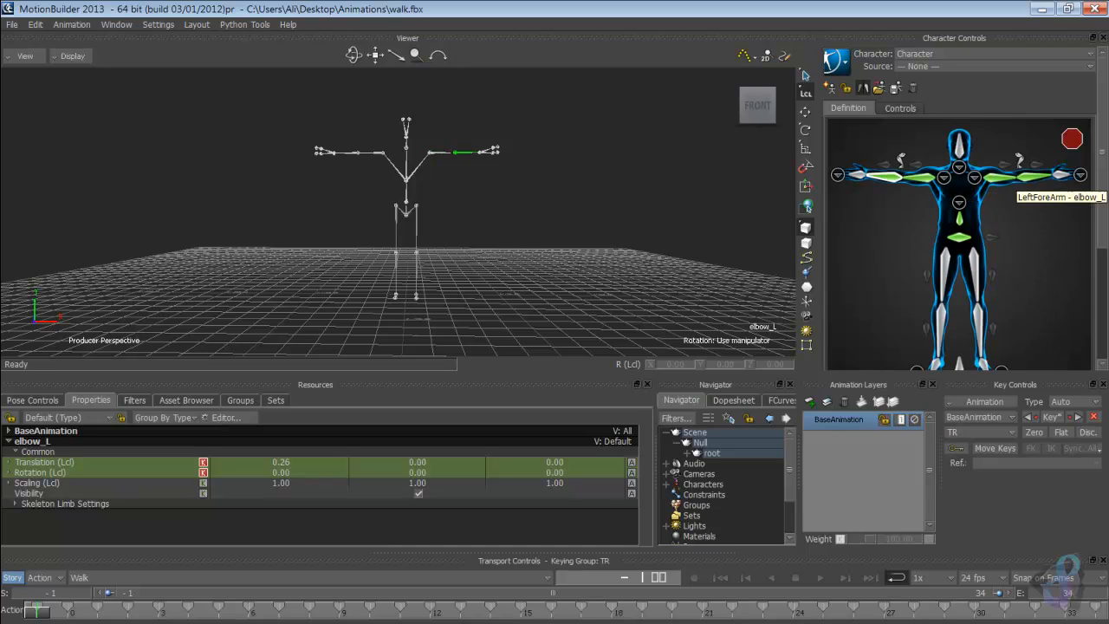
double_click(1061, 175)
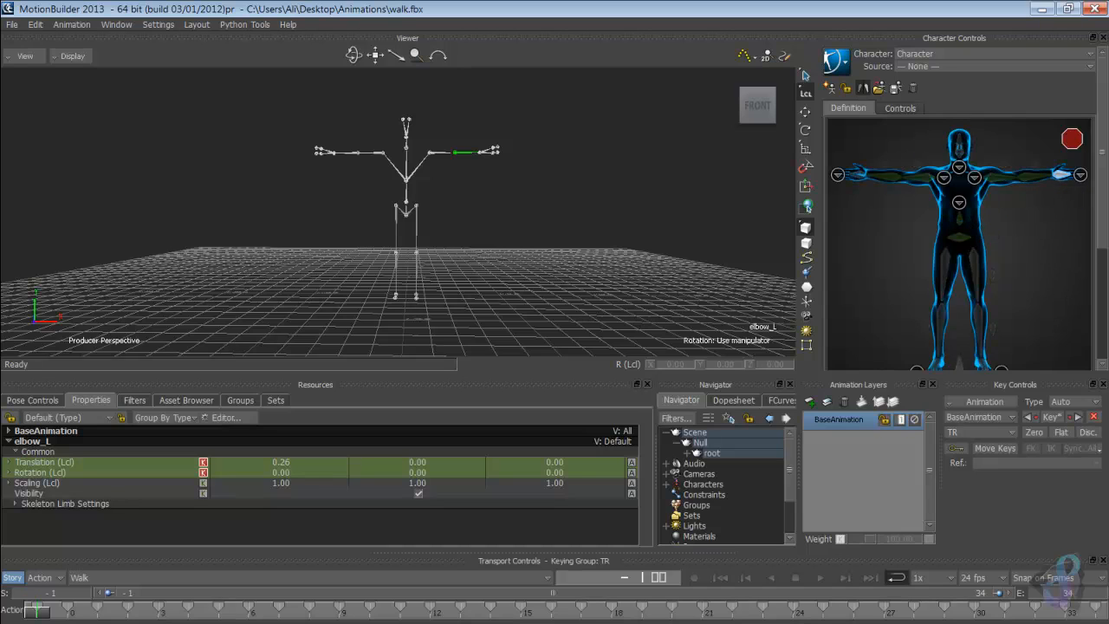
click(485, 151)
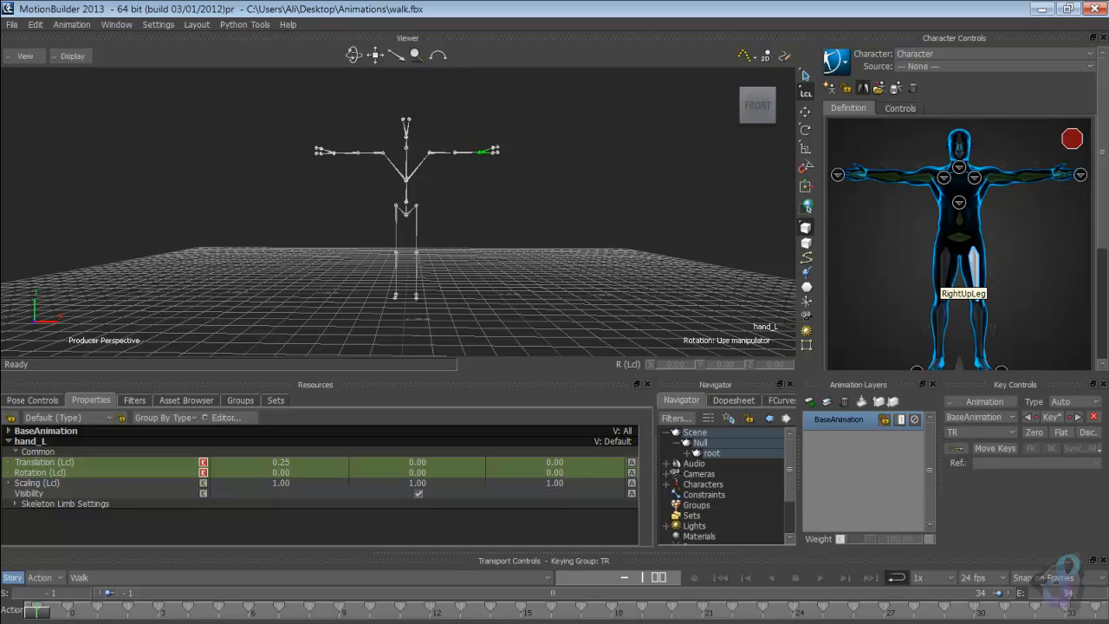
Step: Map hips_L, knee_L and ankle_L to the left upper leg, lower leg and foot slots of the character definition
click(416, 228)
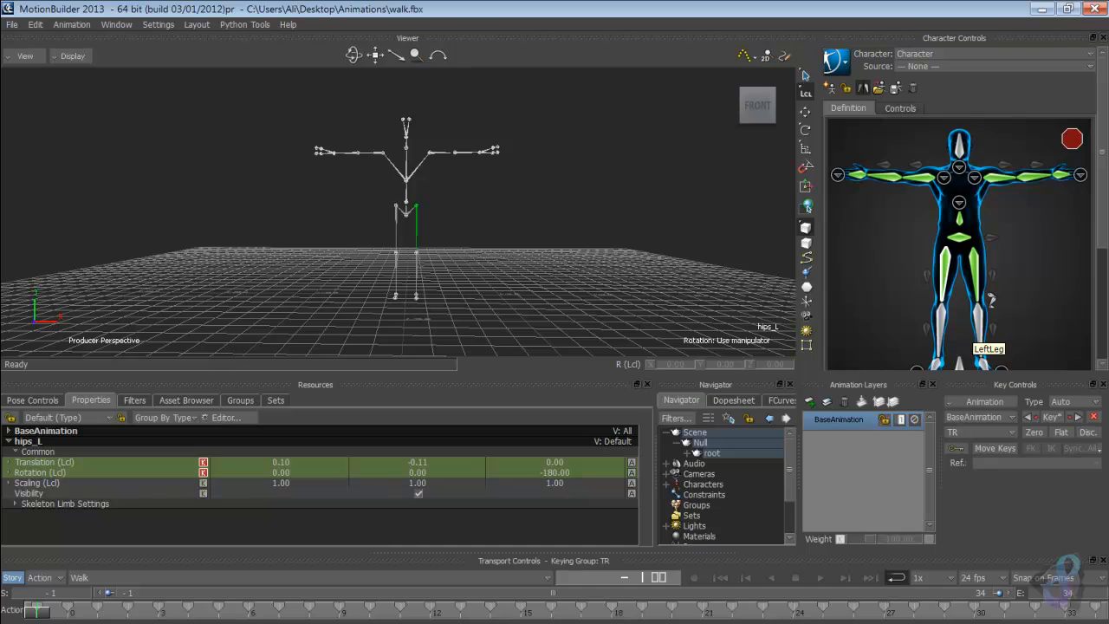
double_click(976, 322)
click(416, 273)
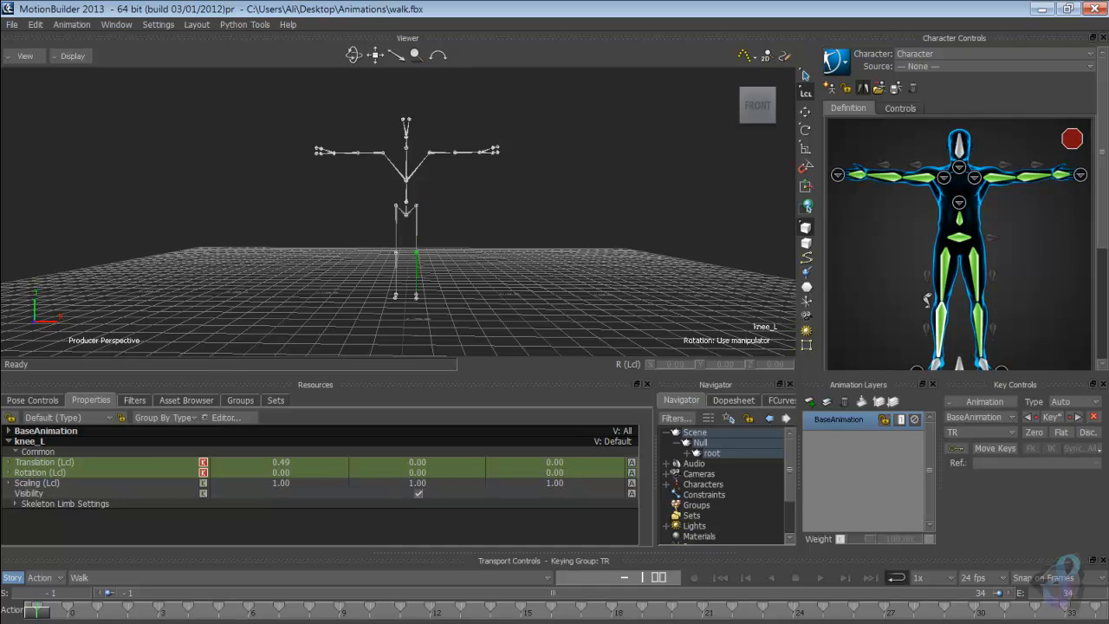
ctrl+shift+drag(416, 274, 346, 303)
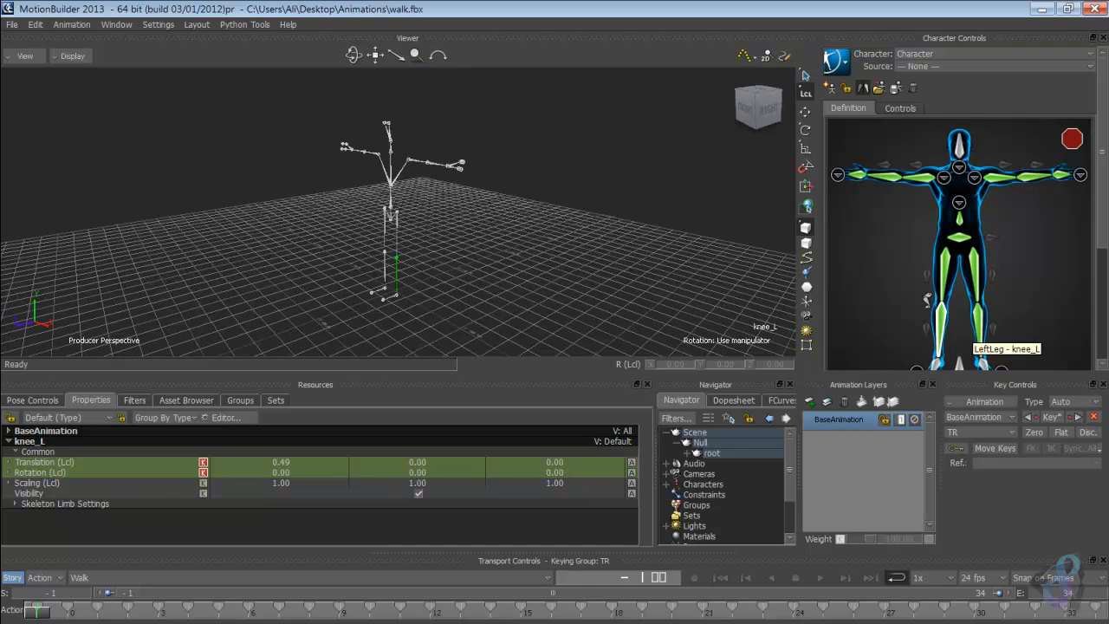
double_click(981, 362)
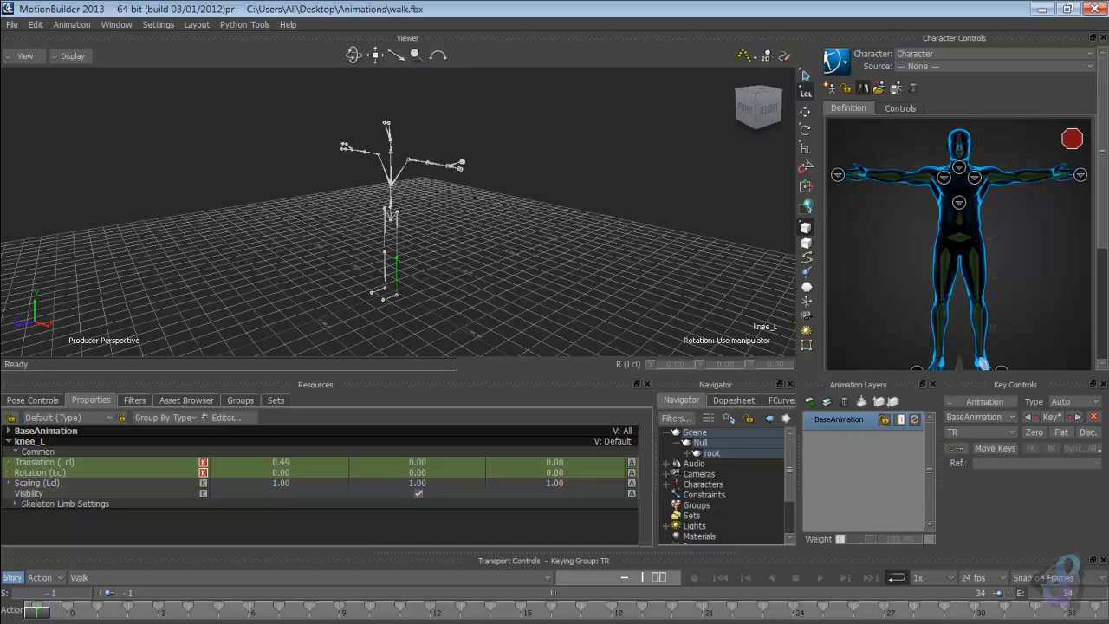
click(396, 295)
ctrl+shift+drag(396, 295, 485, 282)
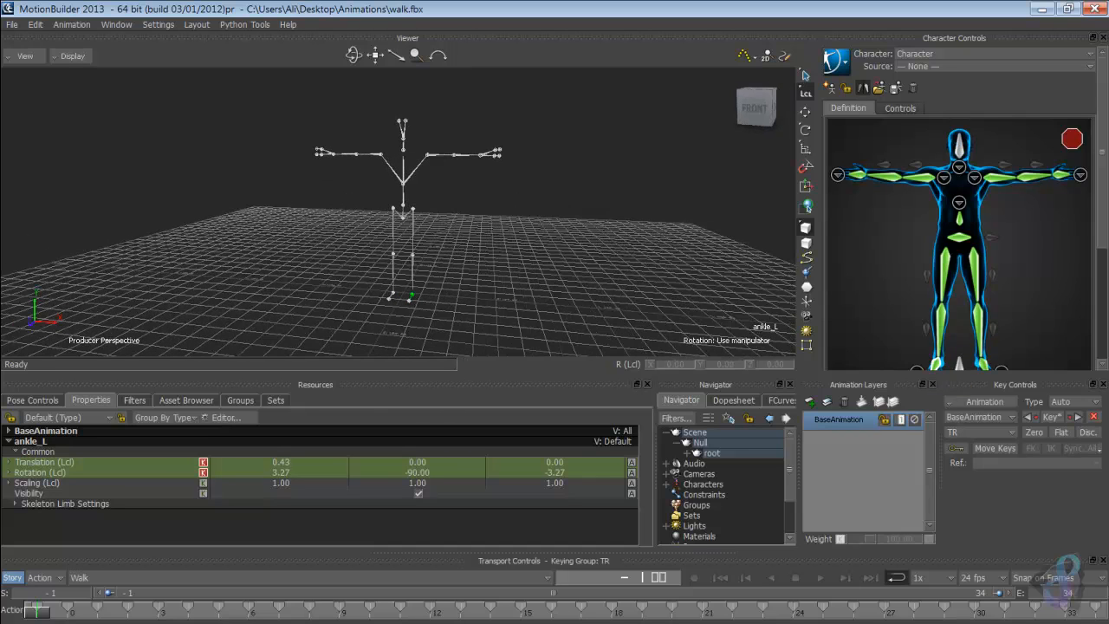
Step: Assign the neck bone to the Neck slot and the head bone to the Head slot of the character definition
click(959, 169)
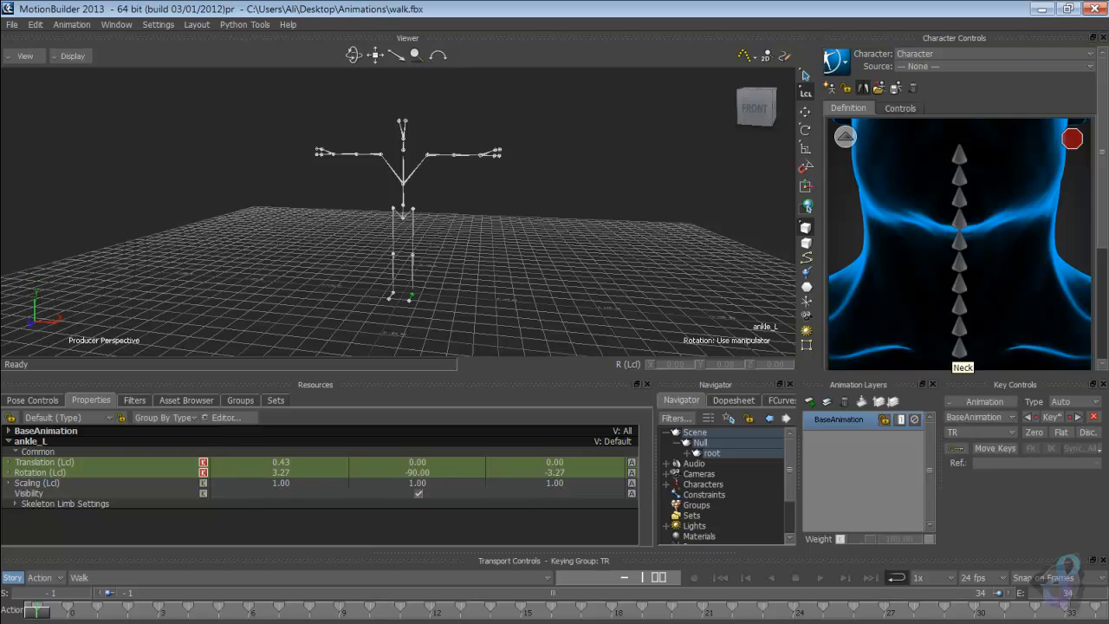
click(403, 149)
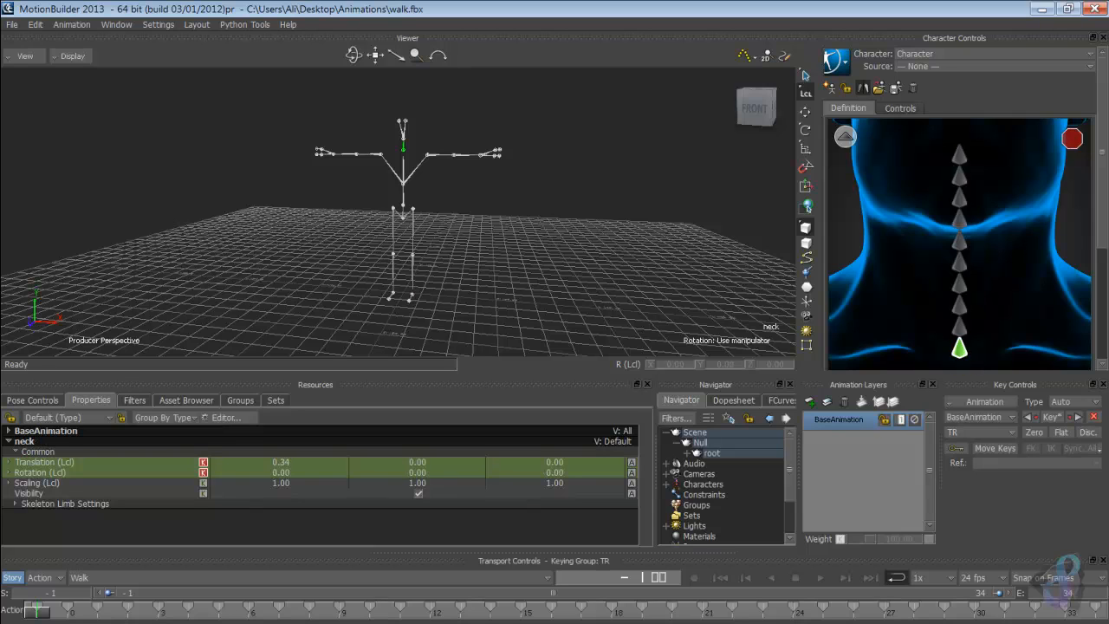
click(845, 136)
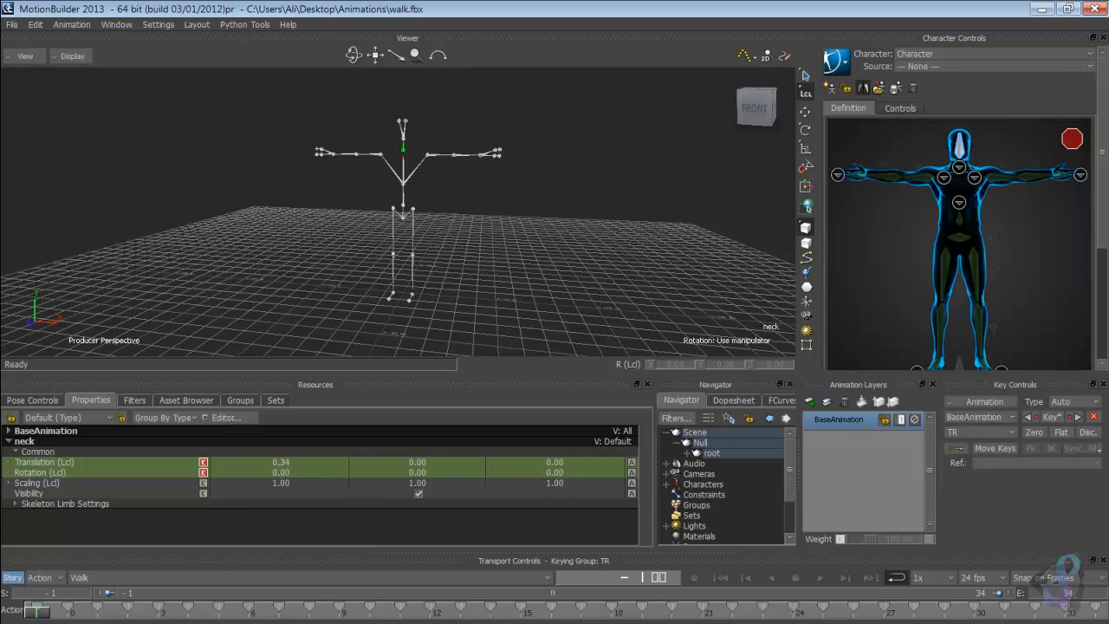
click(403, 137)
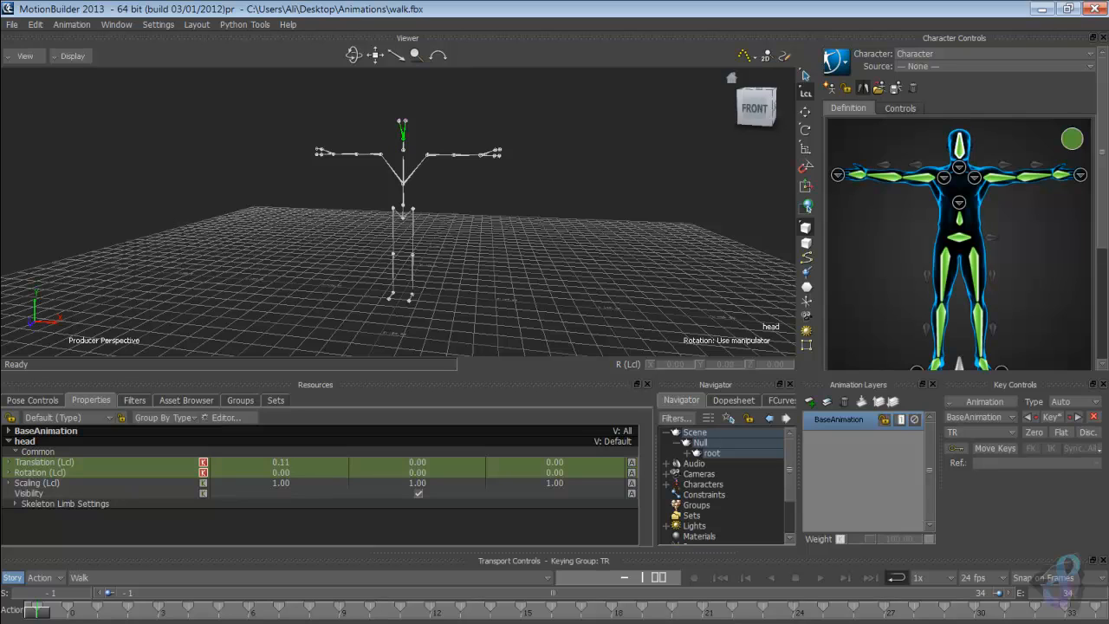
click(829, 87)
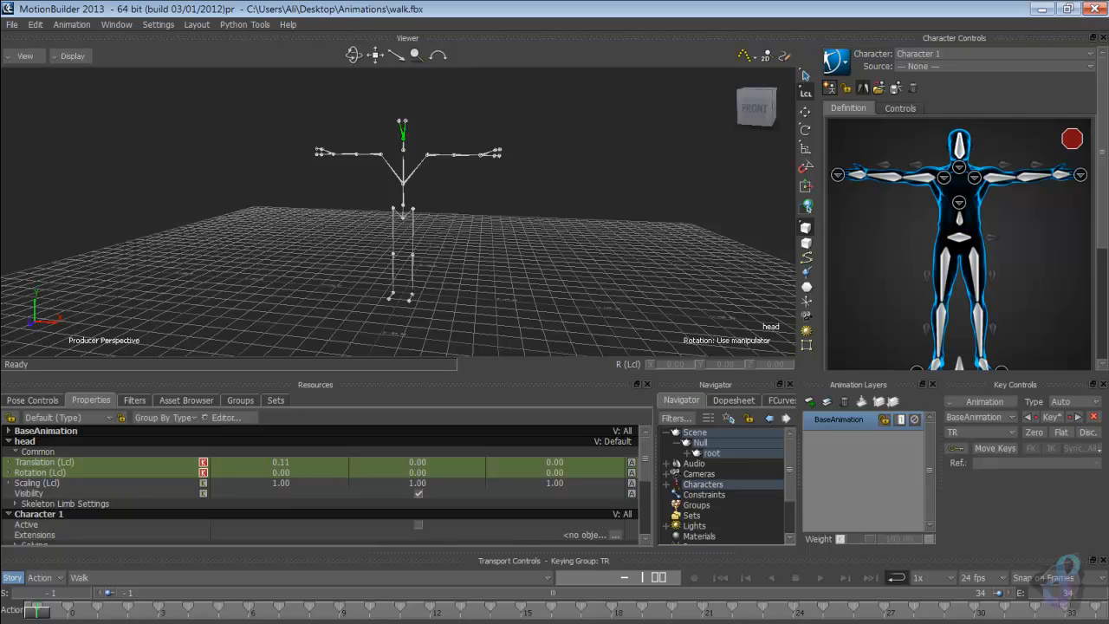
click(987, 54)
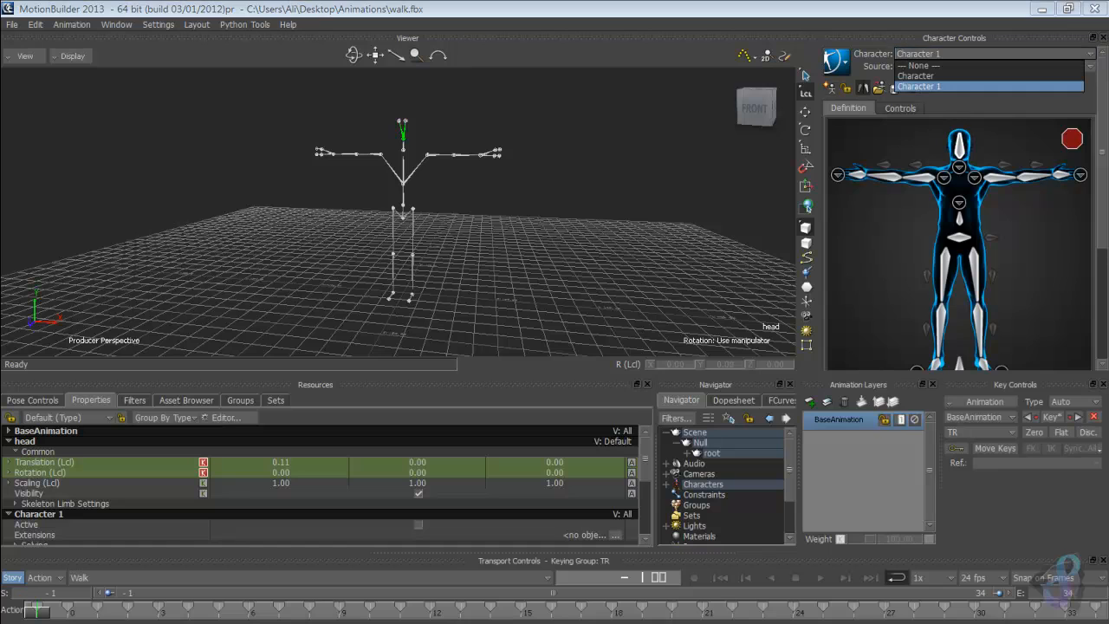
click(987, 87)
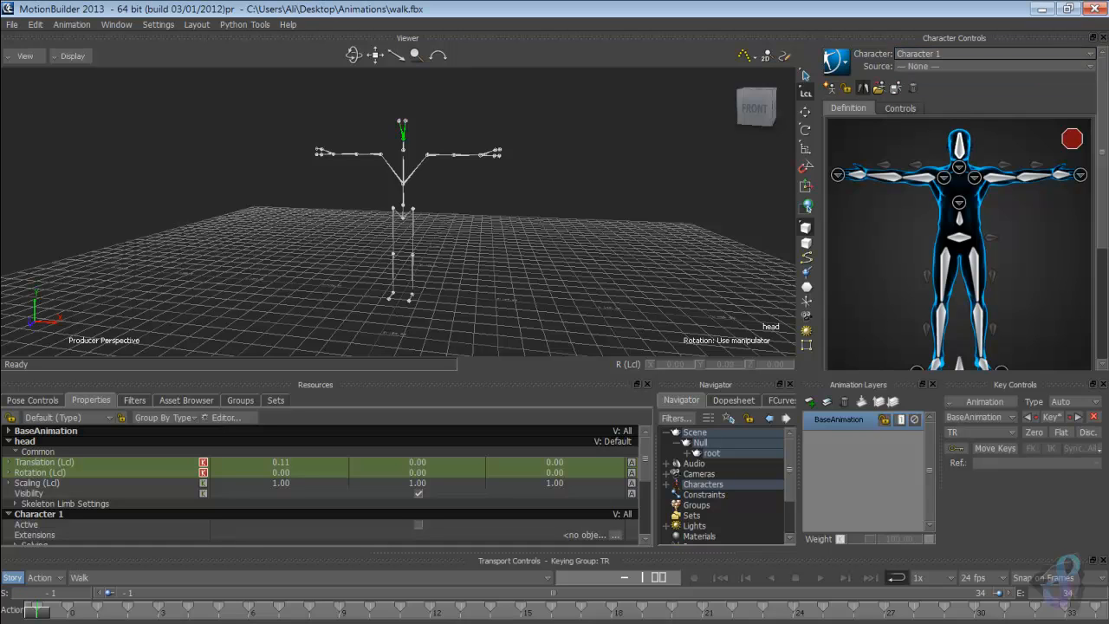
click(913, 88)
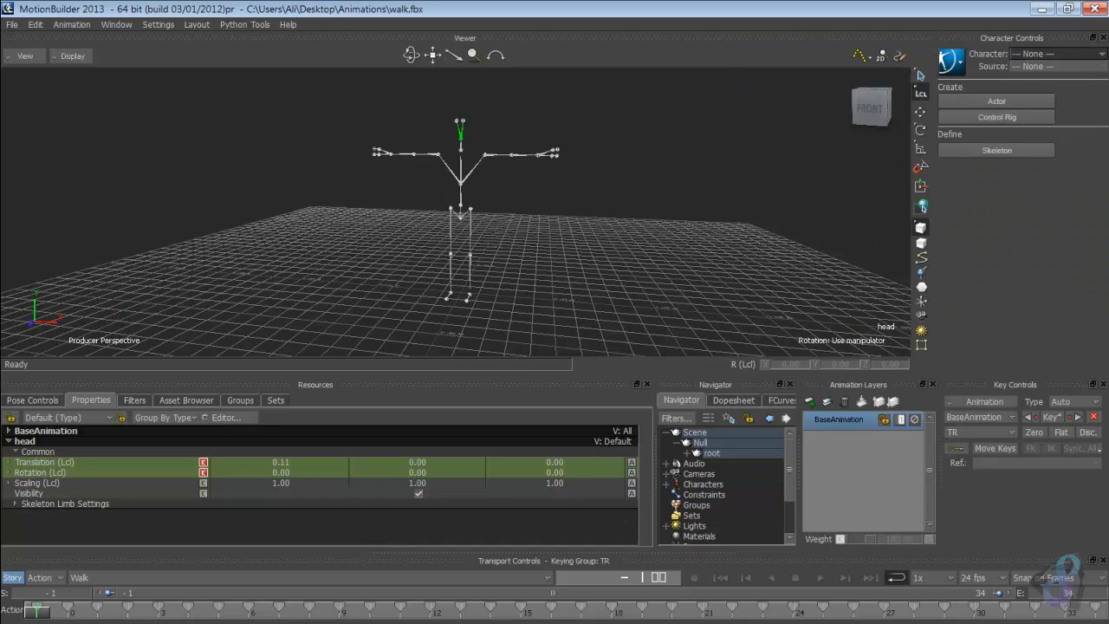
click(1056, 54)
click(1031, 75)
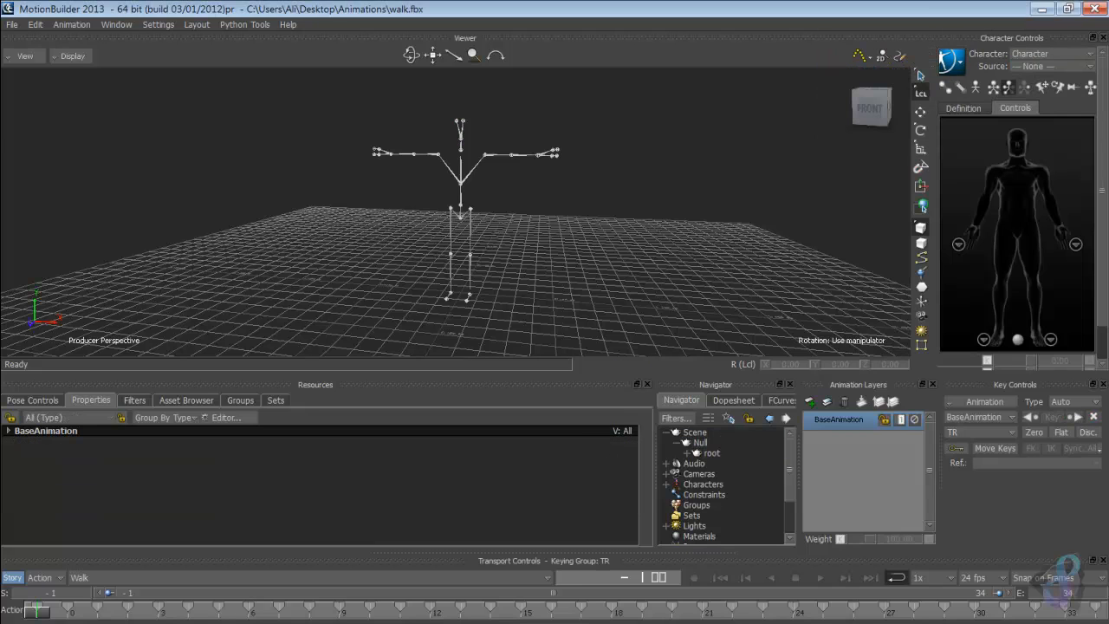
click(963, 109)
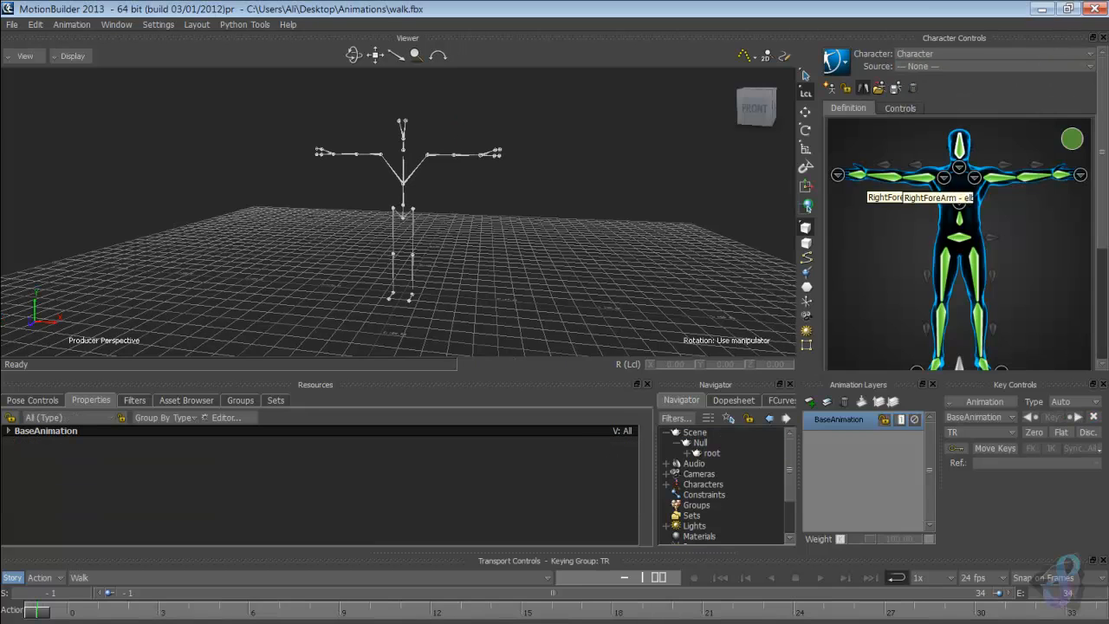
Step: Lock the completed character definition to characterize the skeleton
click(844, 87)
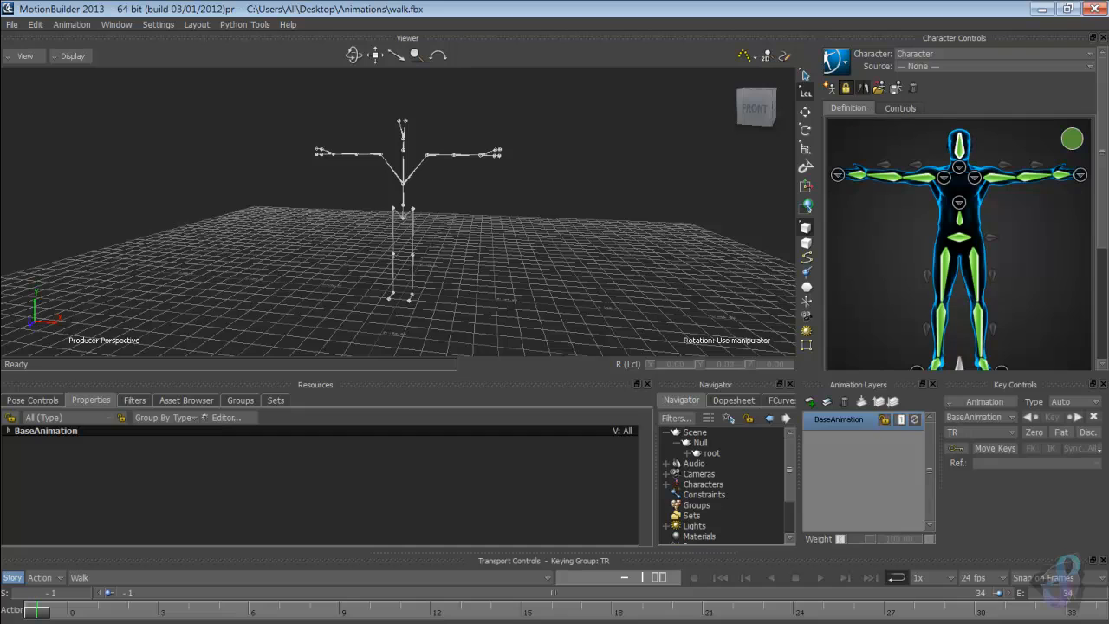
click(487, 362)
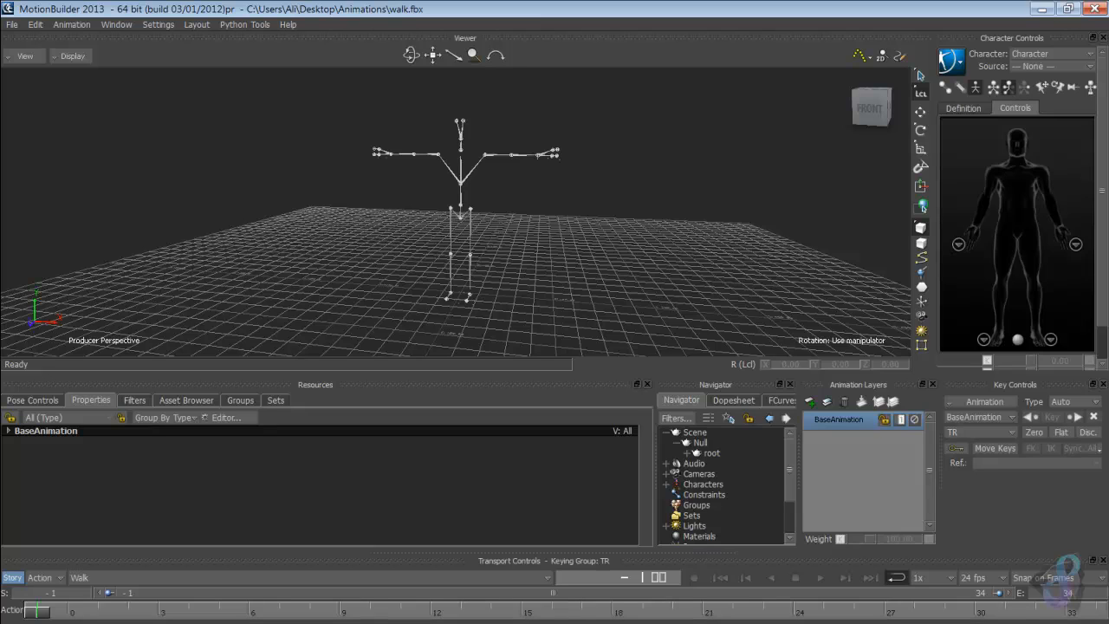
Step: Go through the neck, upper spine and right arm bones to check their translation and rotation keys at frame -1
click(461, 150)
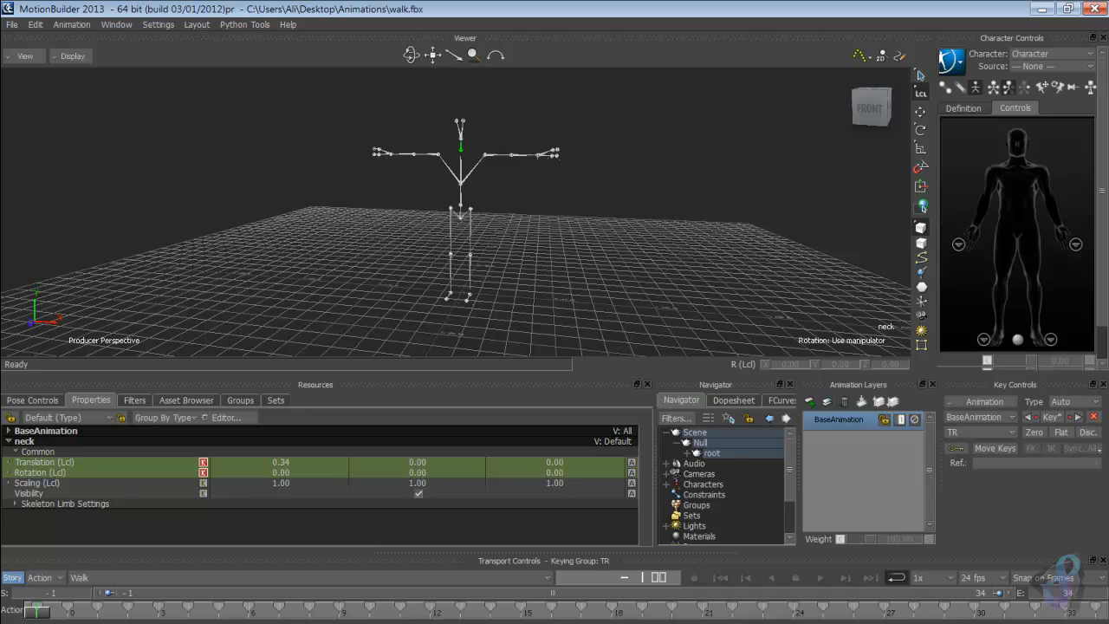
key(Page_Down)
key(Page_Up)
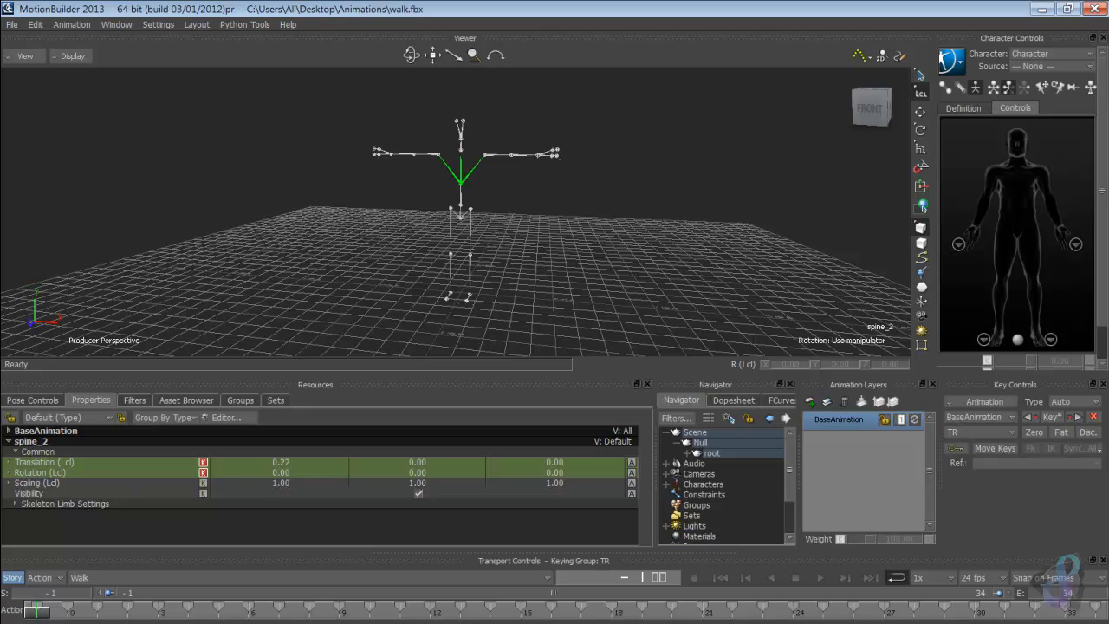
key(Page_Down)
key(Page_Down)
key(Page_Down)
click(428, 155)
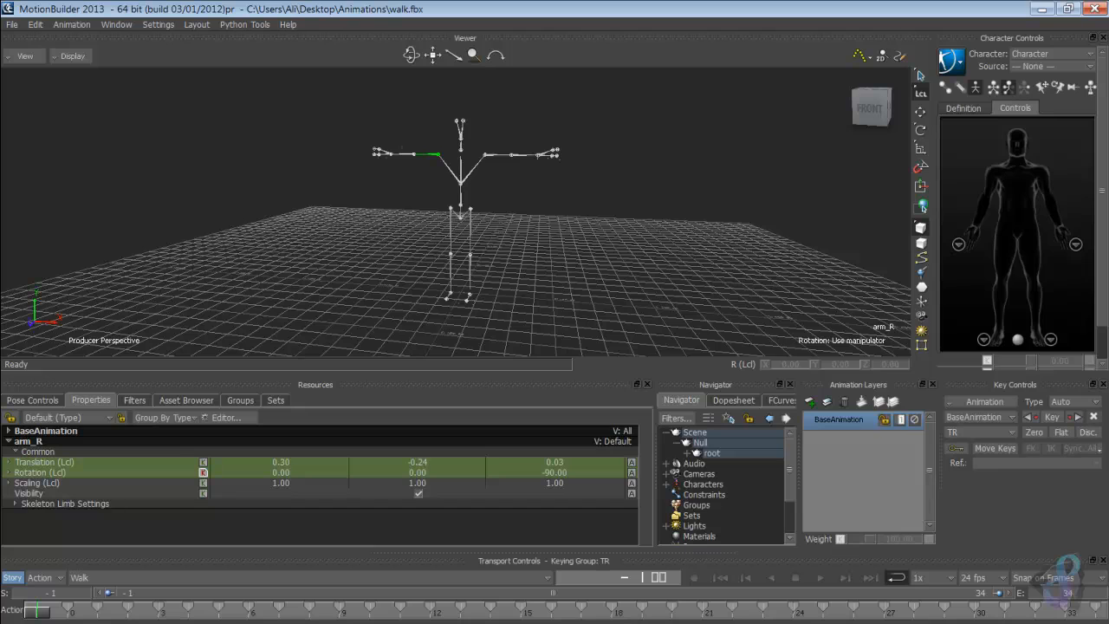
key(shift+d)
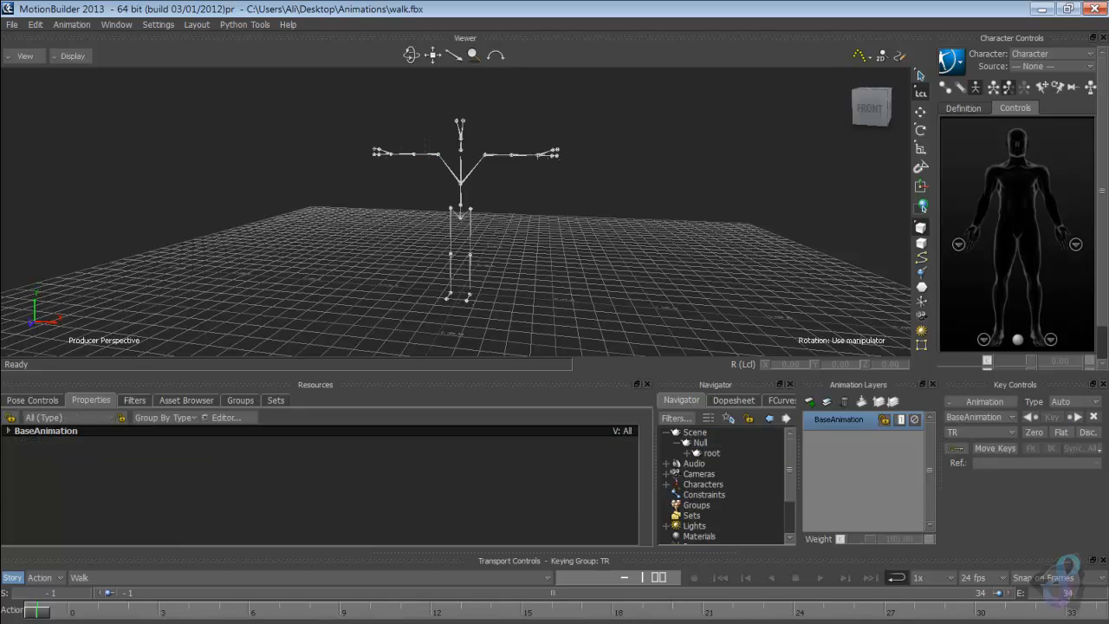
Step: Key the translation and rotation of arm_R, elbow_R and hand_R at frame -1
click(427, 154)
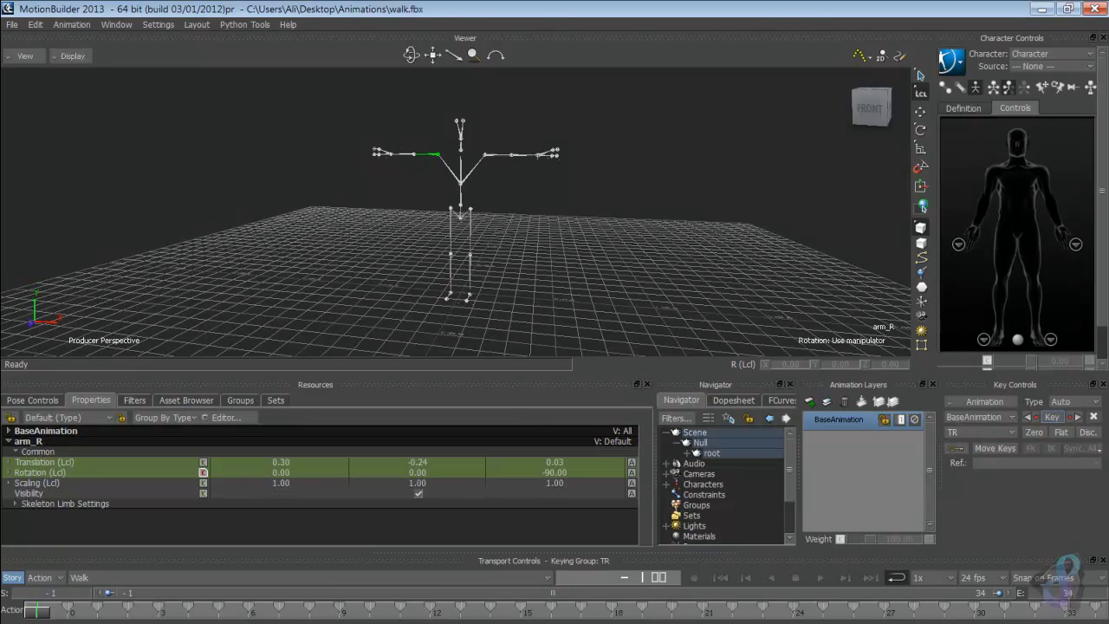
click(1051, 416)
click(402, 154)
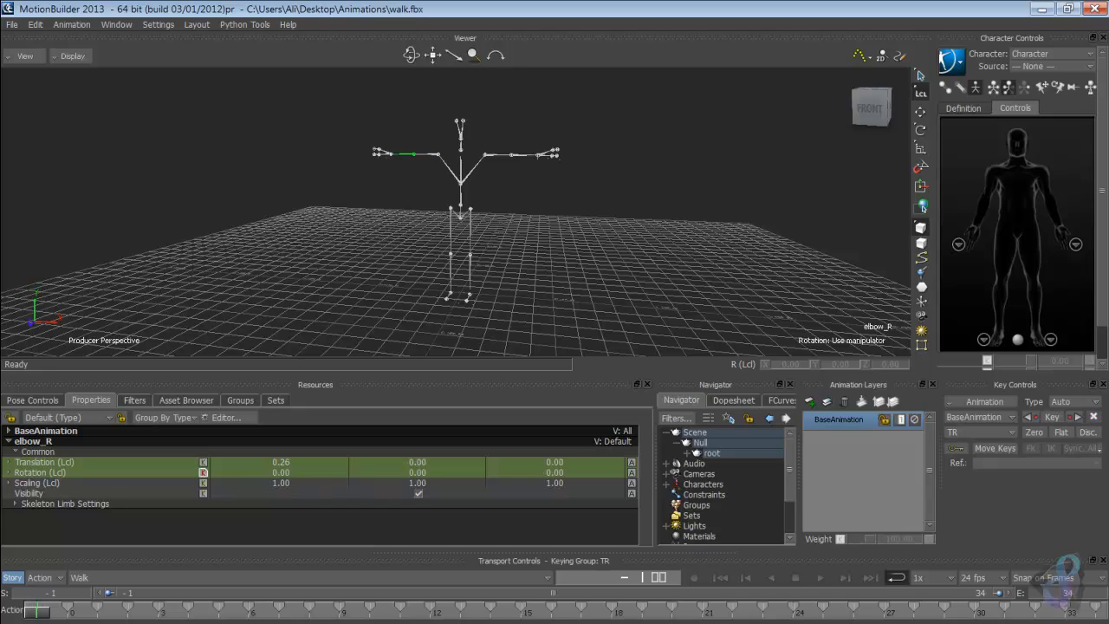
click(1051, 416)
click(384, 153)
click(1052, 417)
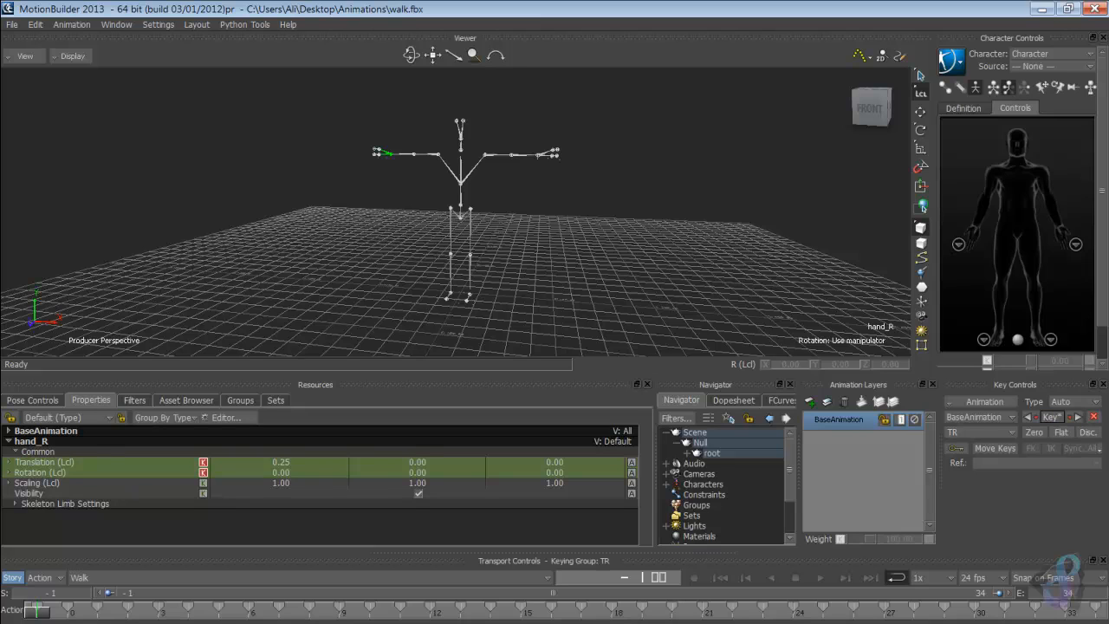
Step: Rename the skeleton's top-level Null object in the scene hierarchy as Source
mouse_move(37, 611)
mouse_down()
mouse_move(792, 611)
mouse_move(37, 611)
mouse_up()
scroll(455, 211, down, 2)
ctrl+shift+drag(485, 199, 451, 227)
click(700, 443)
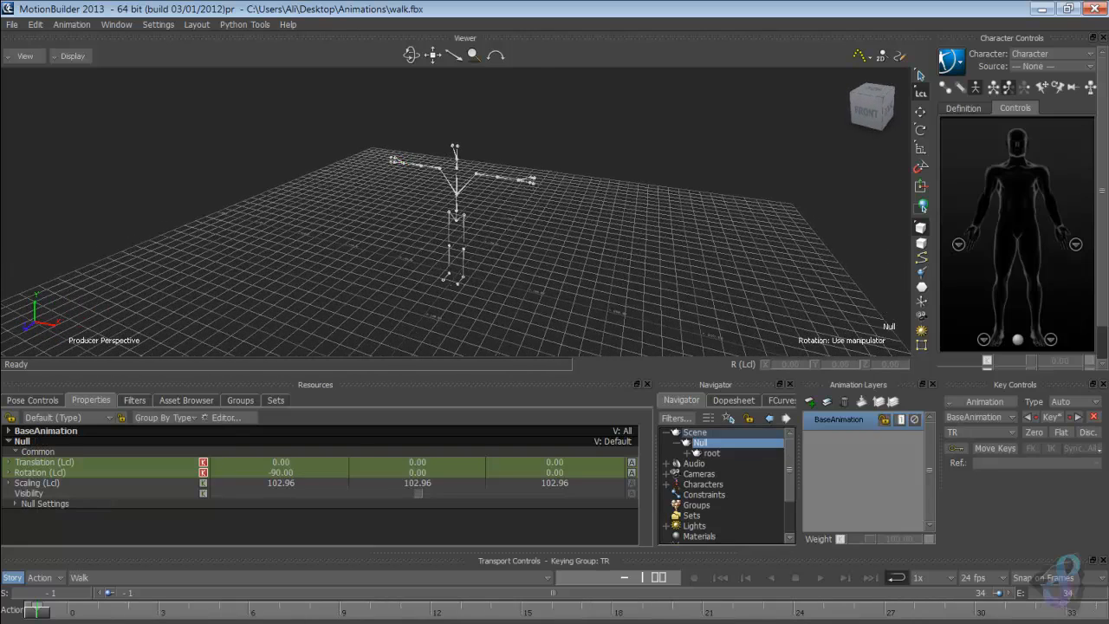
right_click(710, 441)
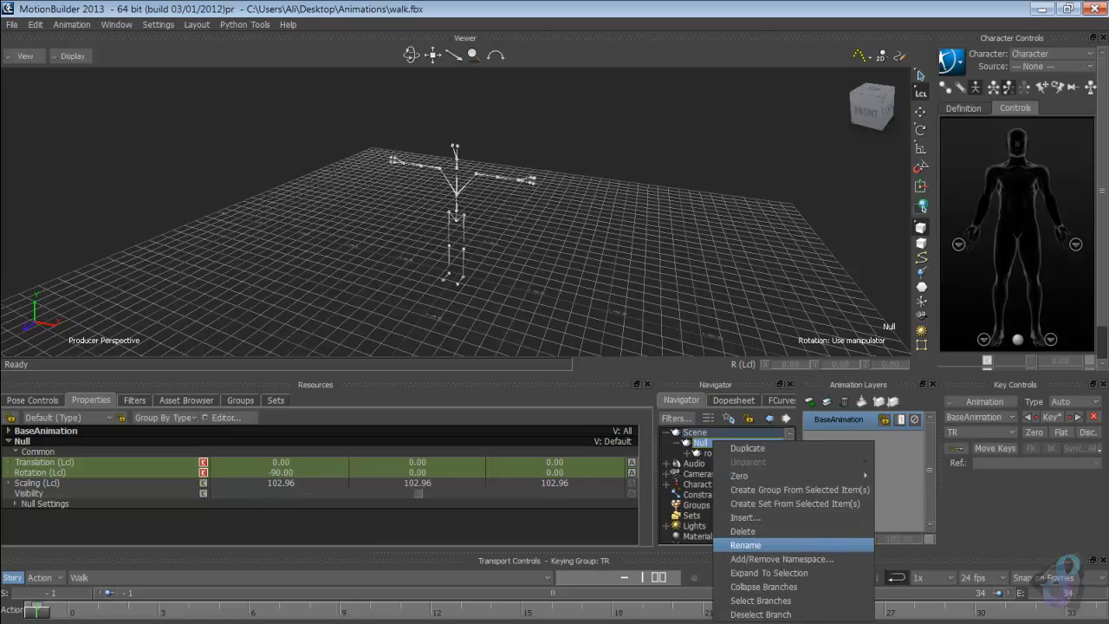
click(745, 544)
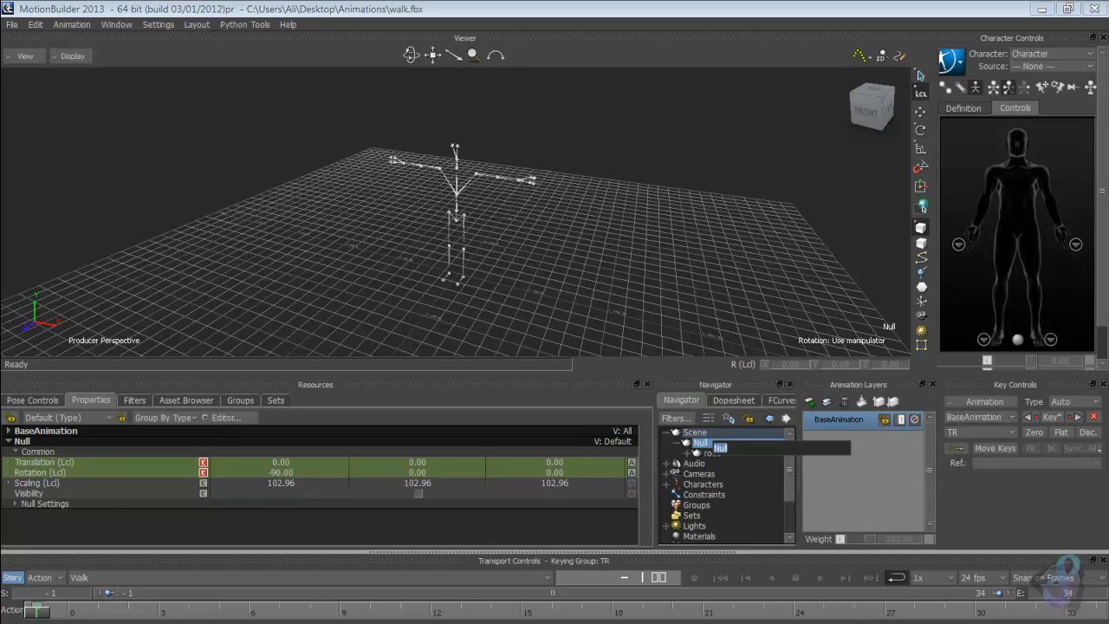
text(Source)
key(Return)
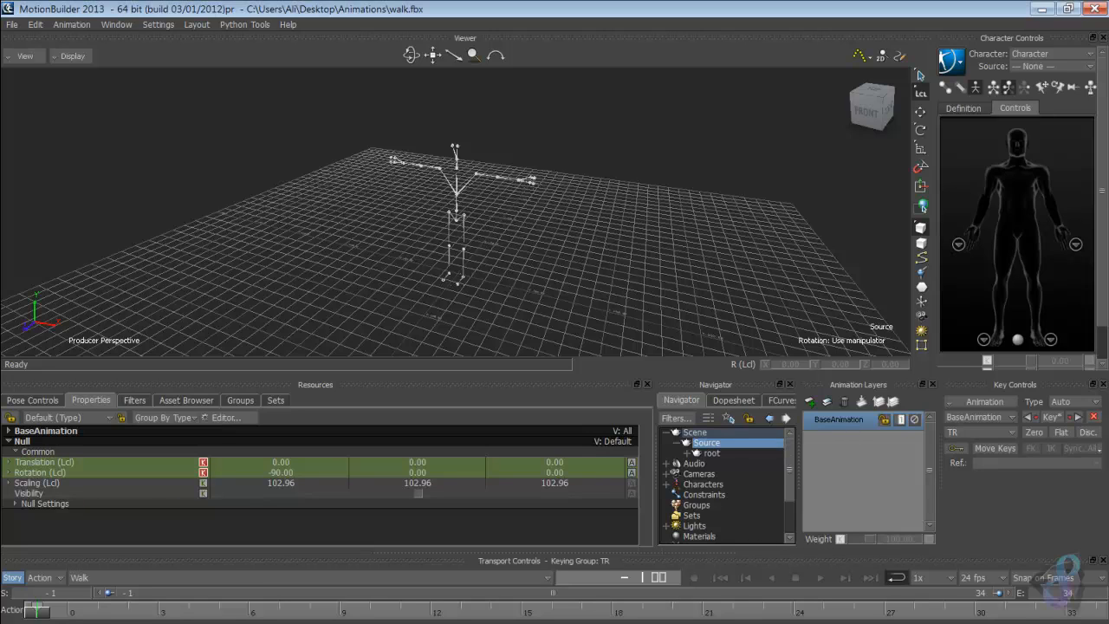
Step: Rename the walk skeleton's character definition as Source CR
click(677, 443)
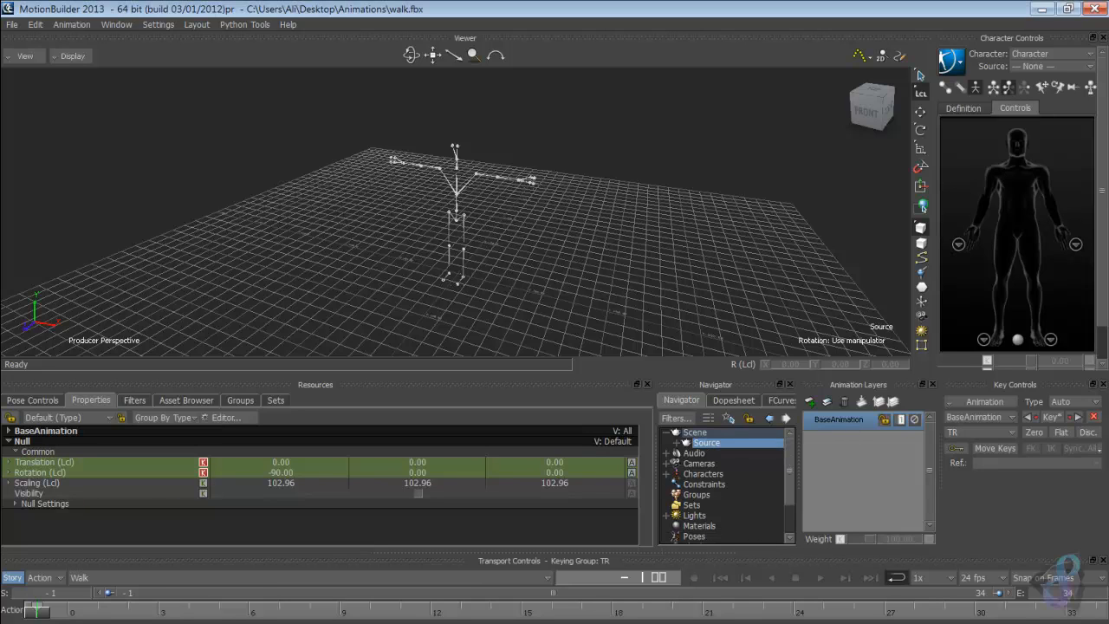
click(666, 473)
click(711, 485)
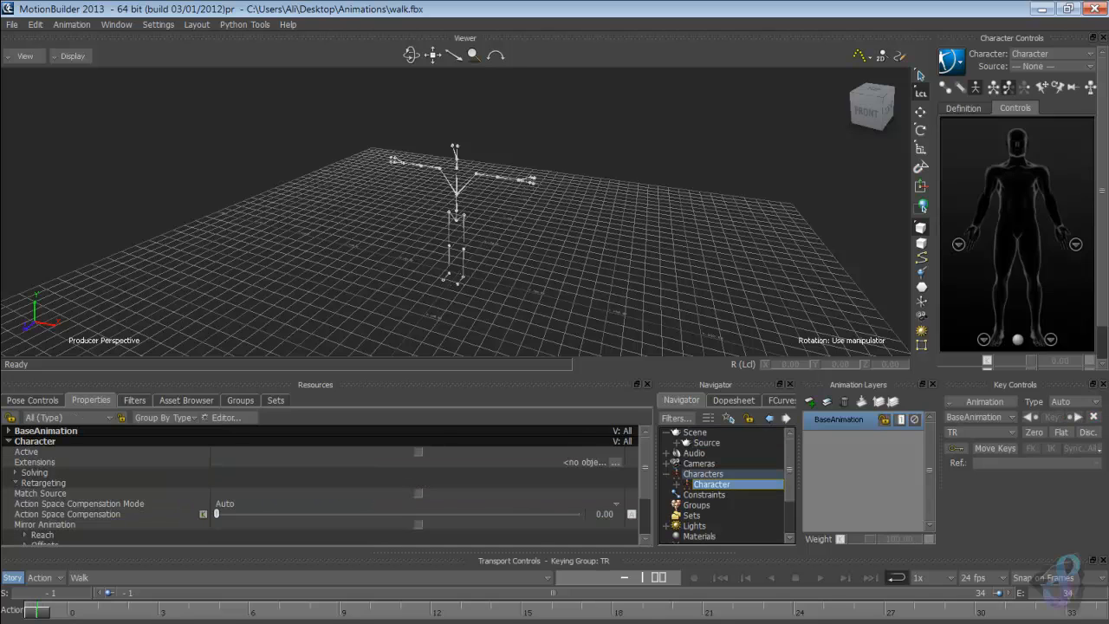
right_click(711, 484)
click(736, 405)
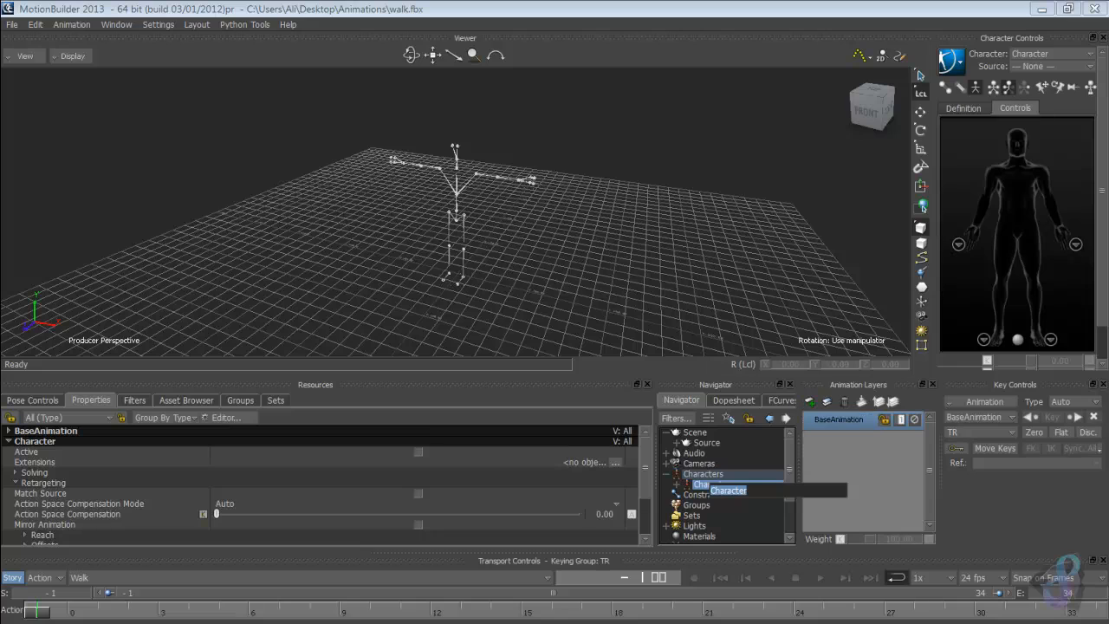
text(Source CR)
key(Return)
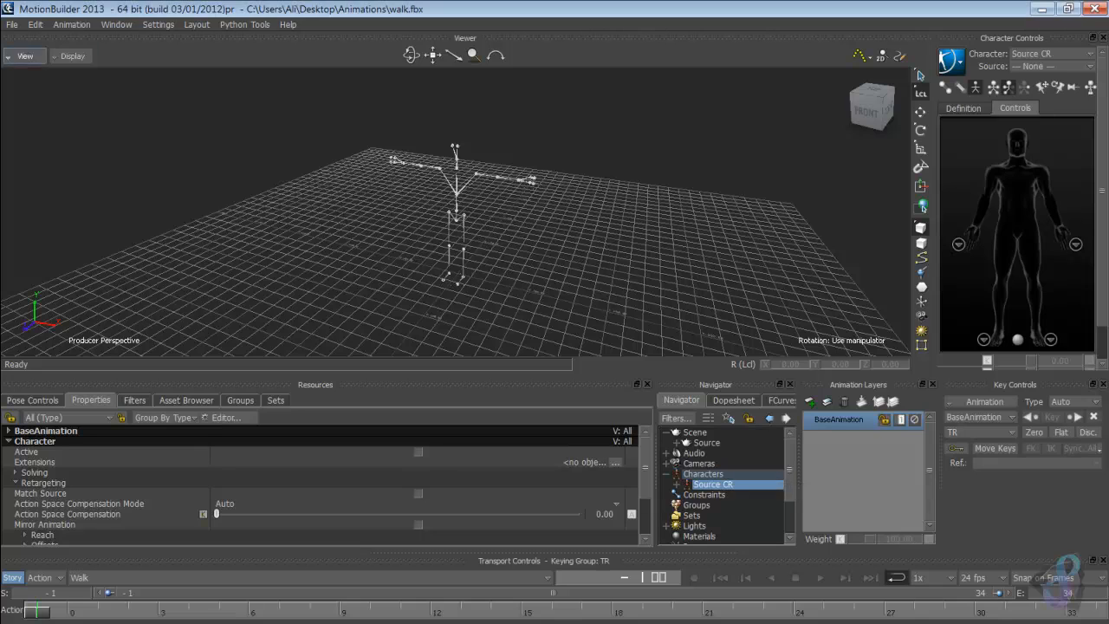
Step: Save walk.fbx and open Manequitte.fbx from the Desktop with its T Pose and Idle 1 takes
click(12, 25)
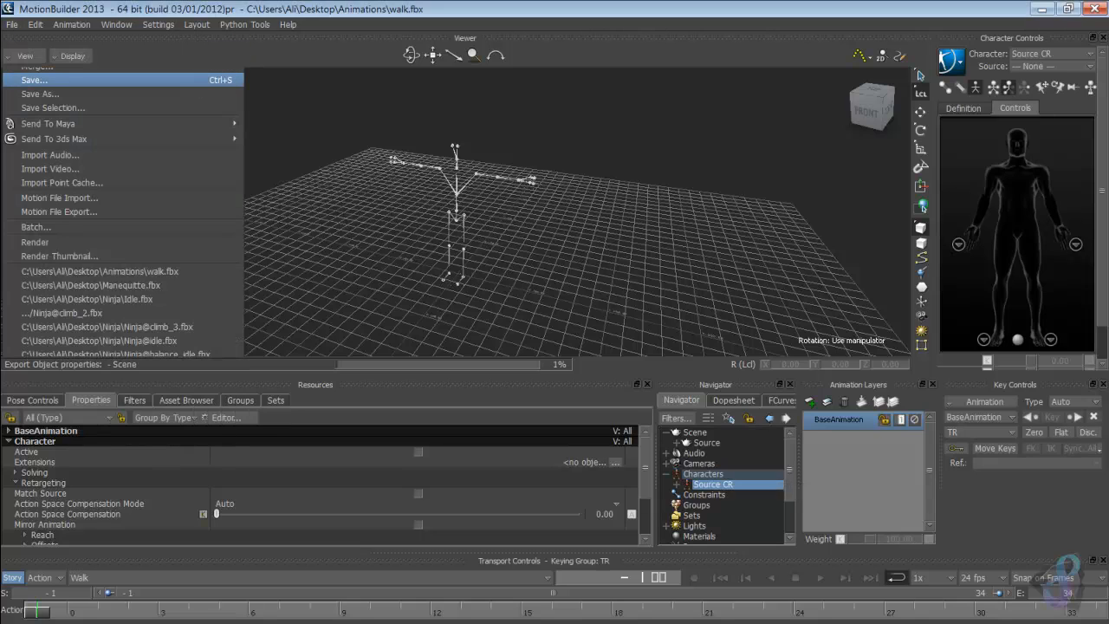
click(35, 80)
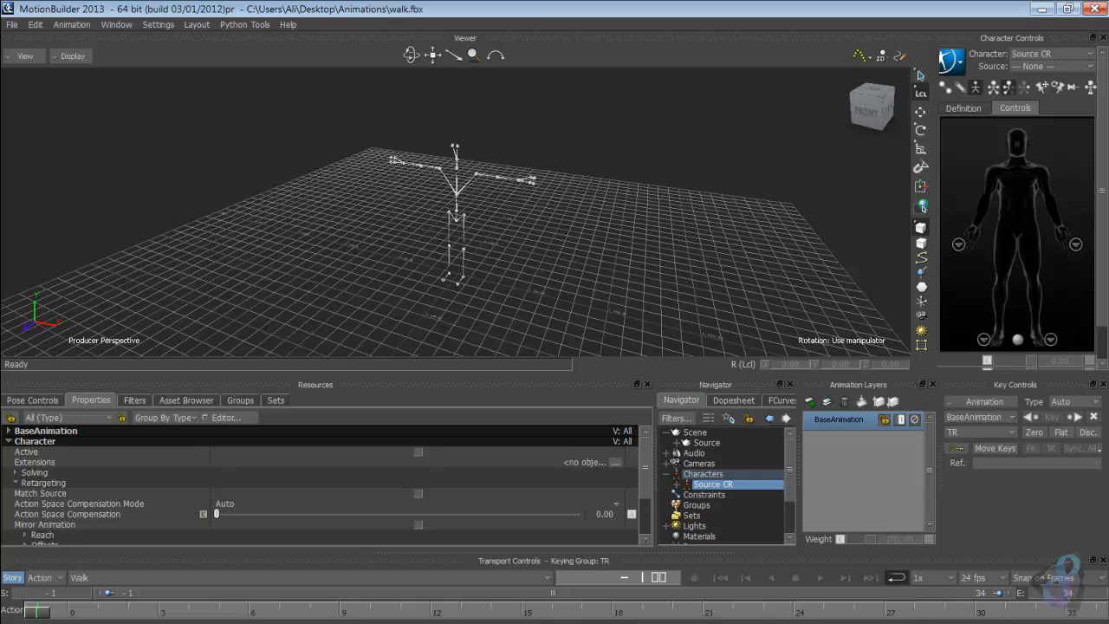
click(12, 24)
click(33, 52)
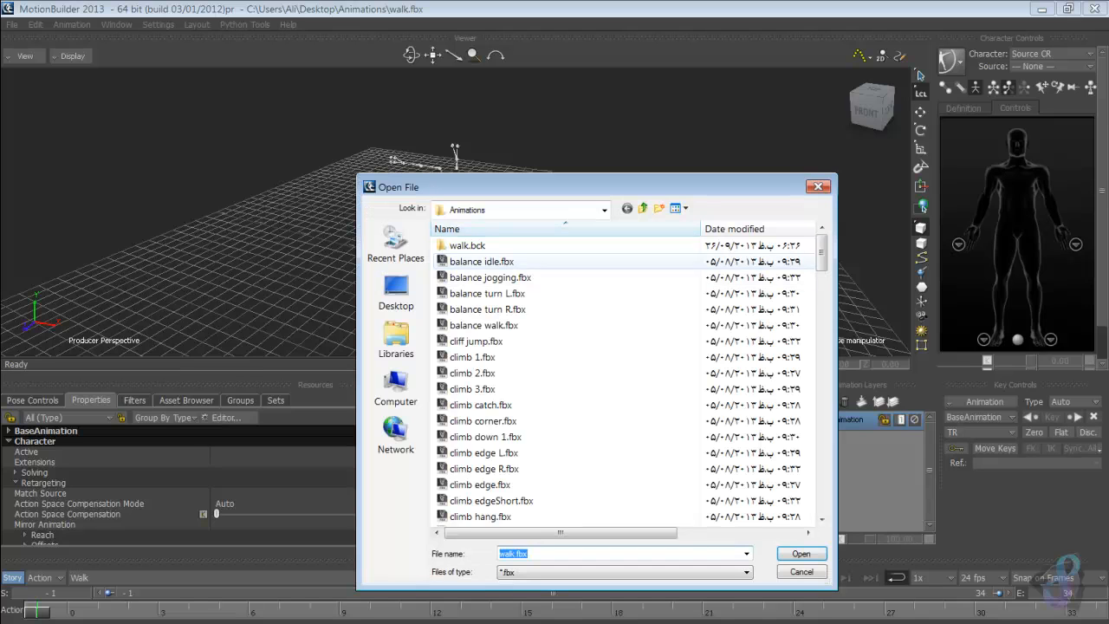
click(643, 208)
drag(821, 346, 821, 412)
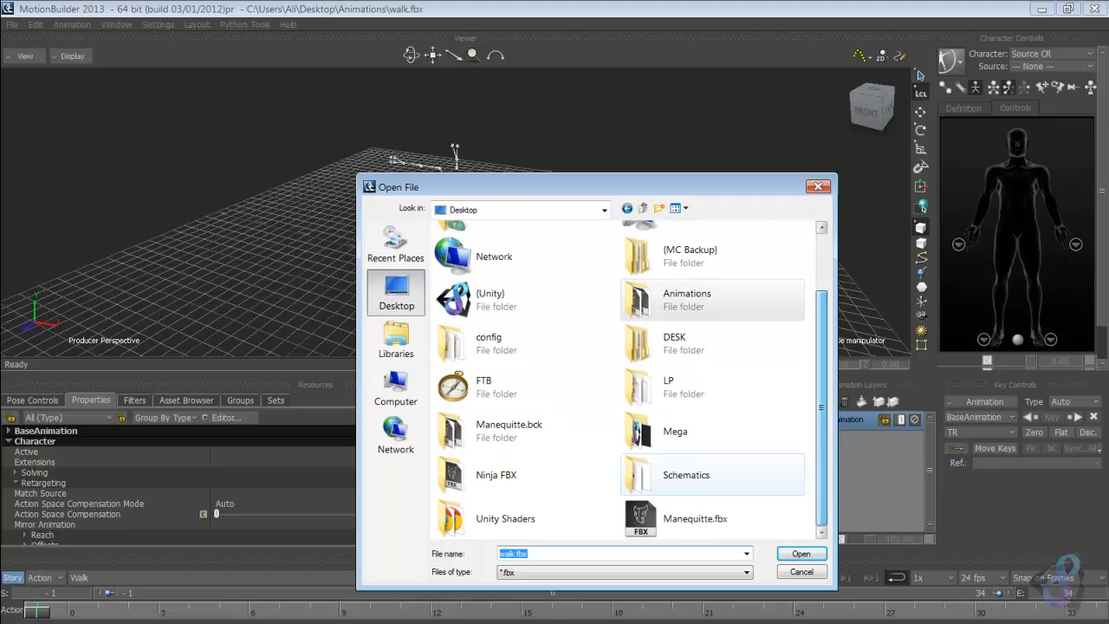
double_click(693, 518)
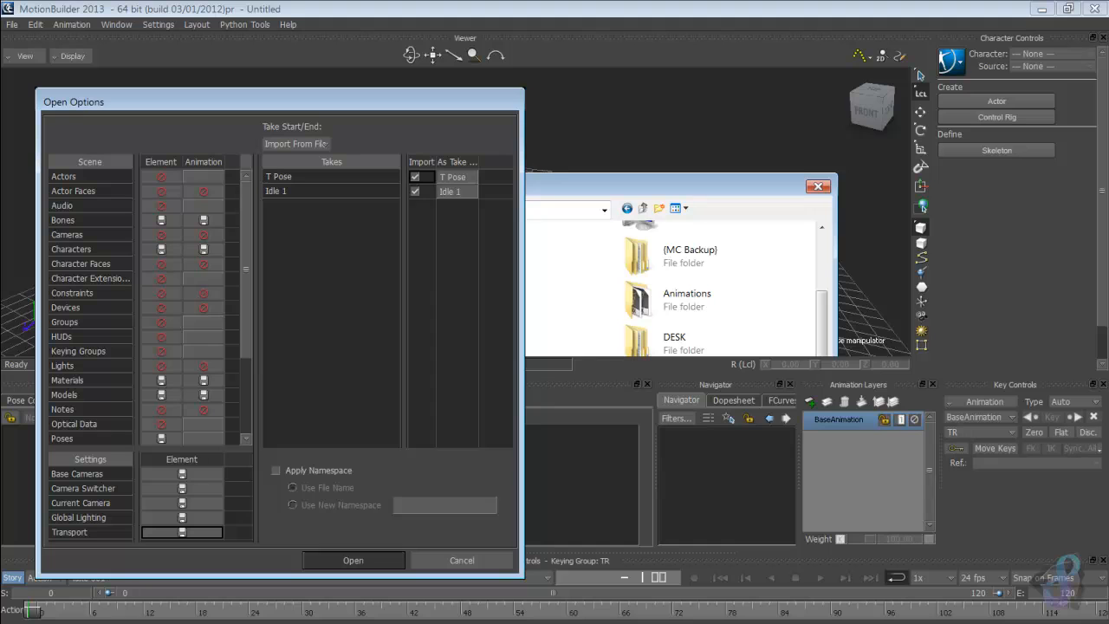
click(353, 560)
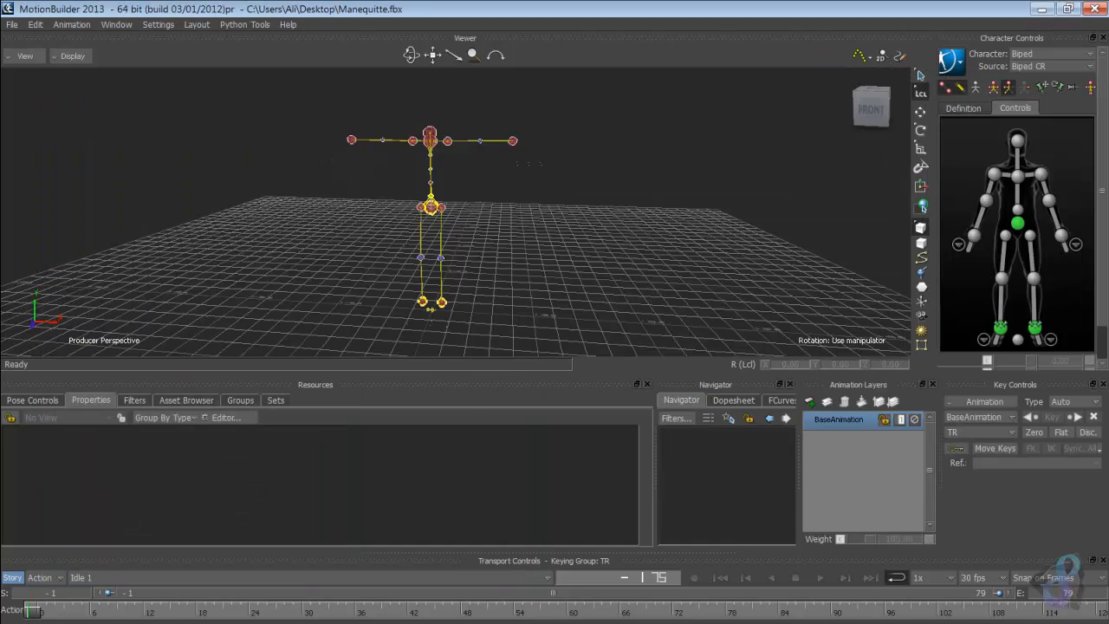
ctrl+shift+drag(456, 213, 481, 229)
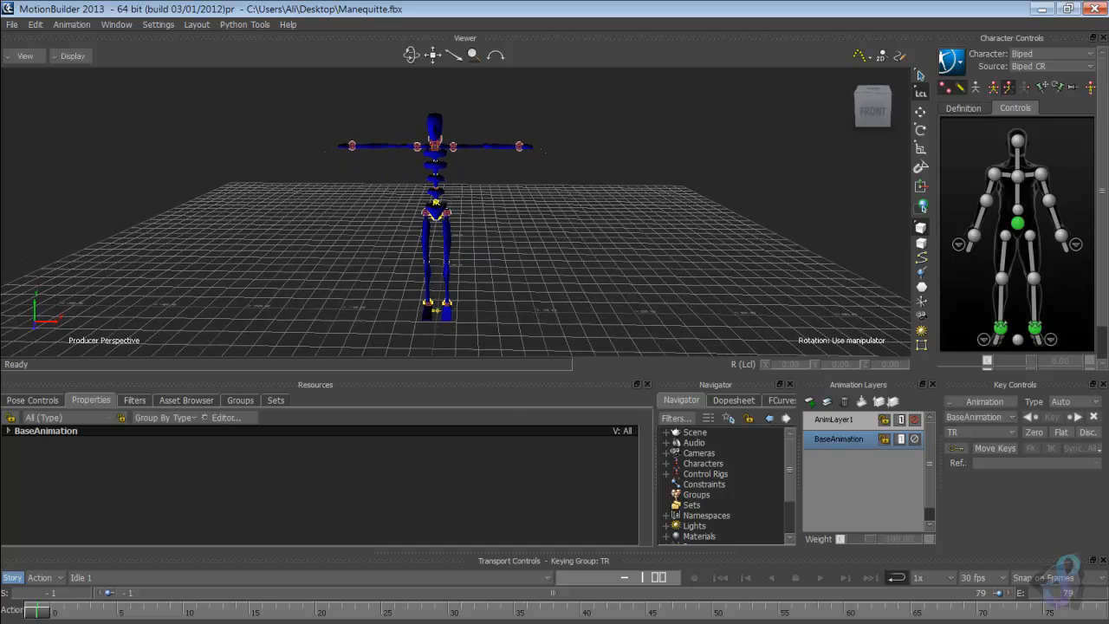
Step: Merge walk.fbx from the Animations folder into the mannequin scene, importing its Walk take
click(12, 25)
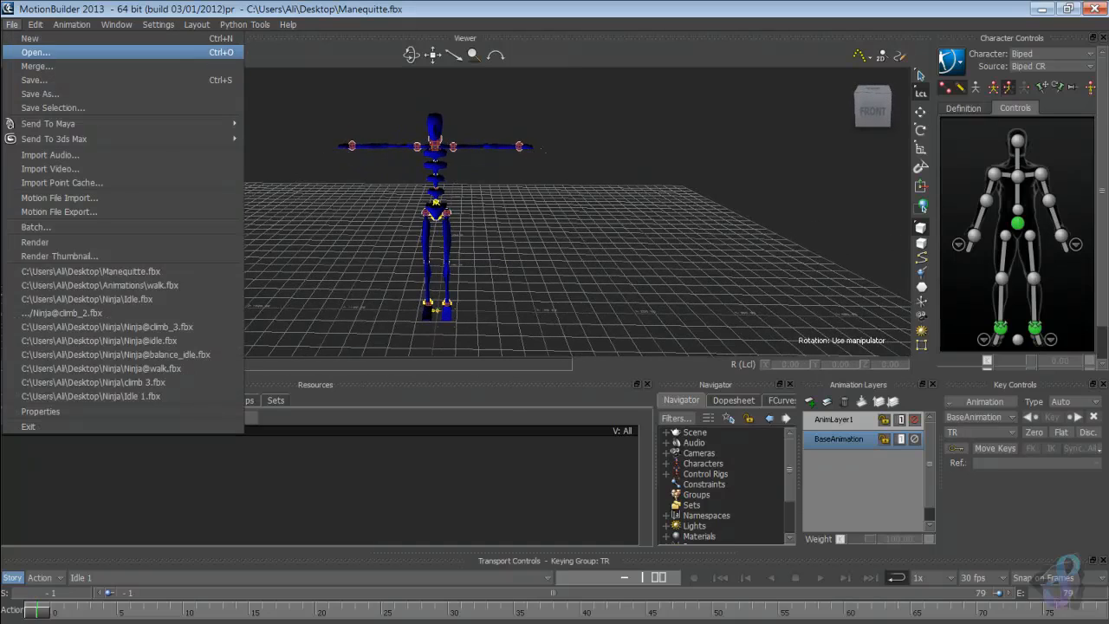
click(36, 65)
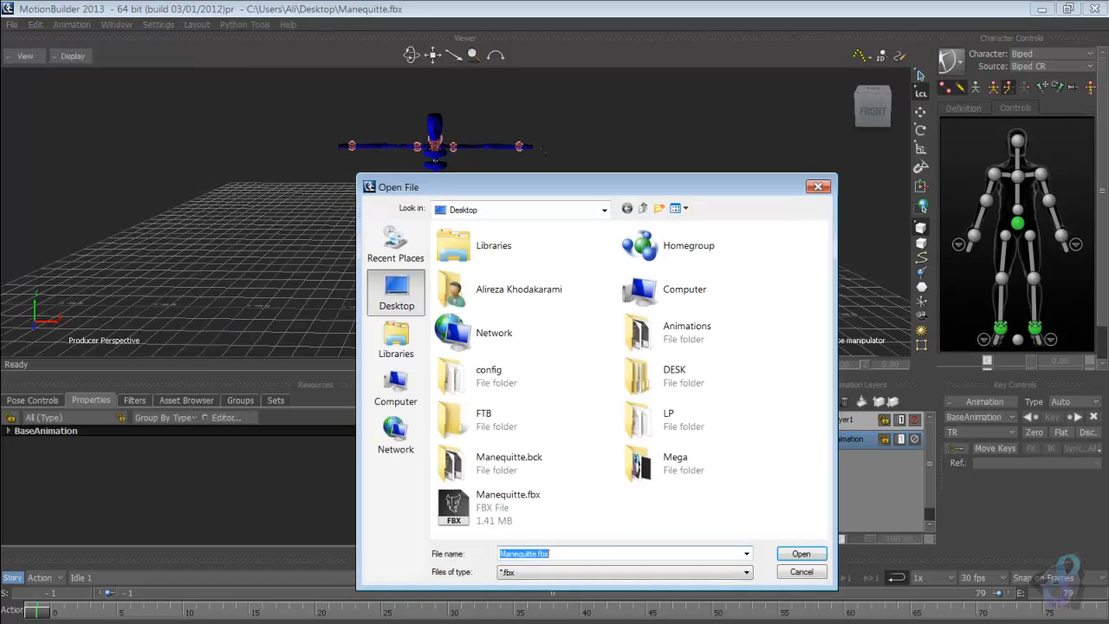
double_click(684, 376)
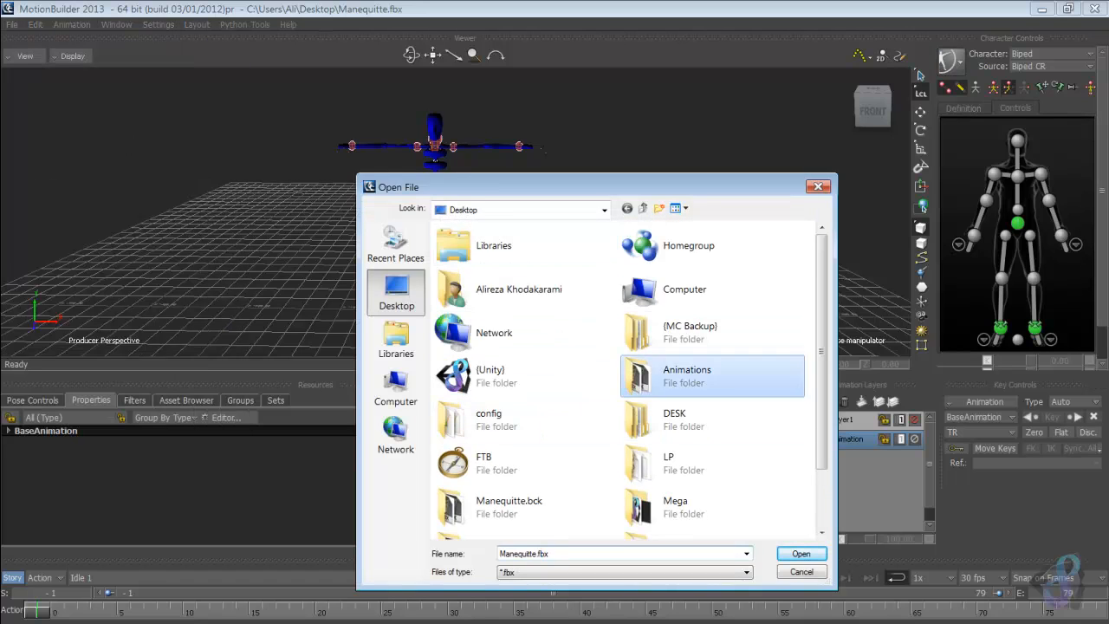
scroll(606, 381, down, 12)
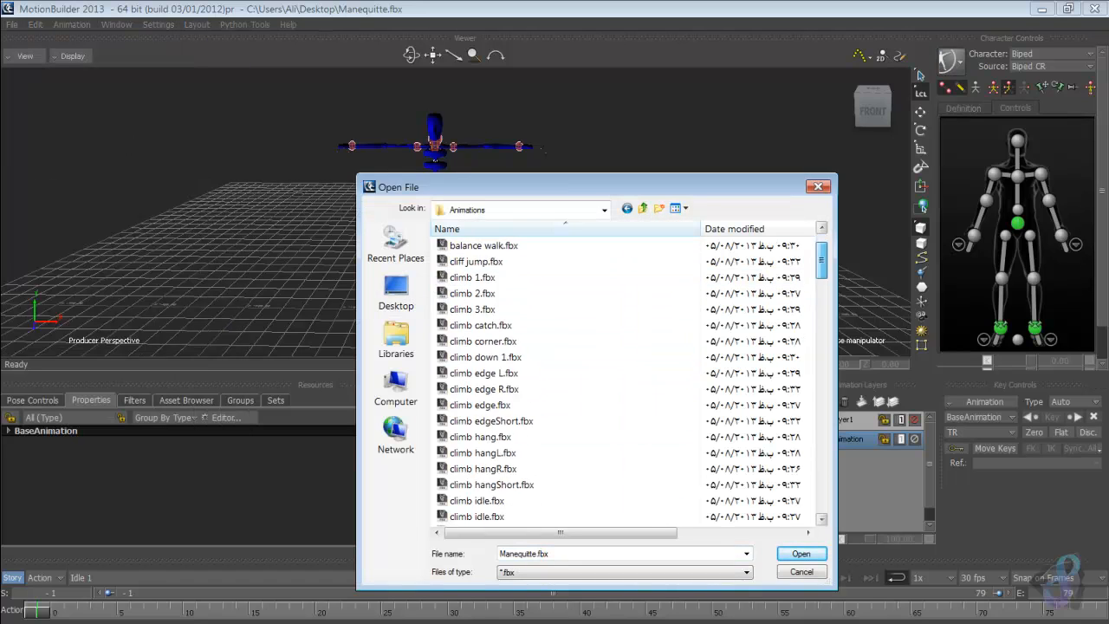
scroll(623, 381, down, 9)
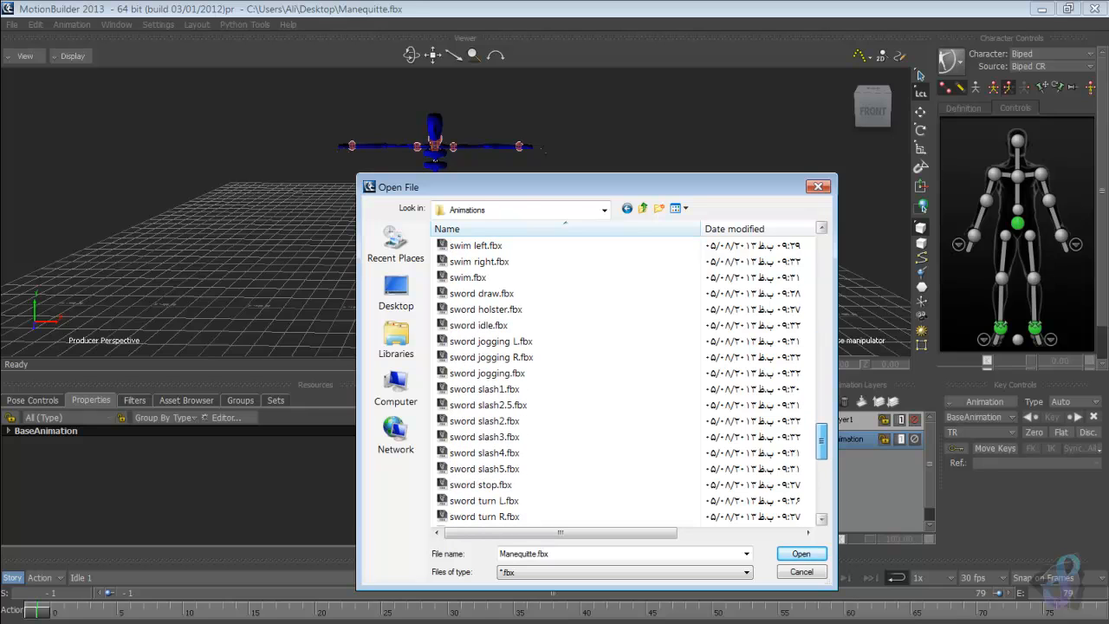
scroll(623, 381, up, 3)
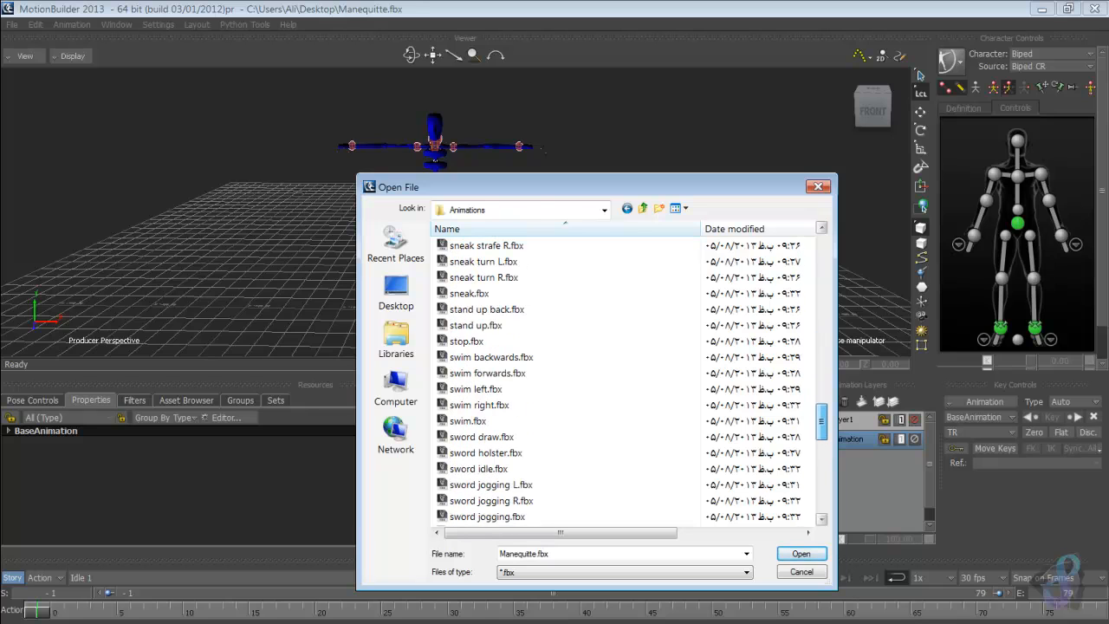
drag(821, 422, 821, 417)
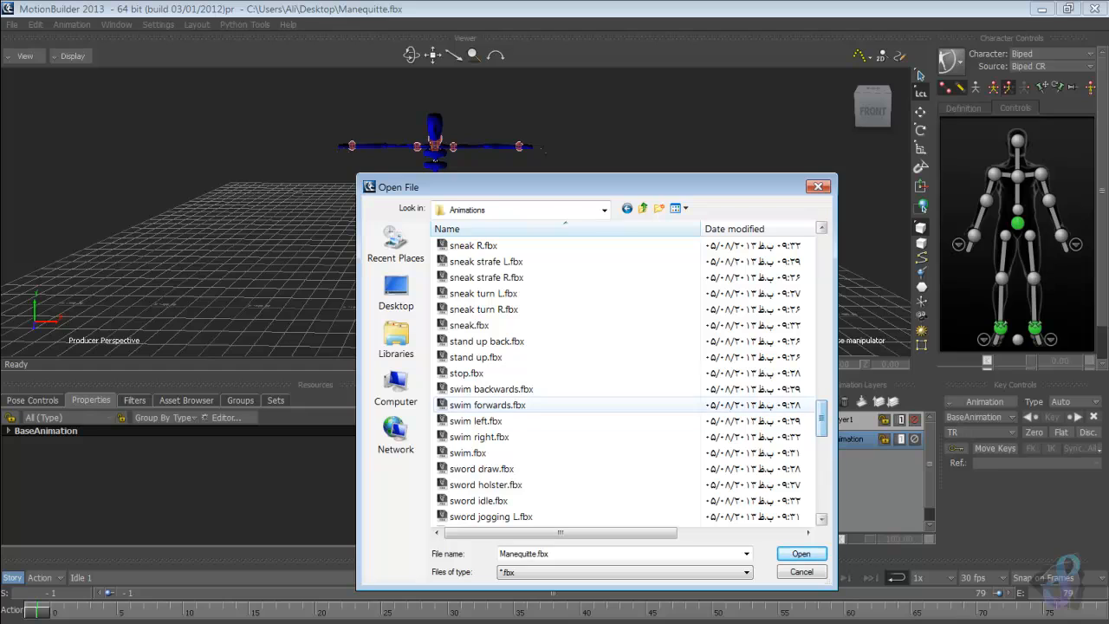
click(554, 389)
key(w)
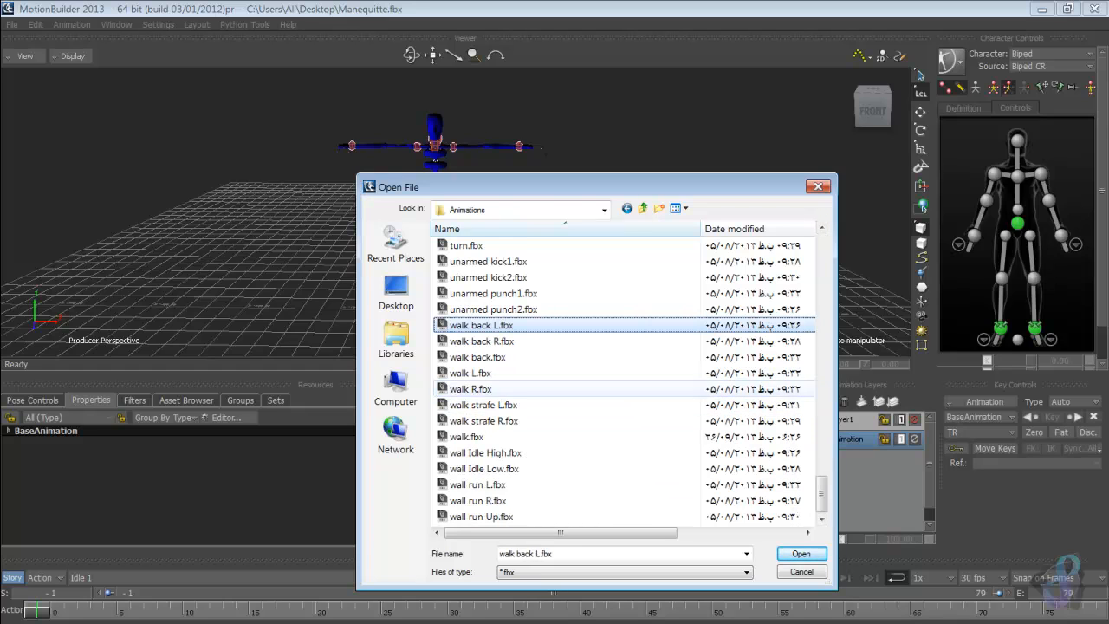
click(485, 437)
click(800, 553)
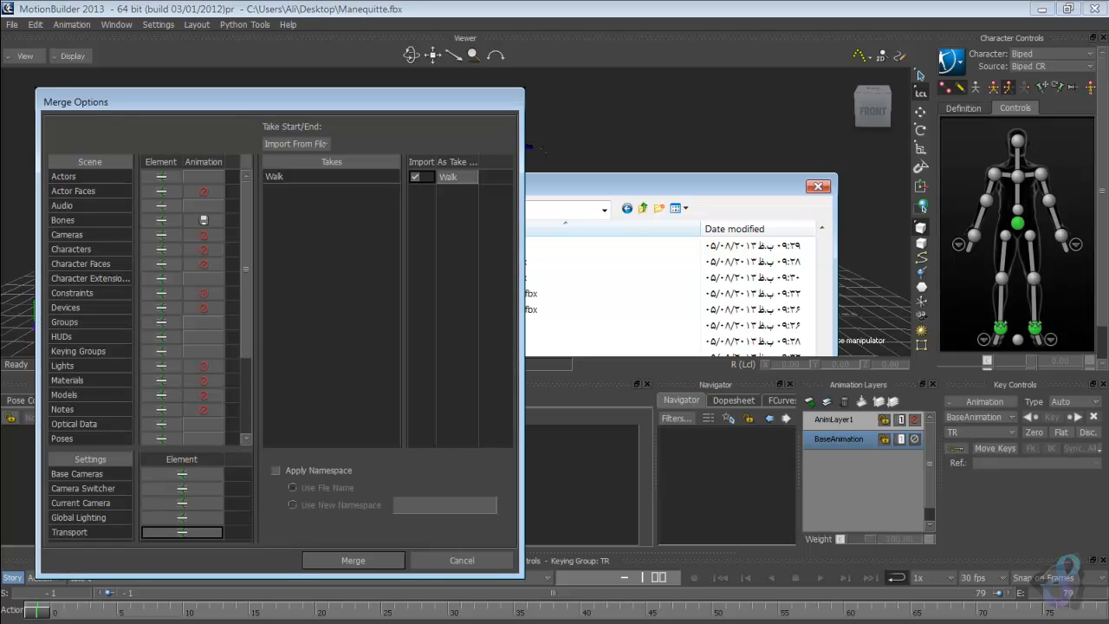
click(352, 559)
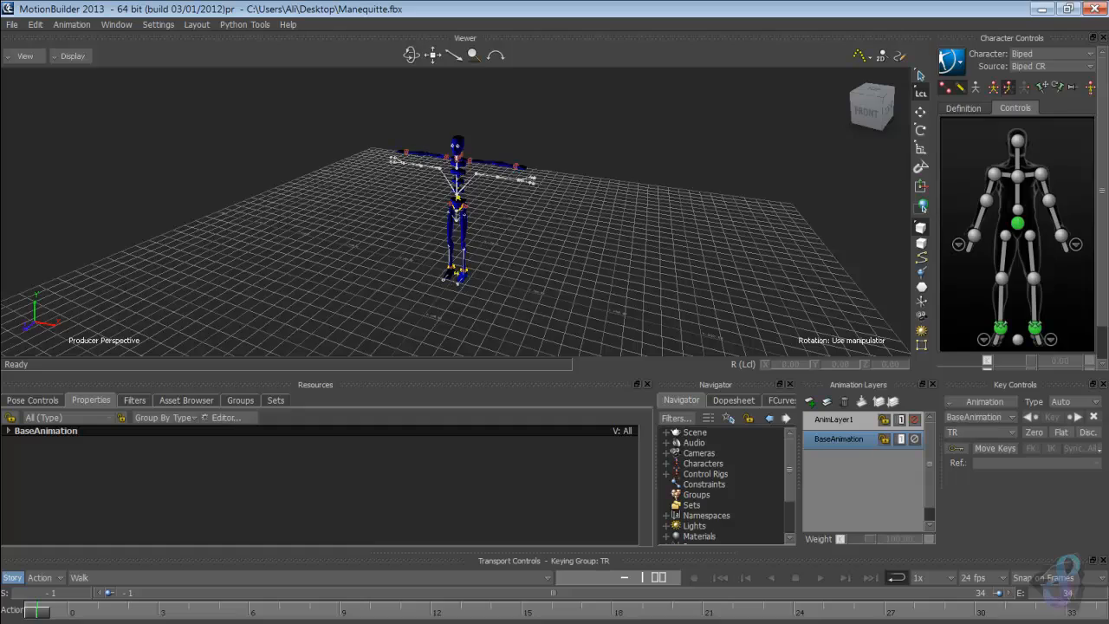
Step: Examine the merged scene's root objects, control rigs, characters and list of takes
ctrl+shift+drag(456, 212, 495, 170)
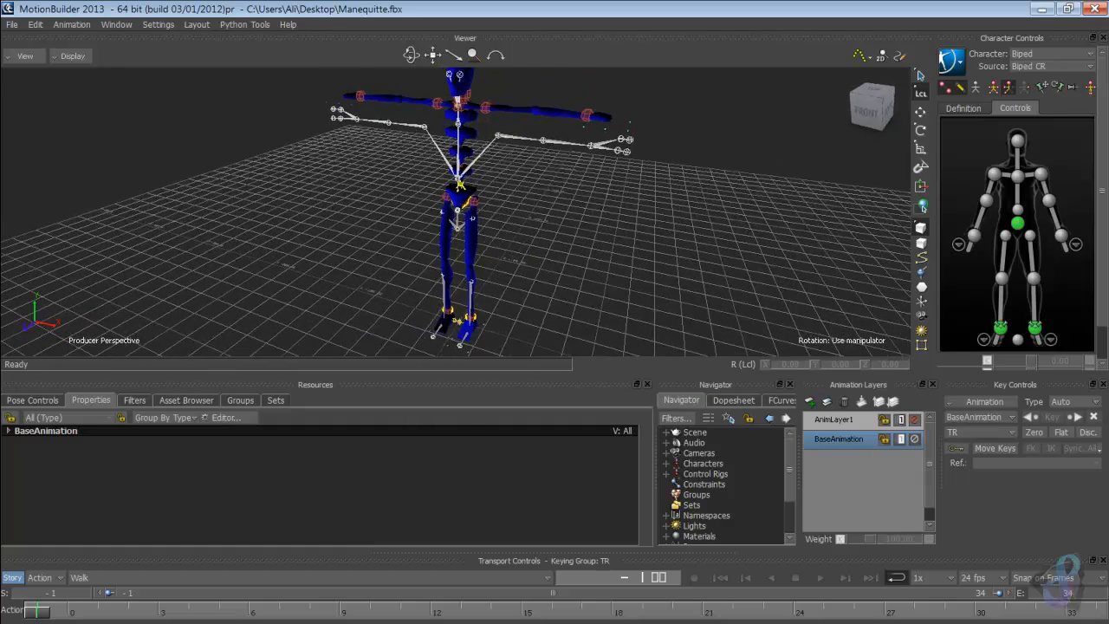
click(666, 432)
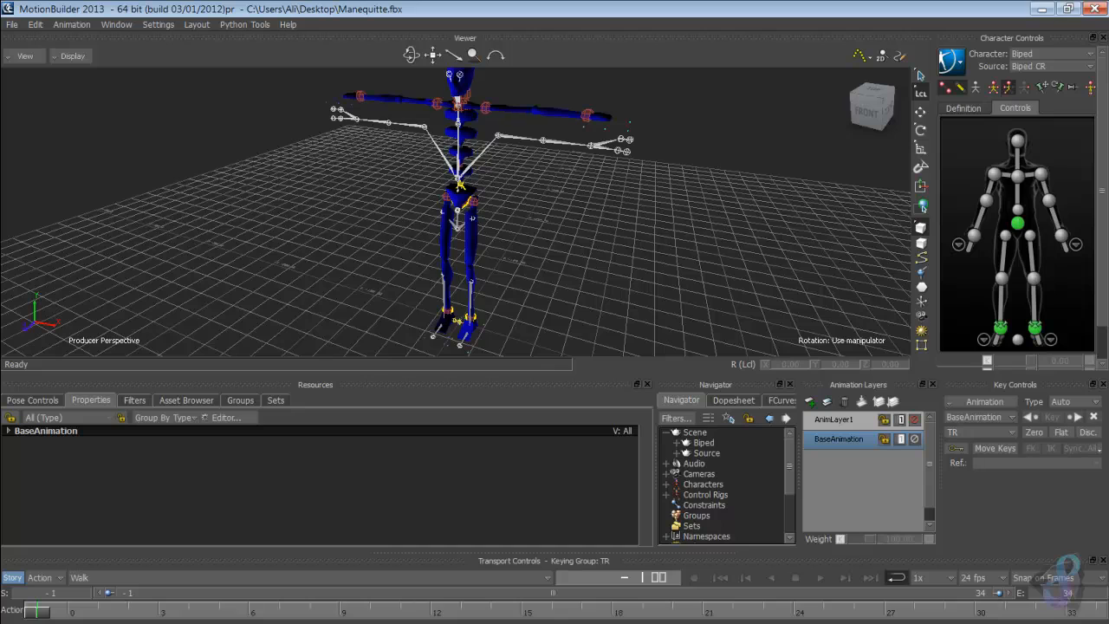
click(666, 494)
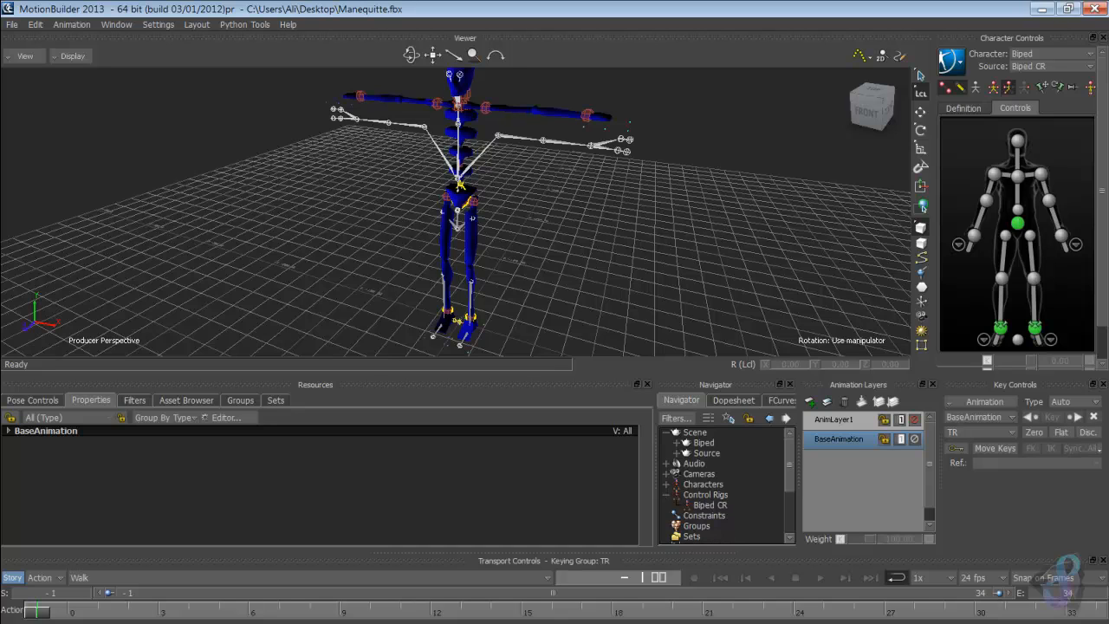
click(666, 495)
click(666, 484)
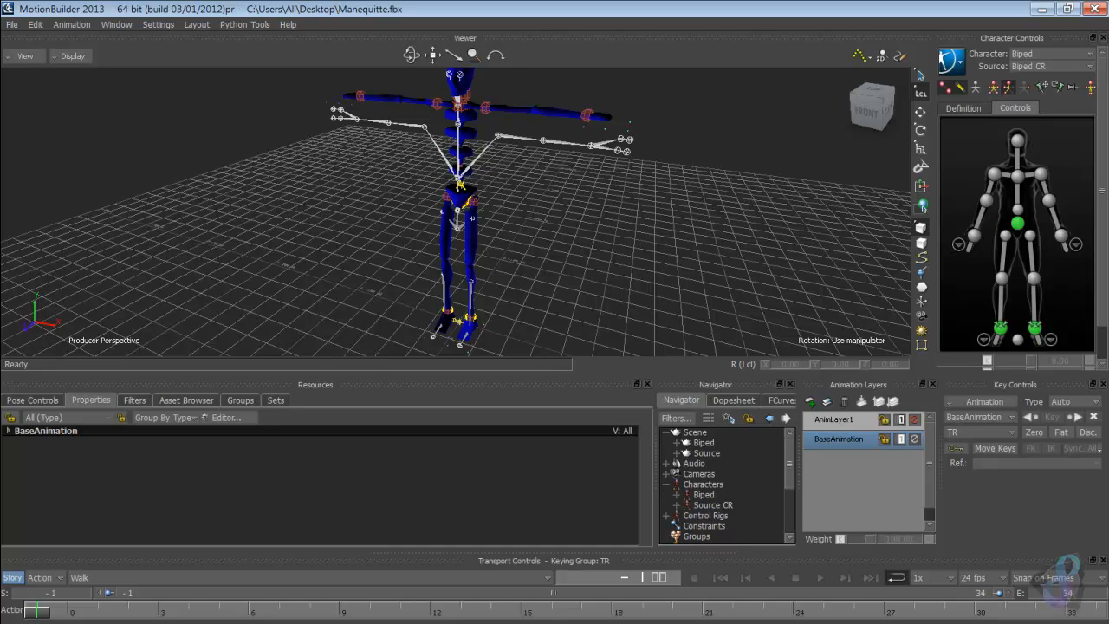
click(665, 484)
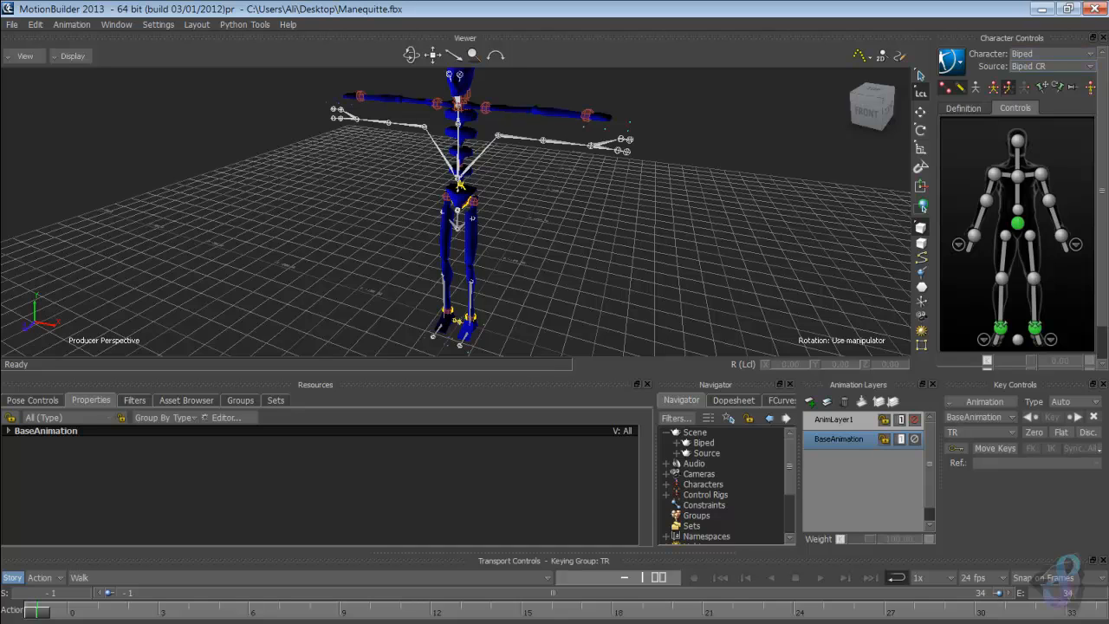
click(309, 578)
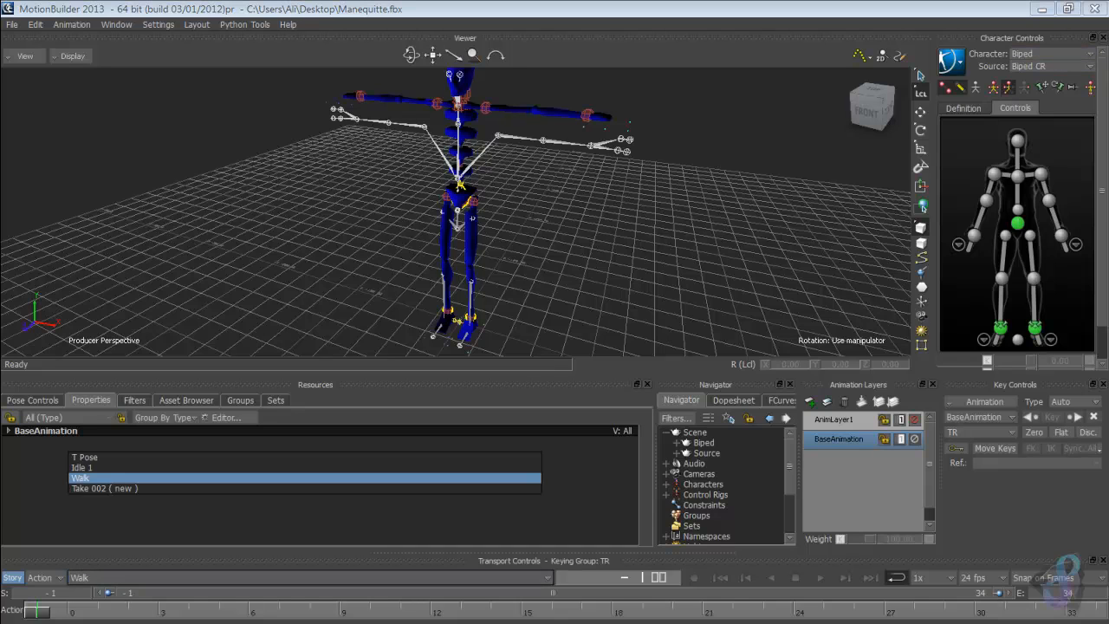
click(310, 578)
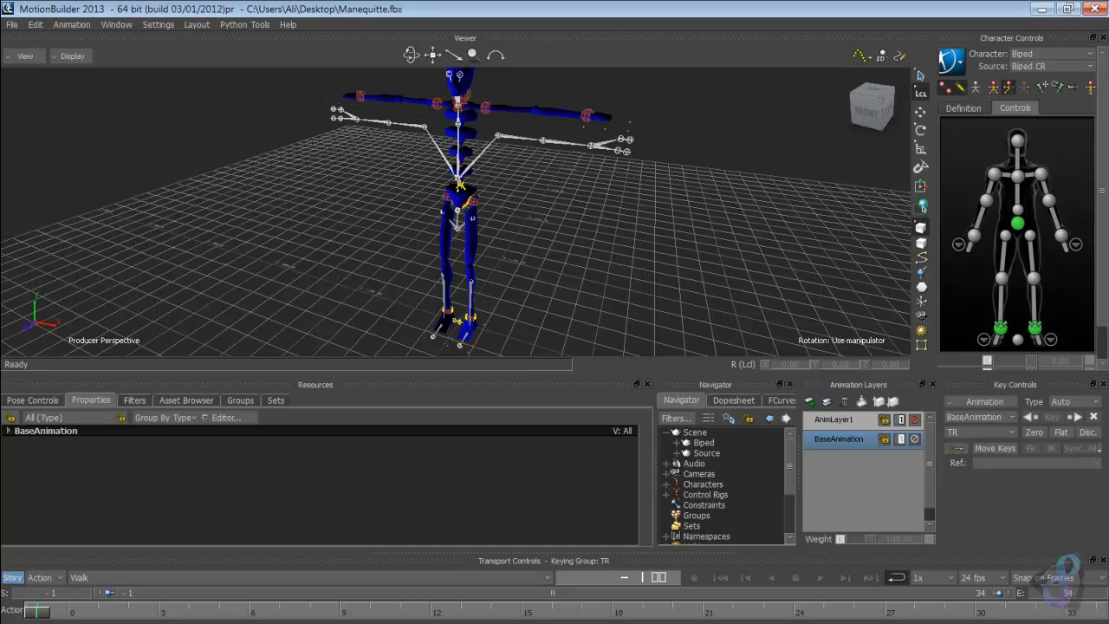
Step: Go to frame 2 of the Walk take and set the Biped character's source to Source CR
drag(39, 612, 127, 612)
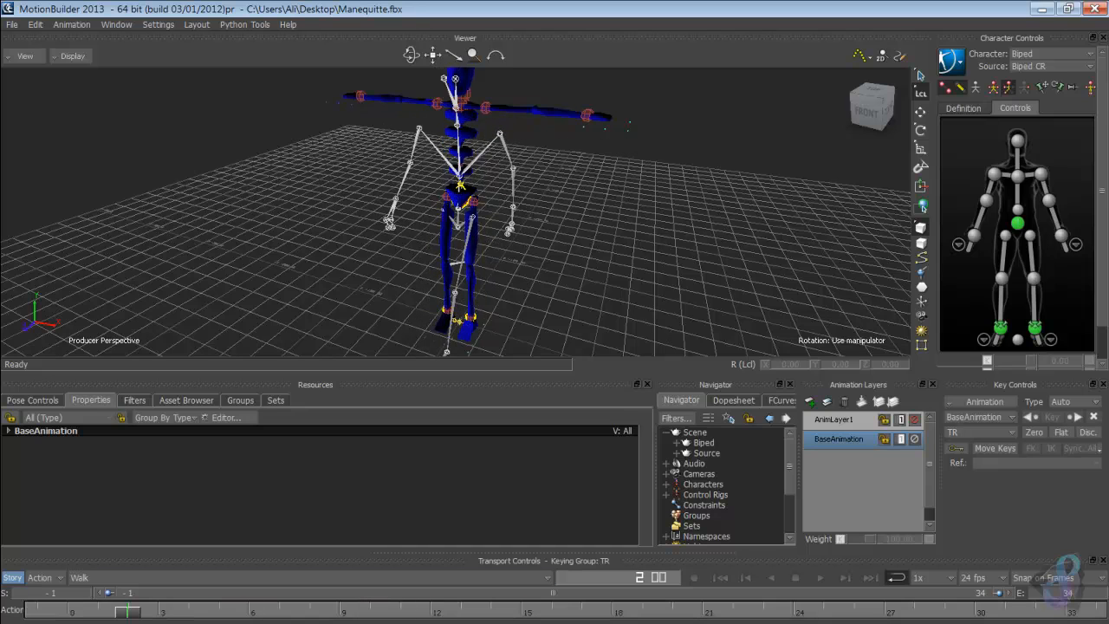
click(1048, 66)
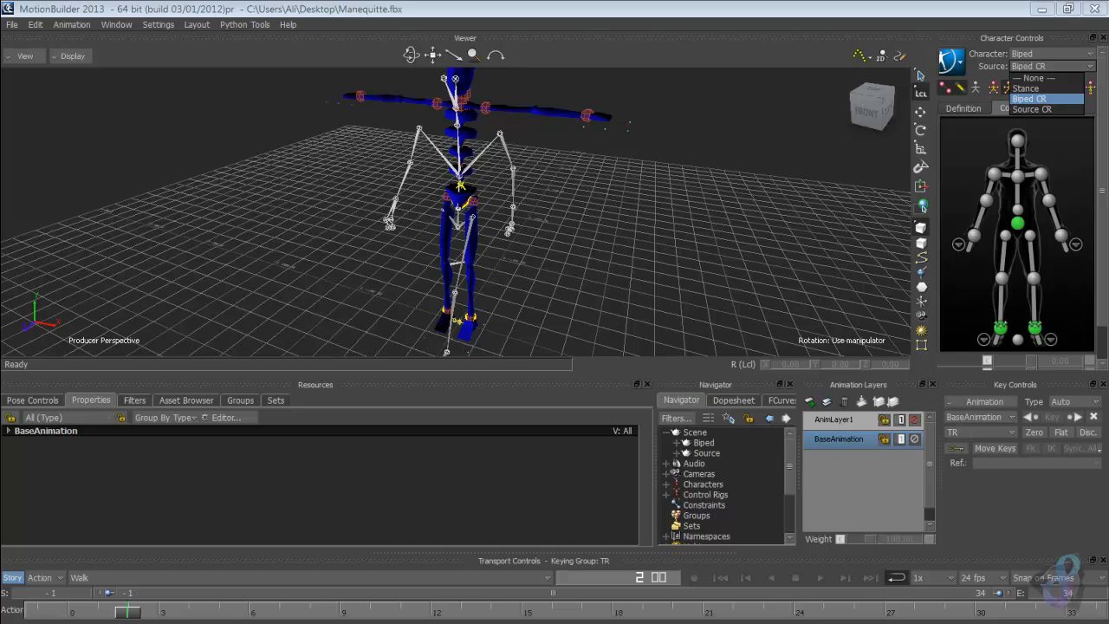
click(1033, 109)
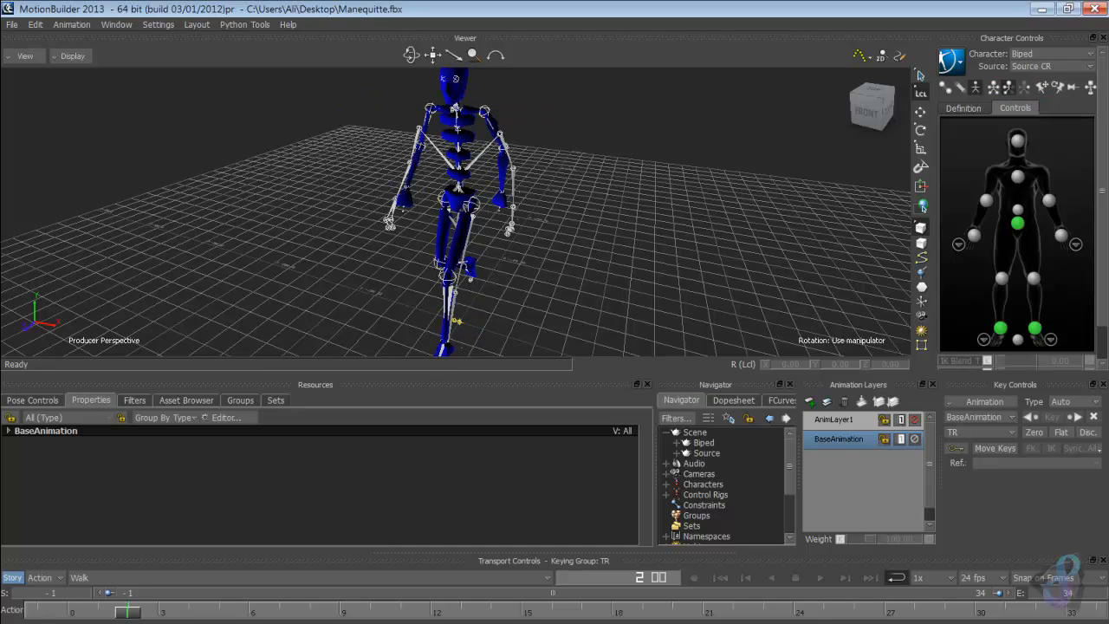
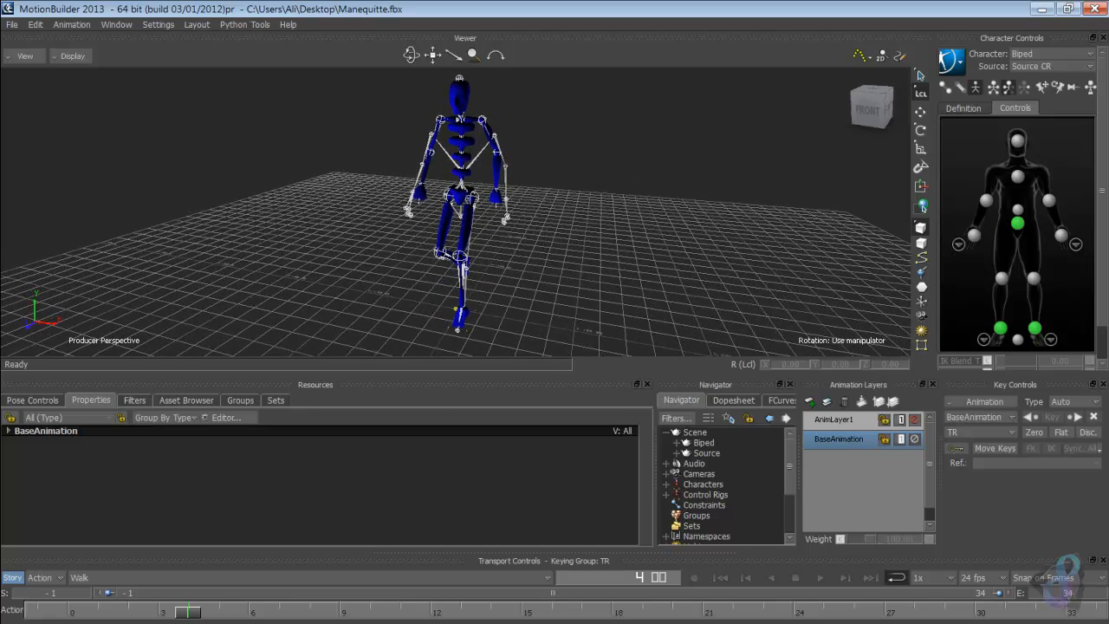
Step: Bake the retargeted walk motion from Source CR onto the Biped character's control rig
click(951, 61)
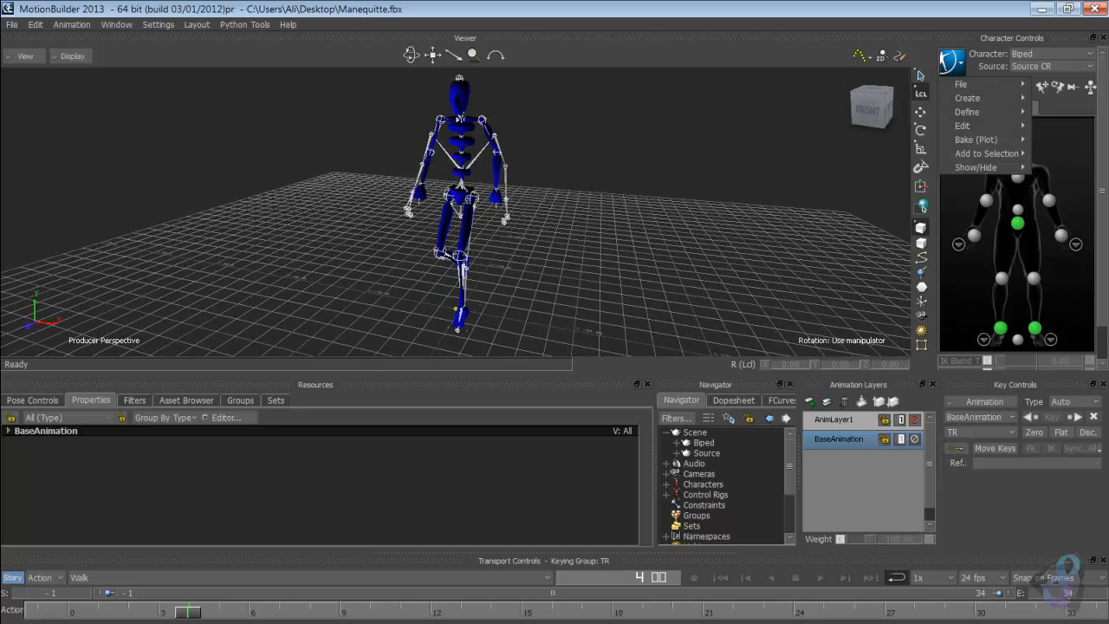
click(1048, 54)
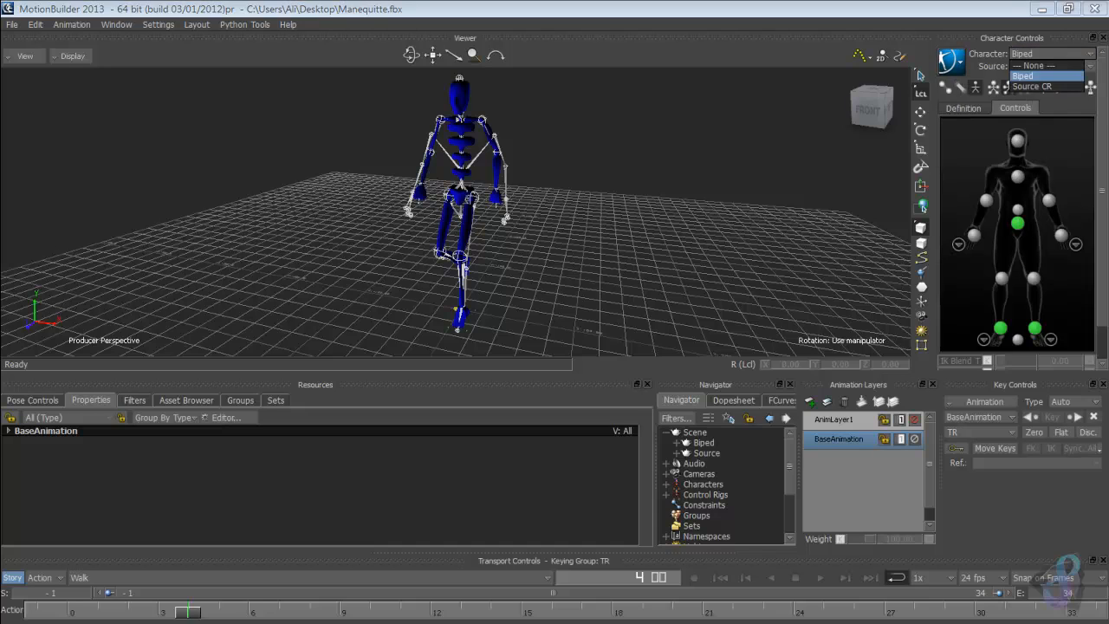
click(1030, 86)
click(951, 62)
mouse_move(979, 139)
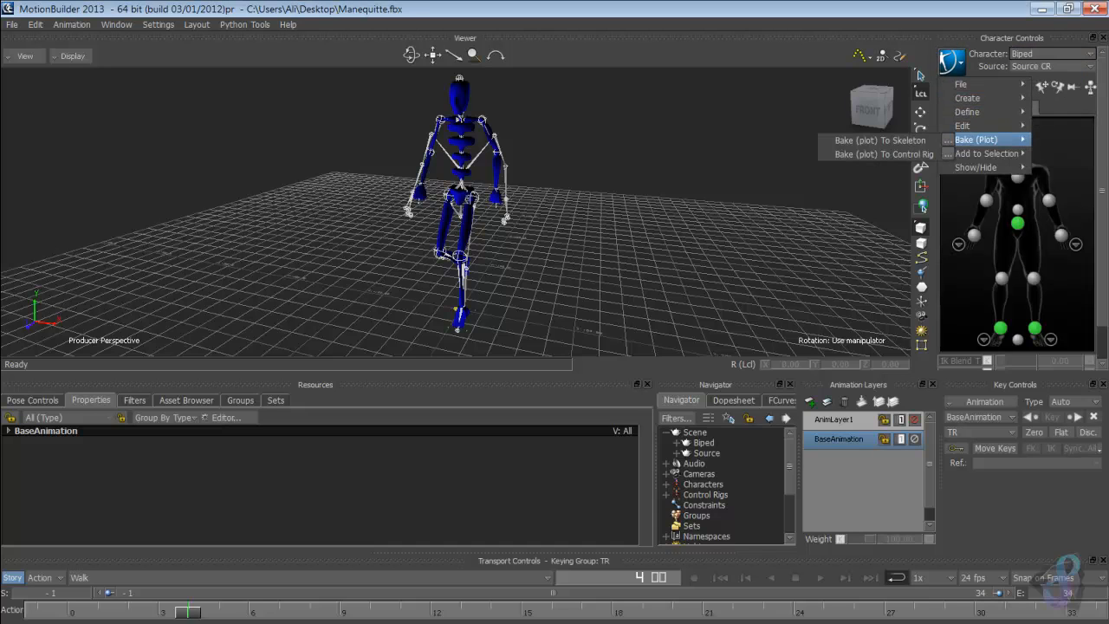
click(883, 154)
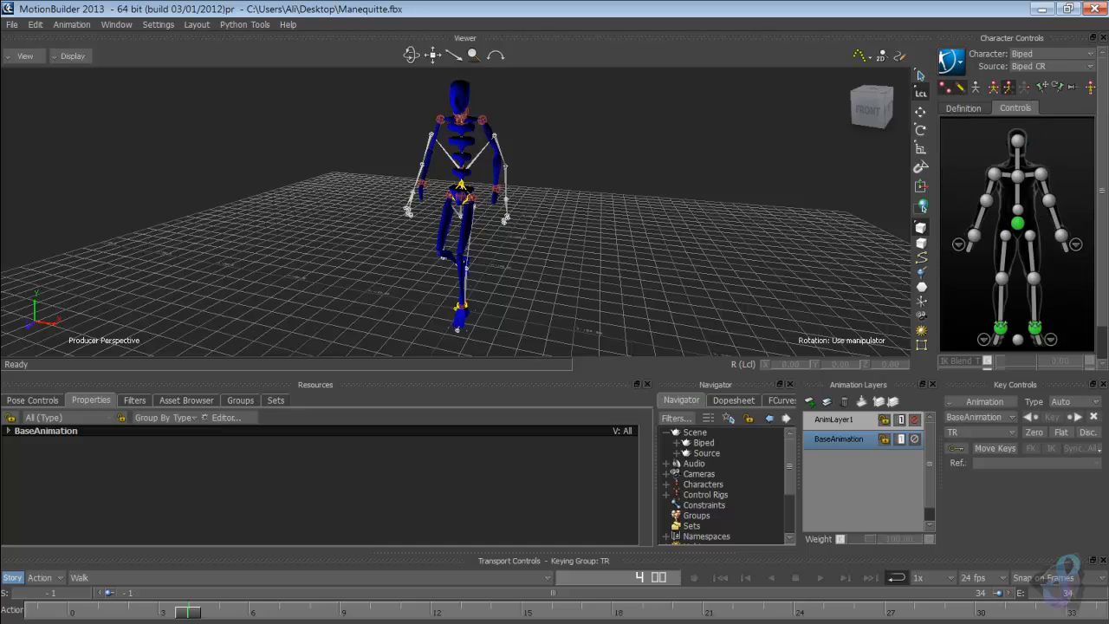
Step: Delete the entire Source skeleton hierarchy together with its Source CR character, accepting all constraint deletions
click(706, 453)
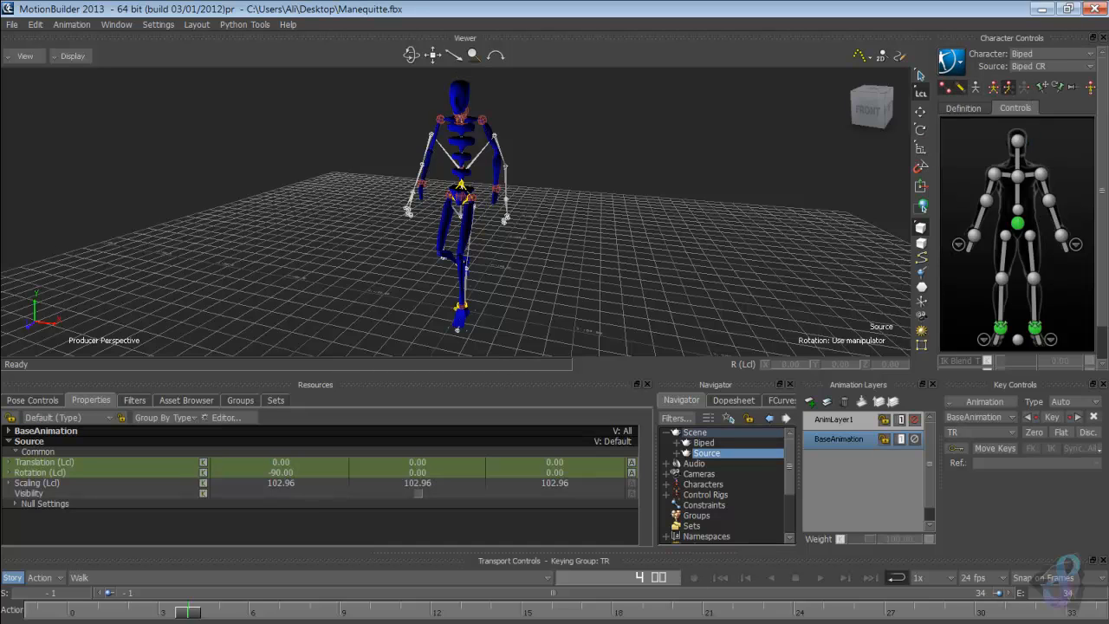
right_click(706, 453)
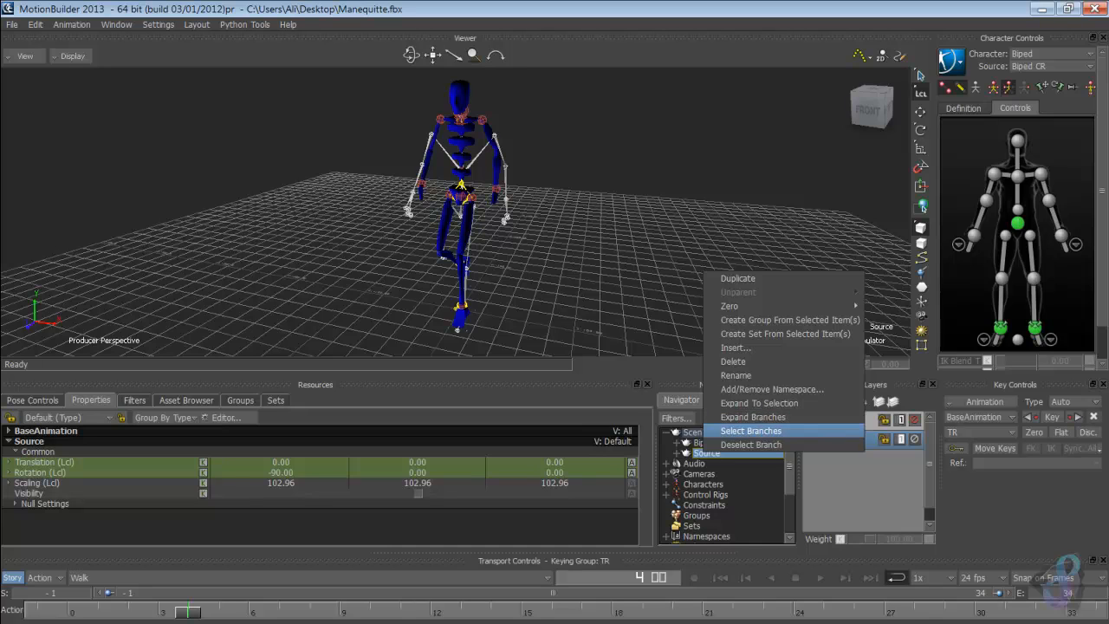
click(750, 431)
right_click(733, 453)
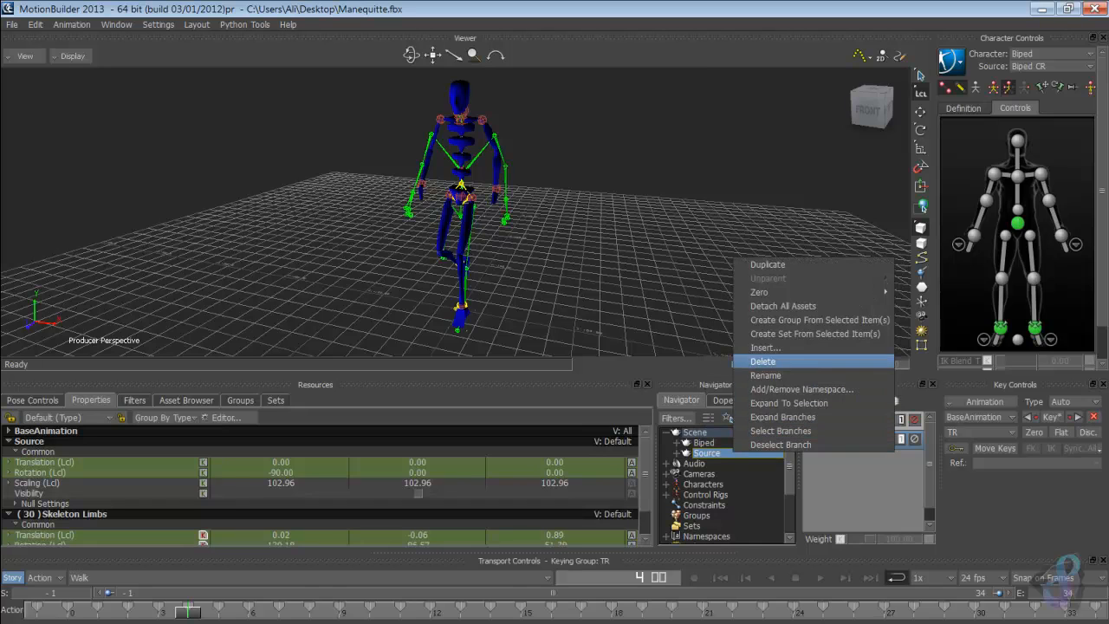
click(762, 361)
click(515, 362)
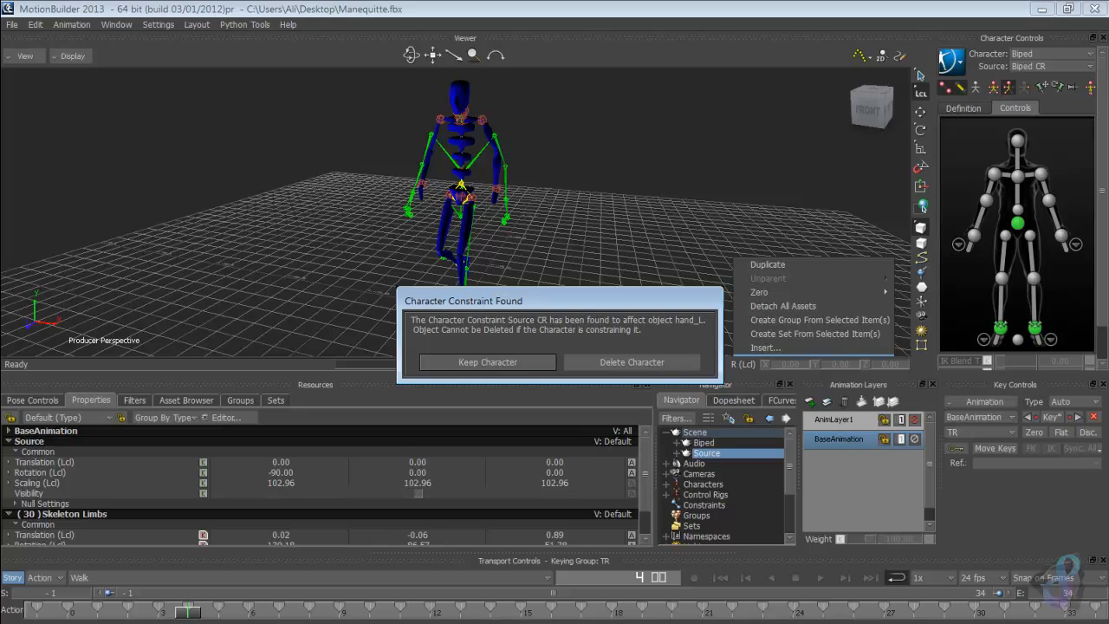
click(632, 362)
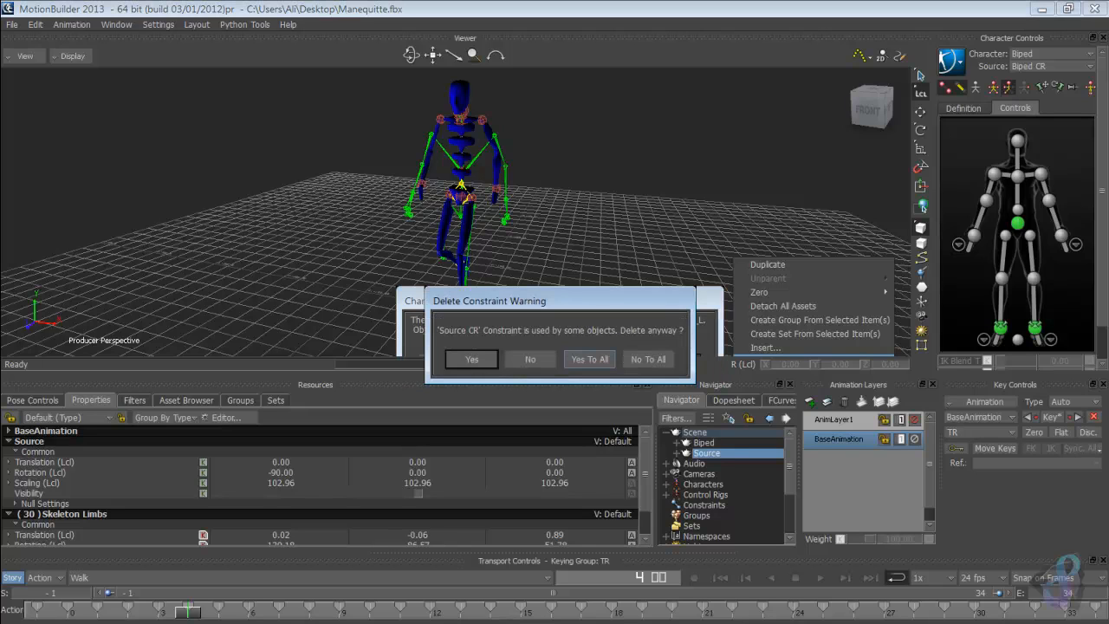
click(589, 359)
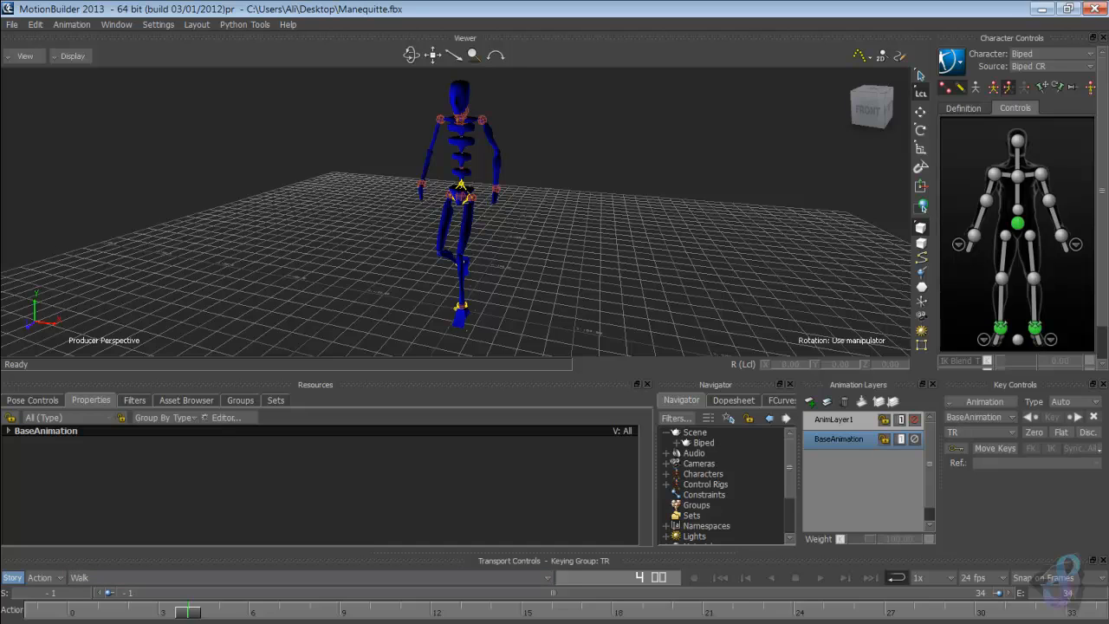
Step: Return the Walk take to frame -1, check the mannequin's T-pose from the front, and save Manequitte.fbx
drag(188, 612, 38, 611)
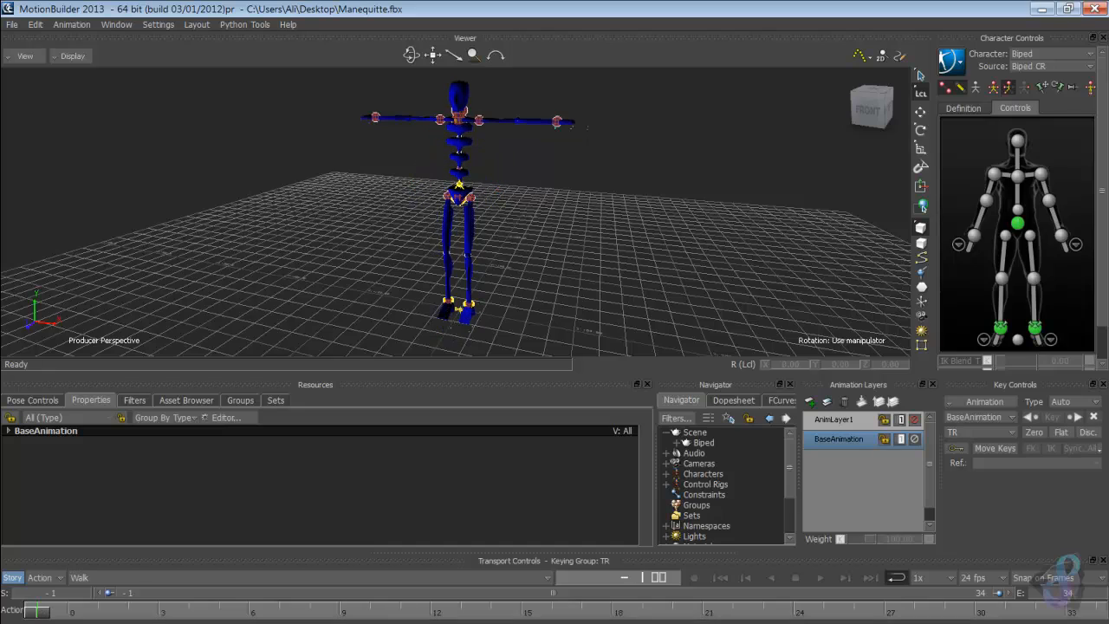
ctrl+shift+drag(346, 165, 459, 186)
ctrl+shift+drag(468, 212, 389, 239)
ctrl+shift+drag(464, 212, 433, 208)
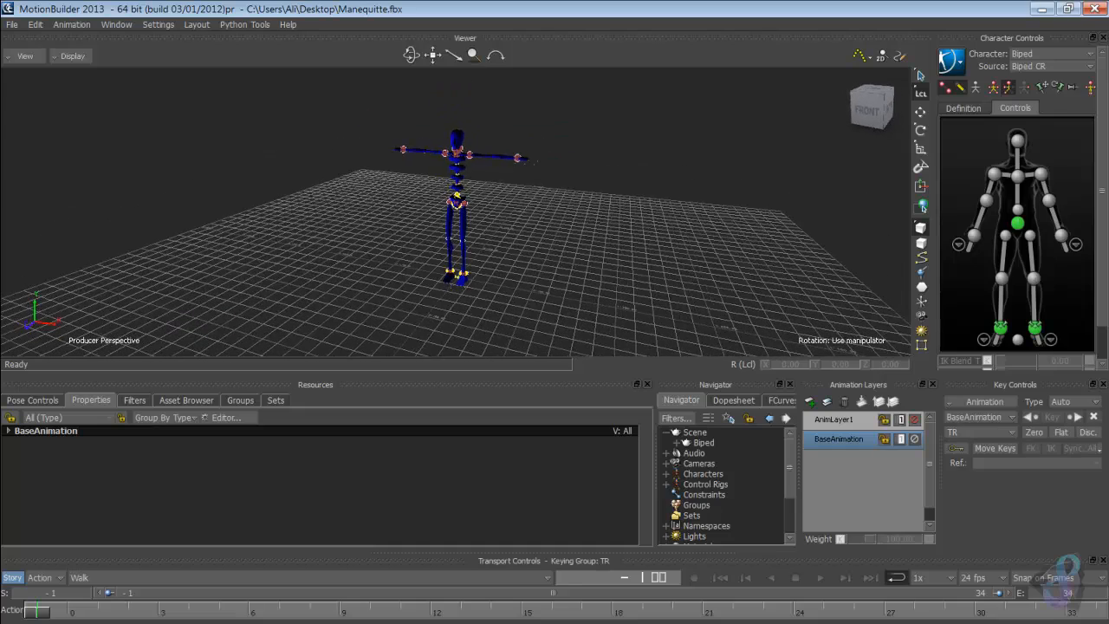
mouse_move(515, 201)
ctrl+shift+mouse_down()
mouse_move(459, 196)
mouse_move(513, 201)
ctrl+shift+mouse_up()
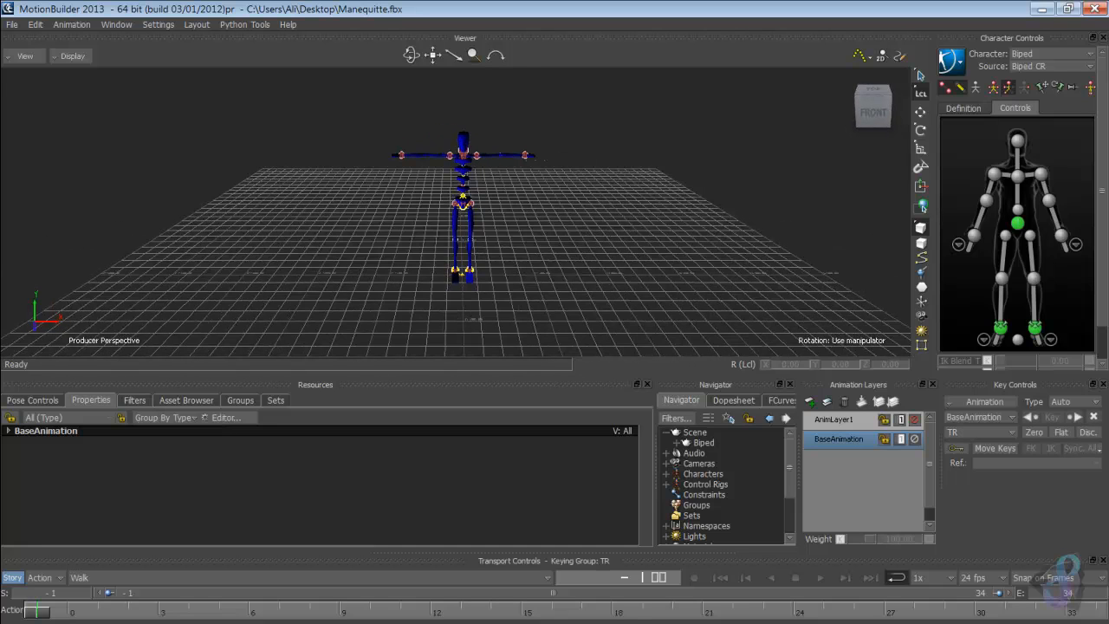
click(12, 26)
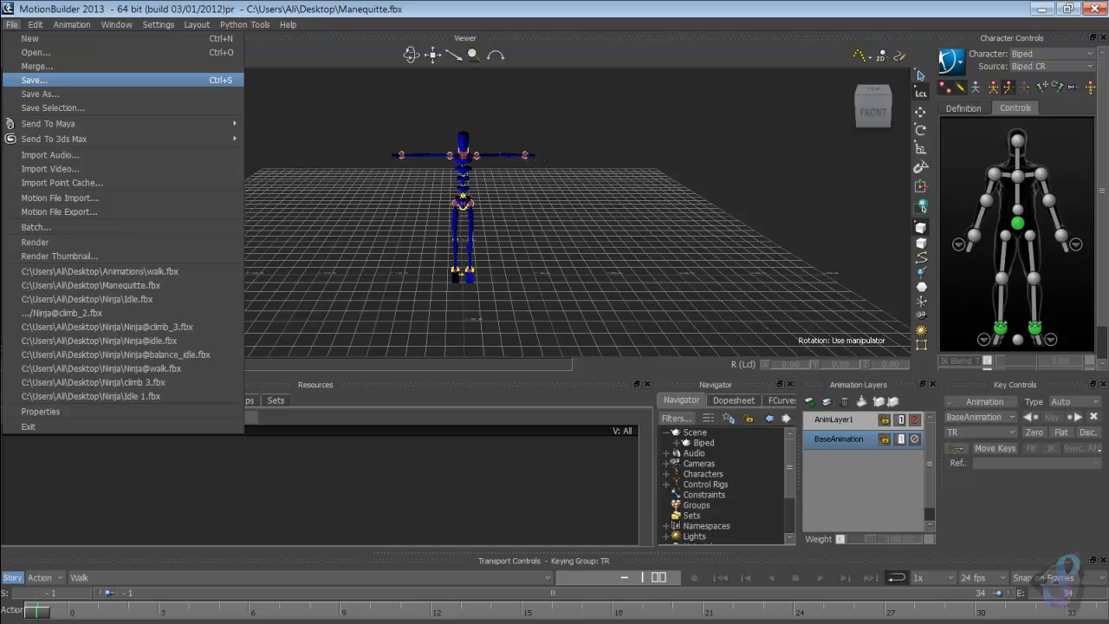
click(37, 81)
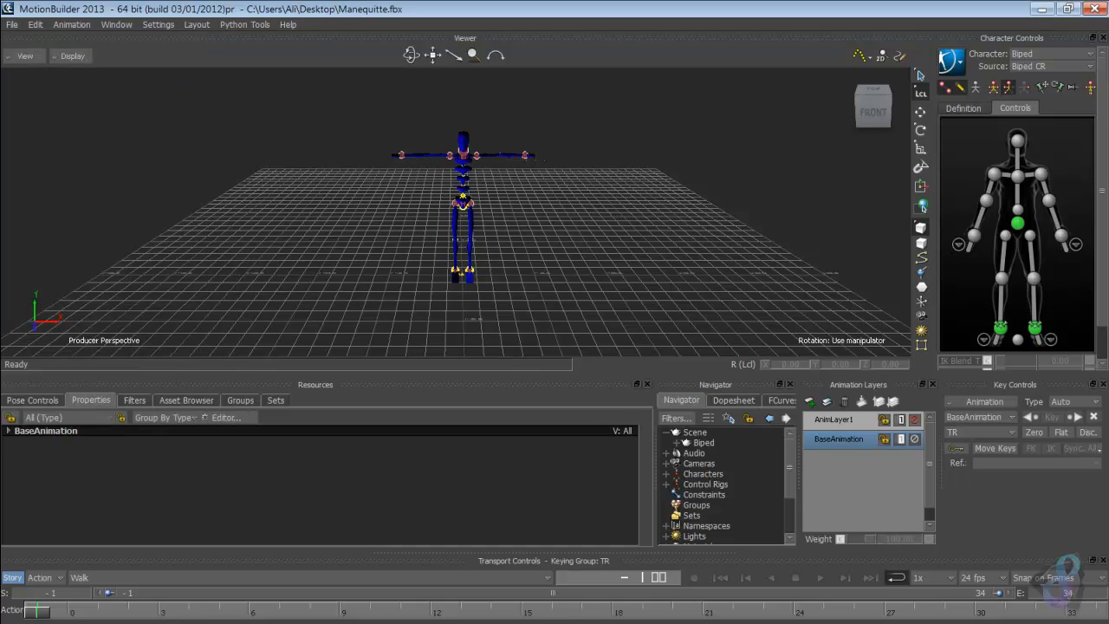
Step: Open climb catch.fbx from the Animations folder on the Desktop
click(12, 24)
click(35, 52)
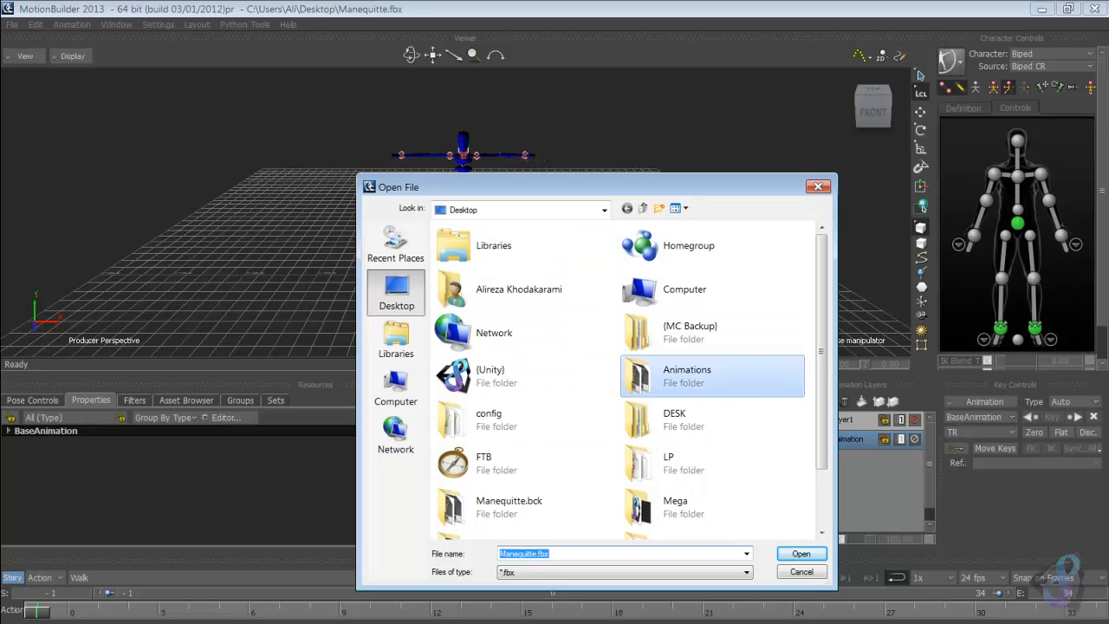
double_click(676, 375)
scroll(519, 299, down, 3)
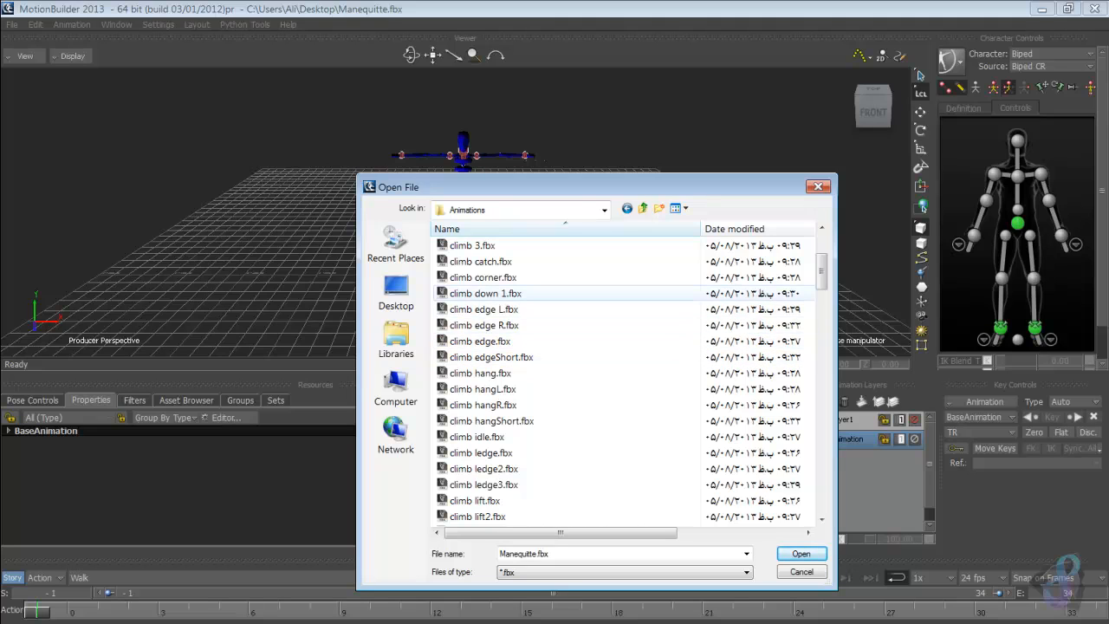
double_click(481, 260)
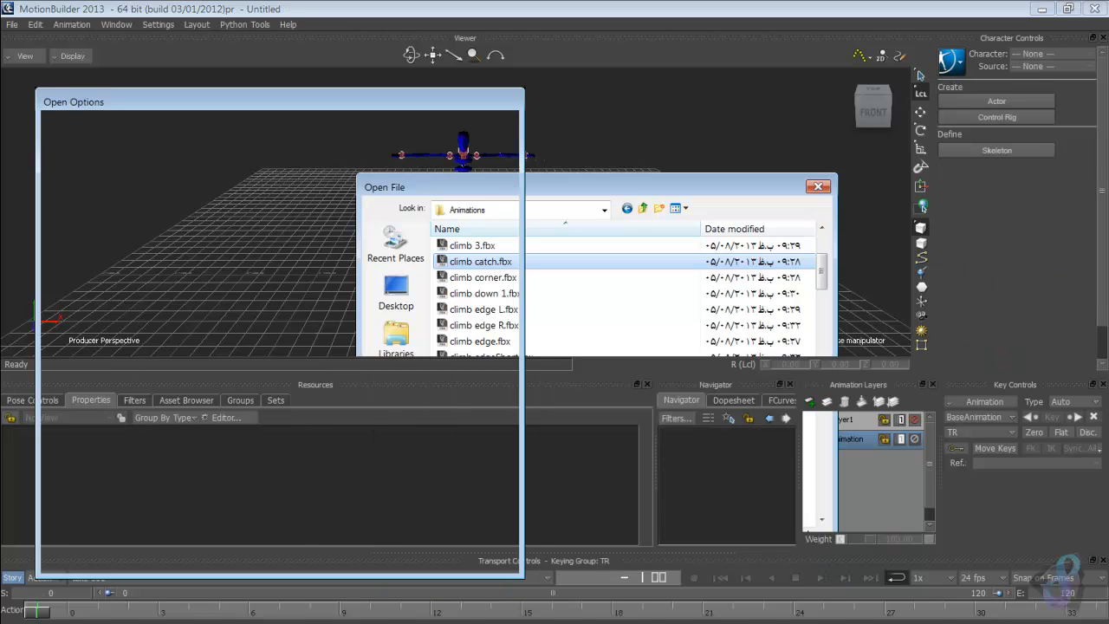
click(352, 559)
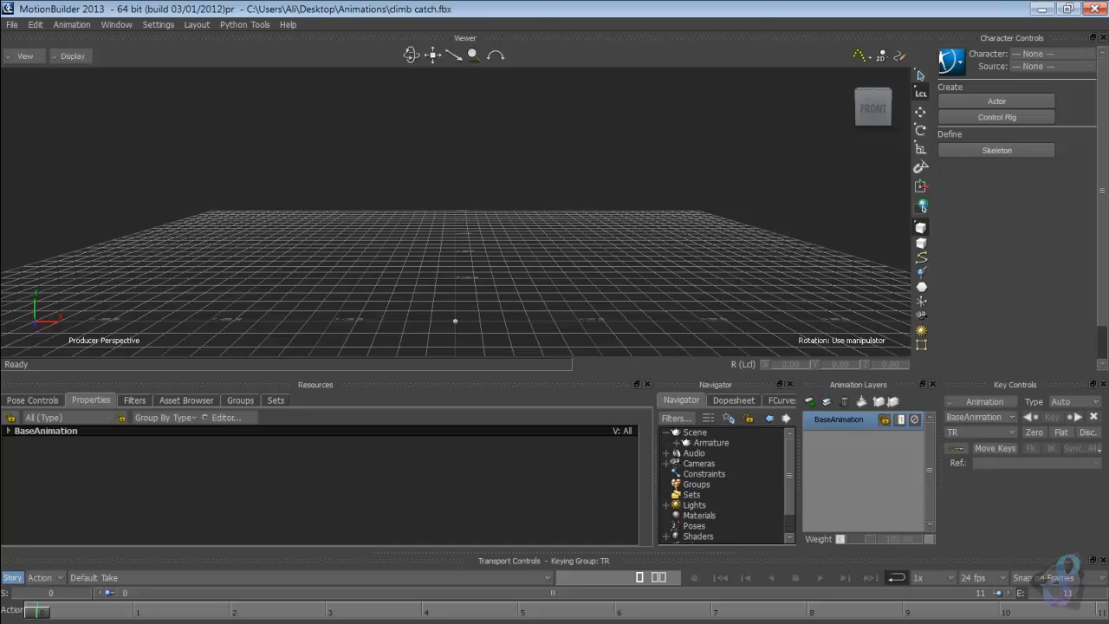
Step: Add a Null element to the scene and set its local translation to 0, 0, 0
click(677, 443)
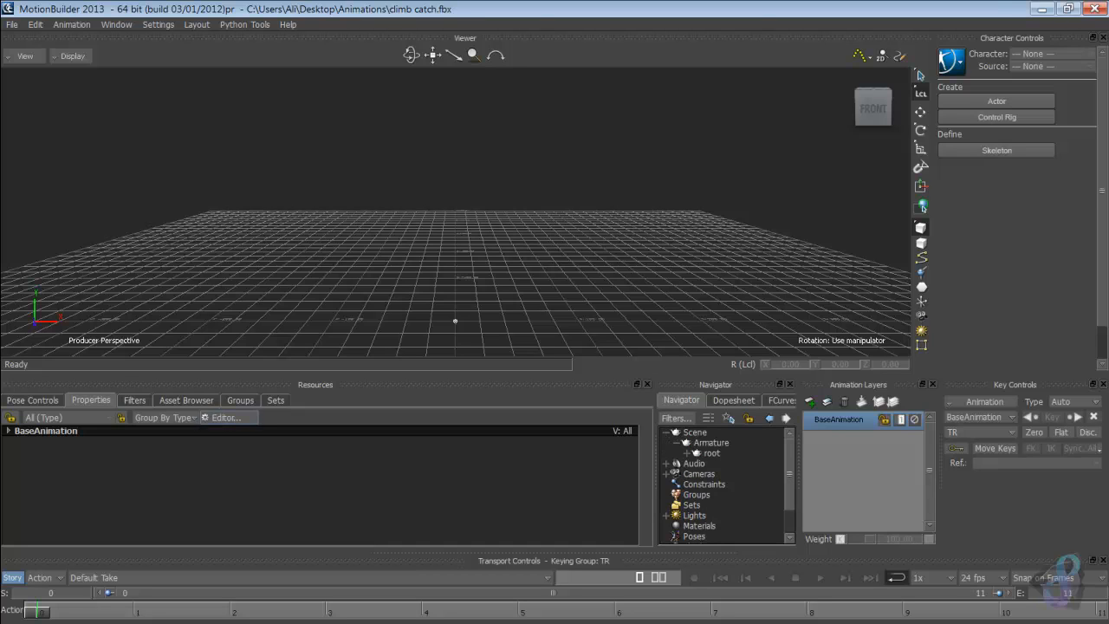
click(186, 399)
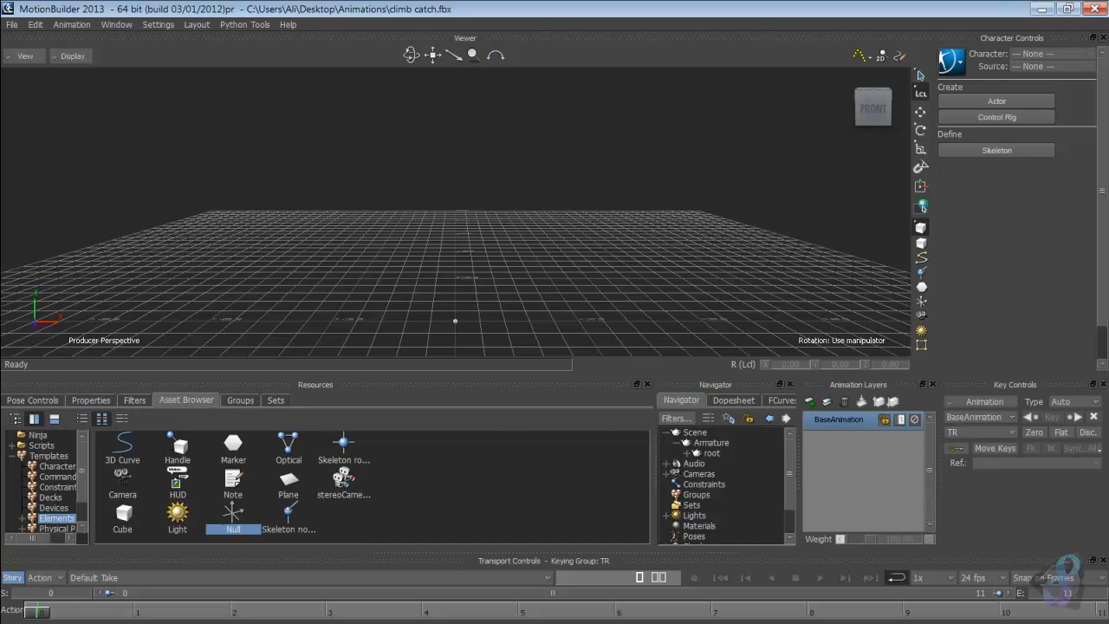
drag(233, 516, 384, 339)
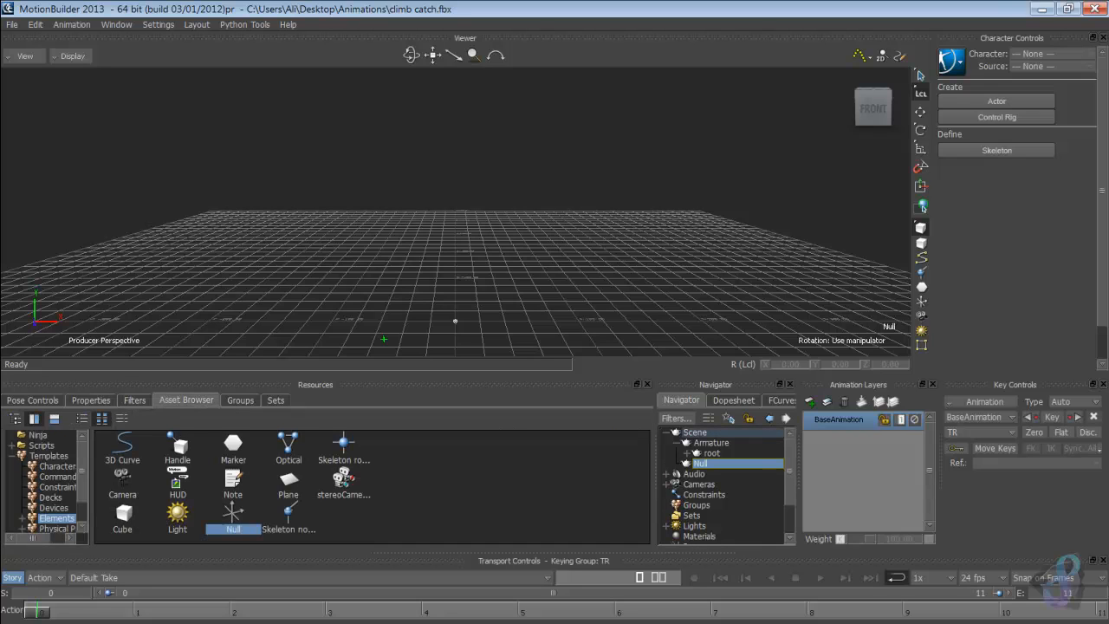
click(91, 399)
double_click(281, 451)
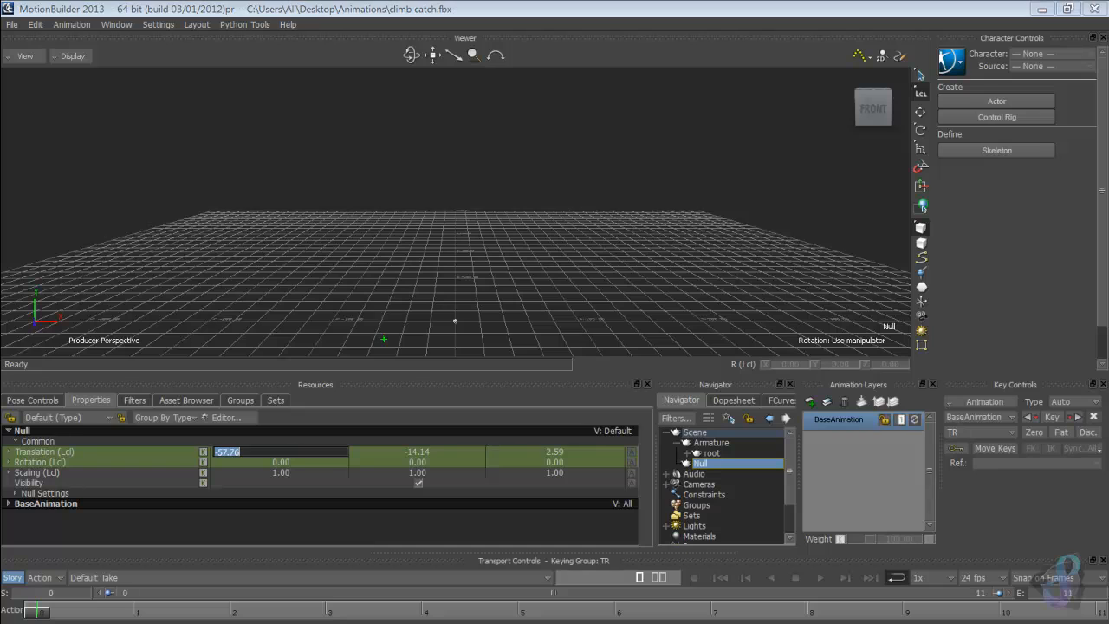
text(0)
key(Tab)
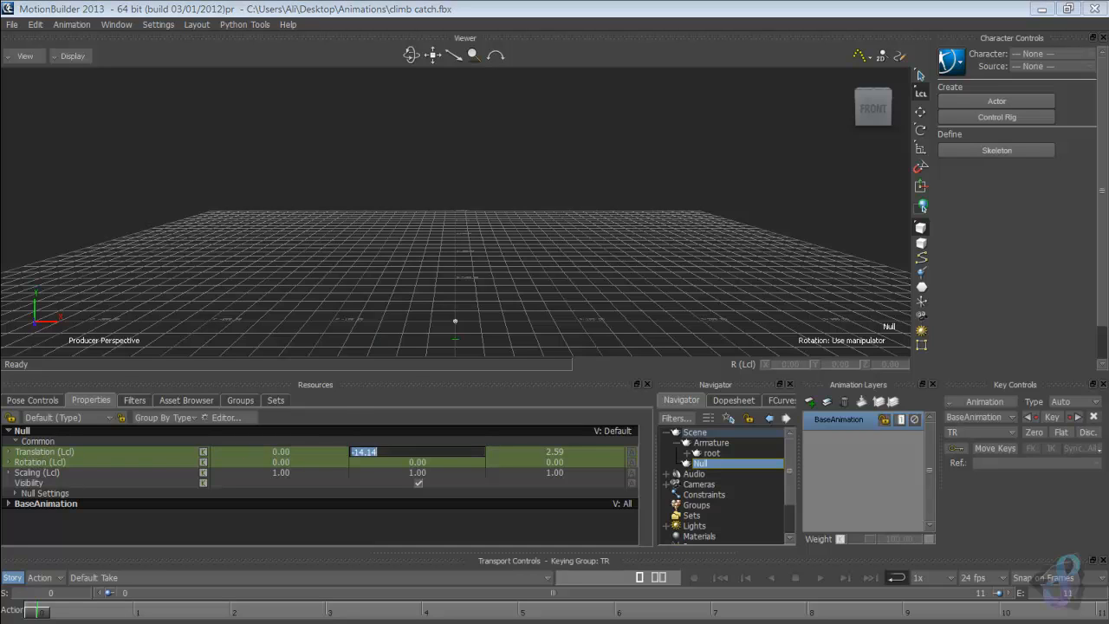
text(0)
key(Return)
key(Tab)
text(0)
key(Return)
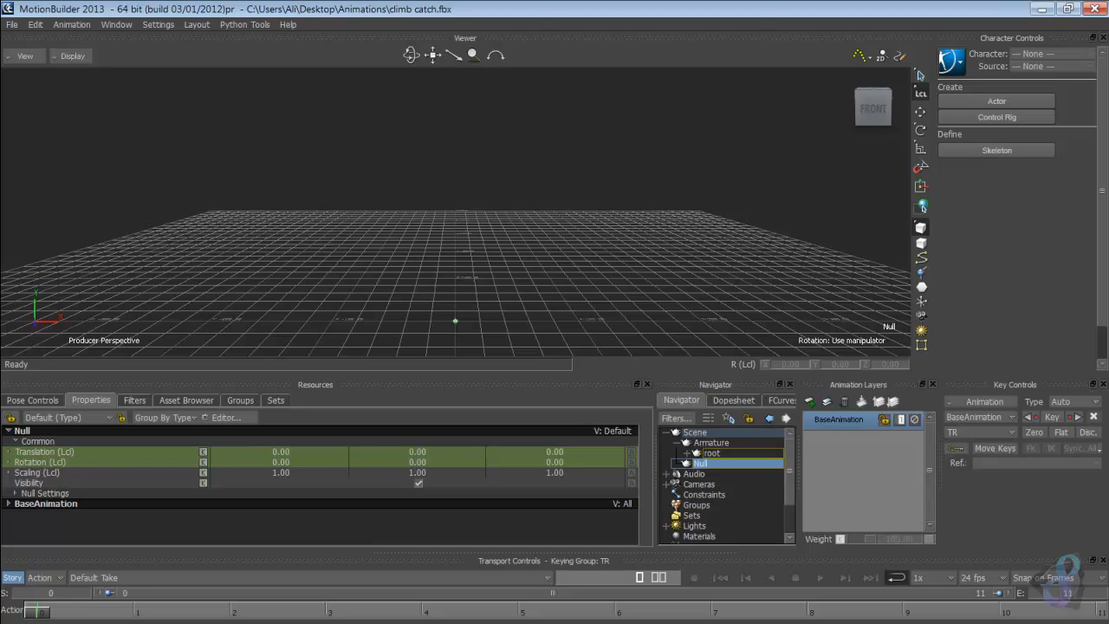
Step: Move the Armature's root under the Null and rename the Null to Source
right_click(698, 463)
click(732, 450)
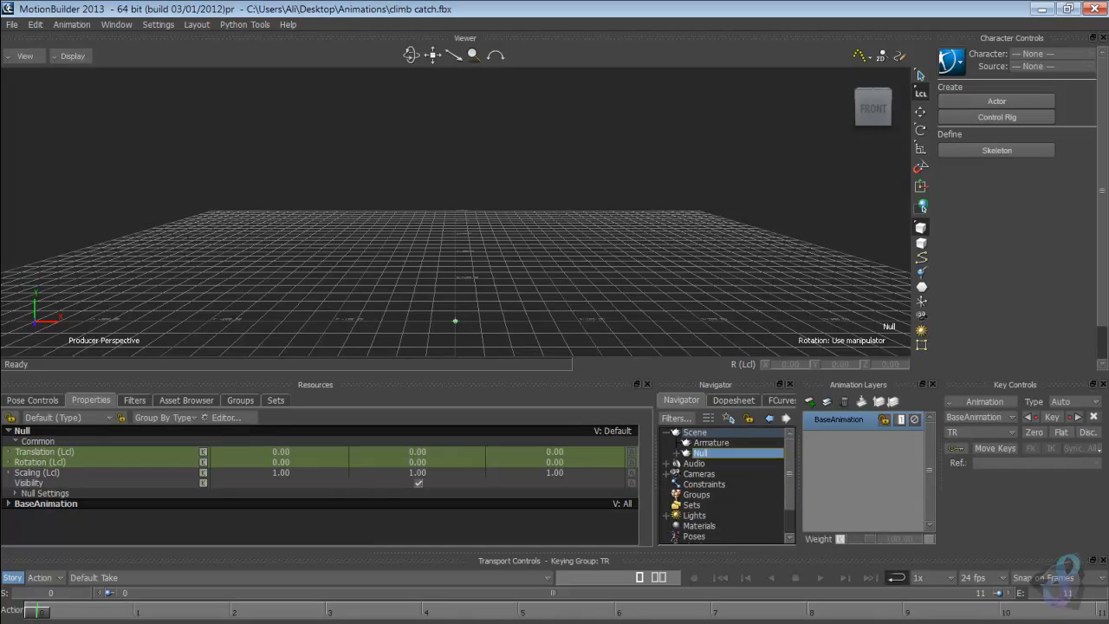
right_click(733, 452)
click(764, 375)
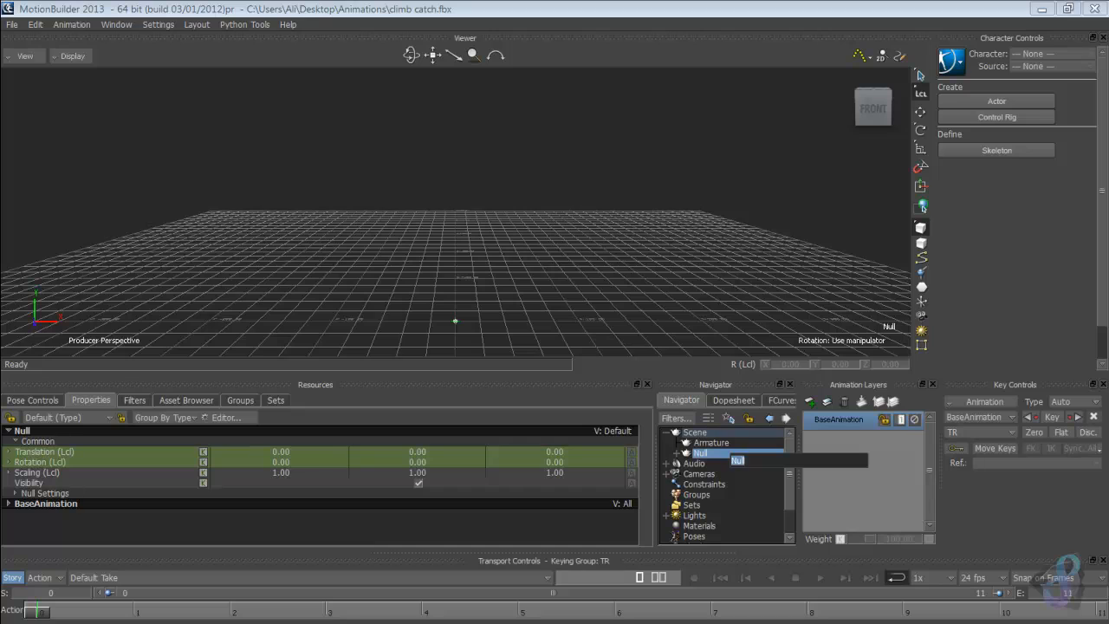
text(S)
text(u)
key(BackSpace)
key(BackSpace)
text(ource)
key(Return)
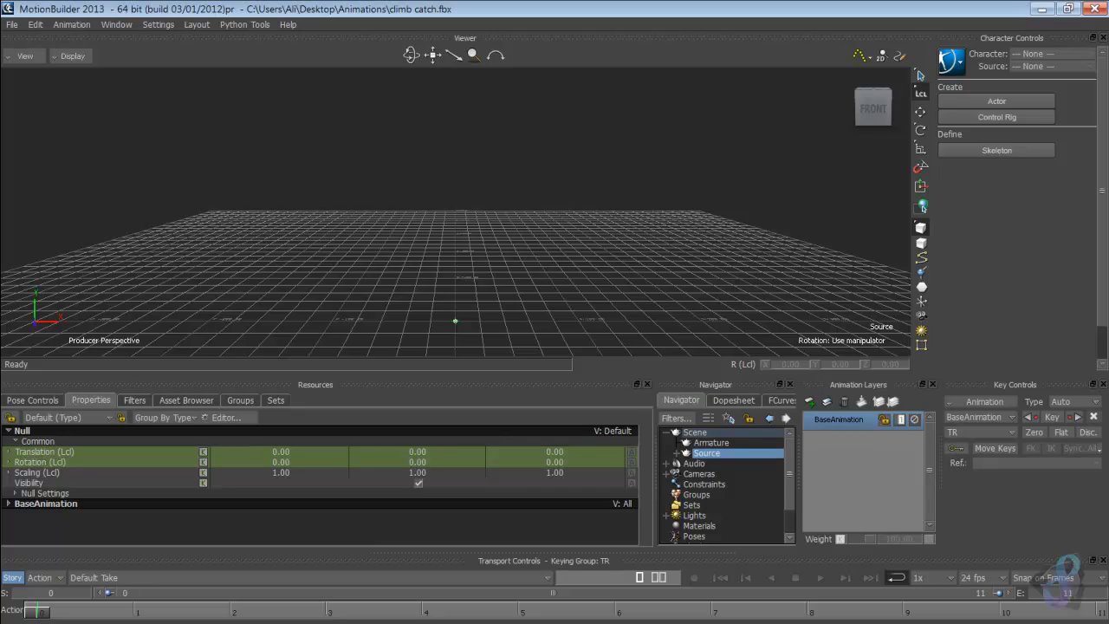
Step: Delete the emptied Armature object from the scene
click(711, 443)
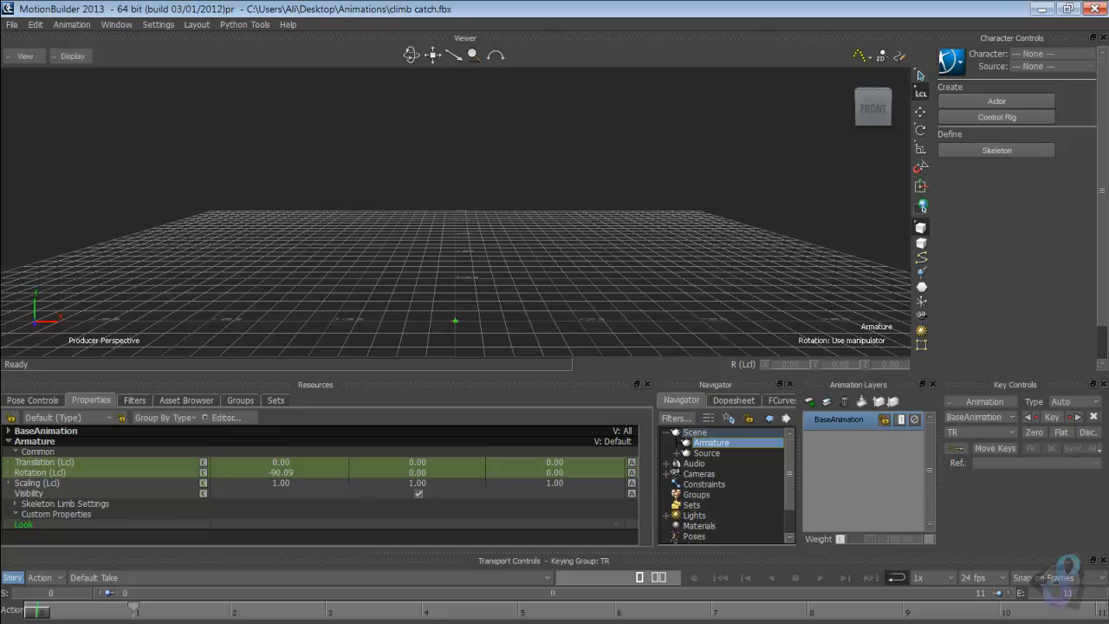
right_click(721, 442)
click(751, 531)
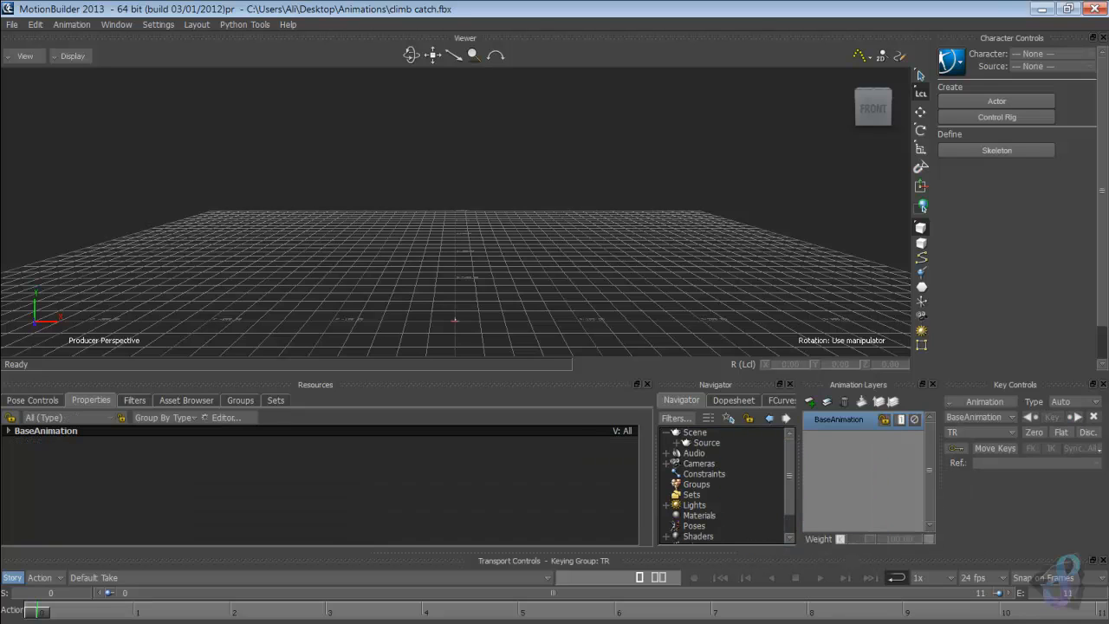
Step: Rename the default take to Climb Catch
click(307, 577)
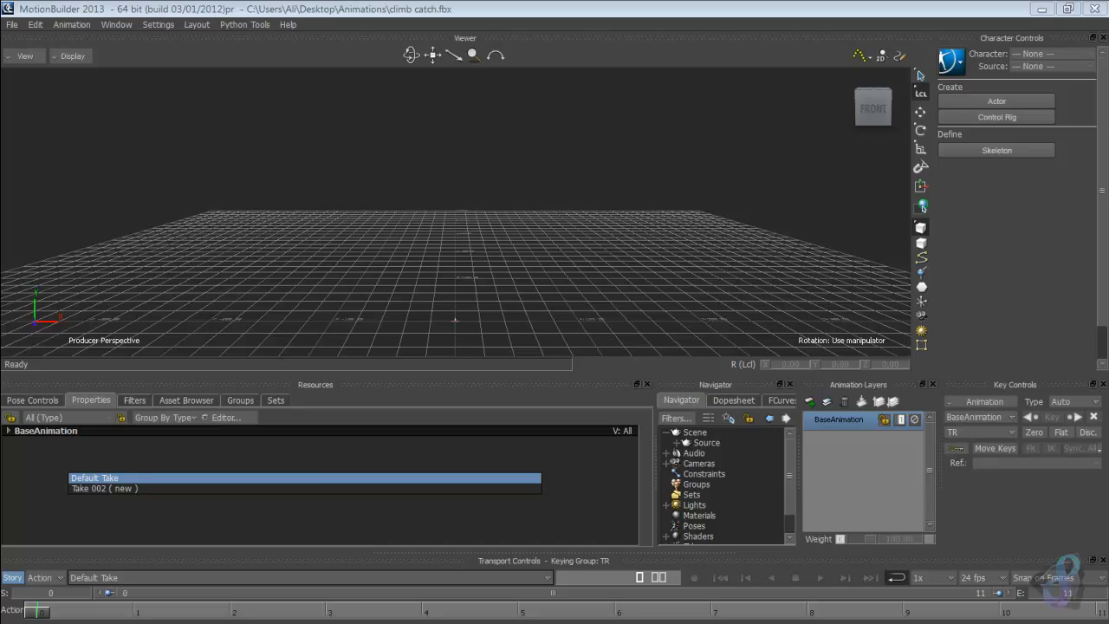
key(Escape)
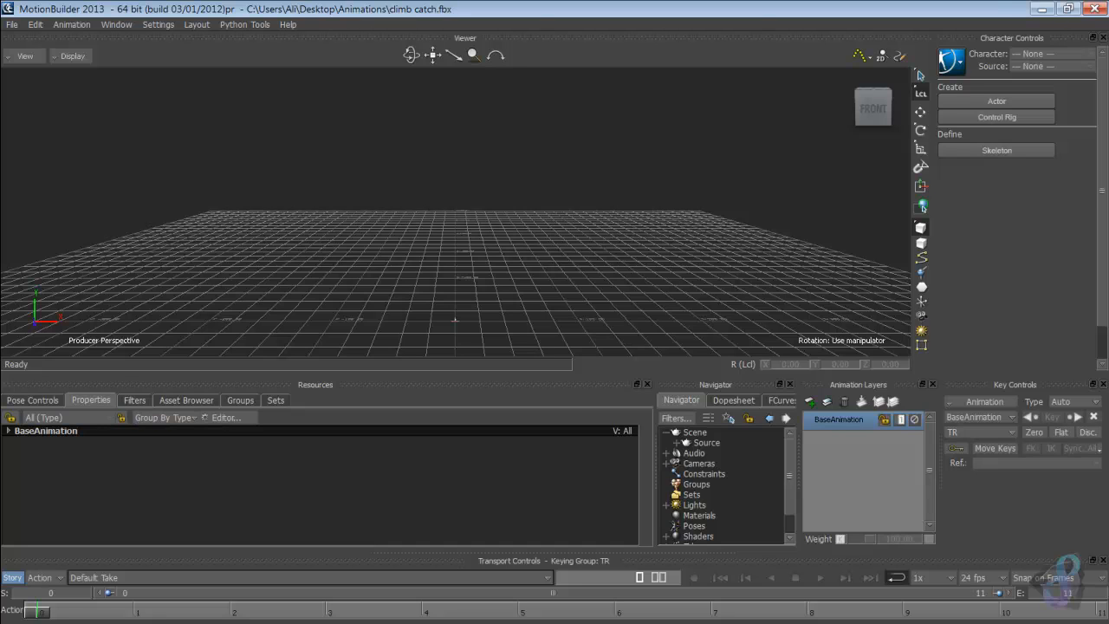
scroll(723, 485, down, 1)
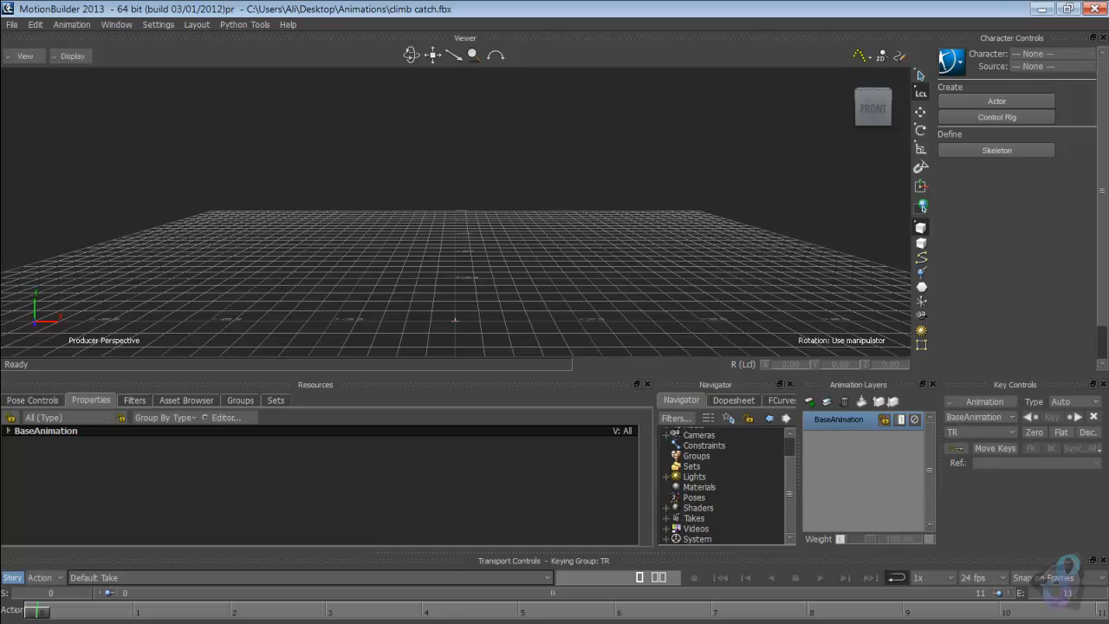
click(666, 508)
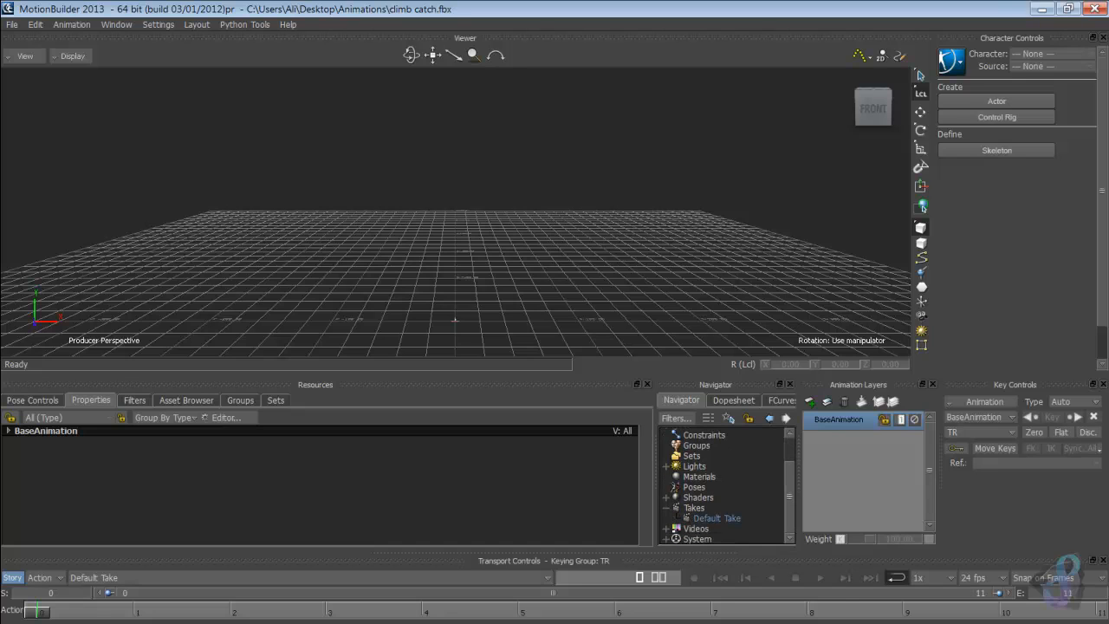
right_click(717, 518)
click(755, 557)
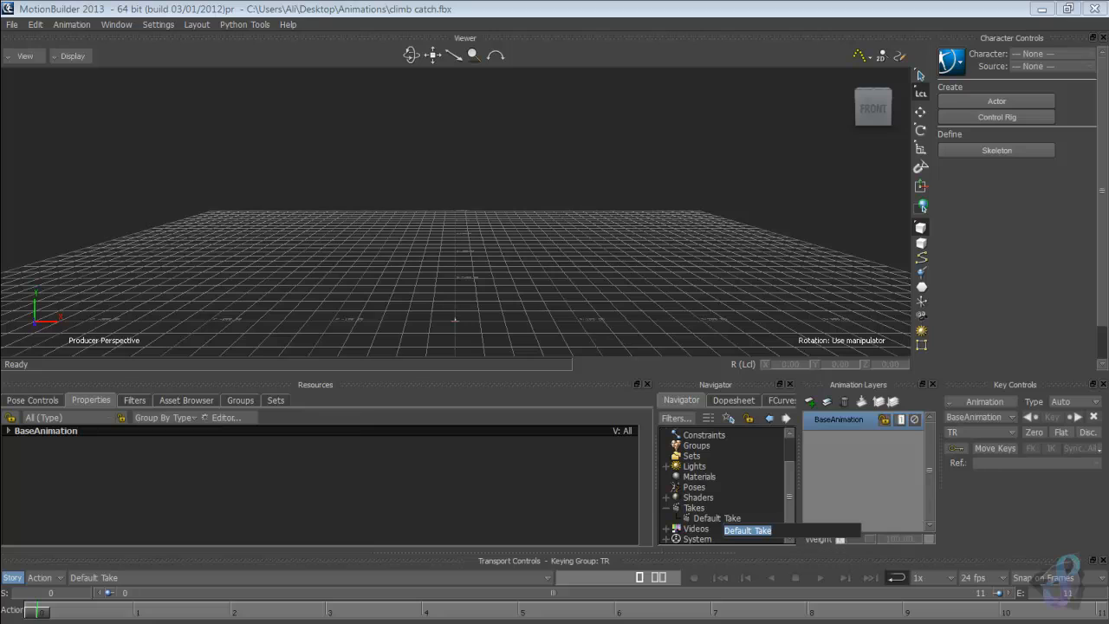
text(climb Catch)
key(Return)
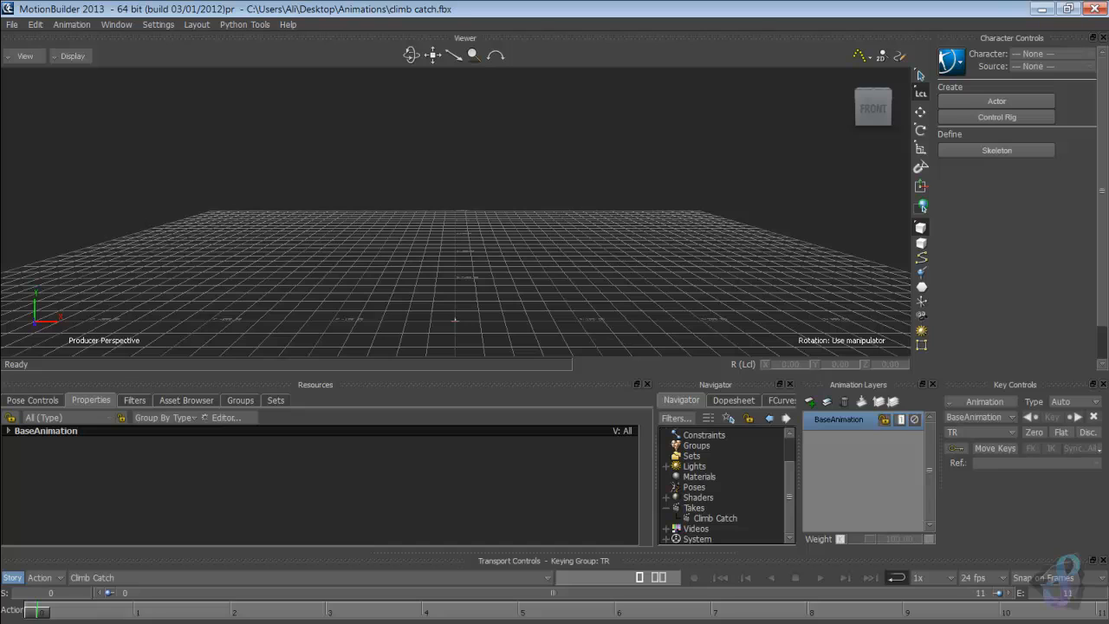
Step: Scale the Source null uniformly to about 76.82 so the skeleton fits the grid
drag(789, 496, 789, 472)
click(706, 442)
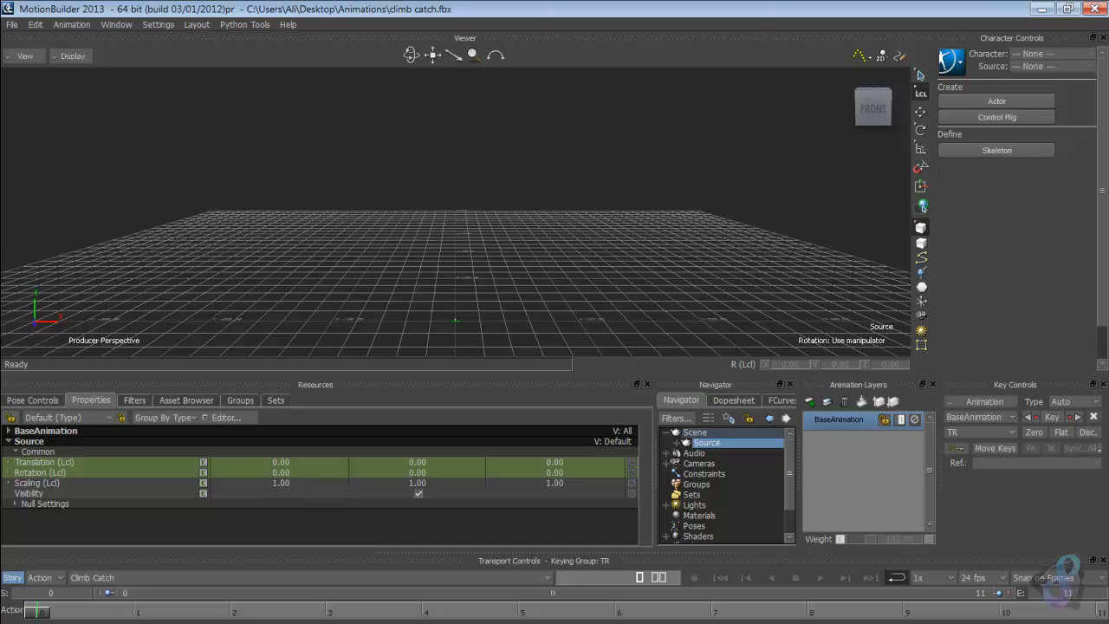
key(s)
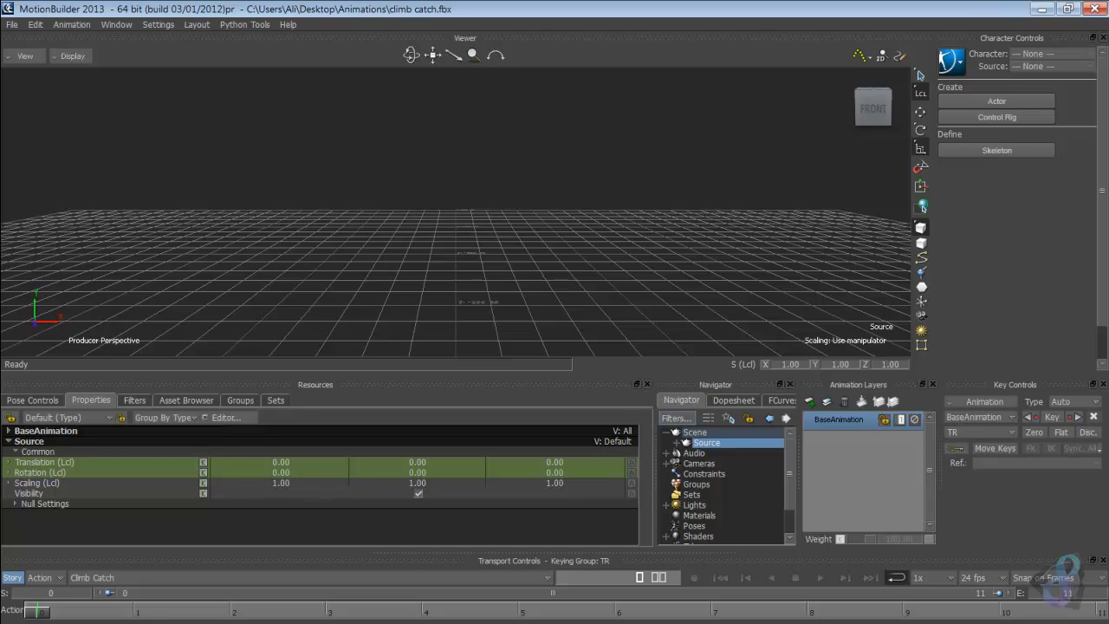
key(f)
ctrl+shift+drag(455, 174, 450, 282)
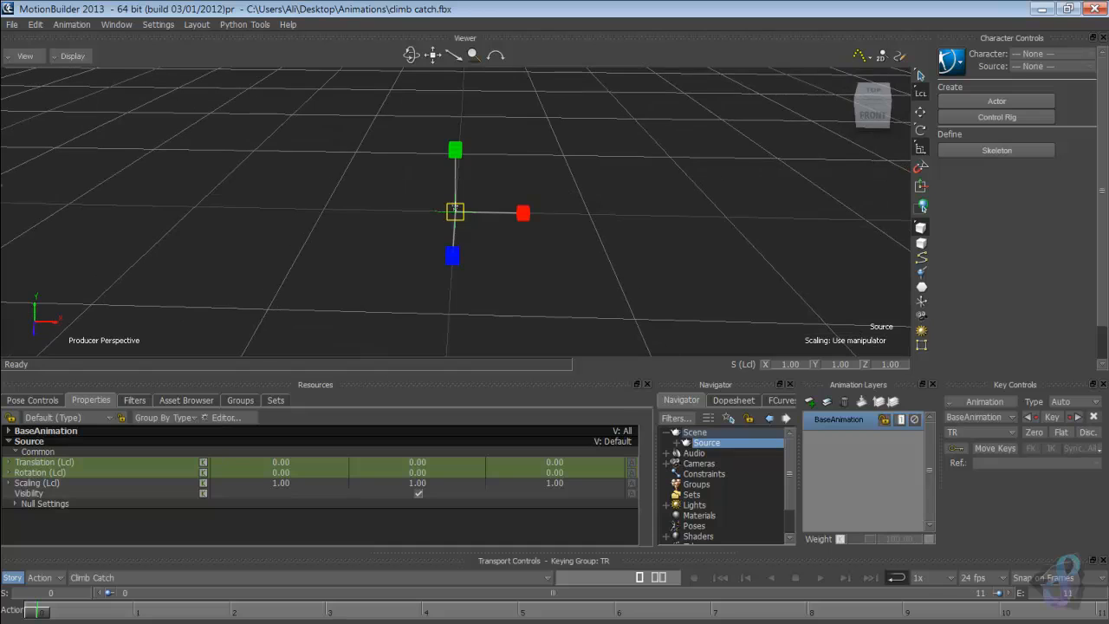
drag(455, 211, 533, 211)
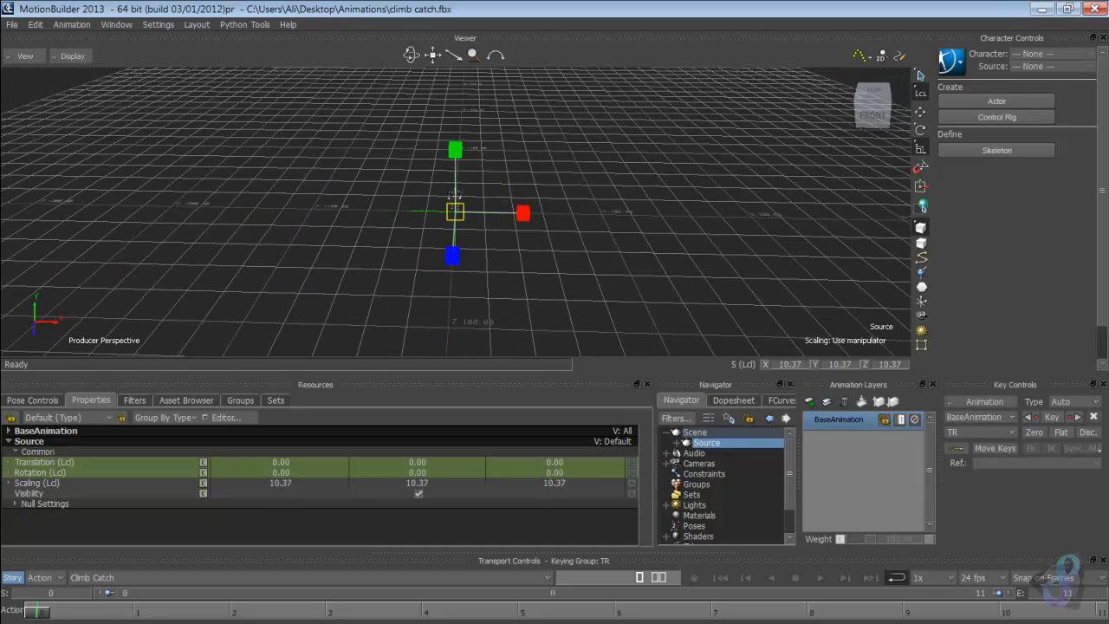
ctrl+shift+drag(494, 216, 535, 310)
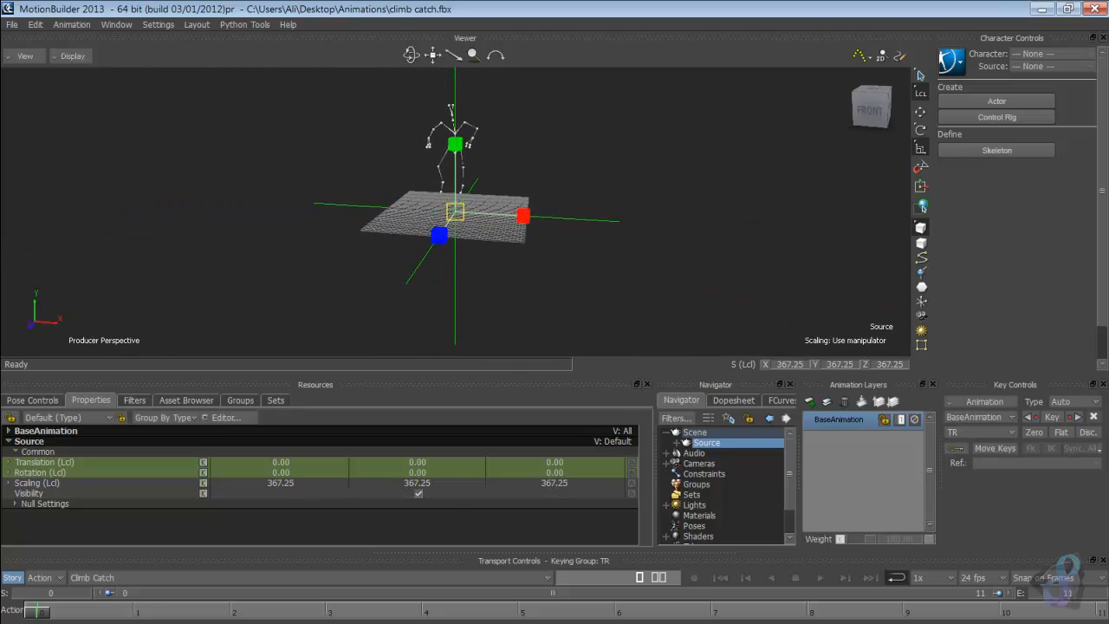
drag(455, 212, 559, 212)
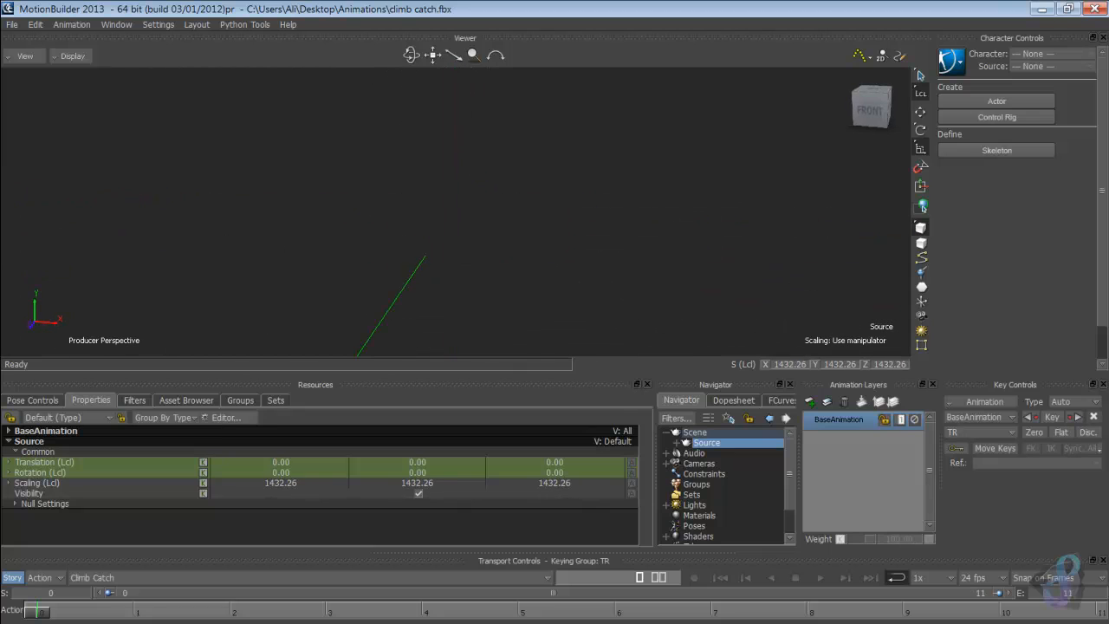
ctrl+drag(485, 260, 294, 212)
ctrl+drag(485, 230, 485, 169)
shift+drag(485, 212, 485, 282)
drag(456, 245, 394, 245)
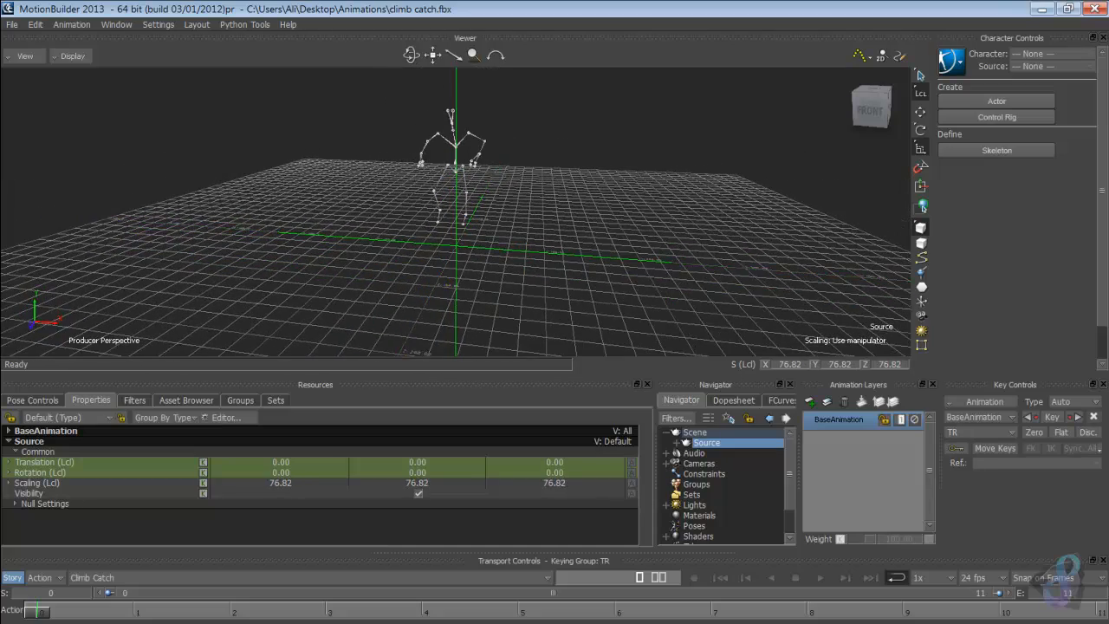
ctrl+shift+drag(485, 245, 405, 236)
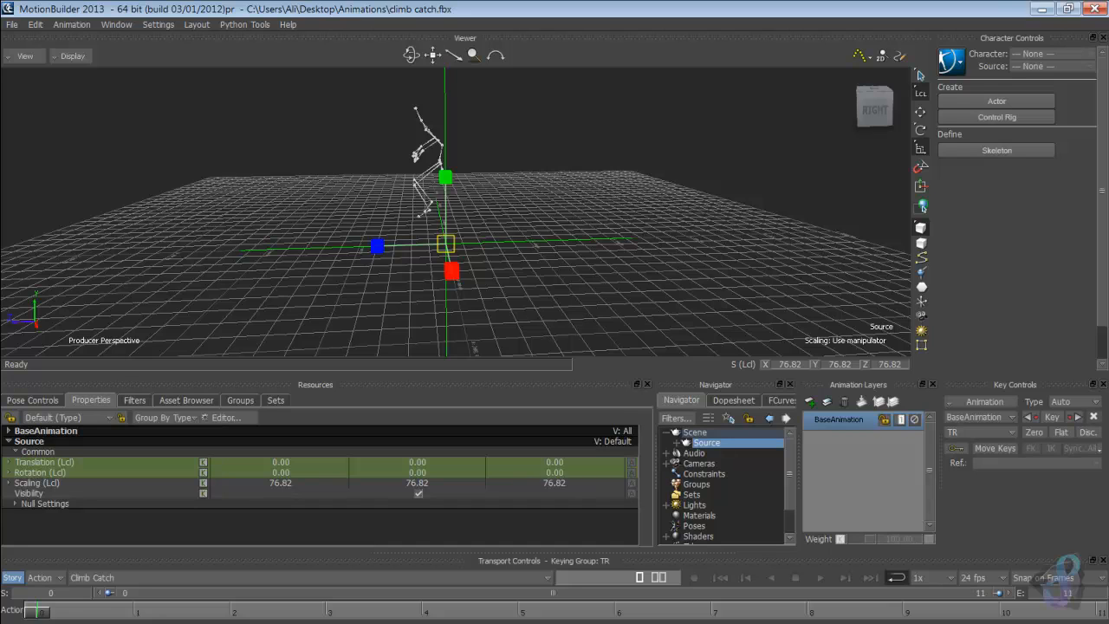
Step: Set the Source null's local X rotation to -90 degrees to stand the skeleton upright
mouse_move(38, 612)
mouse_down()
mouse_move(327, 611)
mouse_move(38, 611)
mouse_up()
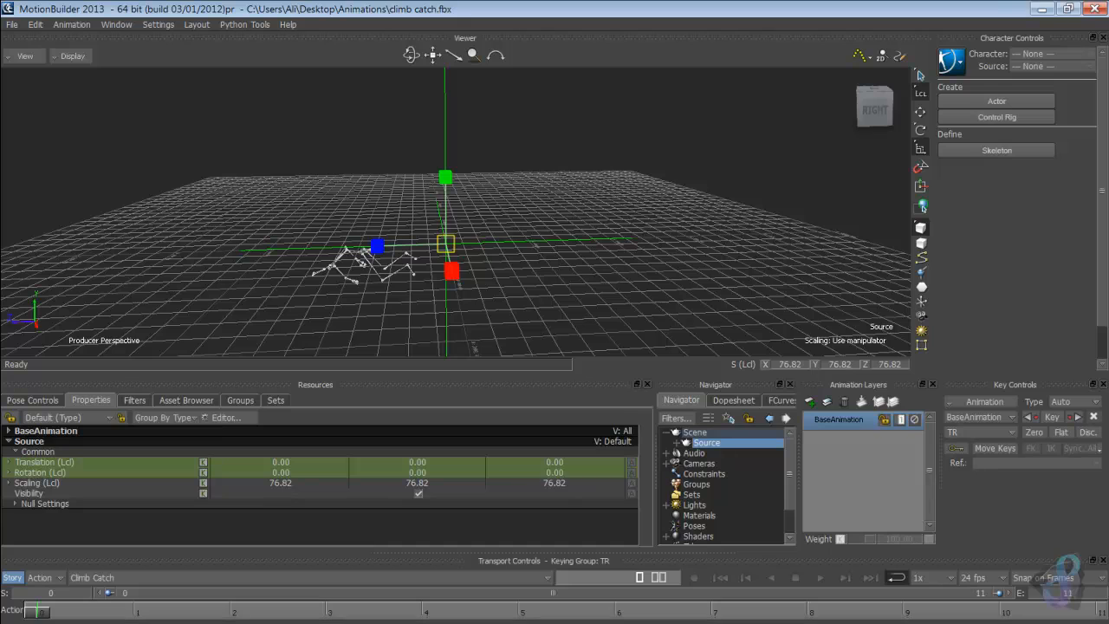
key(r)
right_click(730, 228)
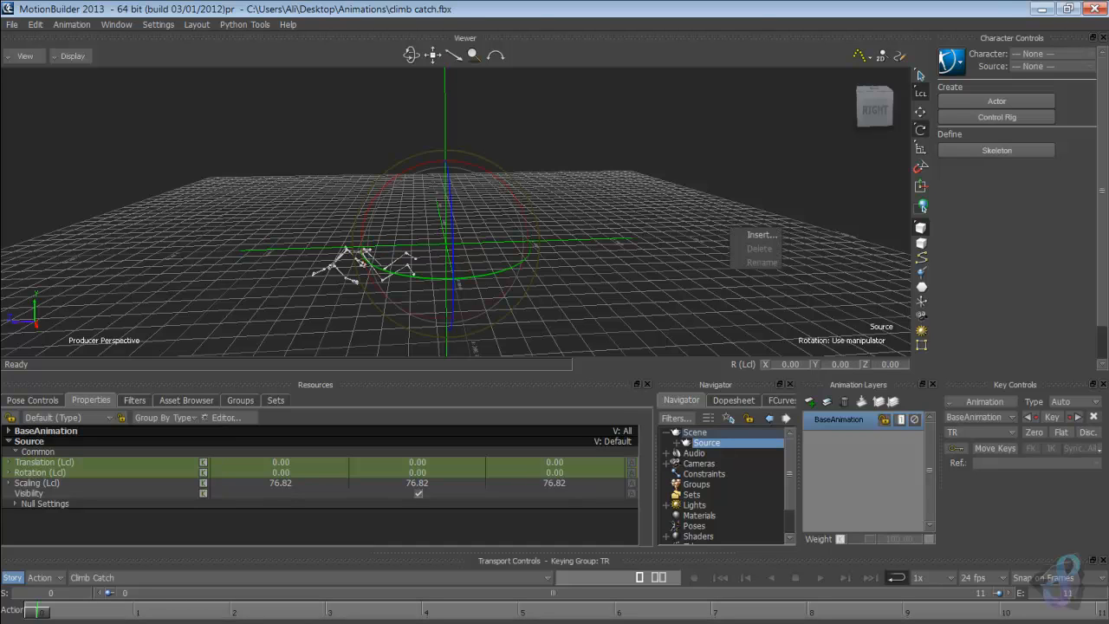
click(281, 472)
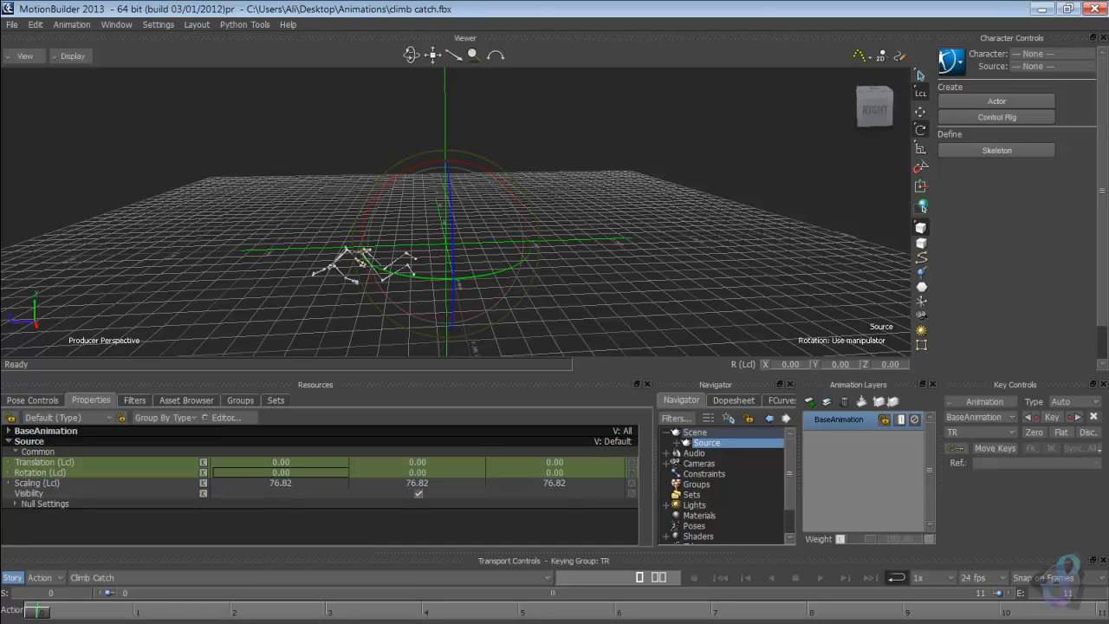
double_click(280, 472)
text(-90)
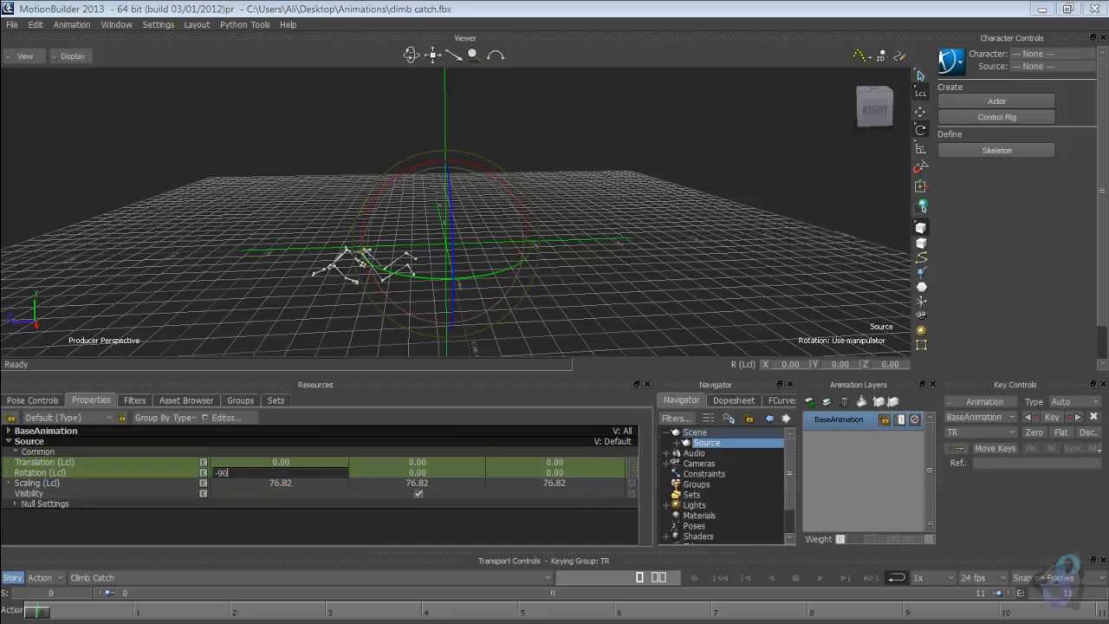
key(Return)
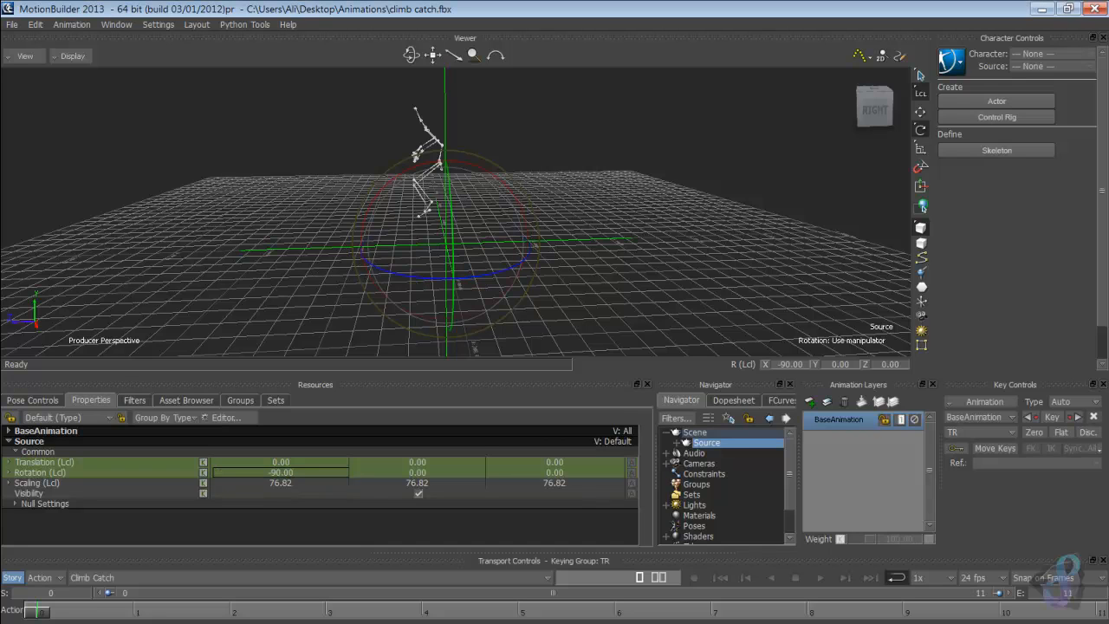
click(589, 130)
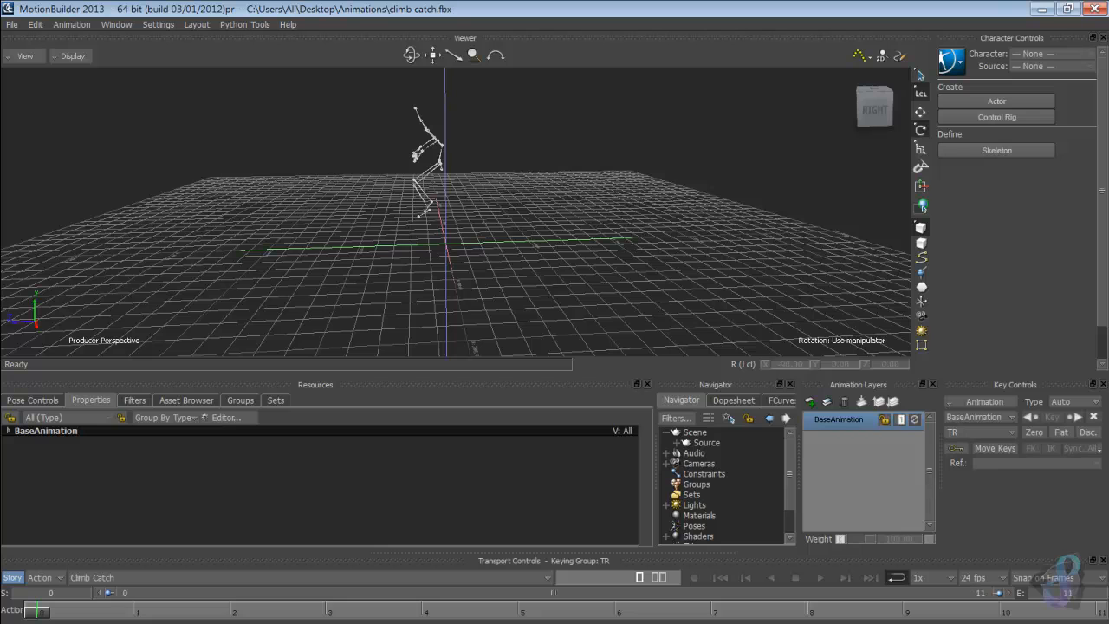
click(706, 443)
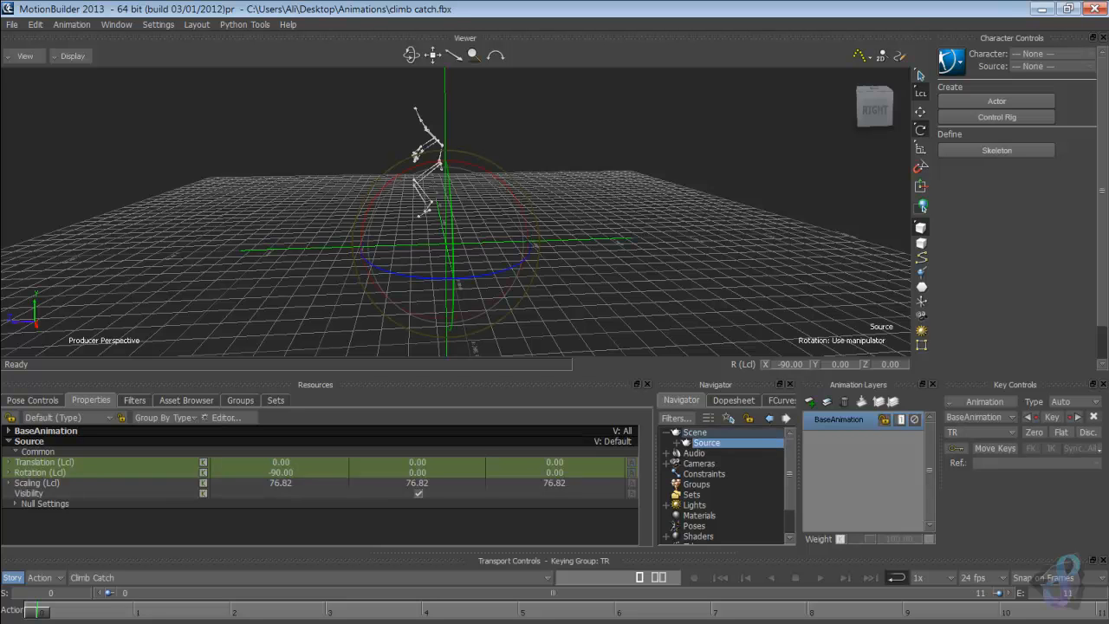
click(589, 130)
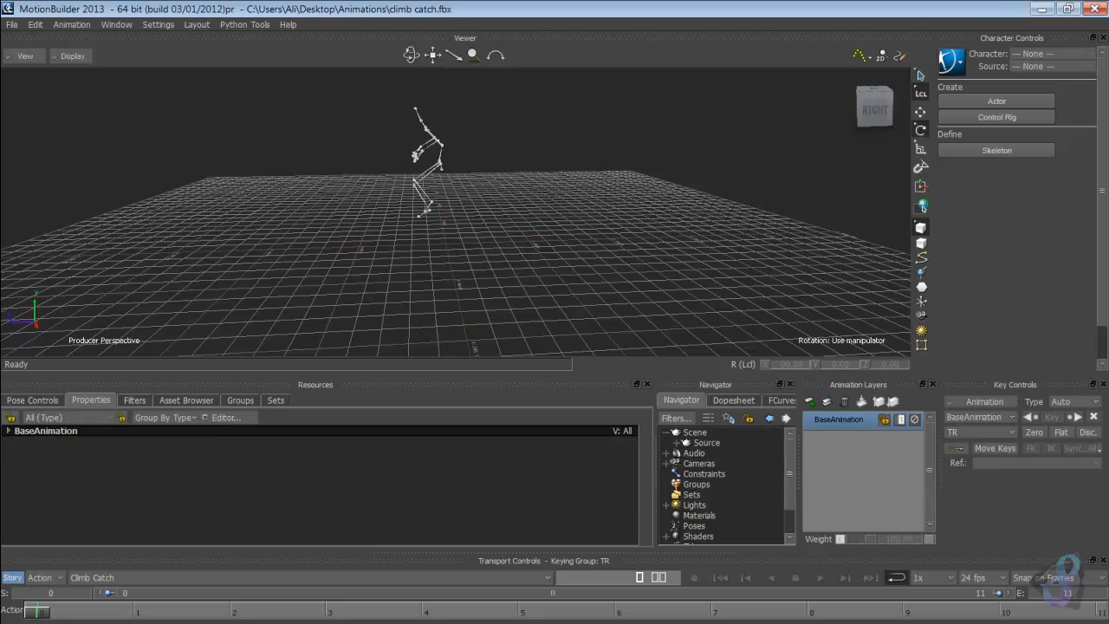
Step: Review the Climb Catch animation from front and side across frames 0 to 11, ending back at frame 0
mouse_move(537, 156)
ctrl+shift+mouse_down()
mouse_move(693, 226)
mouse_move(537, 156)
ctrl+shift+mouse_up()
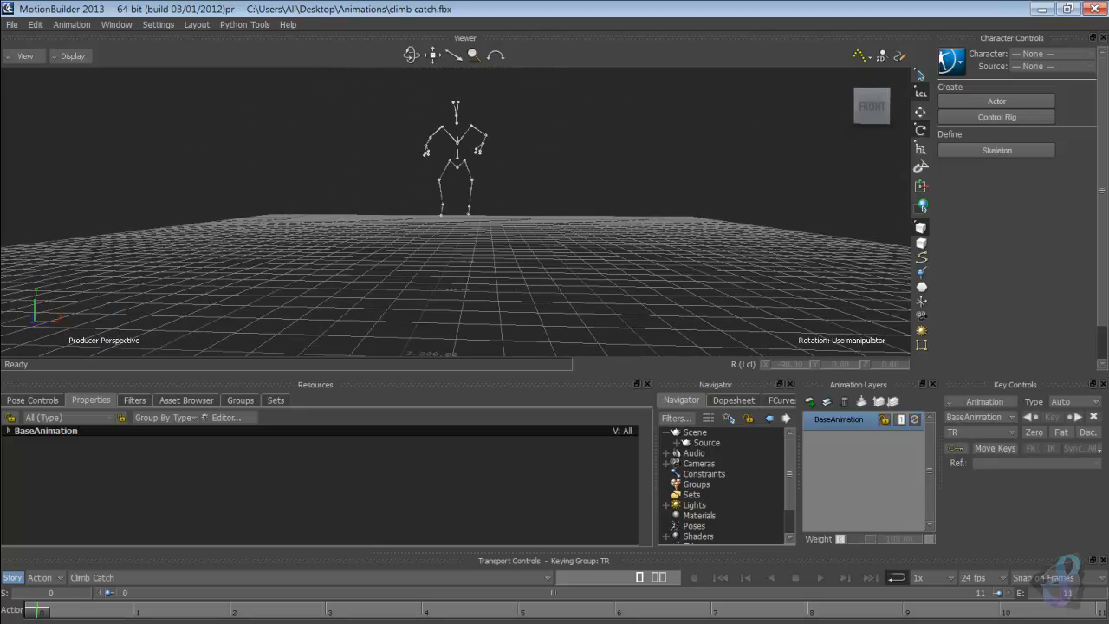
mouse_move(38, 612)
mouse_down()
mouse_move(1095, 612)
mouse_move(37, 612)
mouse_up()
click(821, 577)
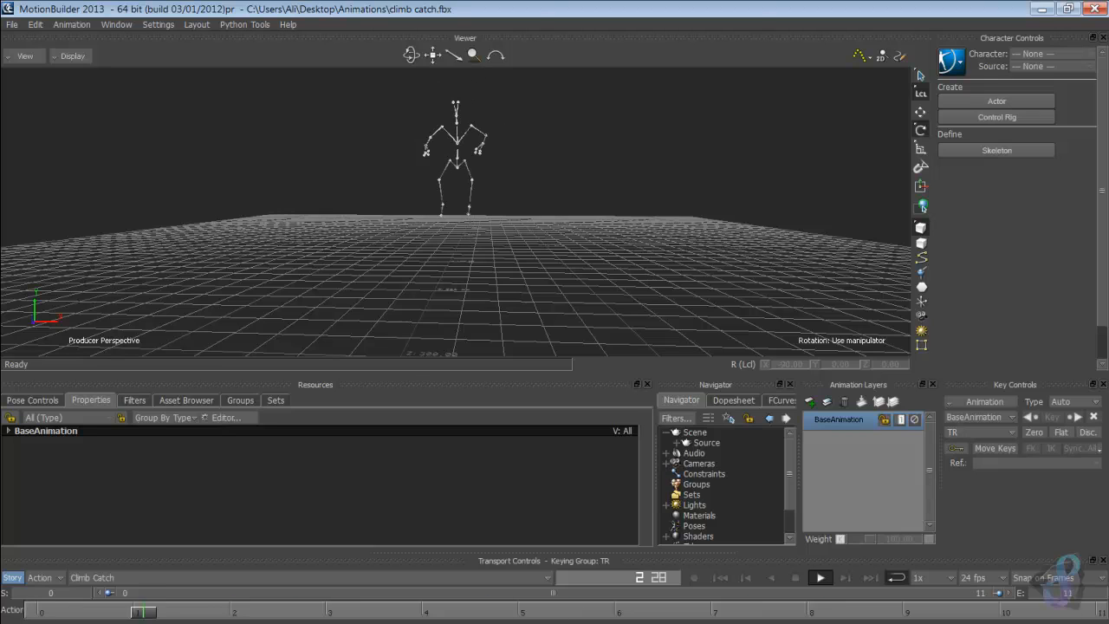
key(ctrl+space)
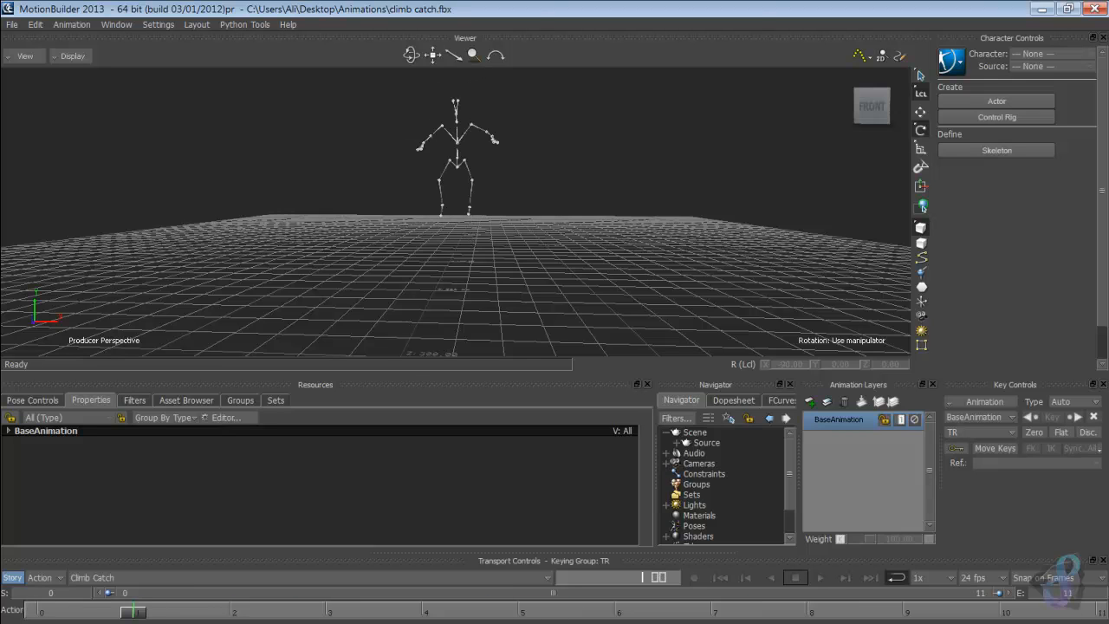
drag(133, 612, 37, 611)
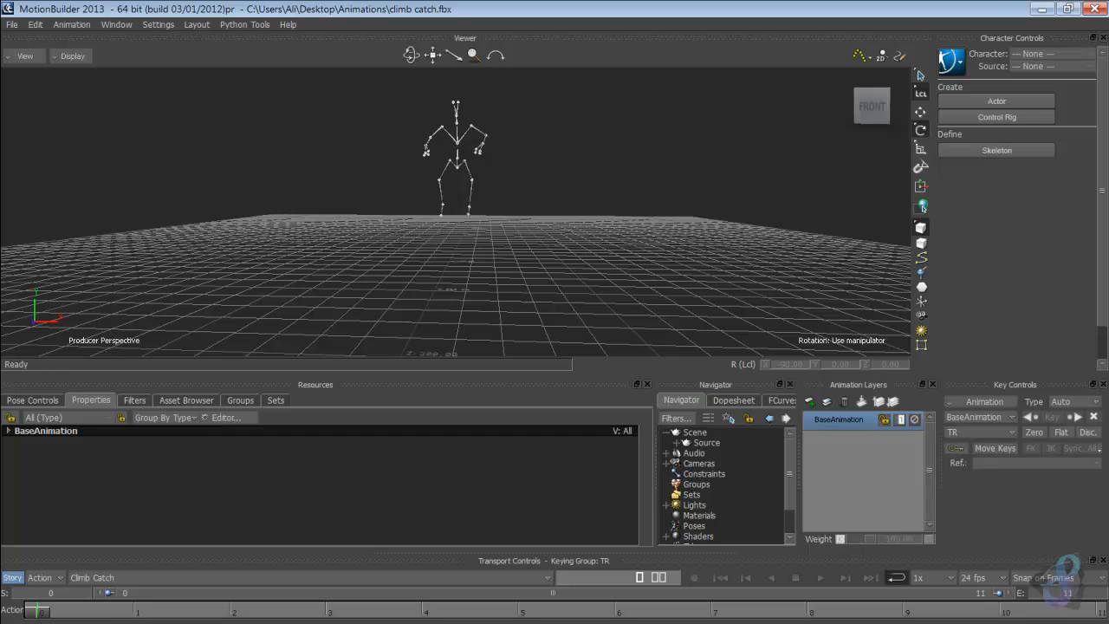
ctrl+shift+drag(519, 208, 321, 232)
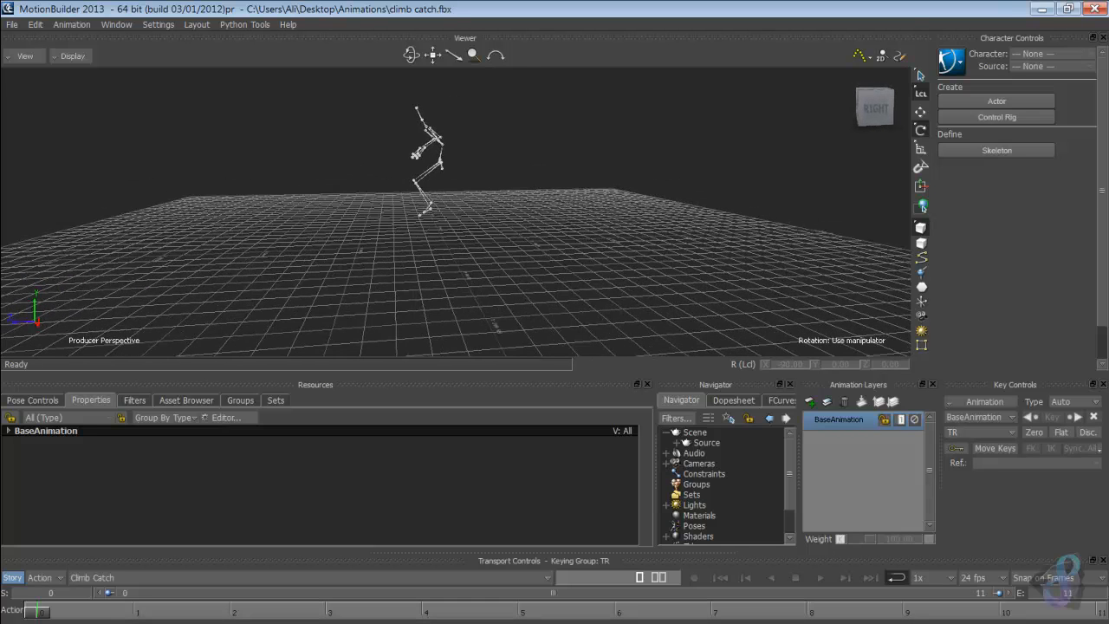
drag(37, 611, 134, 611)
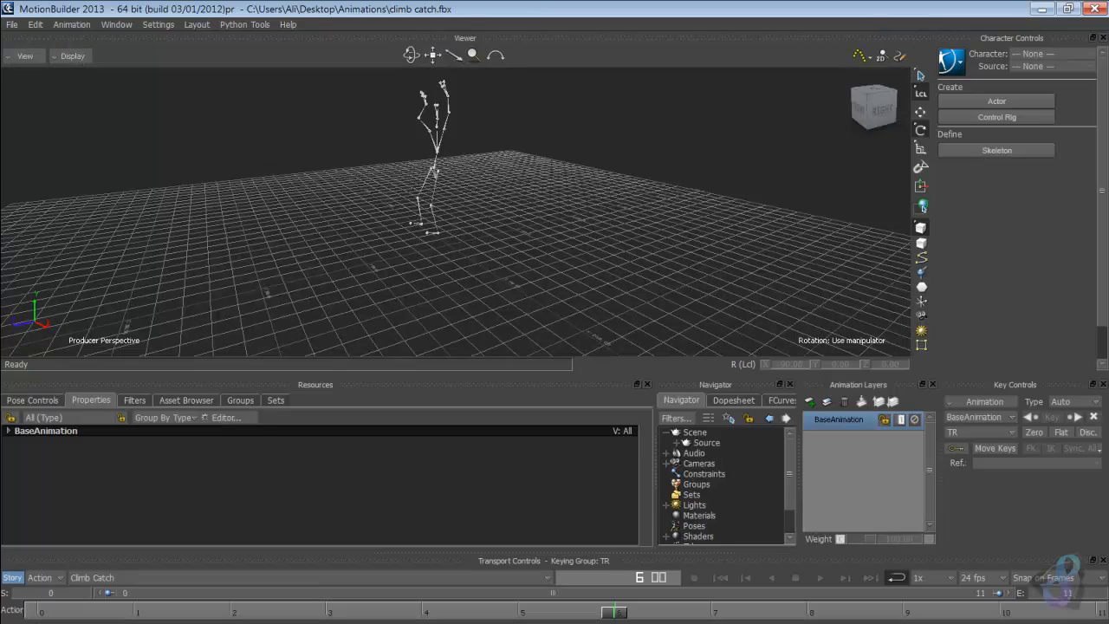
ctrl+shift+drag(468, 207, 495, 209)
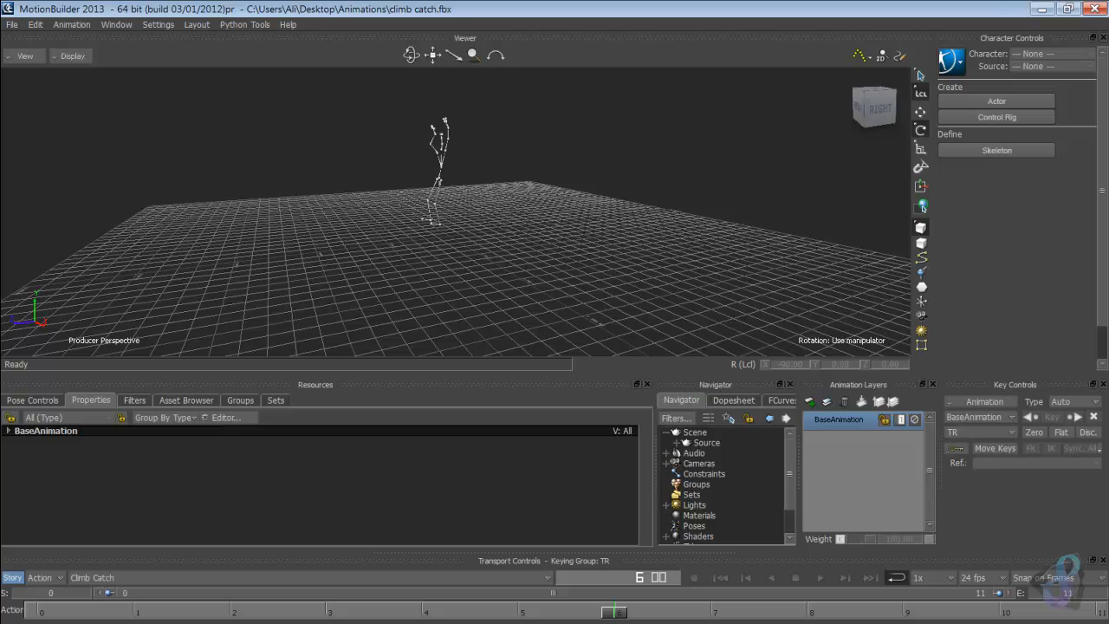
drag(614, 611, 1095, 611)
ctrl+shift+drag(454, 216, 589, 223)
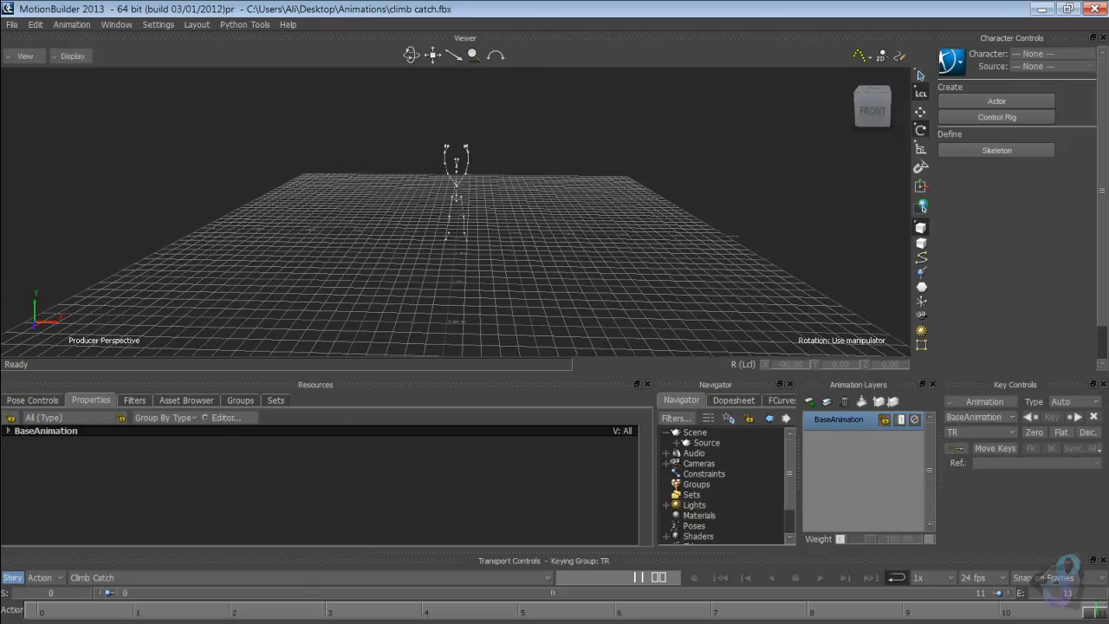
drag(1095, 611, 37, 612)
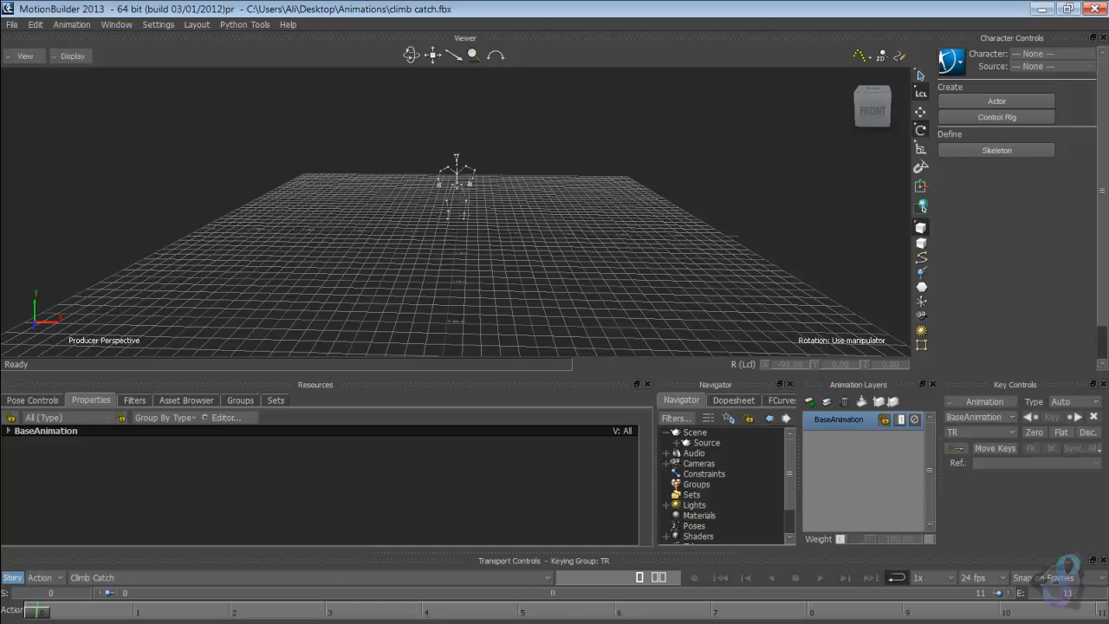
Step: Set the take's start frame to -1 and move the current time to frame -1
double_click(50, 594)
text(-1)
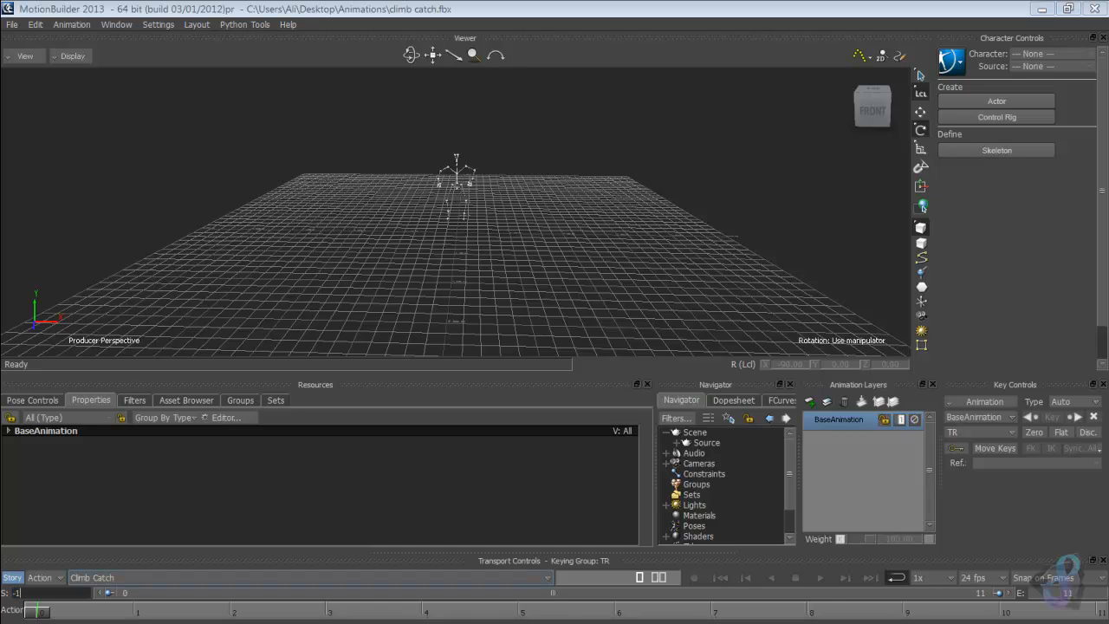
key(Return)
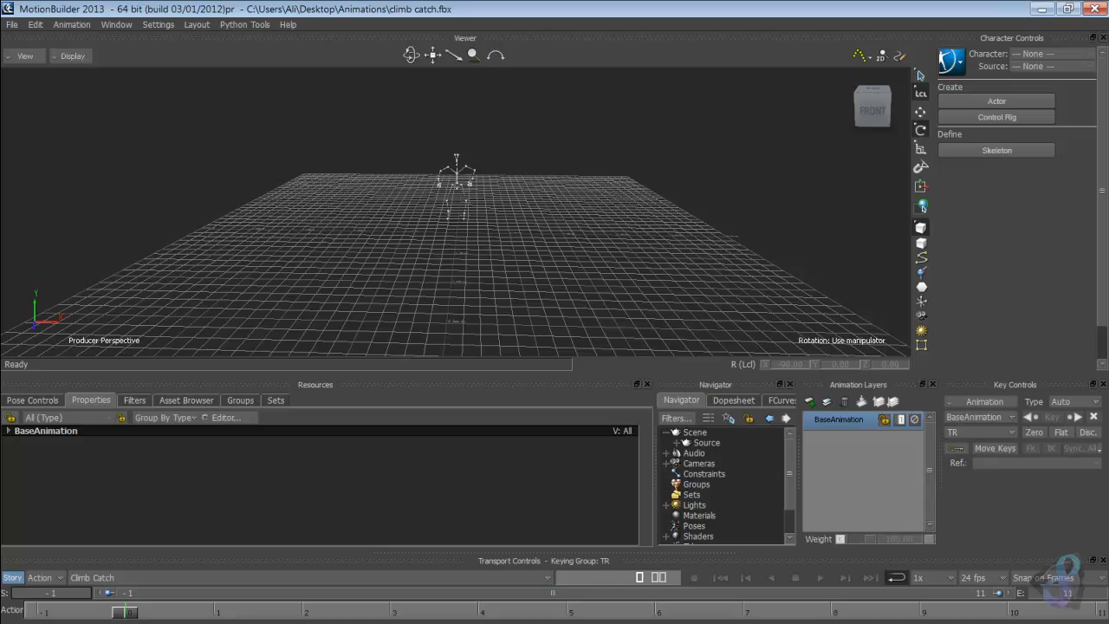
drag(126, 611, 37, 612)
ctrl+shift+drag(455, 217, 478, 174)
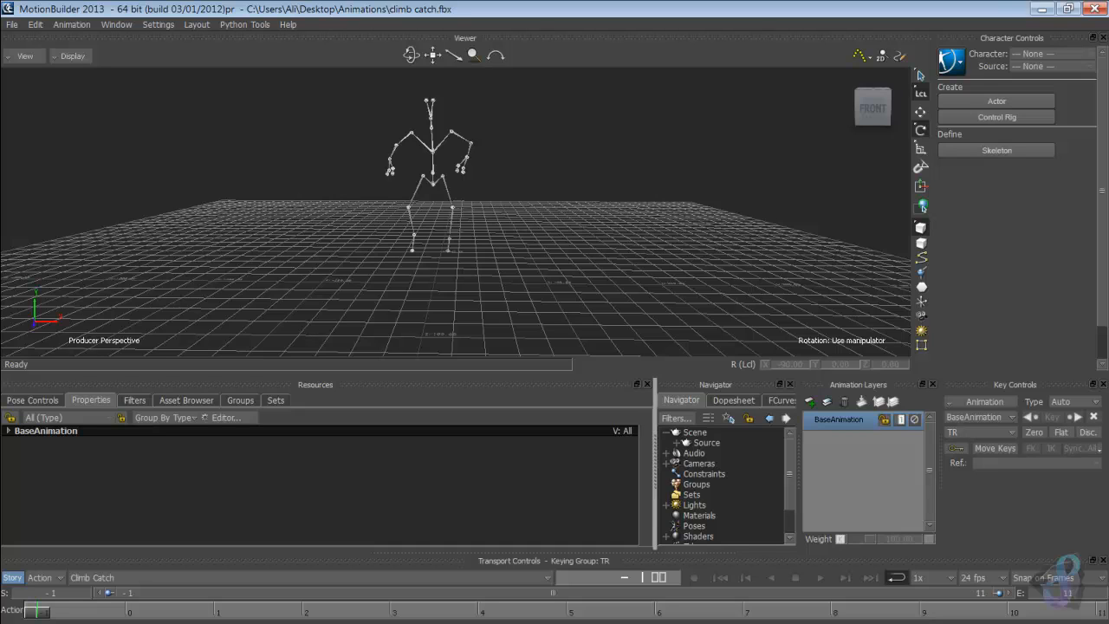
drag(656, 467, 369, 468)
click(535, 399)
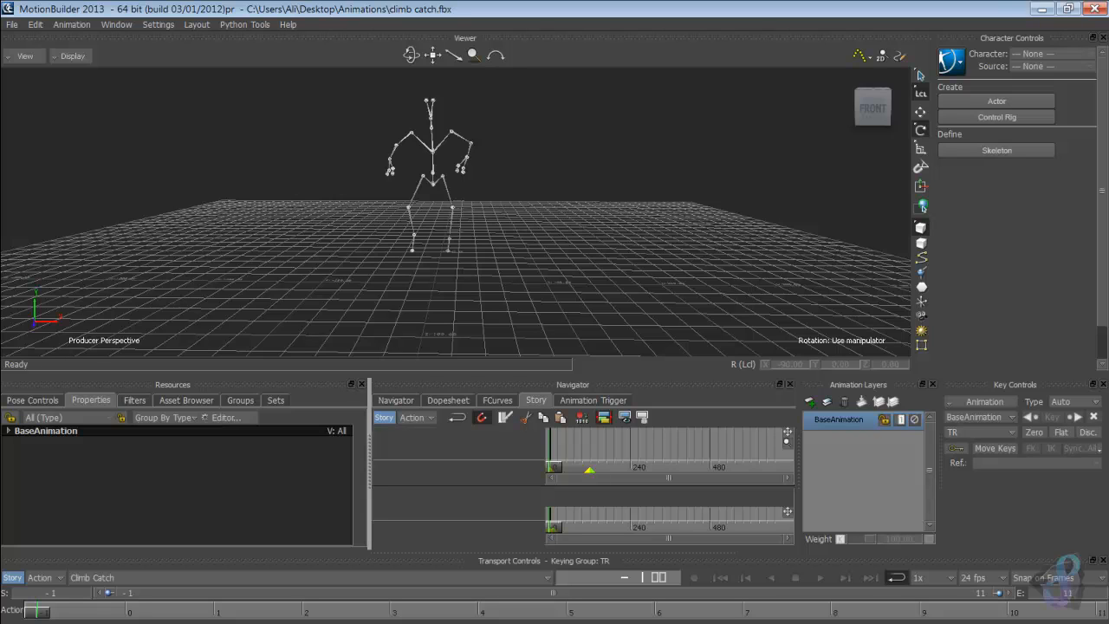
drag(369, 468, 656, 467)
click(681, 399)
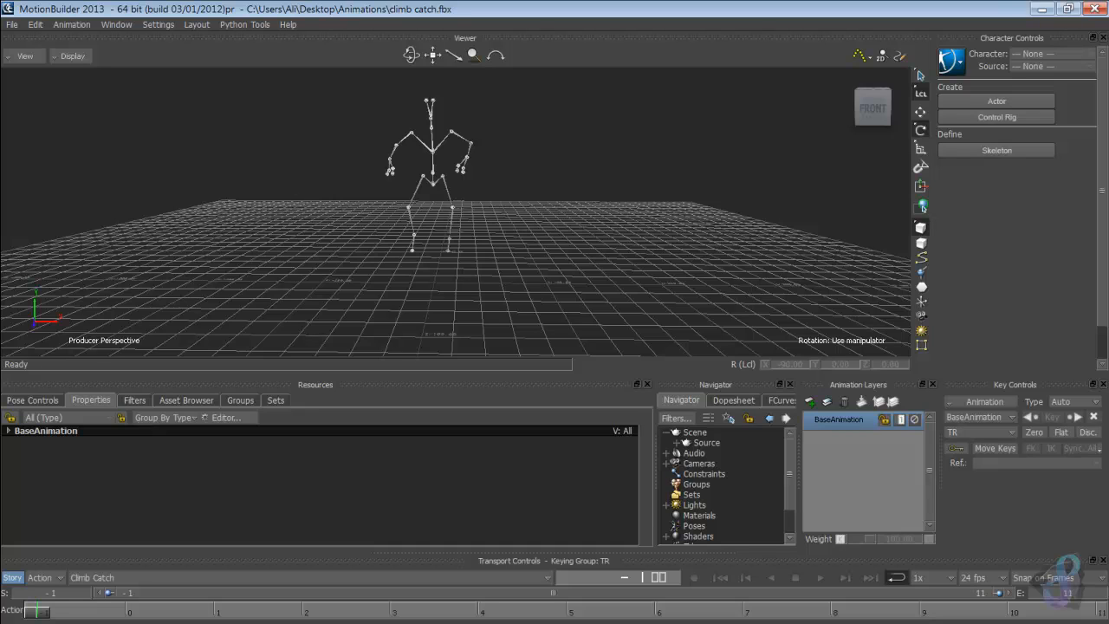
Step: Set the hips_L bone's local rotation to 0, 0, -180 degrees and clear the selection
click(443, 179)
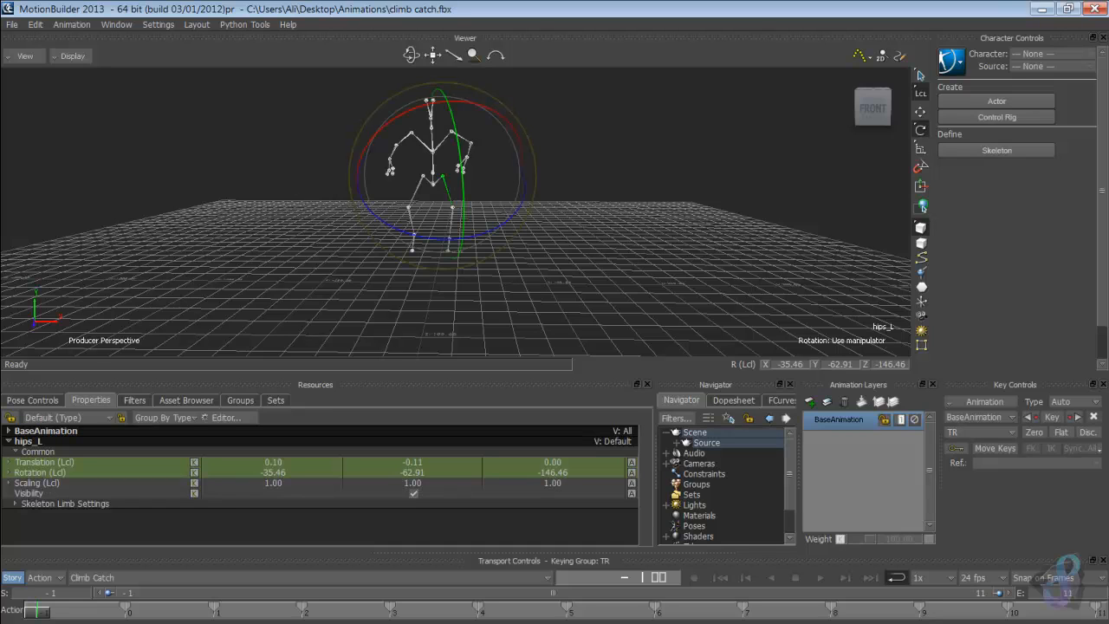
double_click(273, 472)
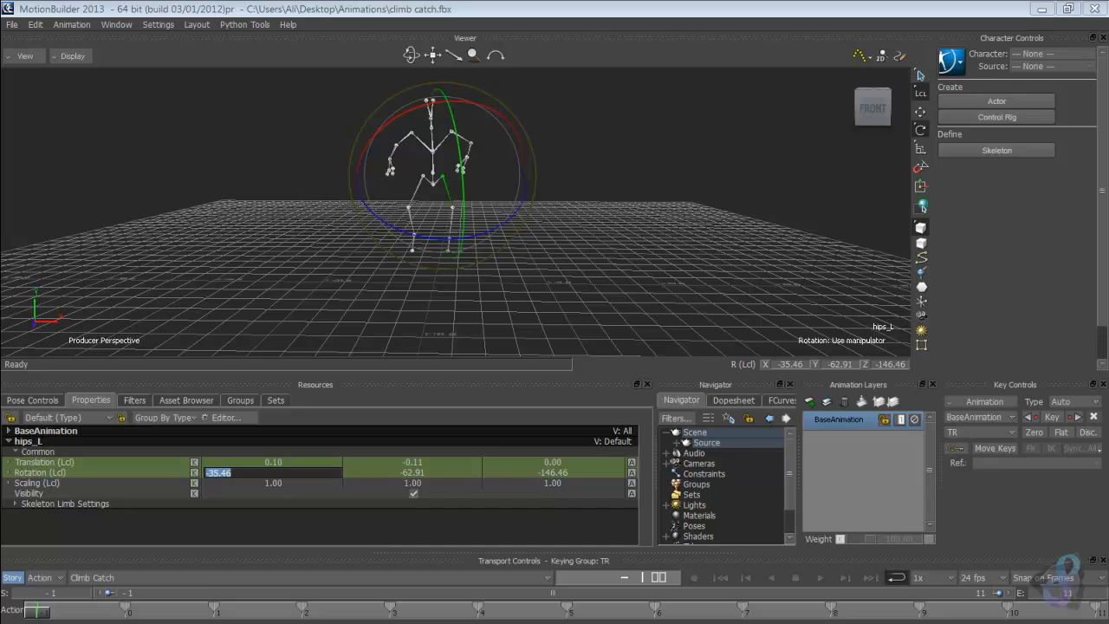
text(0)
key(Tab)
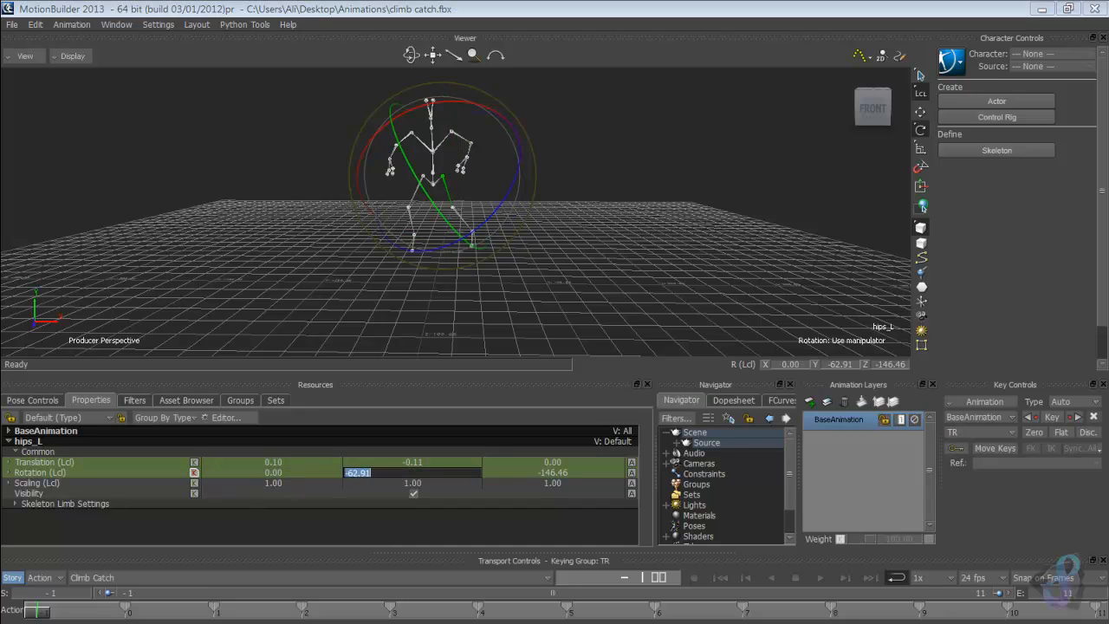
text(0)
key(Tab)
key(BackSpace)
text(-)
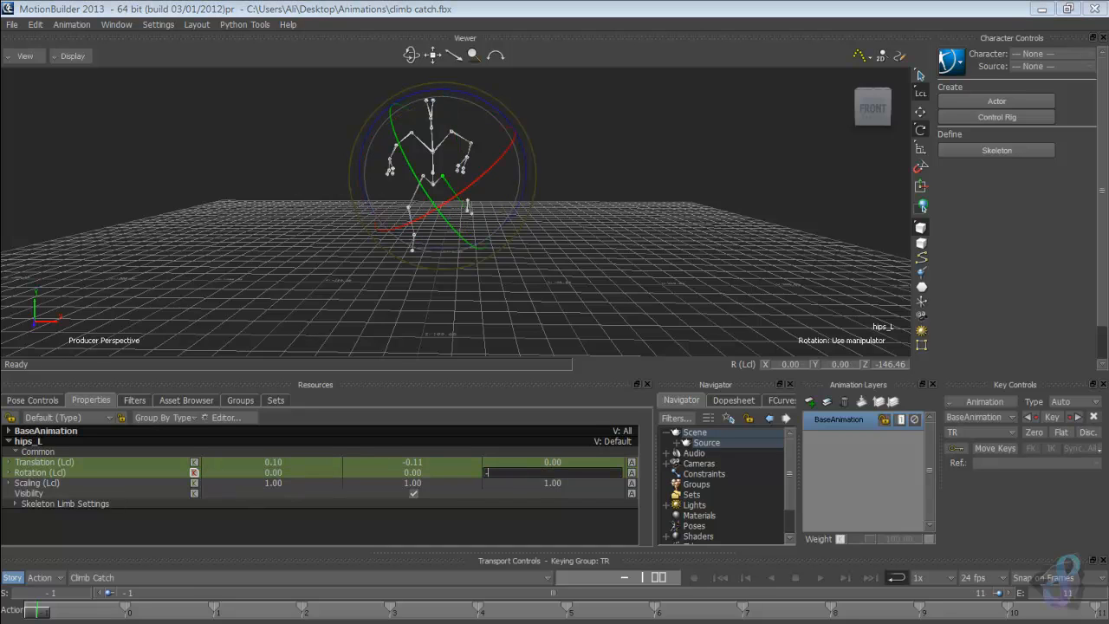
text(180)
key(Return)
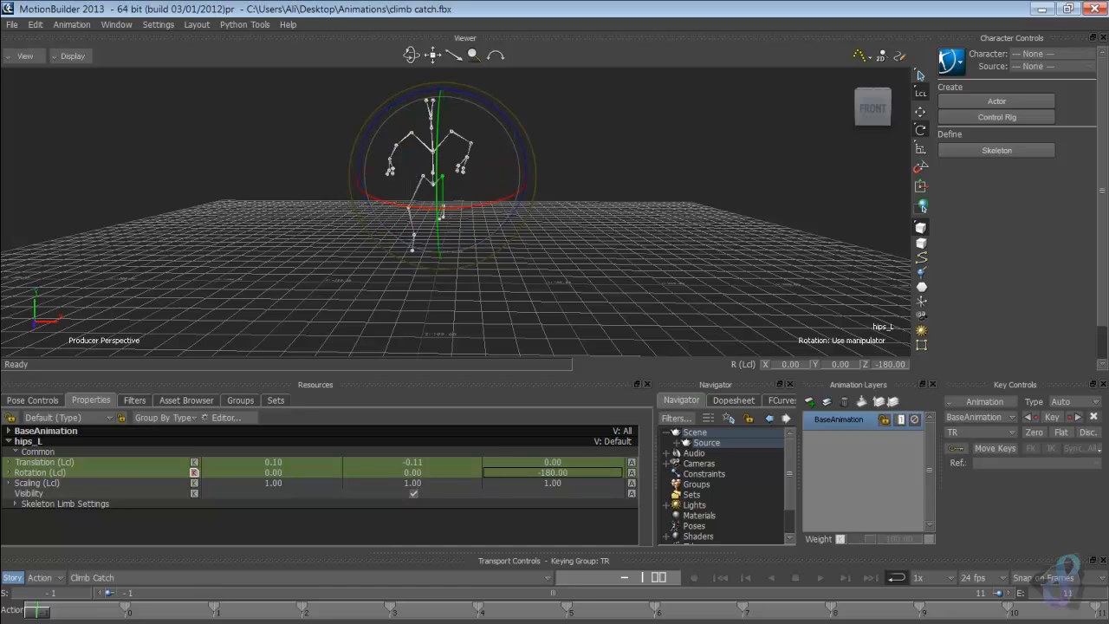
key(shift+d)
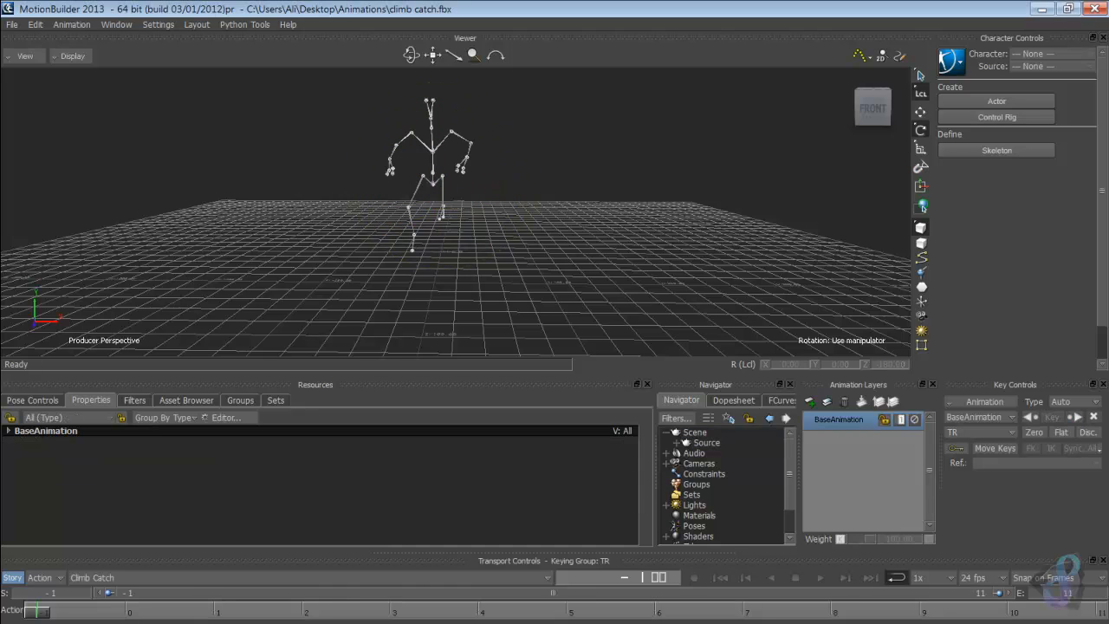
Step: Set all three local rotation axes of the knee_L bone to 0 degrees to straighten the left leg
ctrl+shift+drag(554, 190, 446, 206)
click(435, 213)
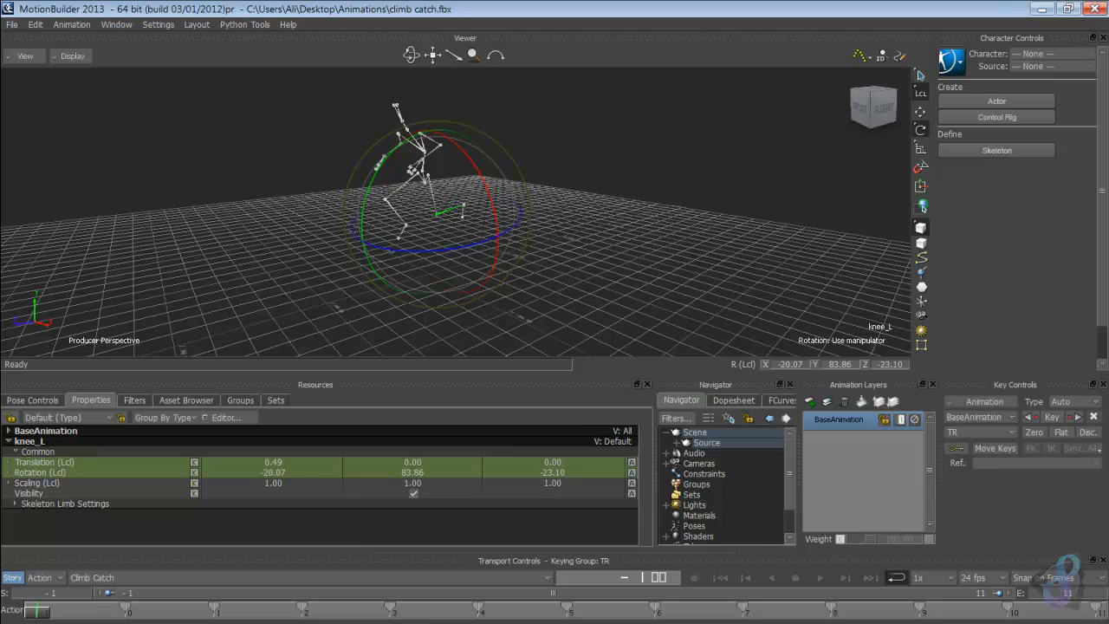
key(Escape)
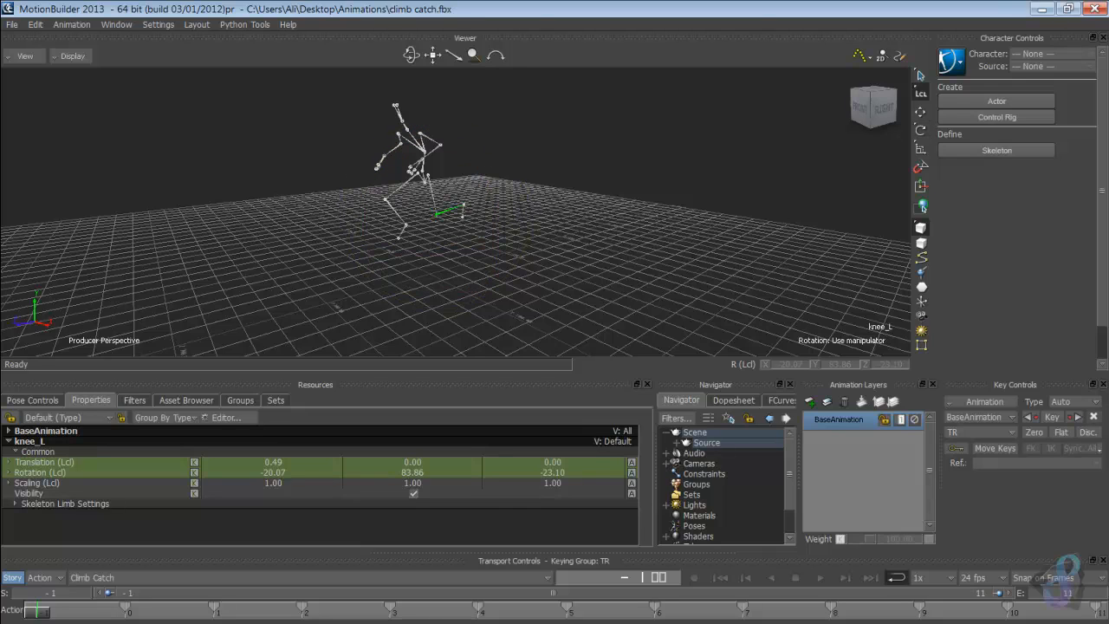
double_click(272, 472)
text(0)
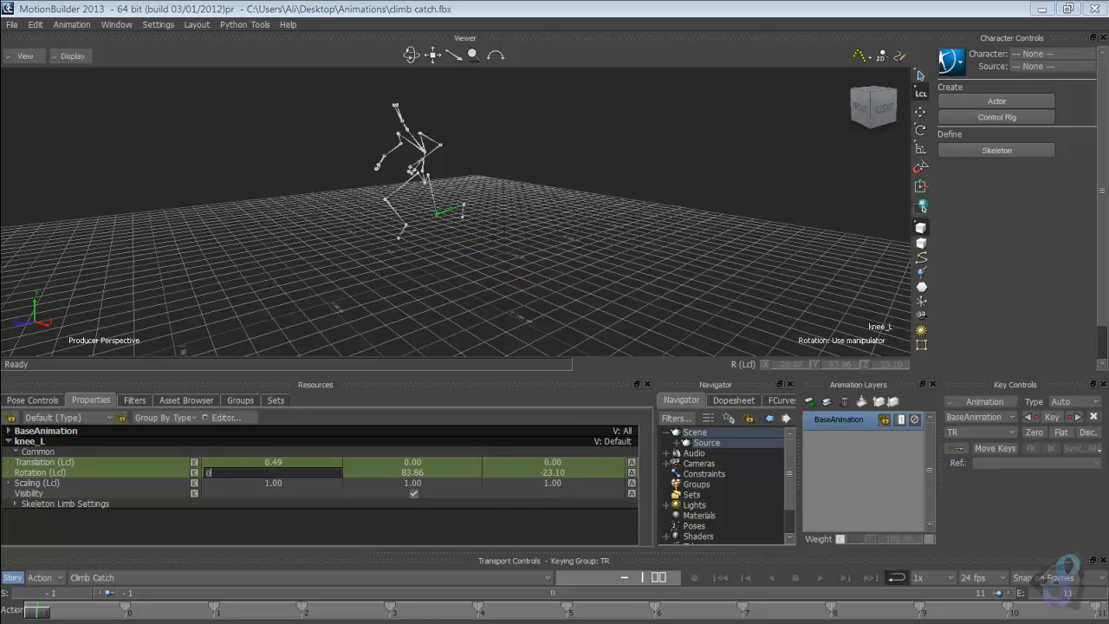
key(Return)
double_click(412, 472)
text(0)
key(Return)
double_click(552, 472)
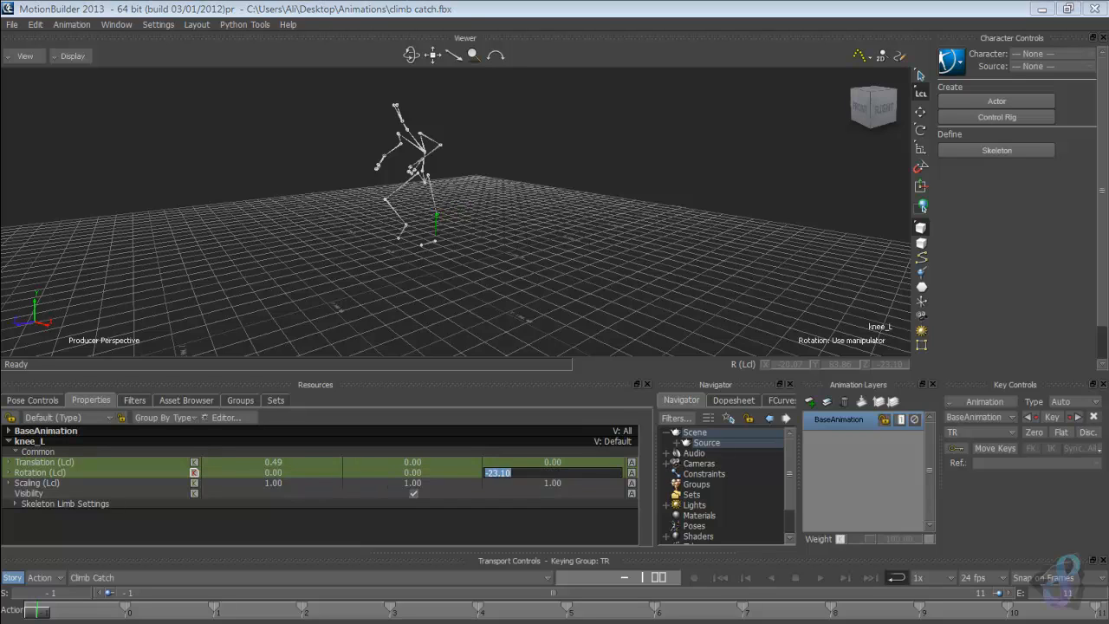
text(0)
key(Return)
Step: Set the ankle_L bone's local rotation to 0 on X, -90 on Y and 0 on Z
click(442, 247)
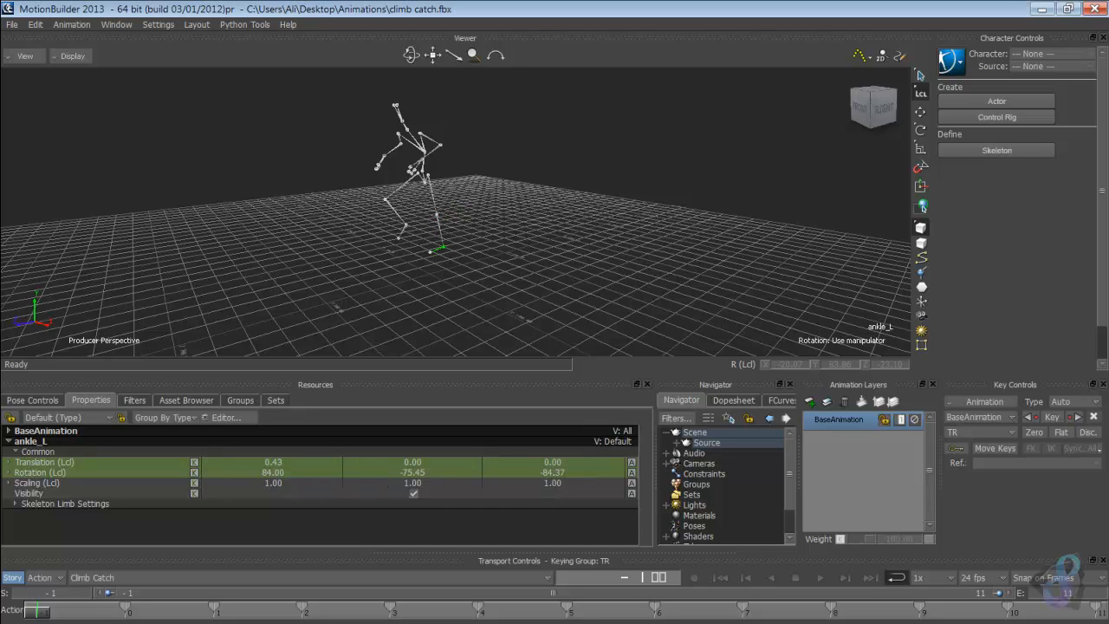
double_click(273, 472)
text(0)
key(Return)
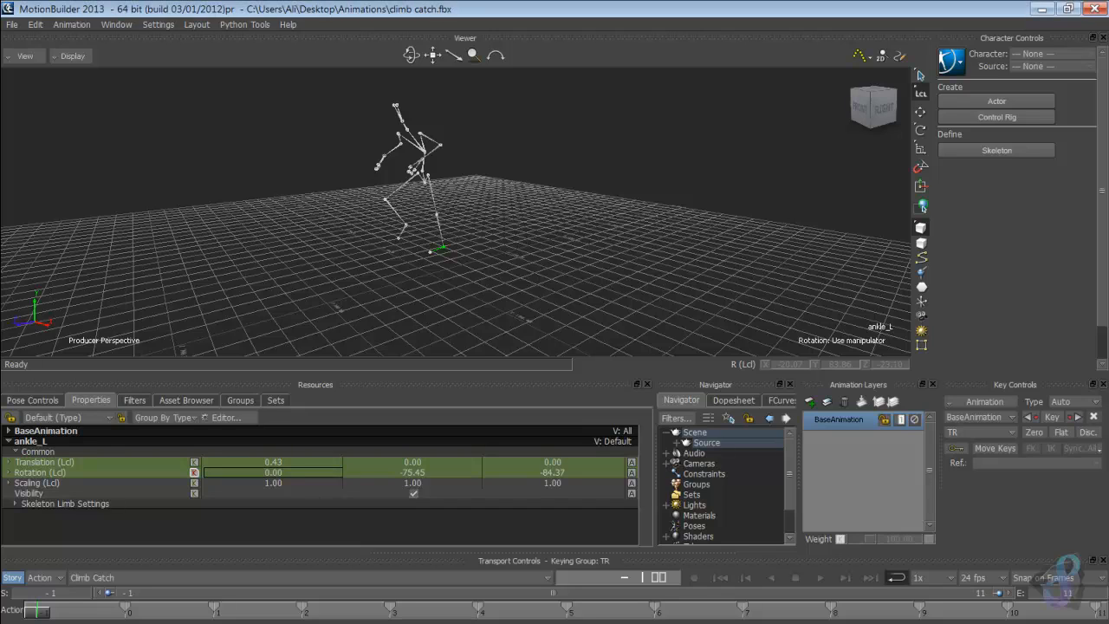
double_click(551, 472)
text(0)
key(Return)
double_click(412, 472)
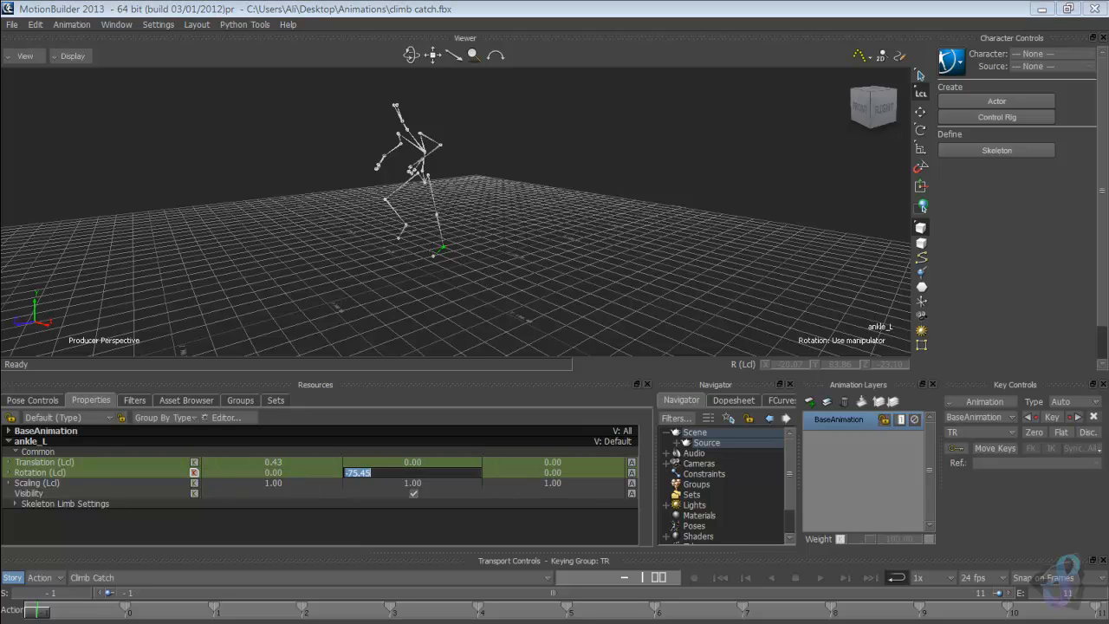
text(-90)
key(Return)
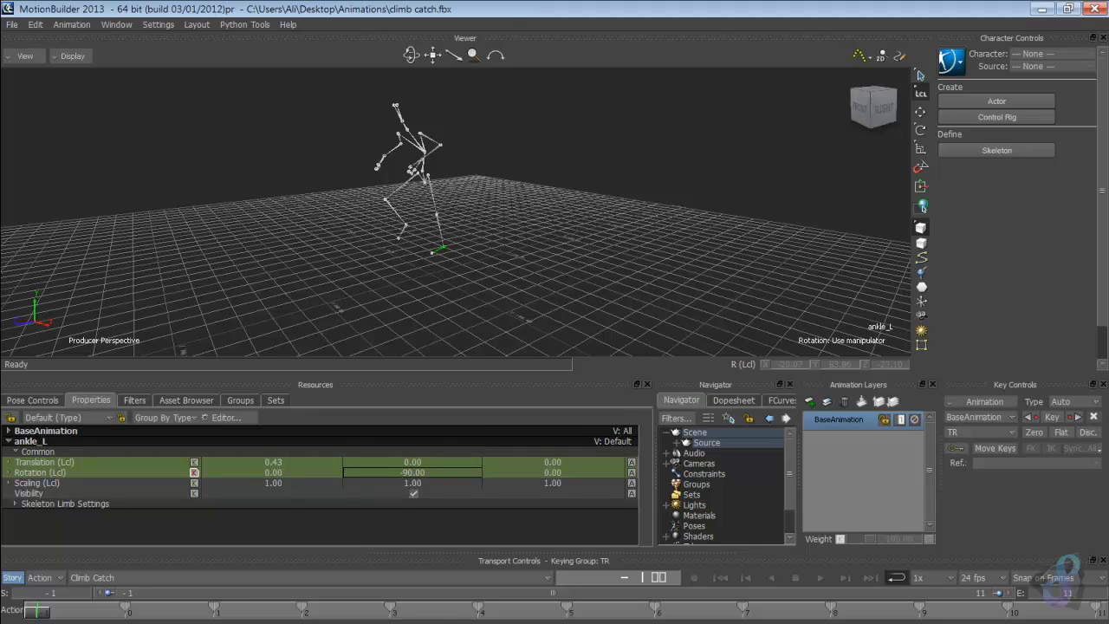
Step: Straighten the skeleton's root bone by setting its local rotation to 0, -90, 90 degrees
ctrl+shift+drag(520, 217, 580, 221)
click(432, 185)
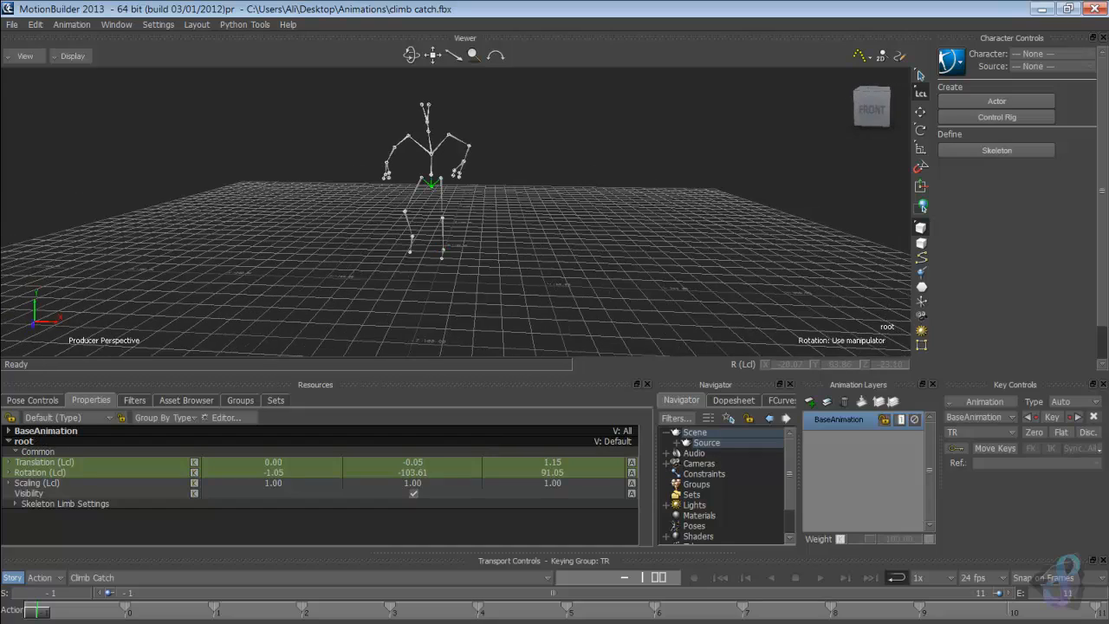
ctrl+shift+drag(485, 208, 389, 206)
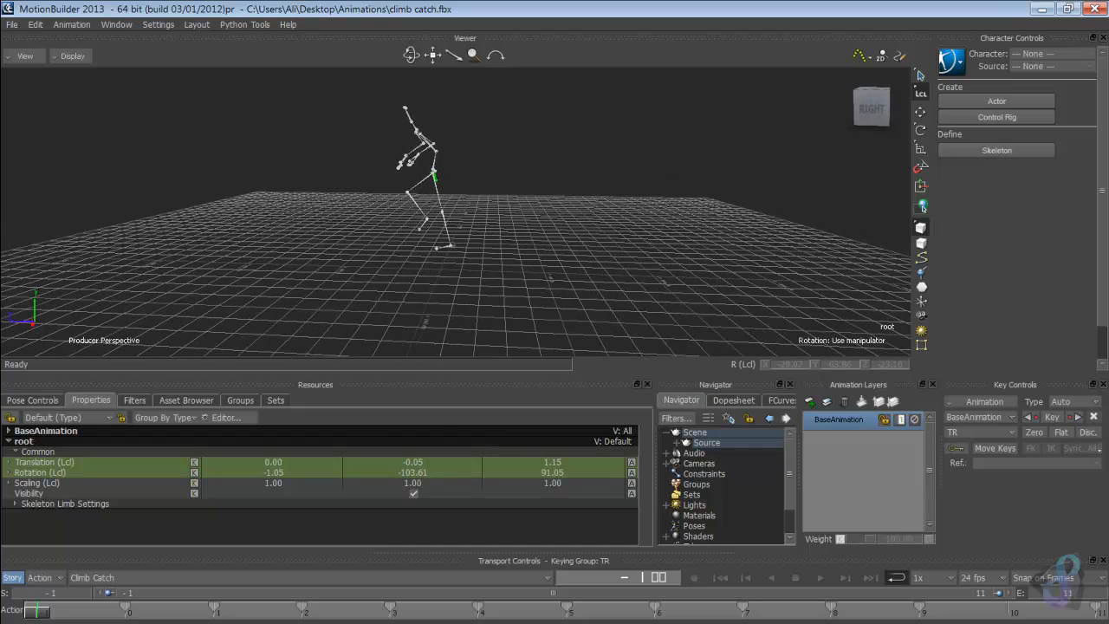
key(e)
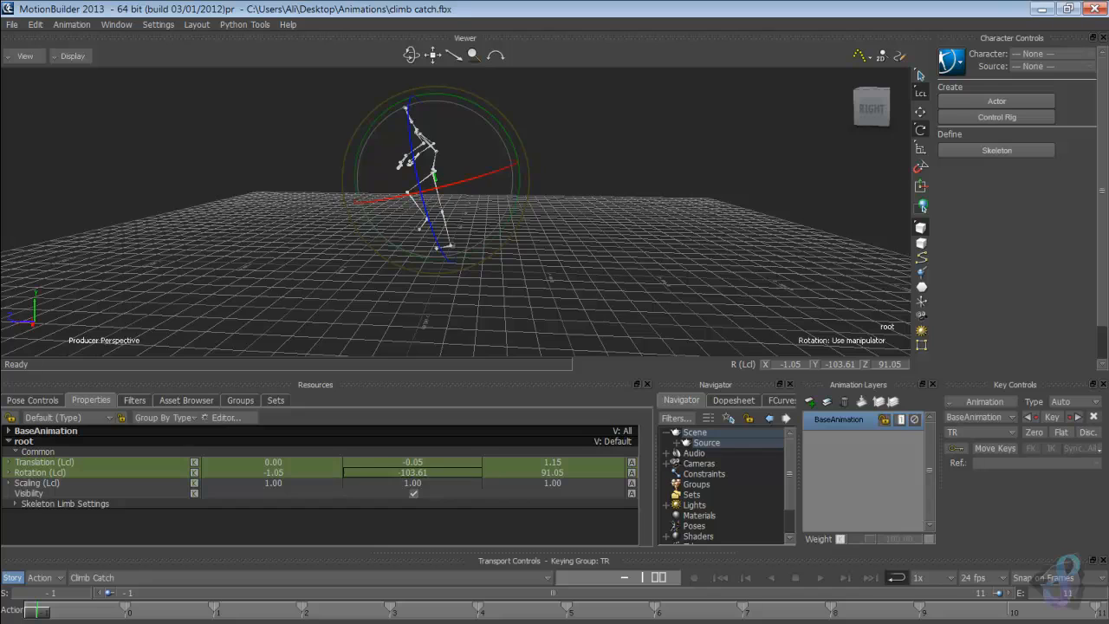
double_click(412, 473)
text(-90)
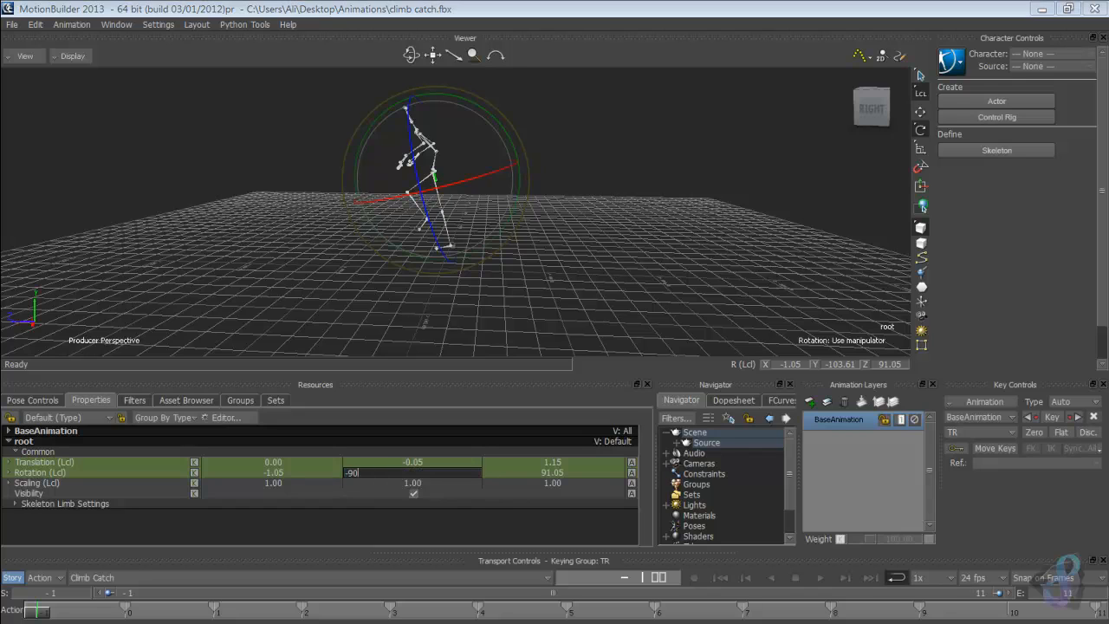
key(Return)
double_click(273, 473)
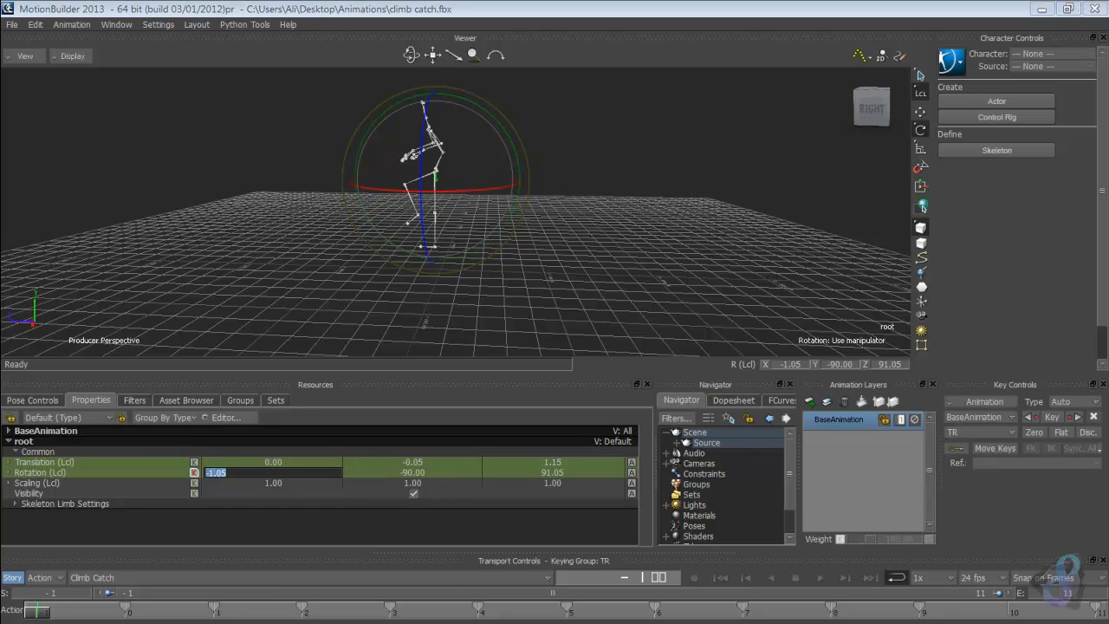
text(0)
key(Return)
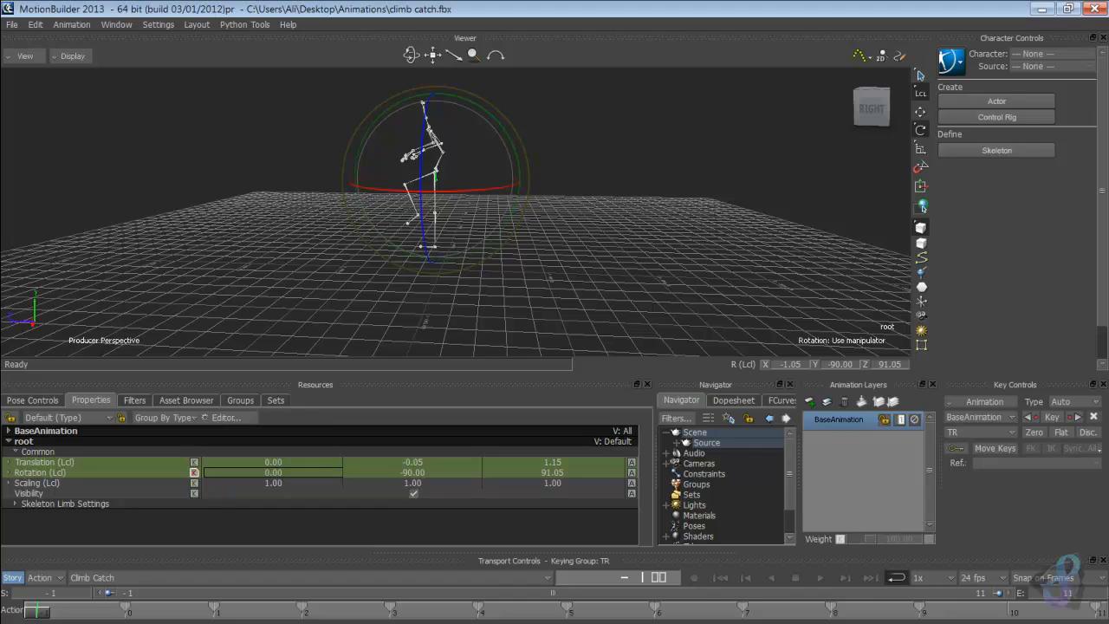
double_click(551, 473)
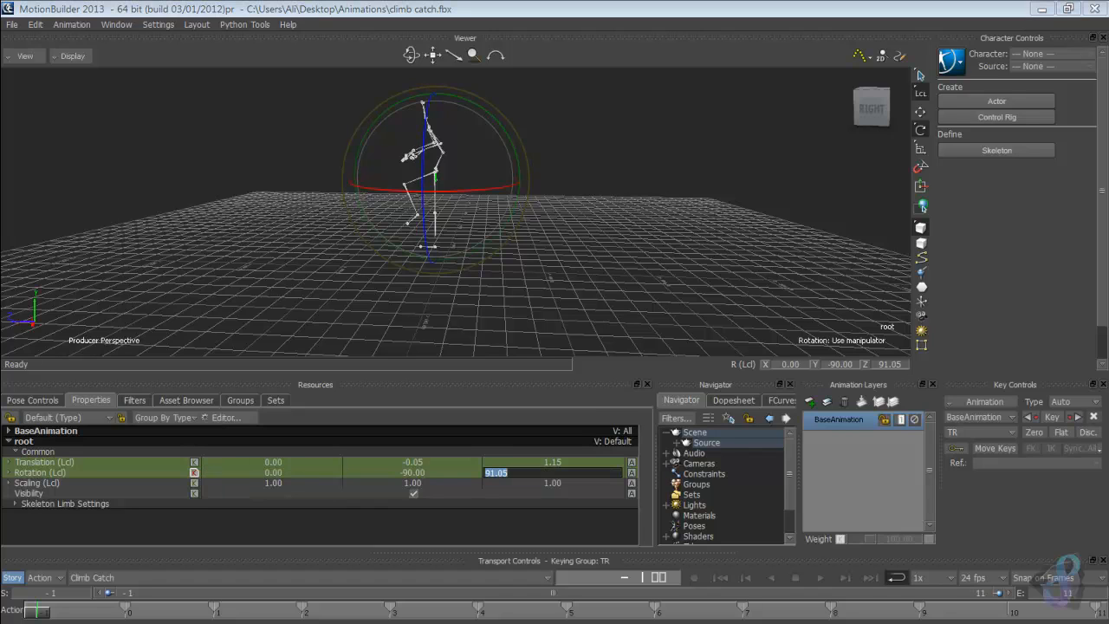
text(90)
key(Return)
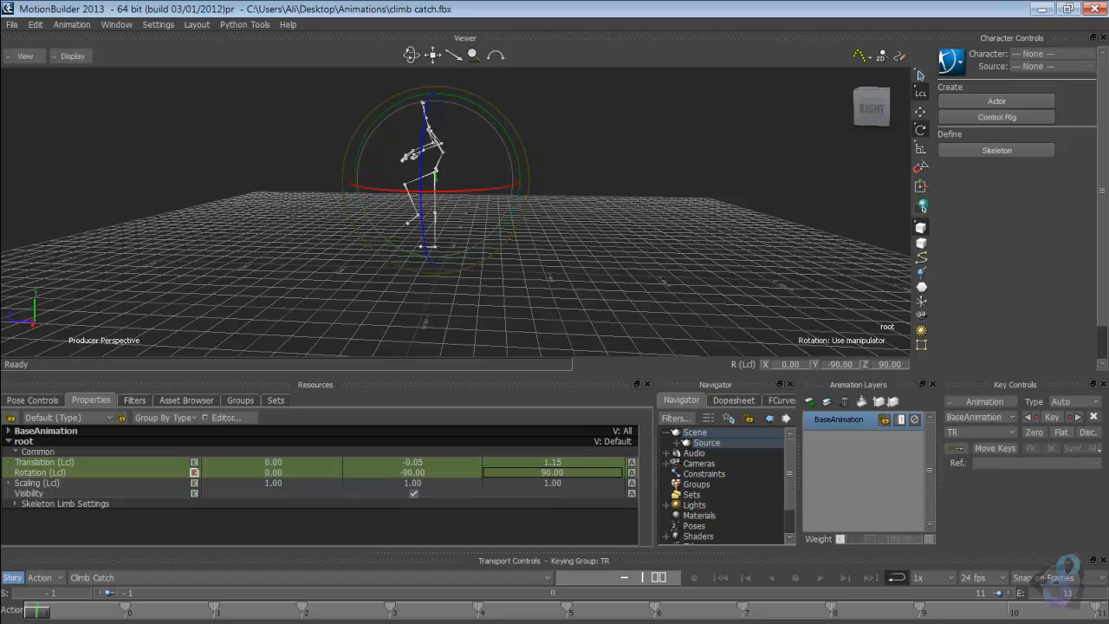
Step: Set the hips_R bone's local rotation to 0 on X, 0 on Y and 180 on Z
ctrl+shift+drag(485, 199, 667, 227)
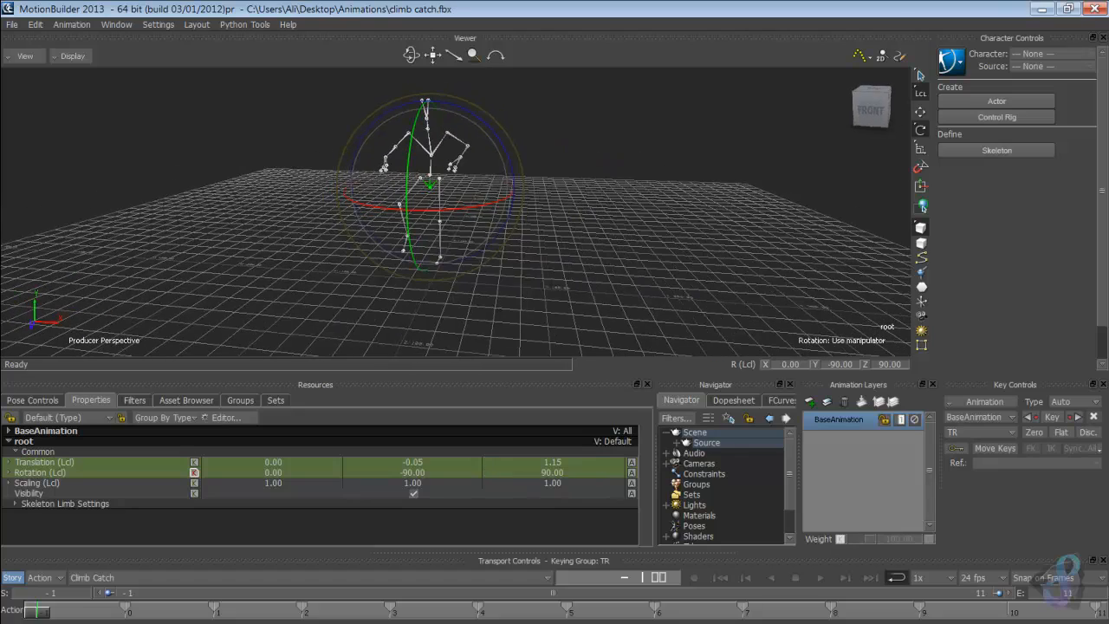
key(Escape)
click(418, 180)
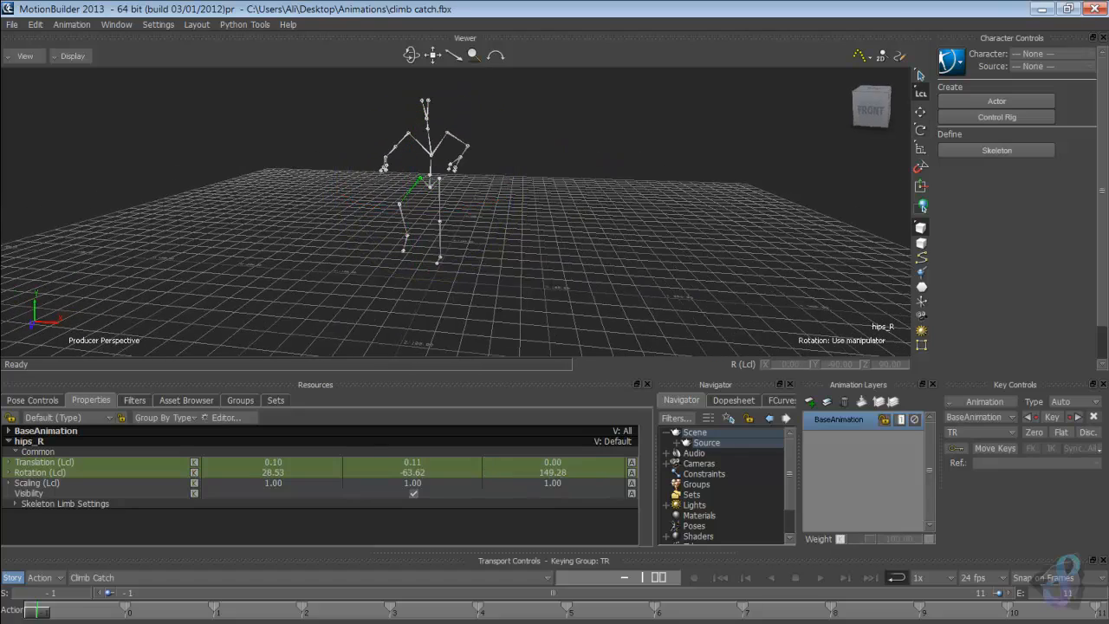
double_click(272, 472)
text(0)
key(Return)
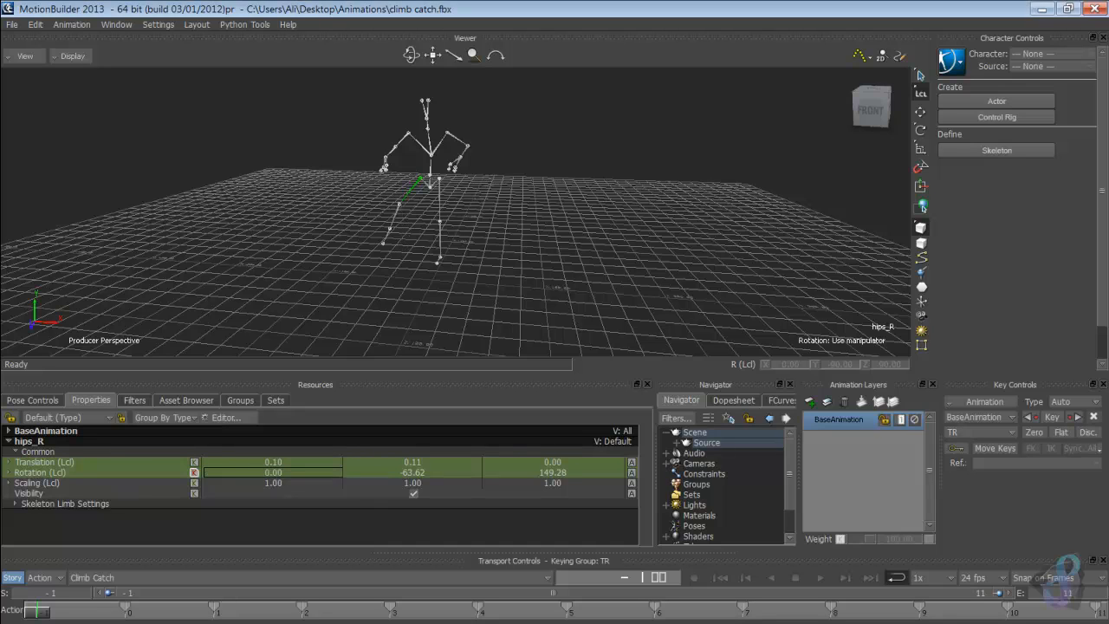
key(Tab)
text(0)
key(Tab)
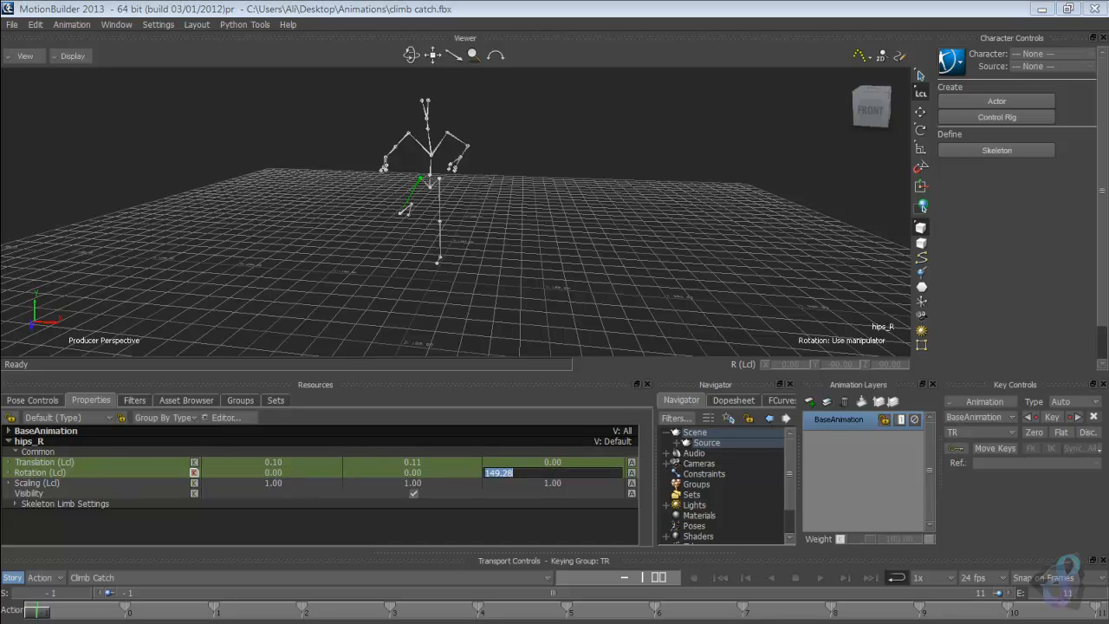
text(180)
key(Return)
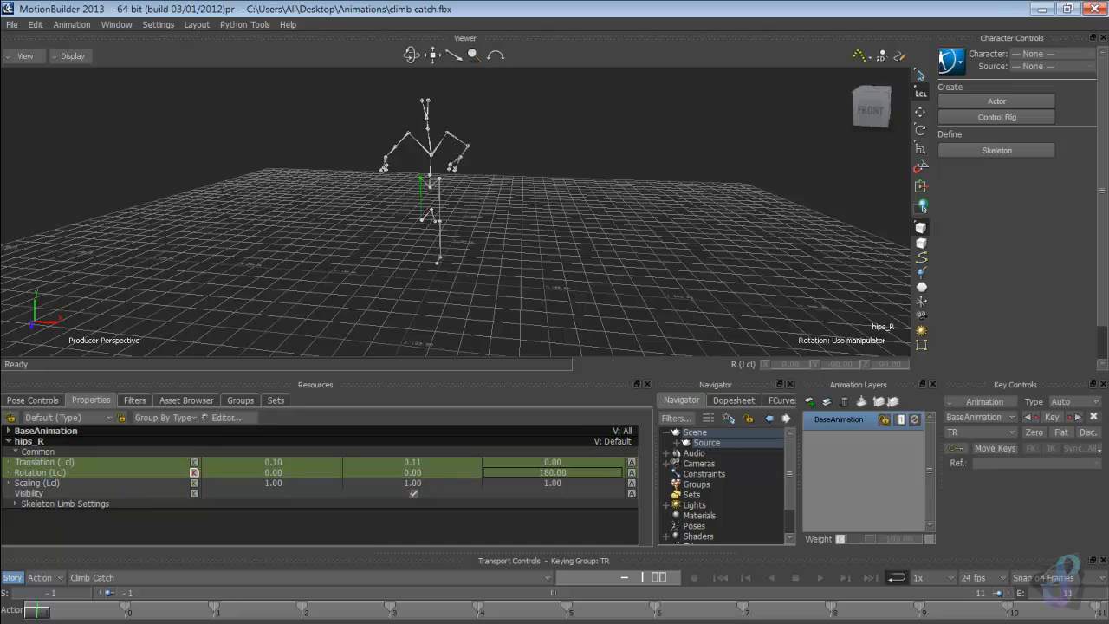
Step: Zero the knee_R bone's local rotation on X, Y and Z to straighten the right leg
click(422, 219)
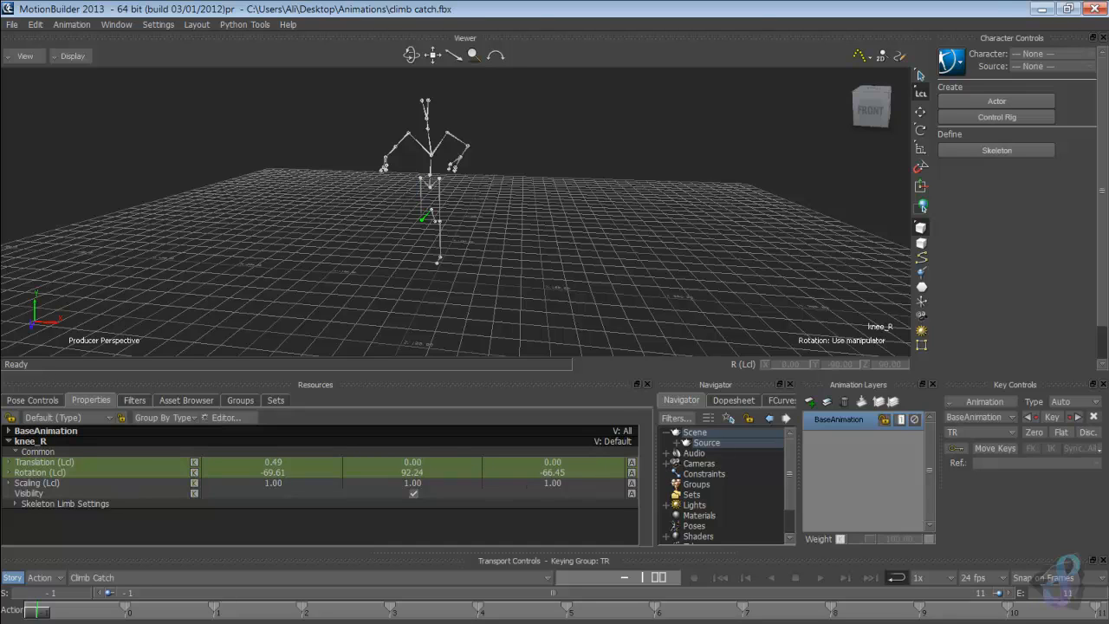
double_click(273, 472)
text(0)
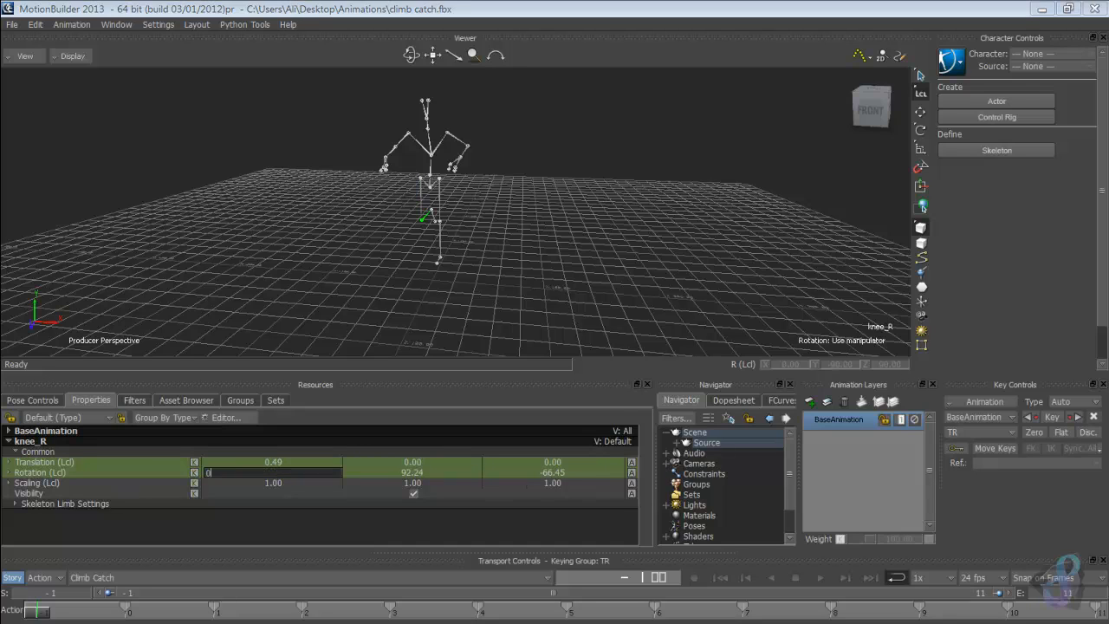
key(Return)
double_click(413, 472)
text(0)
key(Return)
double_click(552, 472)
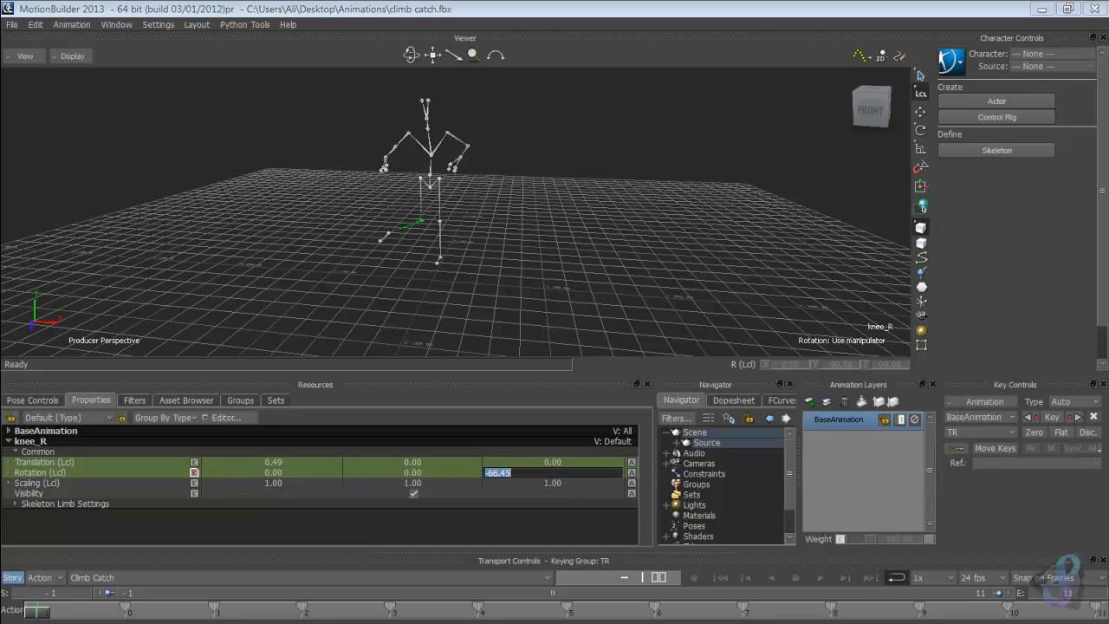
text(0)
key(Return)
Step: Set the ankle_R bone's local rotation to 0, -90, 0 degrees
click(422, 257)
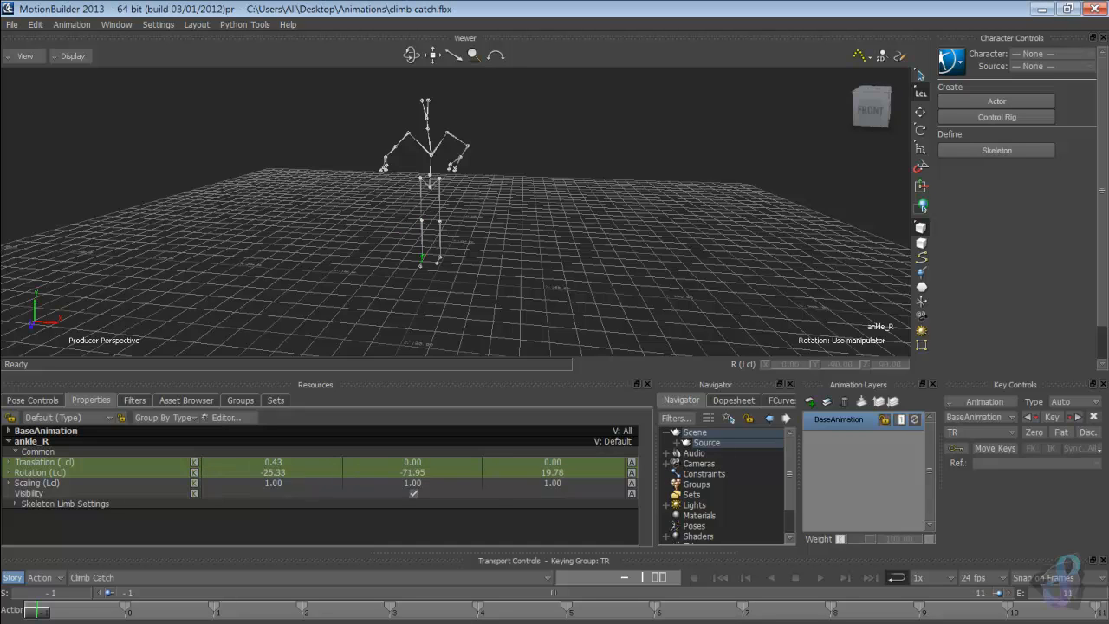
double_click(273, 472)
text(0)
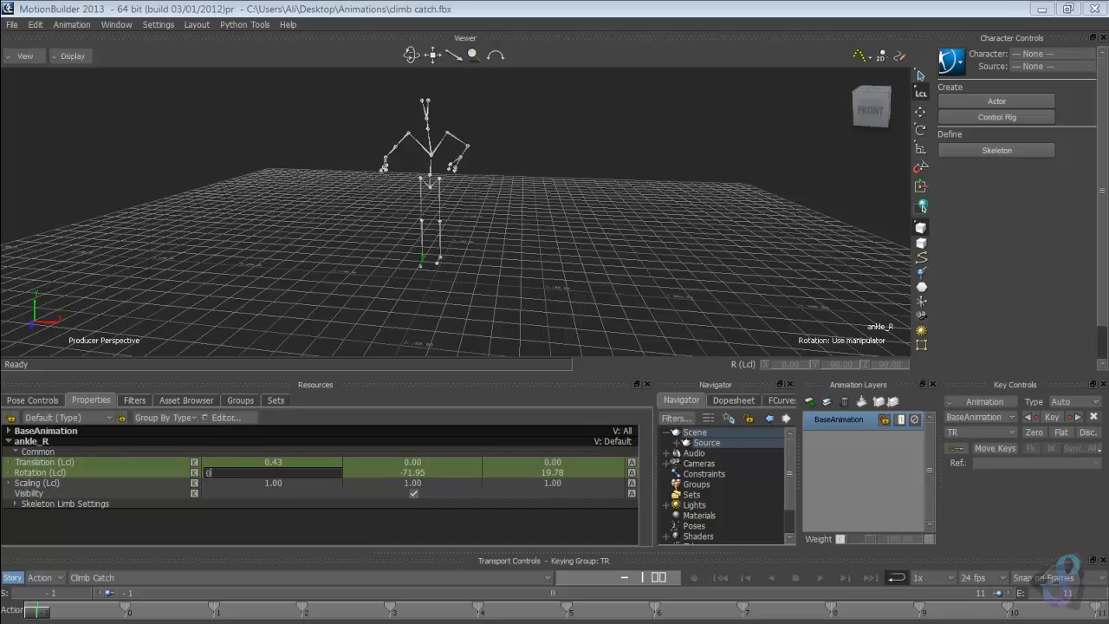
key(Return)
double_click(413, 472)
text(-90)
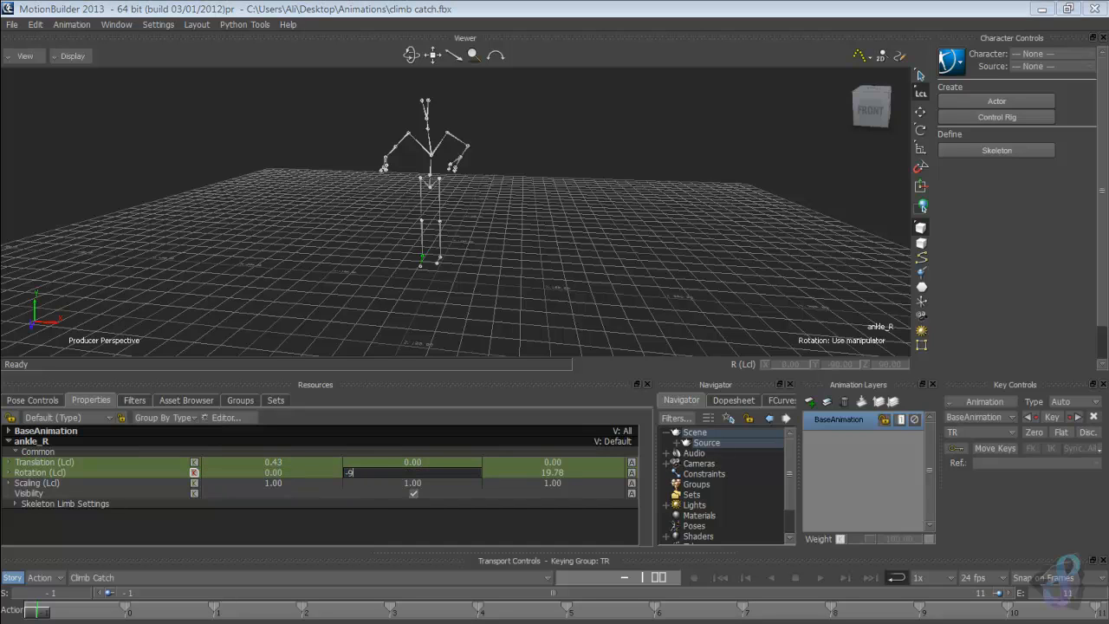
key(Return)
double_click(553, 473)
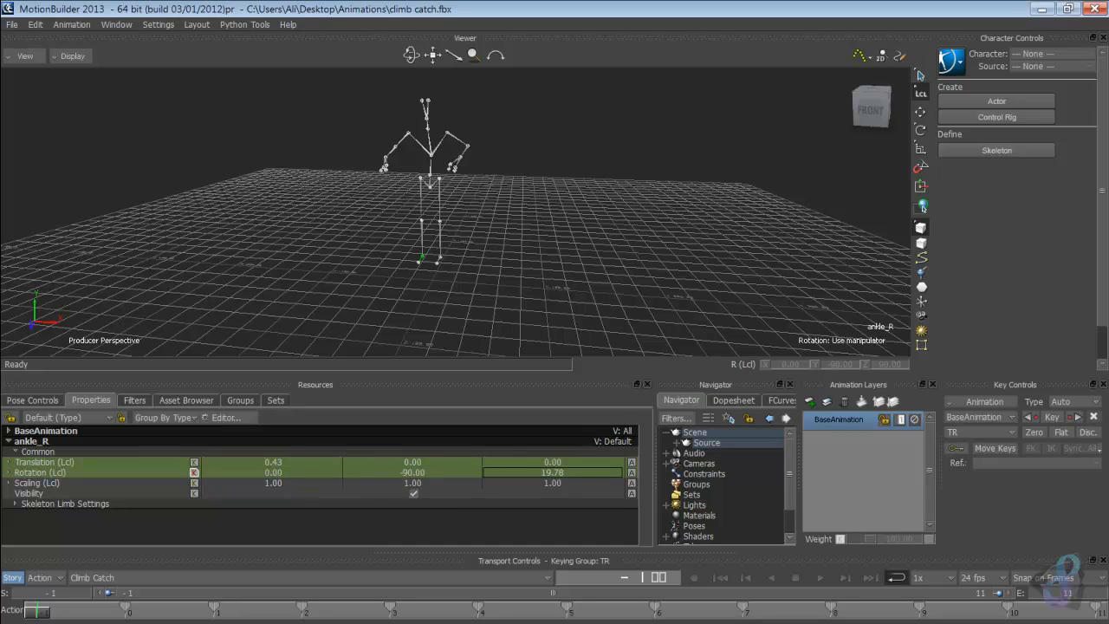
text(0)
key(Return)
Step: Select the spine bone above the pelvis and open its local X rotation for editing
scroll(416, 208, up, 6)
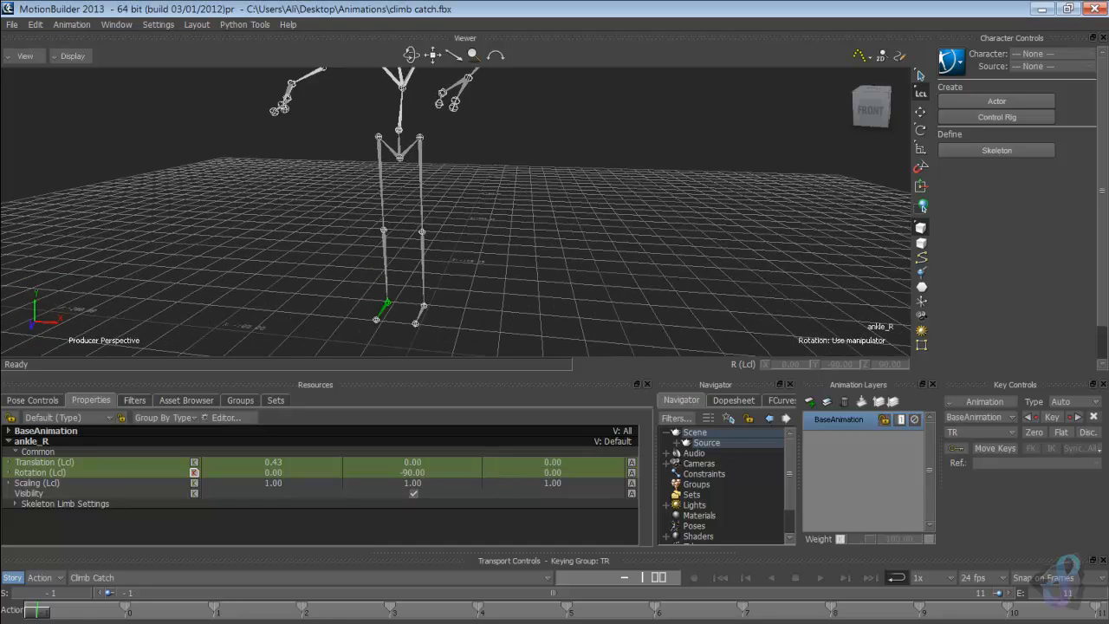
shift+drag(403, 125, 420, 233)
scroll(415, 221, up, 3)
click(406, 218)
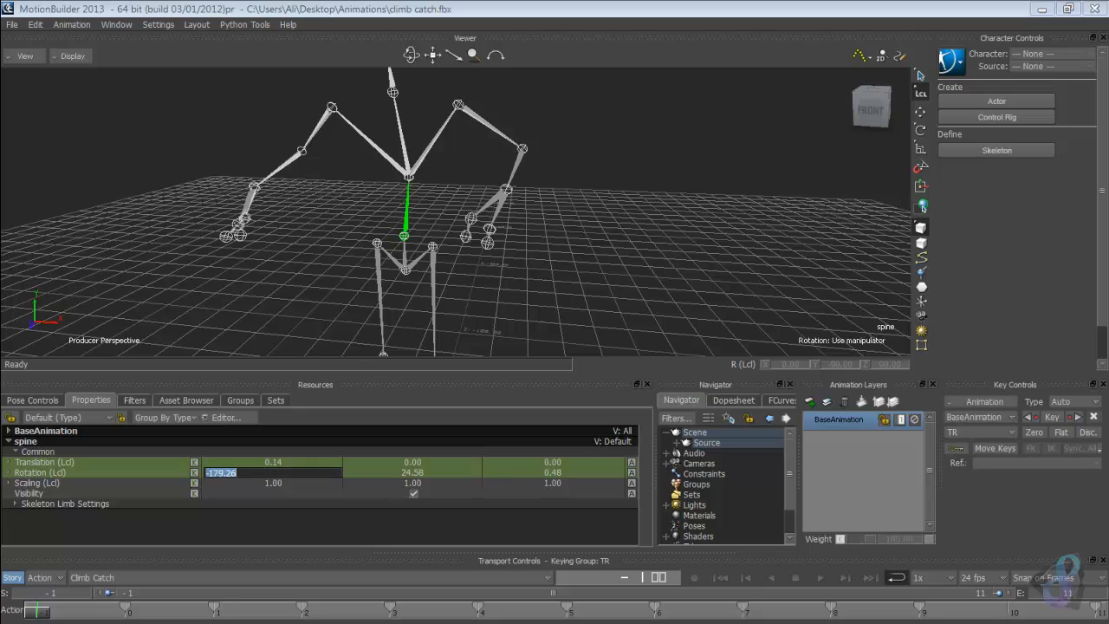
Step: Set the selected spine bone's local rotation to -180 on X, 0 on Y and 0 on Z
text(-180)
key(Return)
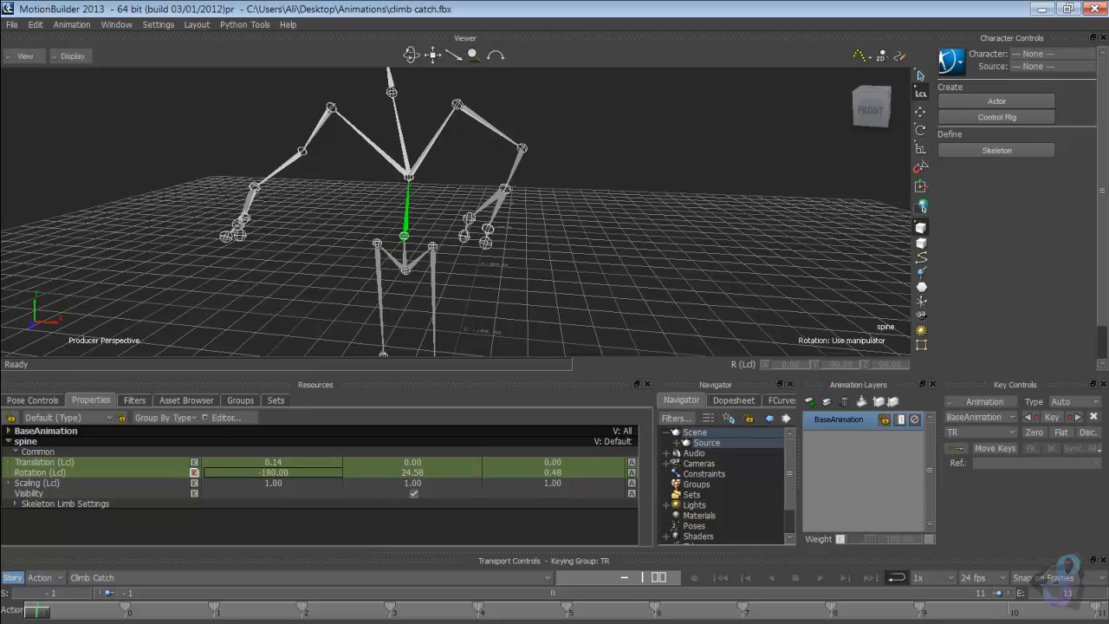
key(Tab)
text(0)
key(Tab)
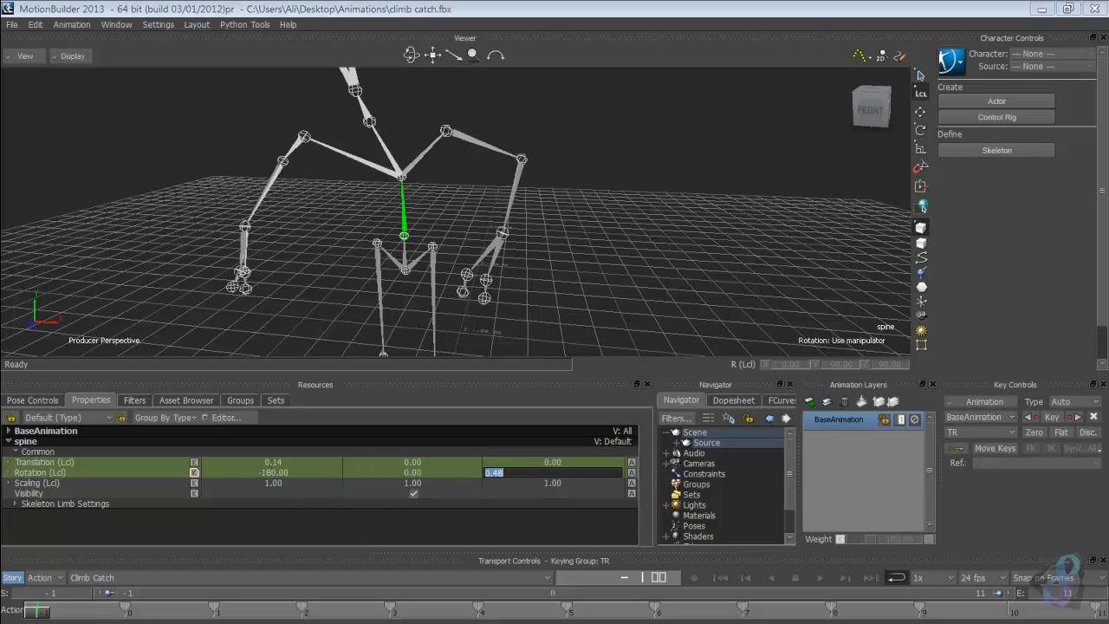
text(00)
key(Return)
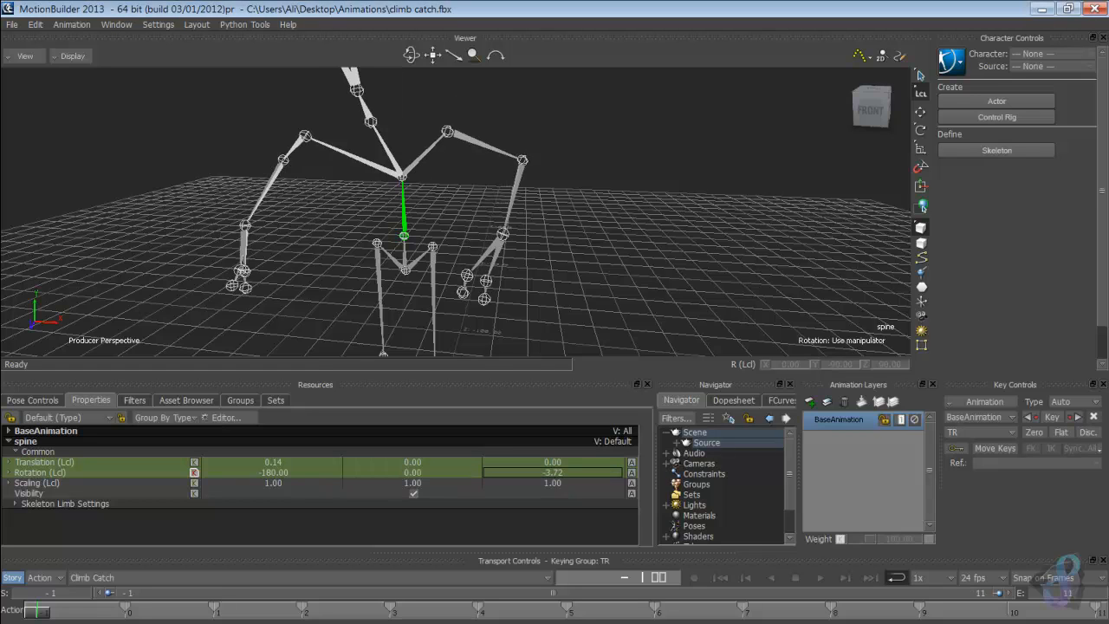
Step: Set the spine_2 bone's local rotation to 0 on X, 67.67 on Y and 0 on Z
click(402, 177)
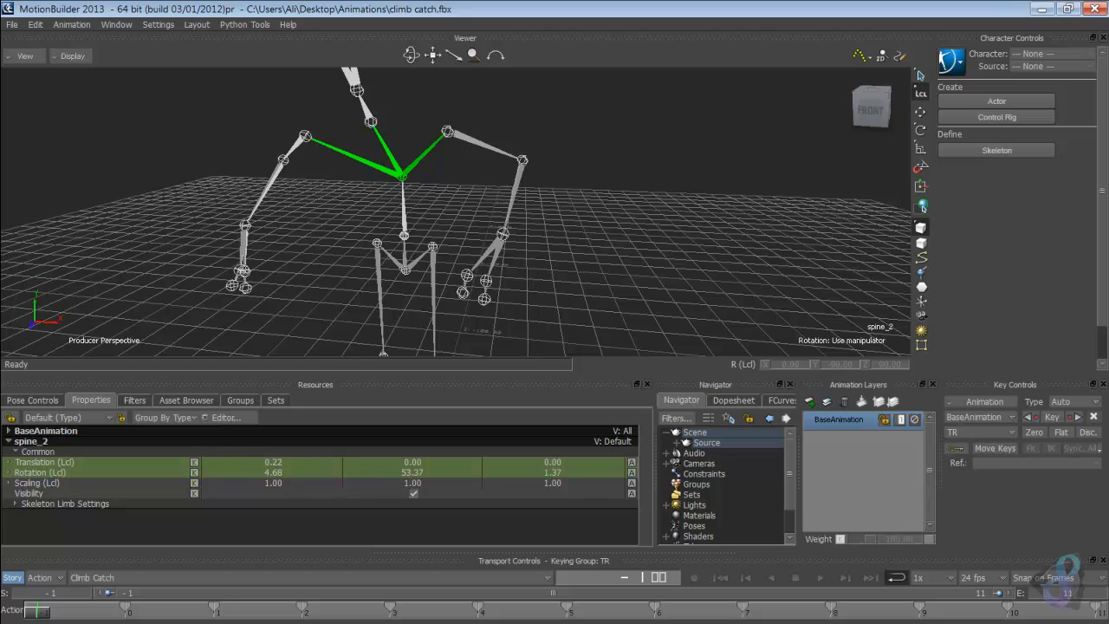
double_click(273, 472)
text(0)
key(Tab)
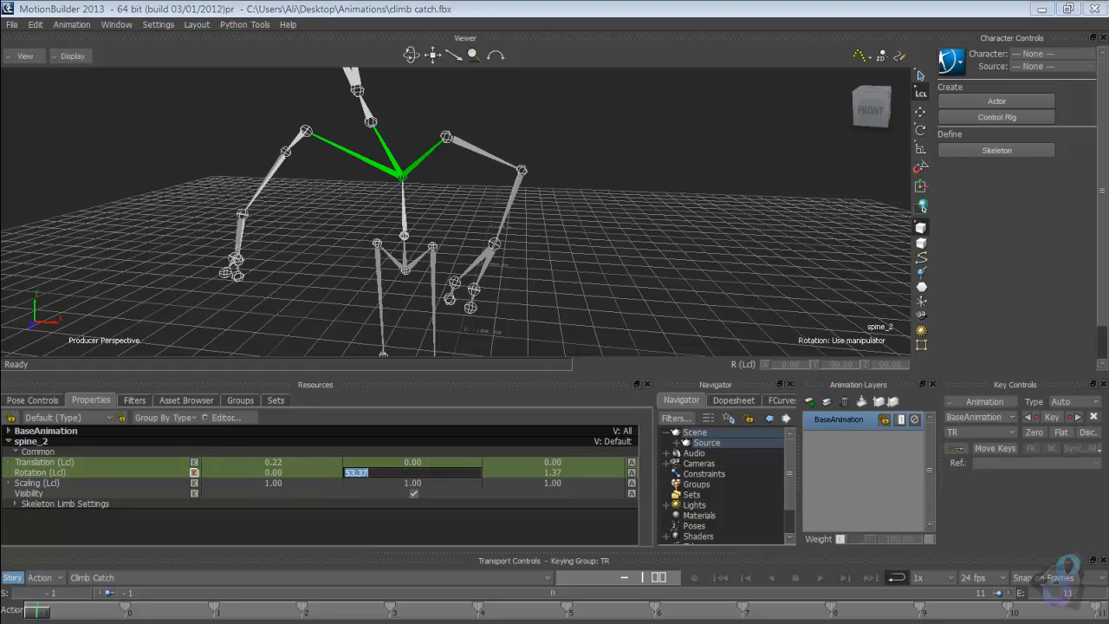
text(67.67)
key(Tab)
text(0)
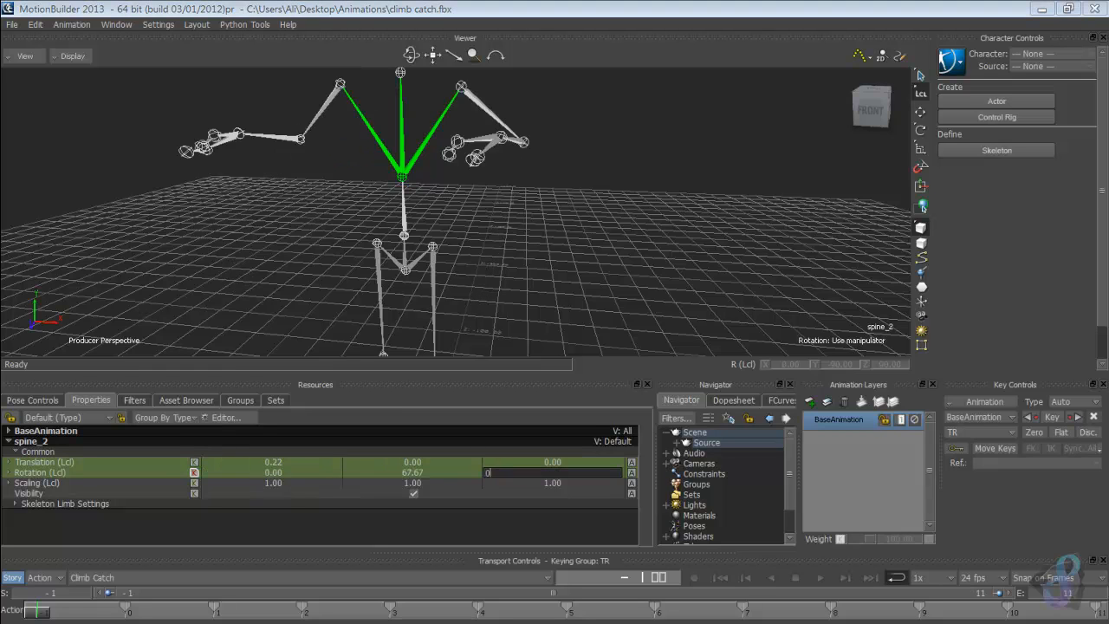
key(Return)
Step: Set the arm_L bone's local rotation to 0 on X, 20.49 on Y and 90 on Z
click(460, 85)
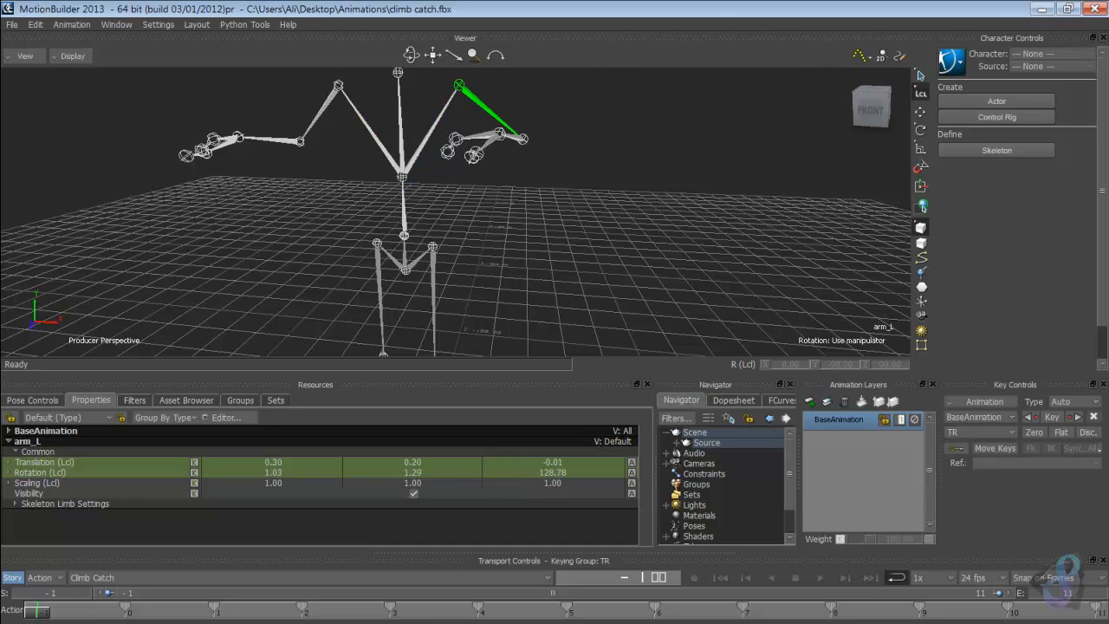
double_click(273, 473)
text(0)
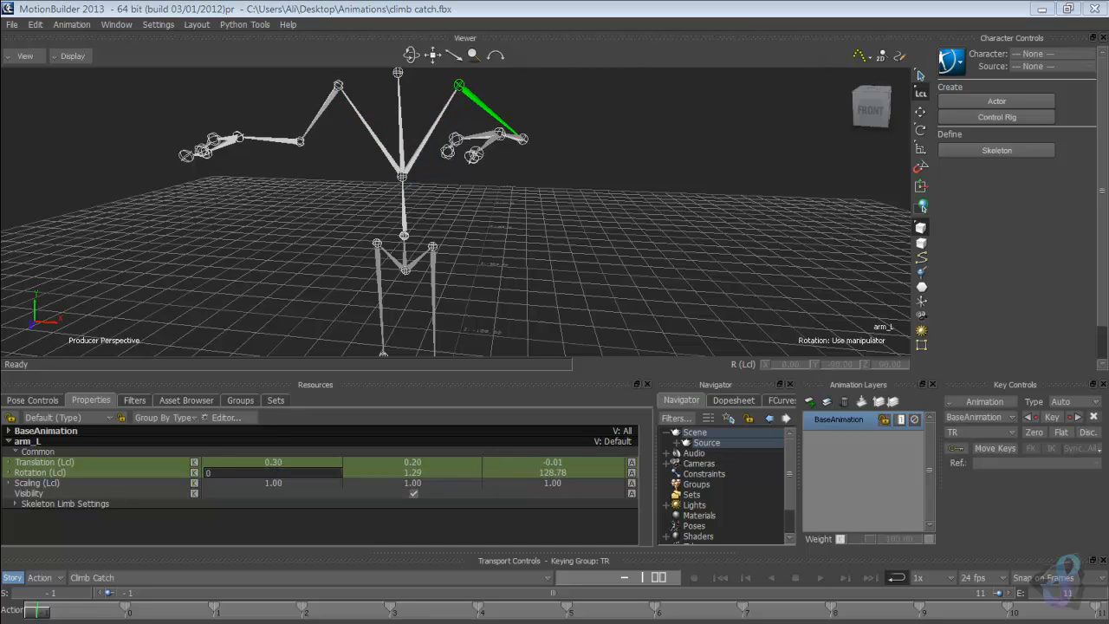
key(Tab)
text(20.49)
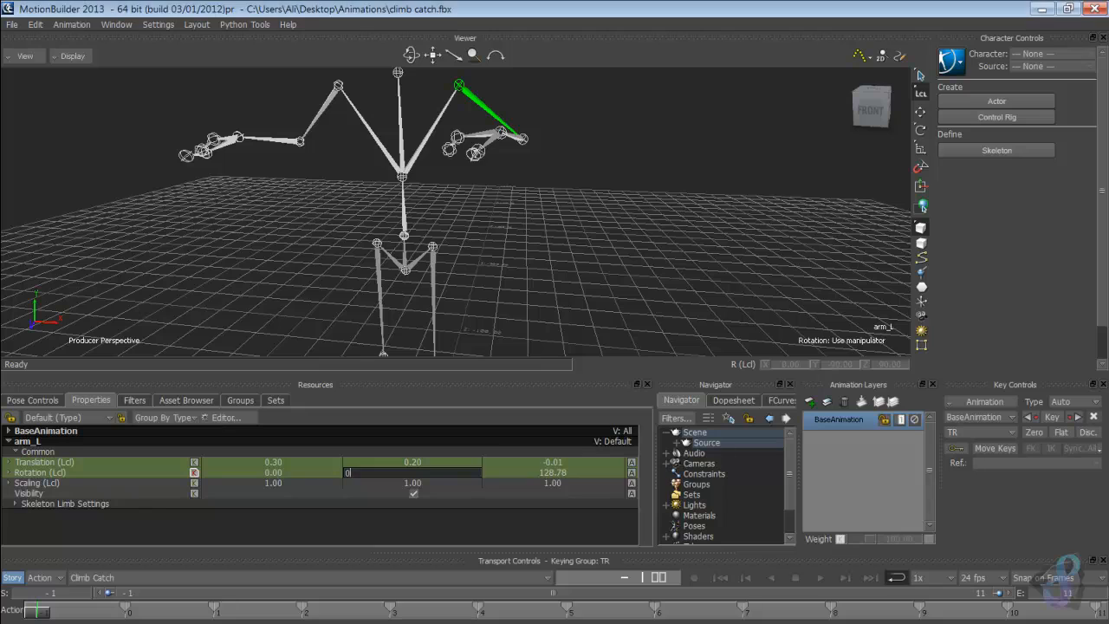
key(Tab)
text(90)
key(Return)
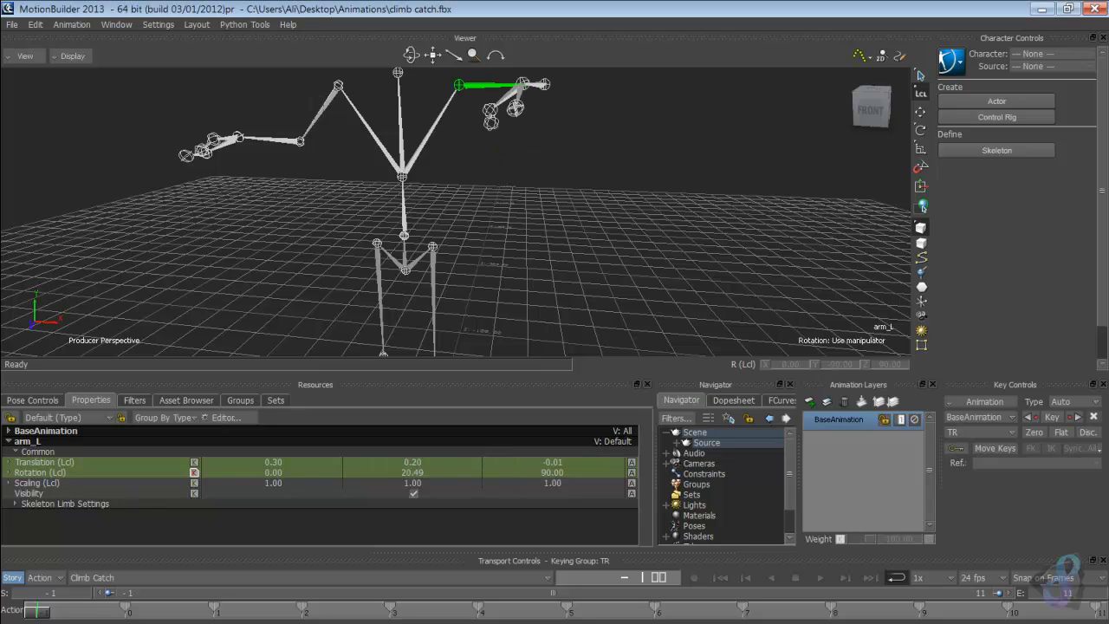
Step: Set the arm_R bone's local X and Y rotation to 0
click(321, 109)
double_click(273, 473)
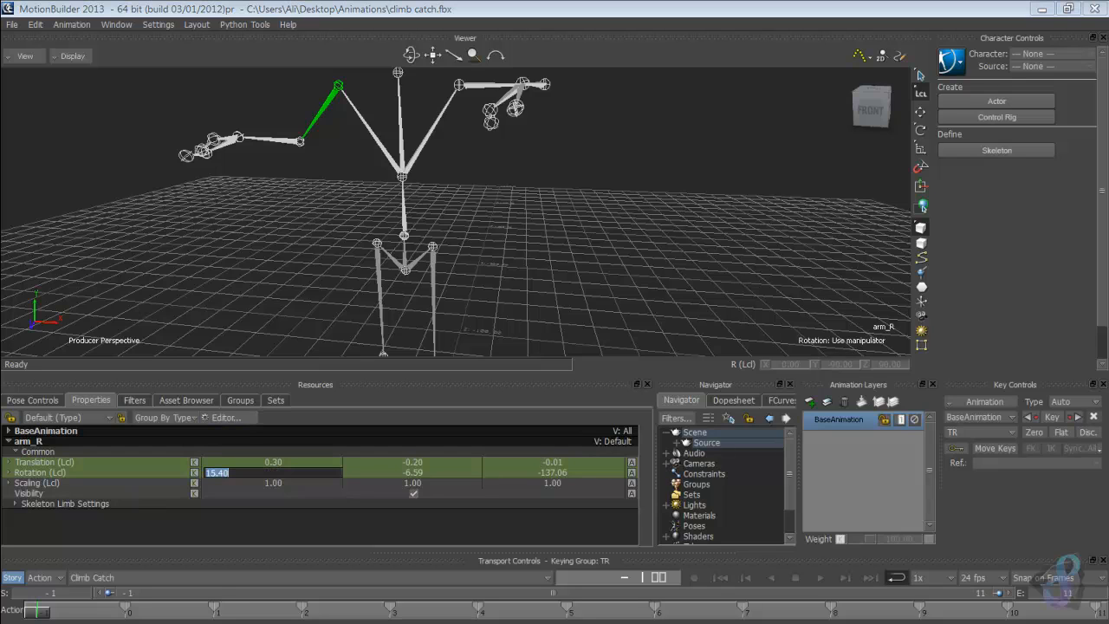
text(0)
key(Return)
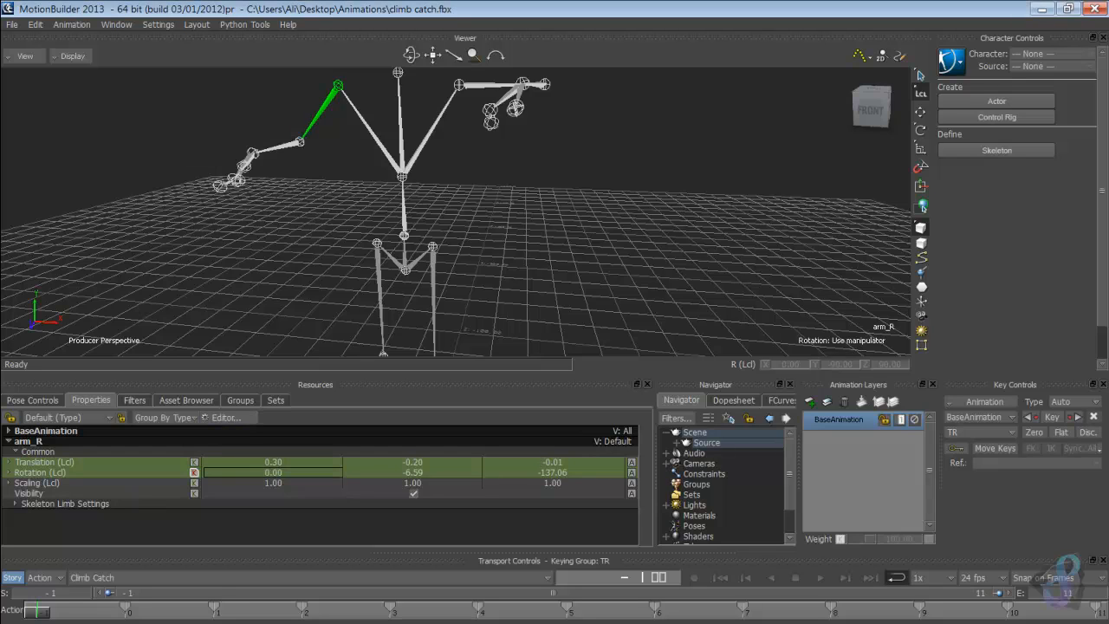
double_click(413, 473)
text(0)
key(Return)
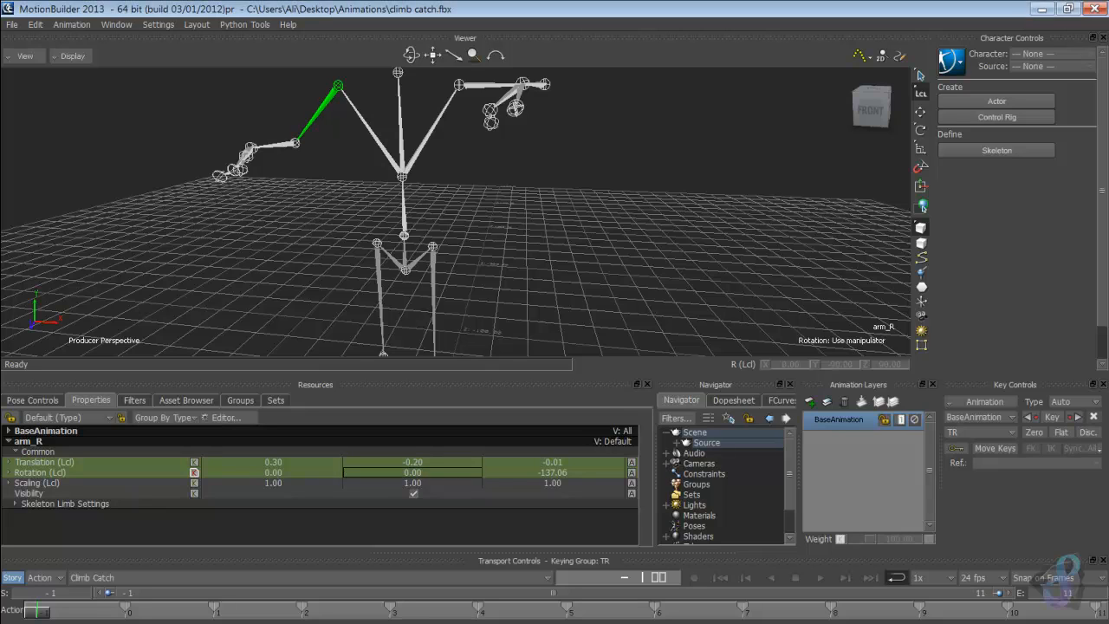
Step: Try 0 as the arm_R bone's local Z rotation, and settle on -90
double_click(551, 472)
text(0)
key(Return)
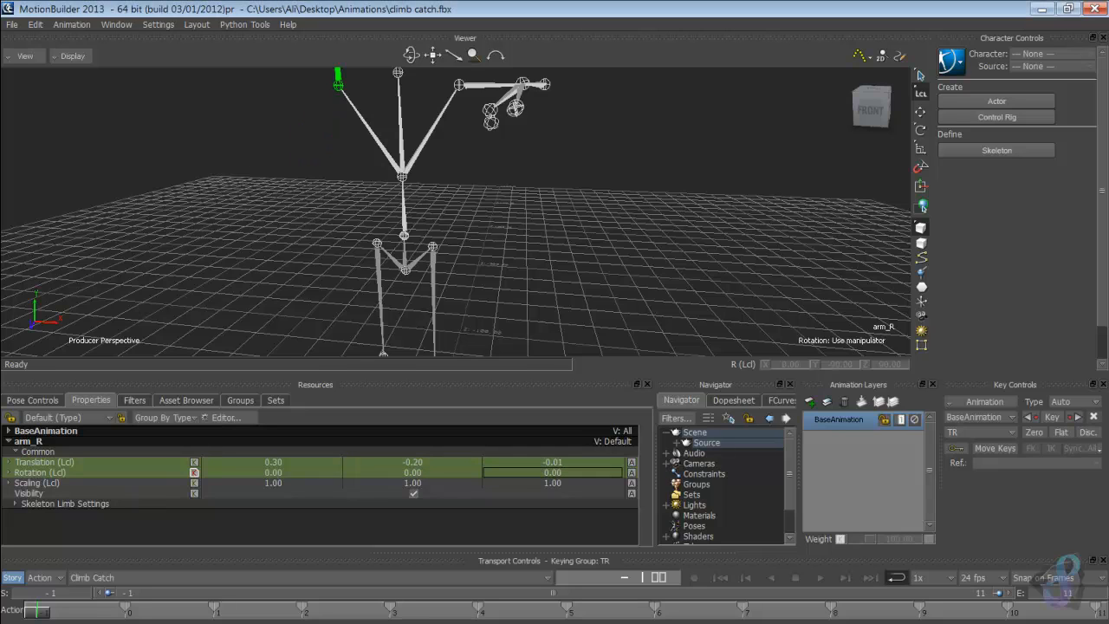
double_click(552, 473)
text(-90)
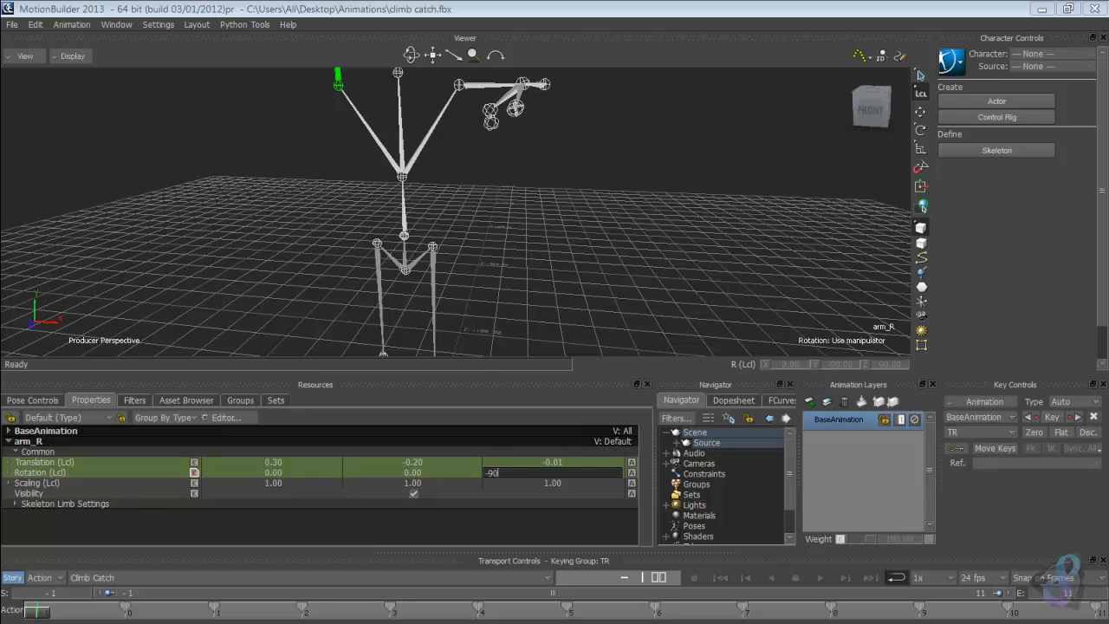
key(Return)
Step: Set the elbow_R bone's local rotation to 0 on all three axes
click(265, 85)
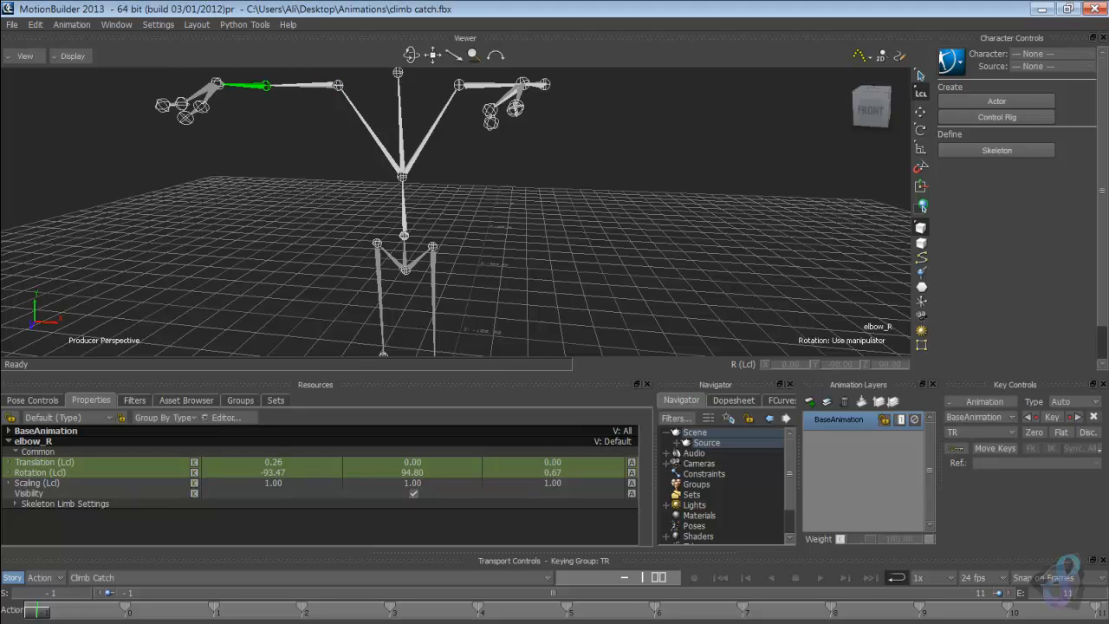
double_click(273, 473)
text(0)
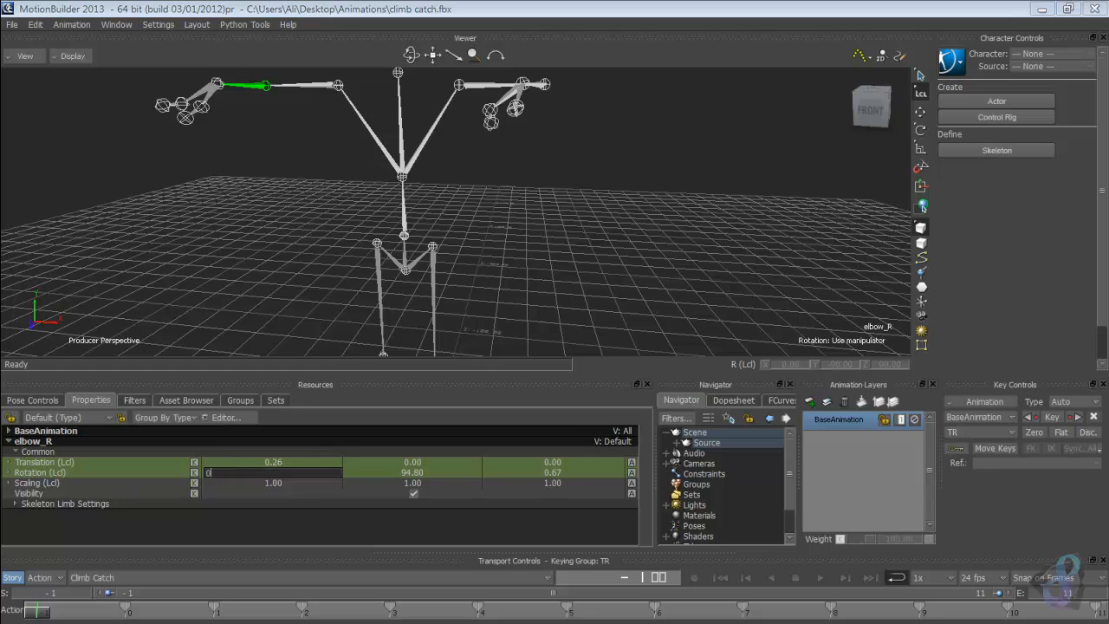
key(Return)
click(412, 473)
double_click(413, 473)
text(0)
key(Return)
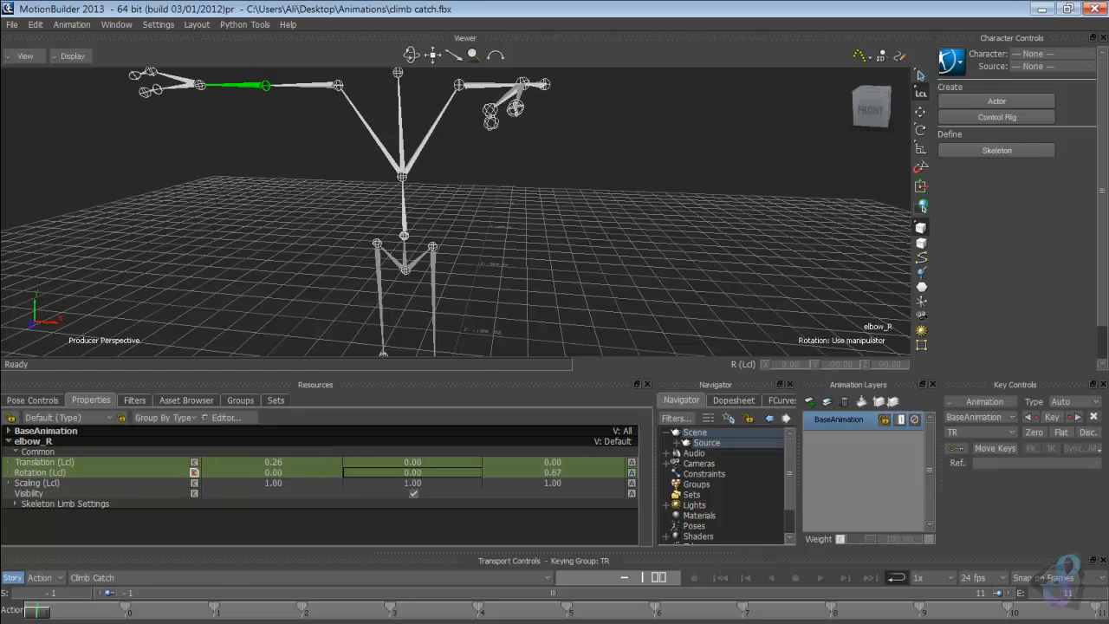
double_click(552, 473)
text(0)
key(Return)
Step: Set the hand_R bone's local rotation to 0 on X, Y and Z
click(200, 86)
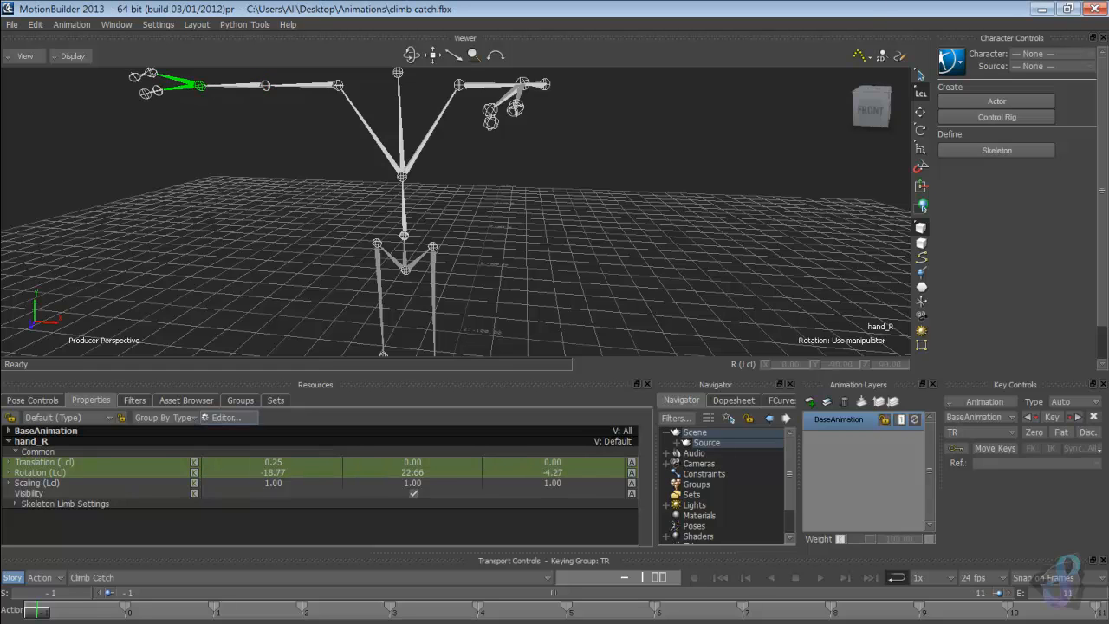
double_click(273, 472)
text(0)
key(Return)
click(412, 472)
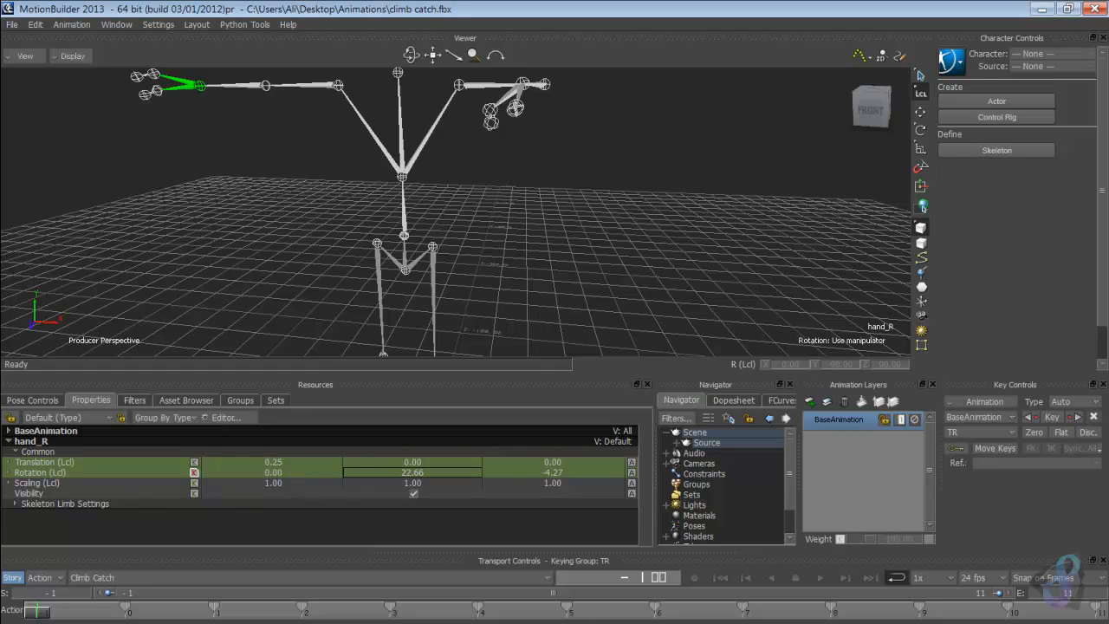
double_click(412, 472)
text(0)
key(Return)
click(552, 472)
double_click(553, 472)
text(0)
key(Return)
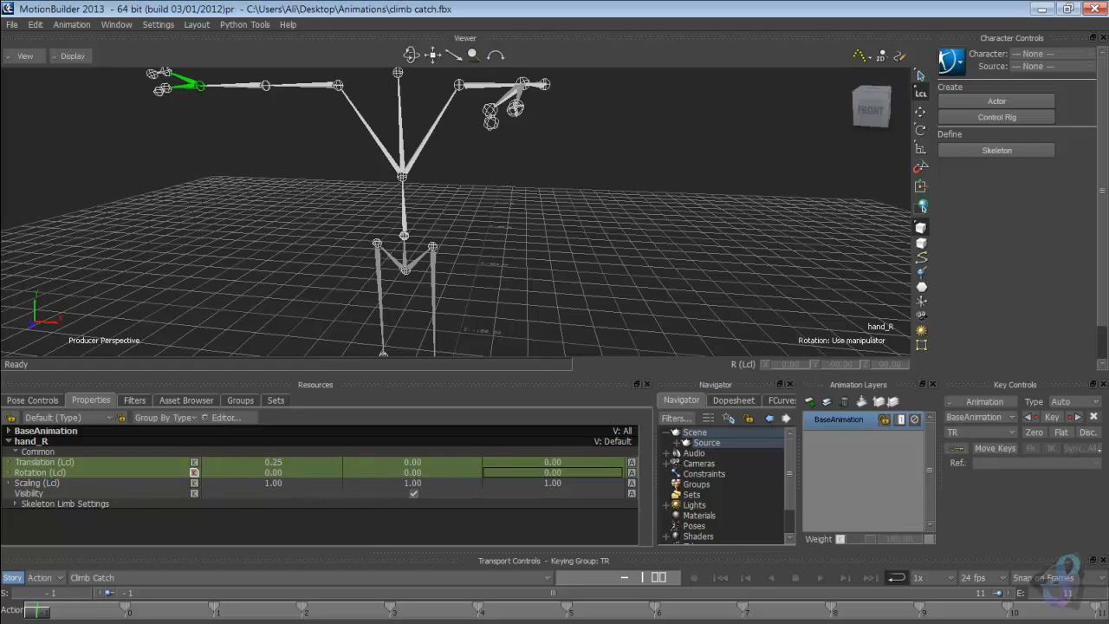
Step: Zero the elbow_L bone's local rotation on all three axes to straighten the left arm
click(544, 84)
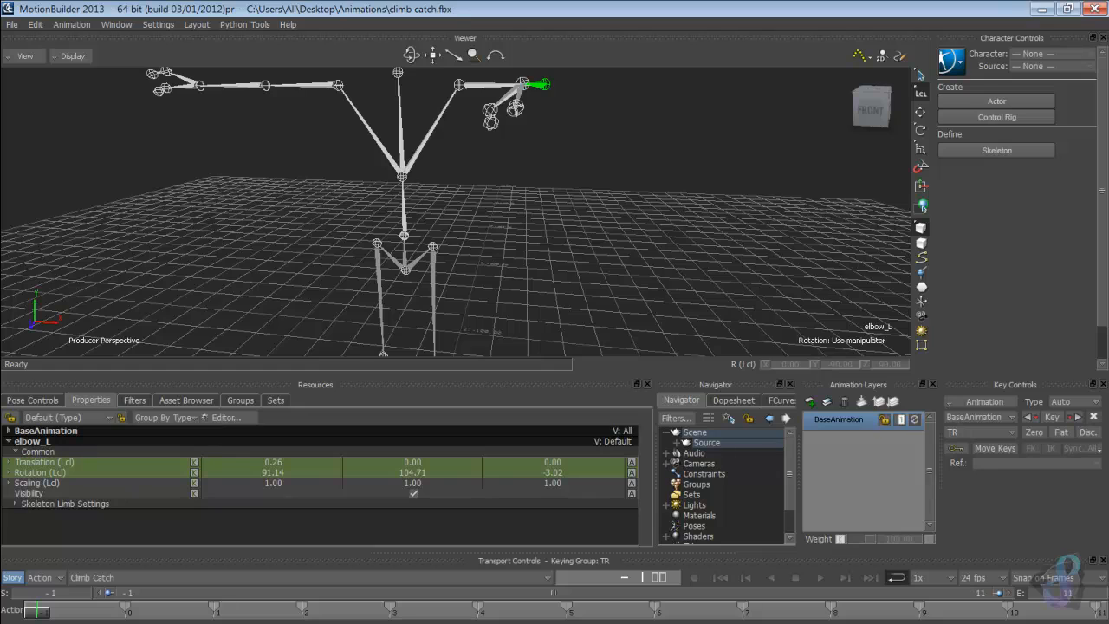
double_click(272, 472)
text(0)
key(Return)
click(412, 472)
double_click(412, 472)
text(0)
key(Return)
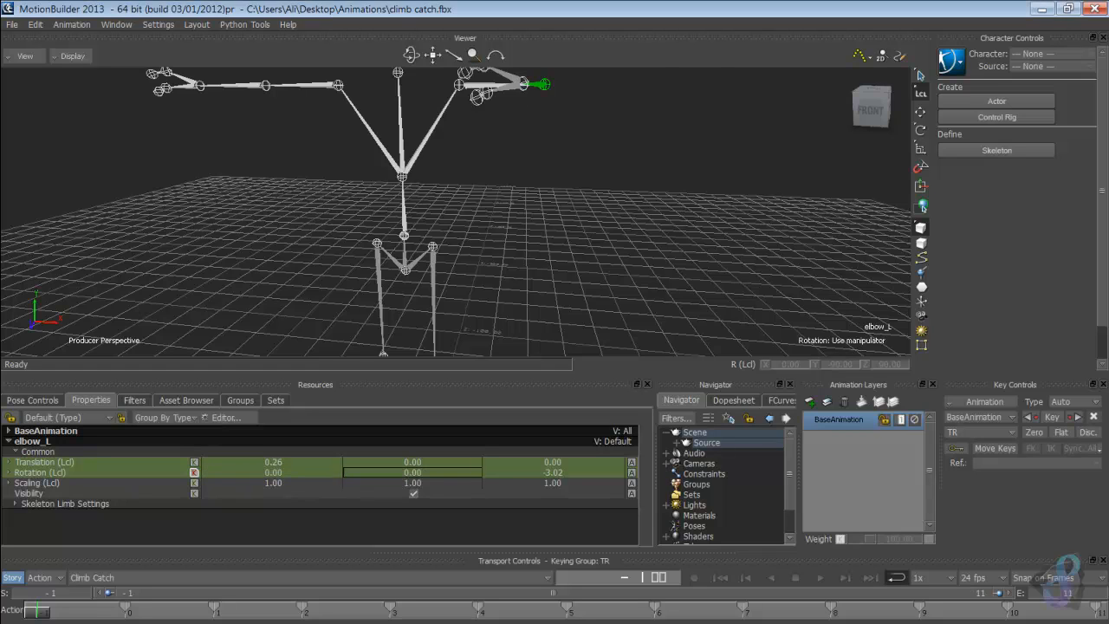
double_click(553, 472)
text(0)
key(Return)
Step: Set the hand_L bone's local rotation to 0 on X, Y and Z
click(632, 84)
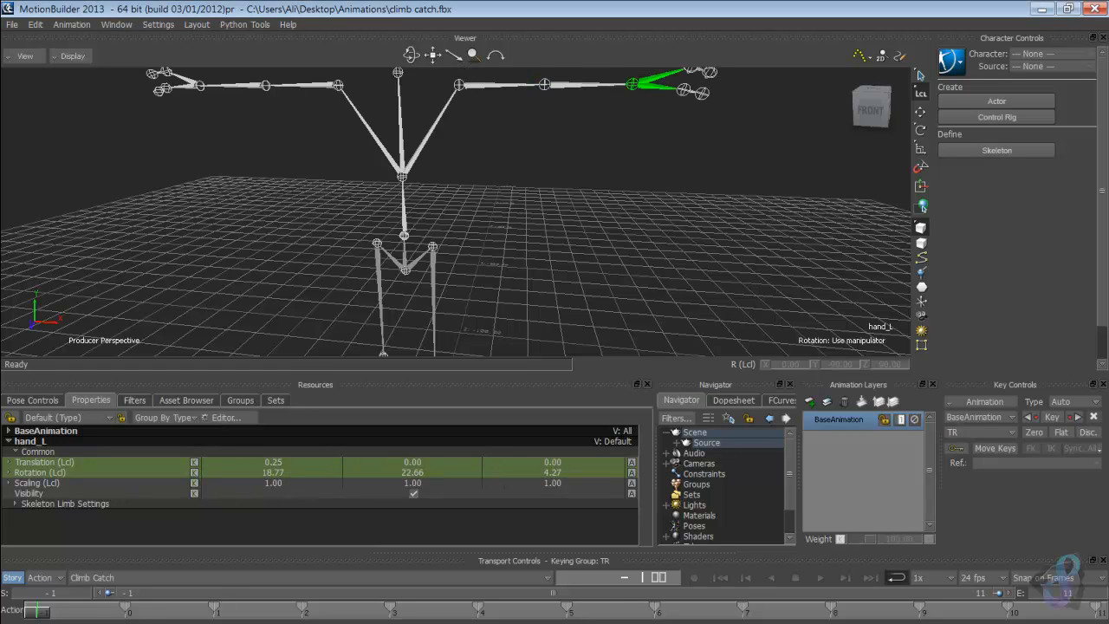
double_click(273, 472)
text(0)
key(Return)
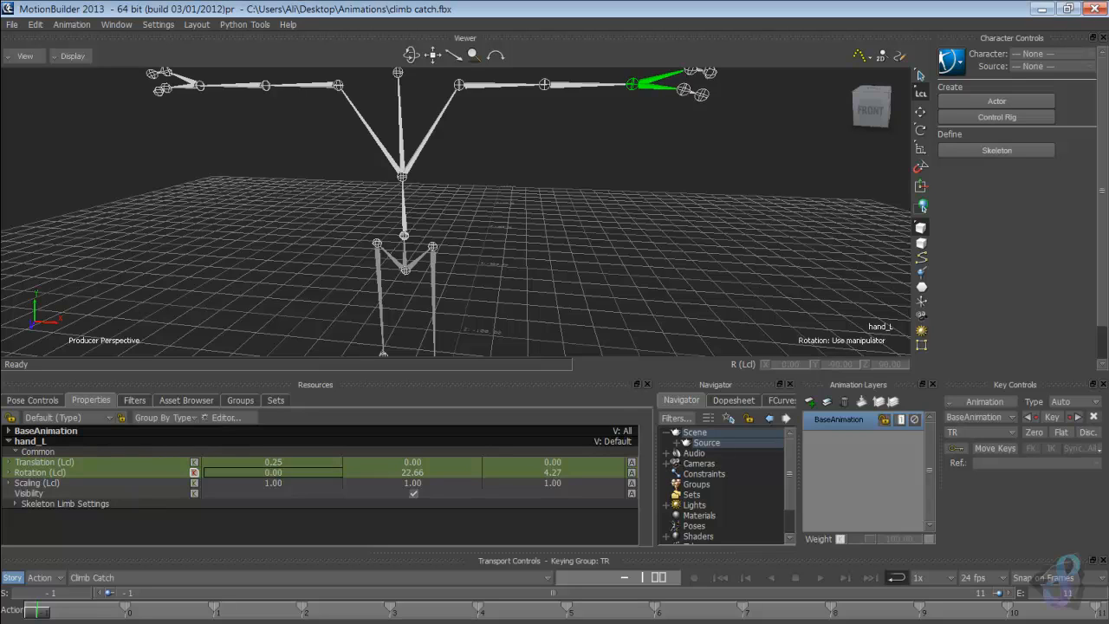
double_click(413, 461)
key(Return)
double_click(413, 472)
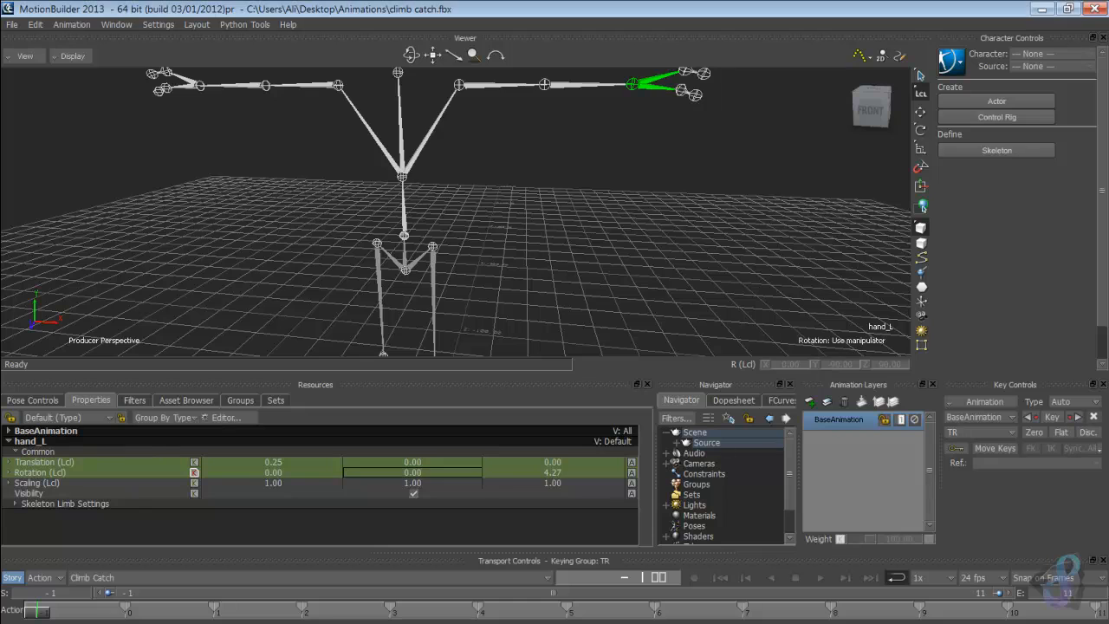
key(Tab)
text(0)
key(Return)
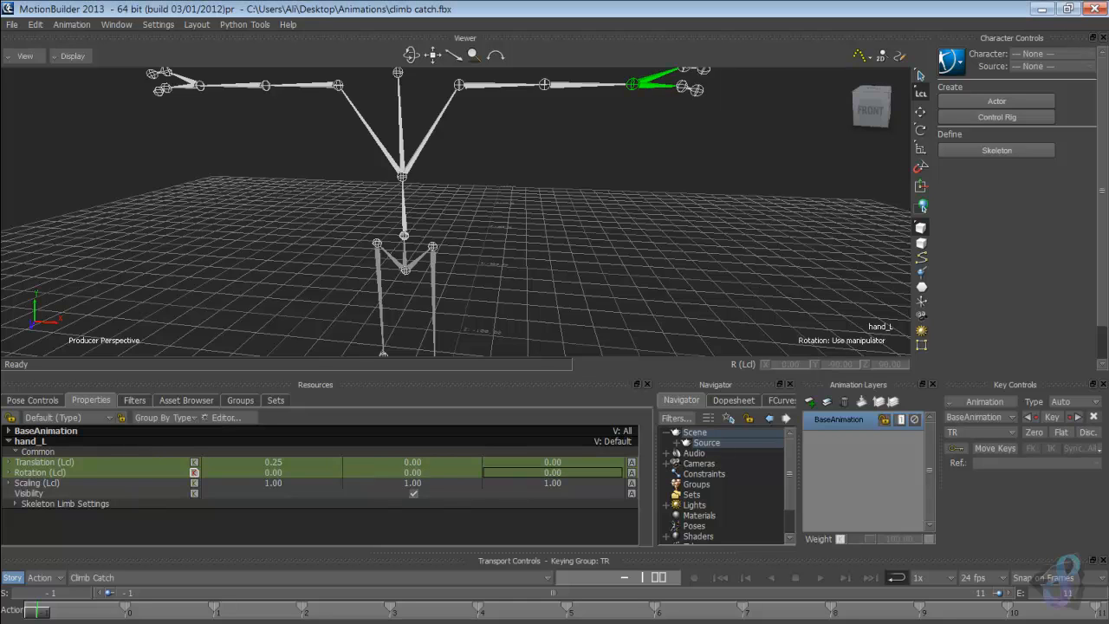
Step: Set the neck bone's local rotation to 0 on all three axes
shift+drag(485, 173, 475, 270)
click(387, 175)
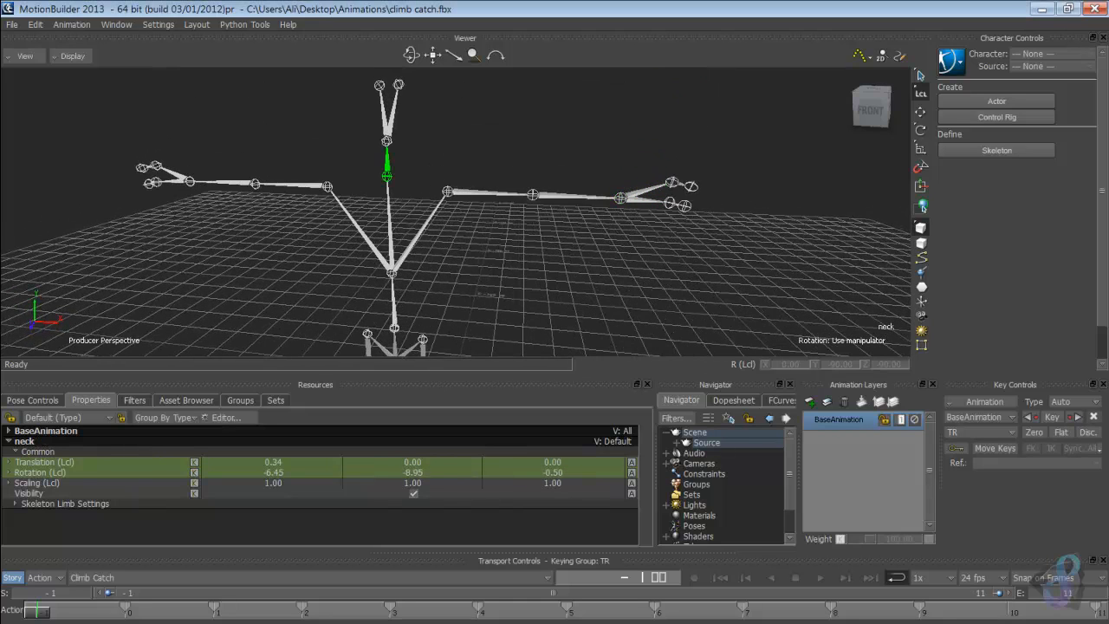
double_click(273, 472)
text(0)
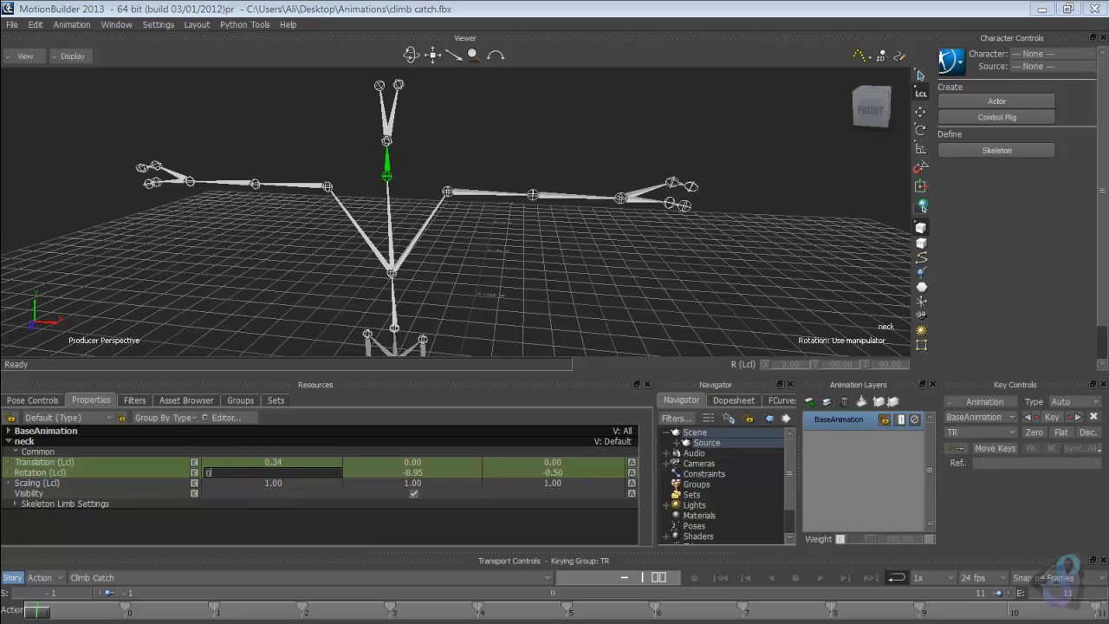
key(Tab)
text(0)
key(Return)
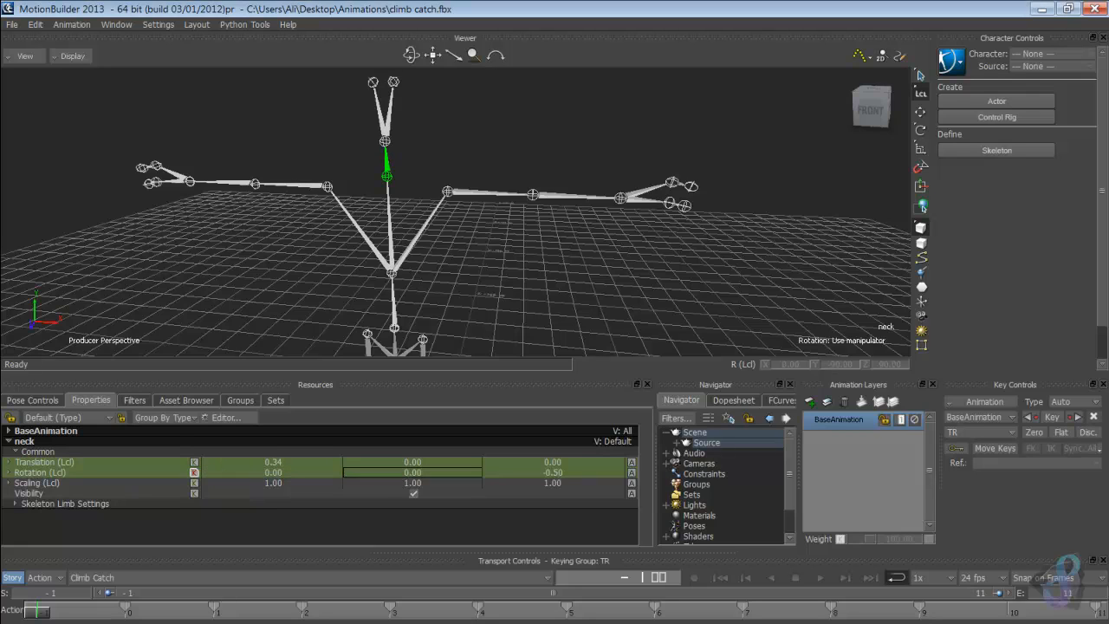
double_click(553, 472)
text(0)
key(Return)
Step: Set the head bone's local rotation to 0 on X, Y and Z
click(384, 140)
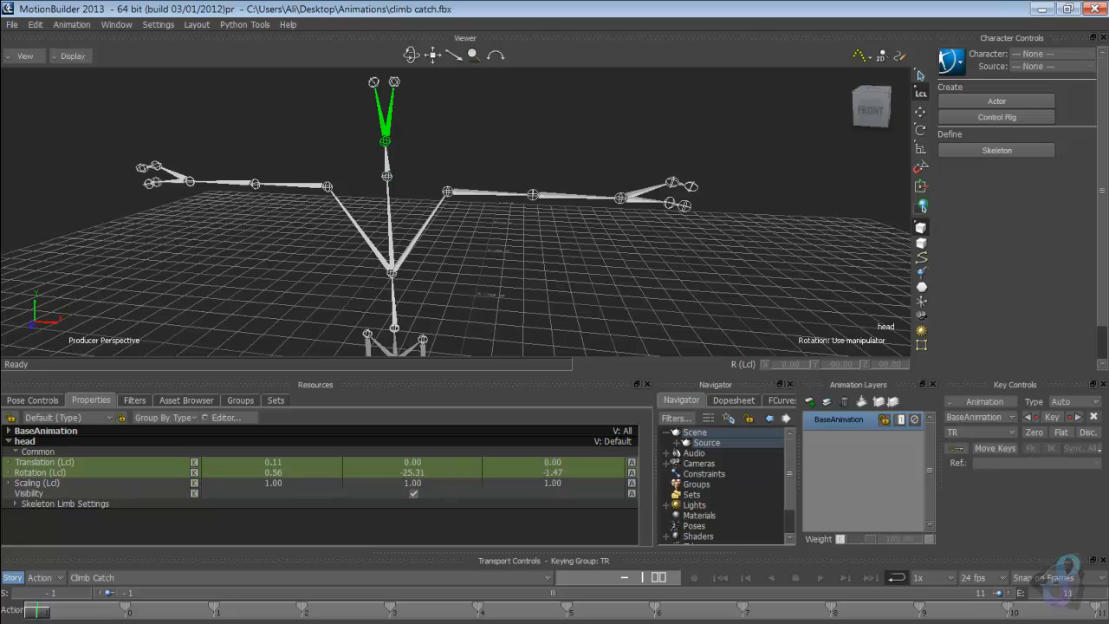
double_click(273, 472)
text(0)
key(Tab)
text(0)
key(Return)
key(Tab)
text(0)
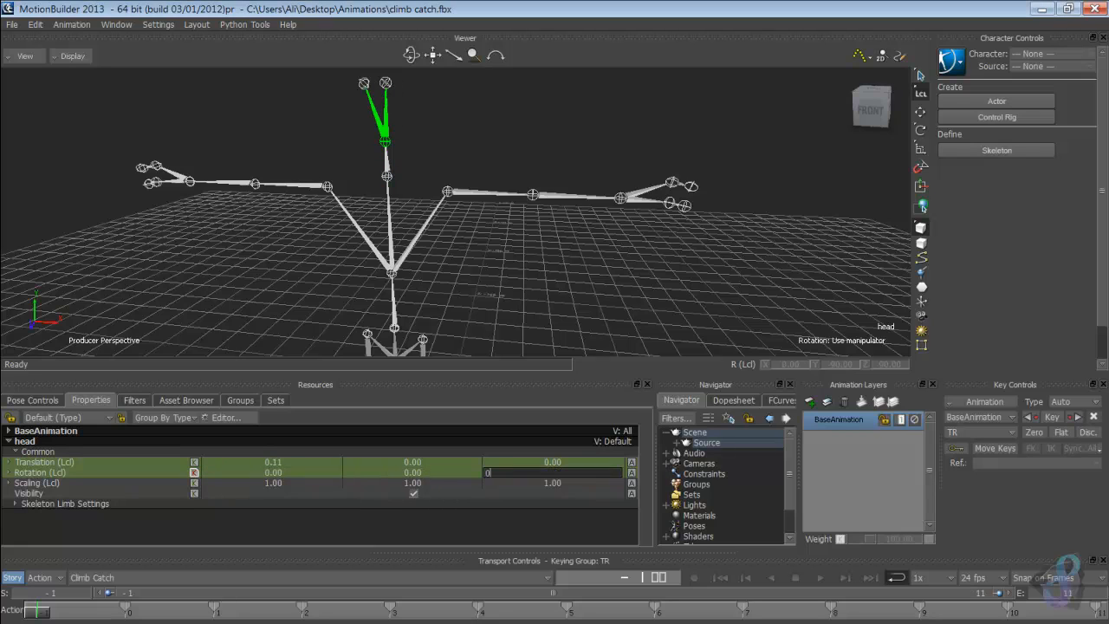
key(Return)
Step: Key the head, neck, spine_2, spine and root bones one by one at the current frame
click(1052, 417)
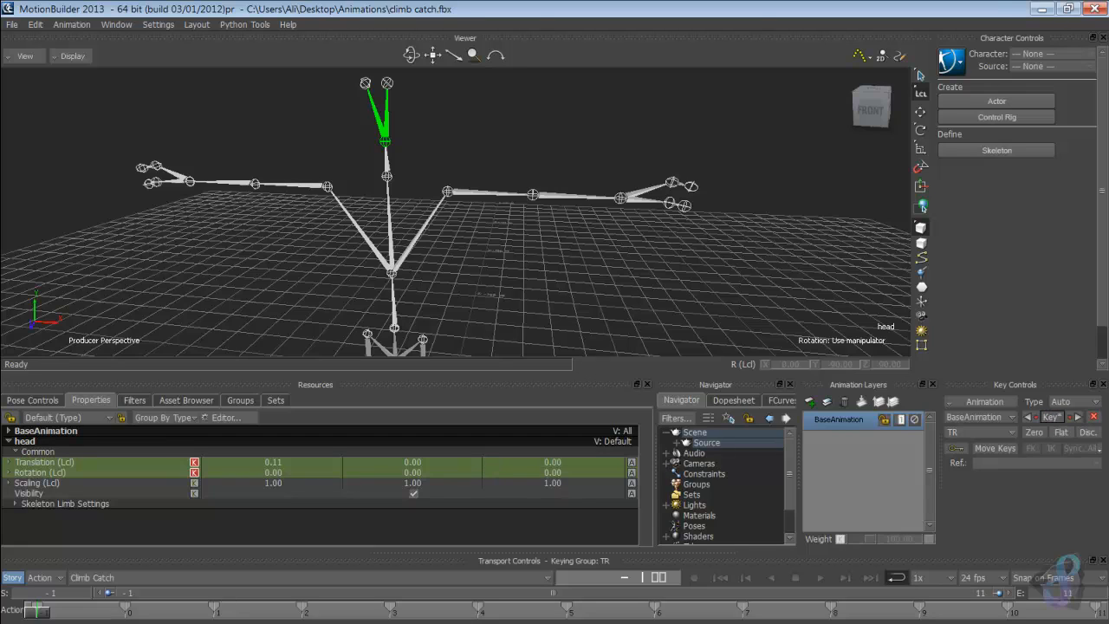
click(387, 170)
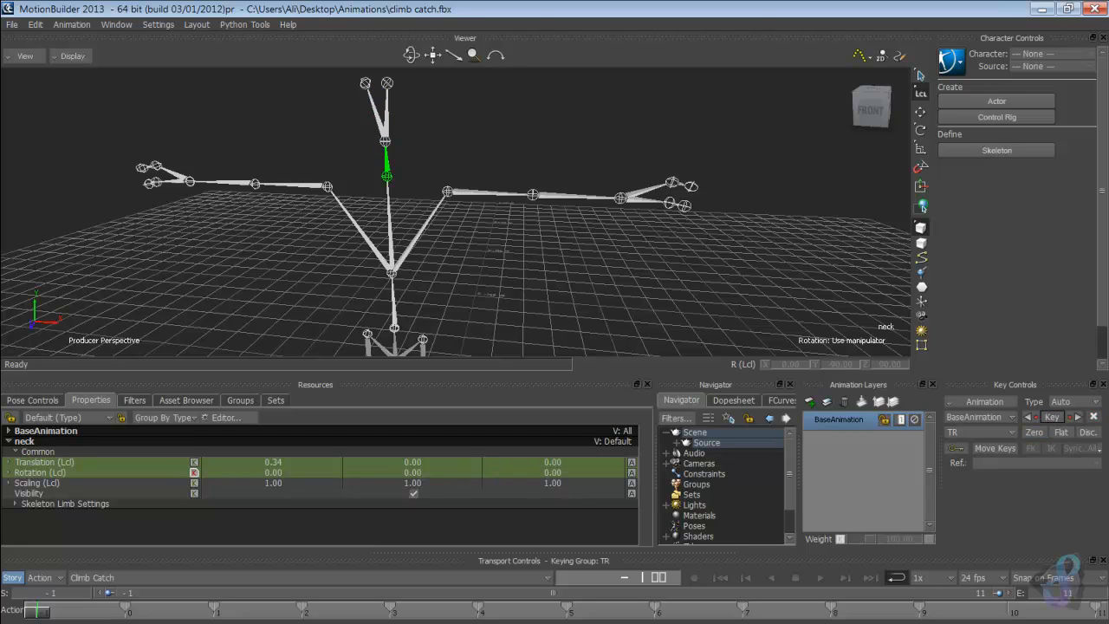
click(1052, 416)
click(391, 272)
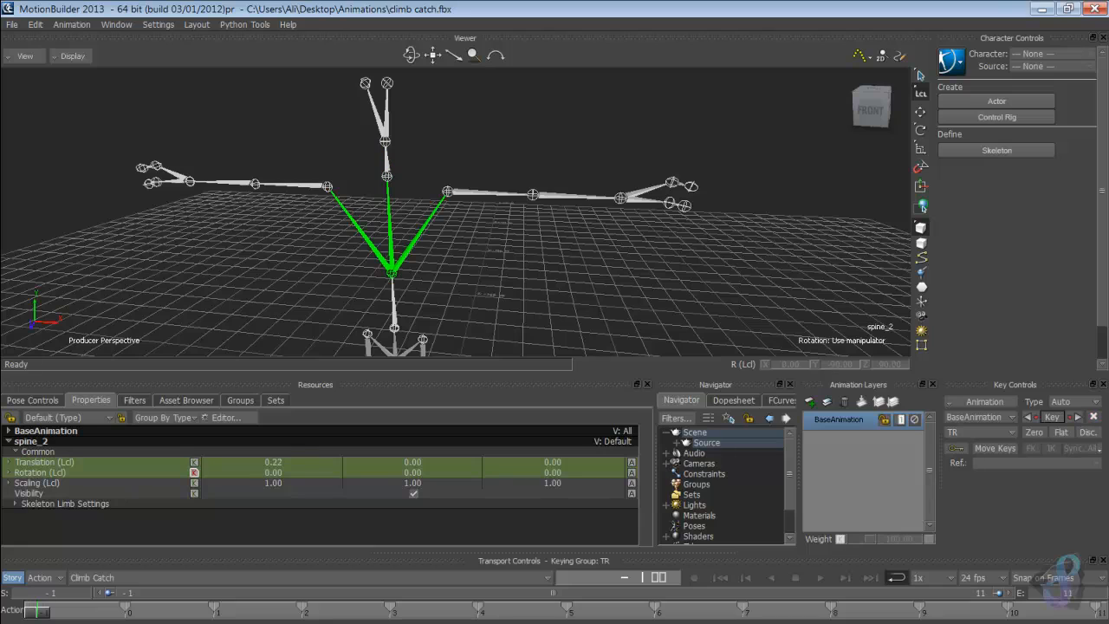
click(1052, 417)
click(394, 327)
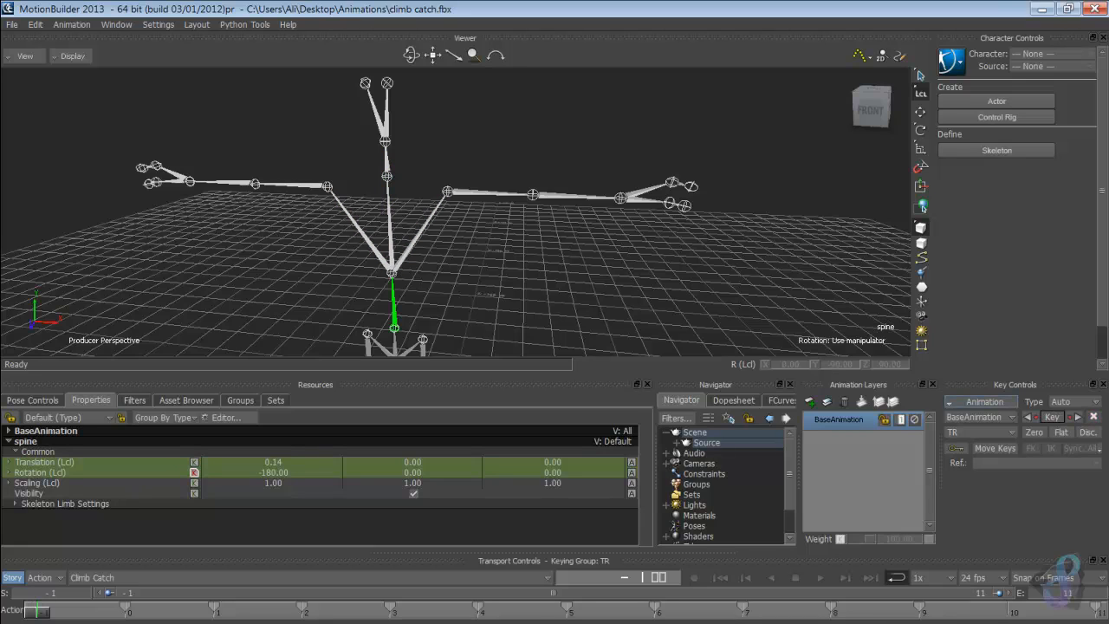
click(1052, 417)
click(395, 351)
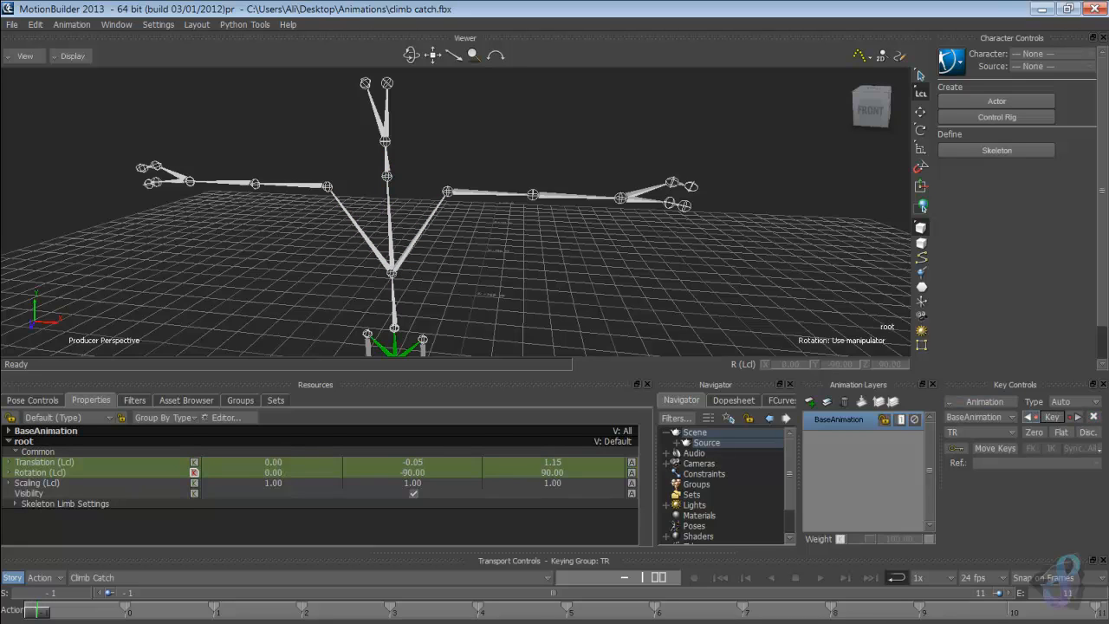
click(1052, 417)
Step: Set a key on each left arm bone: arm_L, elbow_L and hand_L
click(448, 191)
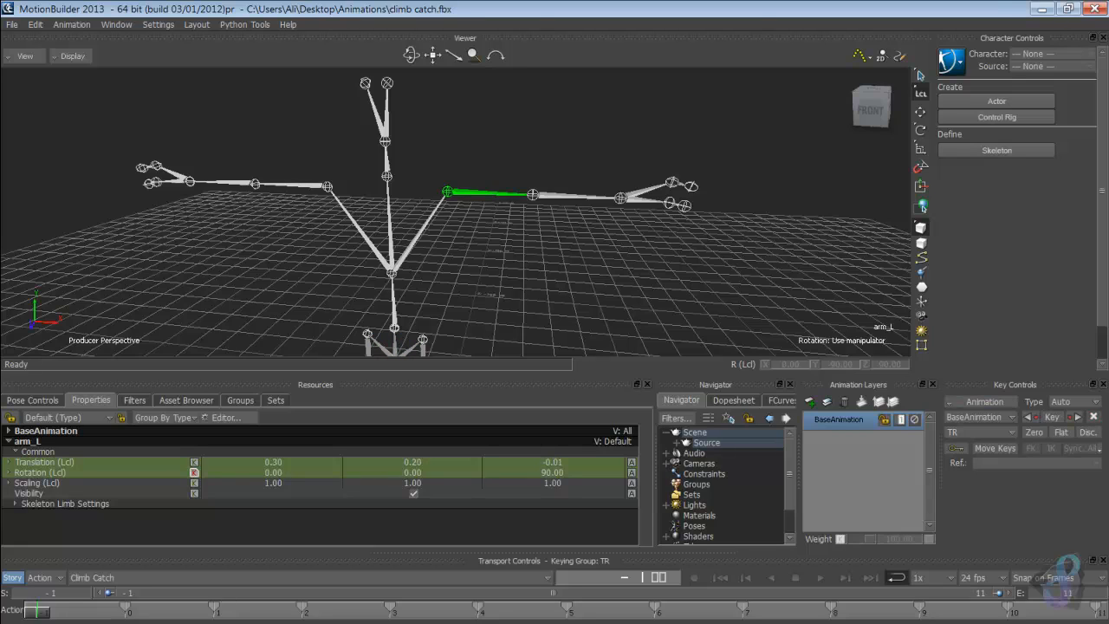
click(1051, 417)
click(533, 195)
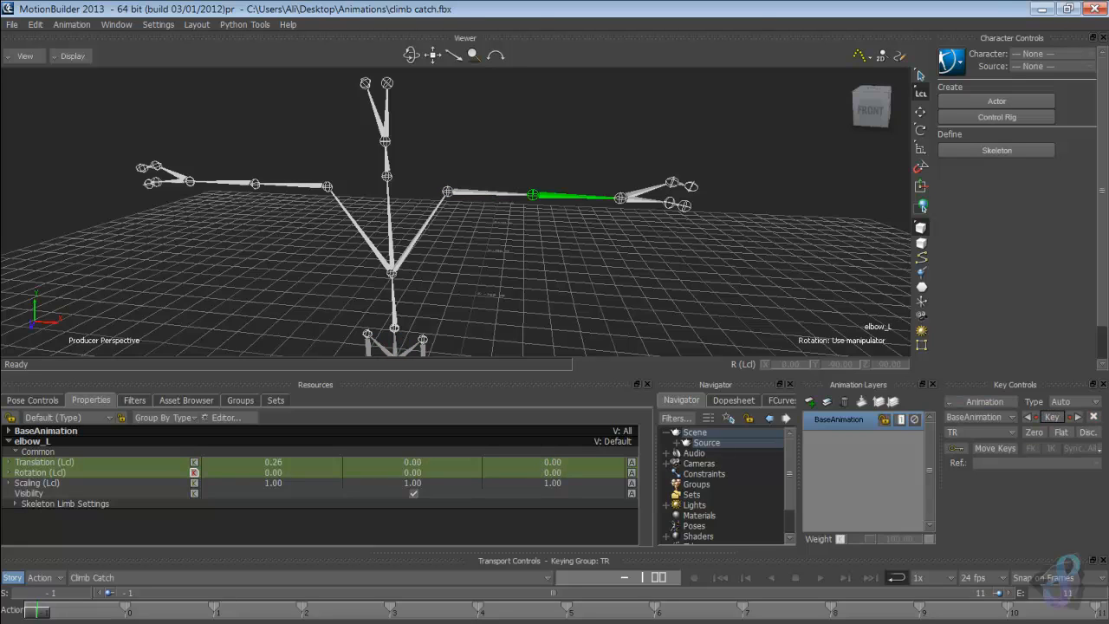
click(1052, 417)
click(620, 197)
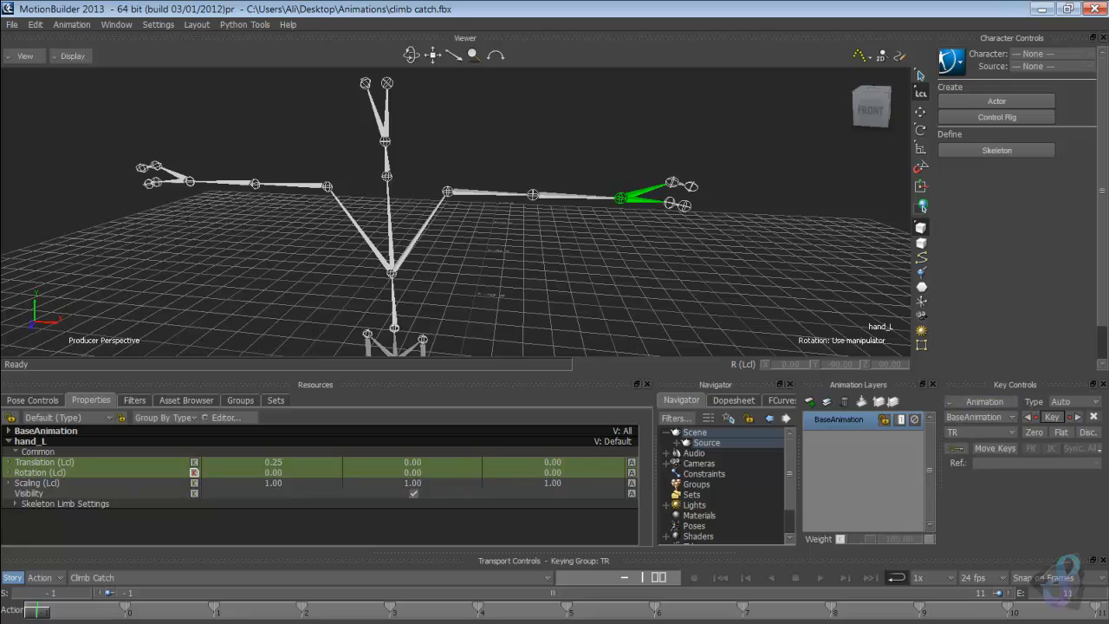
click(1051, 416)
Step: Set a key on each right arm bone: arm_R, elbow_R and hand_R
click(327, 187)
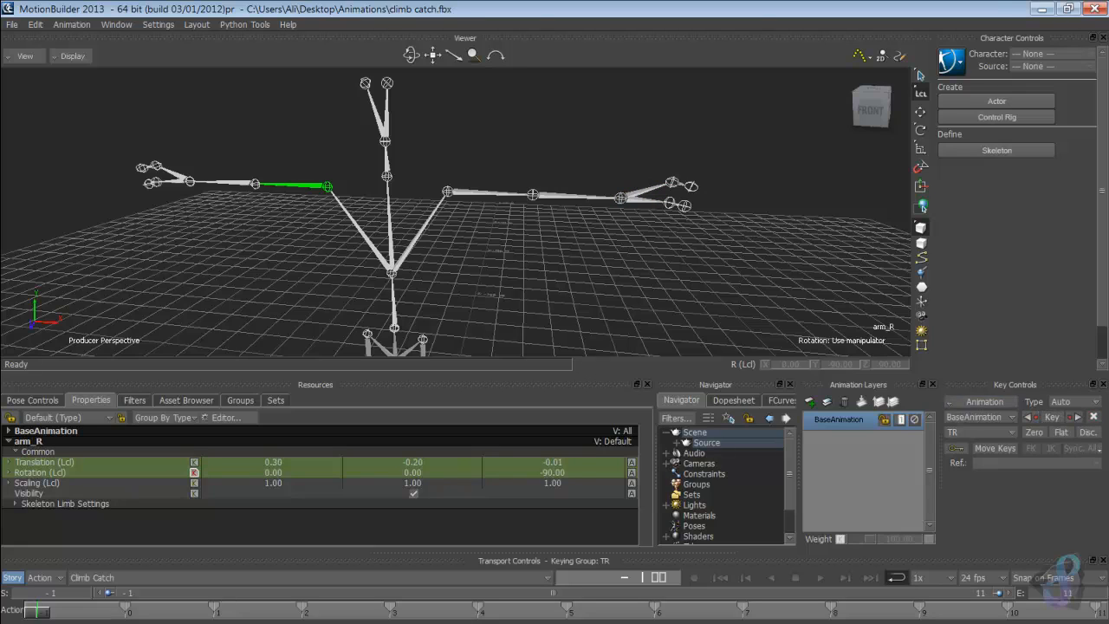
click(1052, 417)
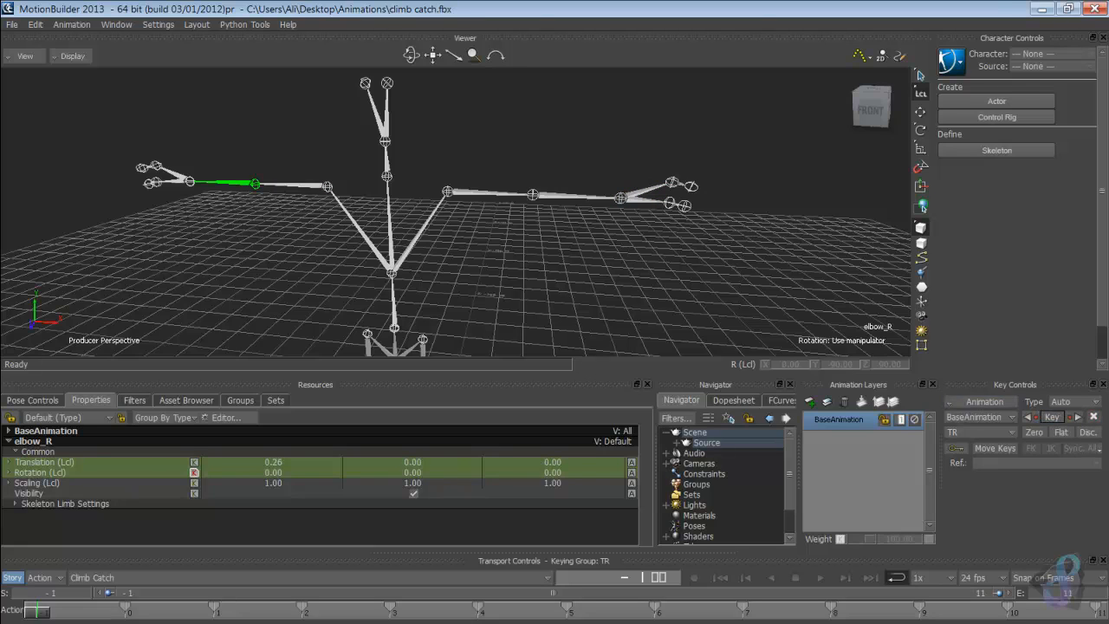
click(190, 181)
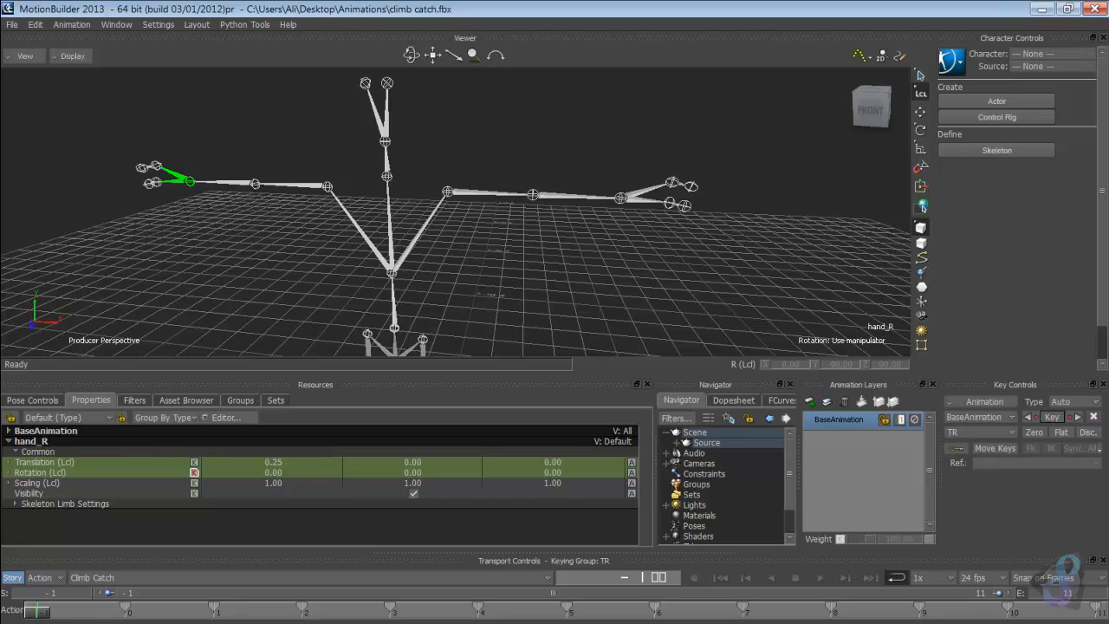
click(1052, 417)
Step: Key the hips_L and hips_R bones together, then select each one to check its key
middle_drag(455, 272, 497, 87)
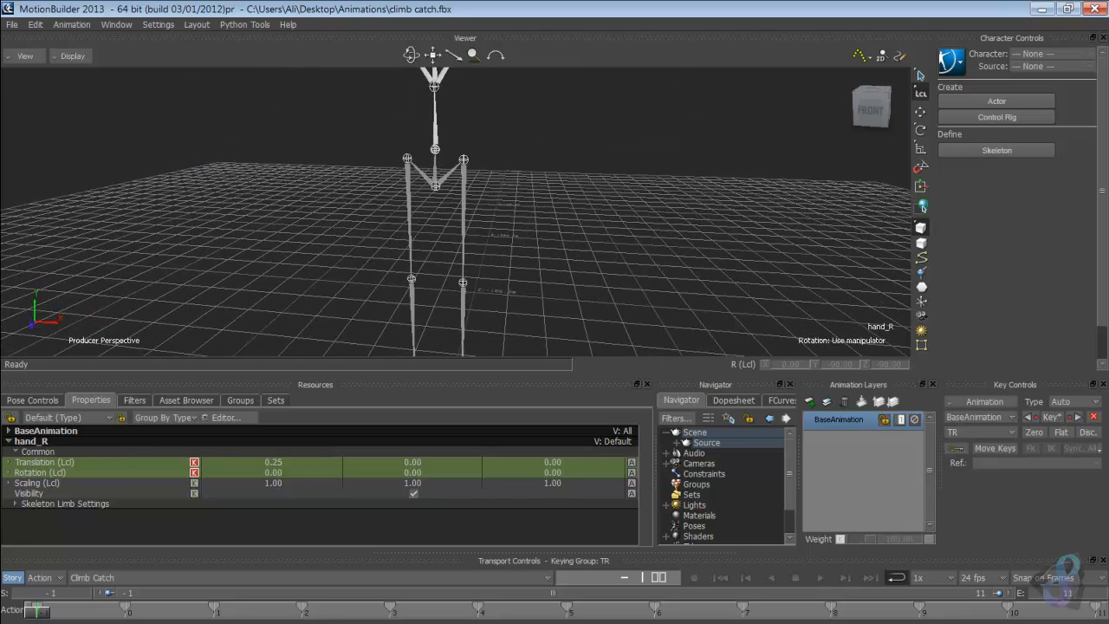
drag(383, 206, 490, 239)
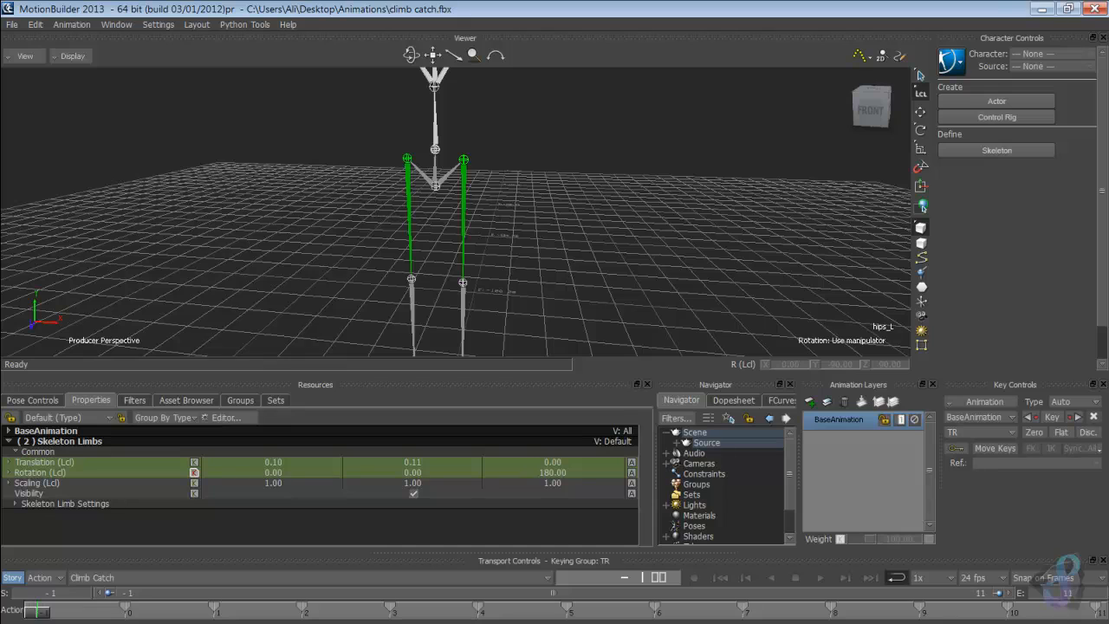
click(1051, 416)
click(463, 203)
click(408, 205)
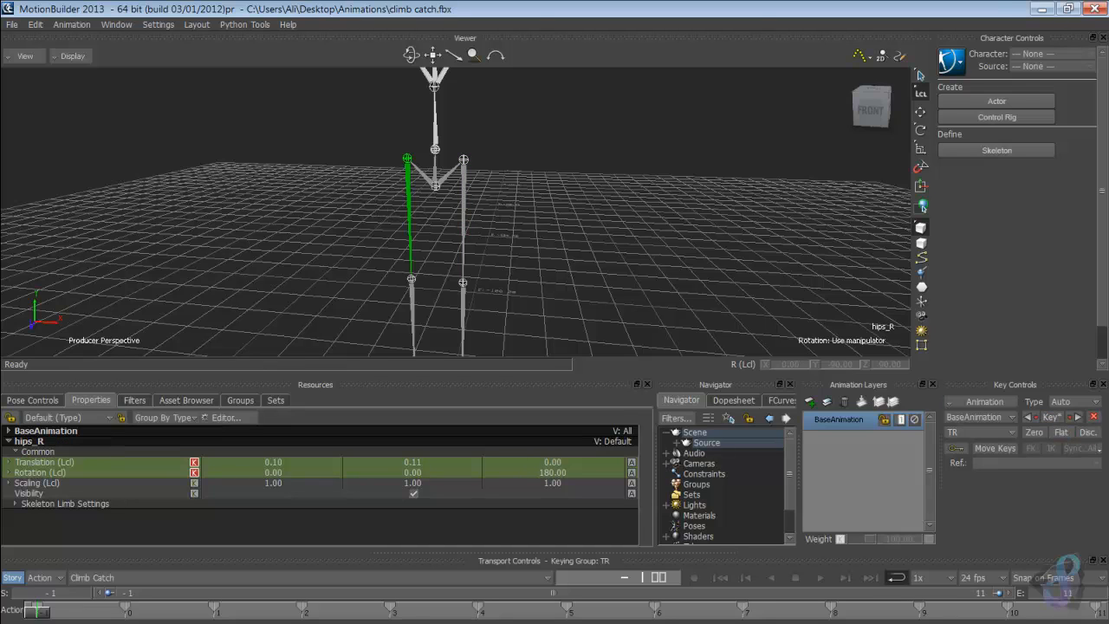
Step: Key both knee bones together, then key both ankle bones together
shift+drag(430, 286, 437, 155)
drag(388, 184, 497, 214)
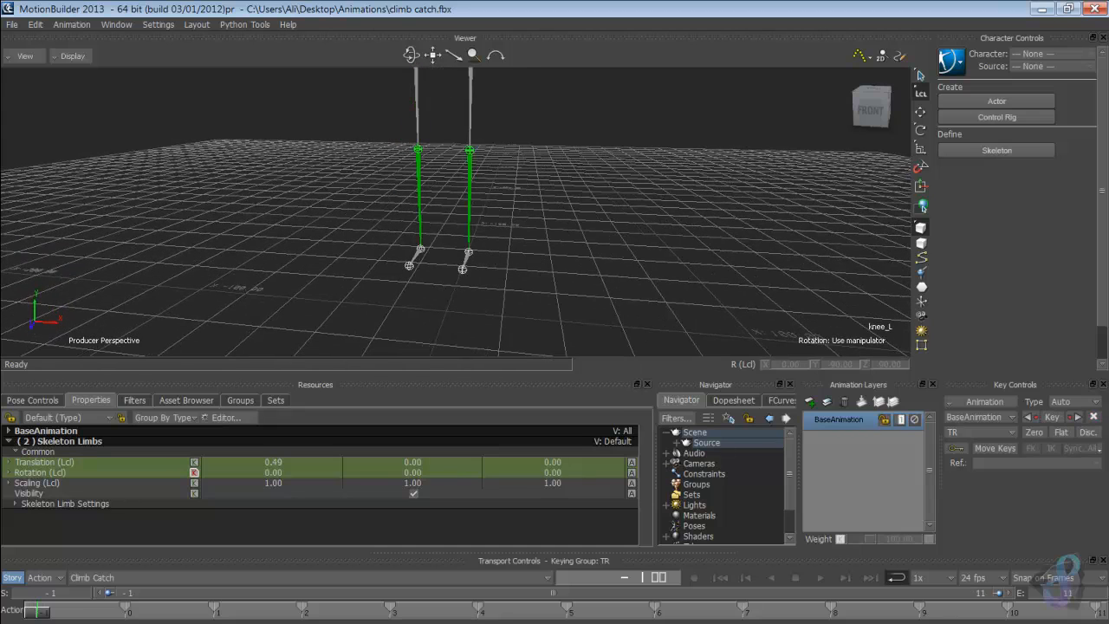
click(1051, 416)
click(417, 255)
shift+click(466, 258)
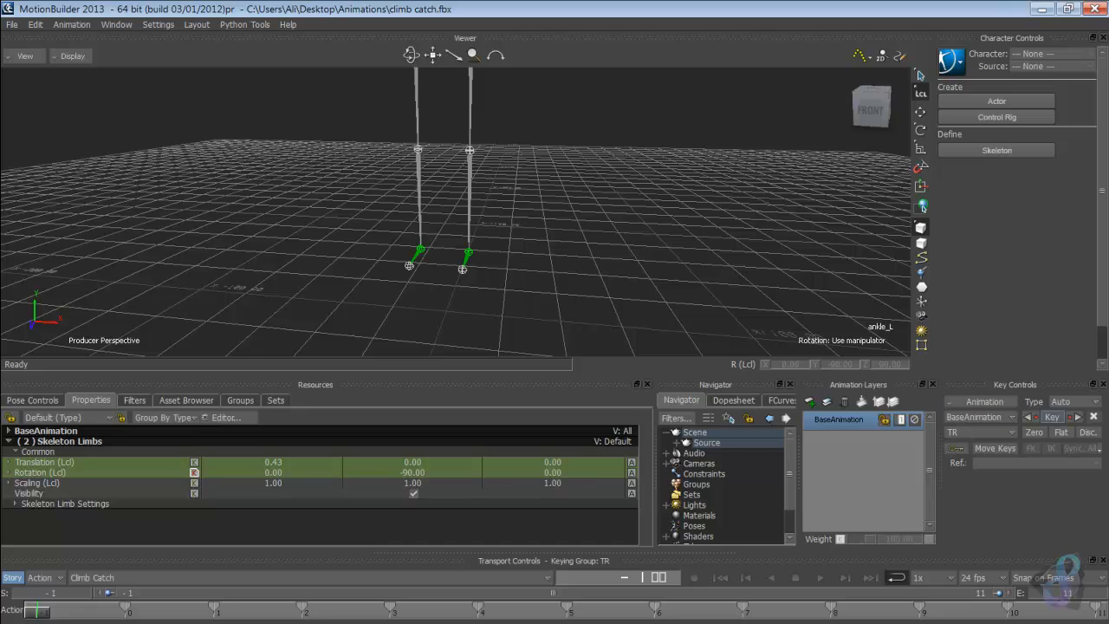
click(1051, 416)
Step: In the Producer Front orthographic view, lower the root bone to about 1.08 on local Z translation
ctrl+drag(537, 191, 515, 303)
shift+drag(515, 303, 534, 252)
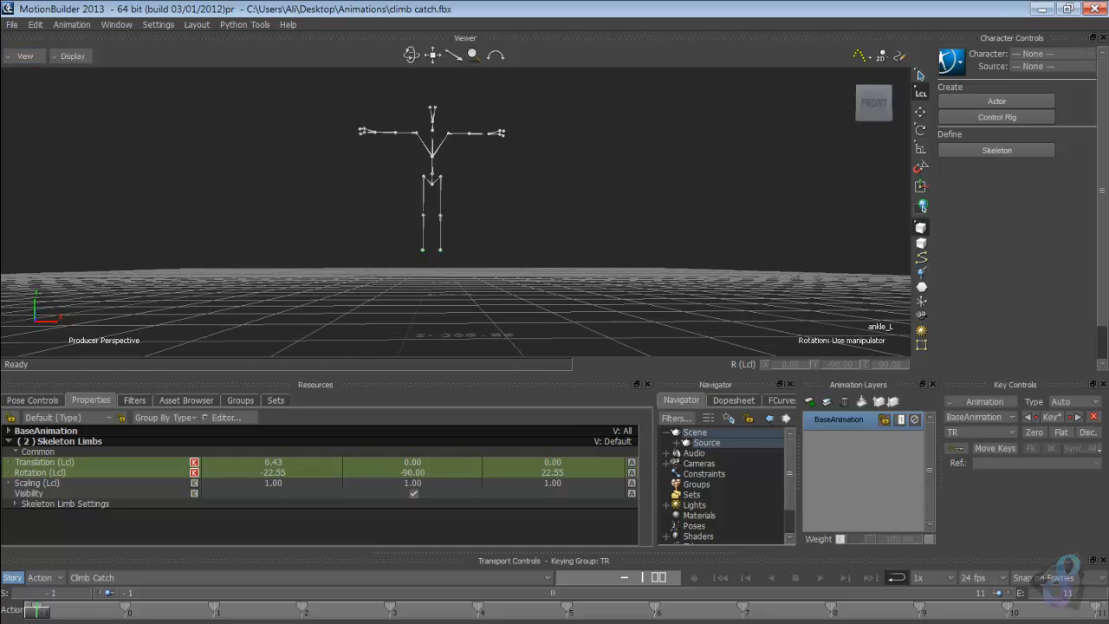
ctrl+shift+drag(534, 226, 562, 232)
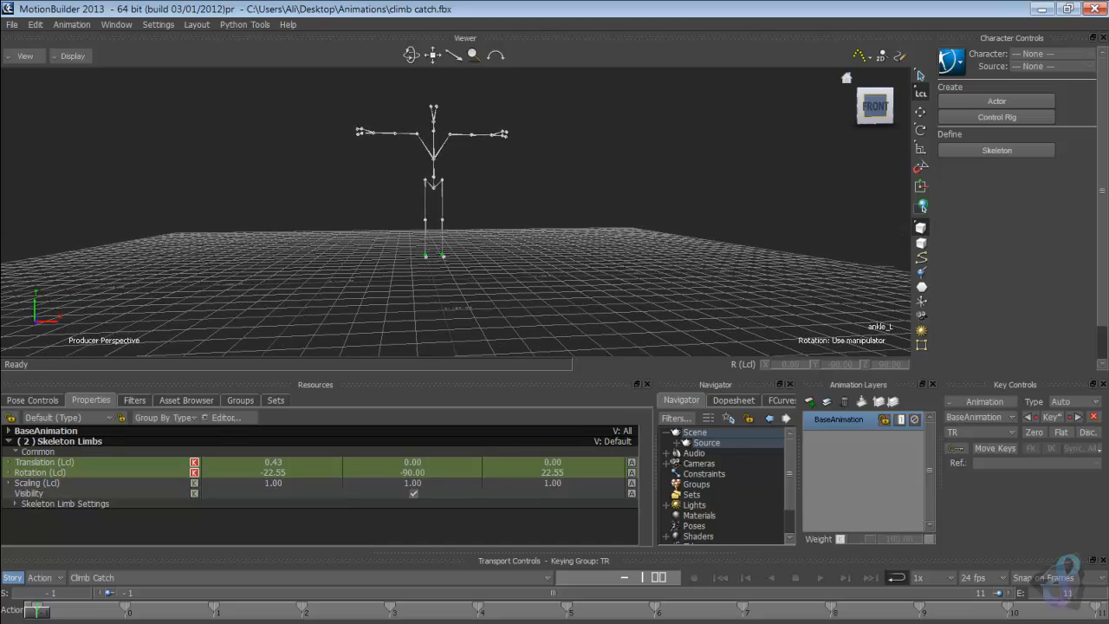
click(875, 106)
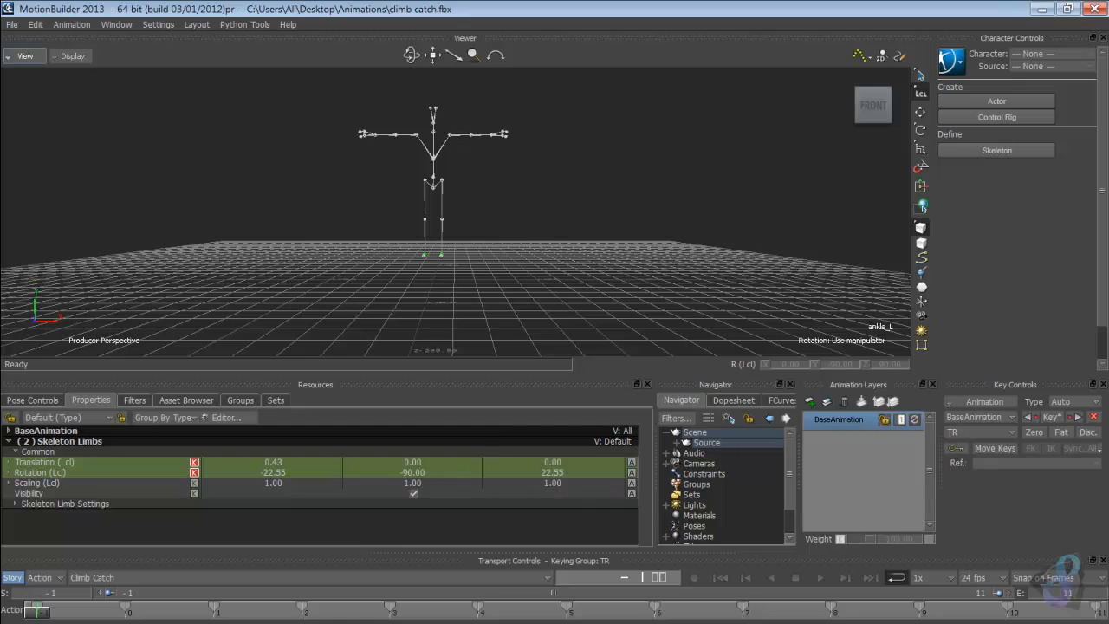
click(25, 55)
mouse_move(78, 114)
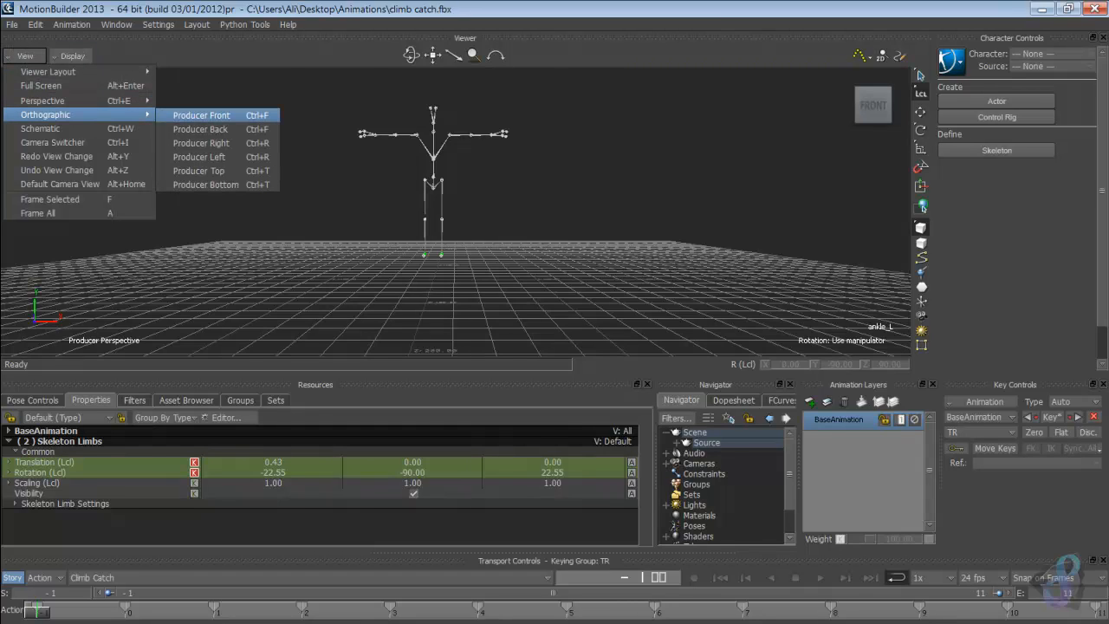
click(208, 114)
ctrl+drag(454, 212, 468, 106)
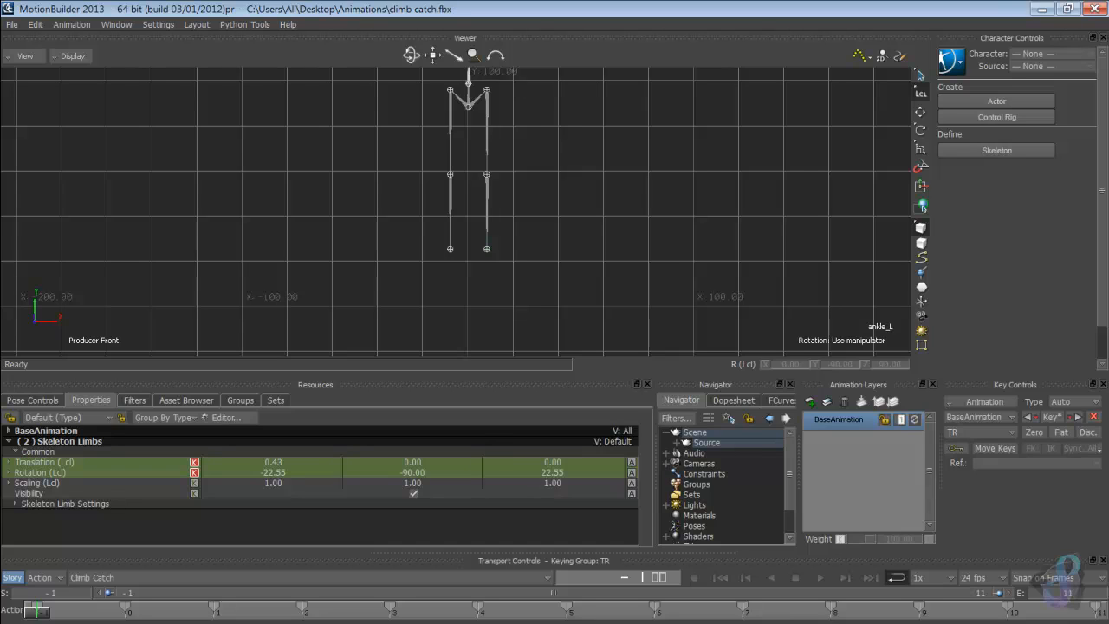
click(469, 107)
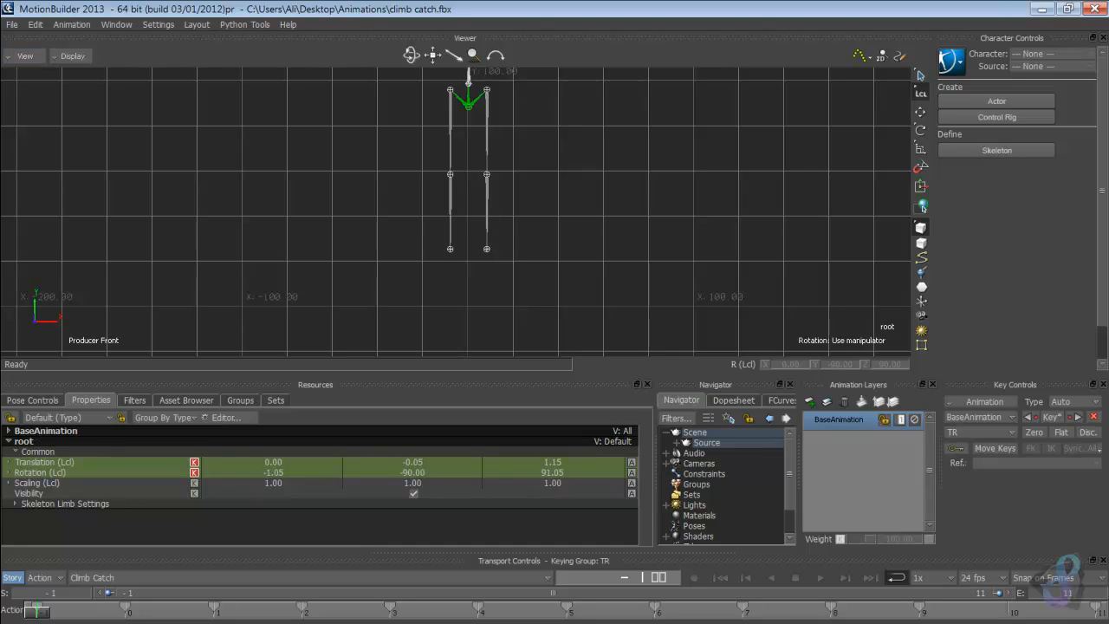
key(t)
drag(468, 106, 468, 118)
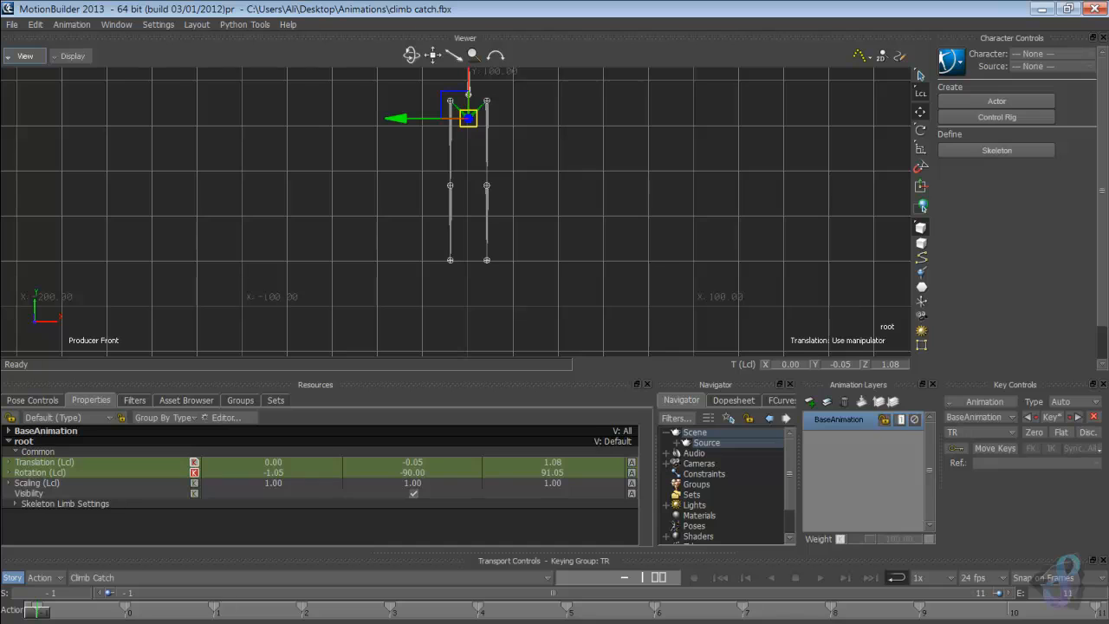
Step: Return to the Producer Perspective view and lower the root bone to about 0.86 on local Z translation
click(24, 56)
click(73, 55)
click(73, 55)
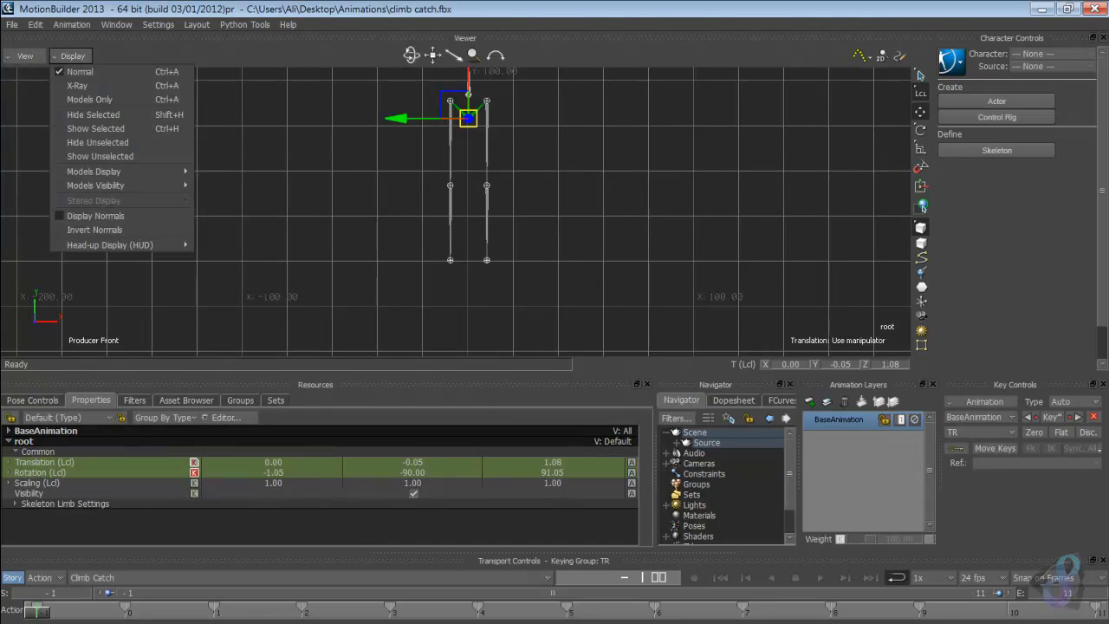
click(25, 56)
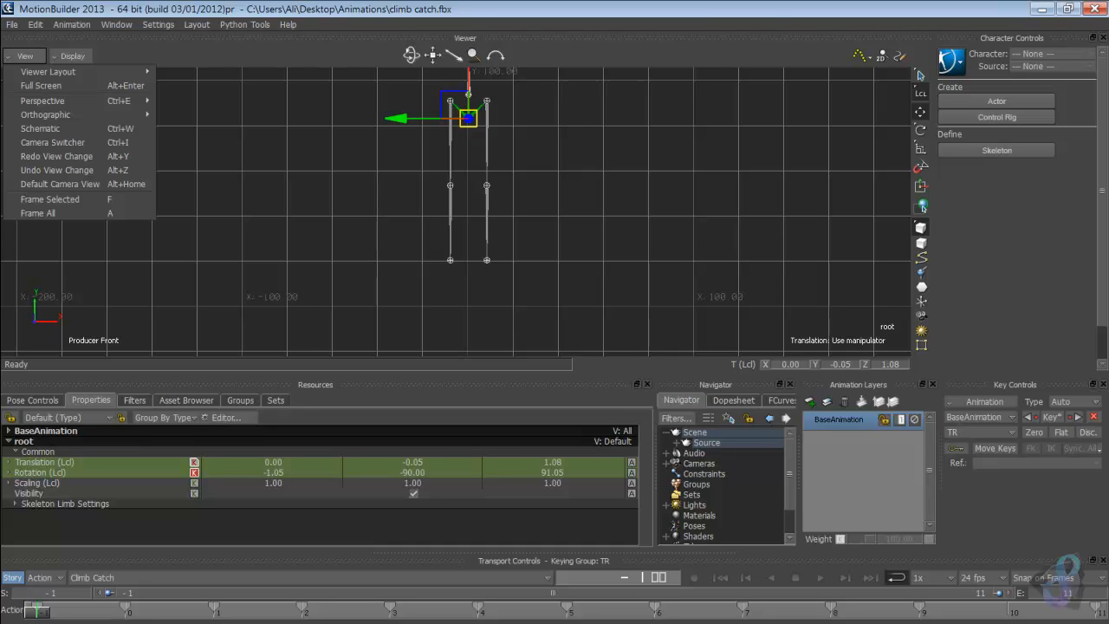
mouse_move(78, 101)
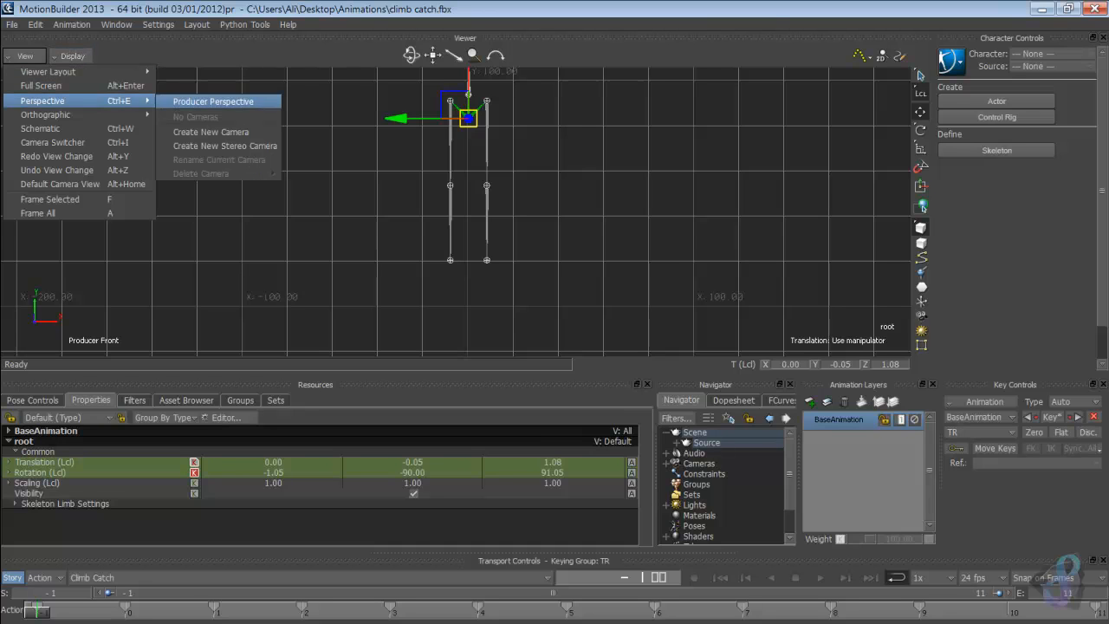
click(213, 101)
mouse_move(519, 208)
ctrl+shift+mouse_down()
mouse_move(406, 186)
mouse_move(521, 202)
mouse_move(504, 212)
ctrl+shift+mouse_up()
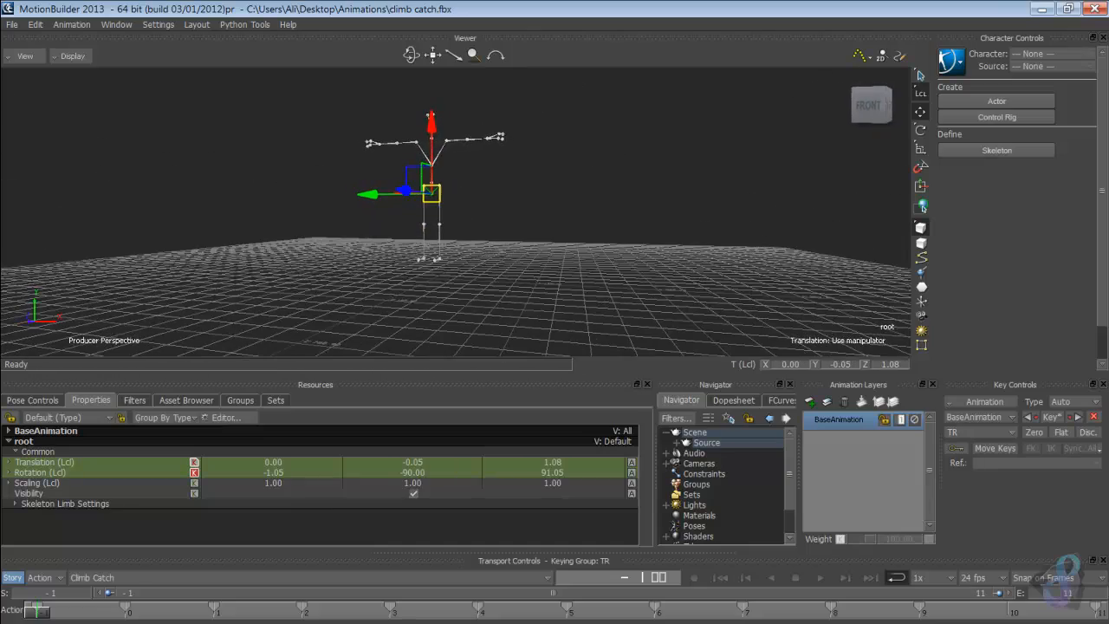
drag(431, 130, 431, 145)
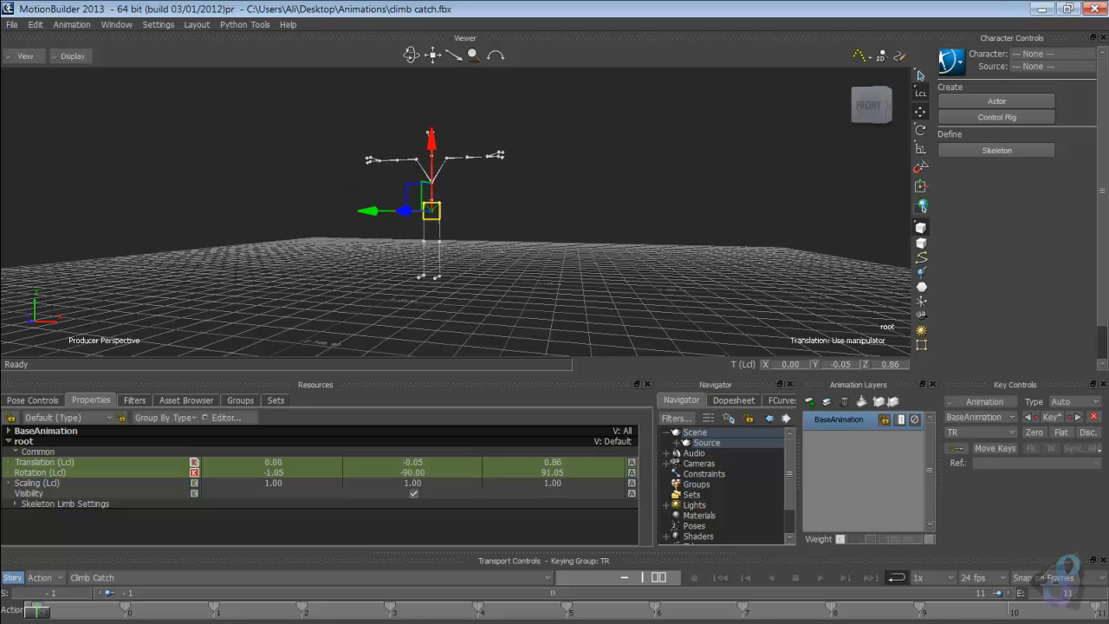
Step: Check the feet against the floor grid and lower the root bone slightly to about 0.85 on local Z
scroll(430, 144, up, 5)
shift+drag(431, 294, 518, 71)
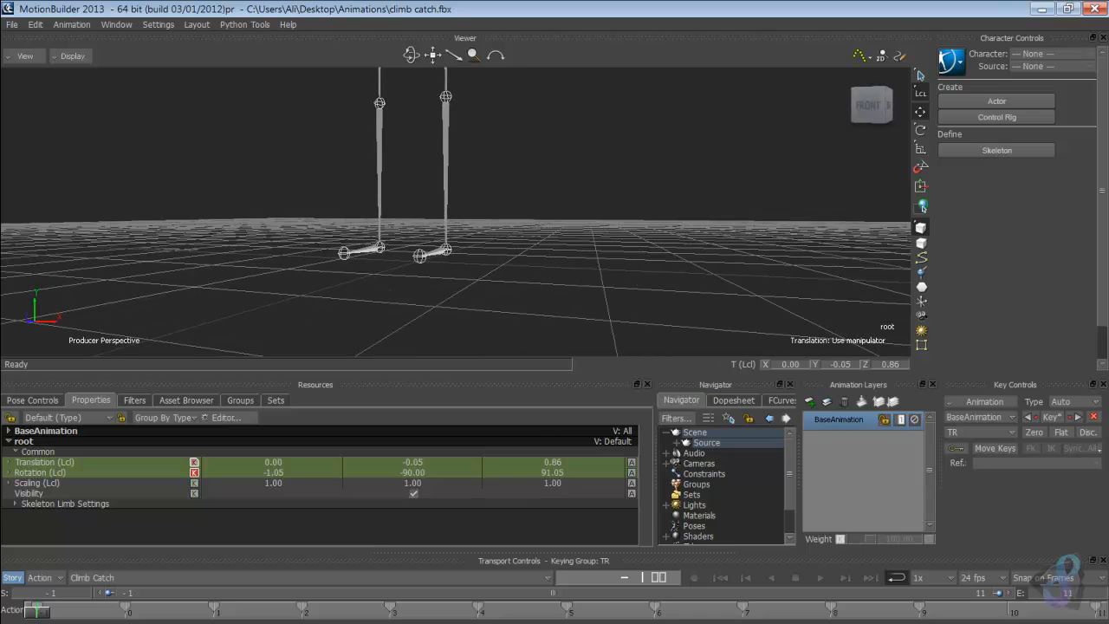
ctrl+shift+drag(511, 208, 442, 197)
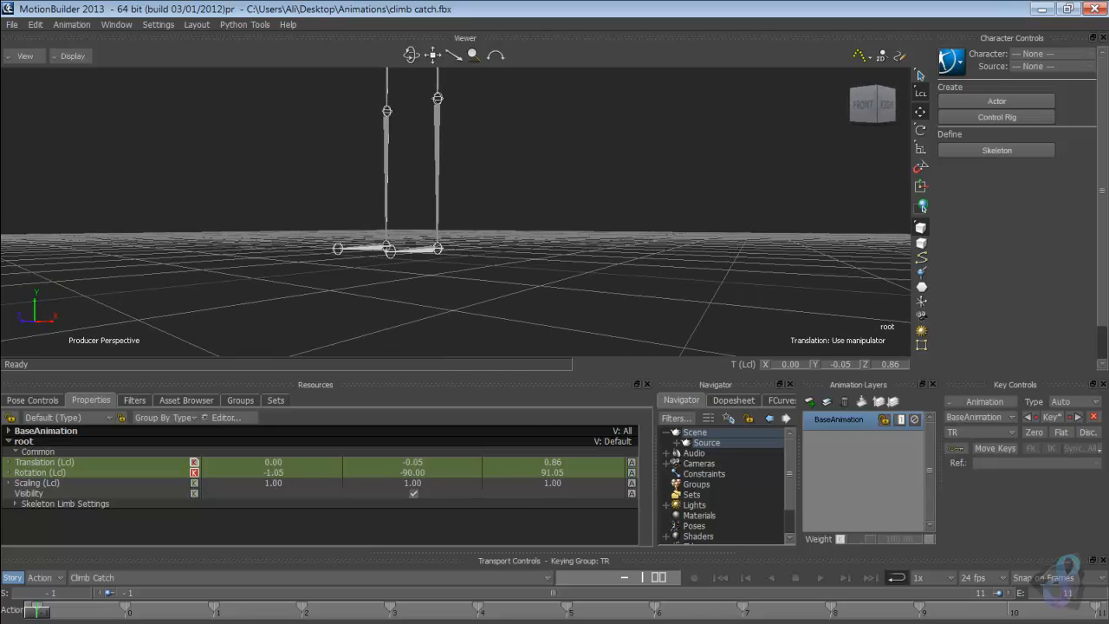
scroll(441, 199, down, 5)
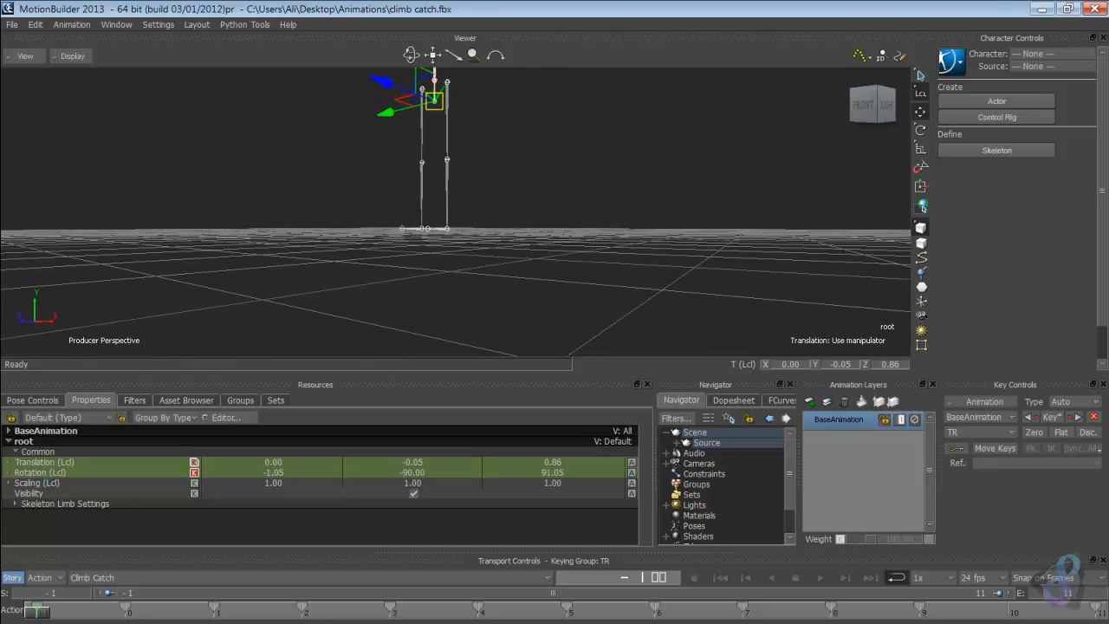
drag(432, 83, 431, 85)
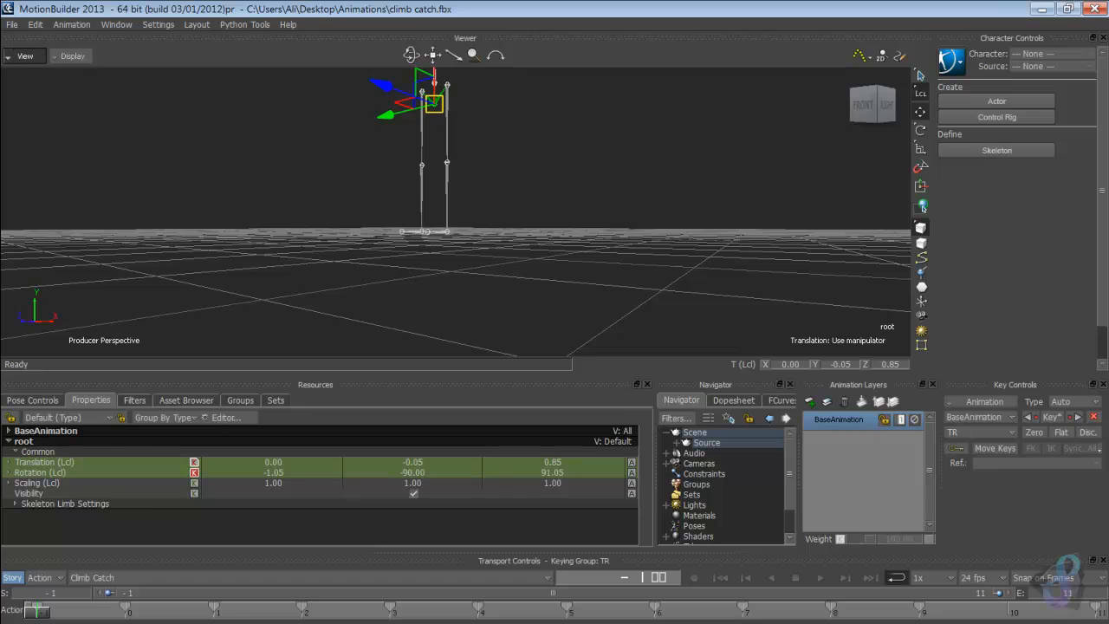
Step: Switch to the Producer Front orthographic view and lower the root bone to about 0.82 on local Z translation
click(25, 55)
mouse_move(86, 114)
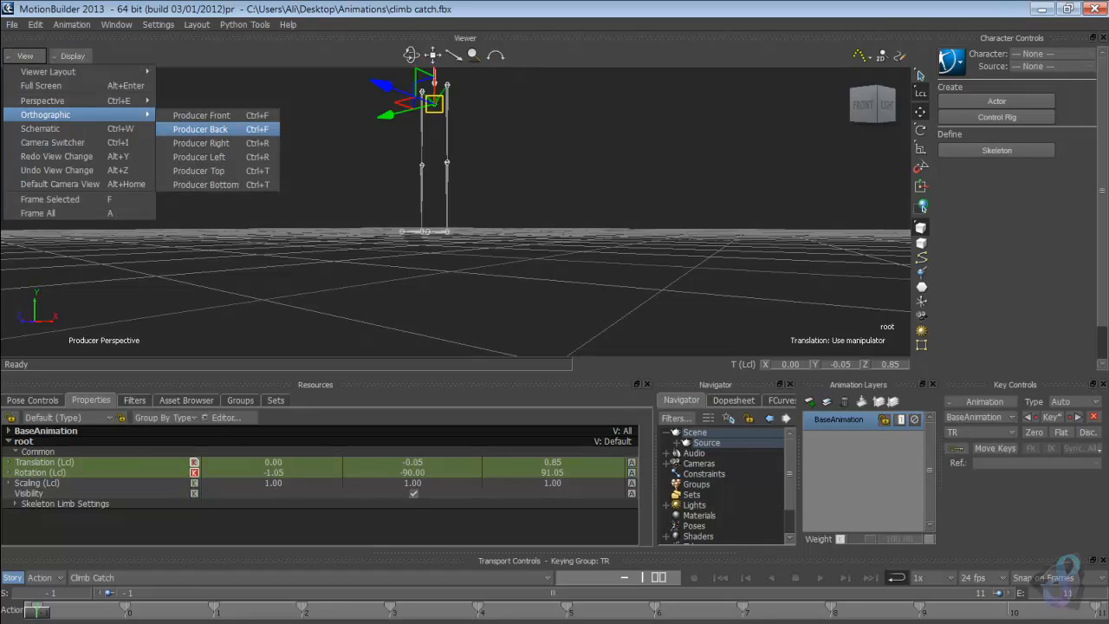
click(201, 115)
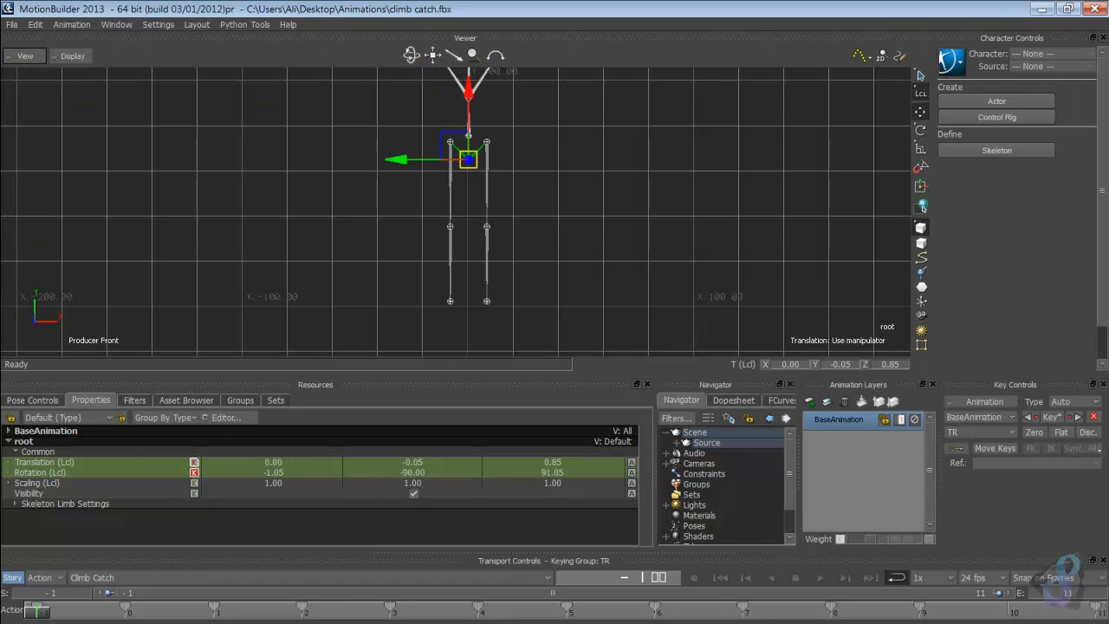
drag(468, 91, 468, 95)
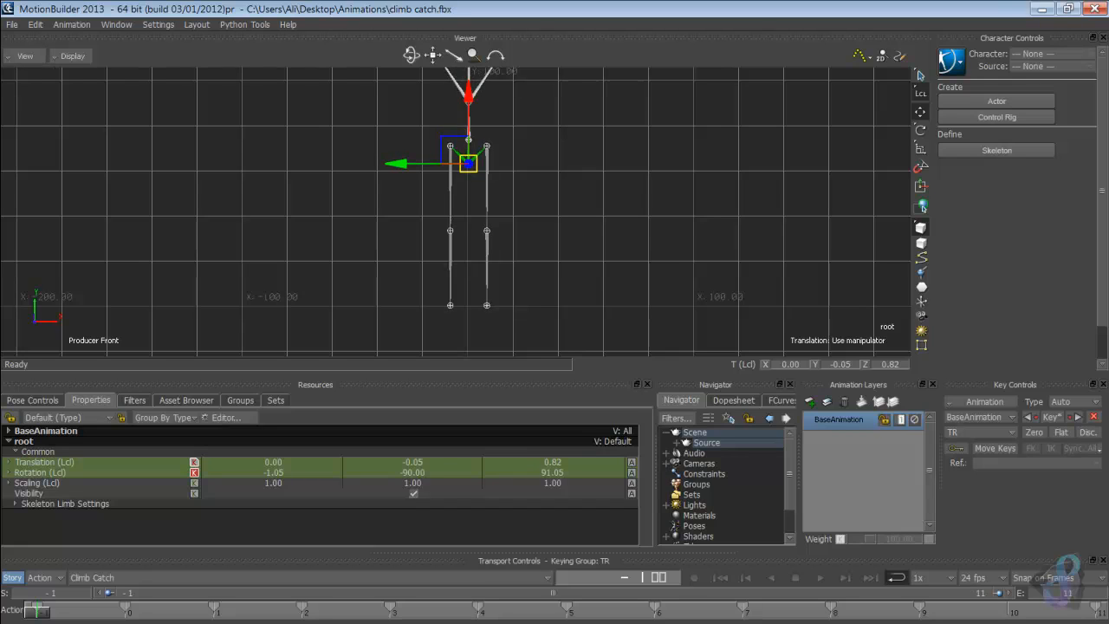
Step: Reselect the root bone and key its lowered position at the current frame, -1
key(shift+d)
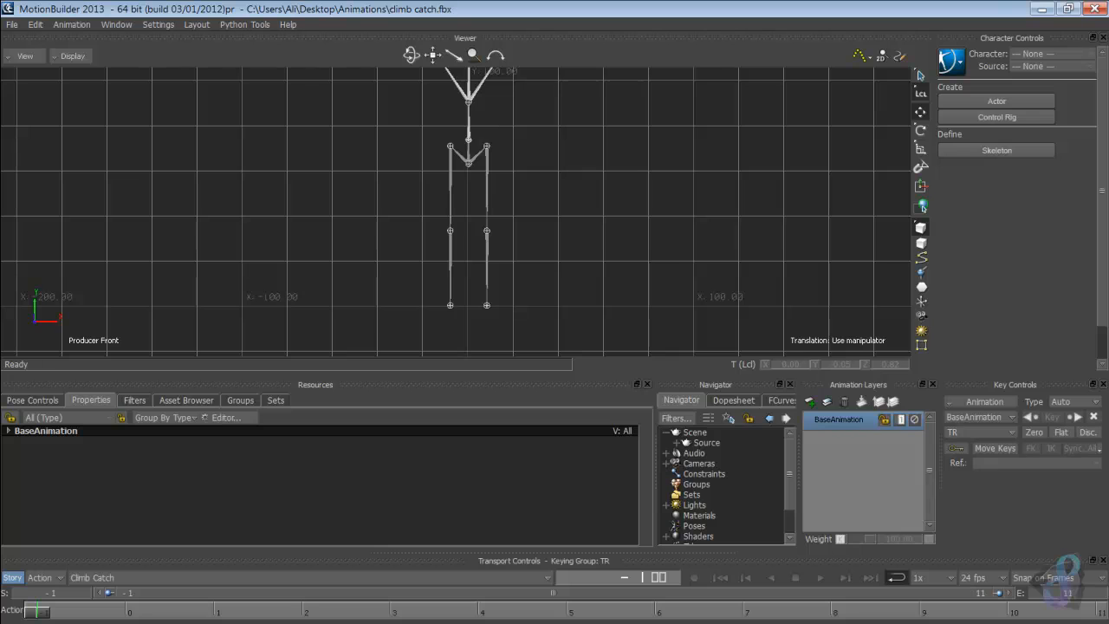
click(469, 163)
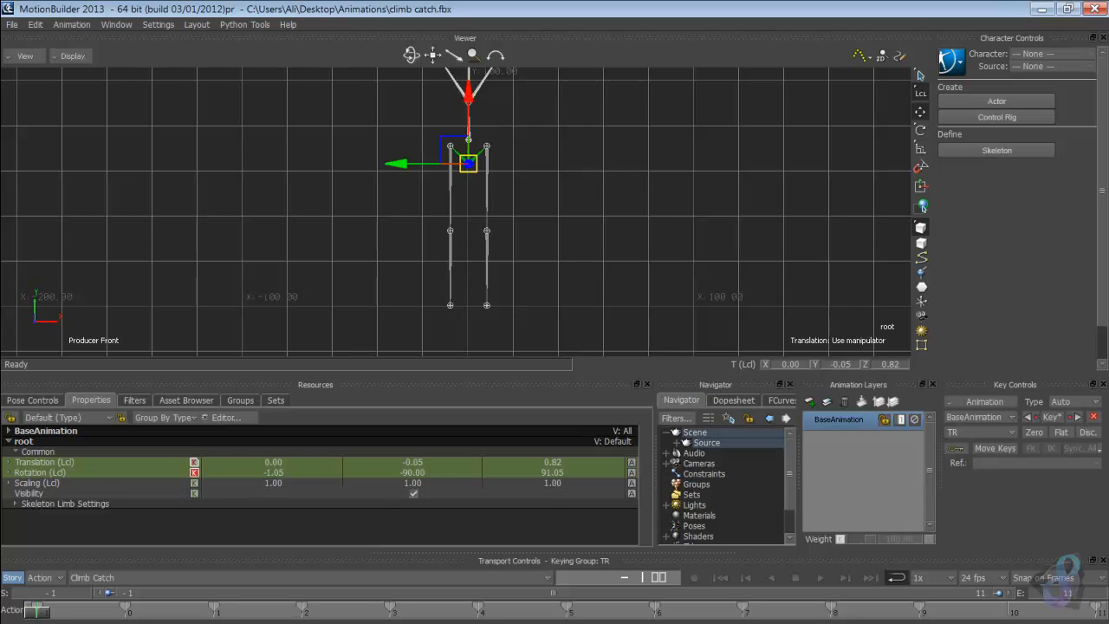
click(1051, 416)
Step: Switch to the Producer Perspective view and frame the whole T-posed skeleton on the floor grid
ctrl+drag(554, 208, 450, 260)
click(25, 55)
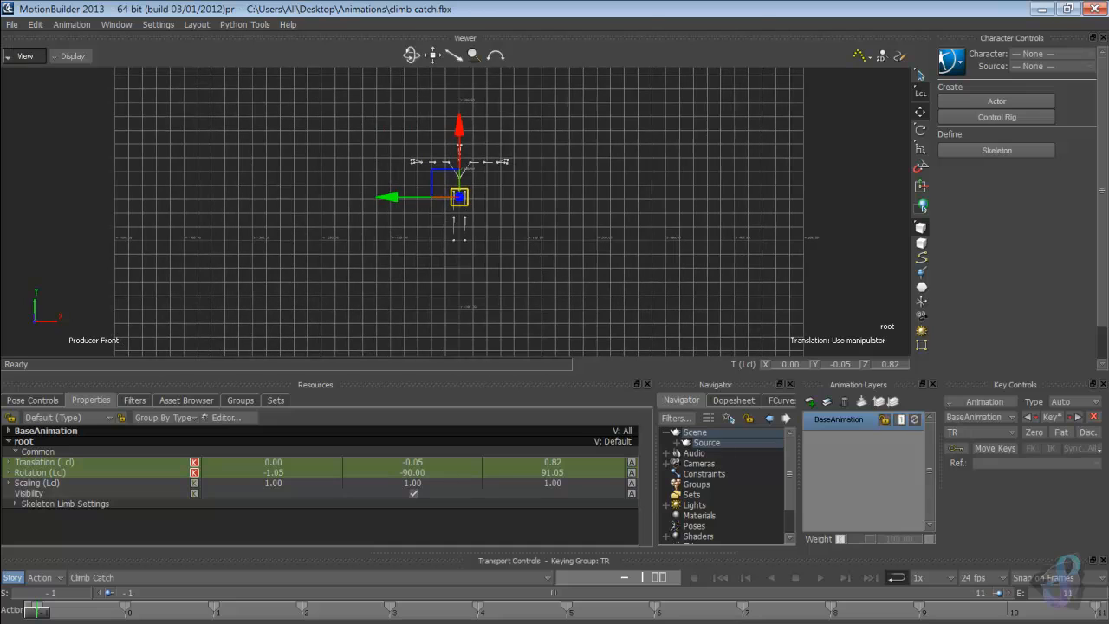
mouse_move(48, 72)
mouse_move(52, 100)
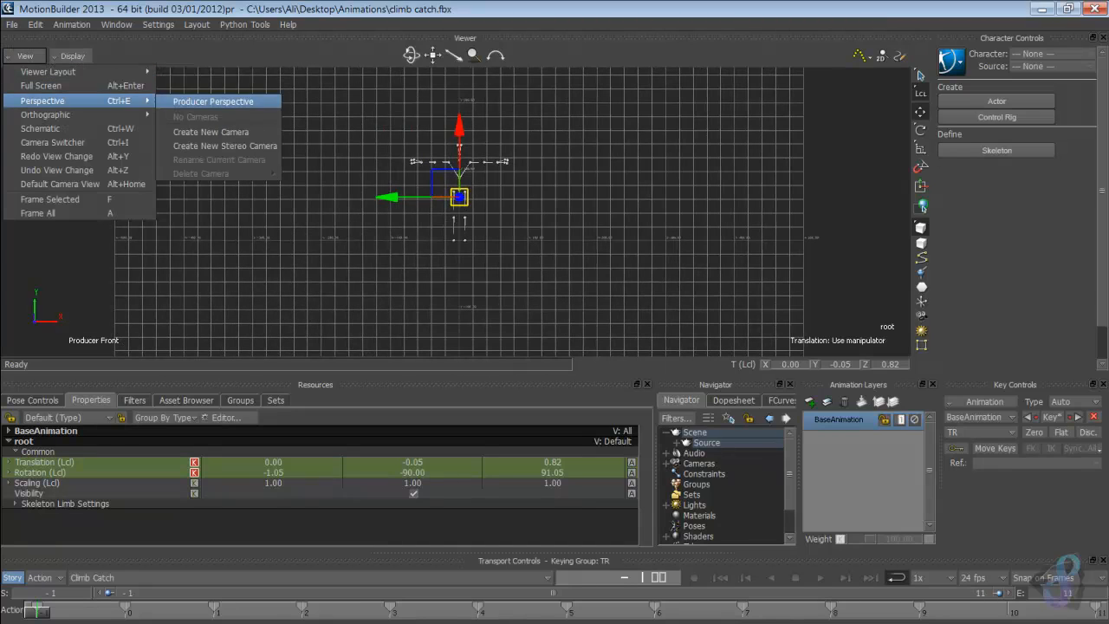
click(204, 102)
ctrl+shift+drag(433, 199, 416, 221)
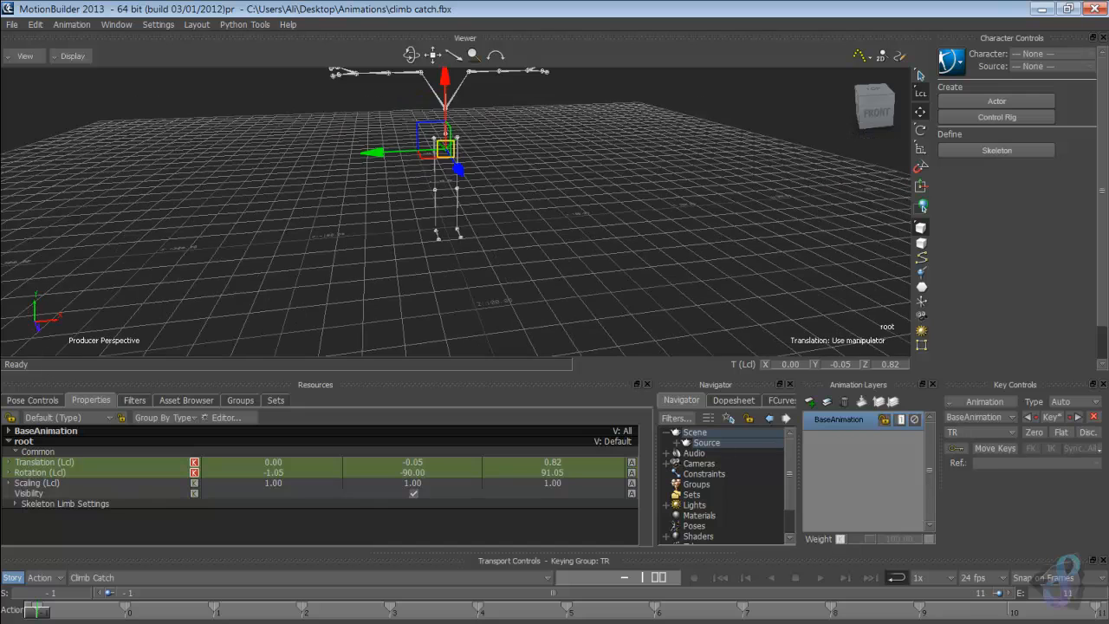
shift+drag(450, 174, 389, 242)
mouse_move(390, 242)
ctrl+shift+mouse_down()
mouse_move(381, 268)
mouse_move(390, 234)
ctrl+shift+mouse_up()
Step: Start a new character definition, mapping the Hips slot to the root bone and the Spine slot to the spine bone
click(996, 117)
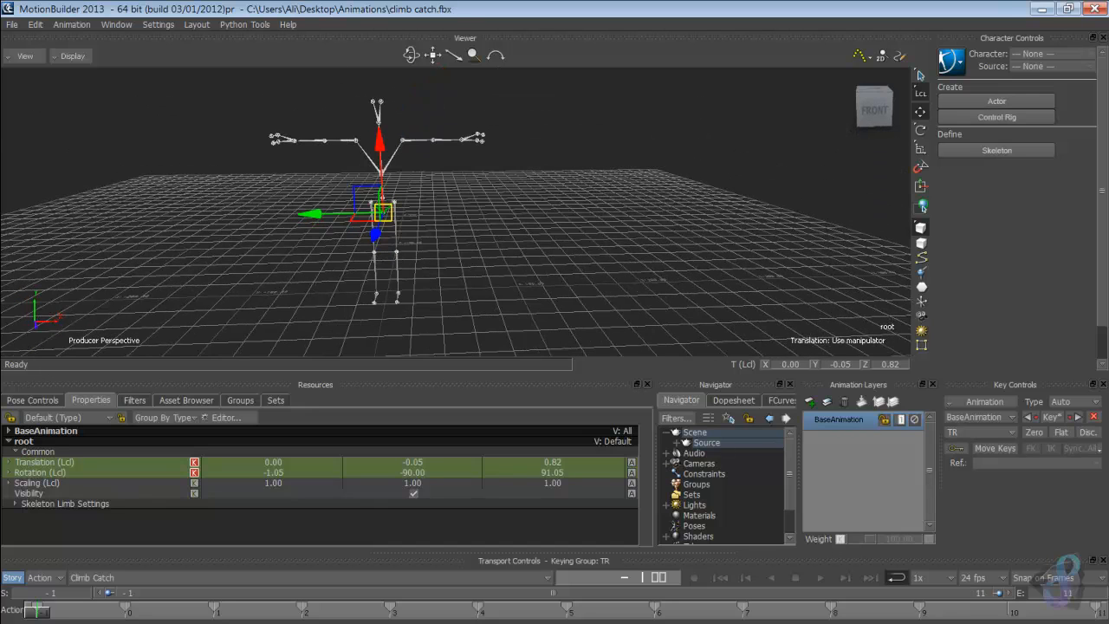
click(507, 362)
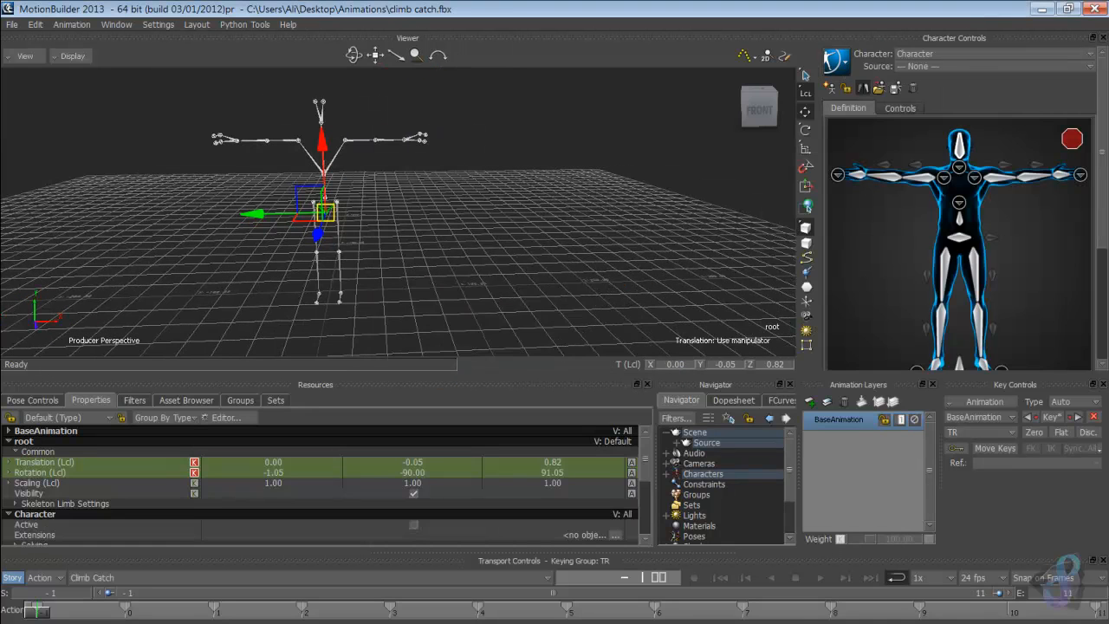
key(Escape)
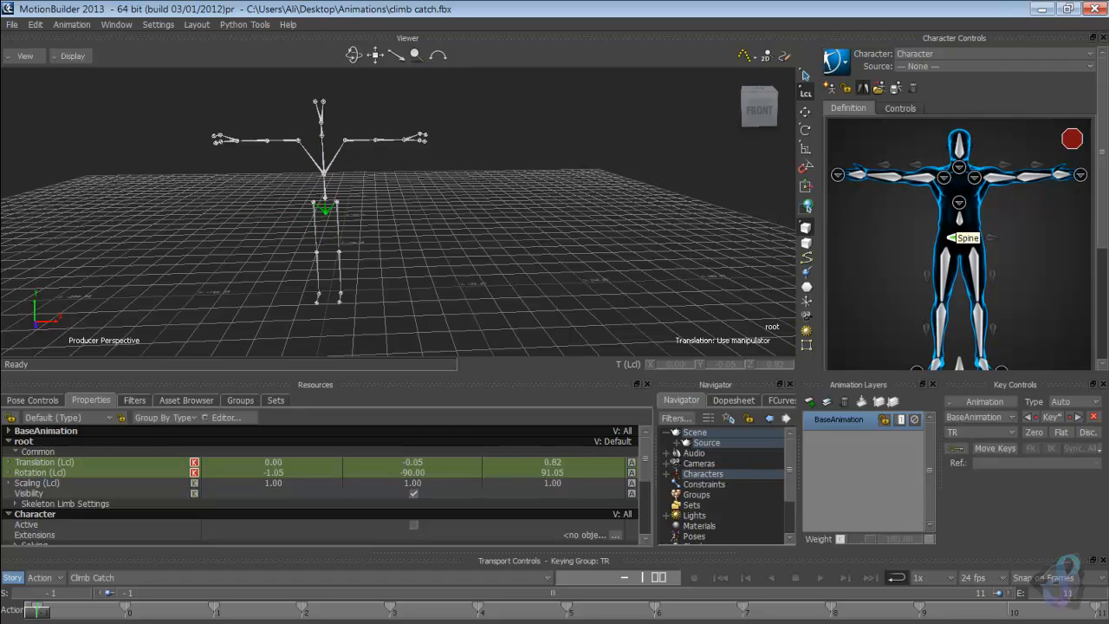
click(325, 197)
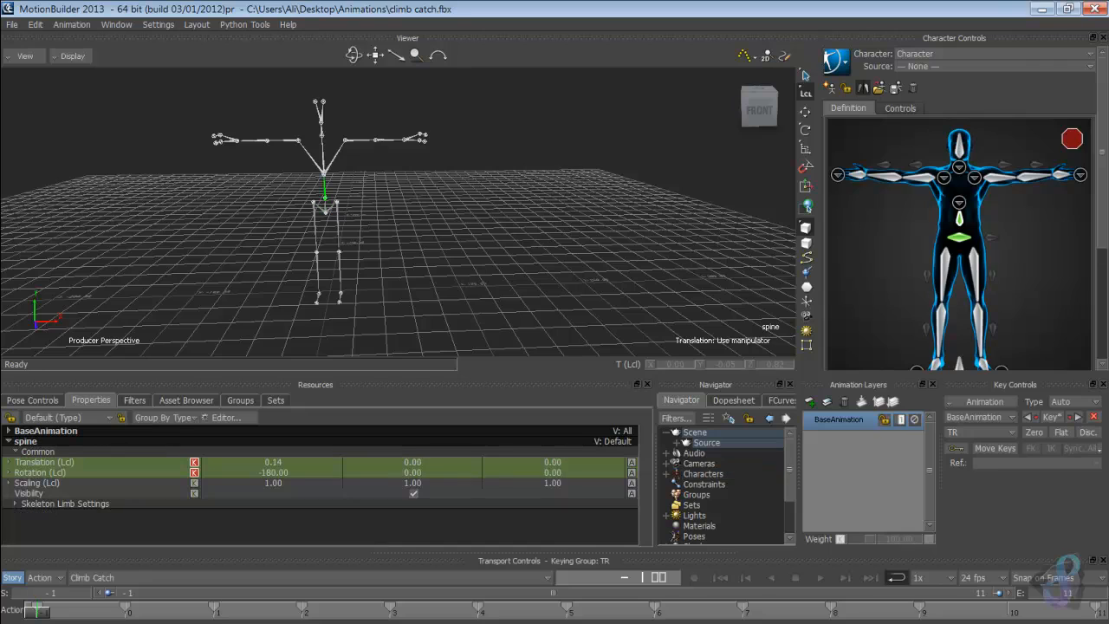
Step: Map the lowest additional spine slot in the detailed spine view to spine_2 and return to the full-body definition
click(959, 218)
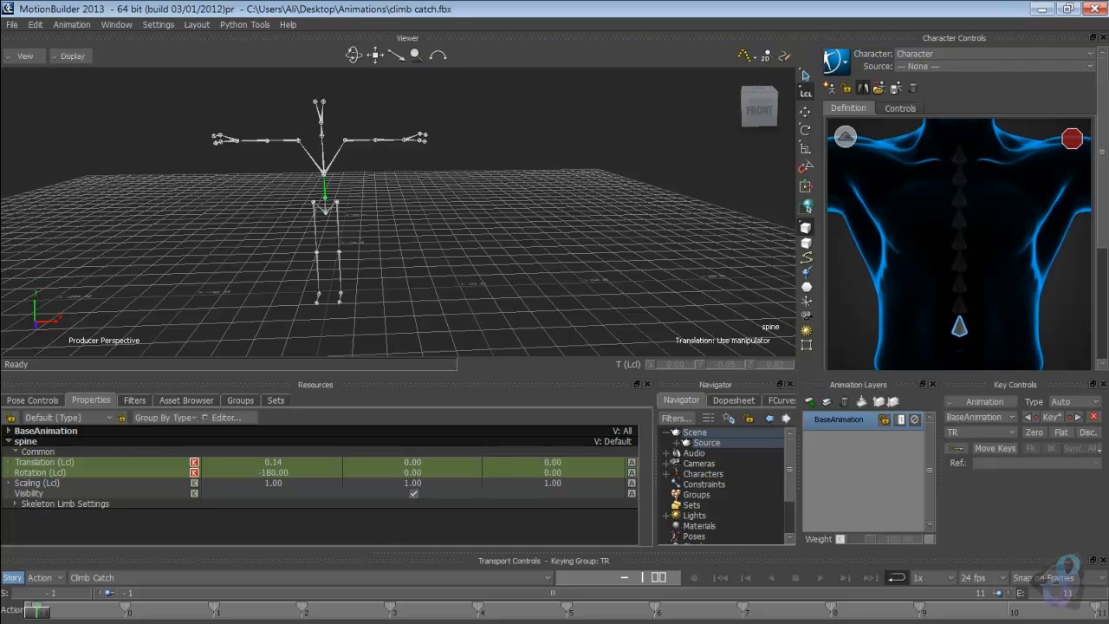
click(324, 174)
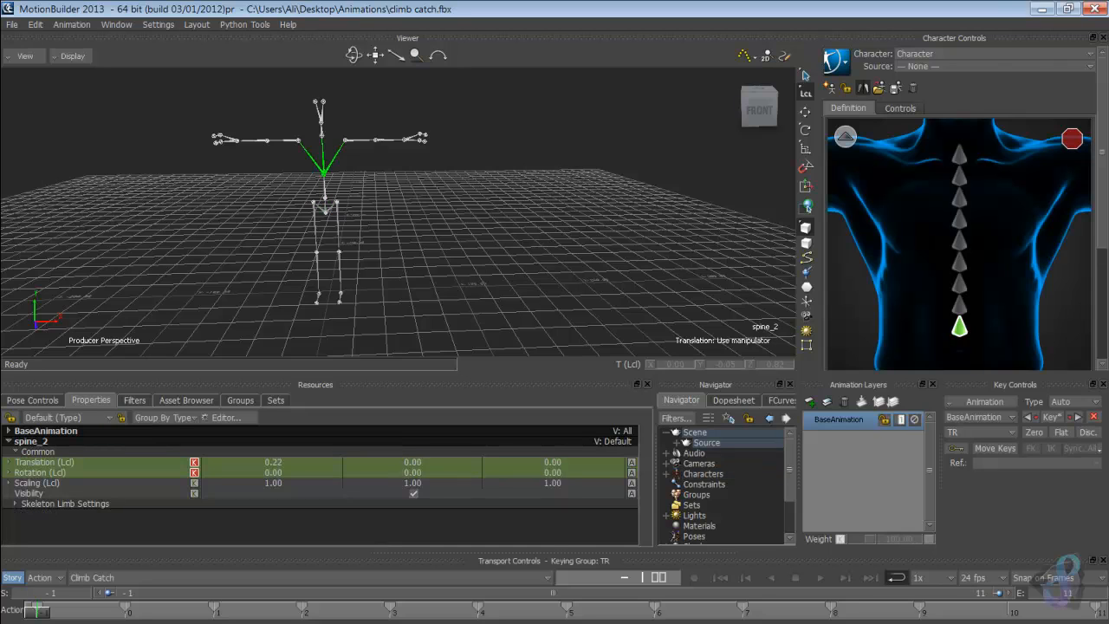
click(845, 137)
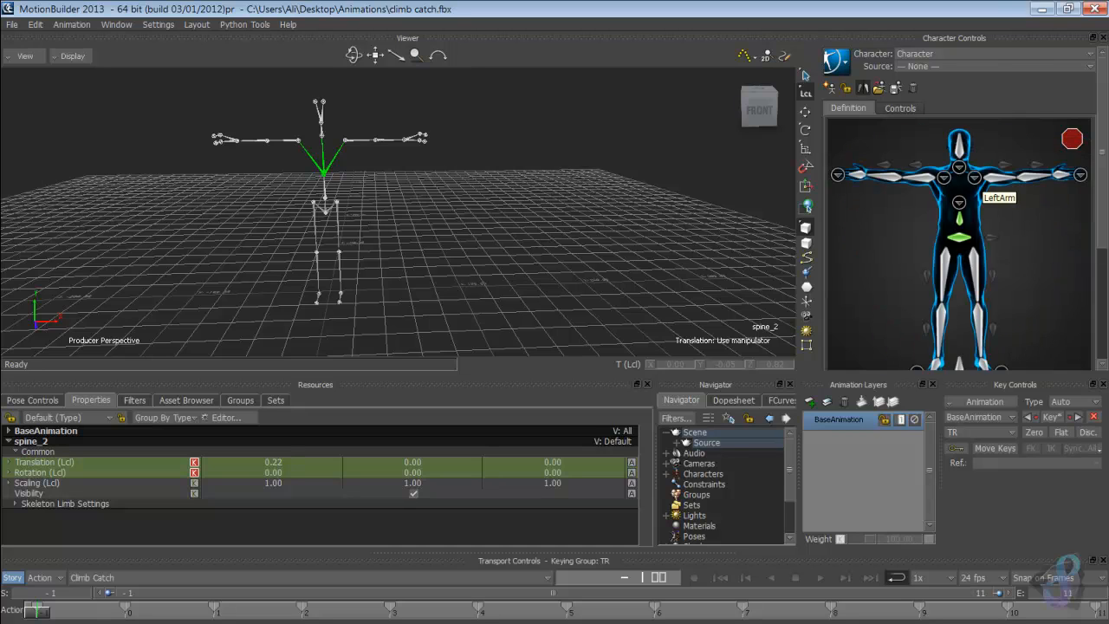
Step: Map the left arm, forearm and hand slots to the arm_L, elbow_L and hand_L bones
double_click(998, 177)
click(345, 140)
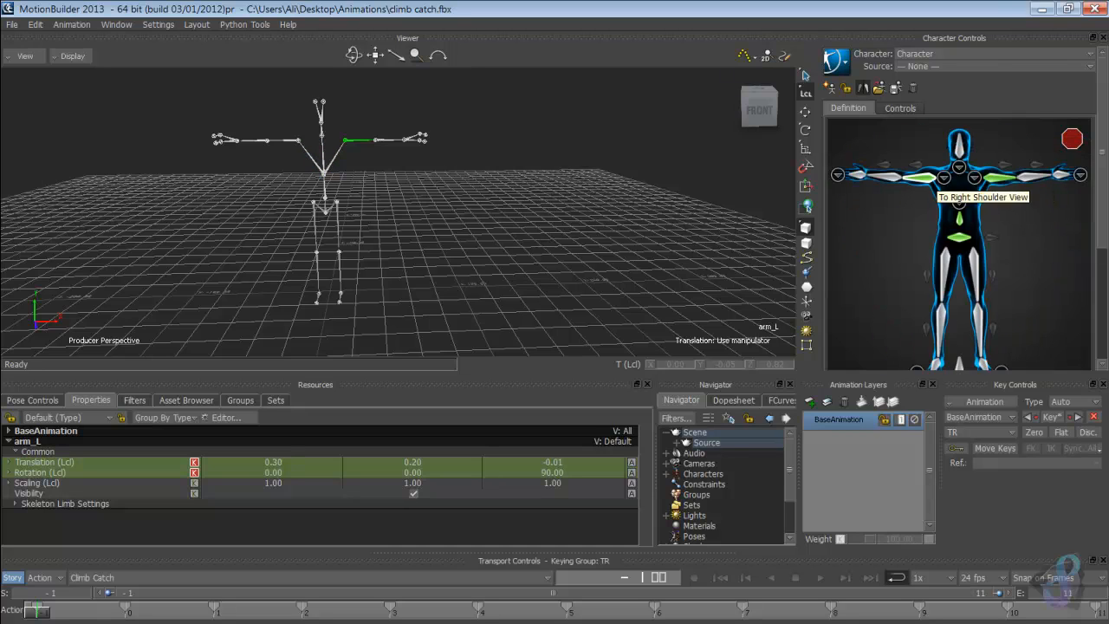
double_click(1022, 176)
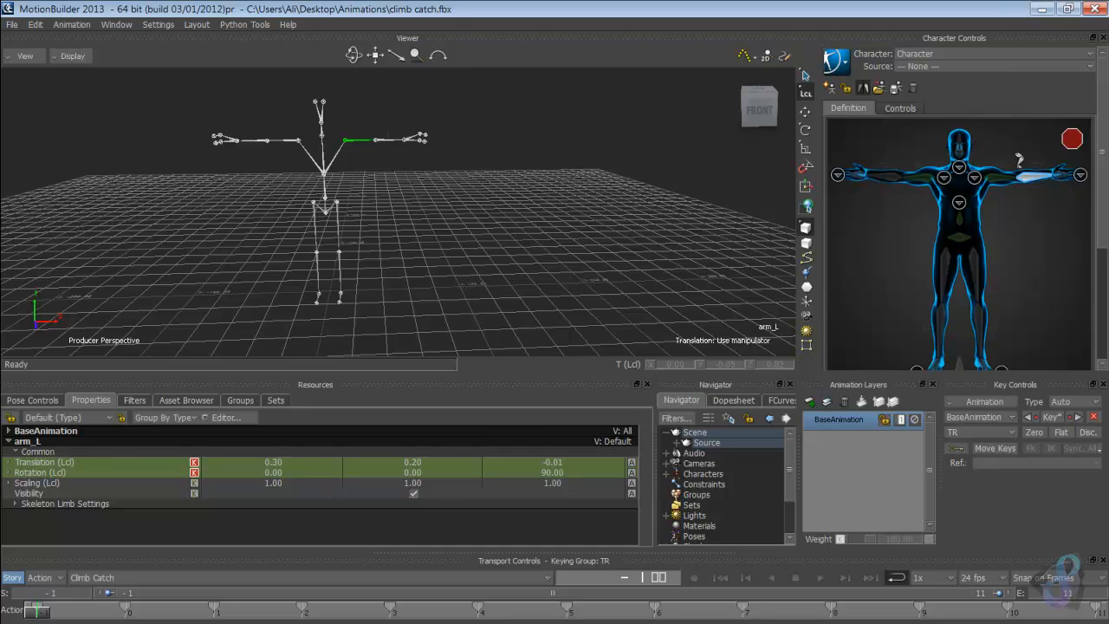
click(375, 139)
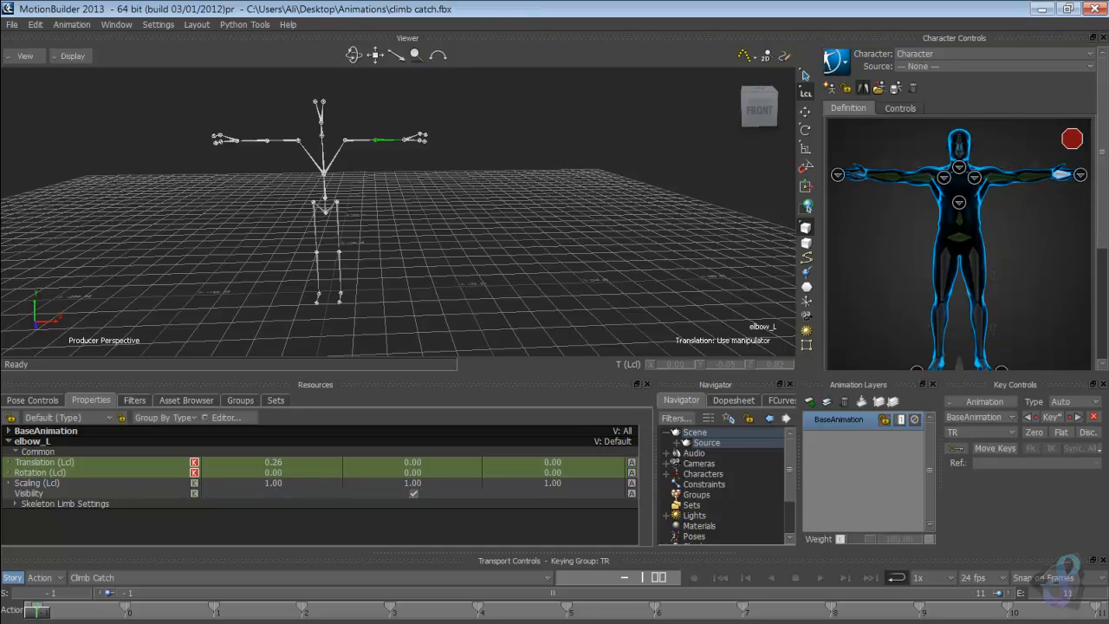
click(405, 140)
Step: Map the lowest neck slot to the neck bone and the Head slot to the head bone
click(959, 167)
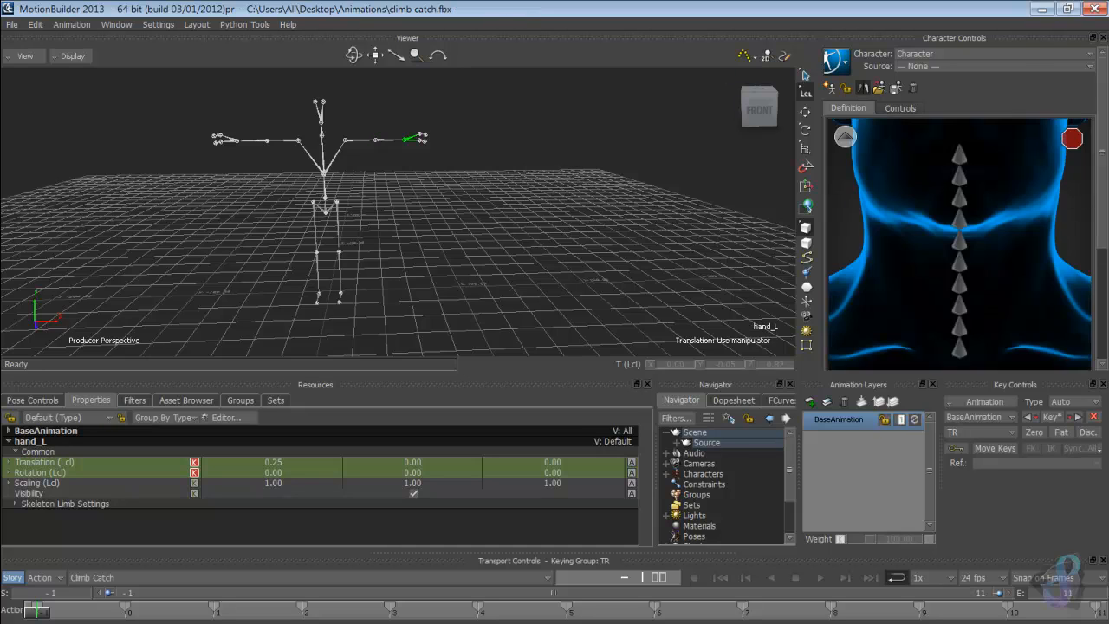
double_click(959, 348)
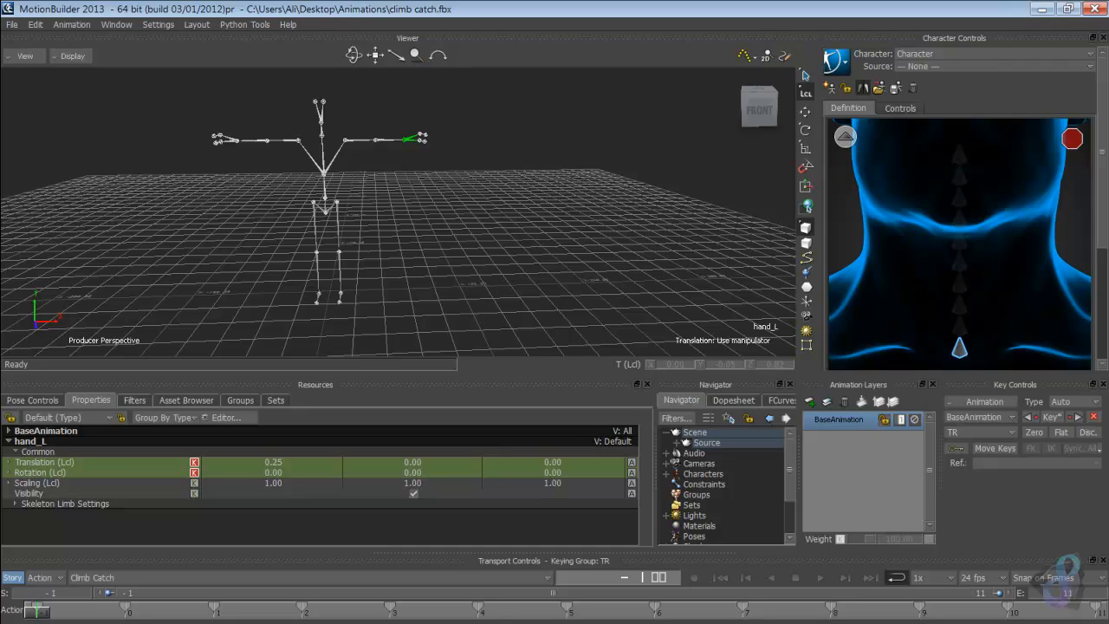
click(321, 135)
click(845, 137)
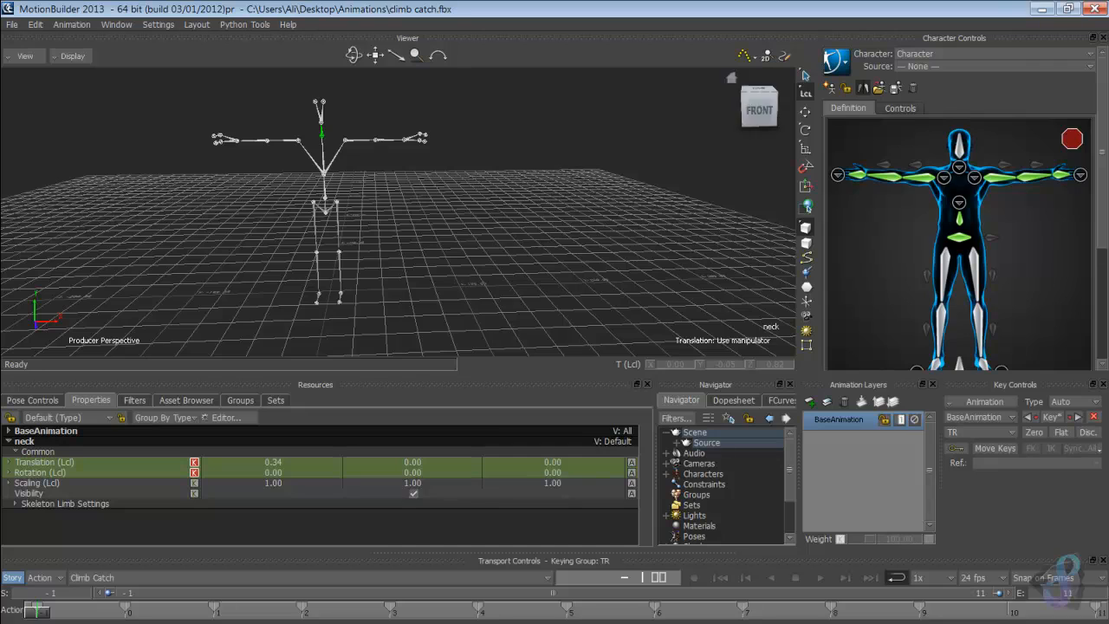
double_click(959, 146)
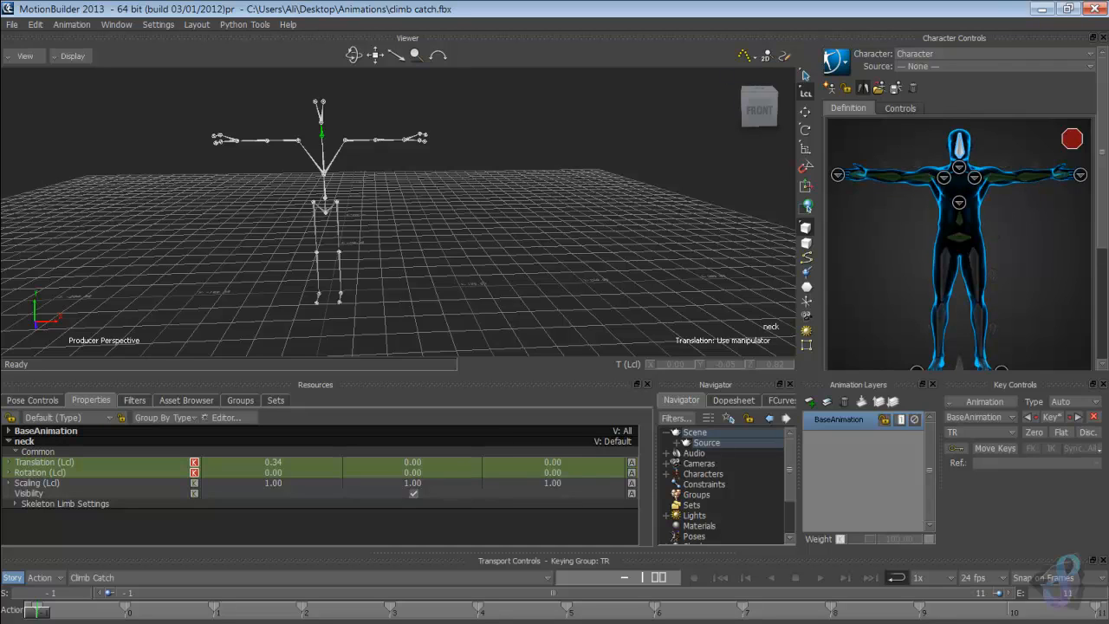
click(322, 118)
Step: Map the left thigh, shin and foot slots to the hips_L, knee_L and ankle_L bones
double_click(973, 272)
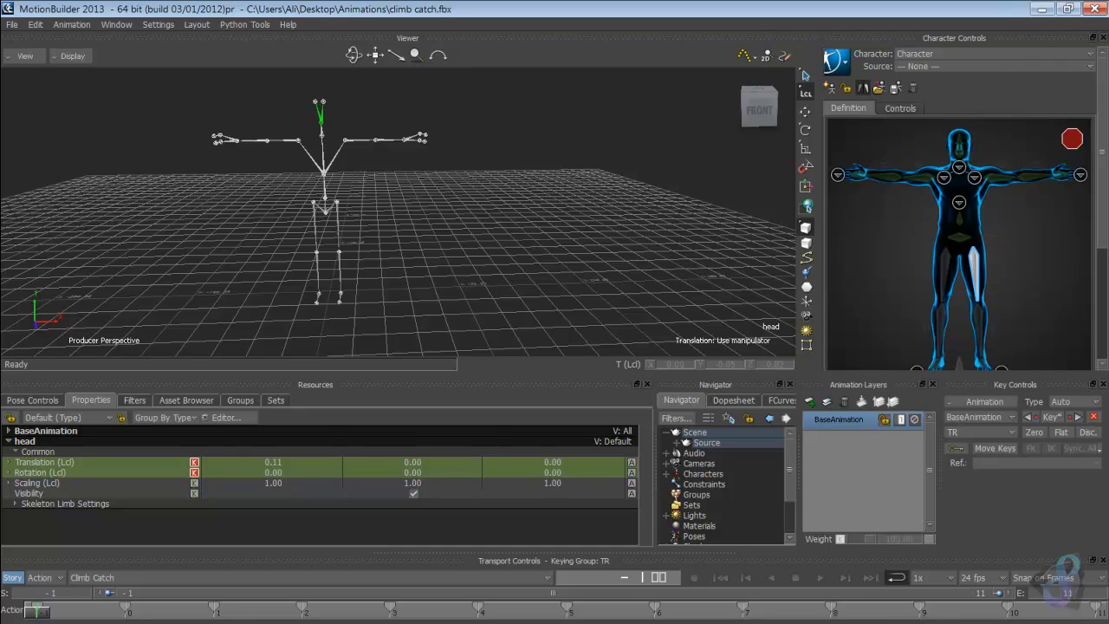
click(337, 205)
double_click(977, 327)
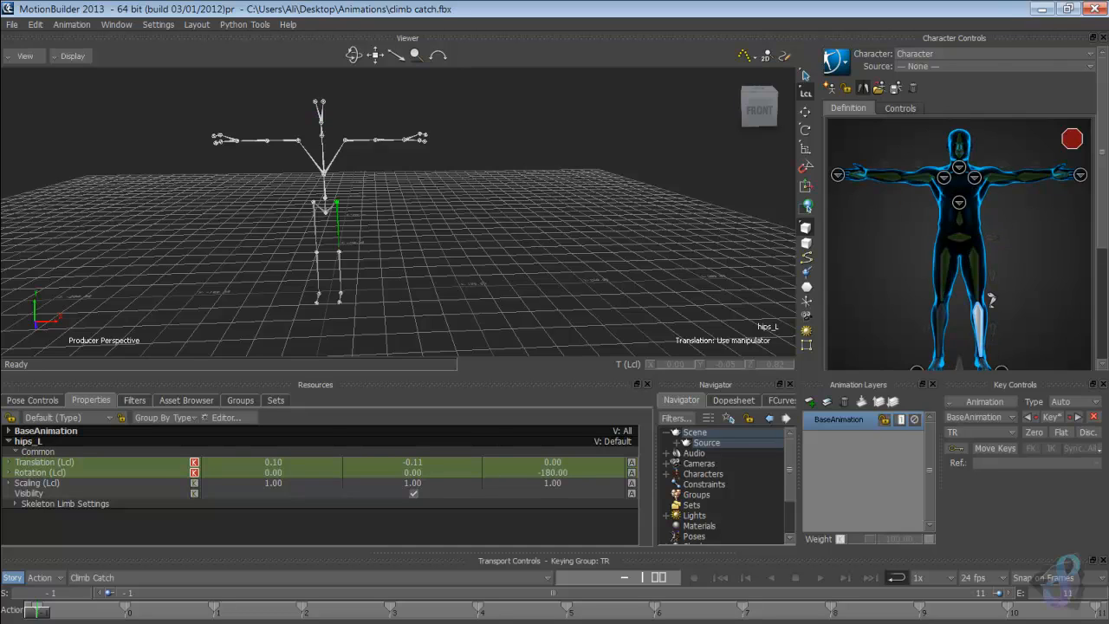
click(339, 252)
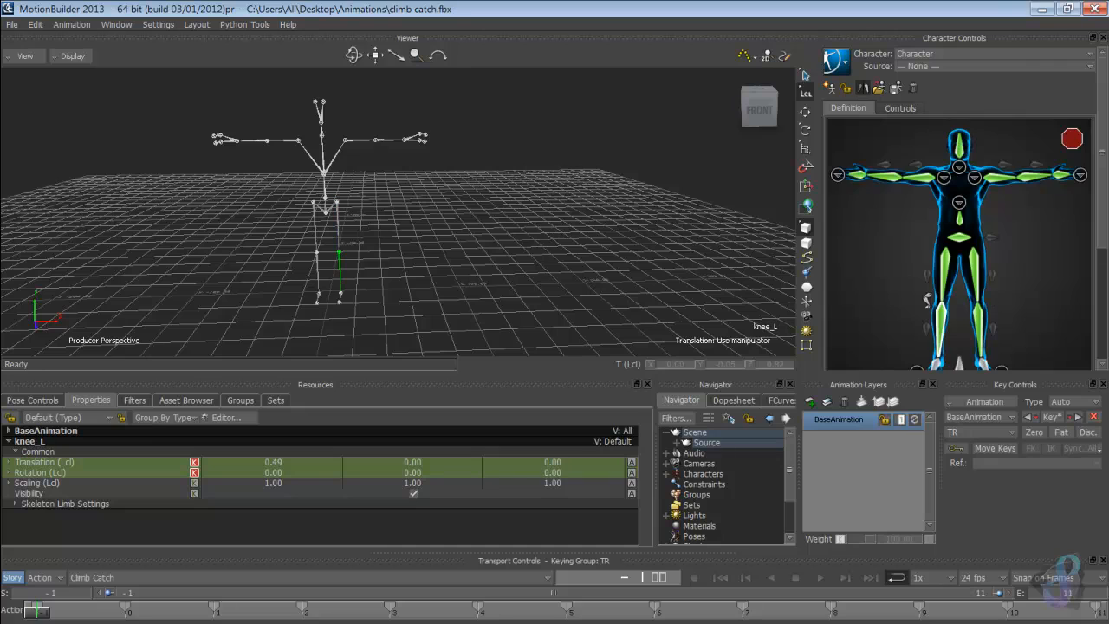
double_click(982, 364)
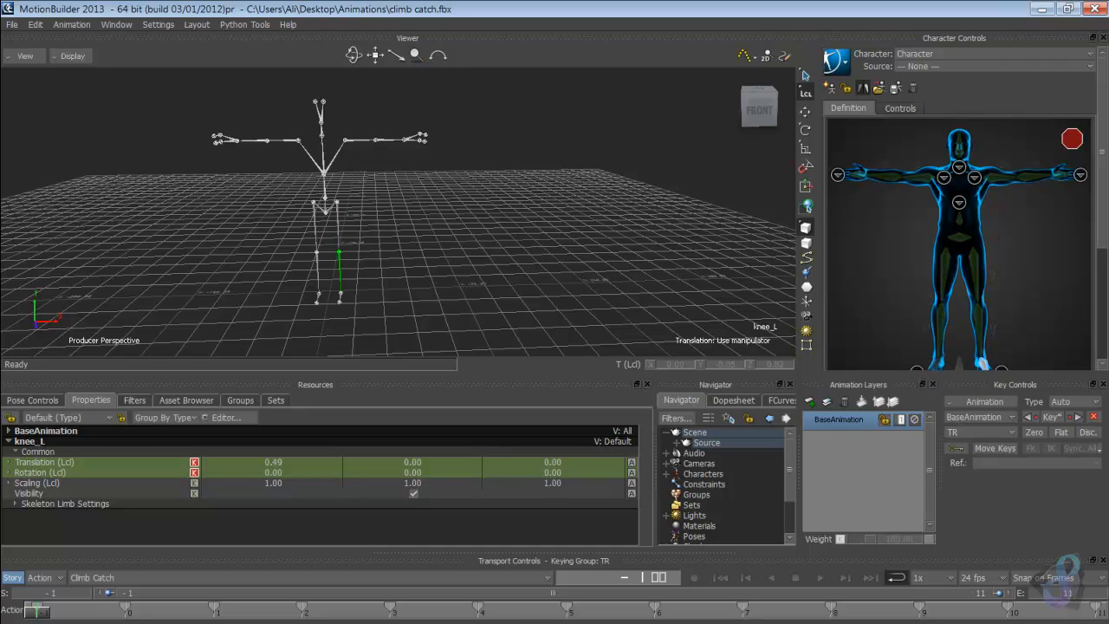
click(339, 295)
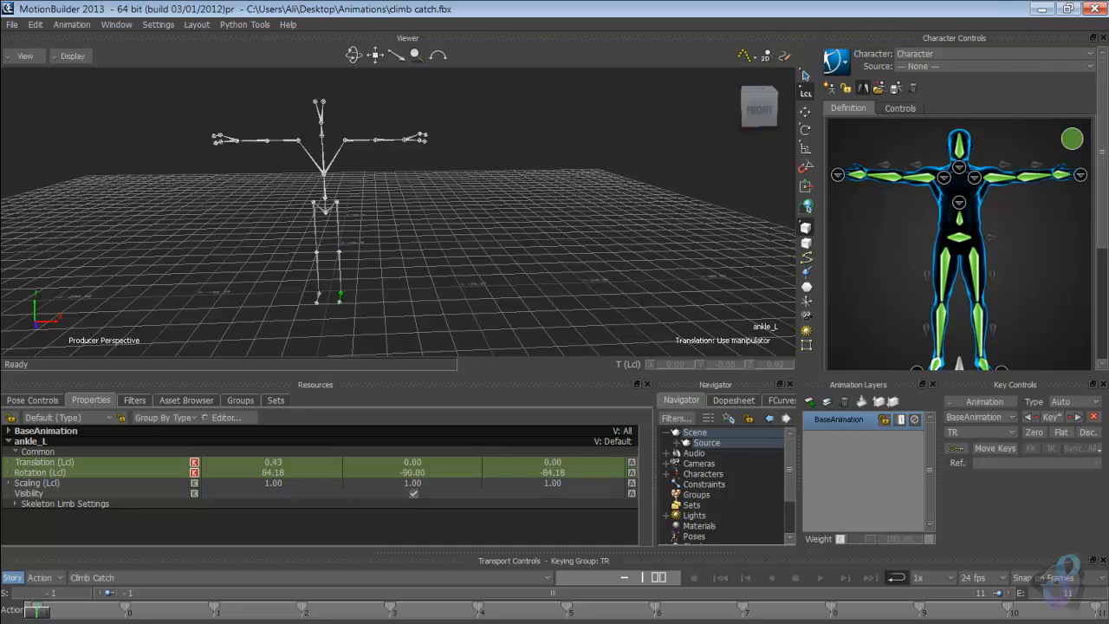
Step: Lock the character definition and bake the climb catch animation to a new FK/IK control rig
click(846, 87)
click(486, 361)
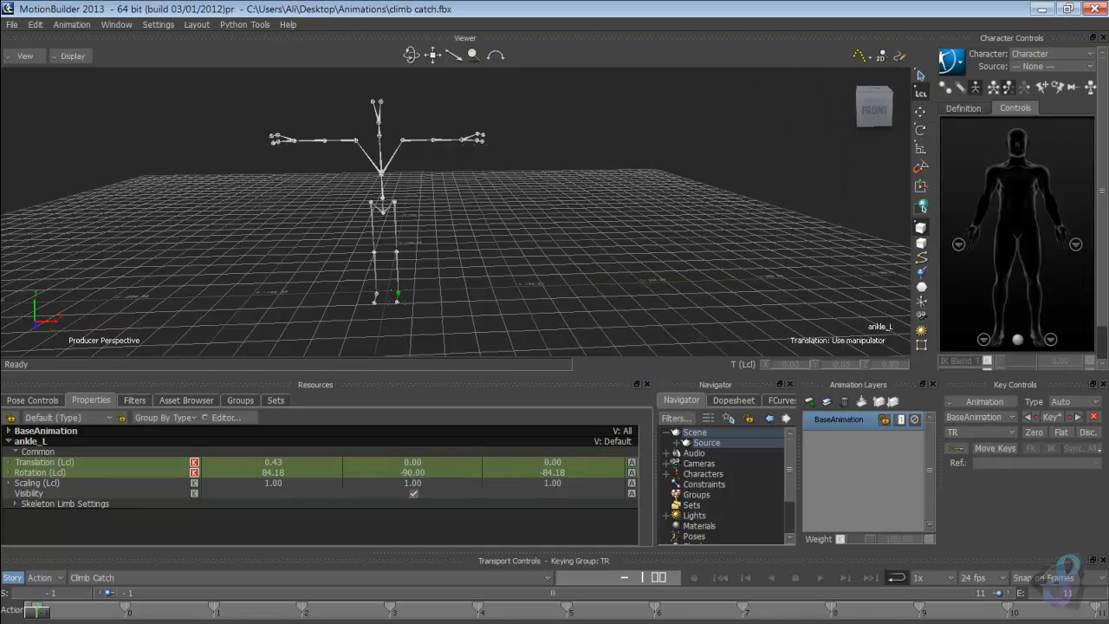
click(951, 61)
mouse_move(979, 139)
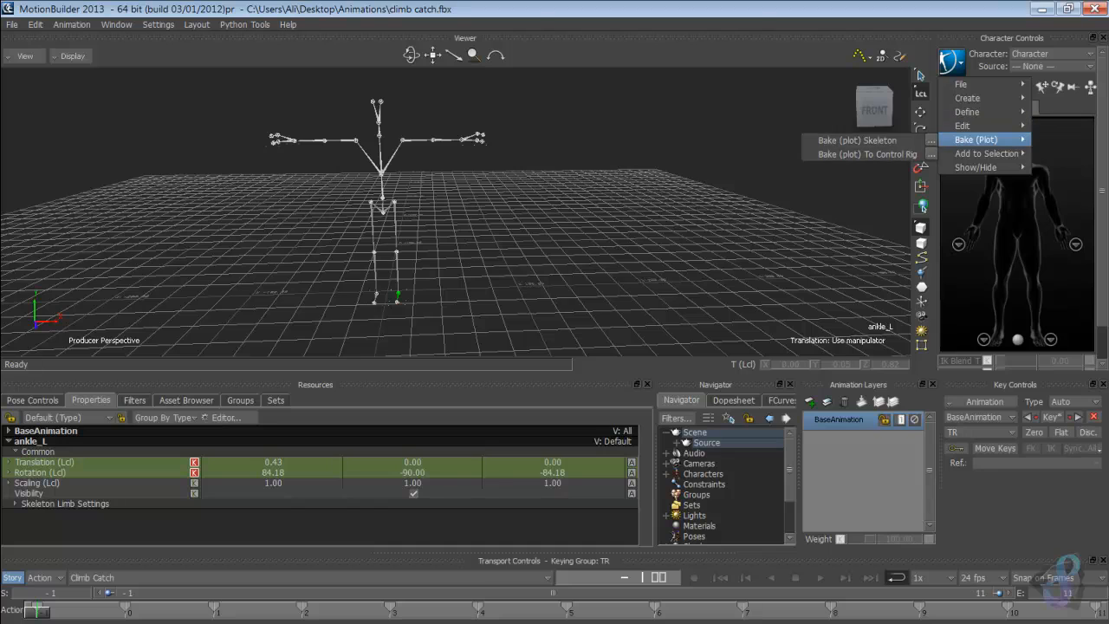
click(866, 154)
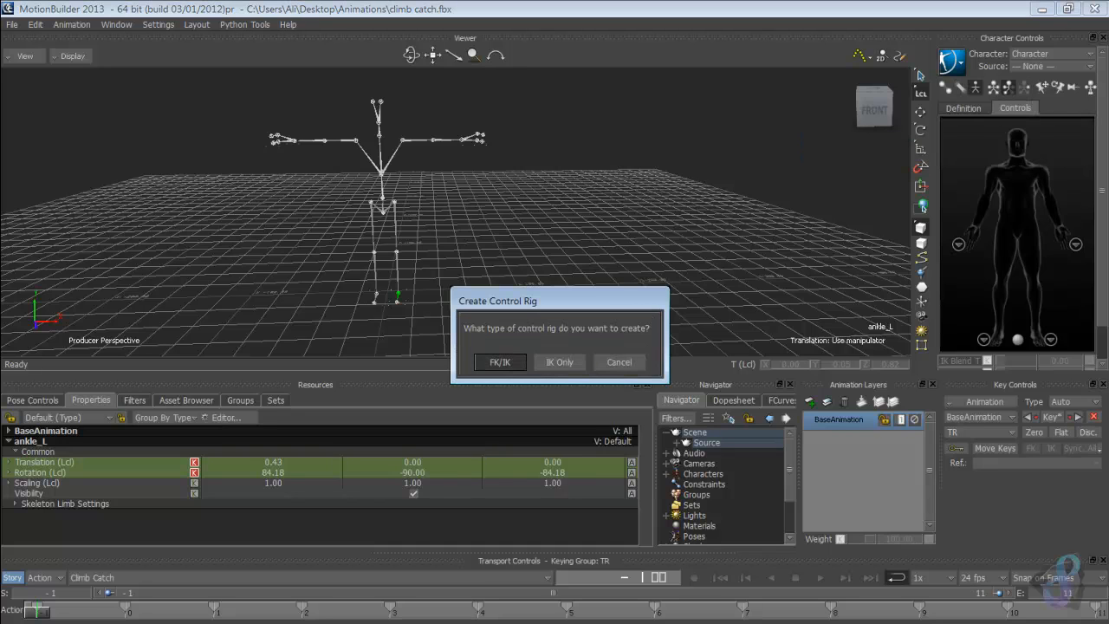
key(Return)
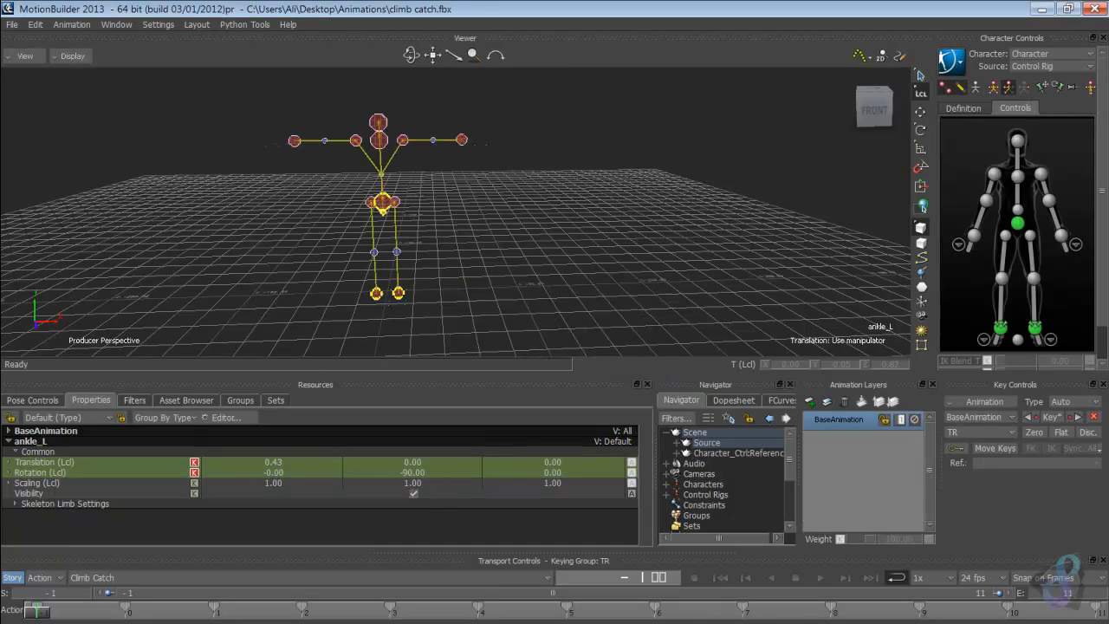
Step: Try to parent the control rig's Character_Ctrl:Reference node under the Source null
mouse_move(37, 610)
mouse_down()
mouse_move(654, 611)
mouse_move(38, 611)
mouse_up()
click(707, 442)
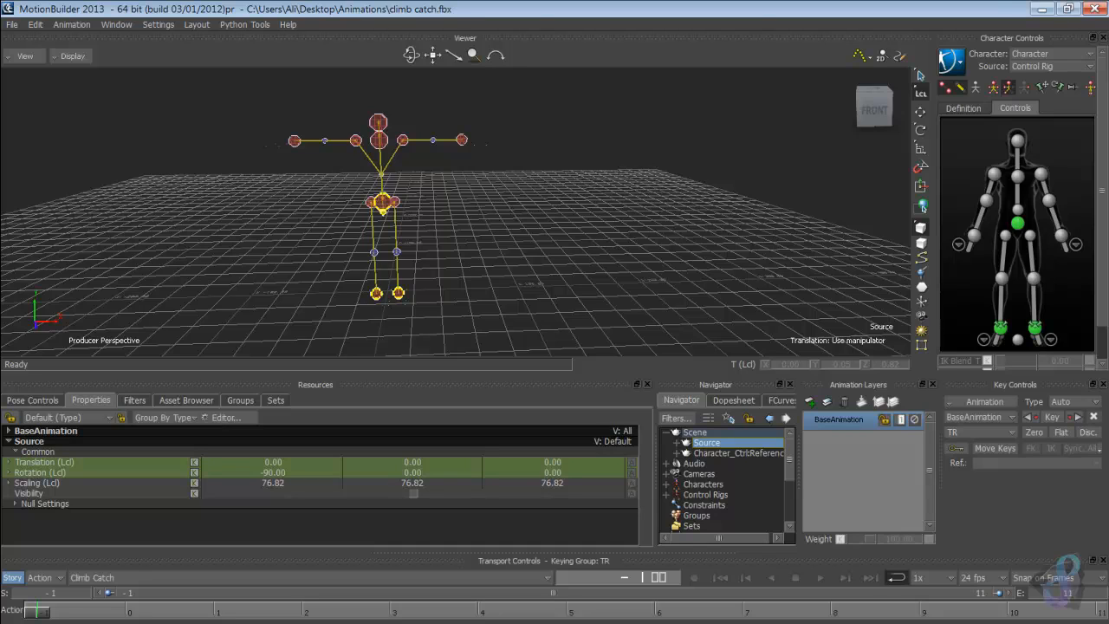
drag(724, 453, 713, 443)
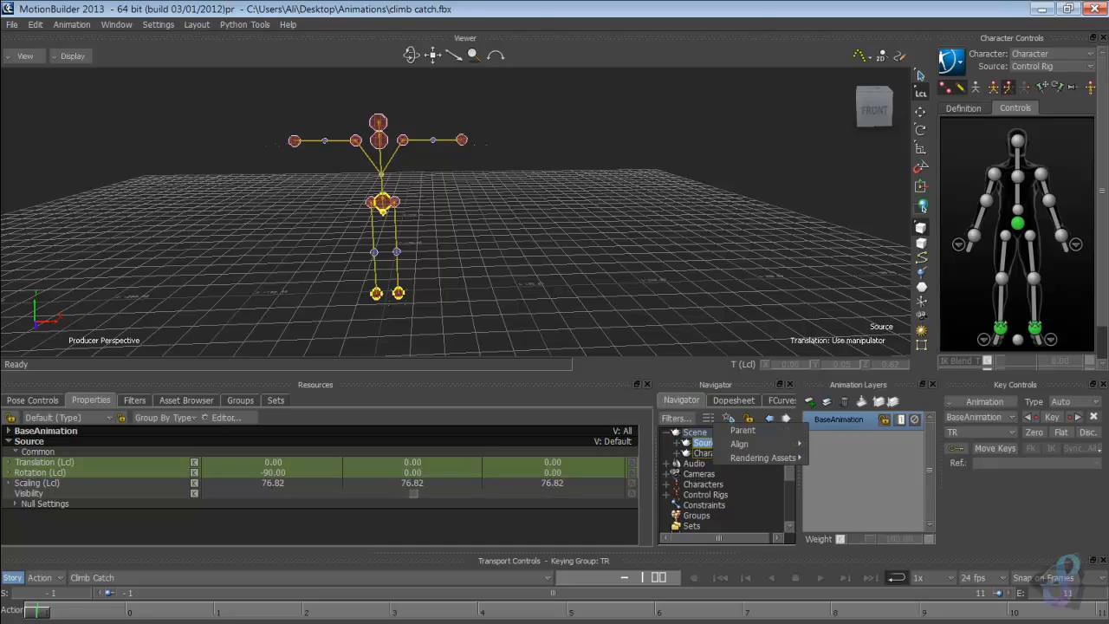
click(742, 430)
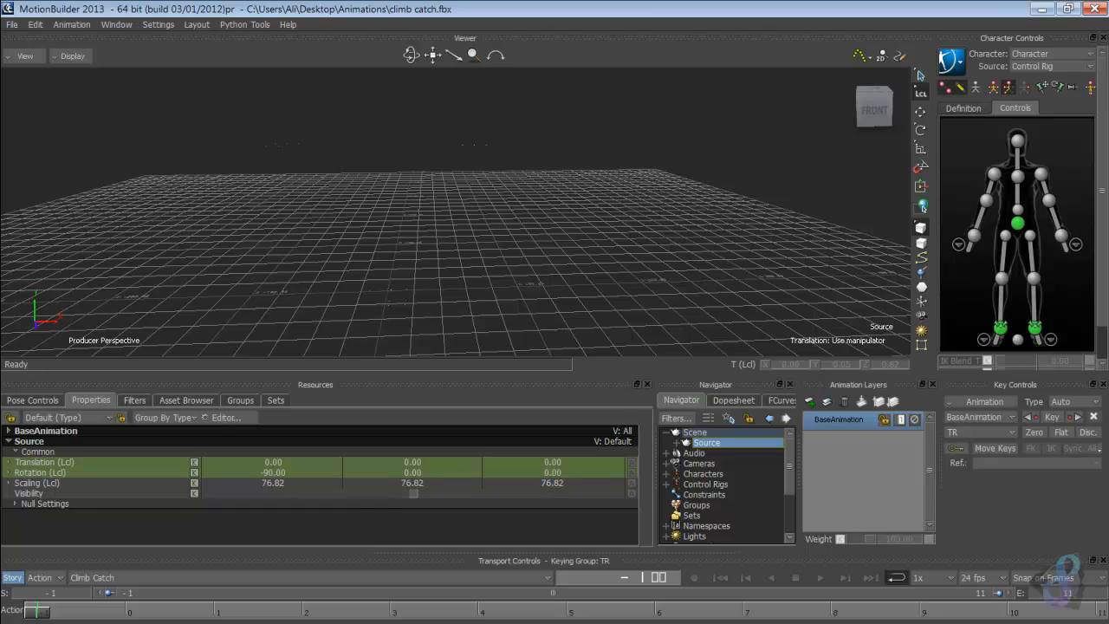
Step: Undo the control rig and character definition, and bring the whole uncharacterized skeleton back into view
right_click(593, 234)
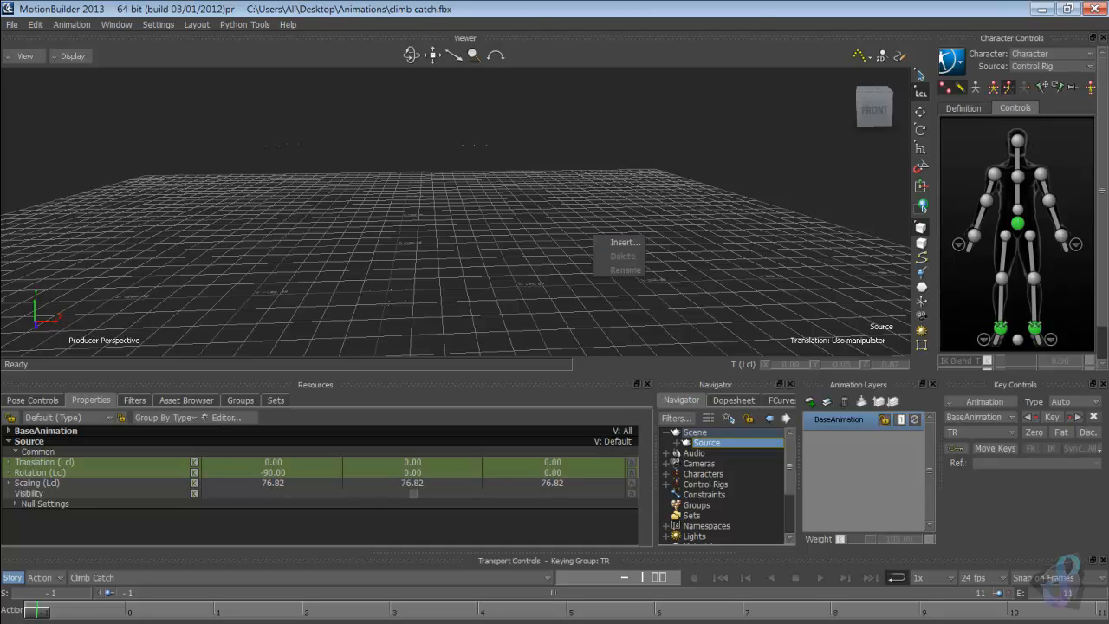
key(Escape)
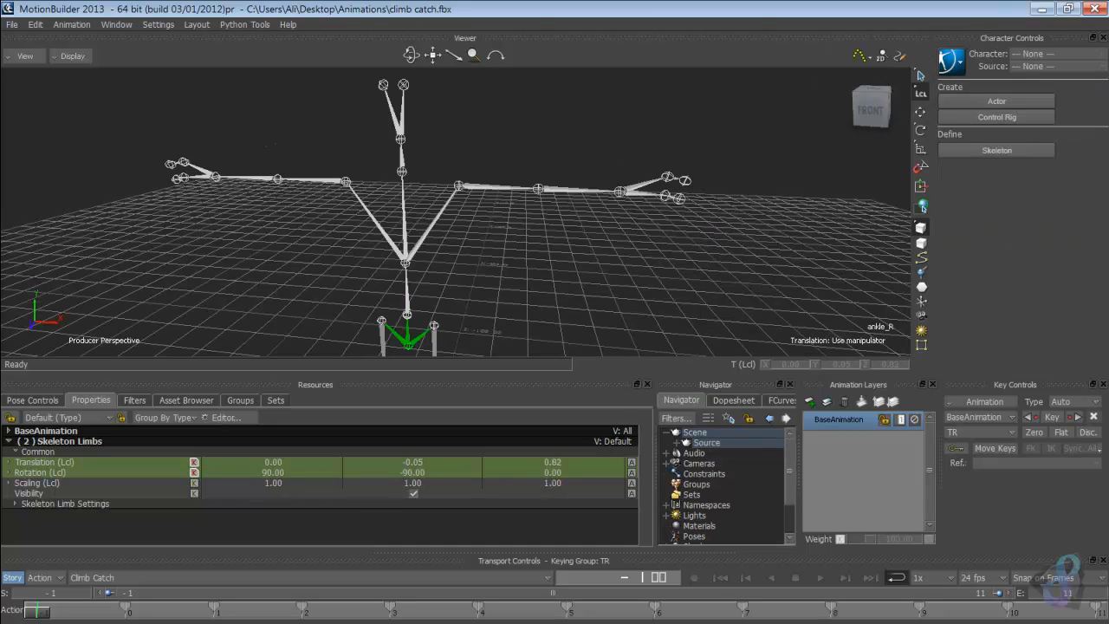
scroll(456, 212, down, 10)
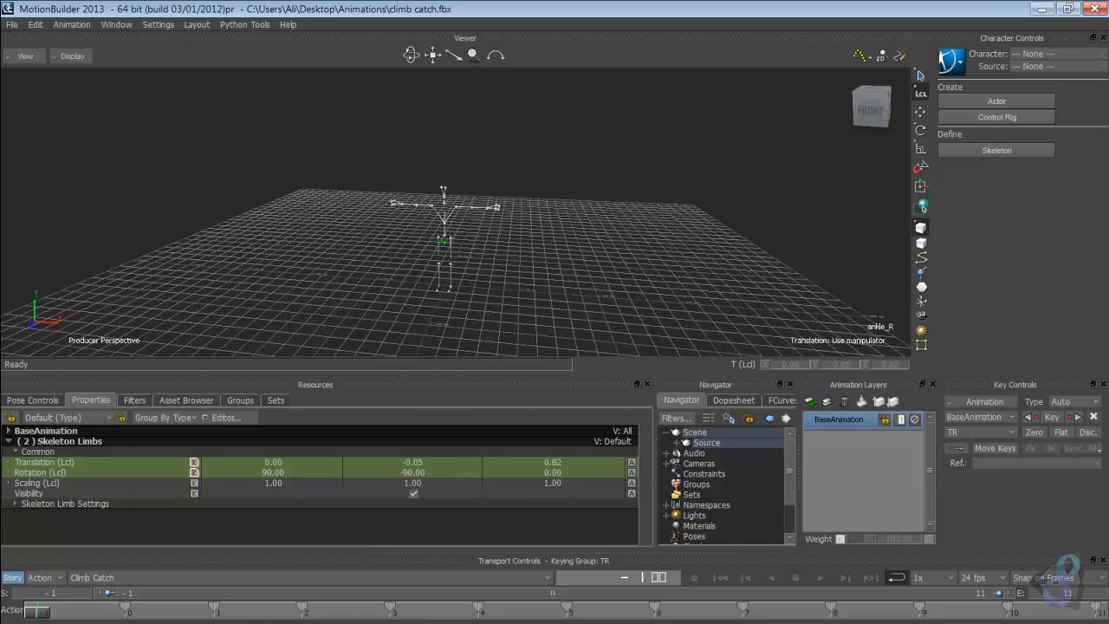
ctrl+shift+drag(456, 212, 463, 170)
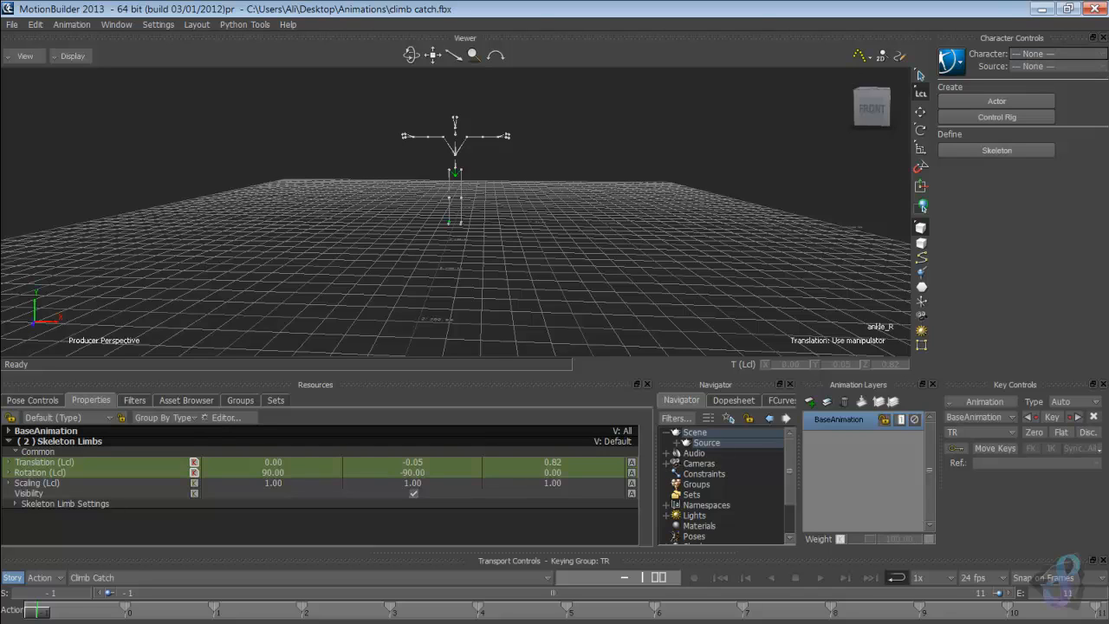
Step: Redo the undone changes until the character definition and control rig are restored
click(71, 25)
mouse_move(36, 25)
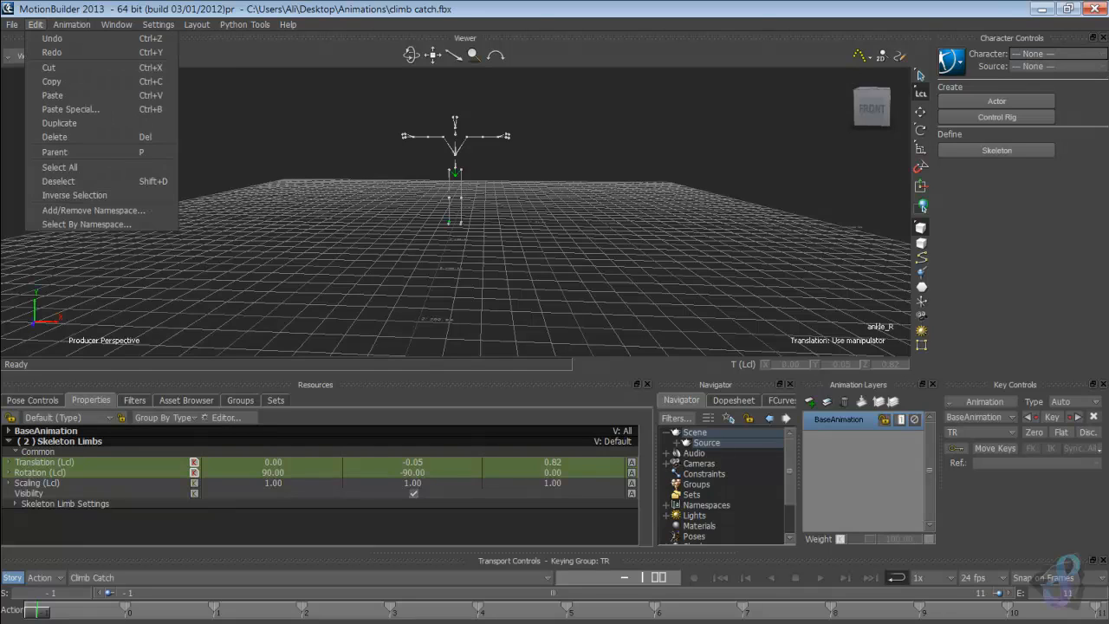
click(47, 52)
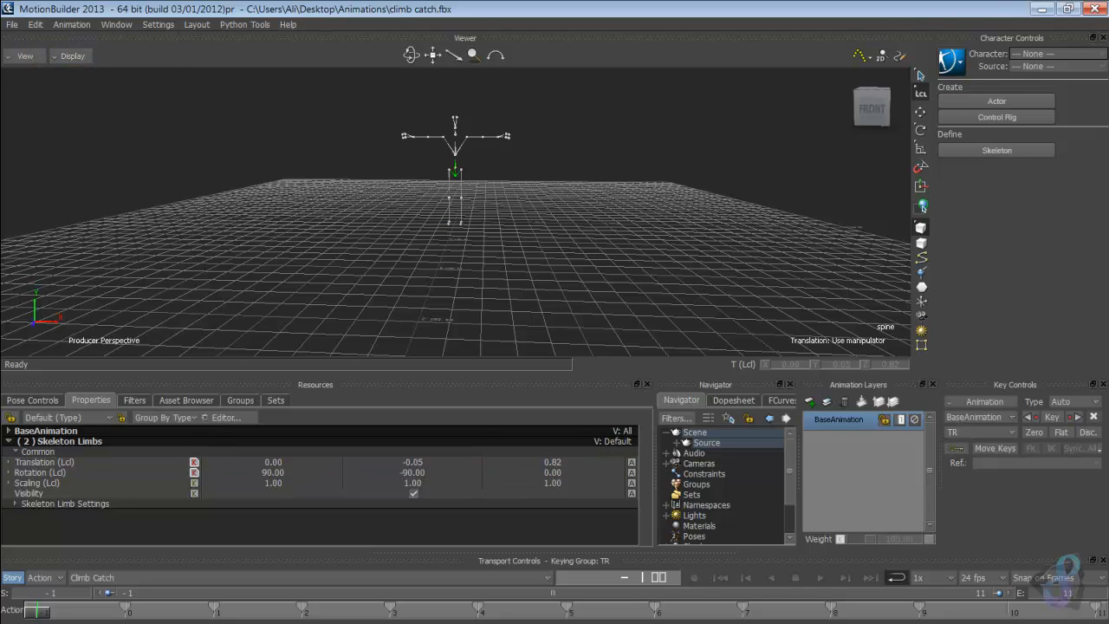
click(35, 24)
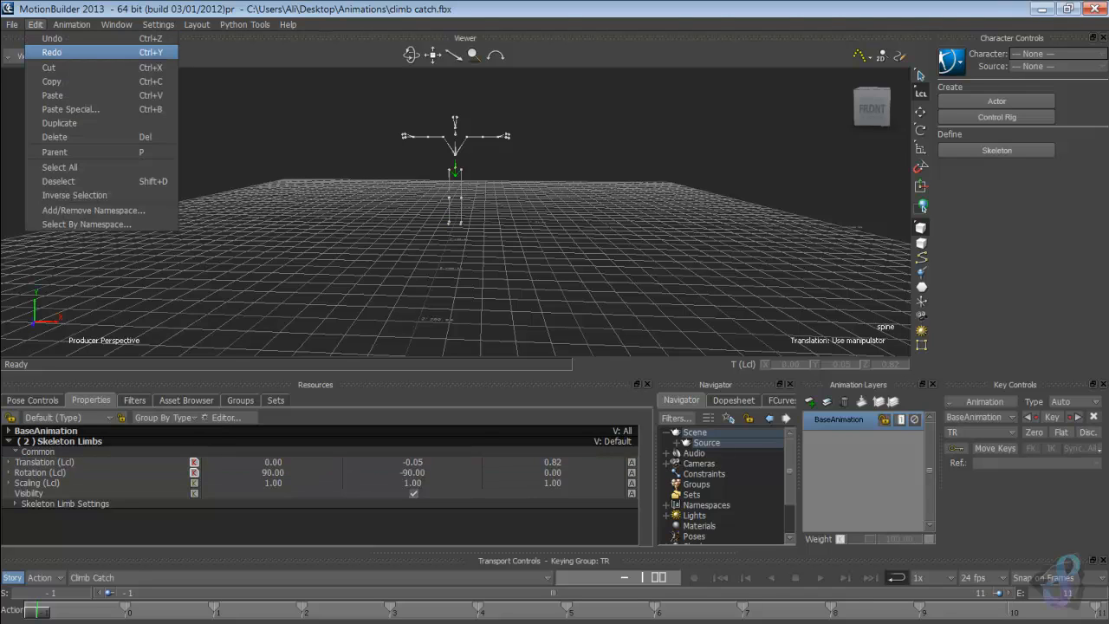
click(46, 52)
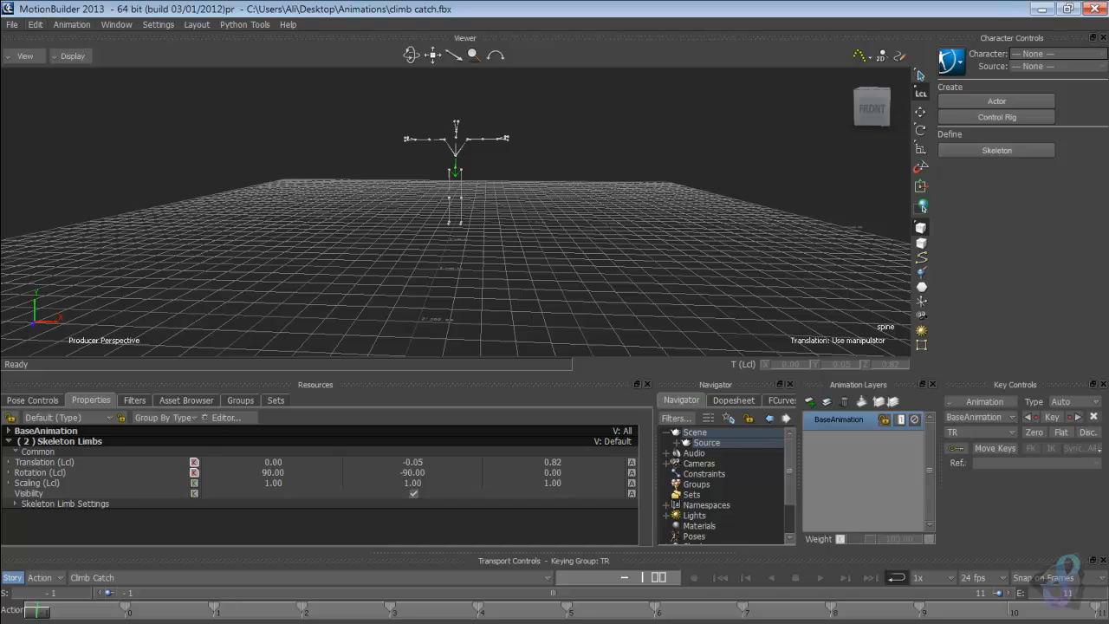
click(35, 24)
click(46, 52)
click(36, 24)
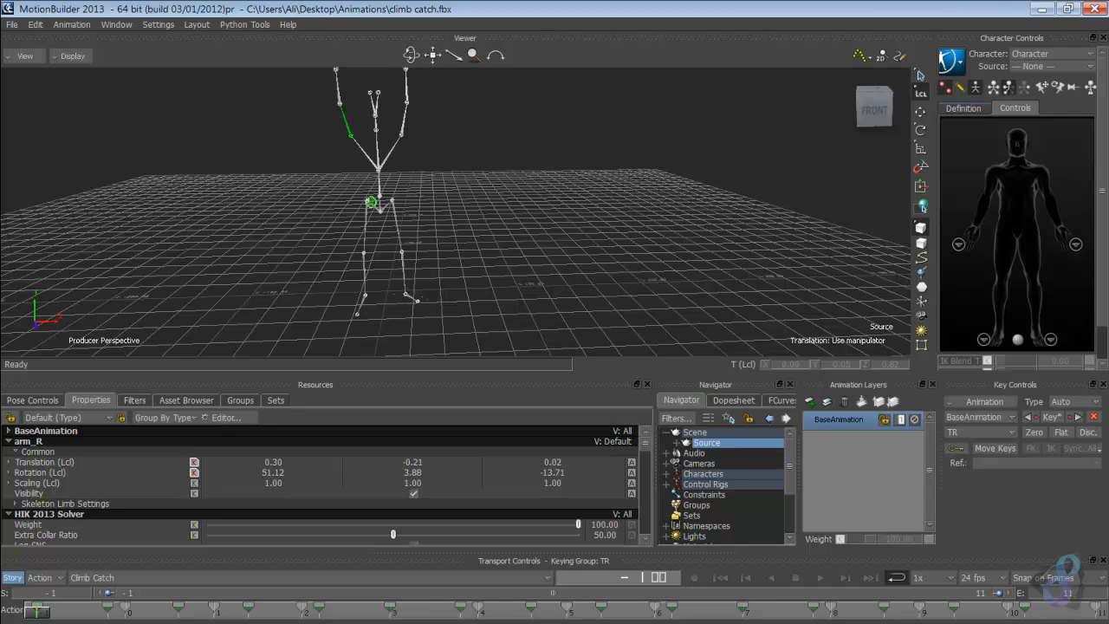
Step: Show the character definition, return to the T-pose frame and bake the animation to the control rig
click(963, 107)
scroll(398, 211, down, 5)
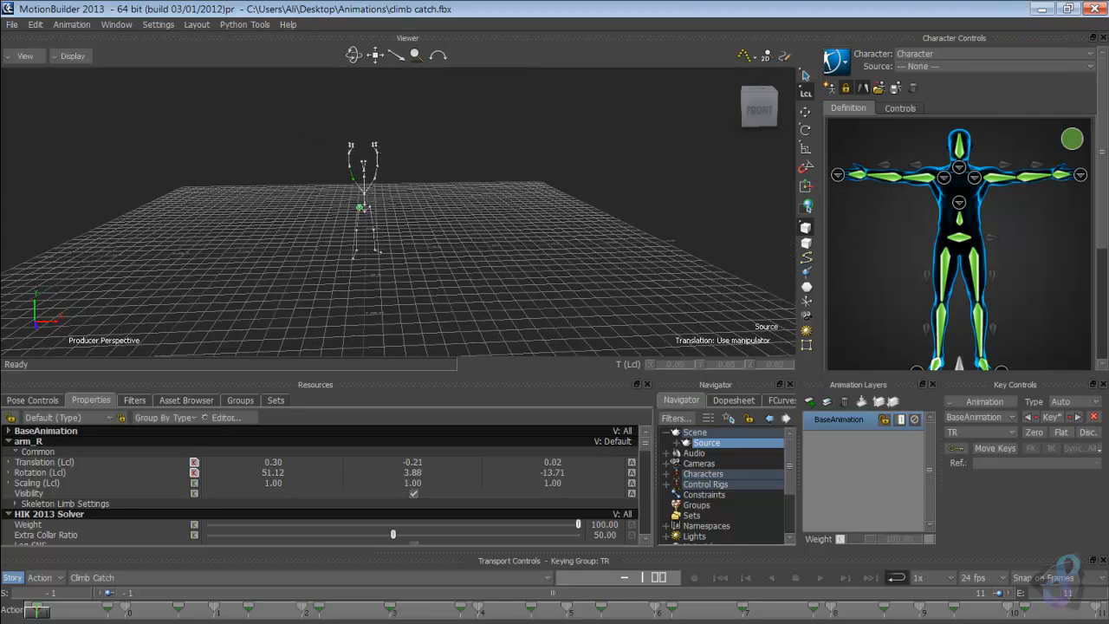
scroll(398, 211, up, 2)
mouse_move(36, 611)
mouse_down()
mouse_move(656, 611)
mouse_move(36, 610)
mouse_up()
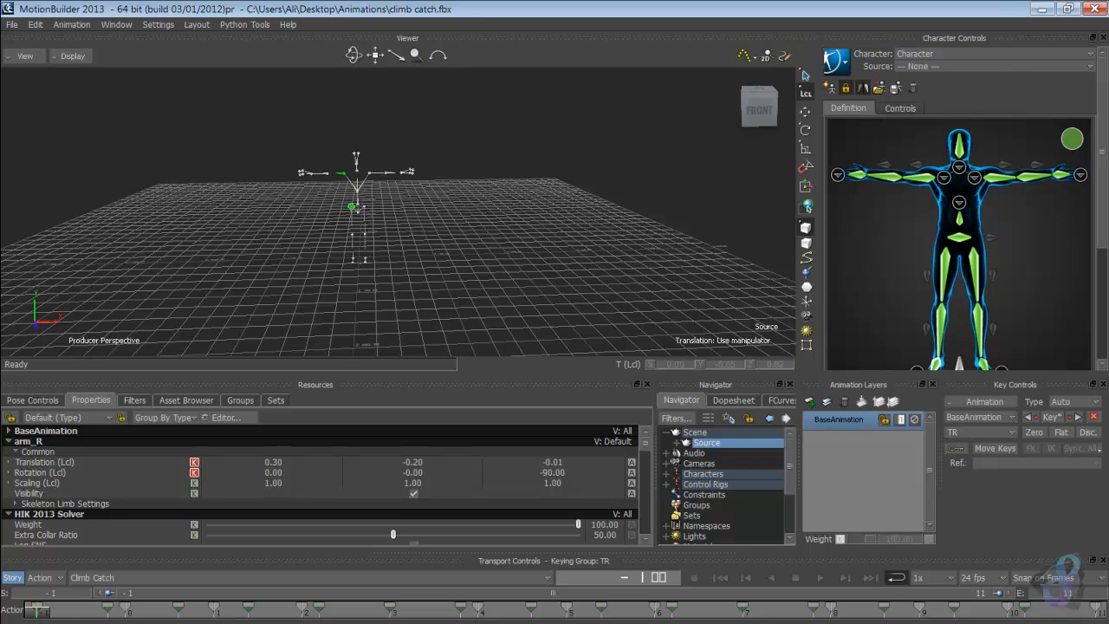
click(835, 61)
mouse_move(867, 126)
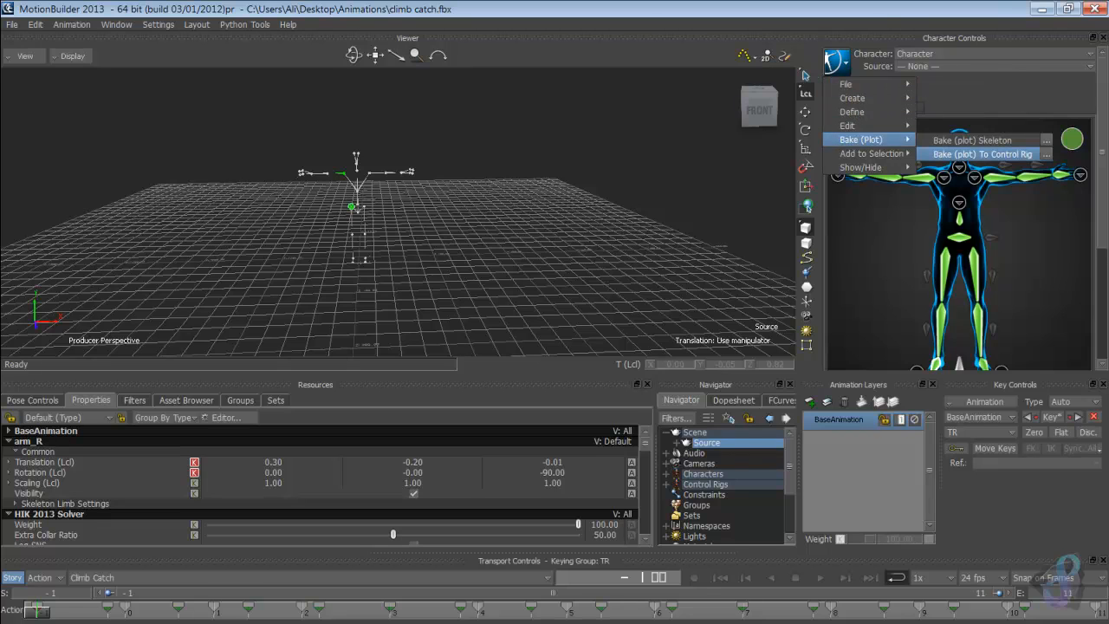
click(982, 154)
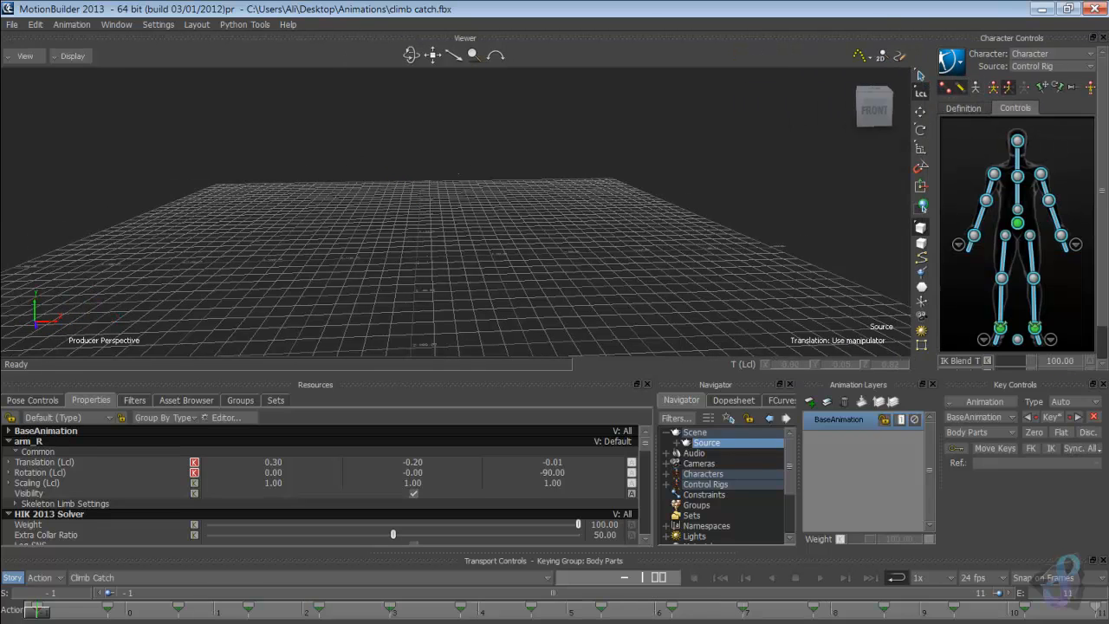
Step: Examine the Character_Ctrl:Reference and root nodes under Source, checking their transforms and whether they appear in the scene
ctrl+drag(455, 191, 455, 249)
click(677, 442)
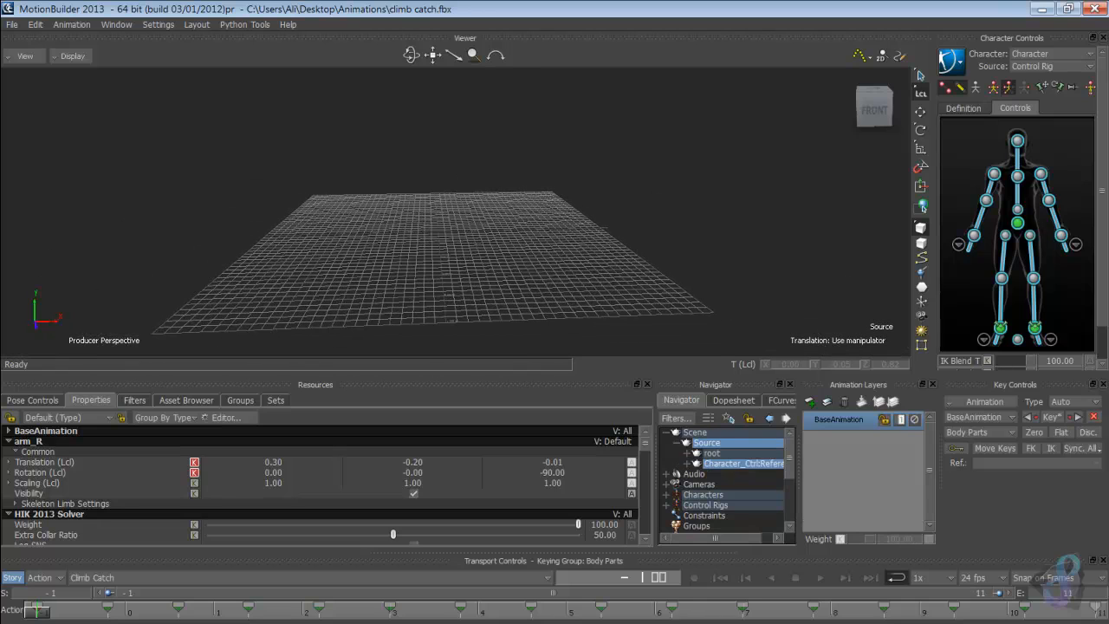
click(694, 432)
key(shift+d)
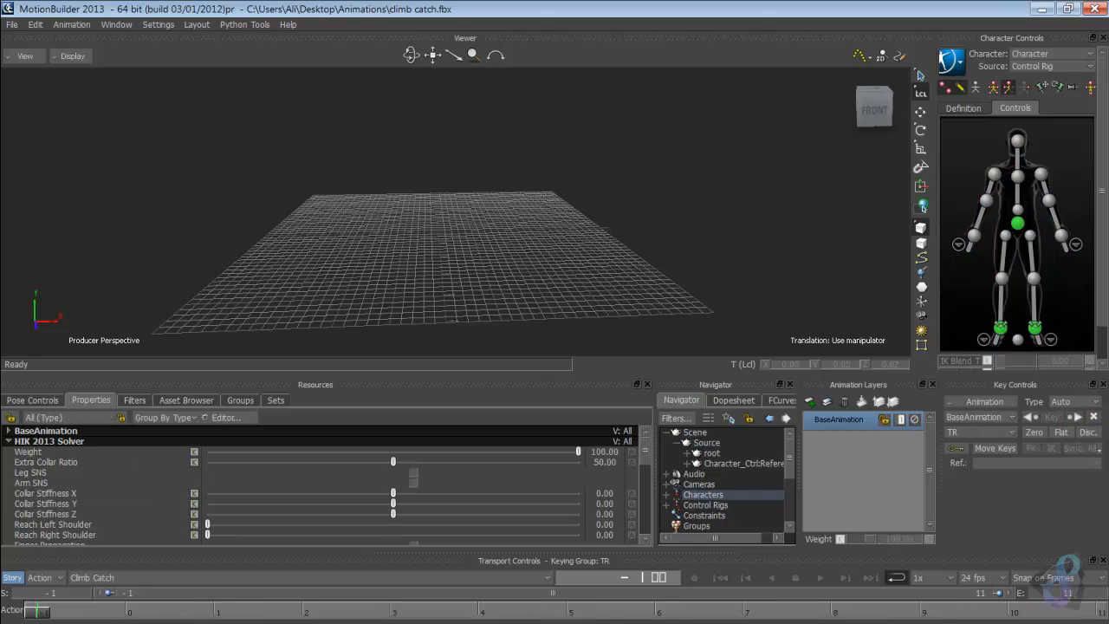
double_click(742, 463)
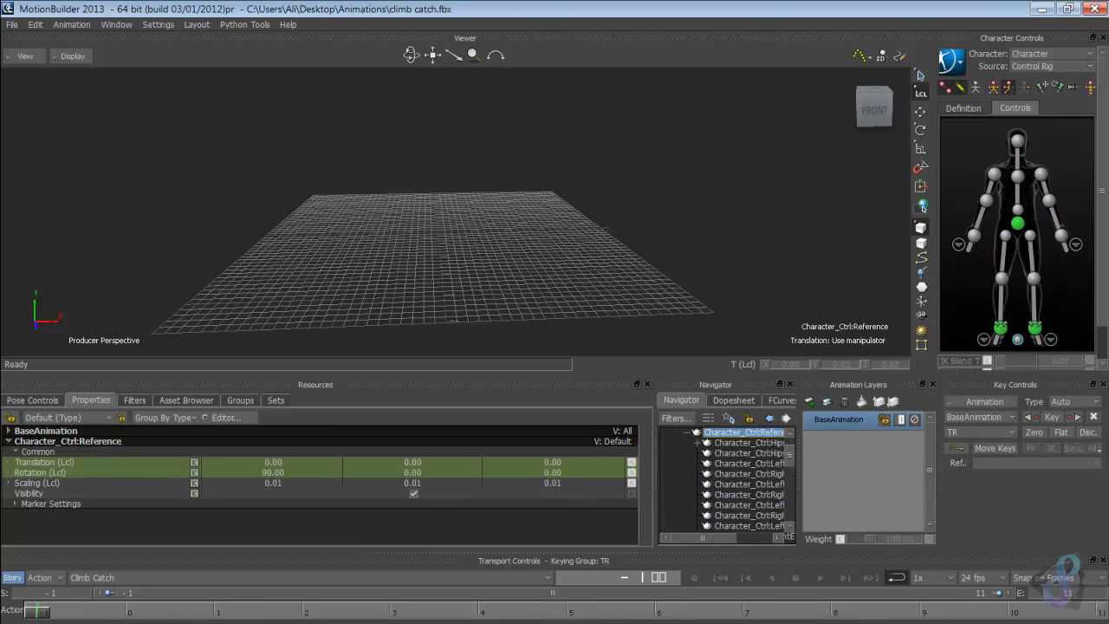
click(687, 432)
scroll(726, 479, up, 1)
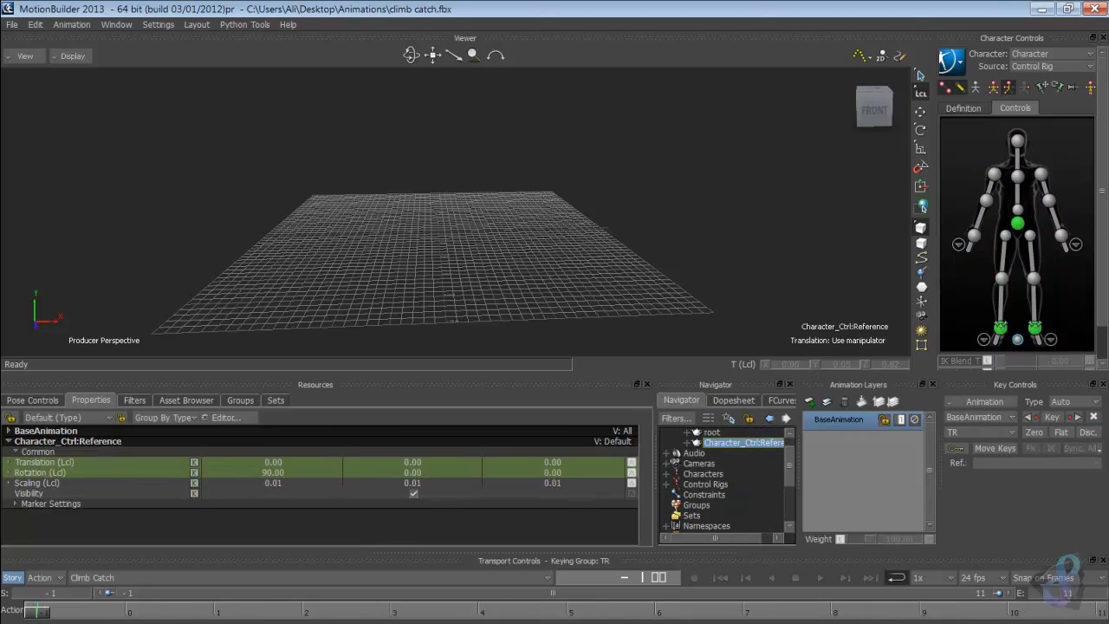
double_click(711, 432)
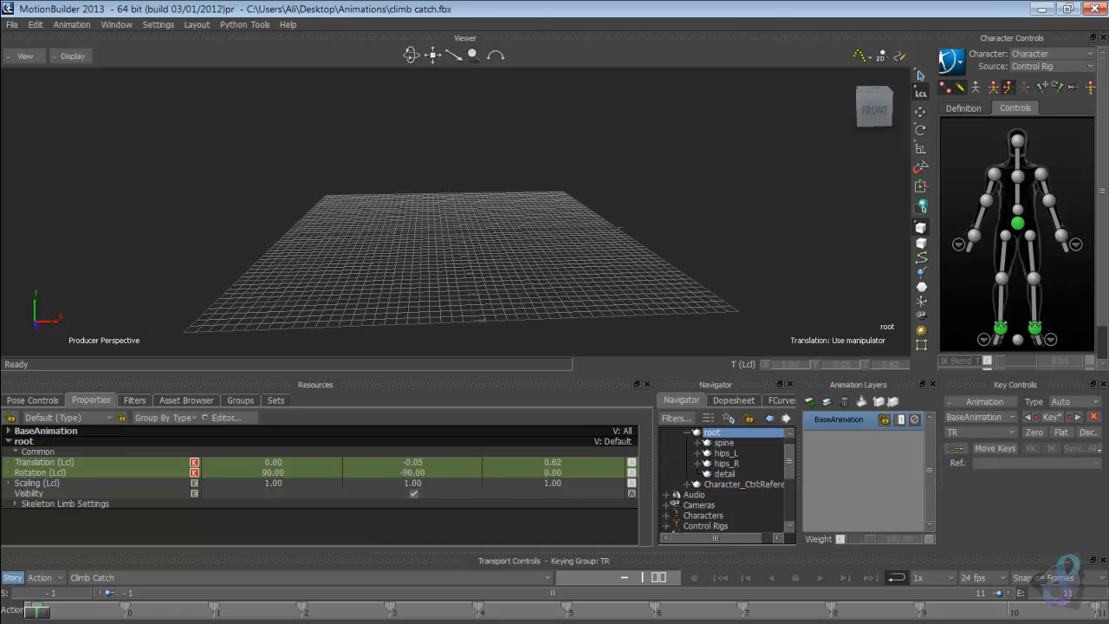
scroll(456, 211, down, 4)
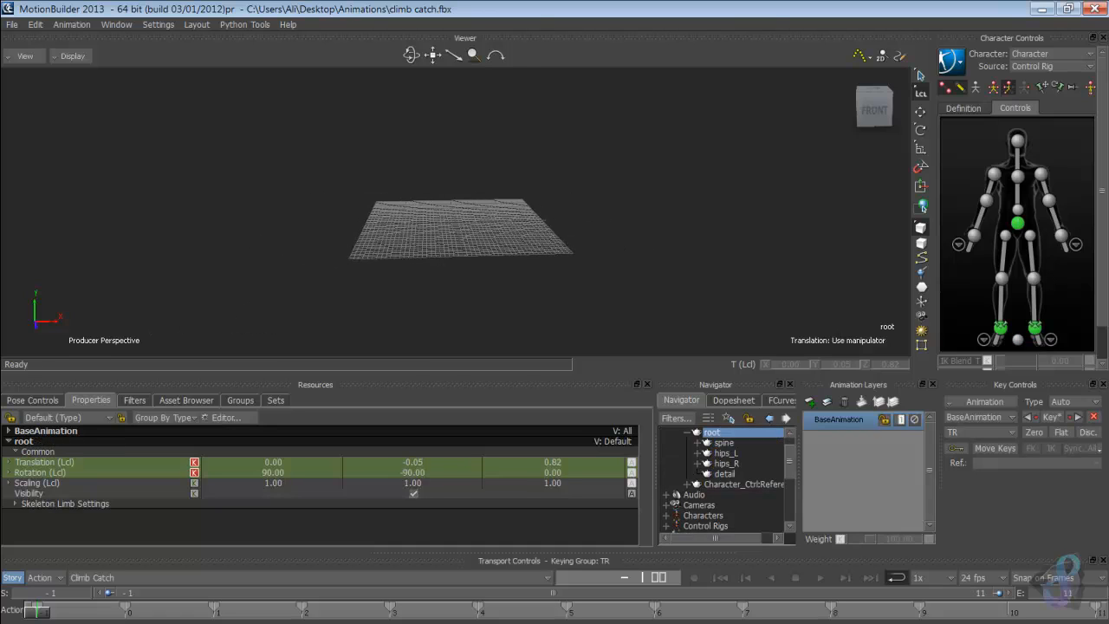
scroll(456, 211, up, 9)
scroll(455, 211, down, 1)
scroll(455, 211, up, 2)
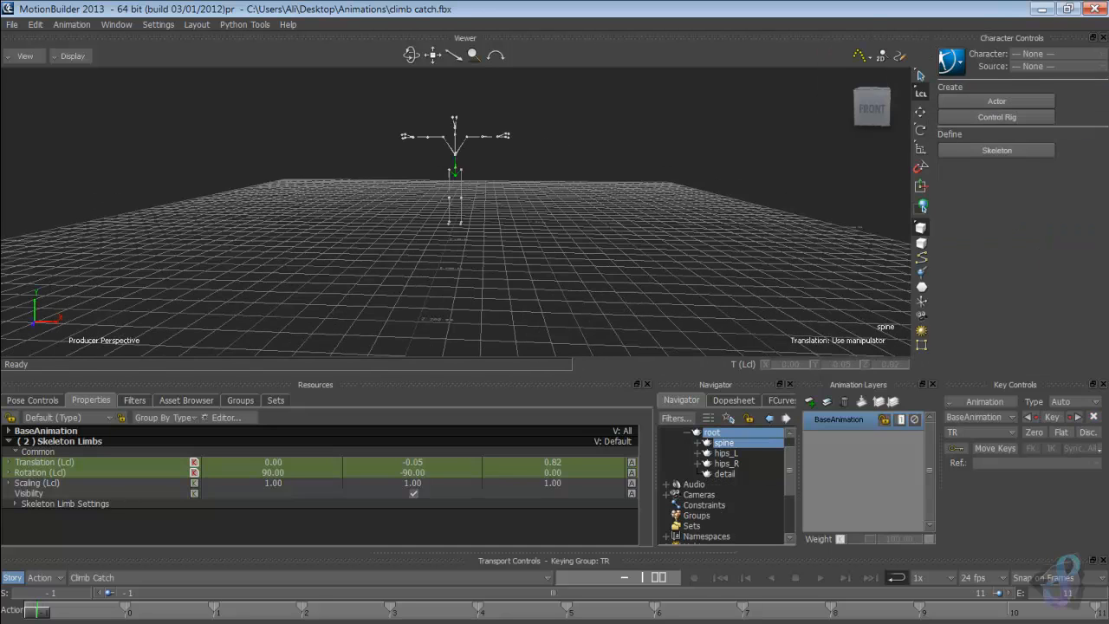
Step: Define a new character for the uncharacterized skeleton and map its Hips slot to the spine bone
click(687, 432)
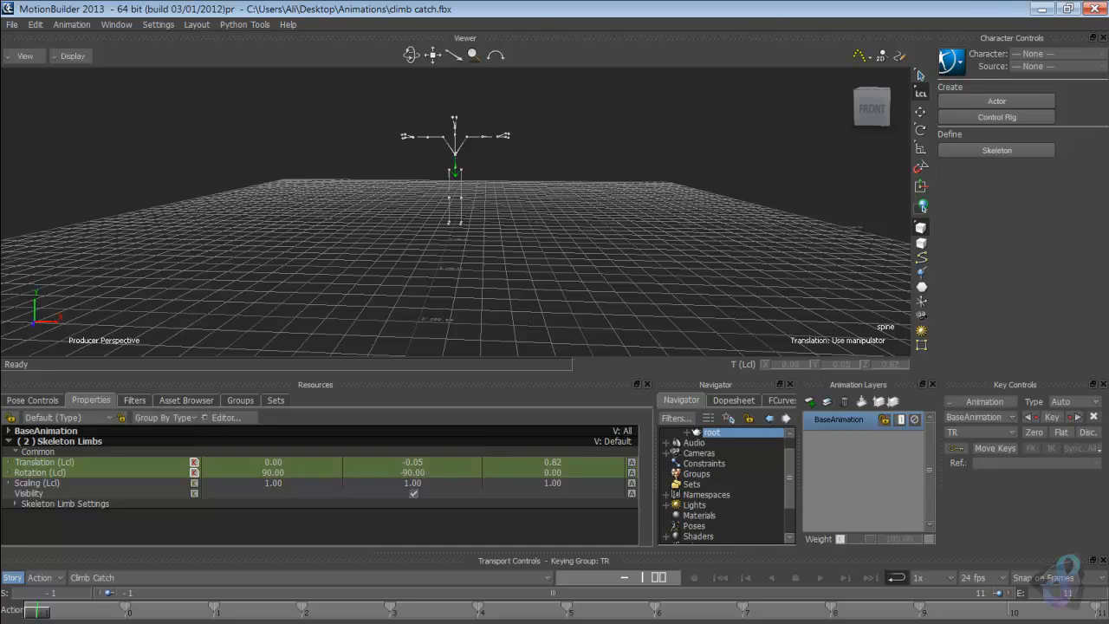
scroll(456, 212, up, 2)
scroll(726, 485, up, 1)
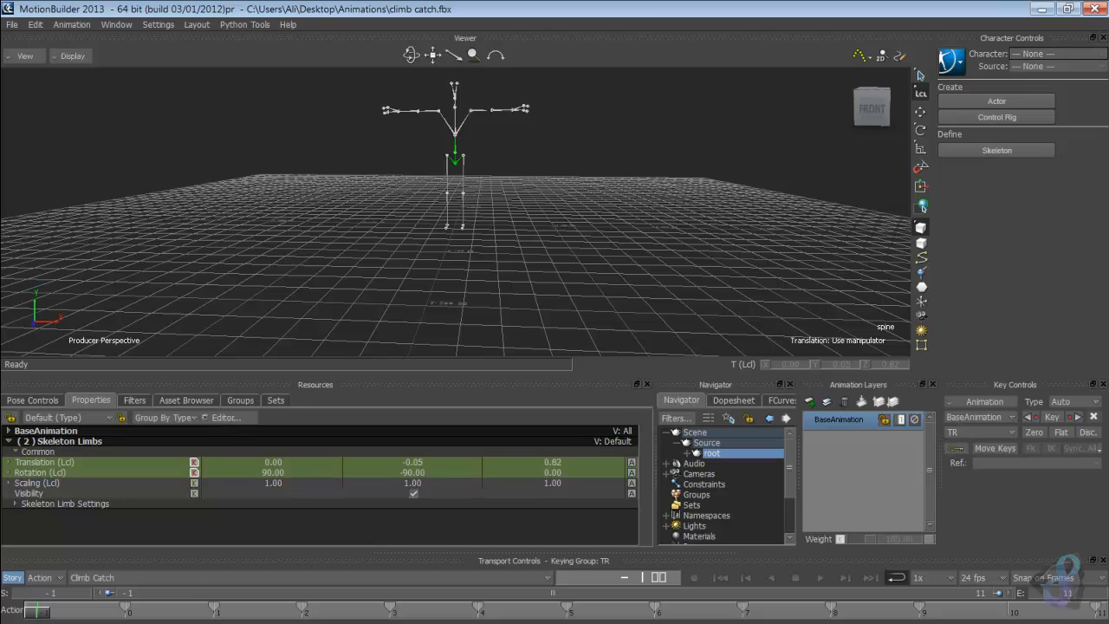
click(996, 117)
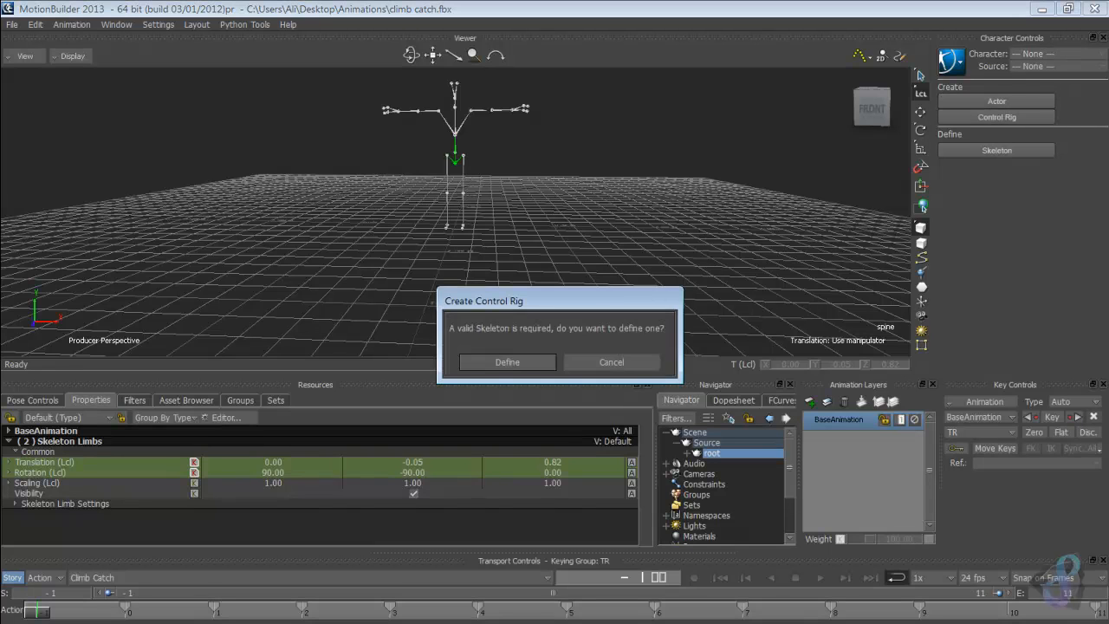
click(508, 362)
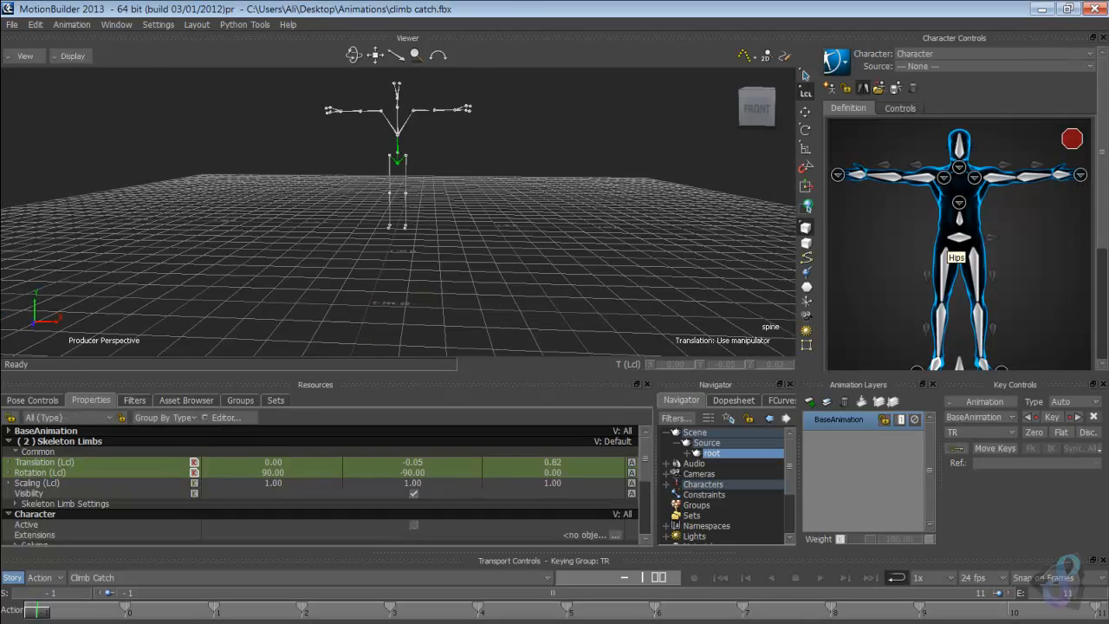
click(958, 238)
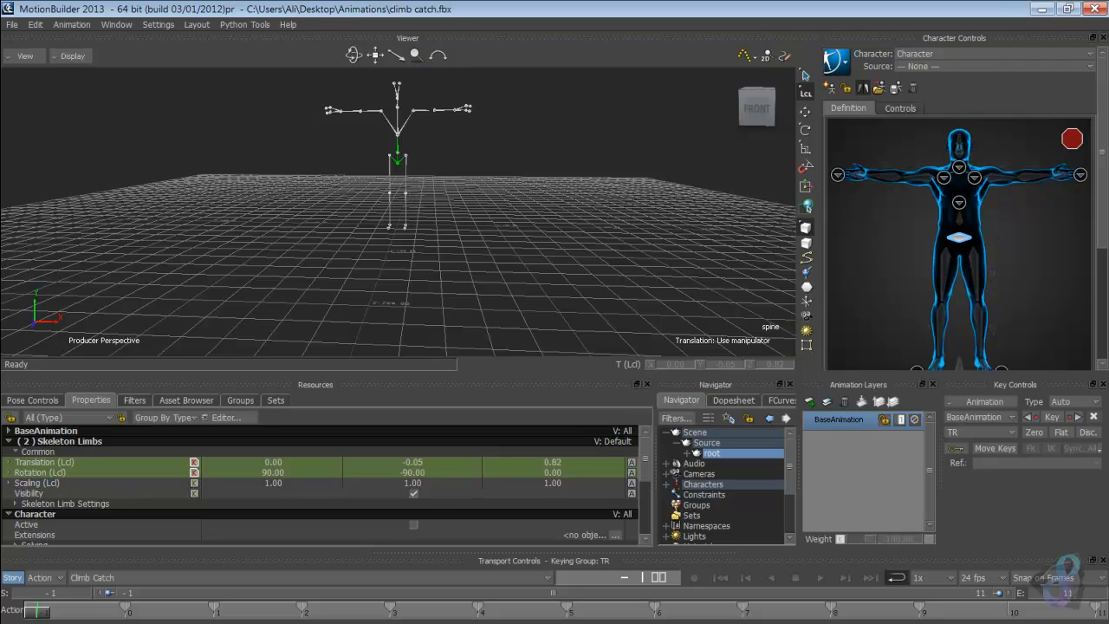
click(958, 237)
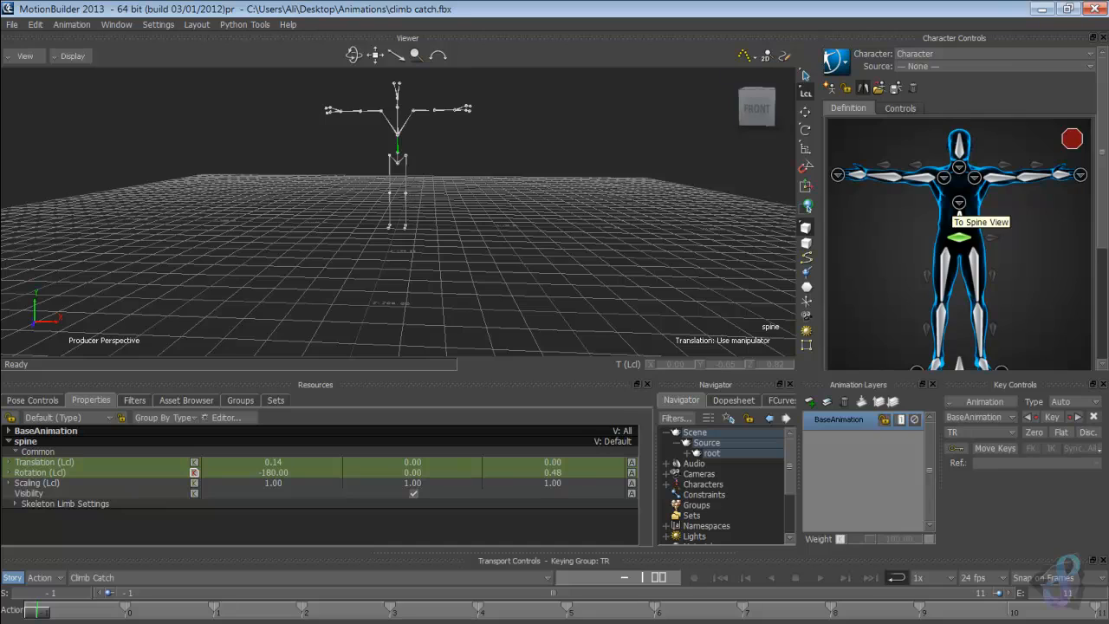
Step: Map the lowest slot of the character's spine chain to the spine_2 bone and return to the full body view
click(959, 202)
click(959, 326)
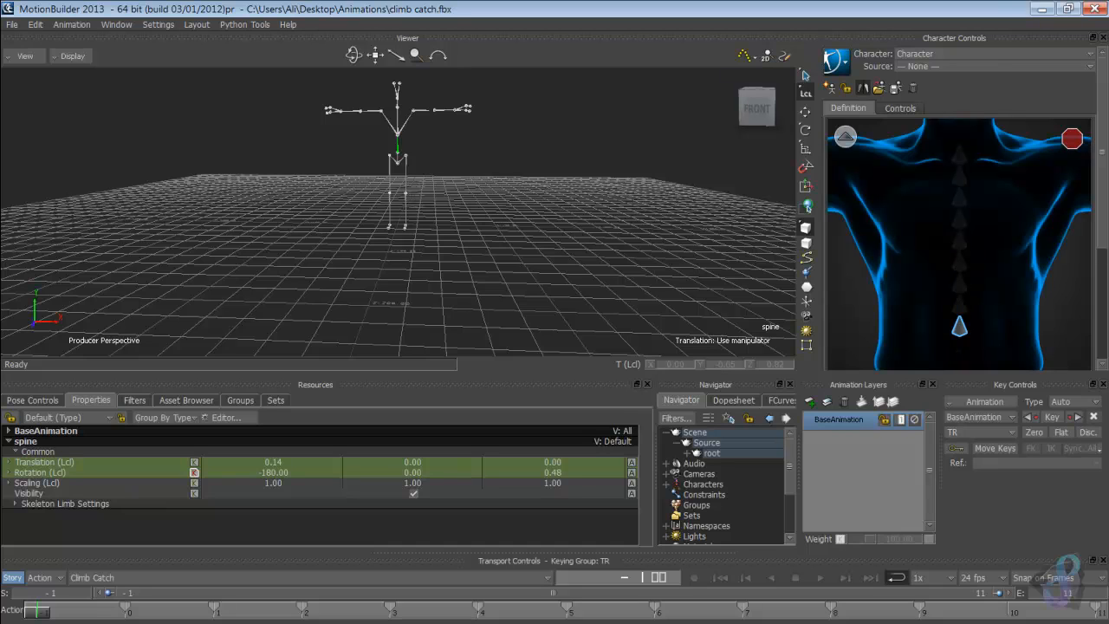
click(958, 326)
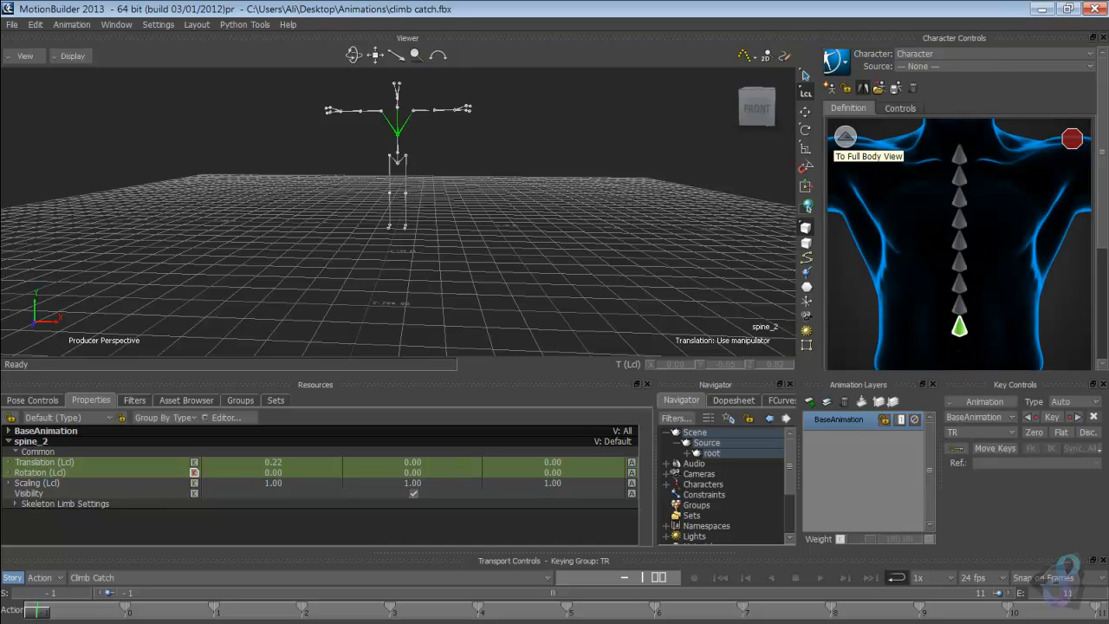
click(846, 136)
Step: Map the left upper arm, forearm and hand slots to the arm_L, elbow_L and hand_L bones
double_click(988, 177)
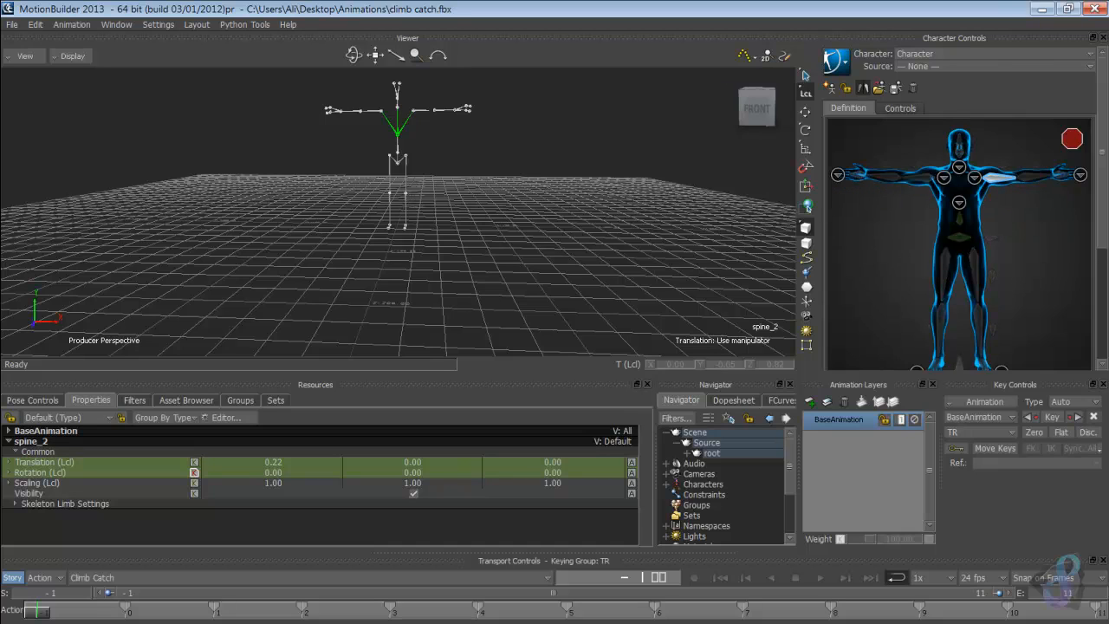
click(421, 111)
double_click(1033, 177)
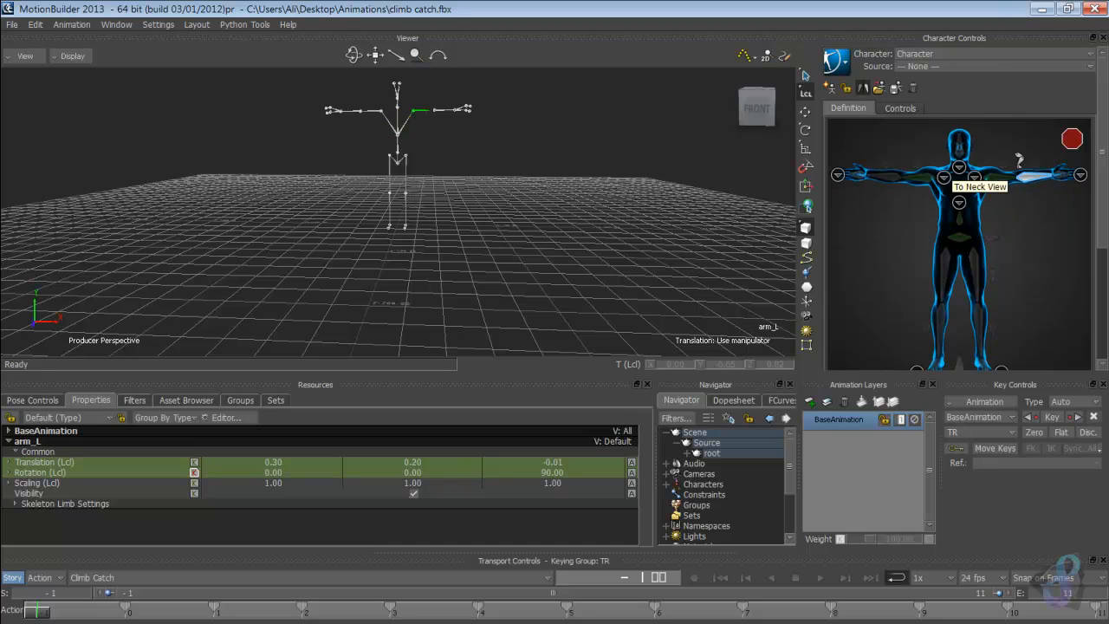
click(443, 110)
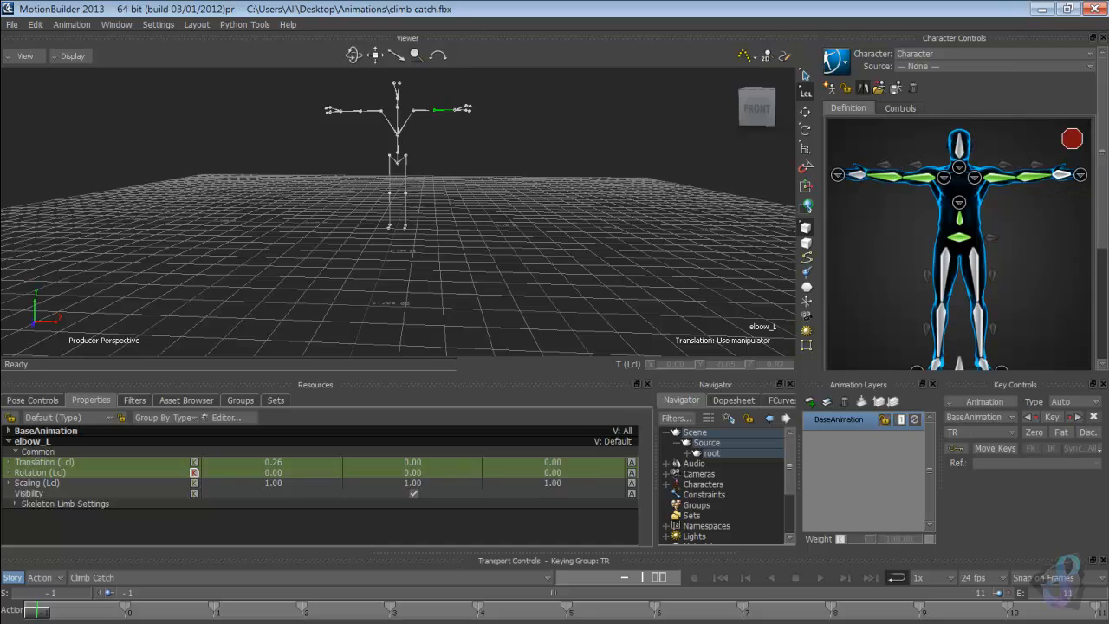
double_click(1061, 174)
click(458, 109)
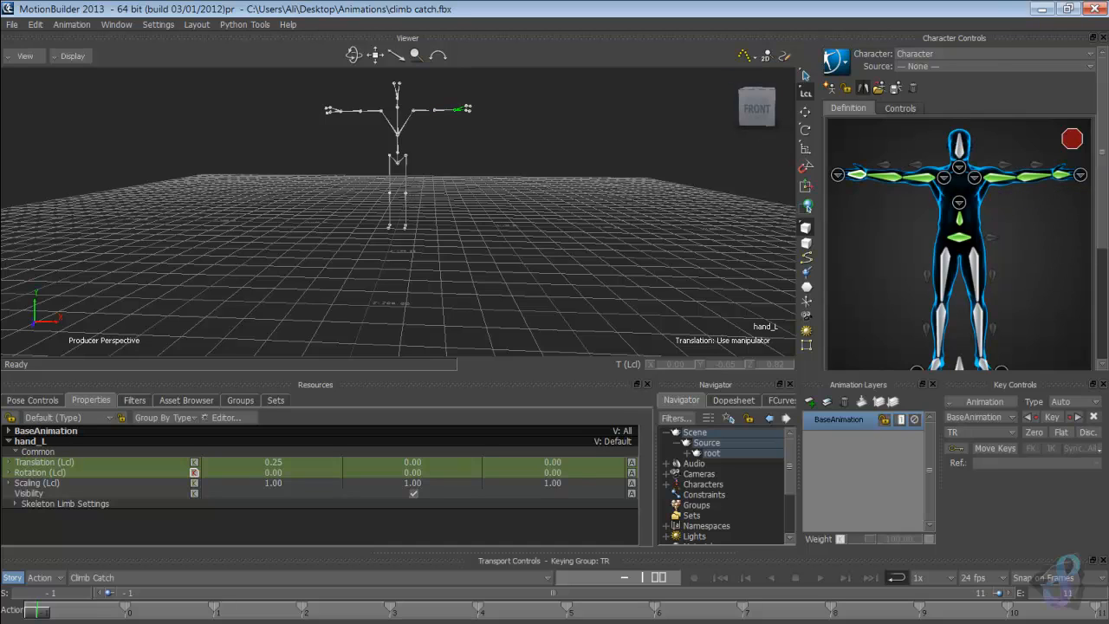
Step: Map the lowest neck slot to the neck bone and the head slot to the head bone
click(959, 167)
double_click(958, 347)
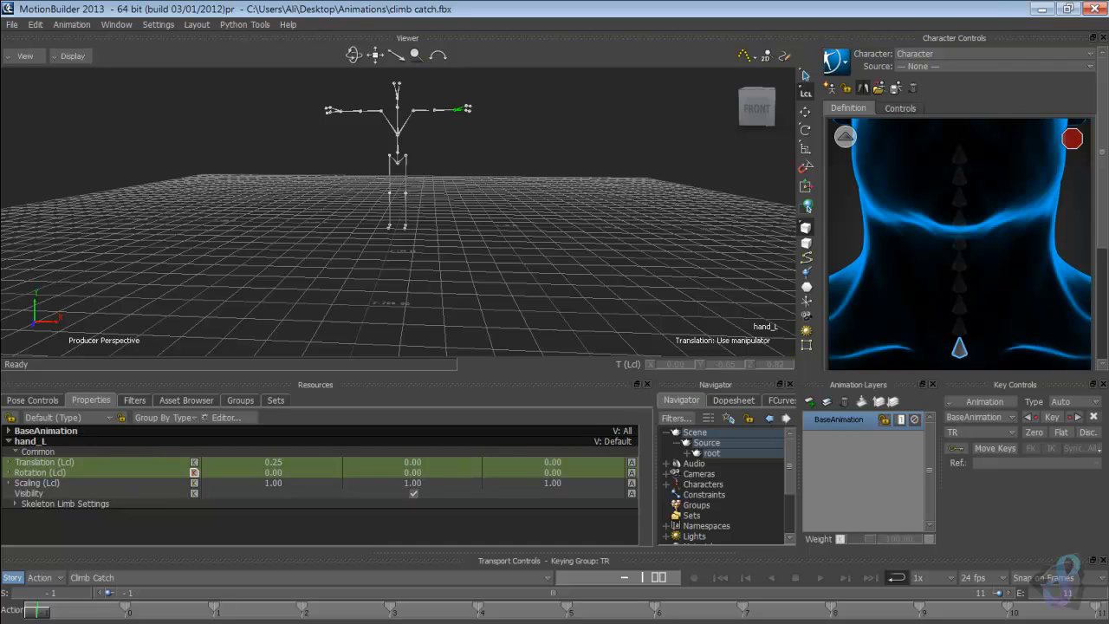
click(398, 108)
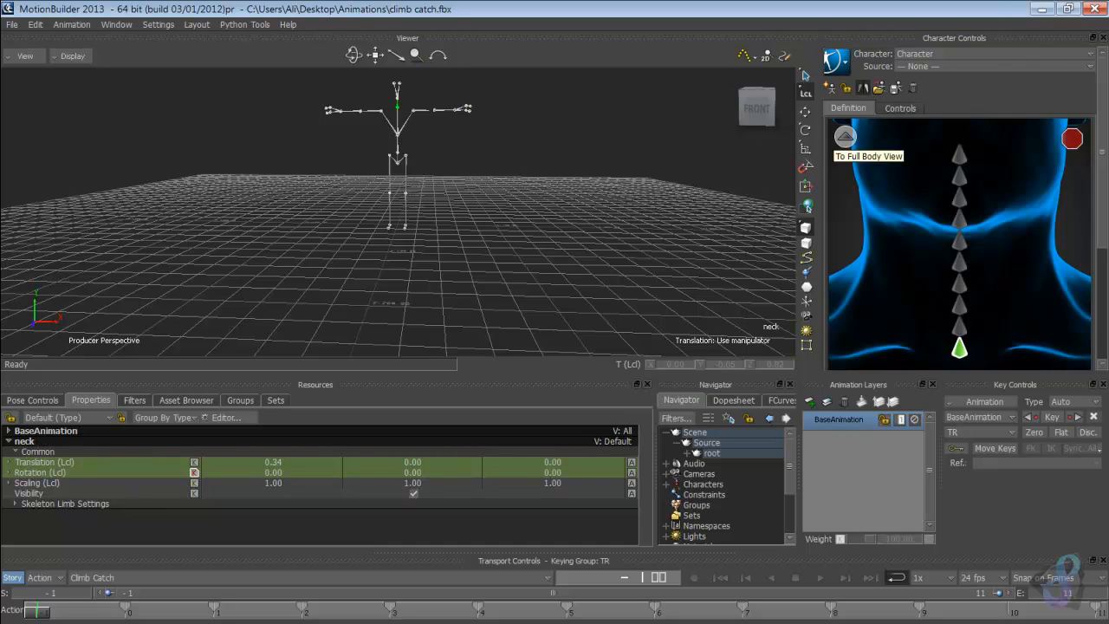
click(845, 137)
click(959, 144)
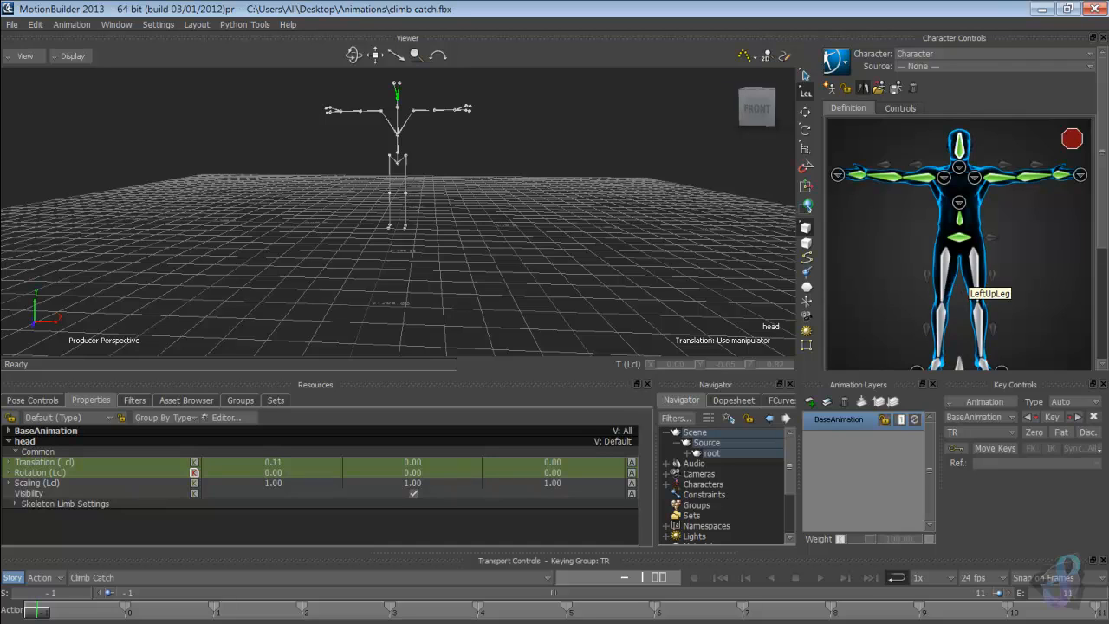
Step: Map the left upper leg, lower leg and foot slots to the hips_L, knee_L and ankle_L bones
click(974, 275)
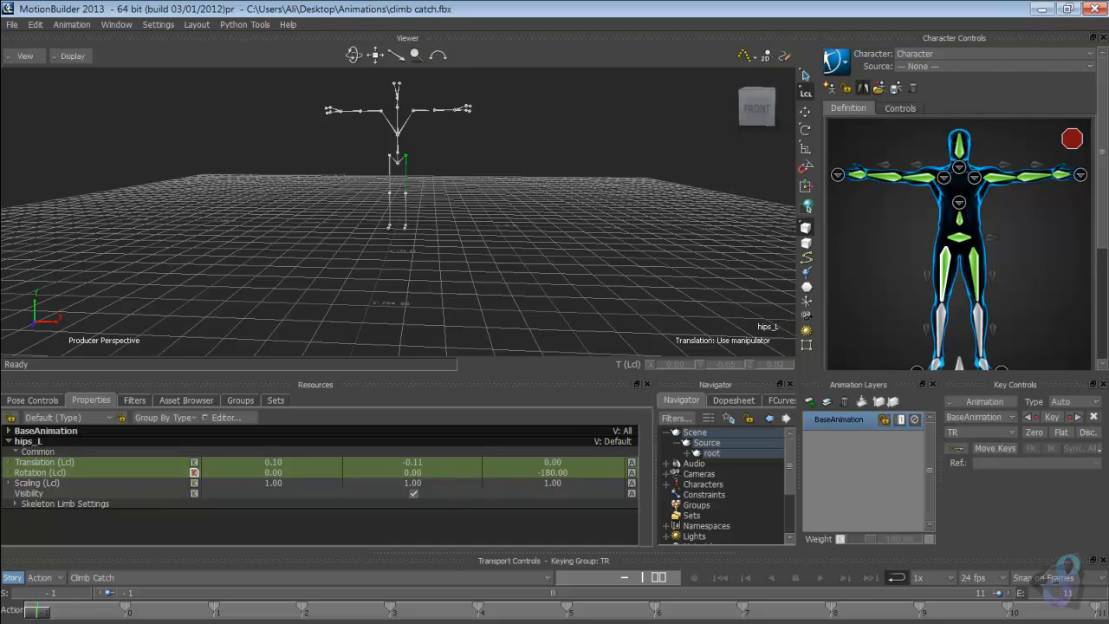
click(989, 299)
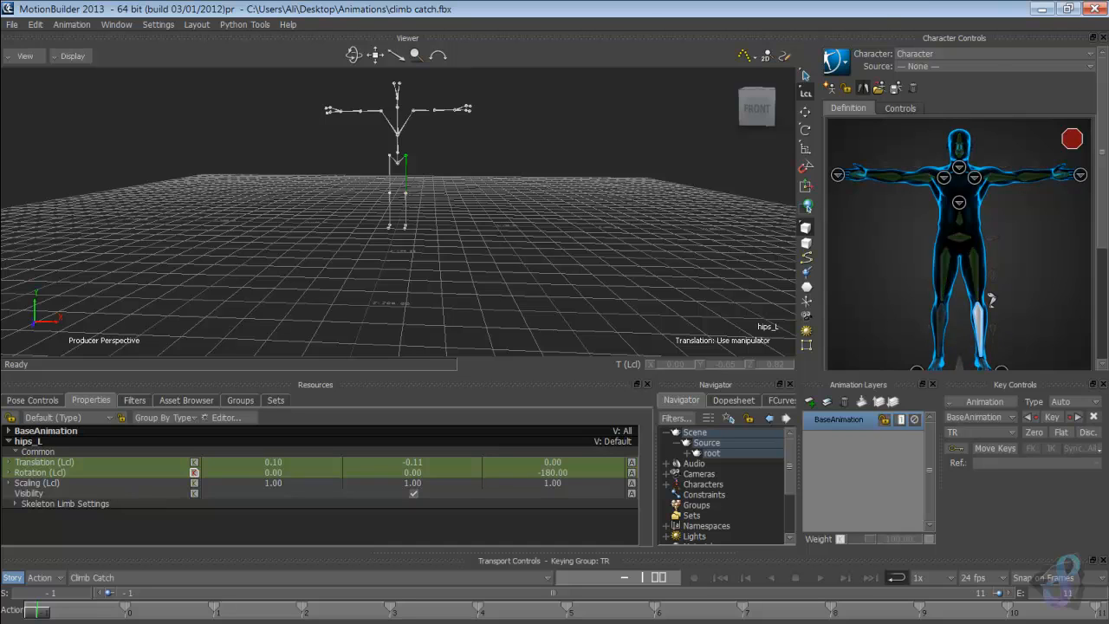
click(982, 362)
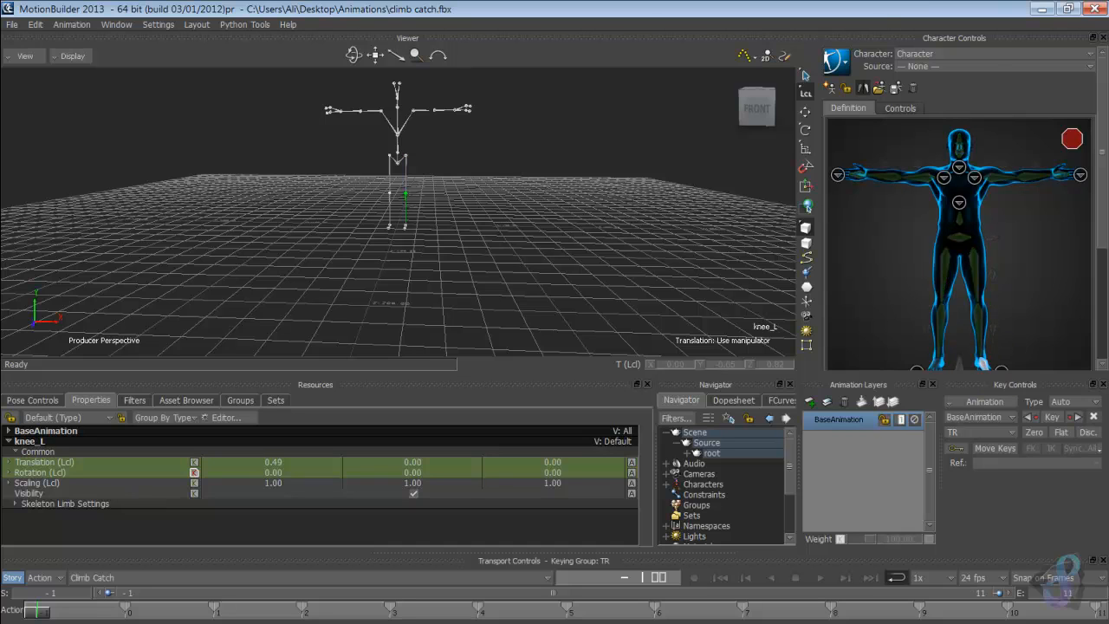
ctrl+shift+drag(485, 173, 451, 187)
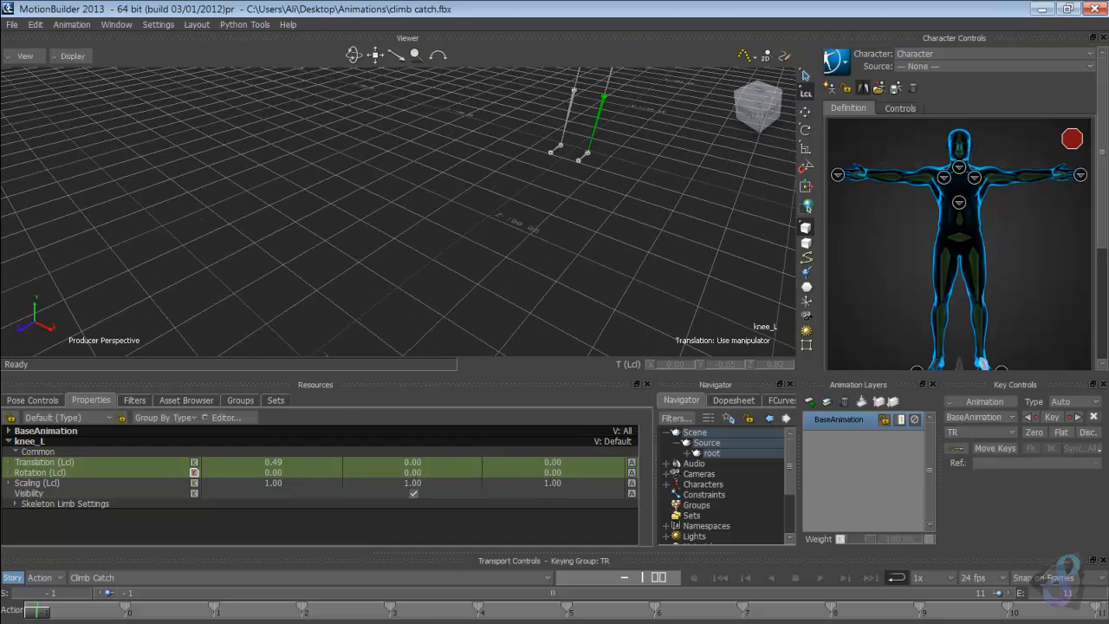
click(587, 153)
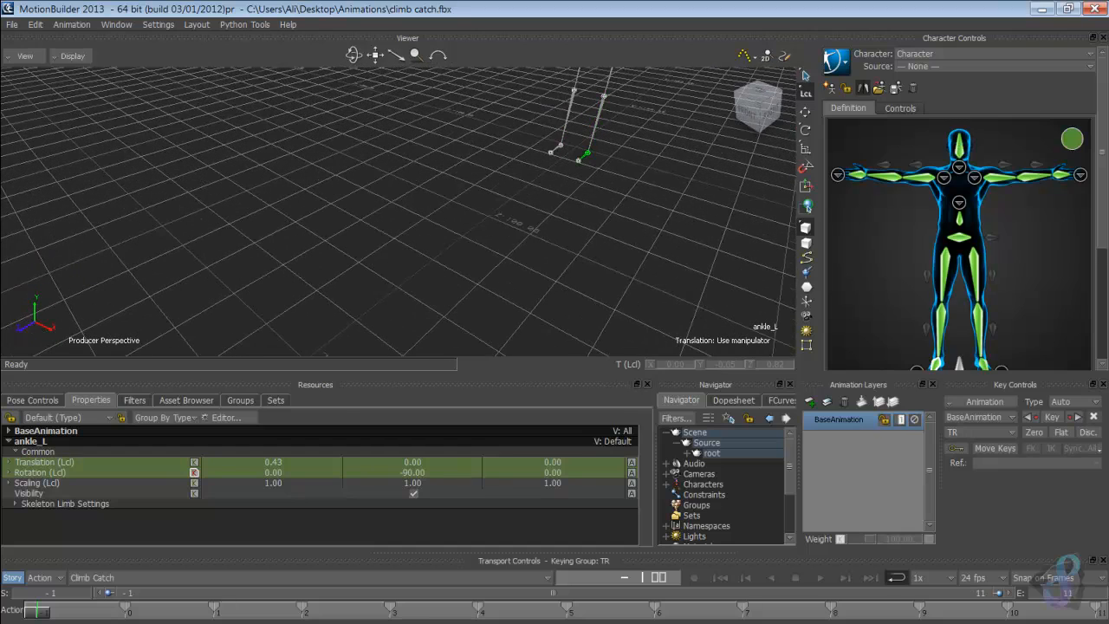
Step: Lock the completed character definition, characterizing the skeleton as a biped
ctrl+drag(450, 186, 437, 303)
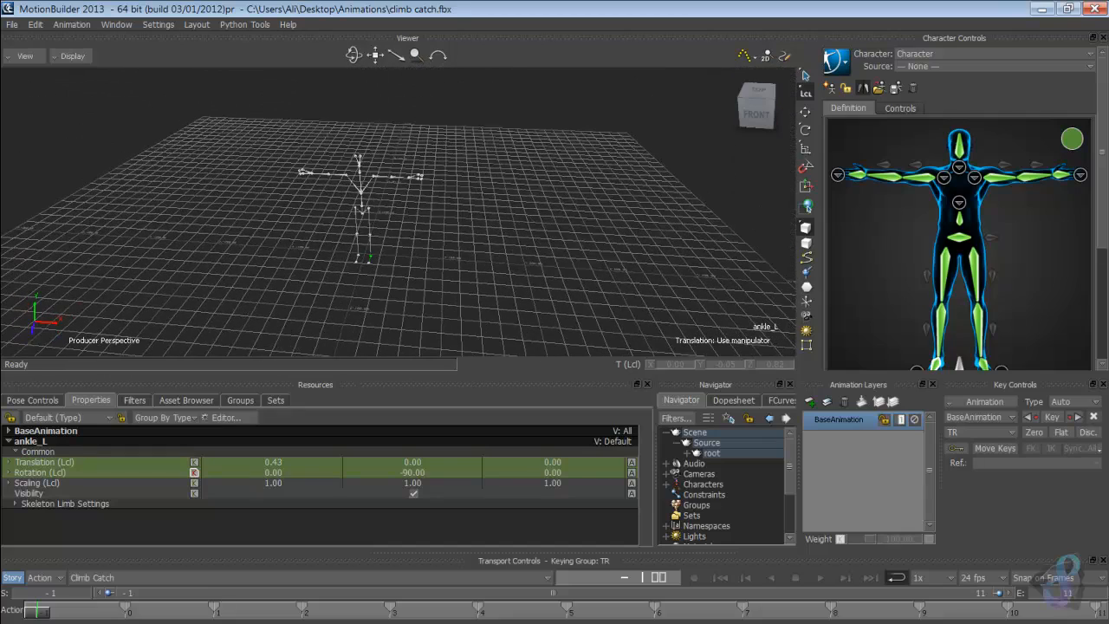
click(845, 88)
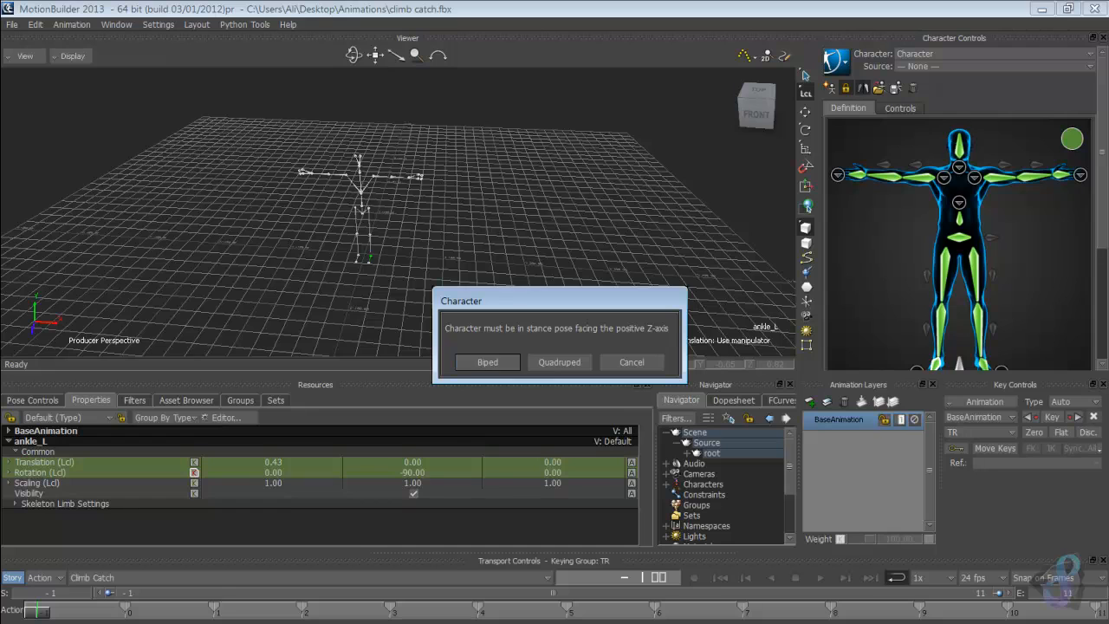
click(488, 362)
Step: Bake the character's climb catch animation onto a new FK/IK control rig
click(950, 60)
mouse_move(979, 125)
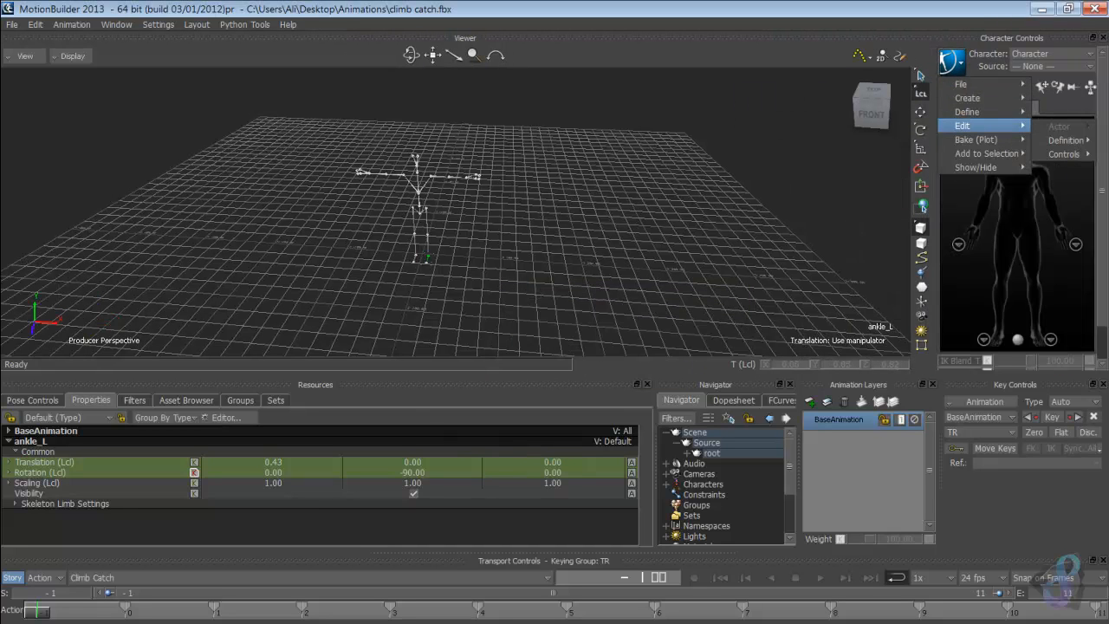
click(866, 154)
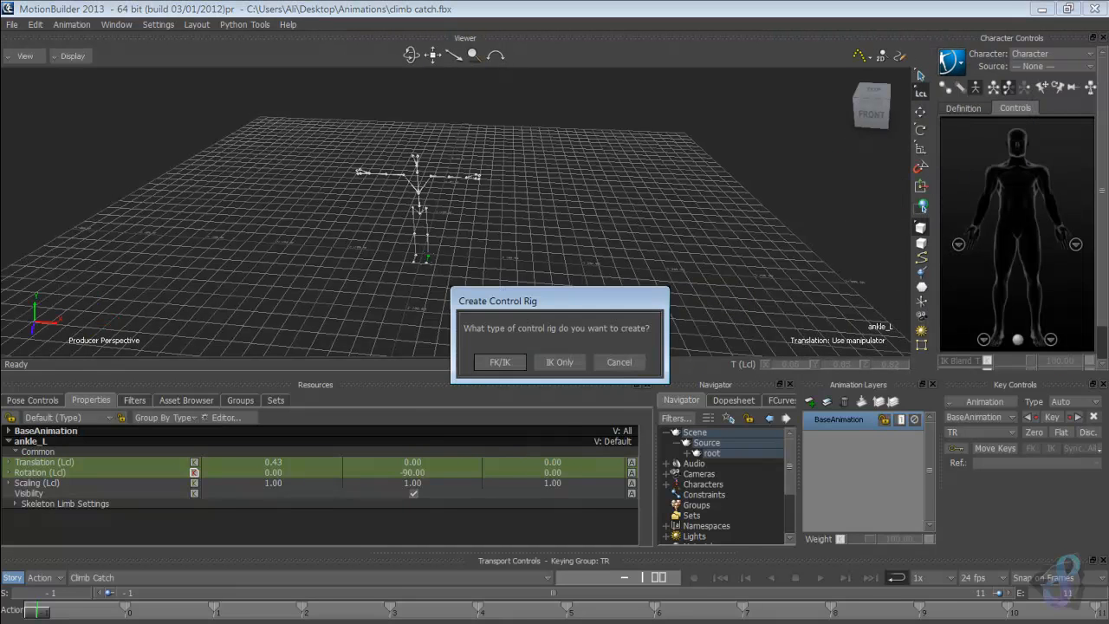
click(500, 362)
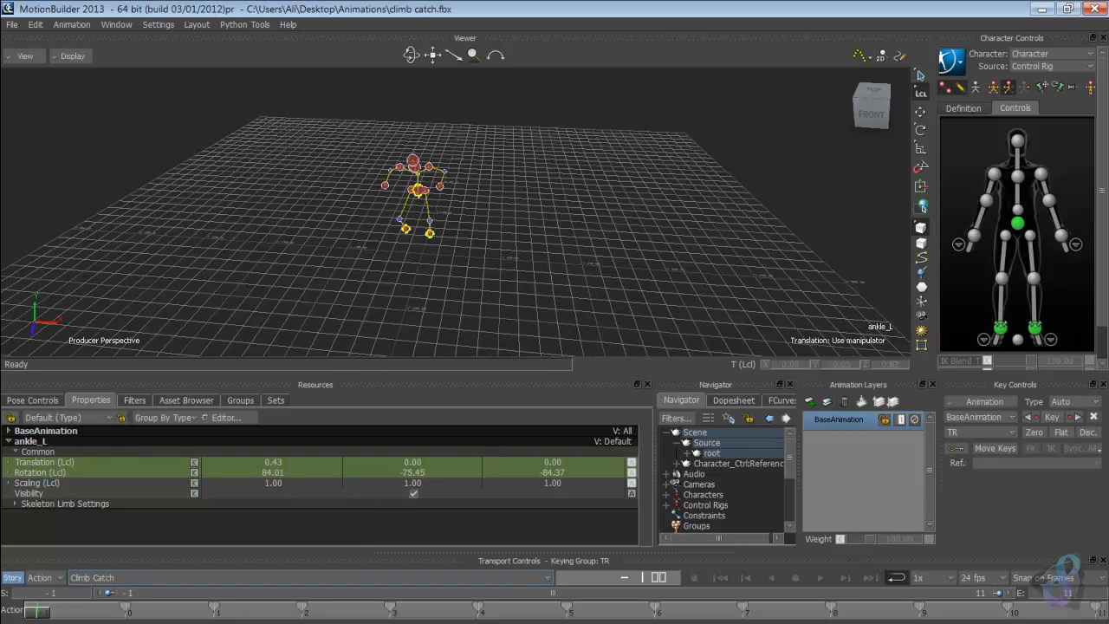
Step: Scrub through the first frames of the baked animation and set the Climb Catch take's start frame to 0
drag(37, 611, 213, 610)
drag(214, 610, 126, 611)
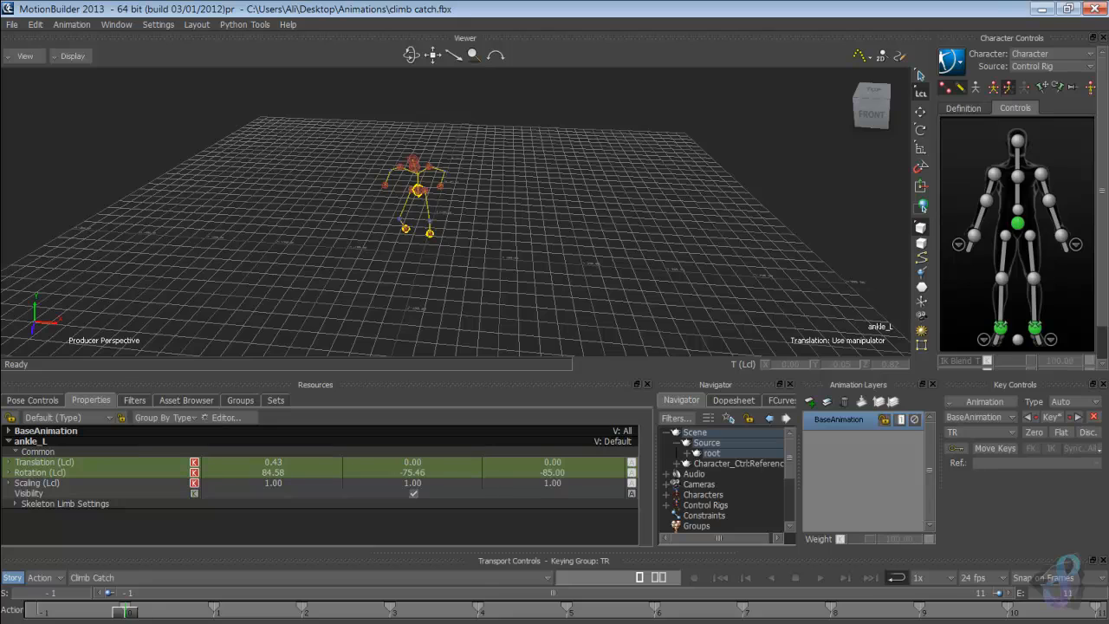
double_click(51, 594)
text(0)
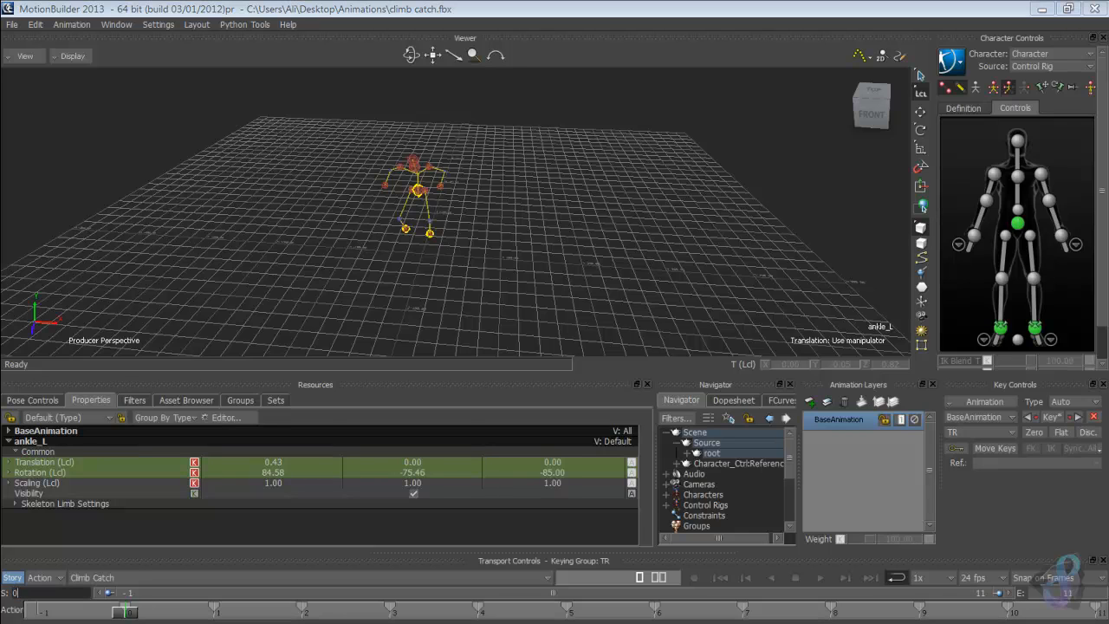
key(Return)
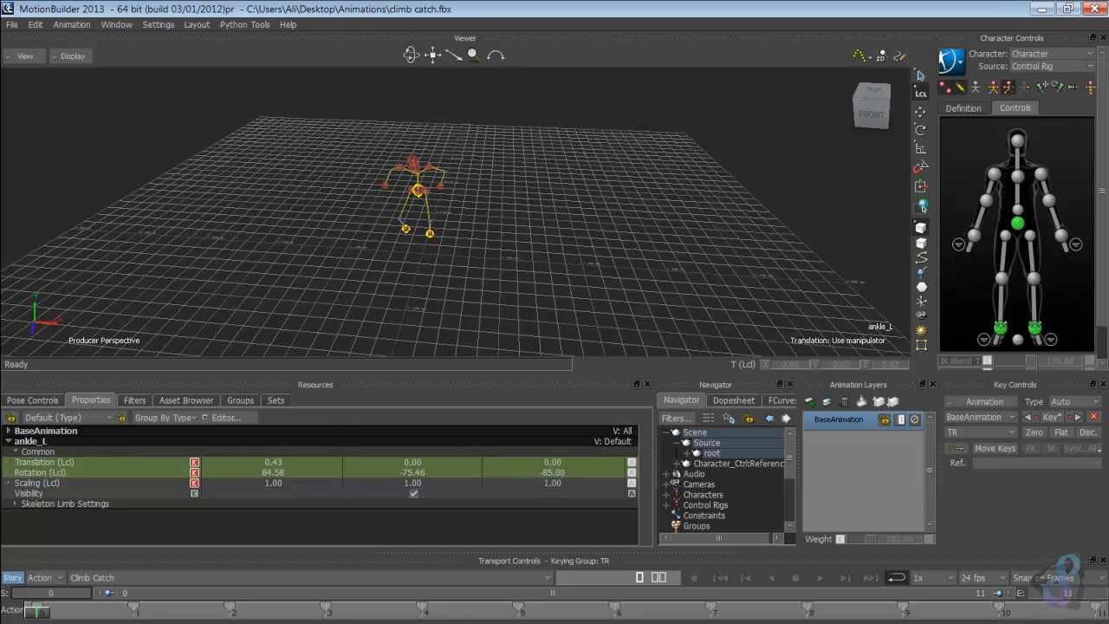
Step: Rename the character in the scene hierarchy to Source
click(666, 495)
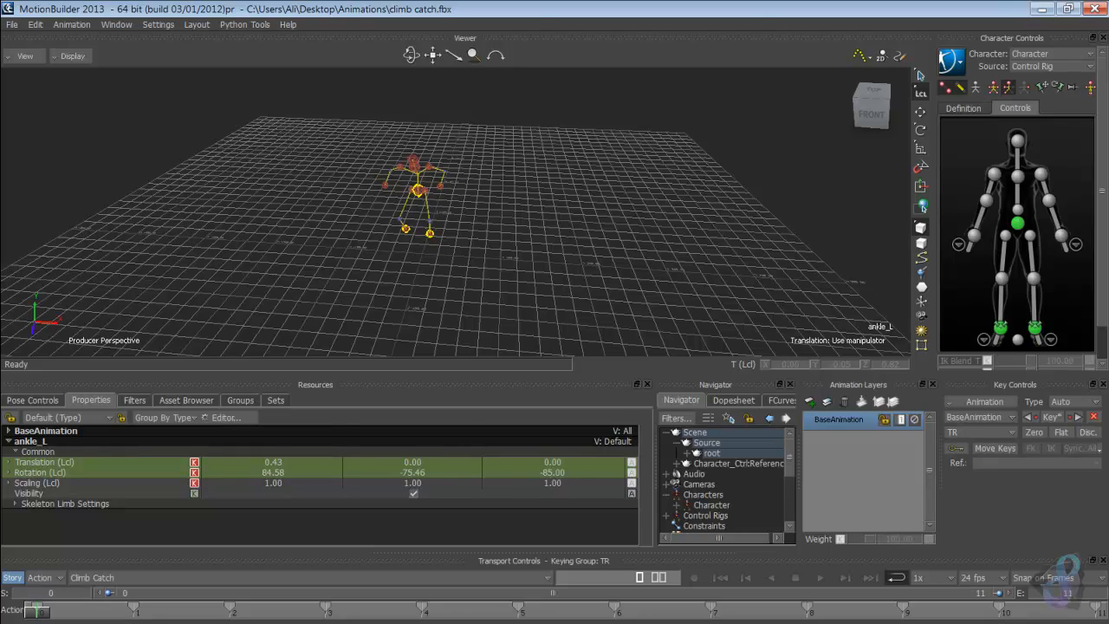
click(711, 505)
right_click(713, 505)
click(748, 426)
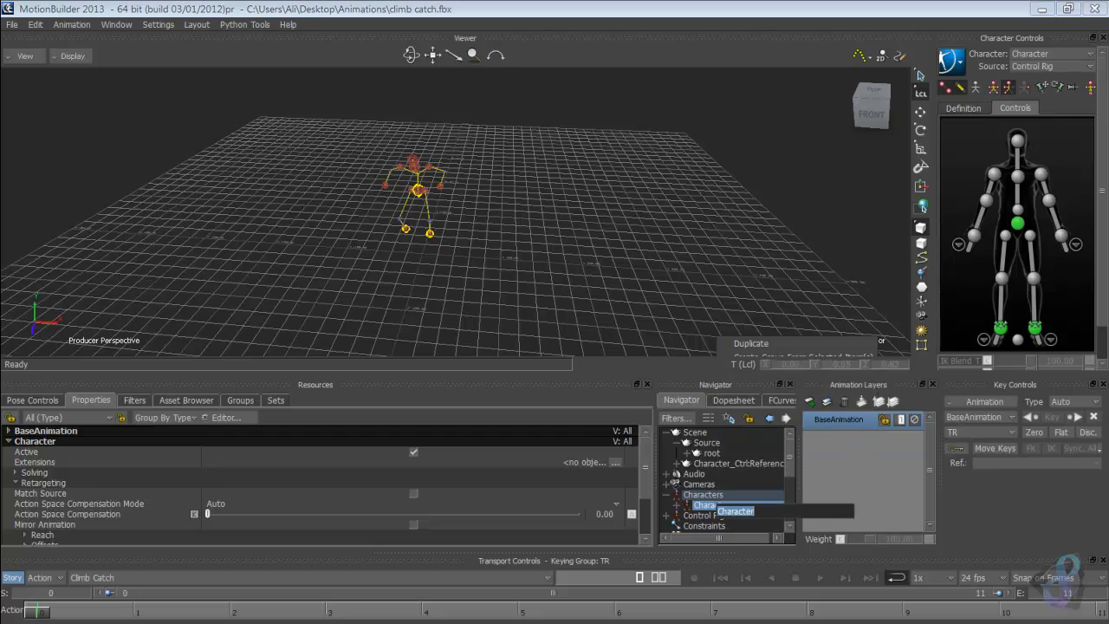
text(Source)
key(Return)
Step: Rename the character's control rig to Source CR and save the scene
scroll(724, 479, down, 1)
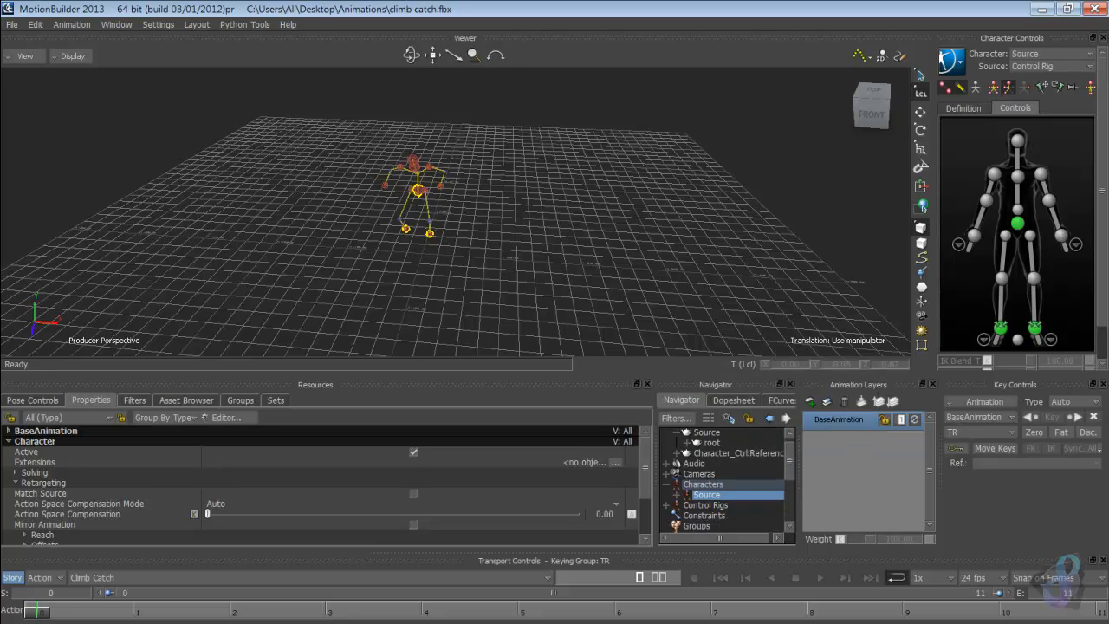
click(666, 505)
click(714, 516)
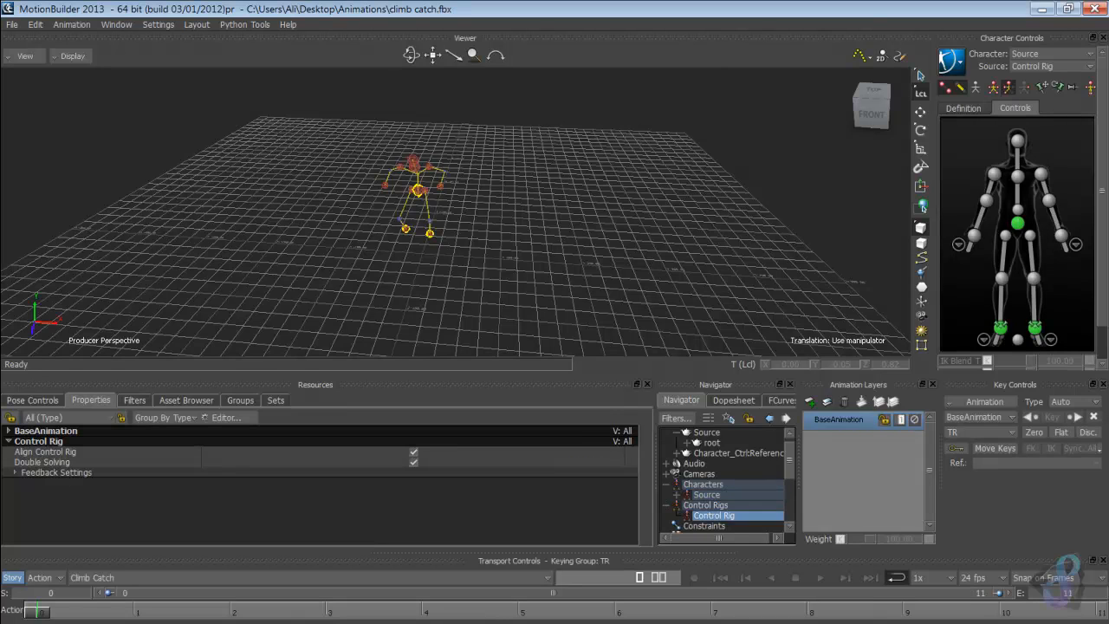
right_click(714, 516)
click(737, 453)
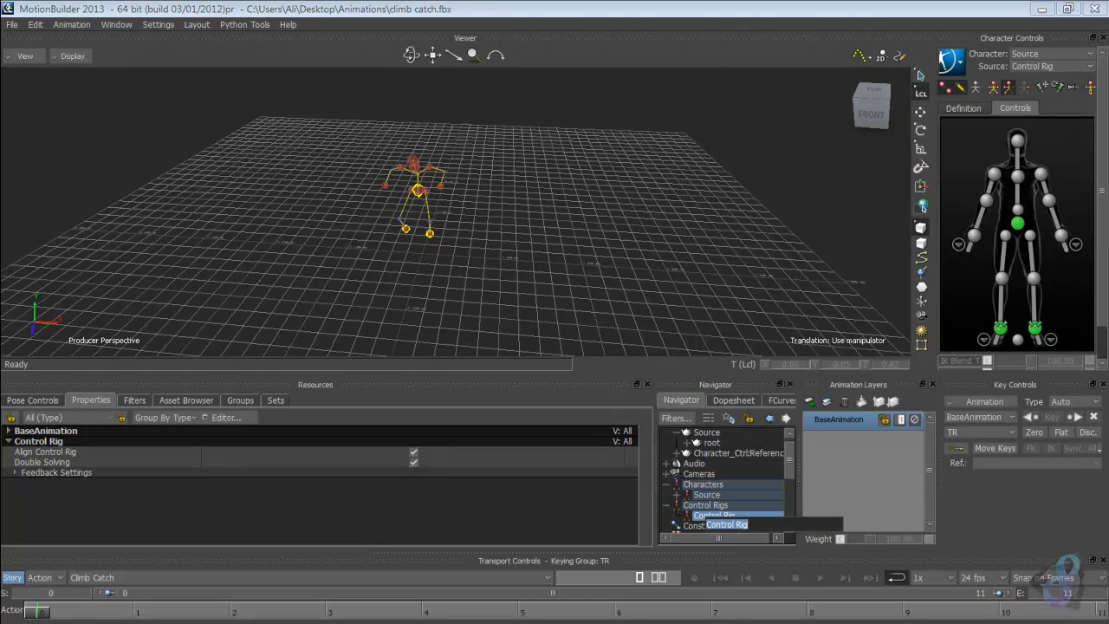
text(Source CR)
key(Return)
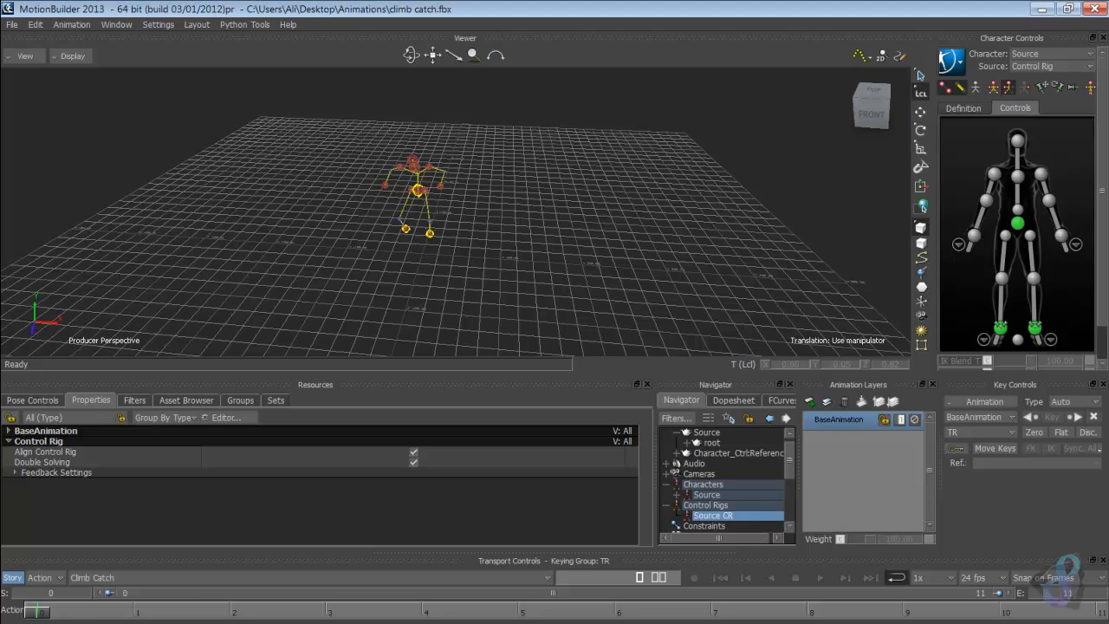
click(12, 25)
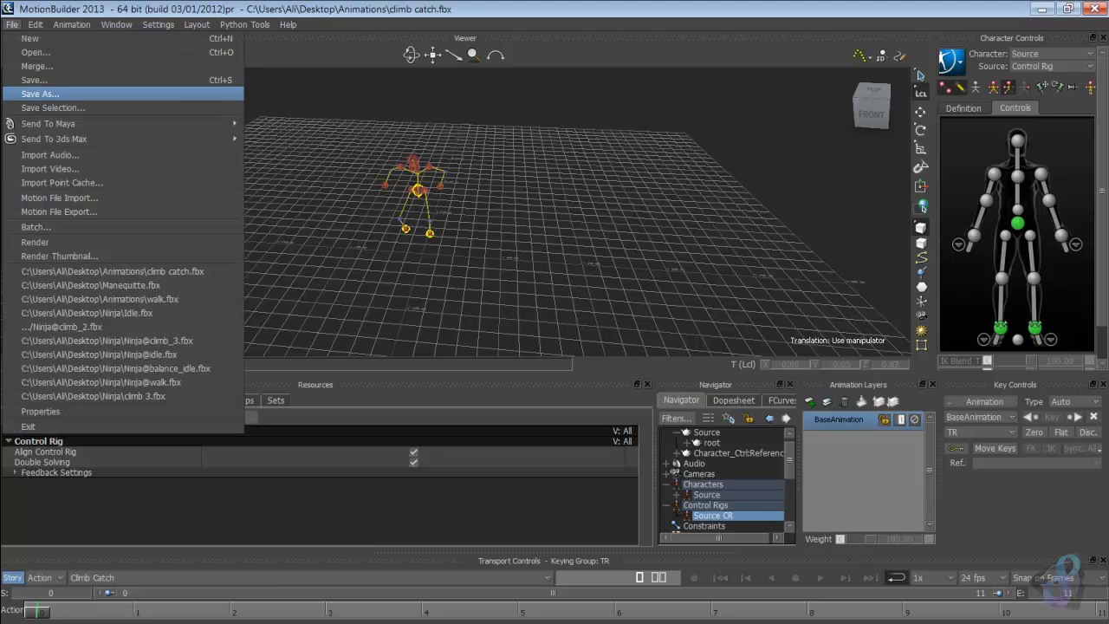
click(36, 80)
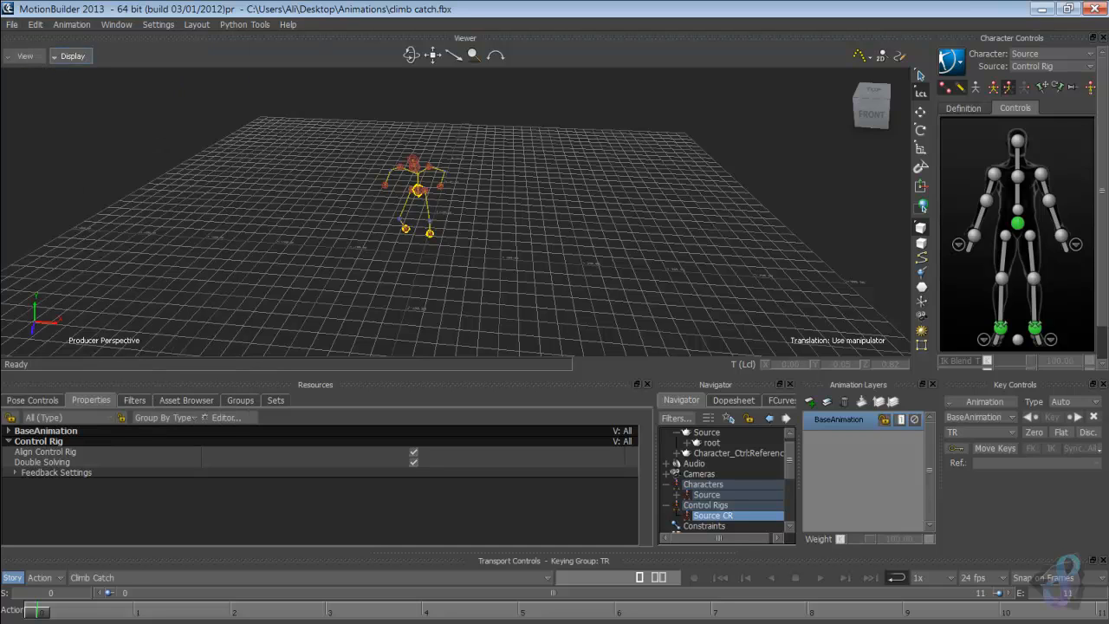
Step: Open Manequitte.fbx from the Desktop with its T Pose, Idle 1 and Walk takes
click(12, 25)
click(35, 52)
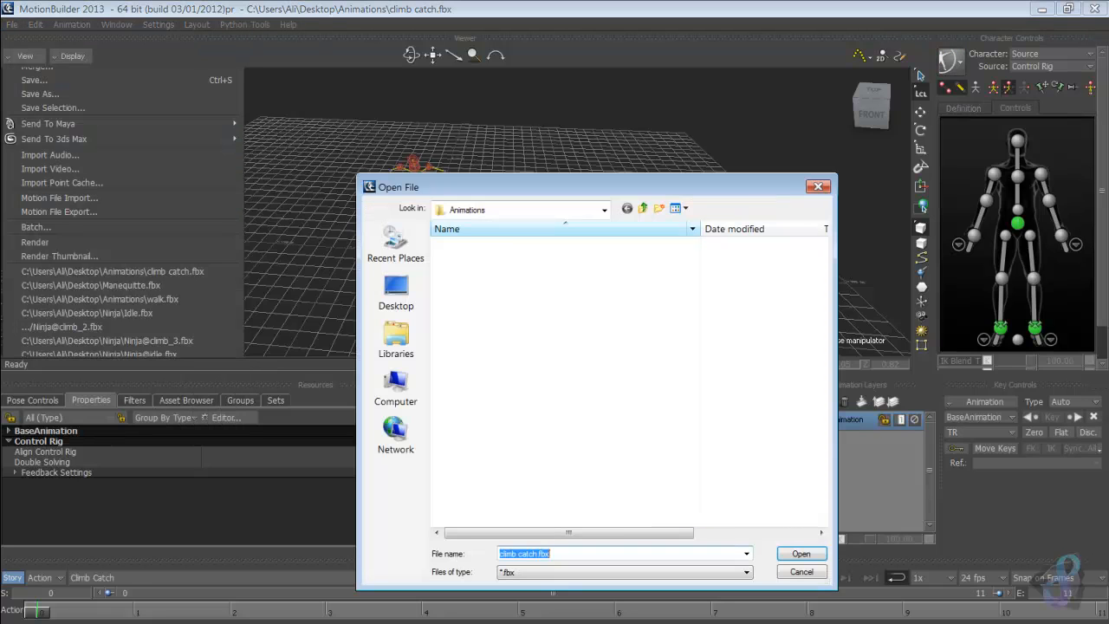
click(643, 208)
drag(822, 346, 822, 388)
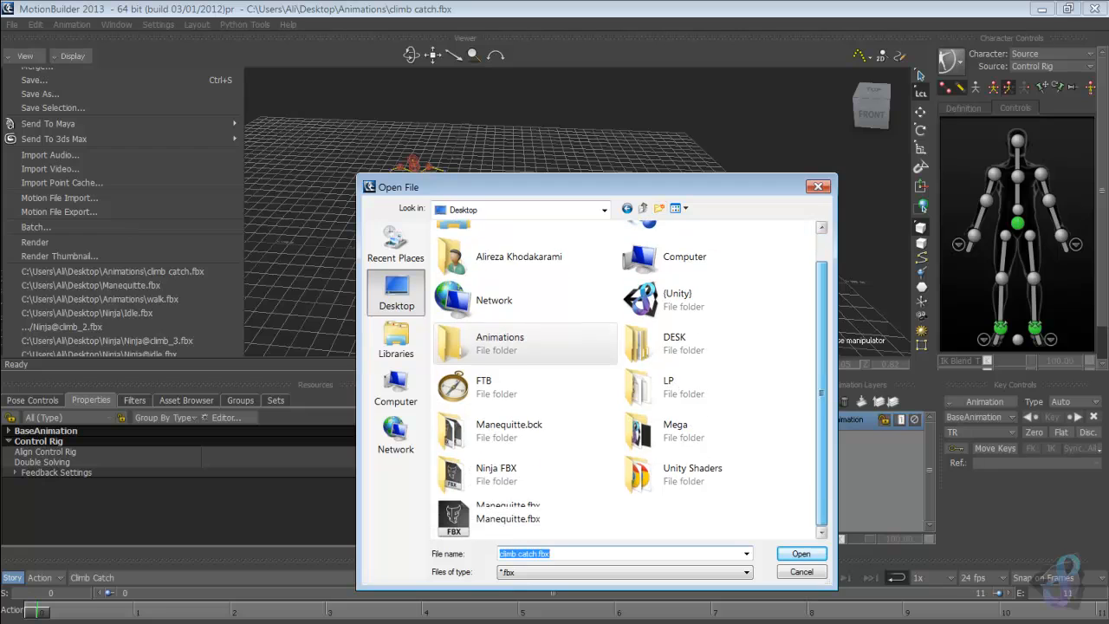
double_click(525, 518)
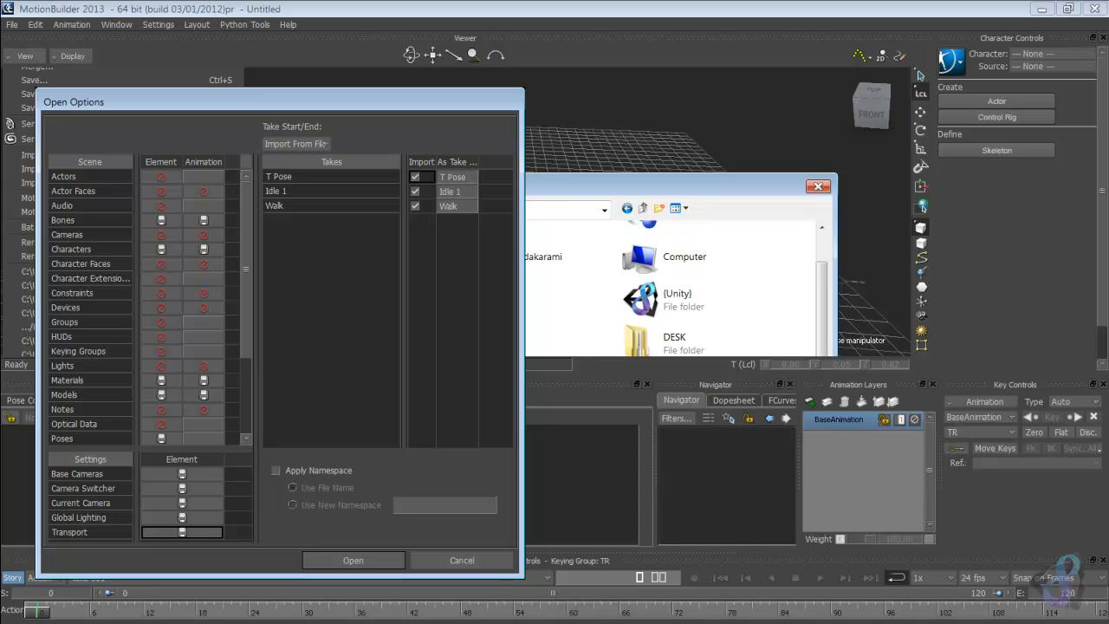
click(353, 560)
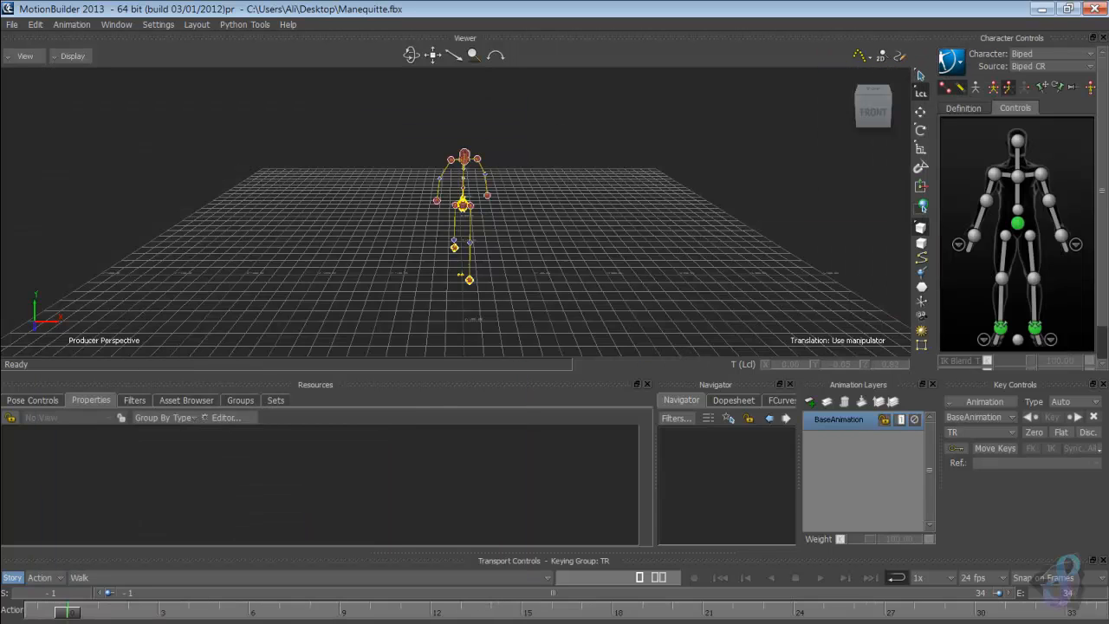
Step: Merge climb catch.fbx from the Animations folder into the mannequin scene
click(12, 25)
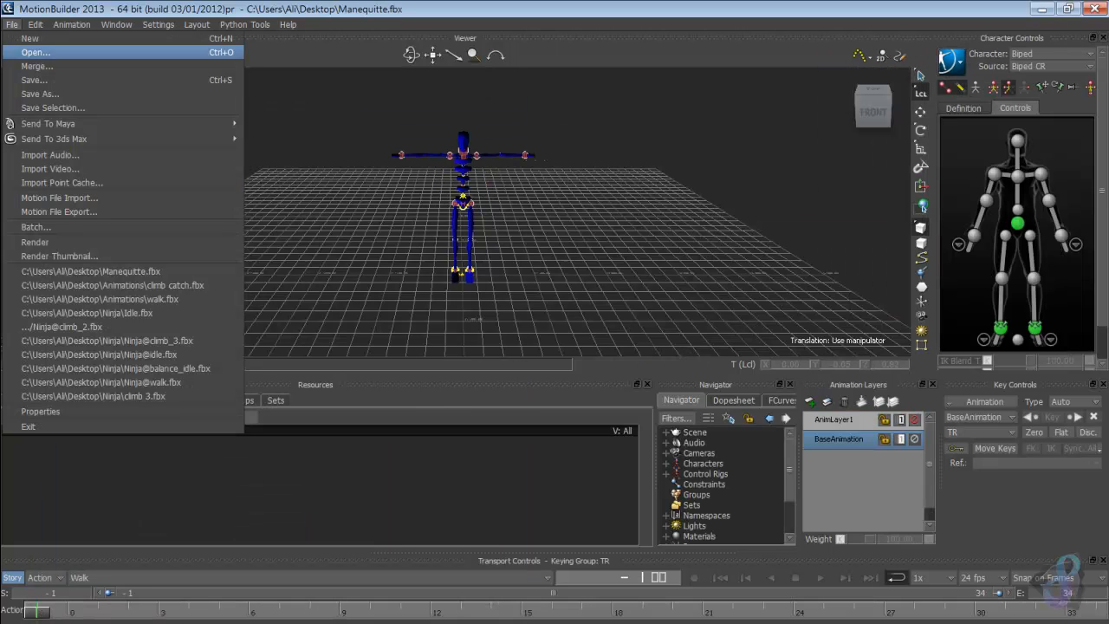
click(38, 67)
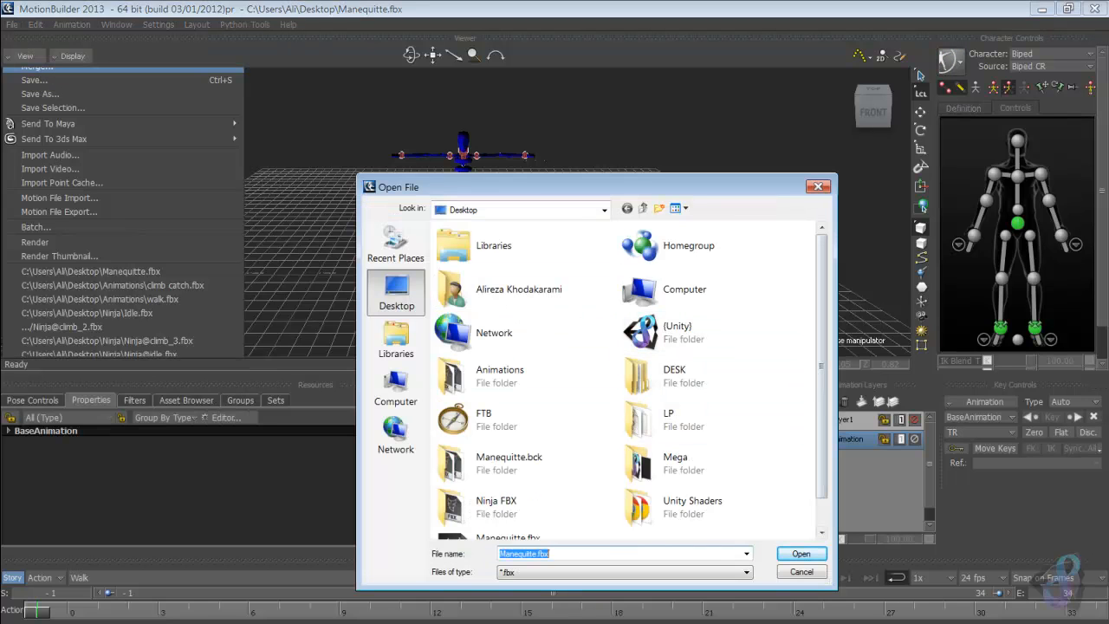
scroll(630, 381, down, 1)
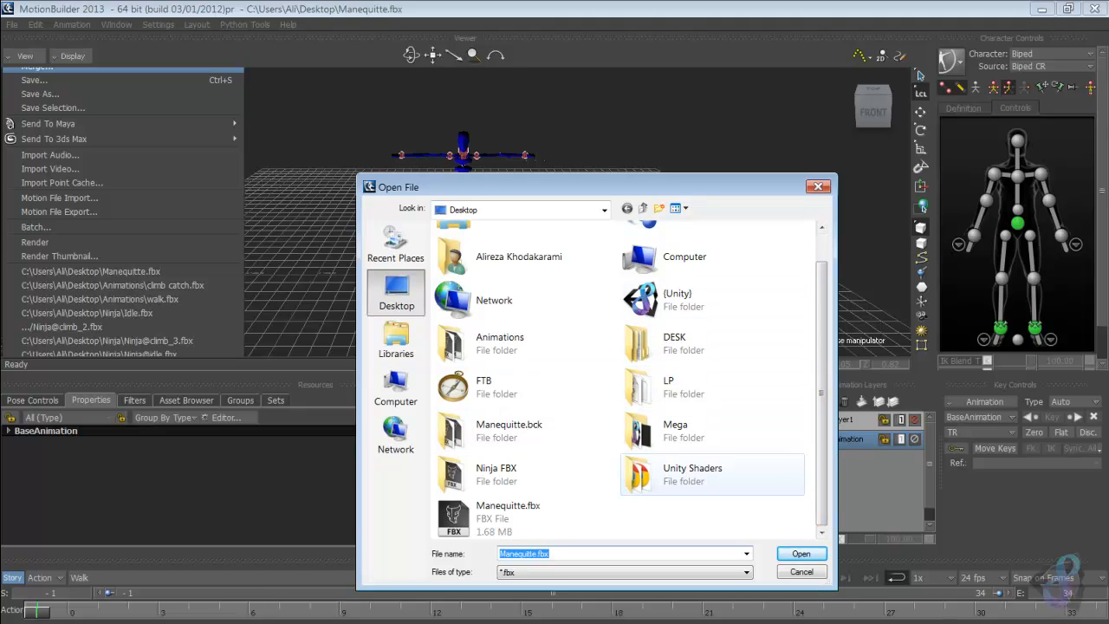
double_click(500, 343)
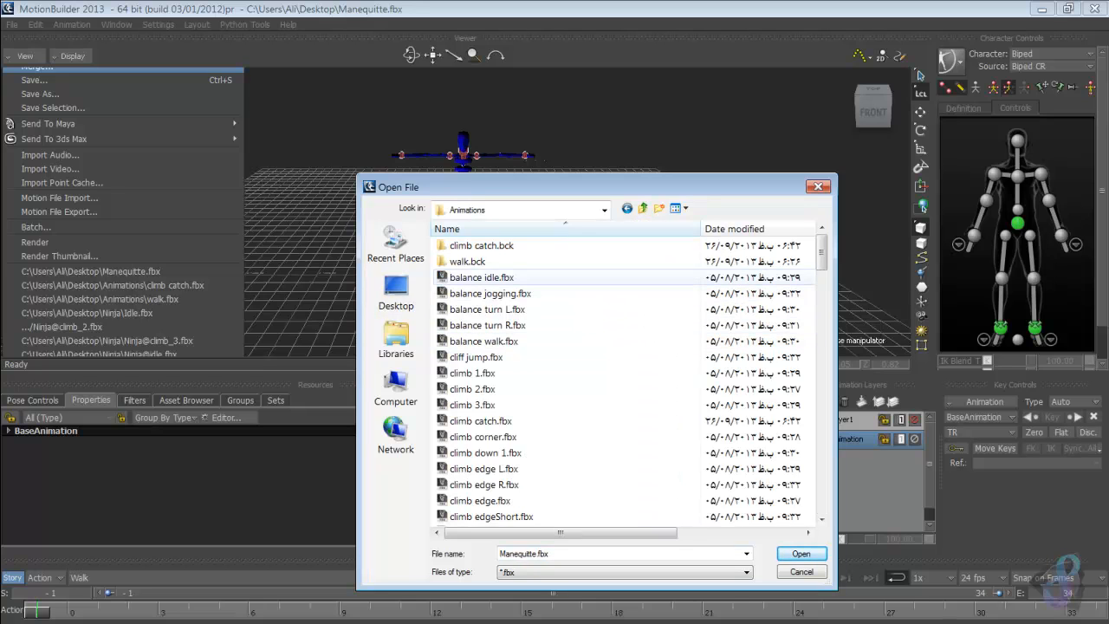
double_click(481, 420)
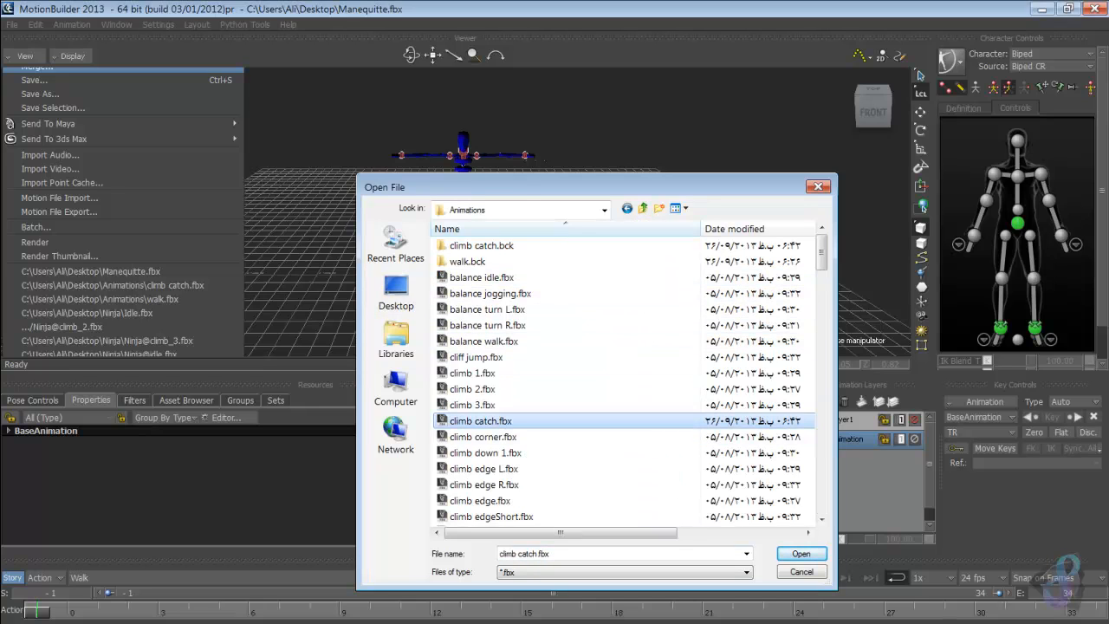
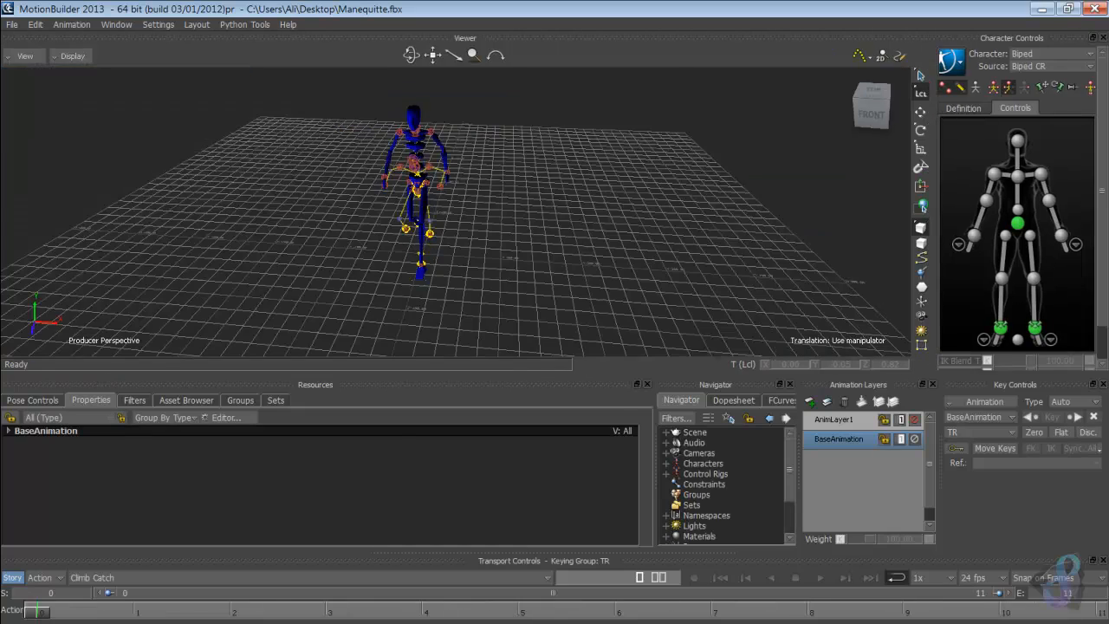
Step: Examine the mannequin and the merged skeleton from the front and side in the Climb Catch take, moving to frame 1
scroll(455, 212, up, 4)
ctrl+shift+drag(455, 212, 450, 169)
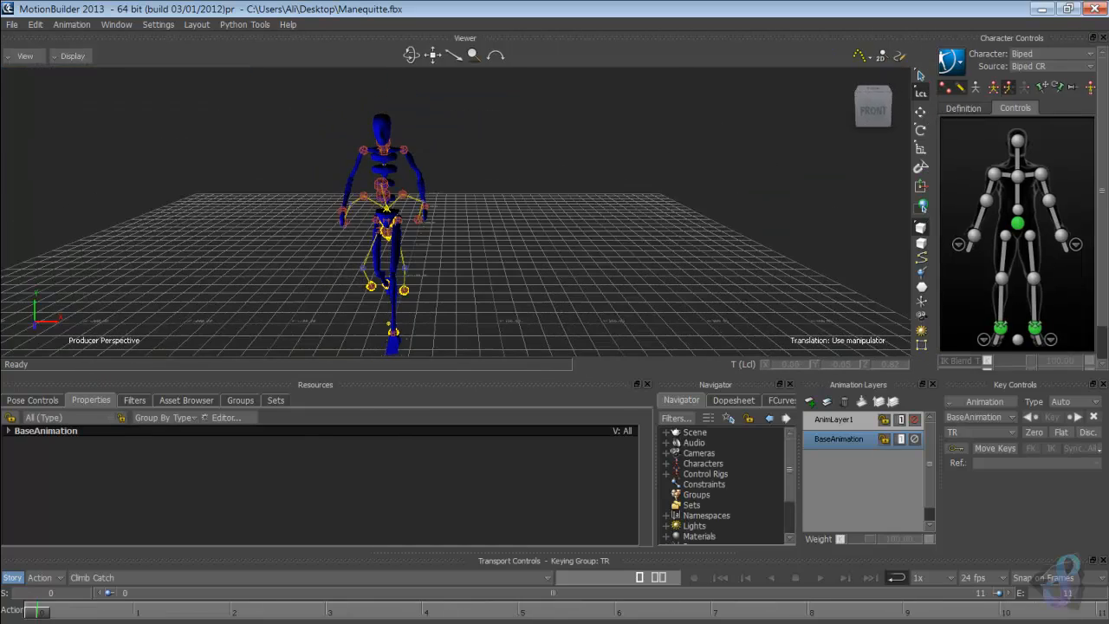
shift+drag(455, 212, 429, 216)
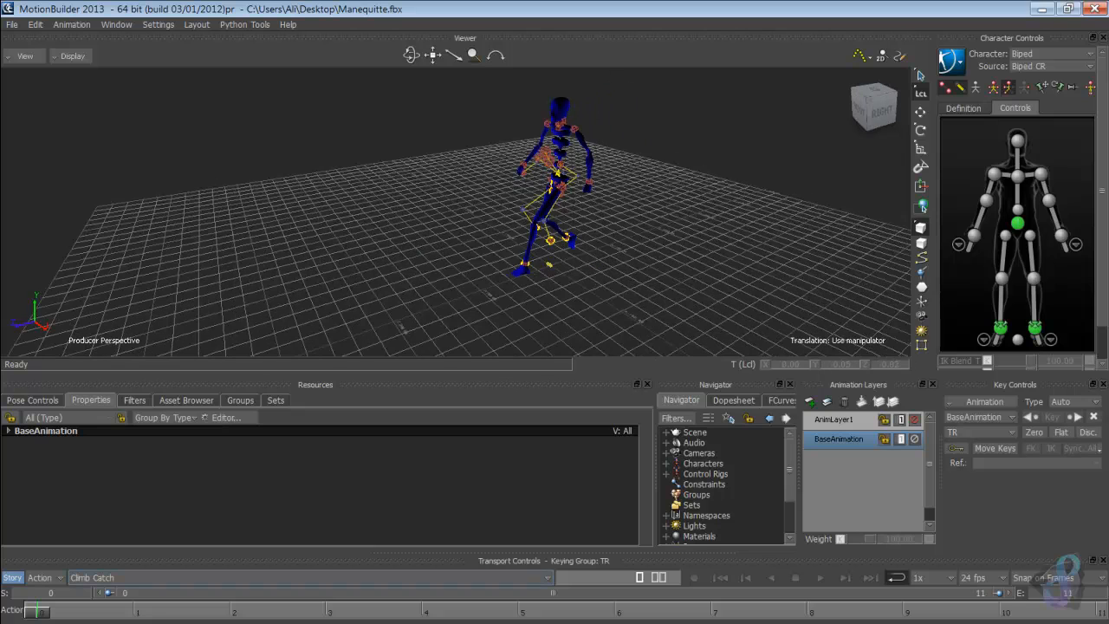
click(310, 577)
click(305, 478)
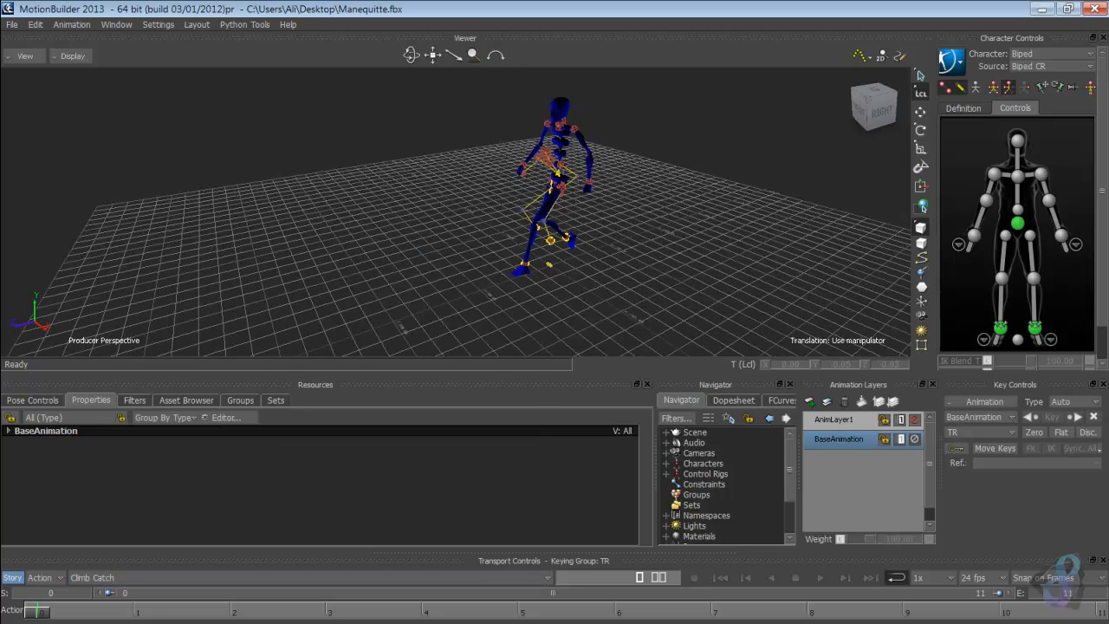
drag(37, 611, 134, 611)
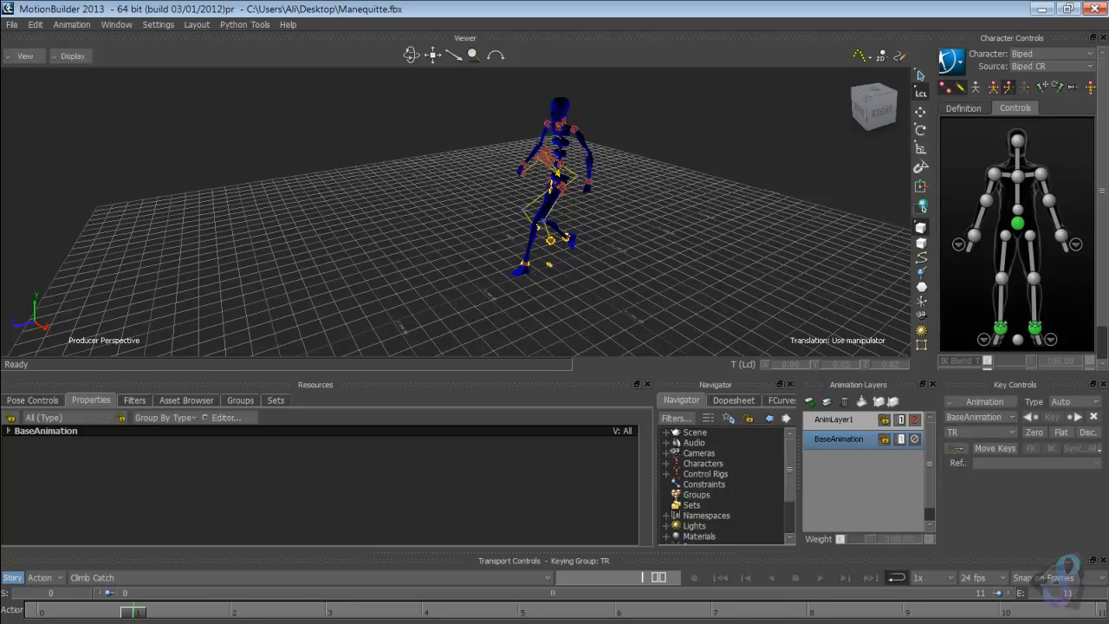
Step: Make Source the current character, return to frame 0 and set its input source to None
click(1048, 54)
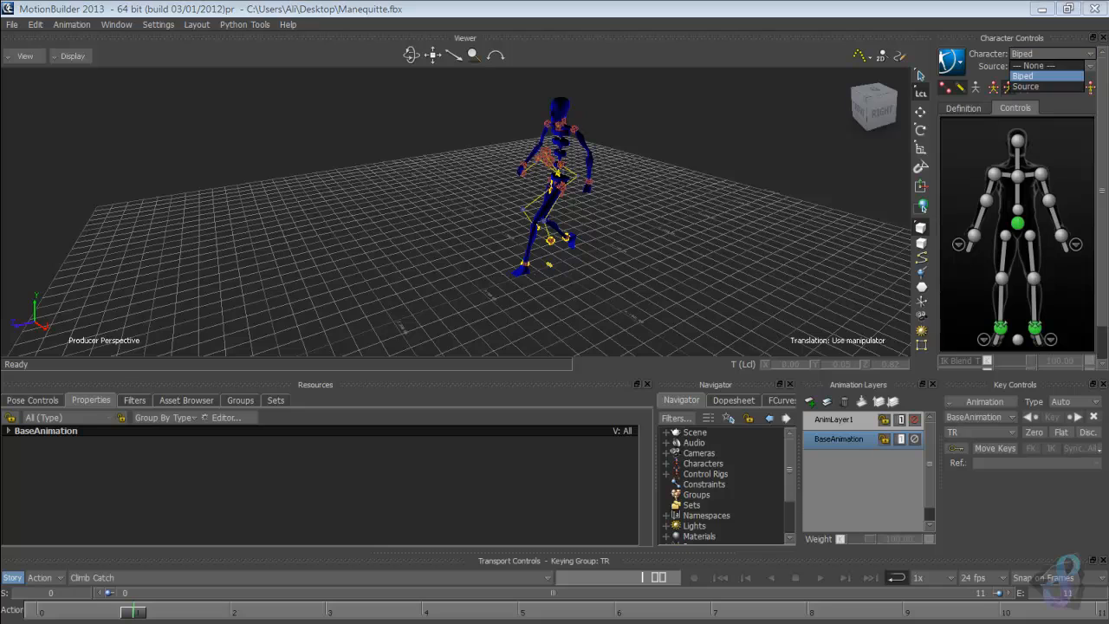
click(1025, 85)
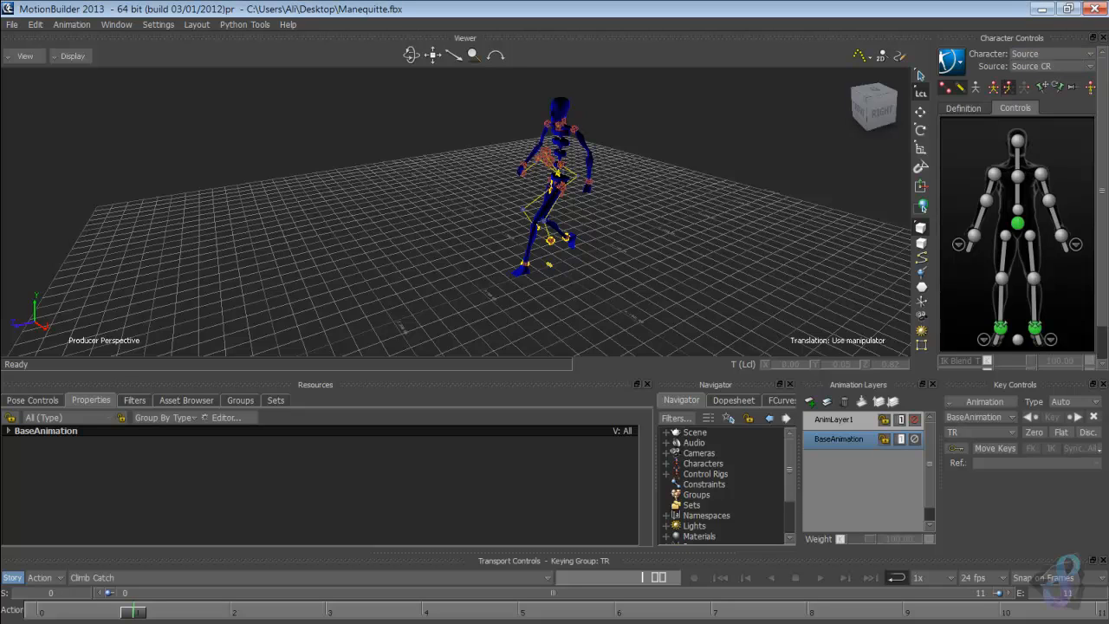
mouse_move(134, 611)
mouse_down()
mouse_move(710, 611)
mouse_move(37, 611)
mouse_up()
click(1048, 66)
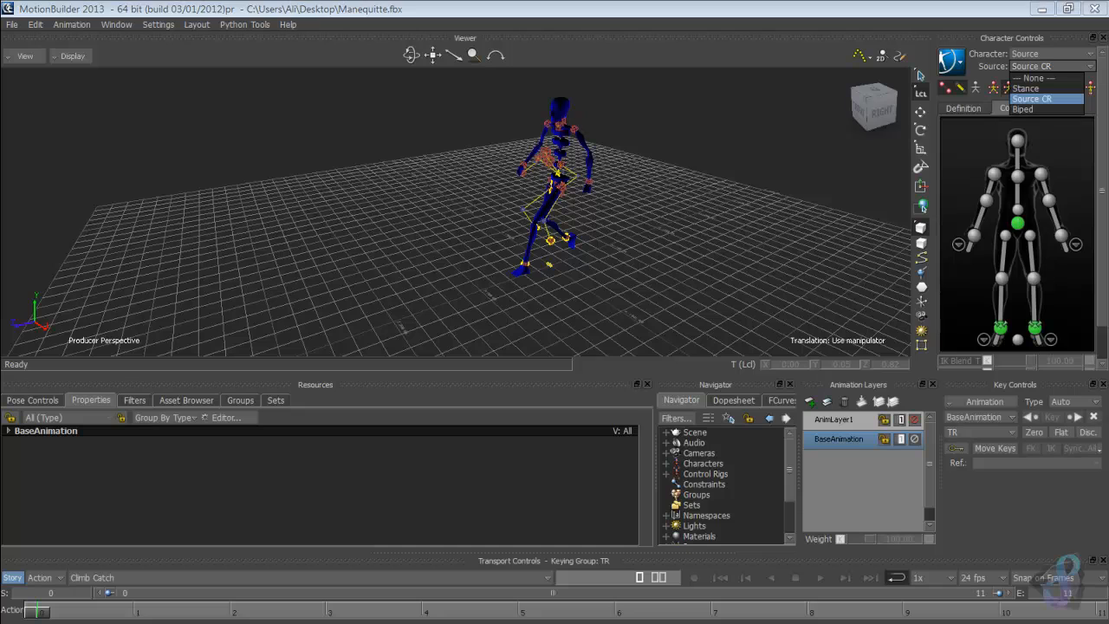
click(1040, 76)
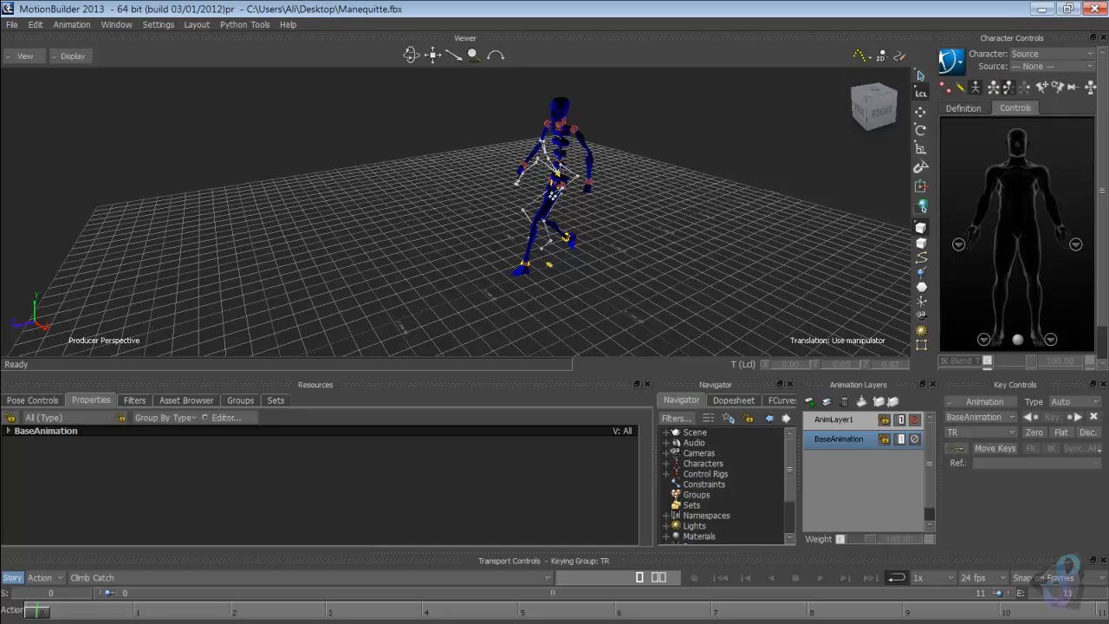
key(space)
Step: Delete the Source CR control rig from the scene
click(1052, 67)
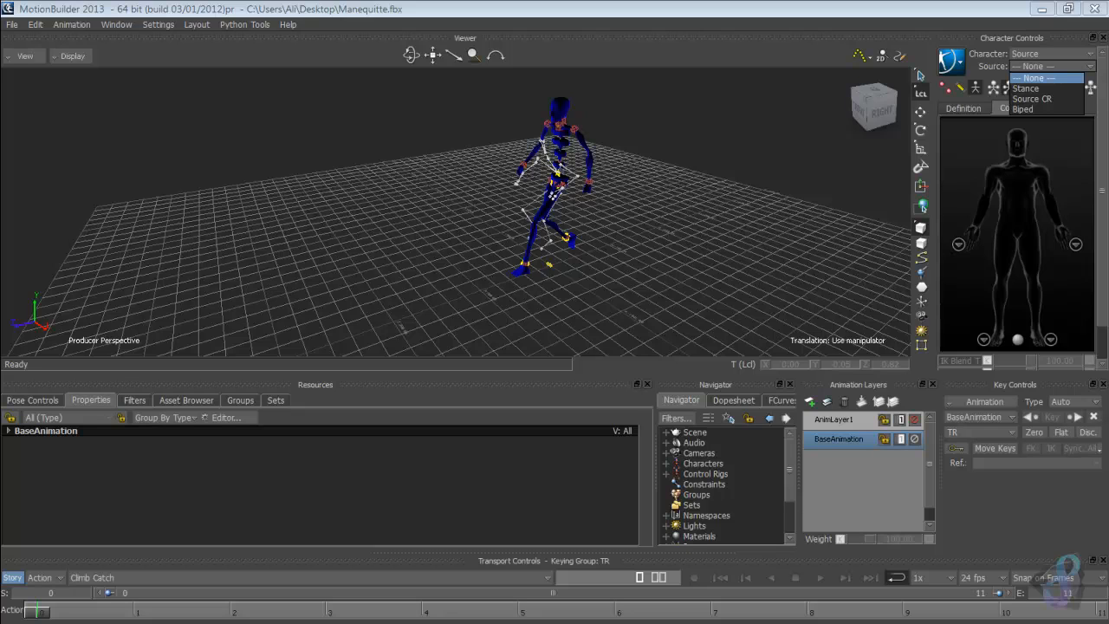
click(702, 463)
click(666, 474)
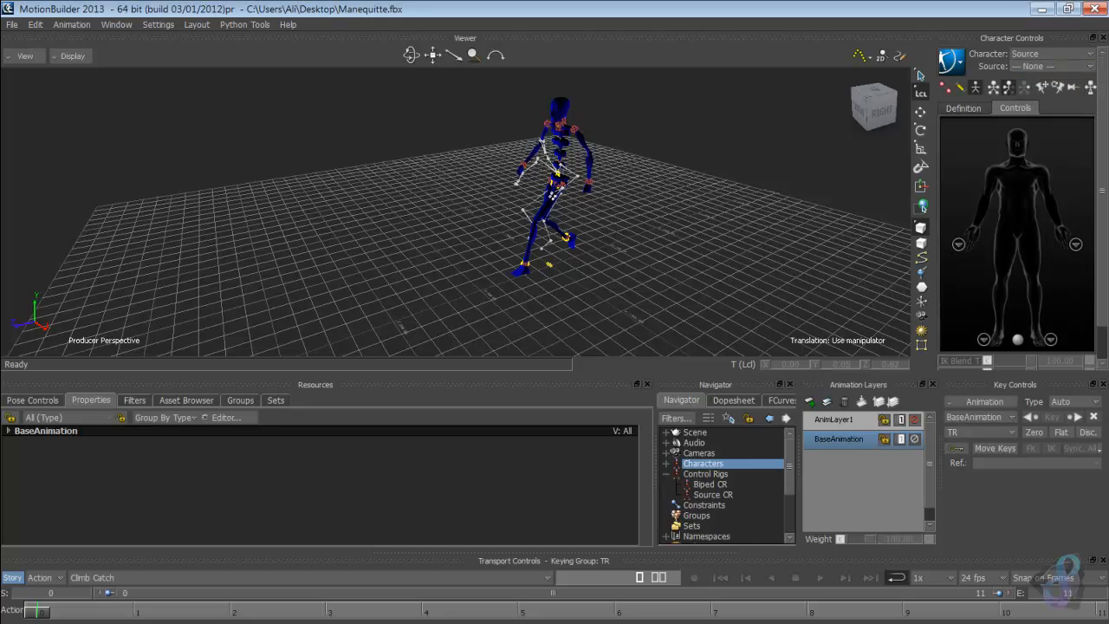
right_click(712, 494)
click(736, 404)
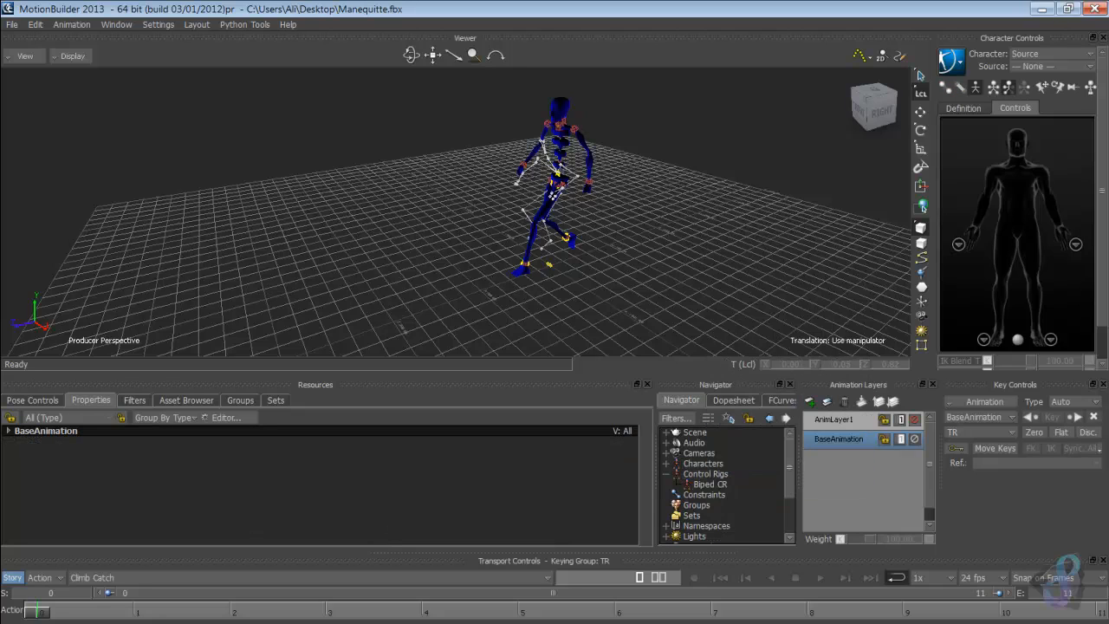
click(666, 474)
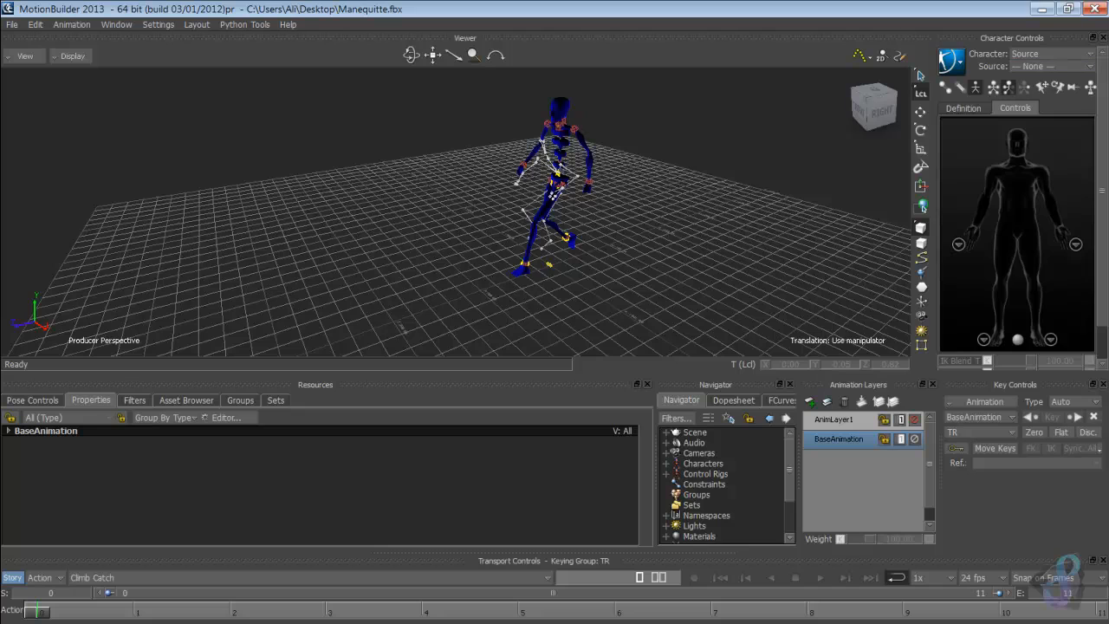
Step: Bake the Source character's animation to a new FK/IK control rig and play the take to check it
click(950, 62)
mouse_move(966, 126)
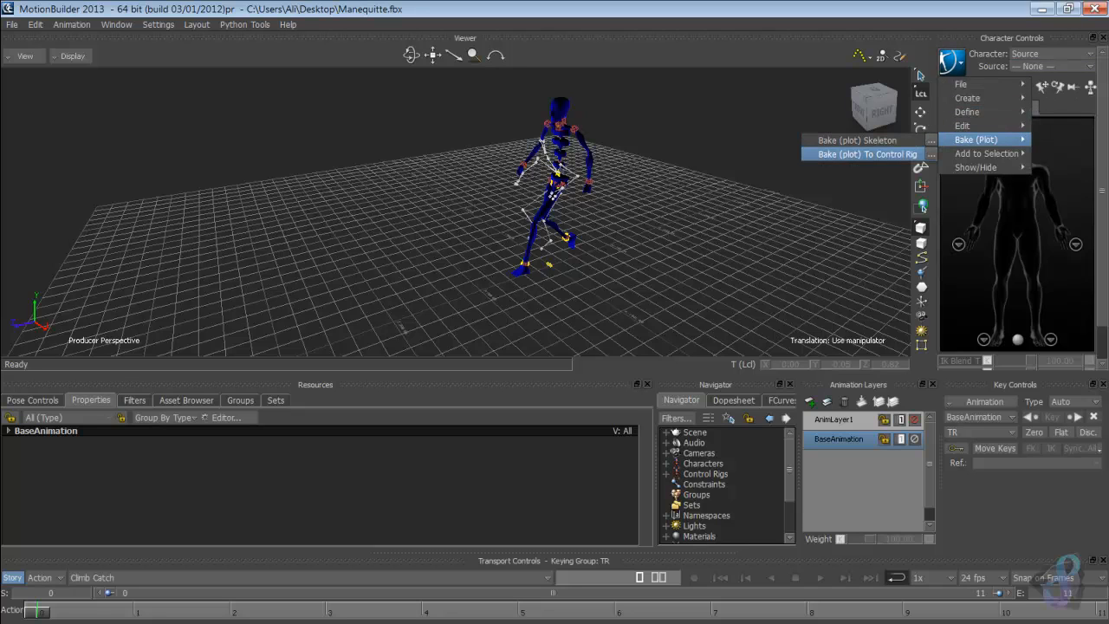
click(867, 153)
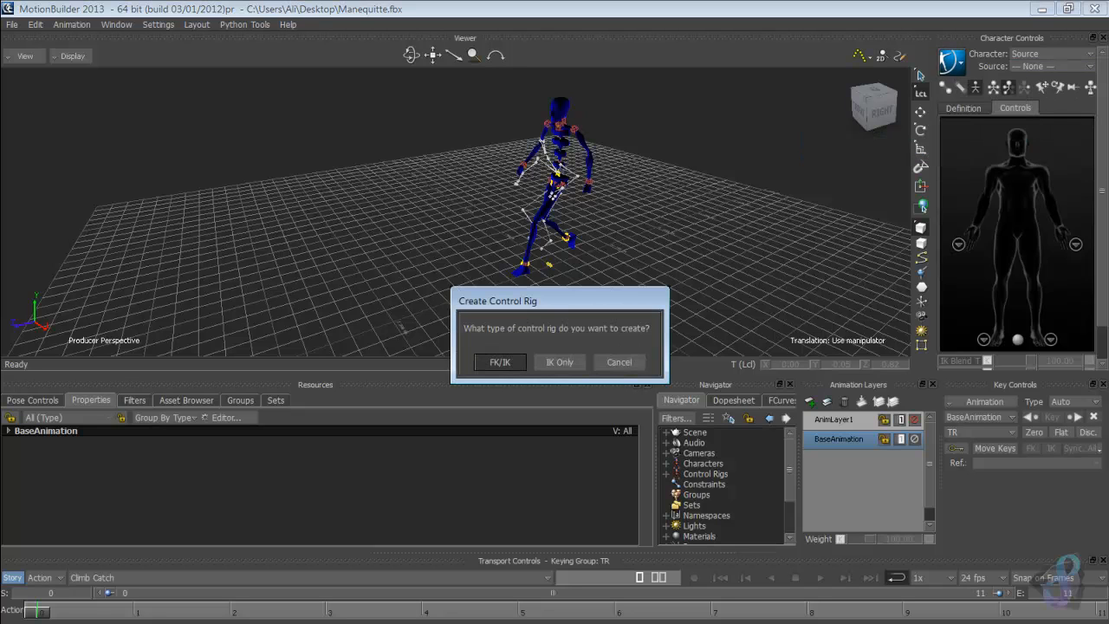
key(Return)
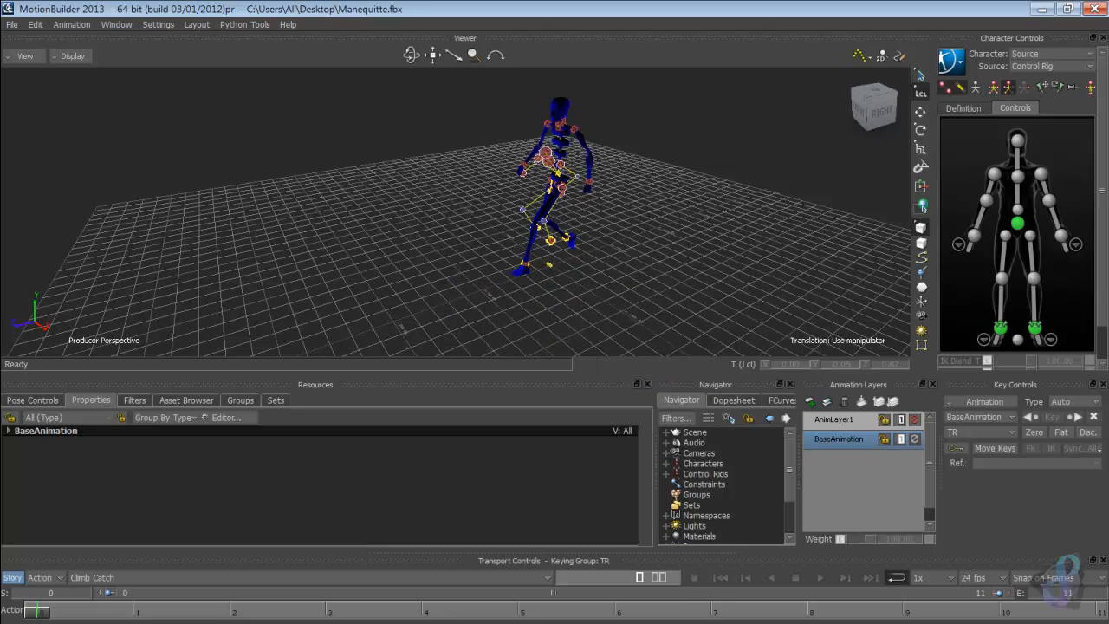
key(space)
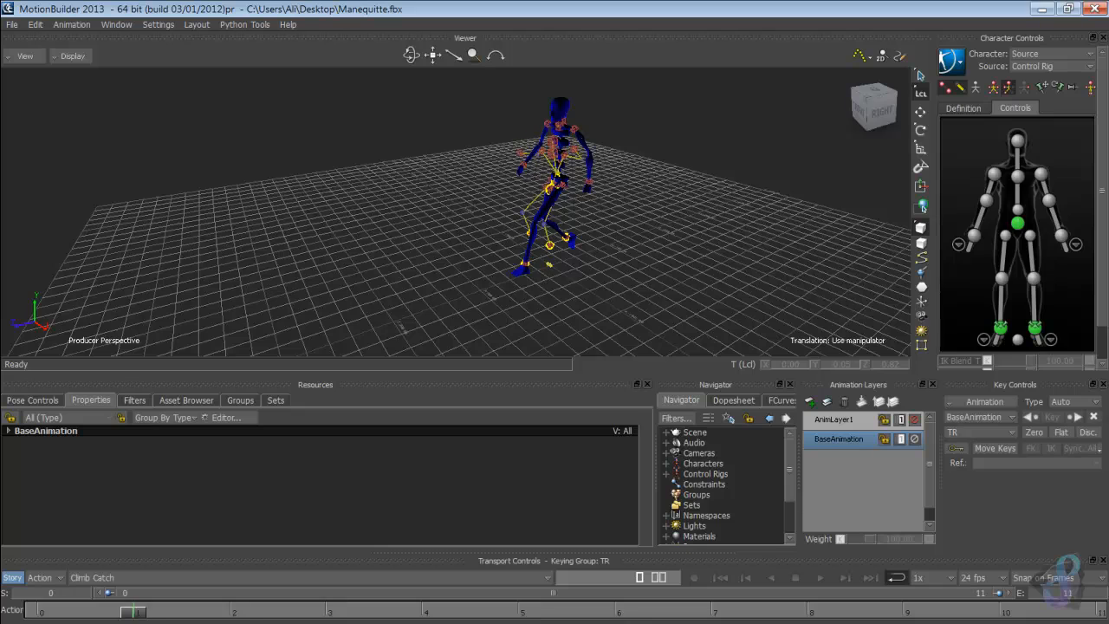
key(space)
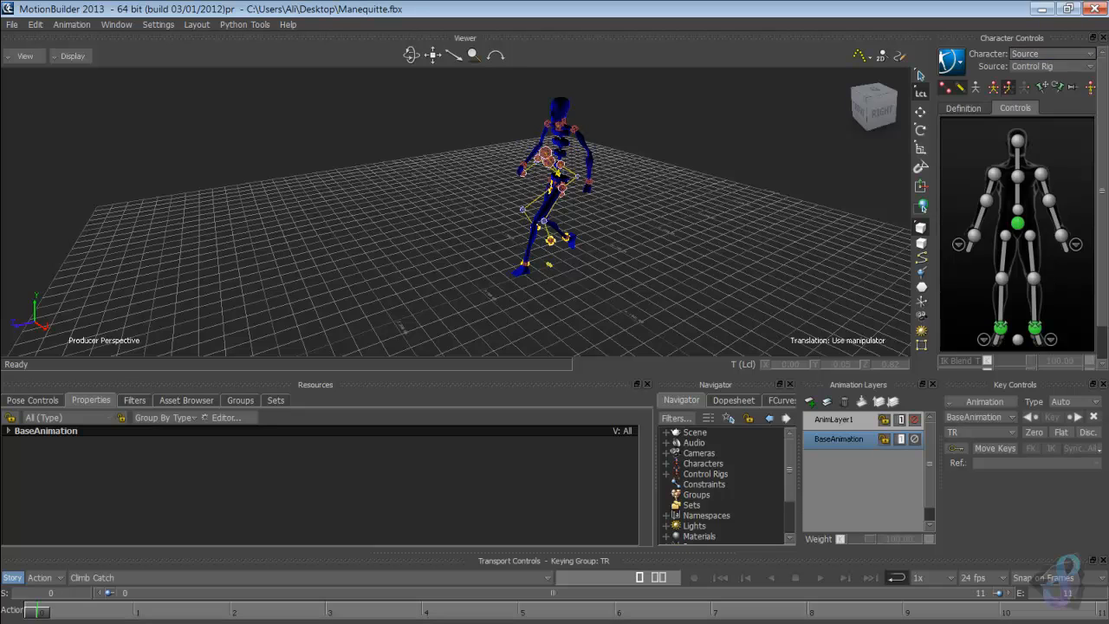
Step: Set the Biped character's input source to Source and check the retargeted motion from the front
click(1052, 54)
click(1046, 77)
click(1049, 66)
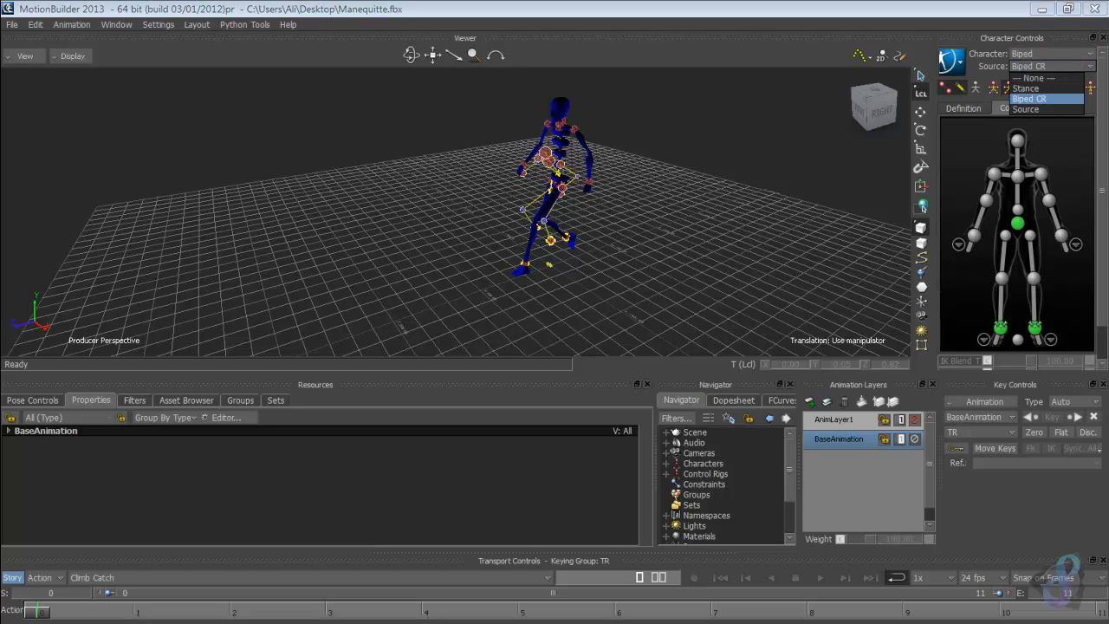
click(1026, 109)
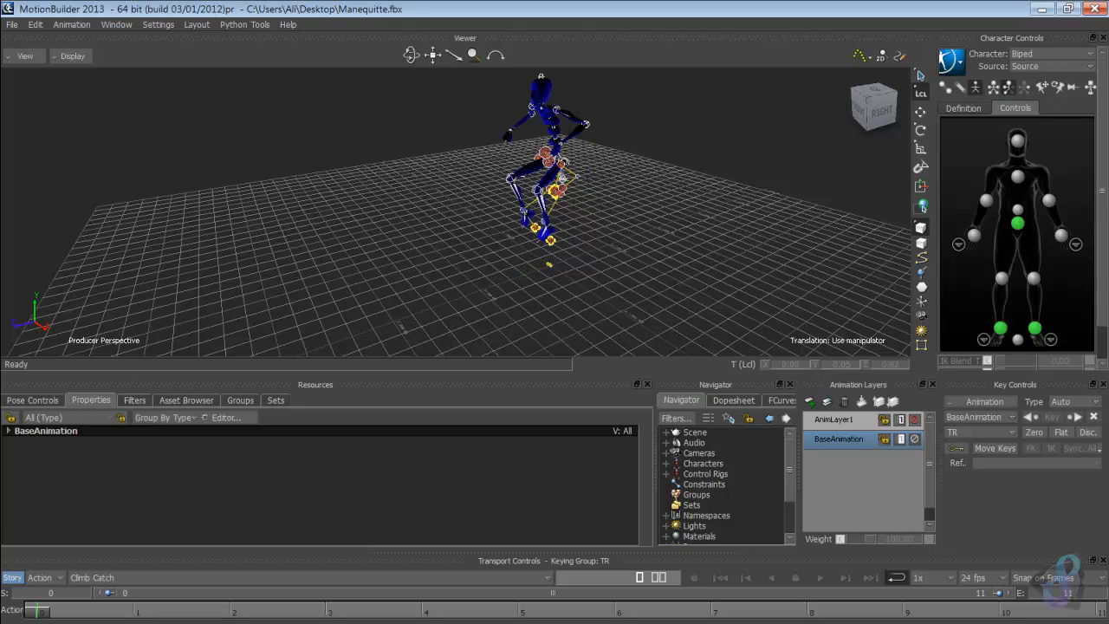
mouse_move(38, 611)
mouse_down()
mouse_move(1094, 612)
mouse_move(37, 611)
mouse_up()
ctrl+shift+drag(433, 234, 554, 195)
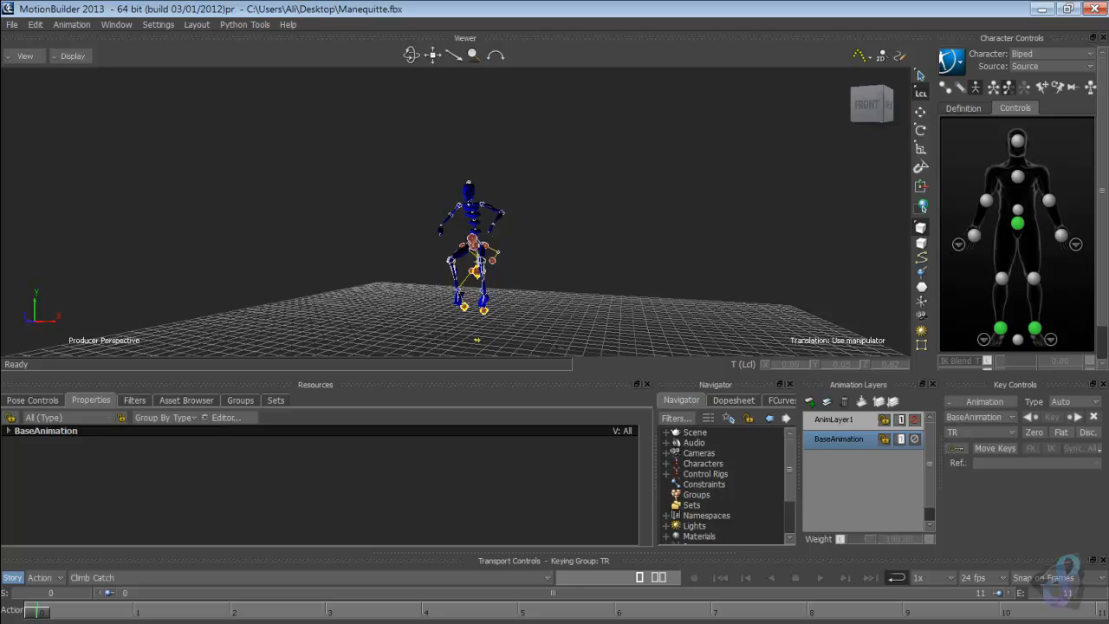
mouse_move(37, 611)
mouse_down()
mouse_move(998, 612)
mouse_move(37, 611)
mouse_up()
Step: Bake the retargeted climb catch motion to the Biped character's control rig
click(951, 62)
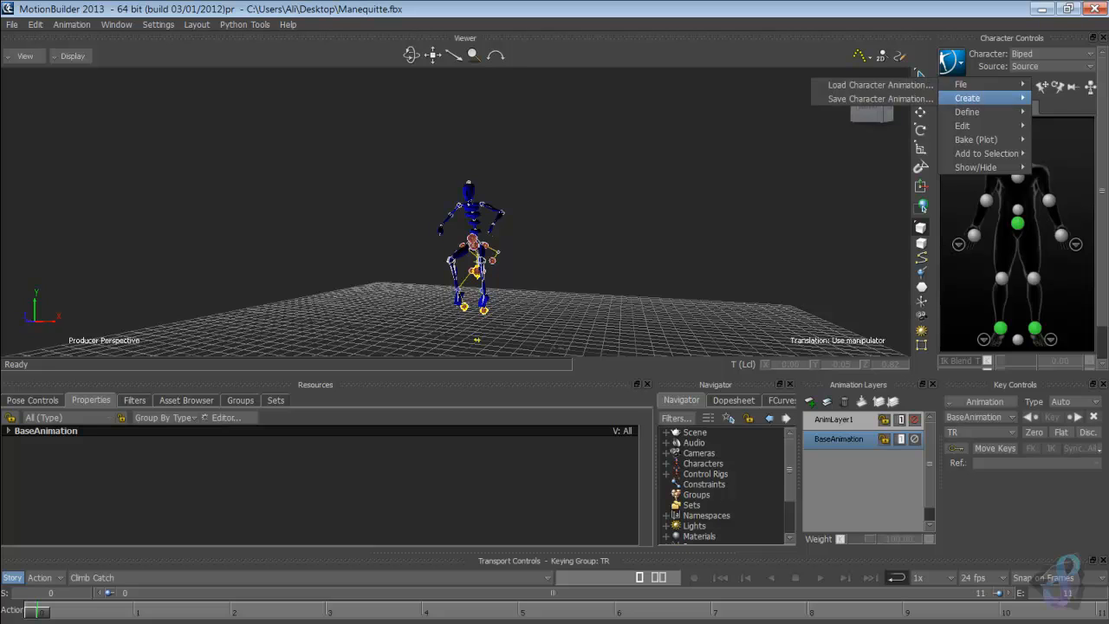
mouse_move(975, 139)
click(866, 153)
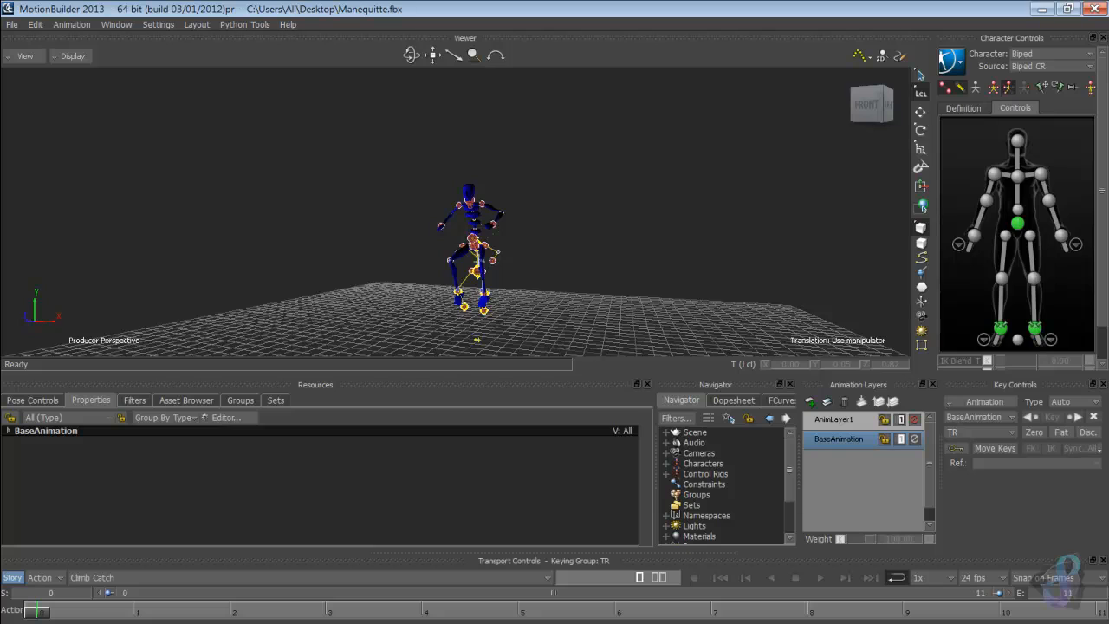
Step: Delete the Source skeleton with all its branches, together with the Source character and its constraint
click(666, 432)
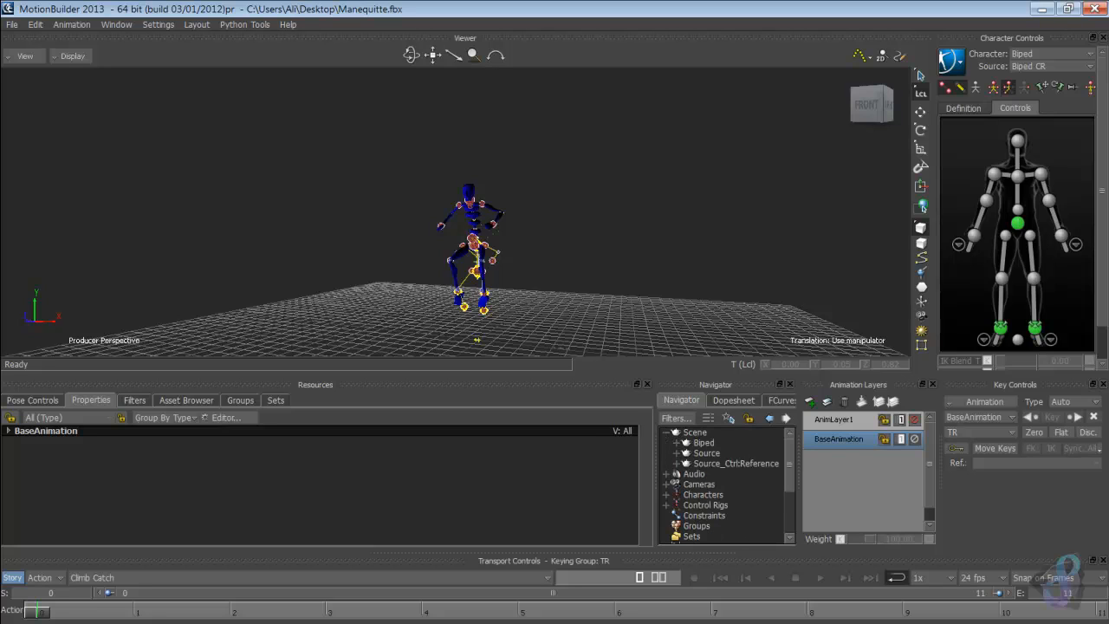
click(707, 453)
shift+click(732, 464)
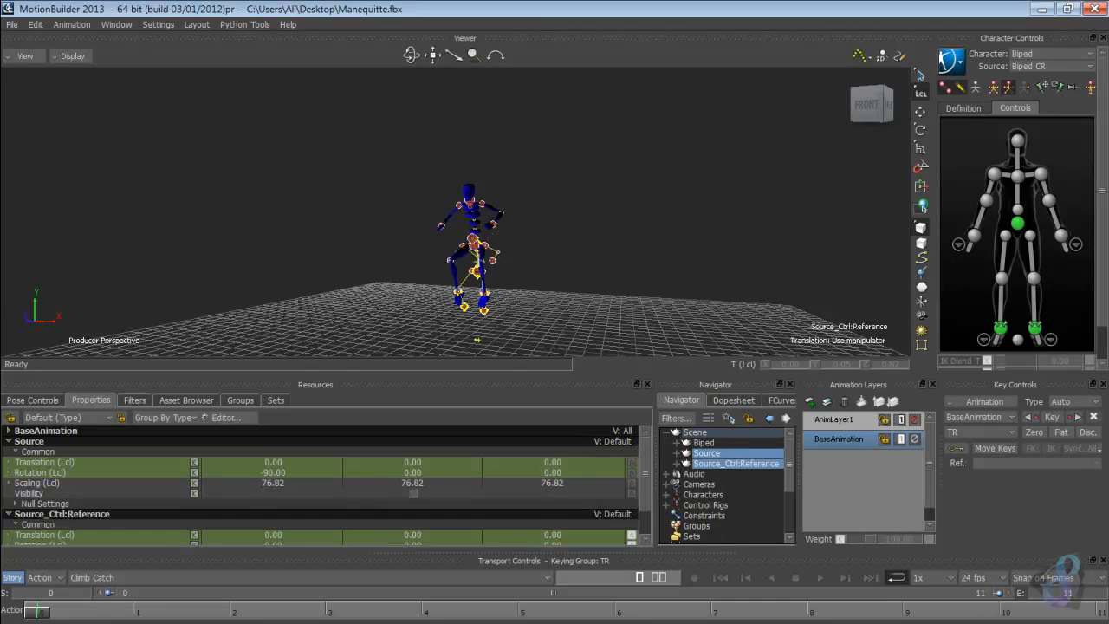
right_click(732, 464)
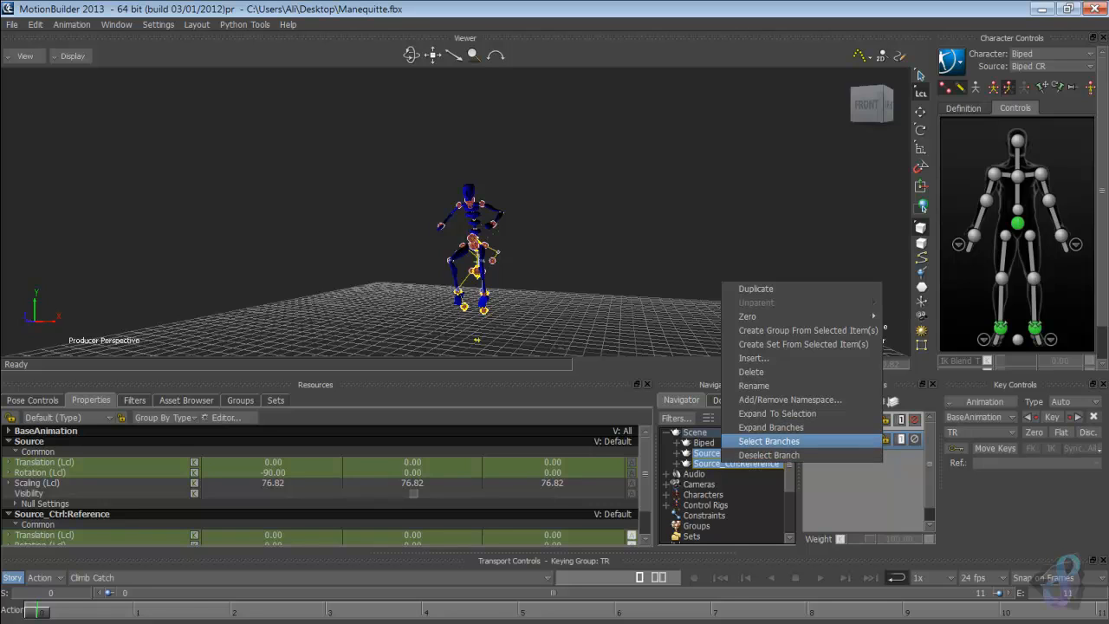
click(768, 441)
right_click(734, 460)
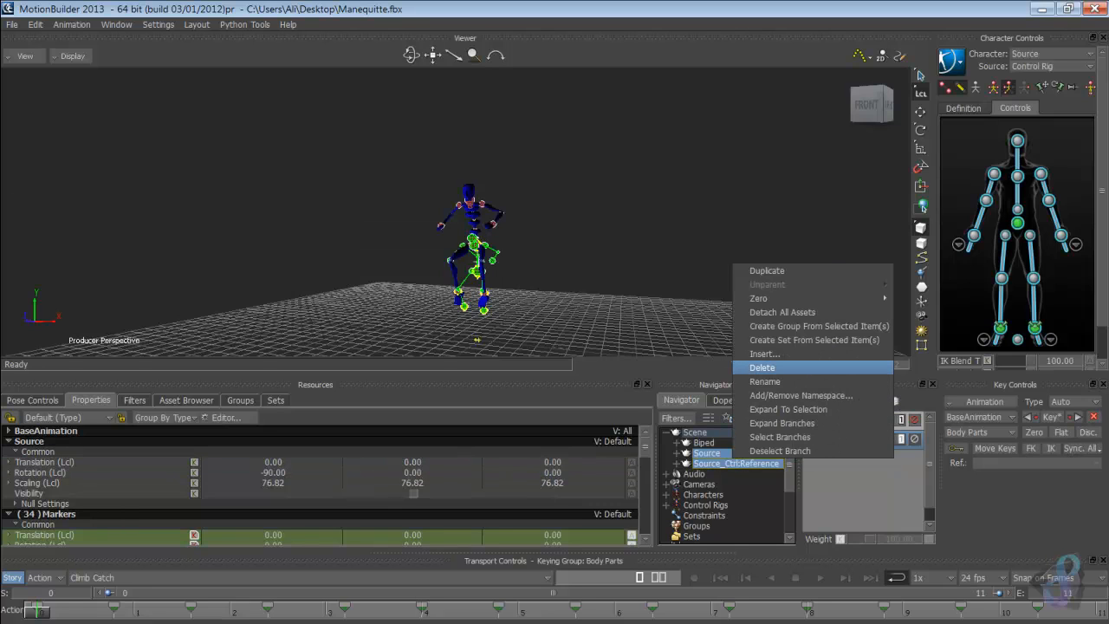
click(762, 368)
click(515, 361)
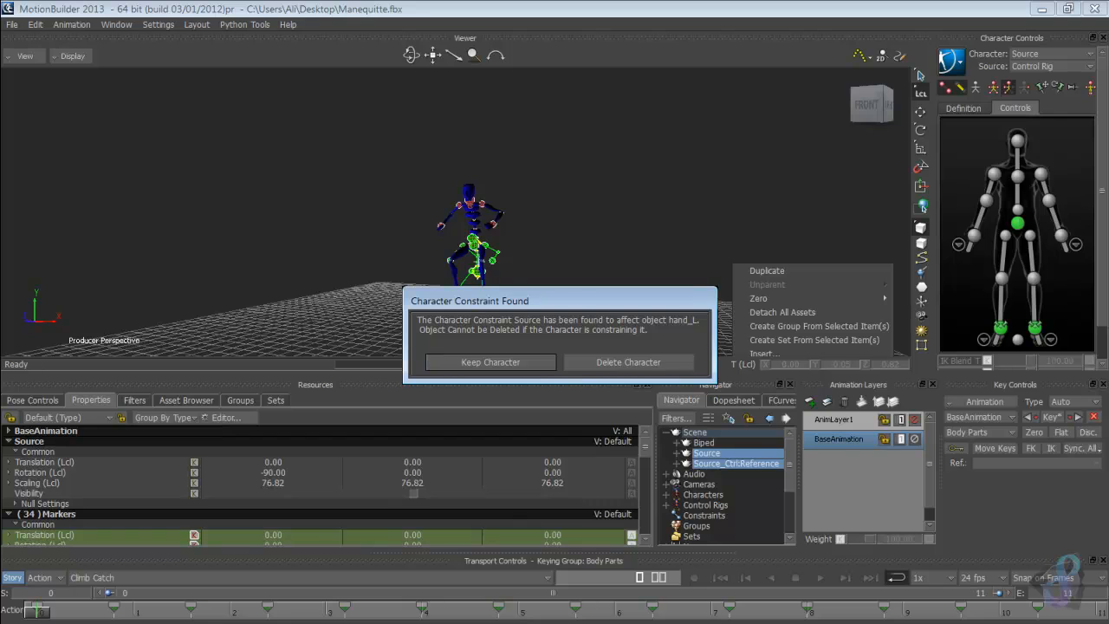
click(628, 362)
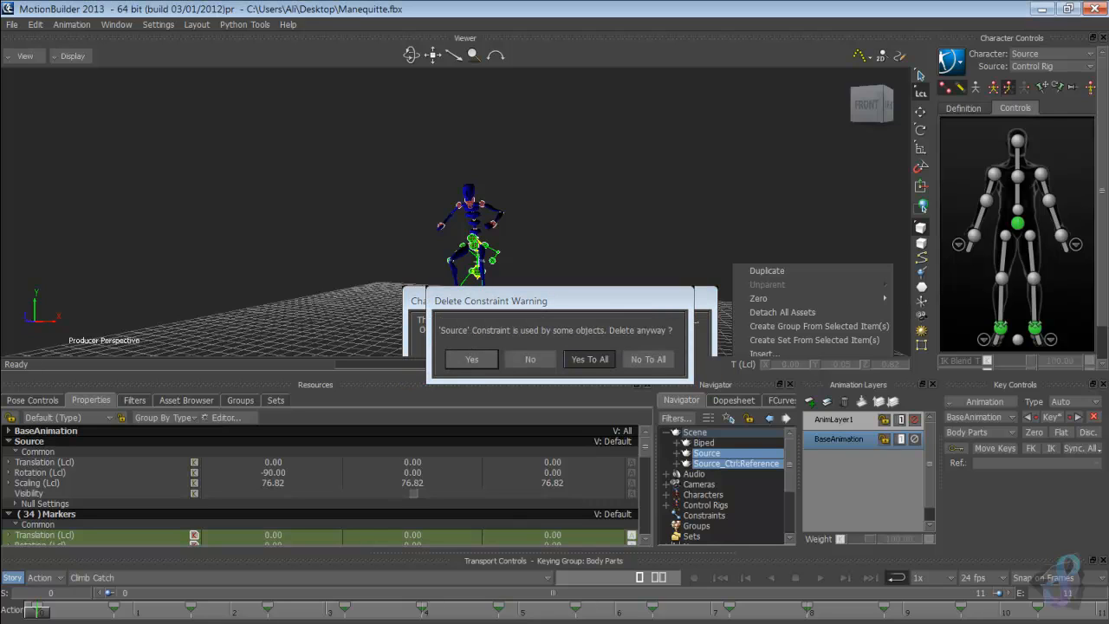
click(589, 359)
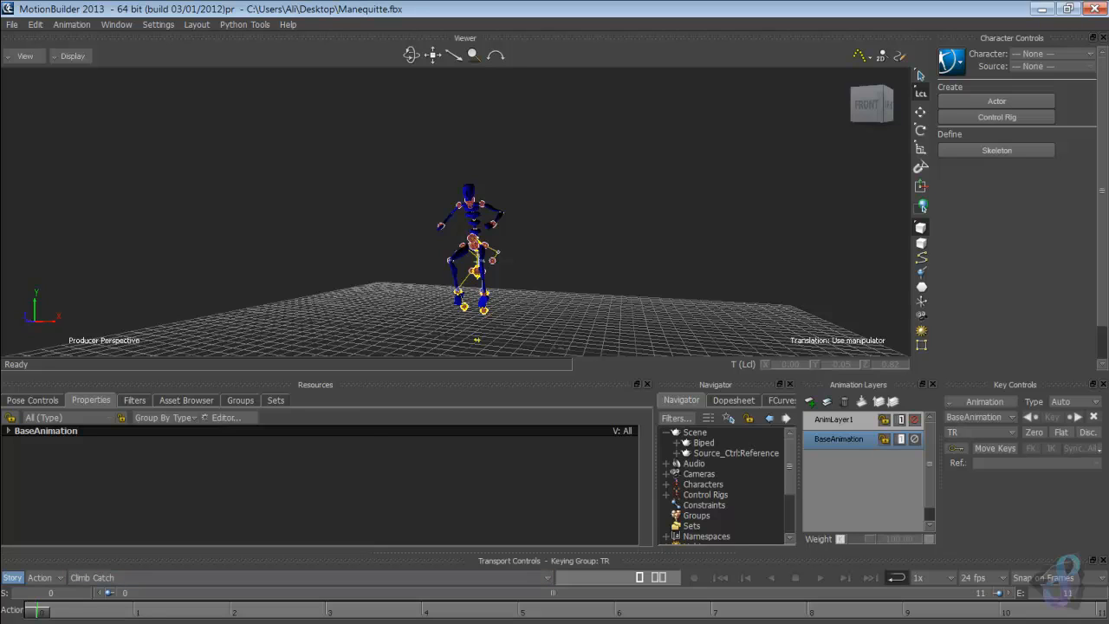
mouse_move(37, 611)
mouse_down()
mouse_move(807, 612)
mouse_move(38, 612)
mouse_up()
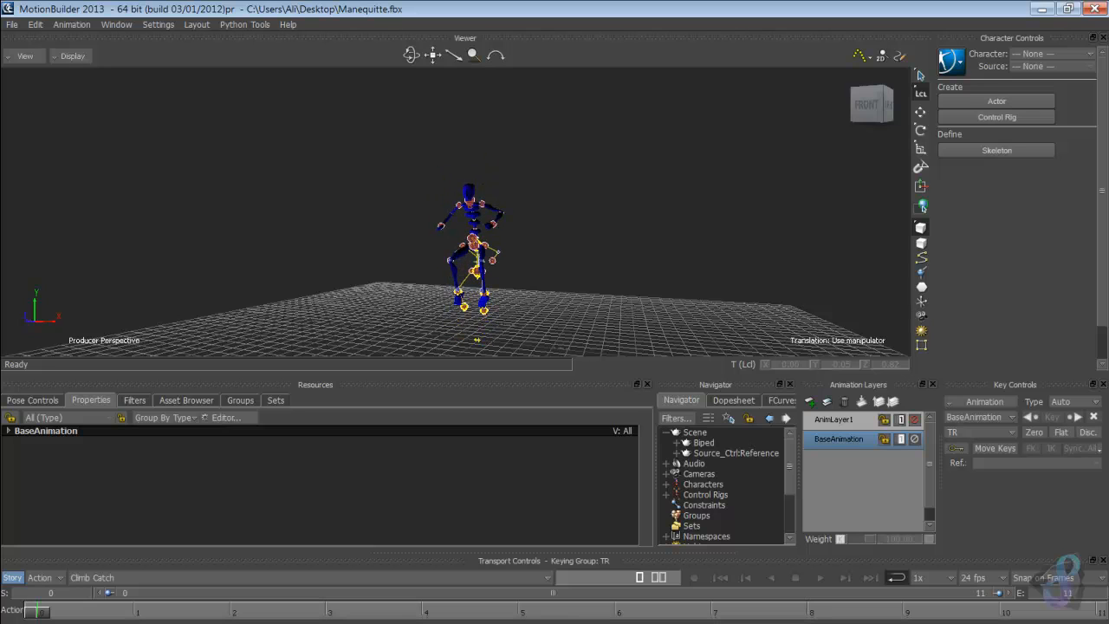
Step: Delete the remaining Source_Ctrl:Reference marker hierarchy with all its branches
right_click(732, 453)
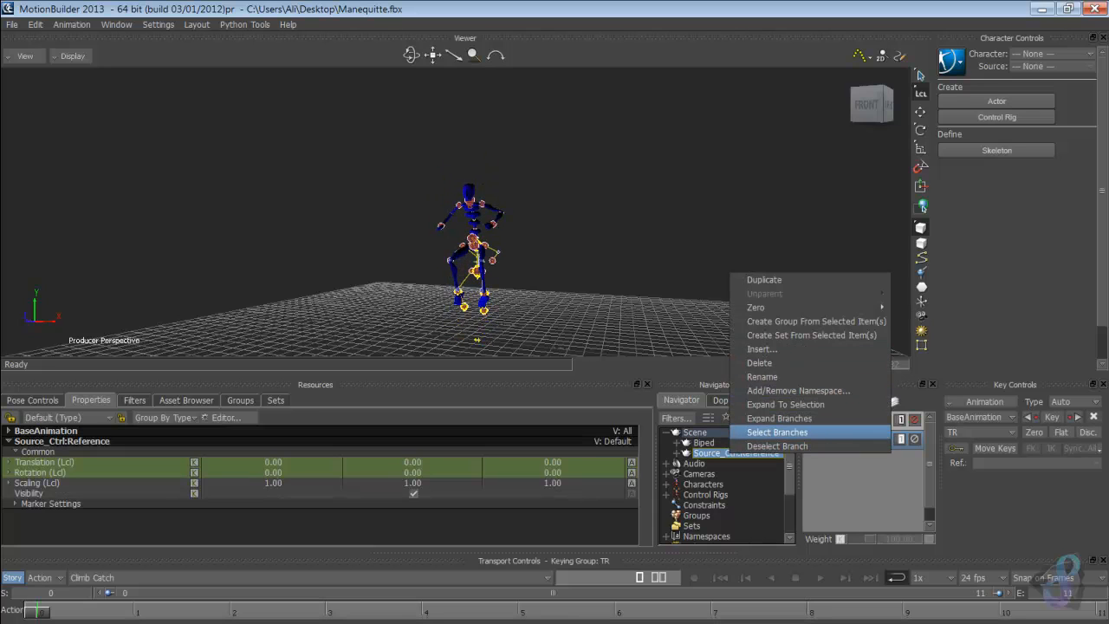
click(777, 431)
right_click(732, 453)
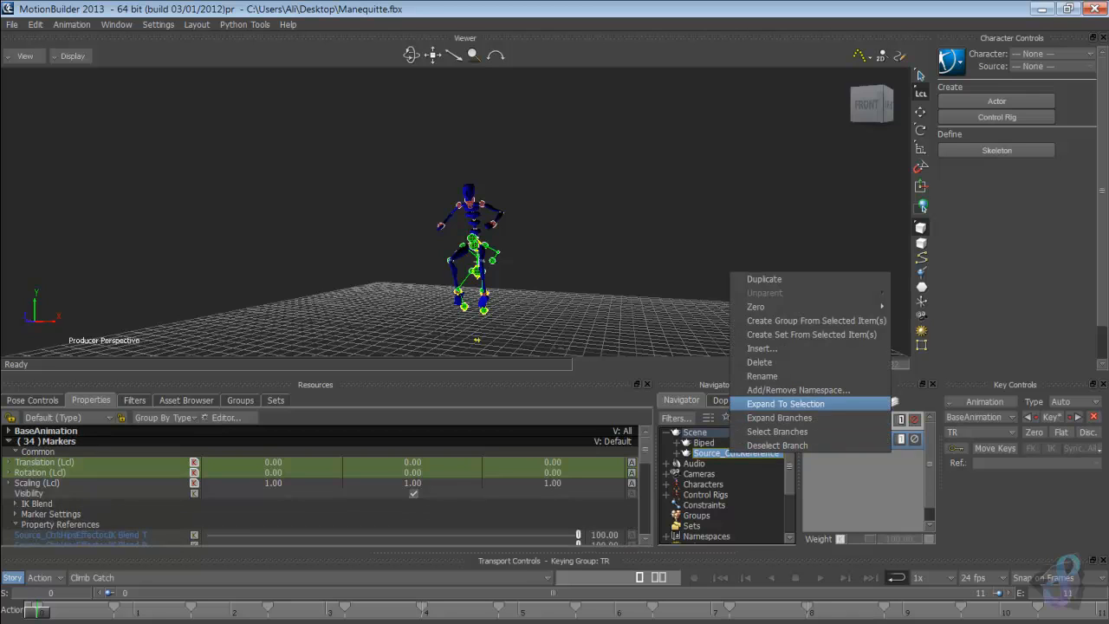
click(780, 360)
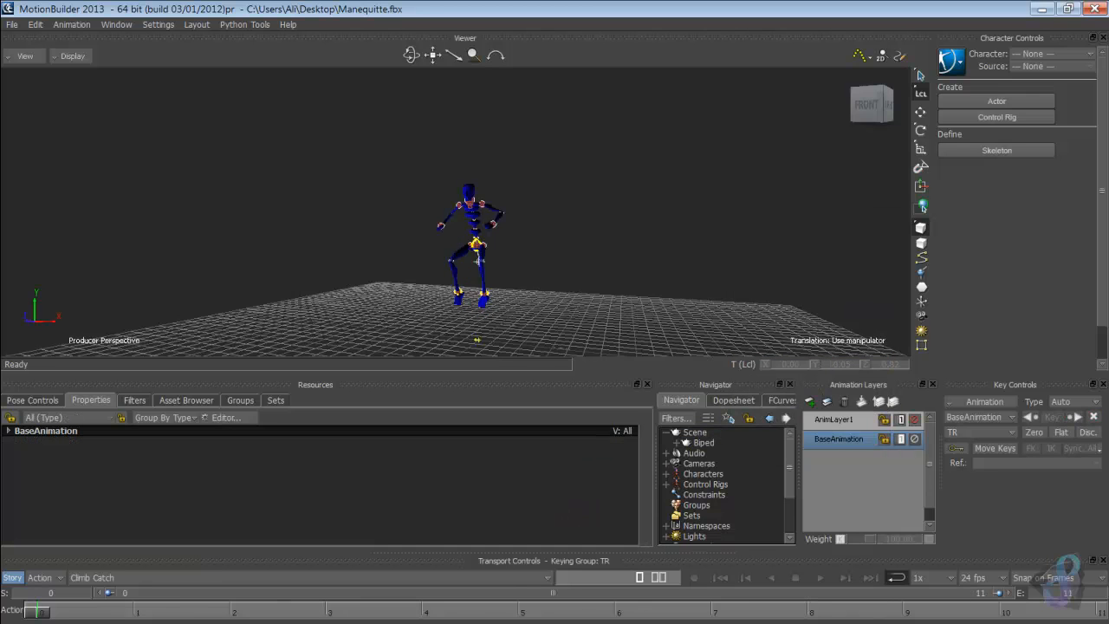
Step: Examine the Biped from the side at the Bip001 Pelvis bone, including its hierarchy and the available element templates
ctrl+shift+drag(477, 217, 294, 217)
ctrl+shift+drag(496, 278, 561, 275)
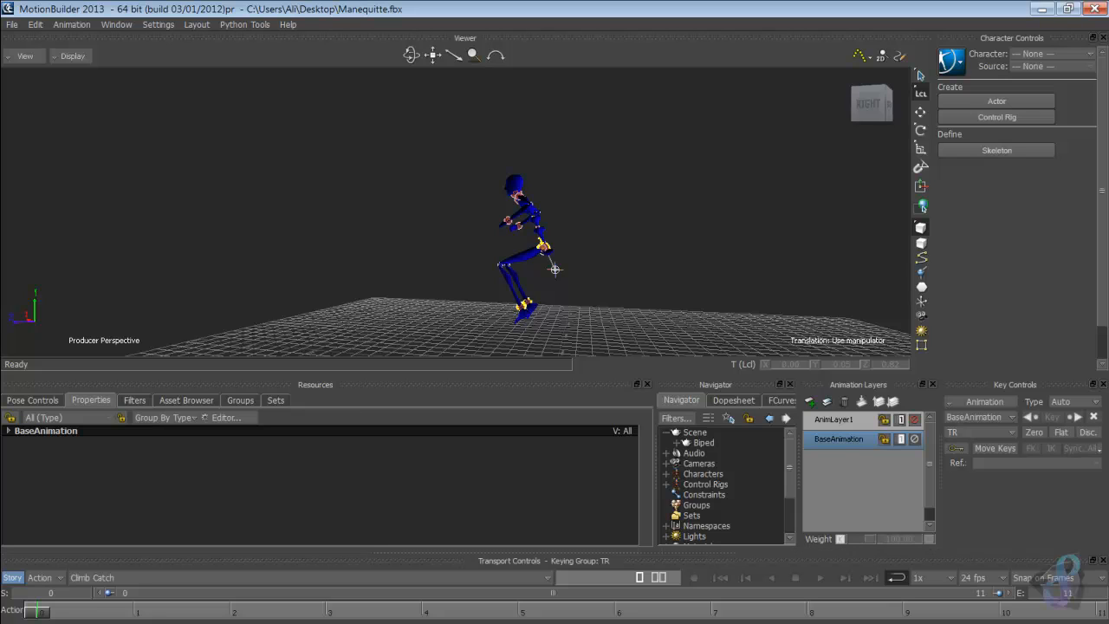
click(554, 269)
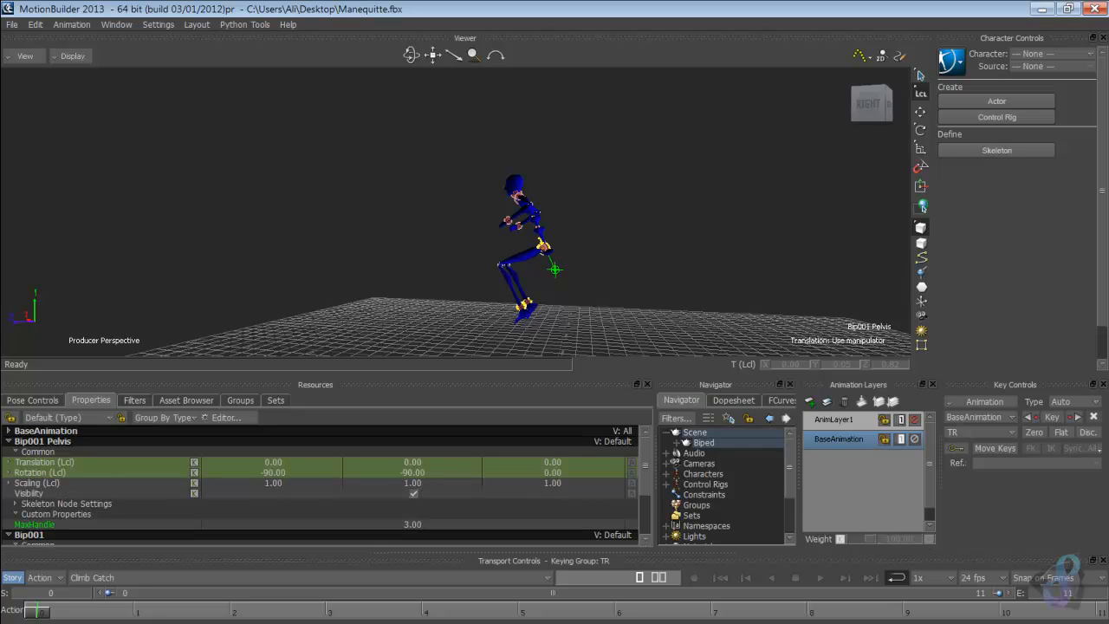
click(677, 442)
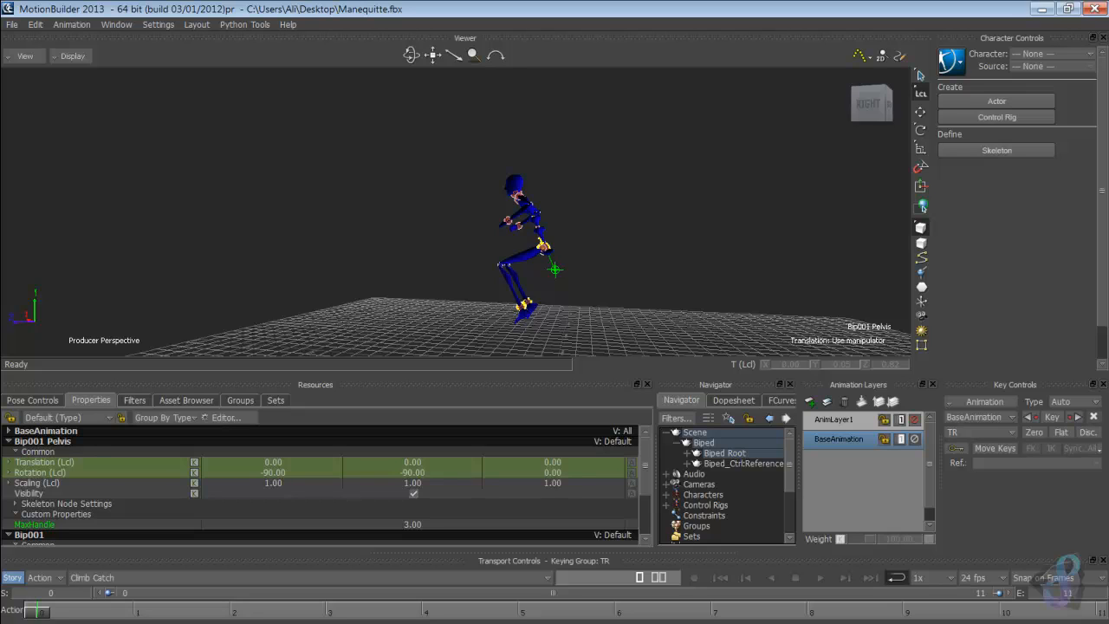
click(704, 443)
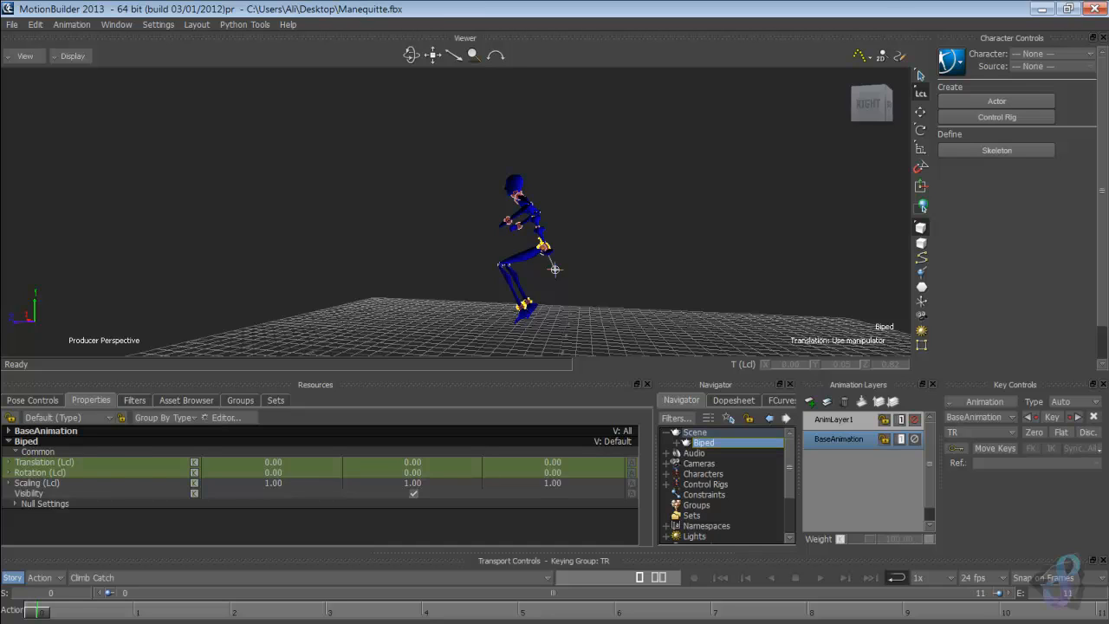
click(186, 400)
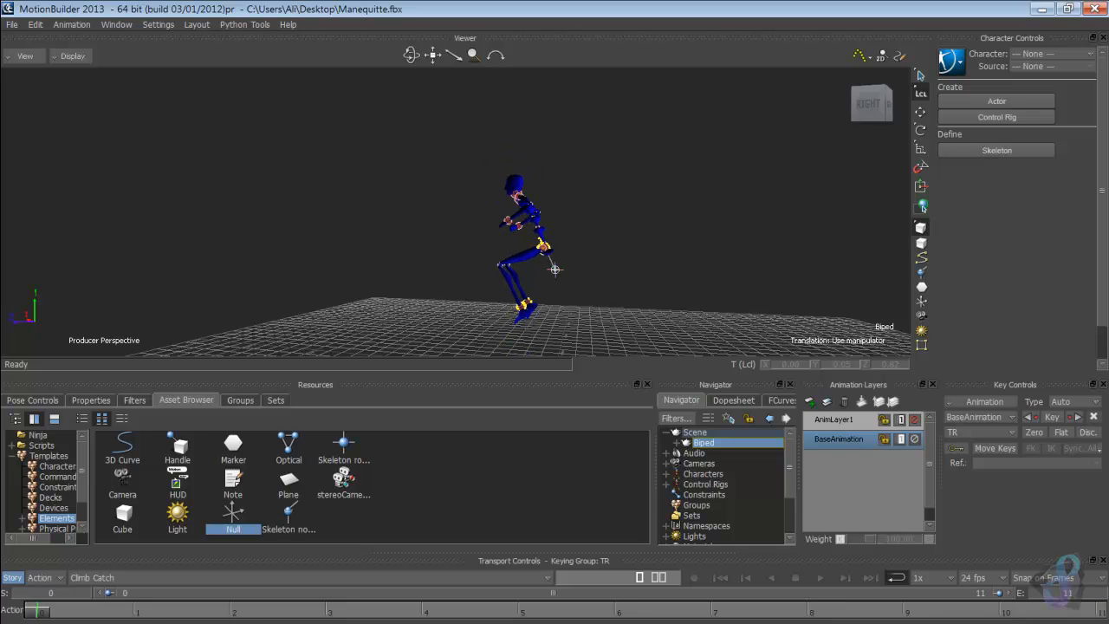
ctrl+shift+drag(556, 270, 671, 172)
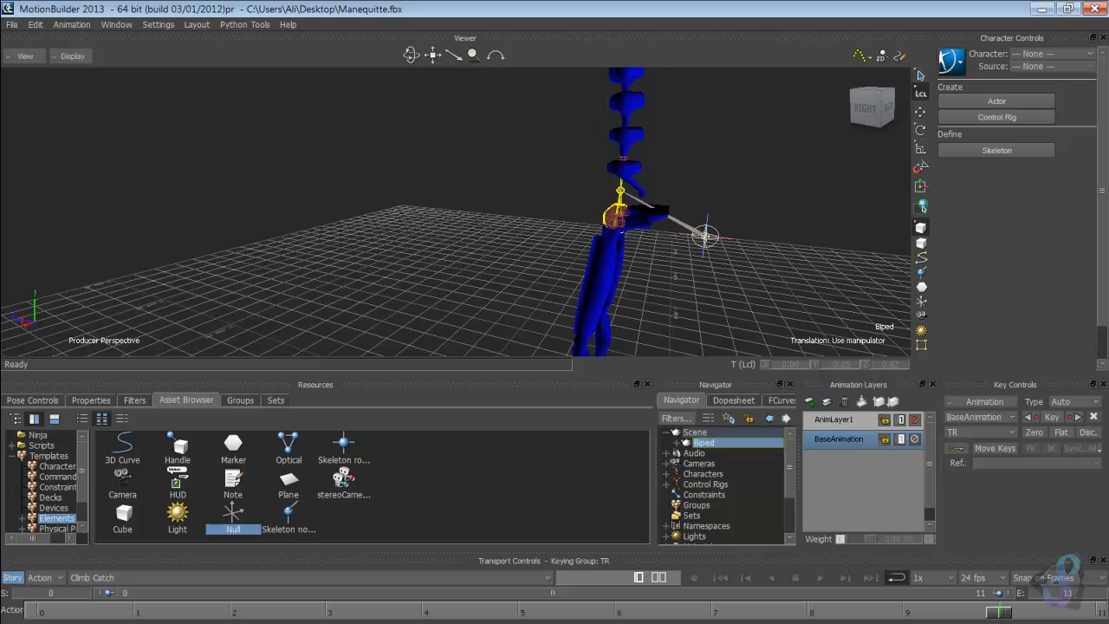
Step: Move to frame 4, make Biped the current character and hide the IK and FK display of its control rig
drag(999, 612, 424, 611)
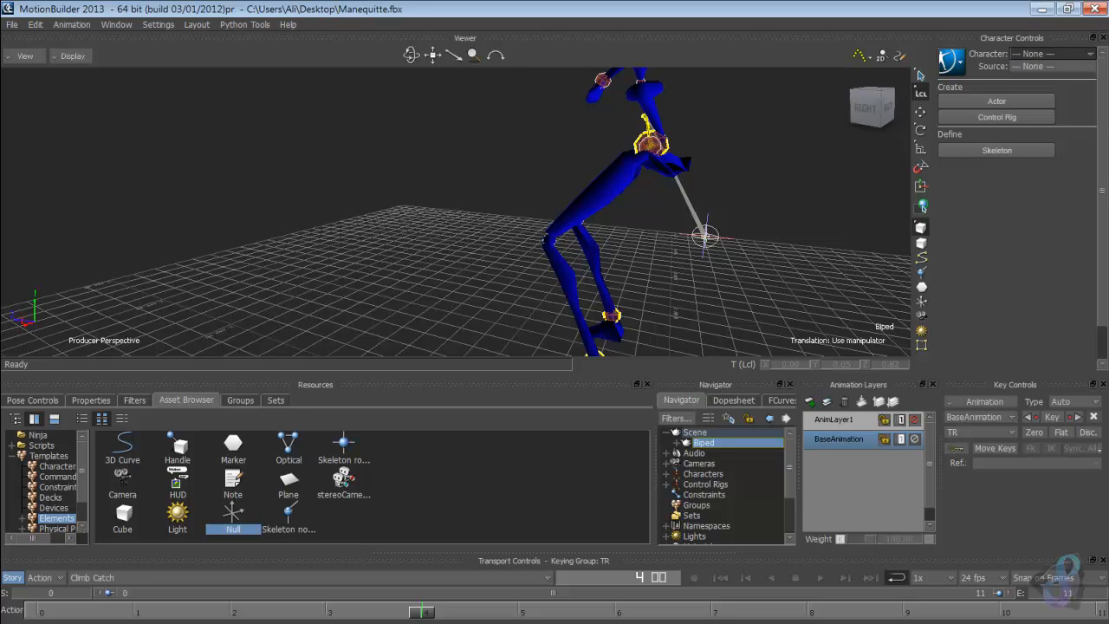
click(1048, 54)
click(1023, 75)
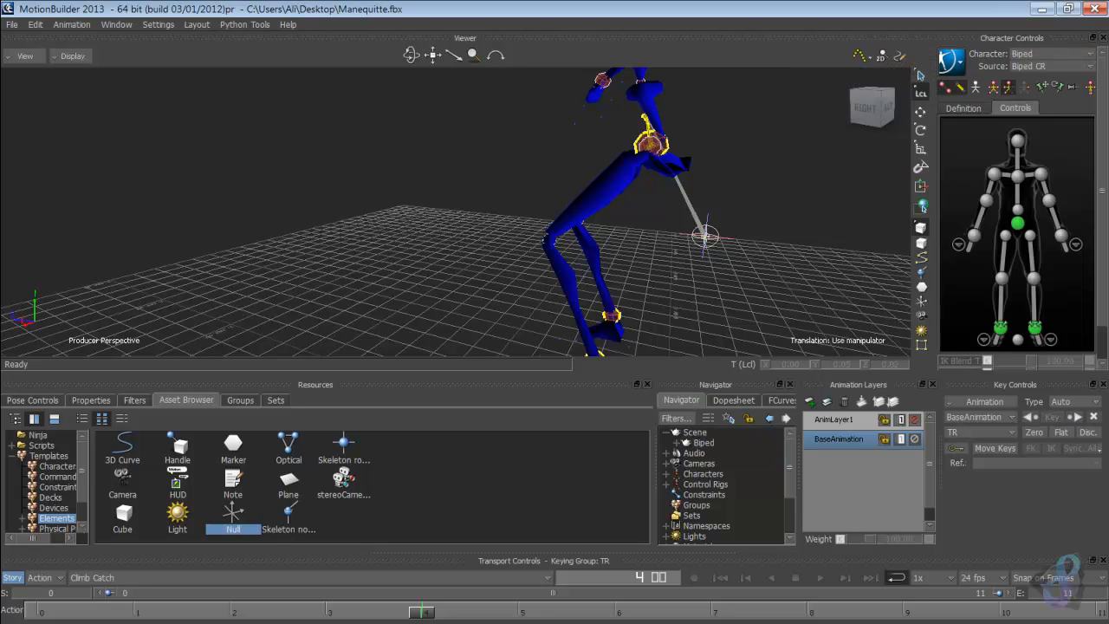
click(945, 88)
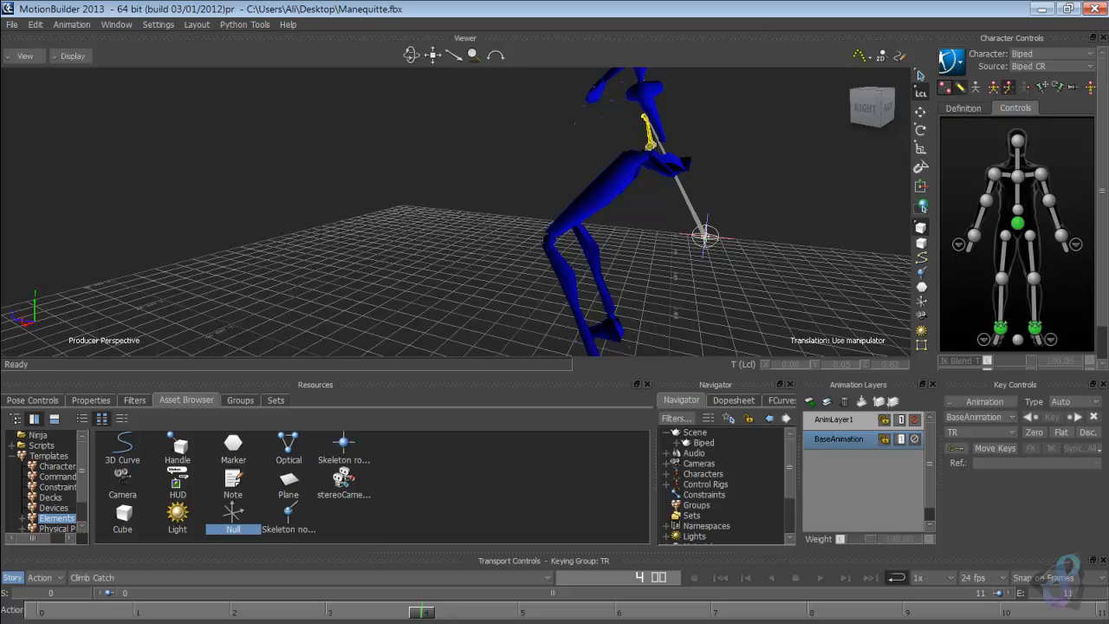
click(960, 87)
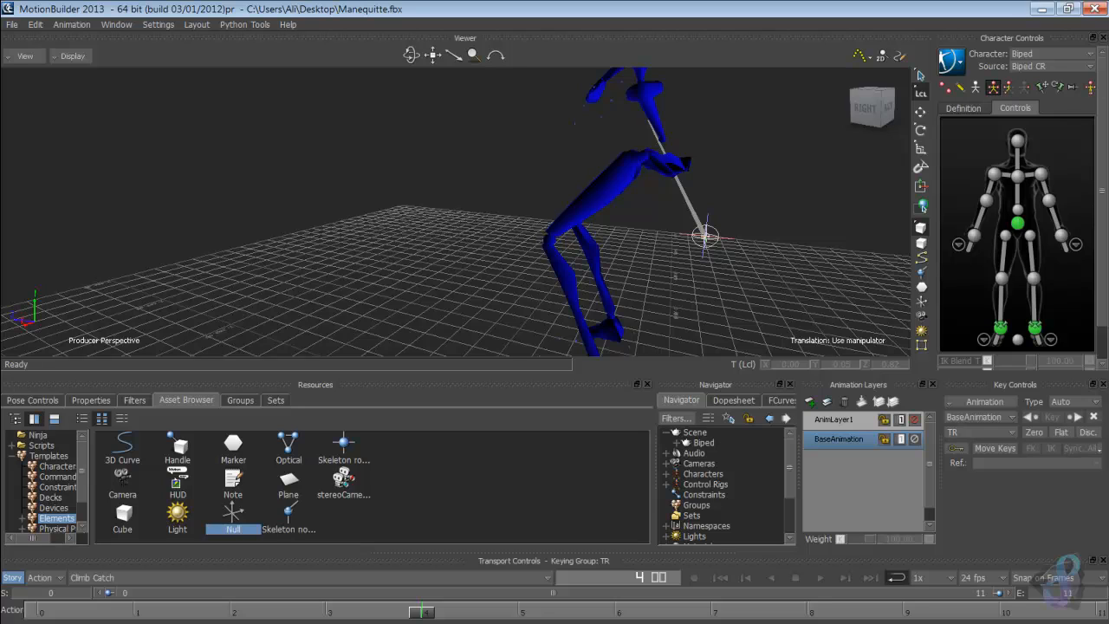
Step: Turn off the visibility of Models in the viewer and show the Biped character's skeleton
click(73, 56)
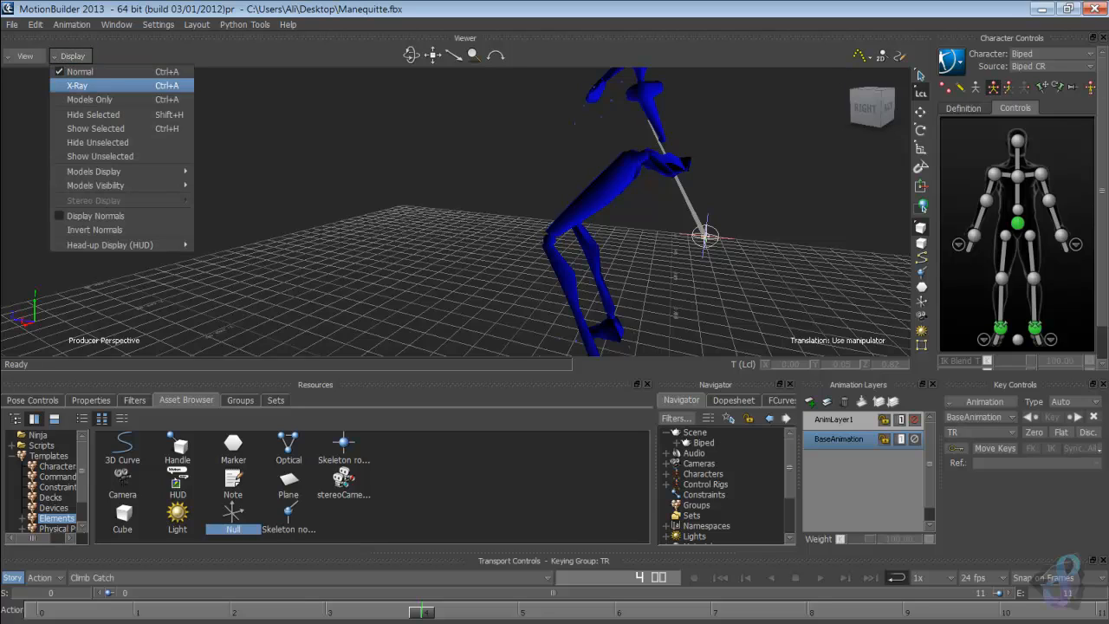
click(26, 55)
click(71, 56)
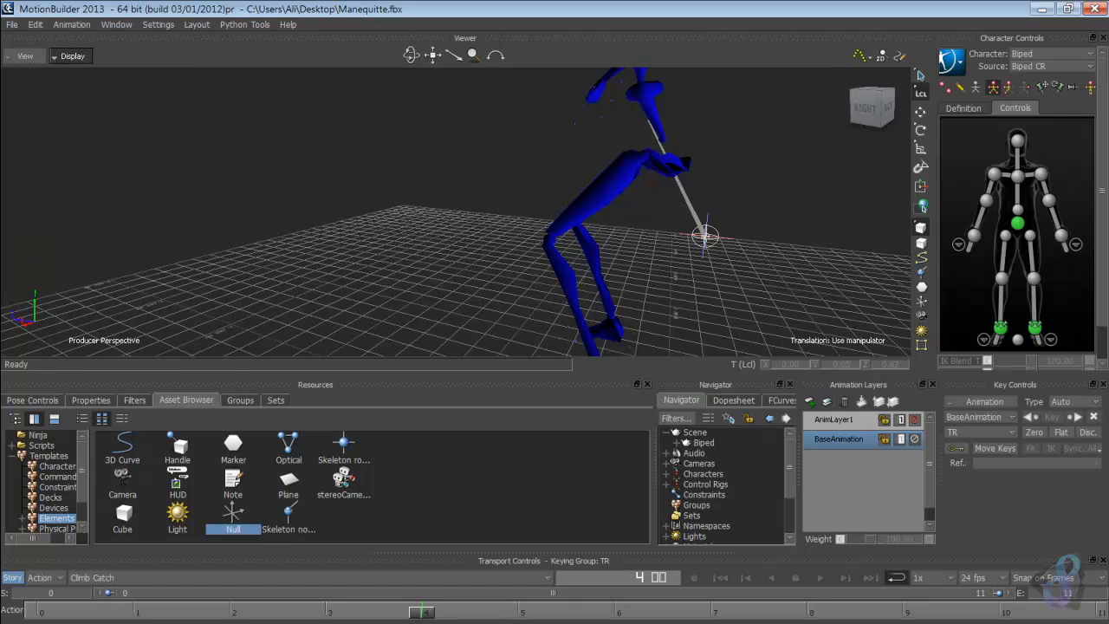
click(73, 55)
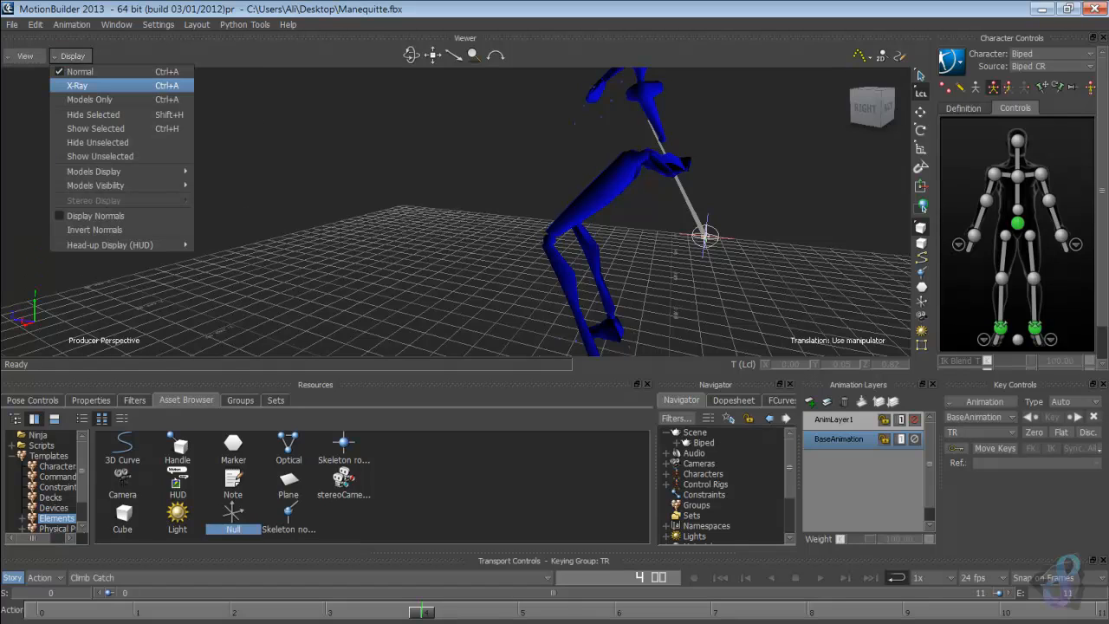
mouse_move(94, 171)
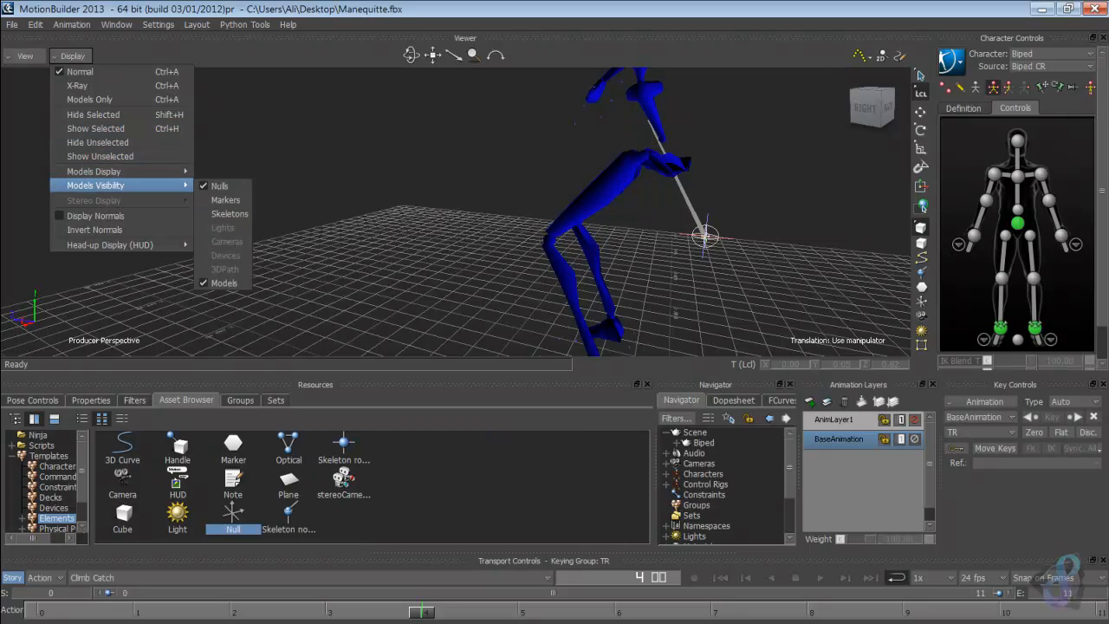
click(223, 284)
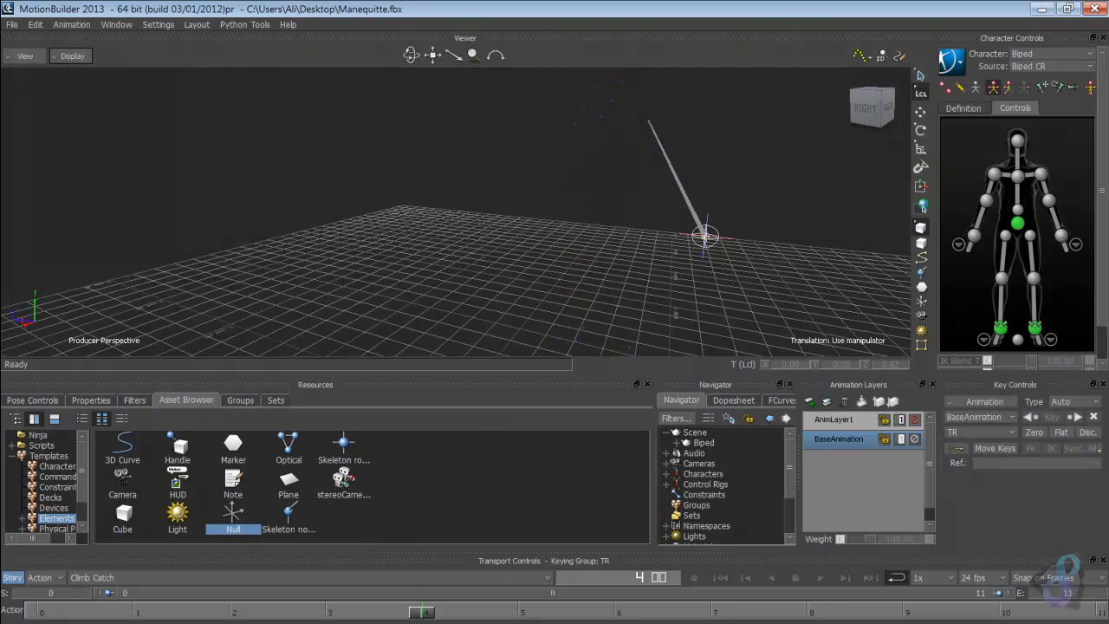
mouse_move(455, 212)
ctrl+mouse_down()
mouse_move(373, 257)
mouse_move(485, 260)
ctrl+mouse_up()
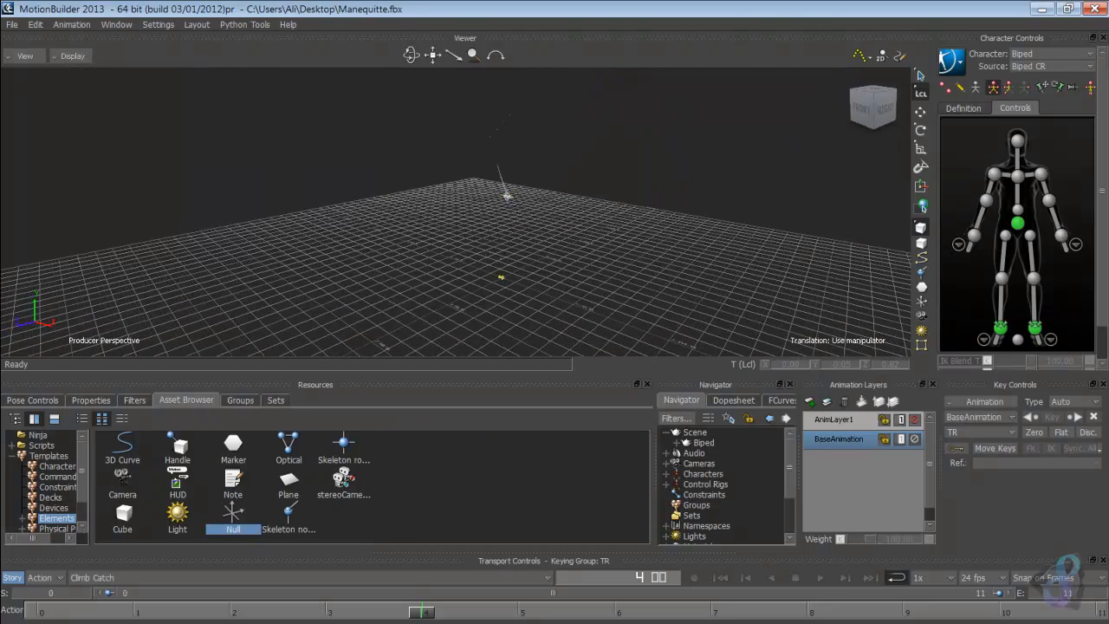
click(974, 86)
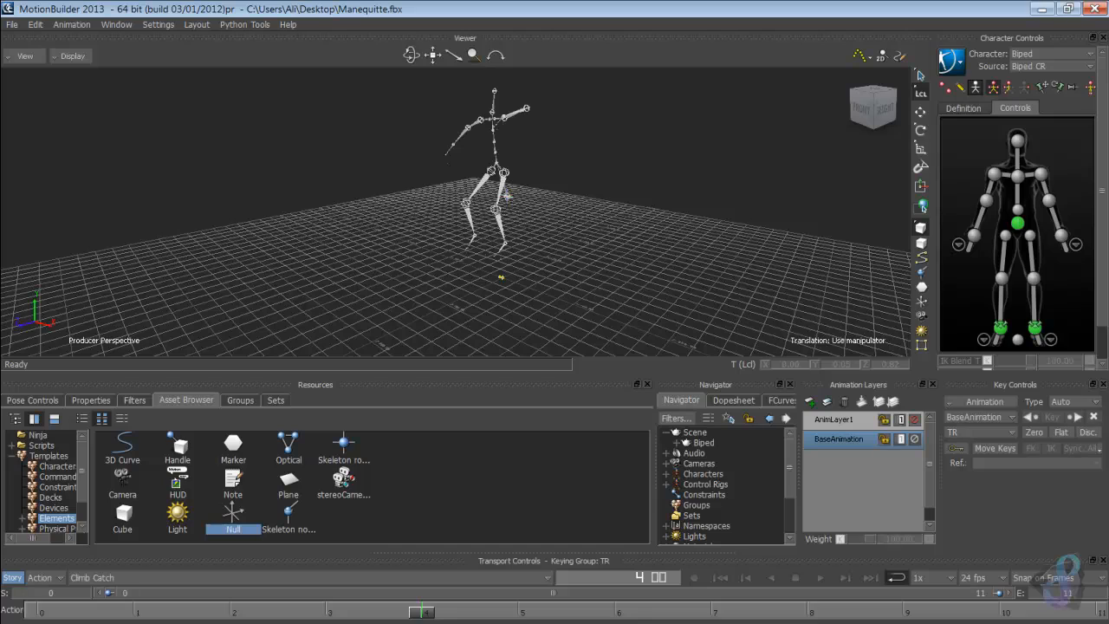
Step: Check the Climb Catch skeleton at frame 0 and switch to the T Pose take
ctrl+shift+drag(507, 197, 582, 265)
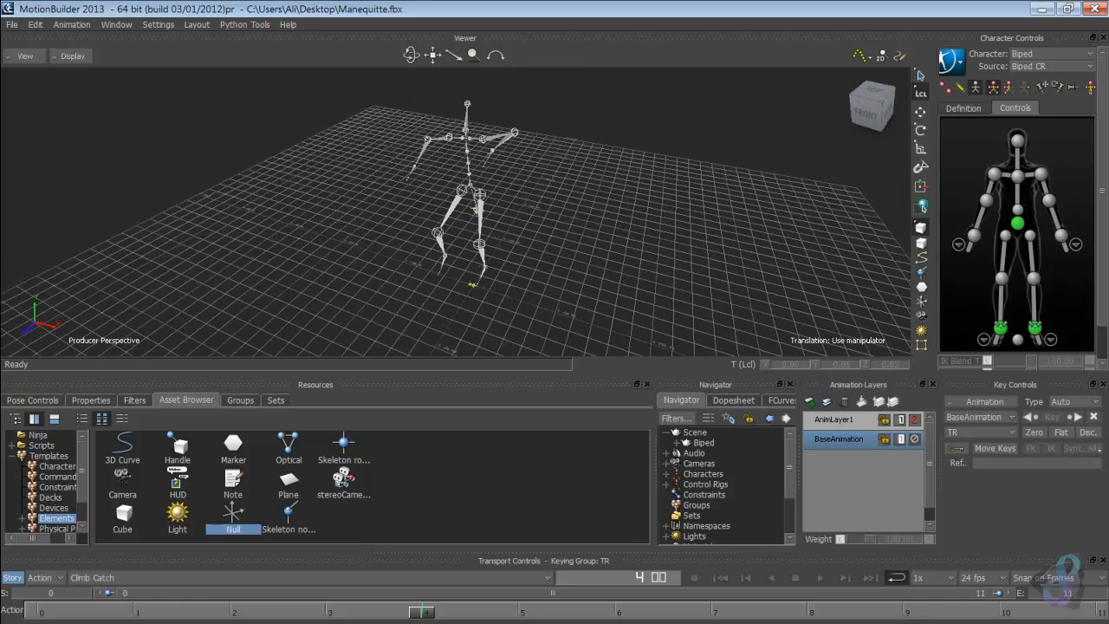
drag(422, 611, 37, 611)
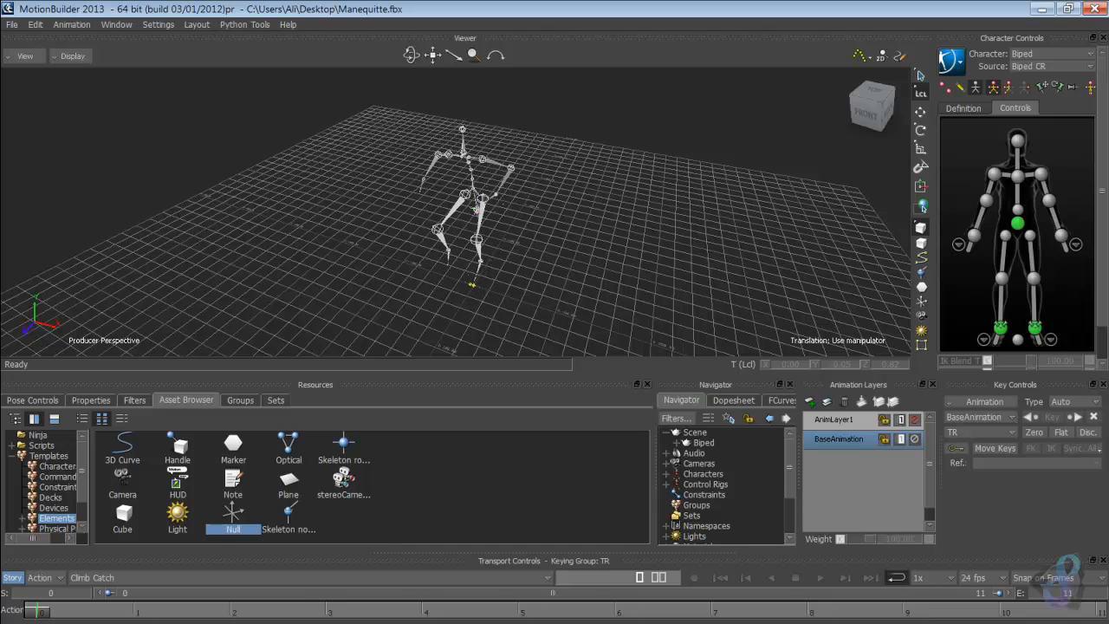
ctrl+shift+drag(537, 260, 394, 182)
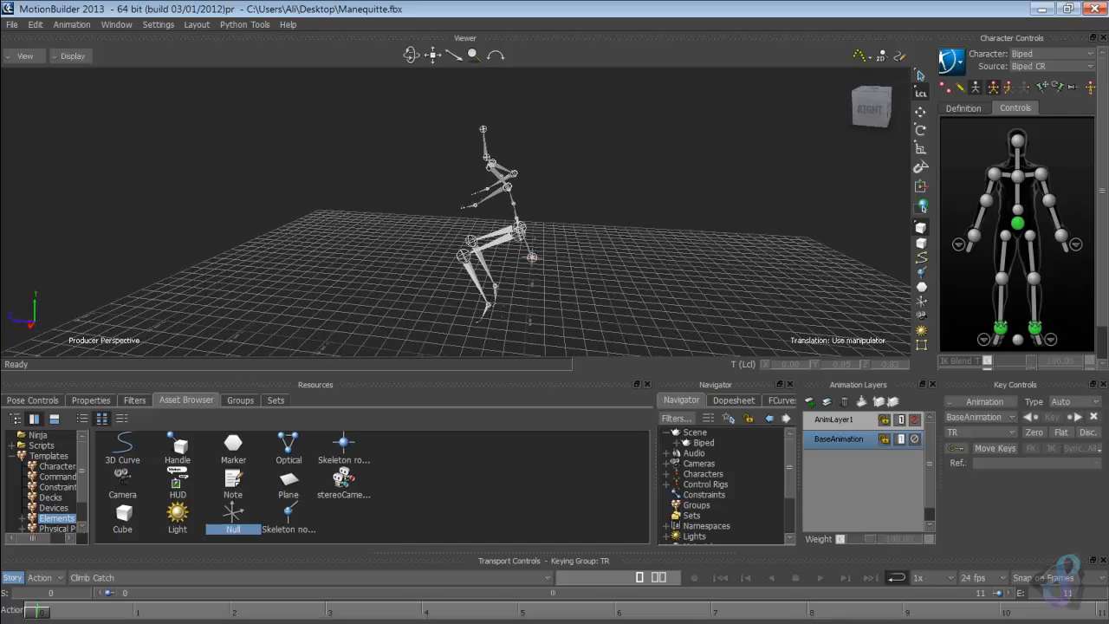
ctrl+drag(468, 260, 414, 166)
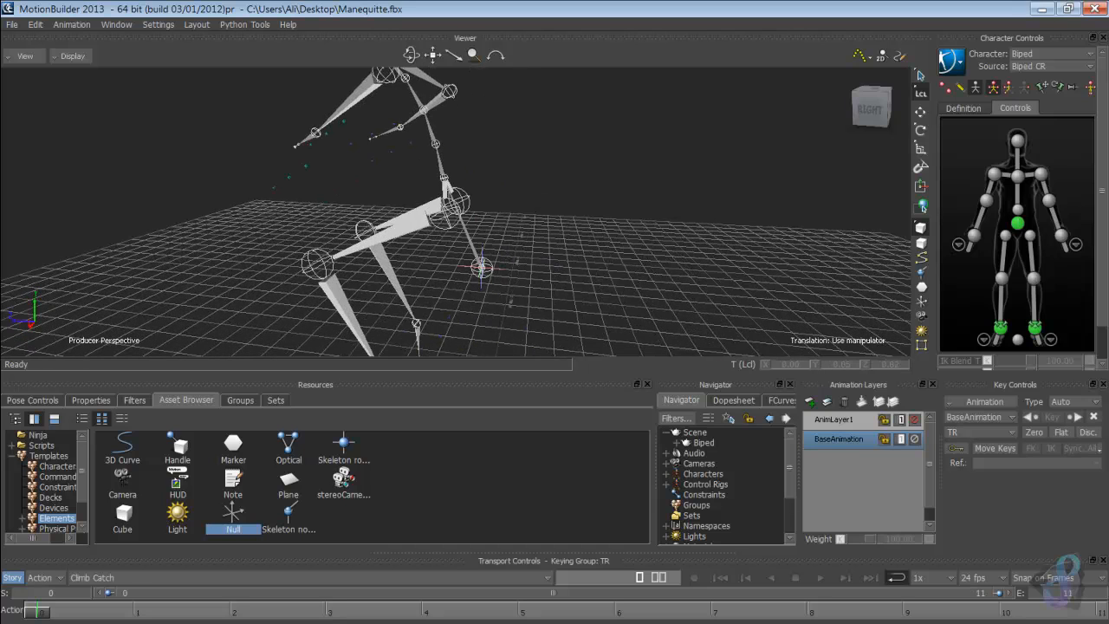
ctrl+shift+drag(485, 234, 398, 236)
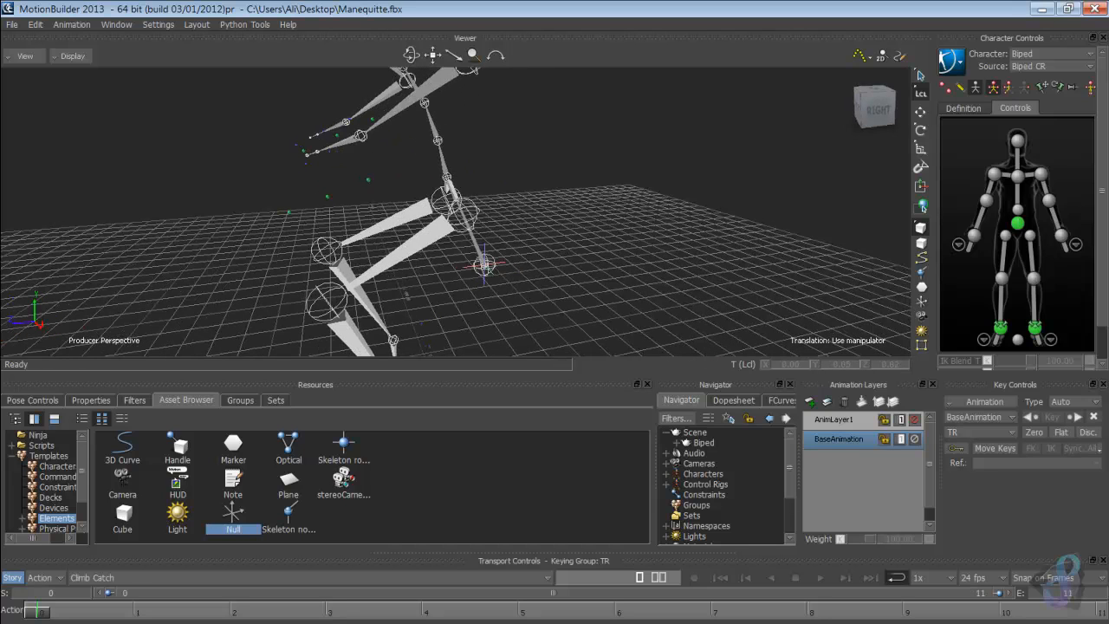
click(308, 578)
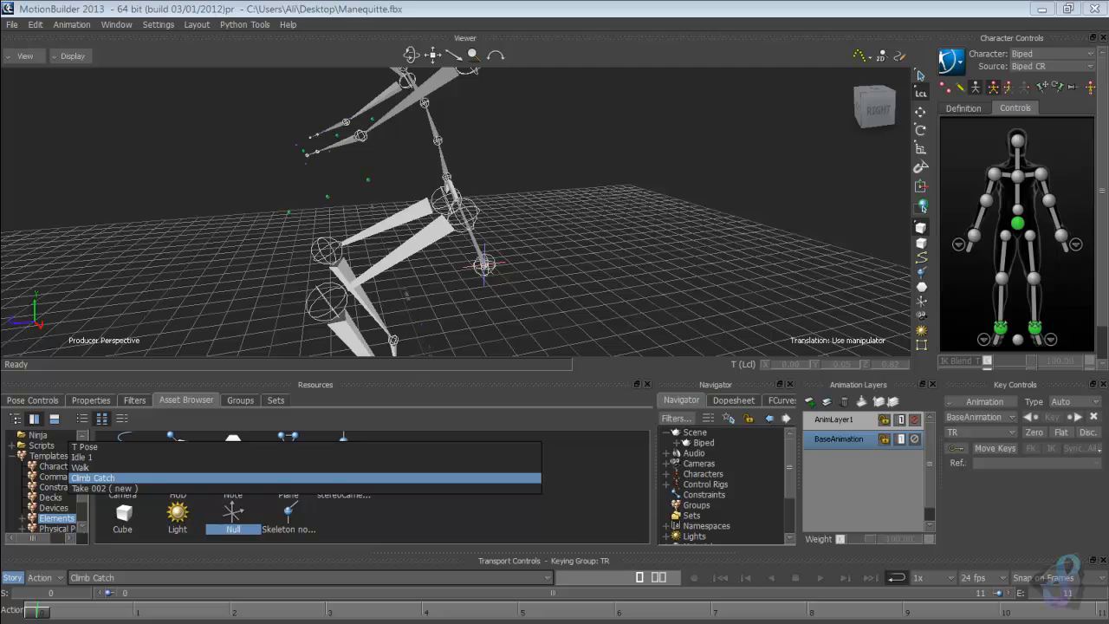
click(85, 446)
ctrl+shift+drag(398, 234, 528, 230)
shift+drag(485, 260, 520, 130)
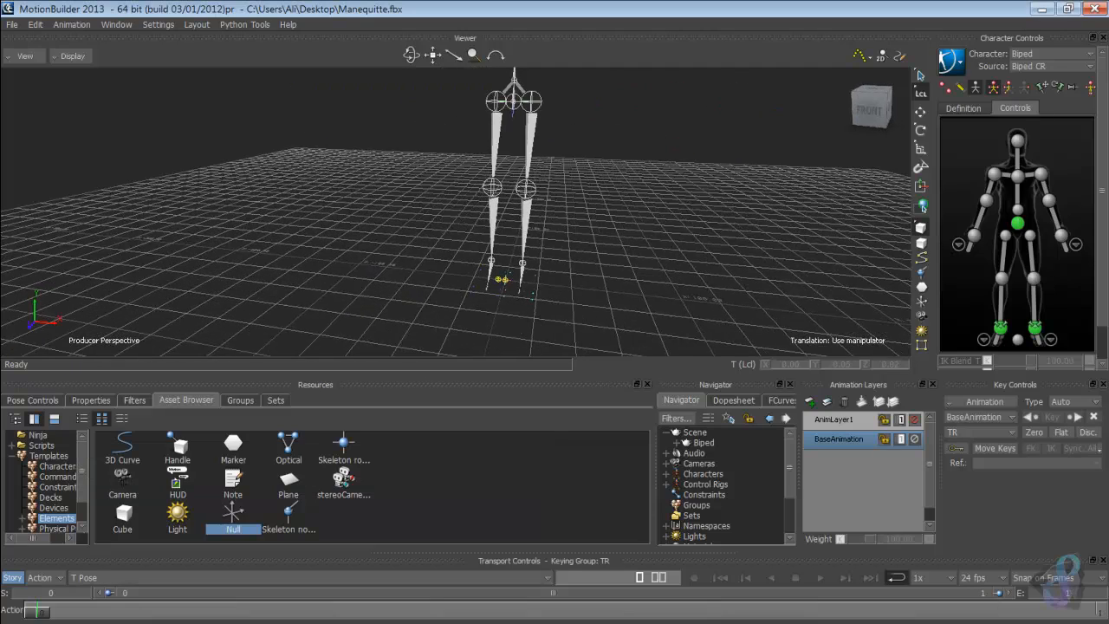
ctrl+shift+drag(520, 217, 550, 215)
Step: Add a Null element to the scene and set its local translation to 0 on all three axes
drag(233, 513, 360, 290)
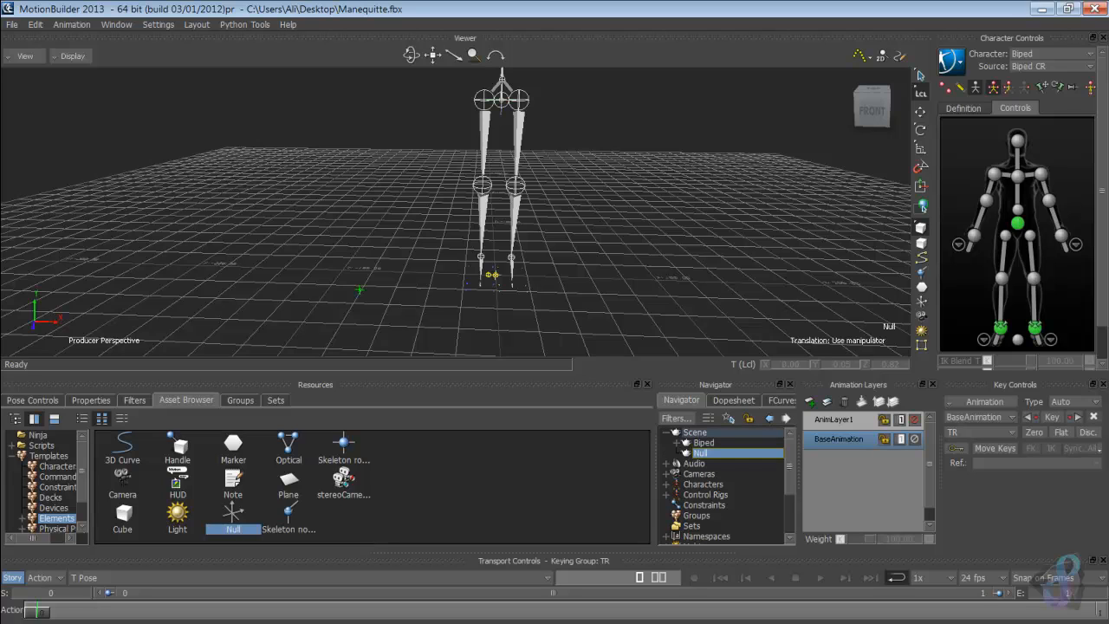
click(91, 400)
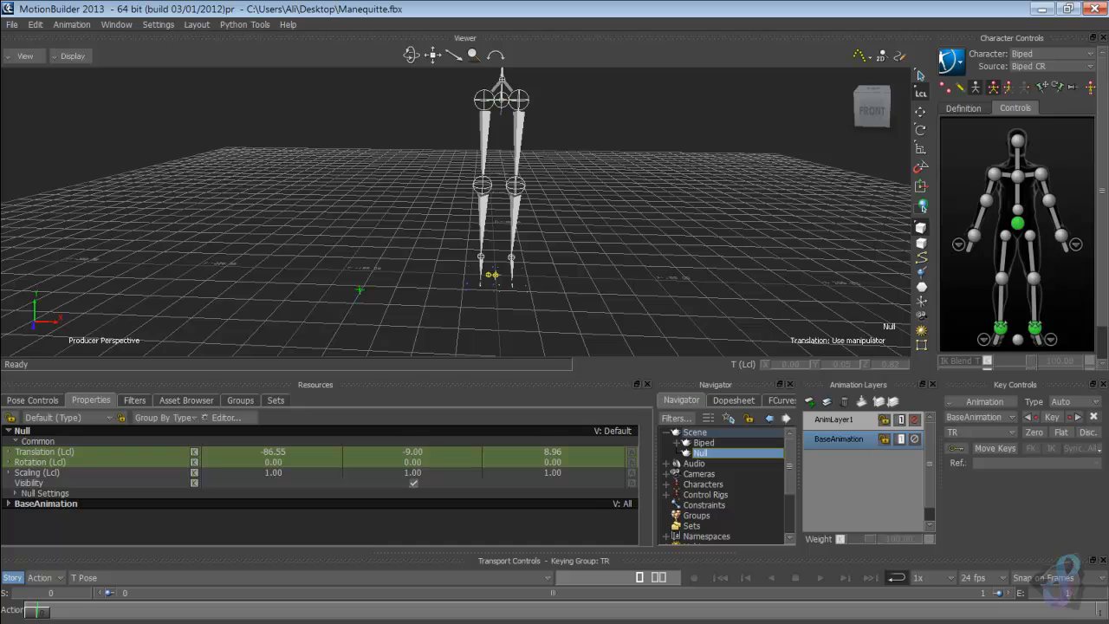
double_click(272, 451)
text(0)
key(Return)
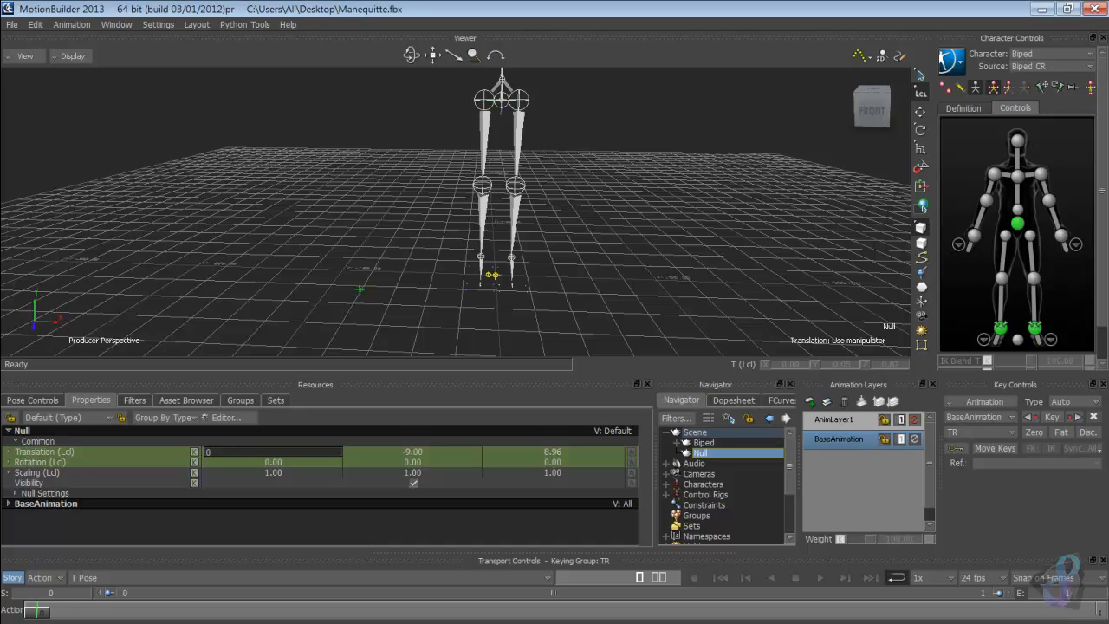
double_click(413, 452)
text(0)
key(Return)
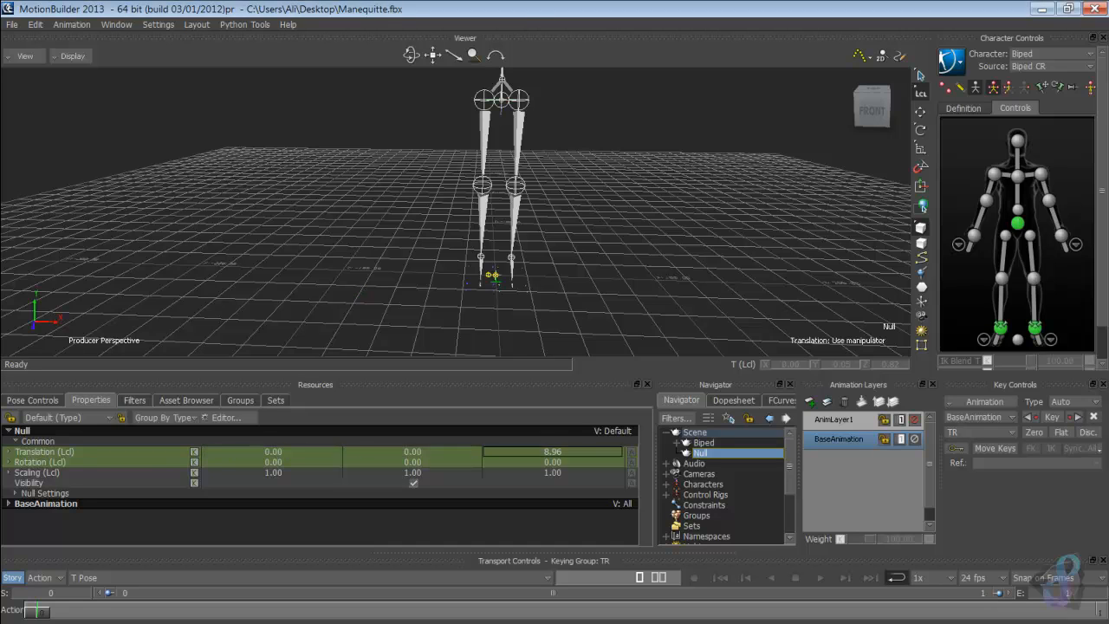
double_click(552, 452)
text(0)
key(Return)
Step: Parent Biped Root and Biped_Ctrl:Reference together under the Null
click(676, 443)
click(724, 453)
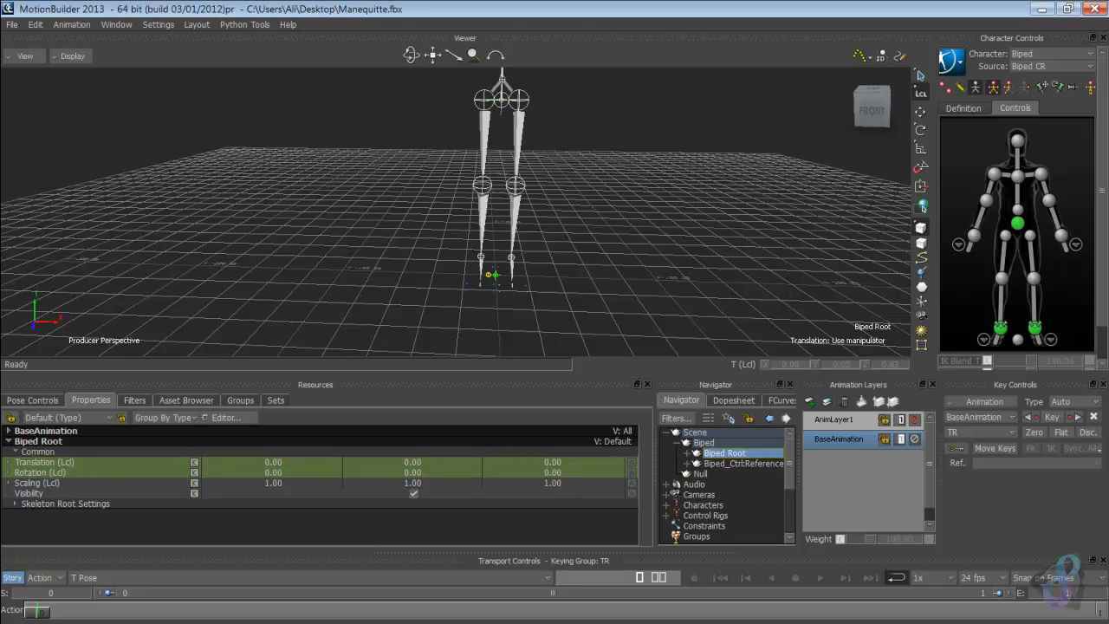
ctrl+click(743, 463)
drag(736, 463, 702, 473)
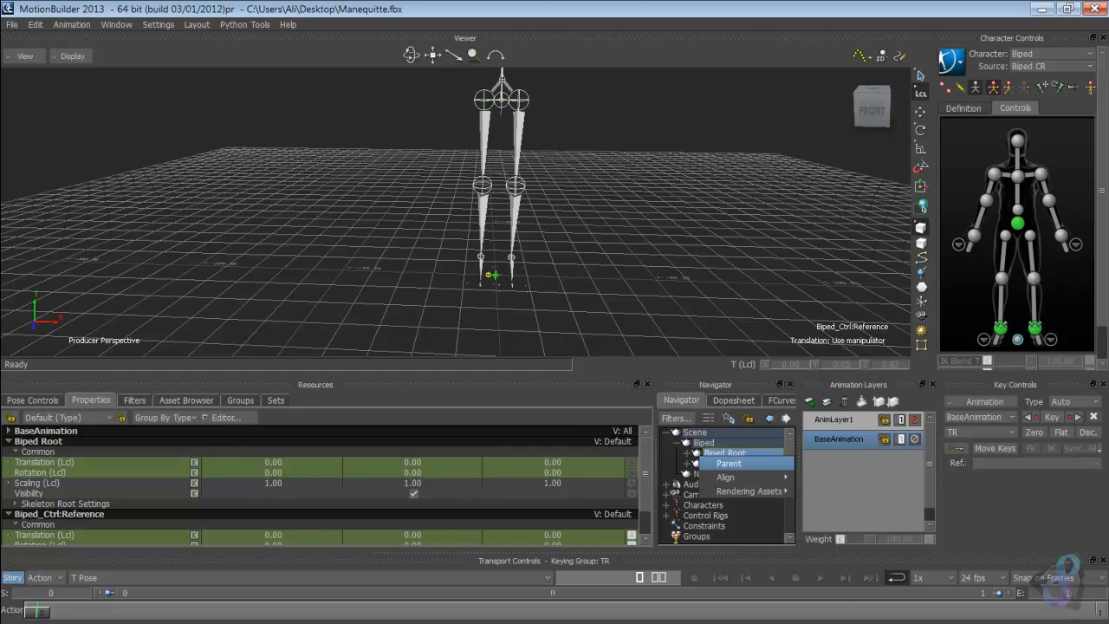
click(728, 463)
ctrl+drag(485, 174, 485, 268)
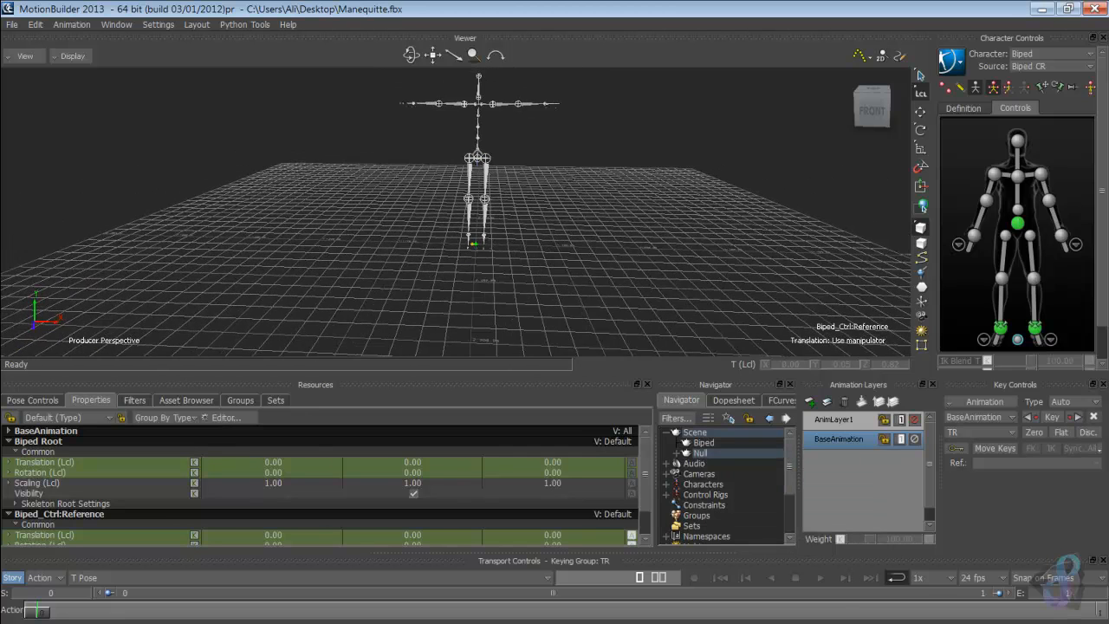
shift+drag(485, 216, 470, 242)
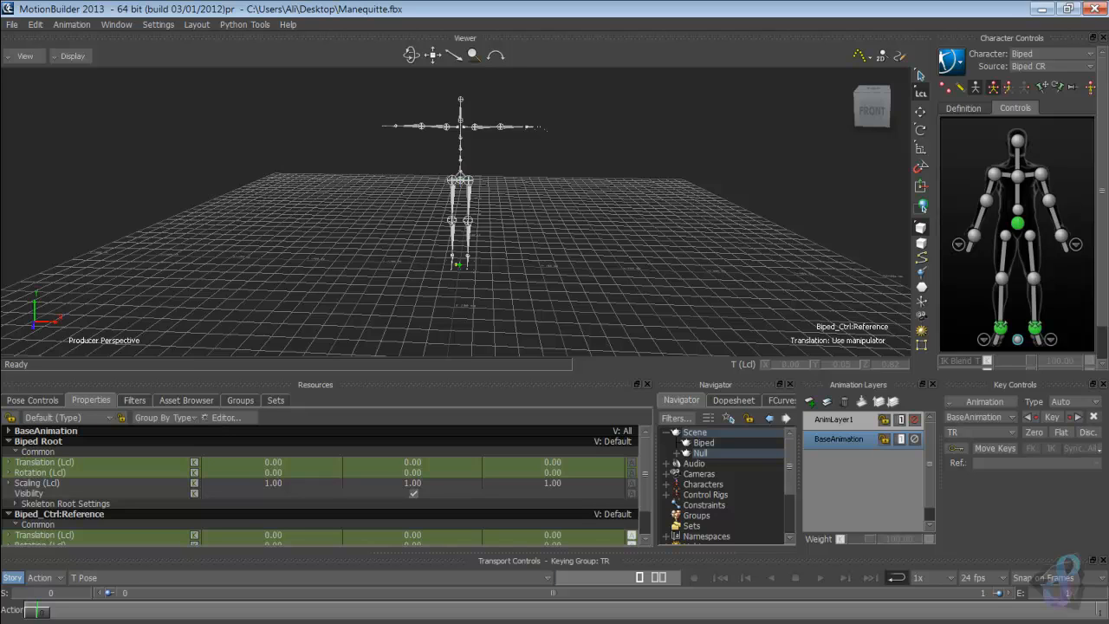
Step: Switch to the Climb Catch take and select the Bip001 node at the skeleton's origin
click(310, 577)
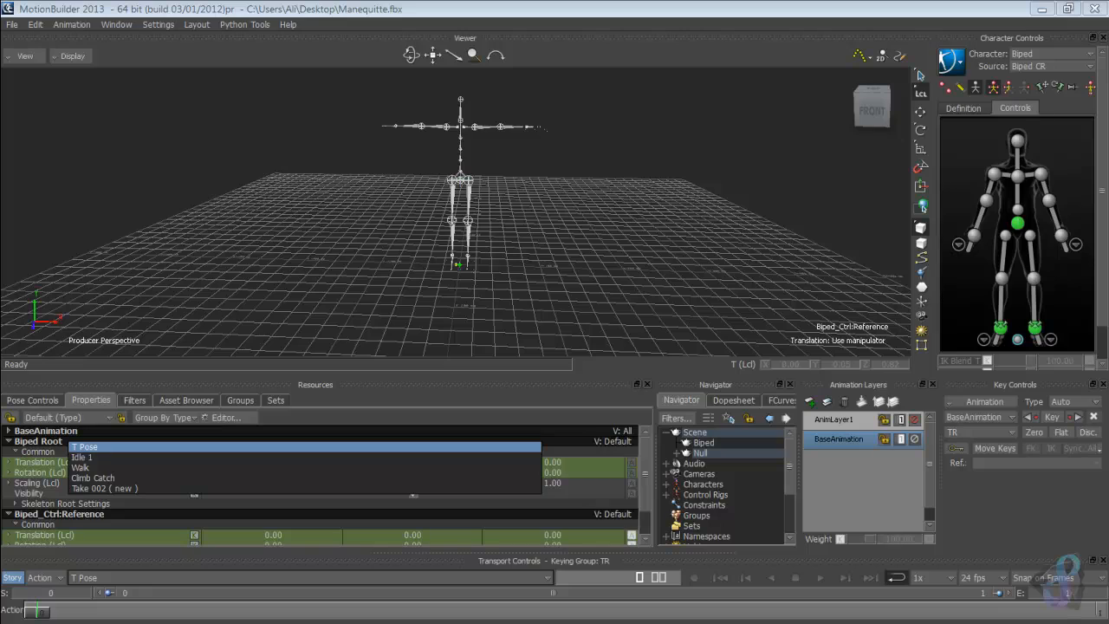
click(94, 478)
ctrl+shift+drag(485, 217, 355, 208)
ctrl+drag(355, 208, 341, 318)
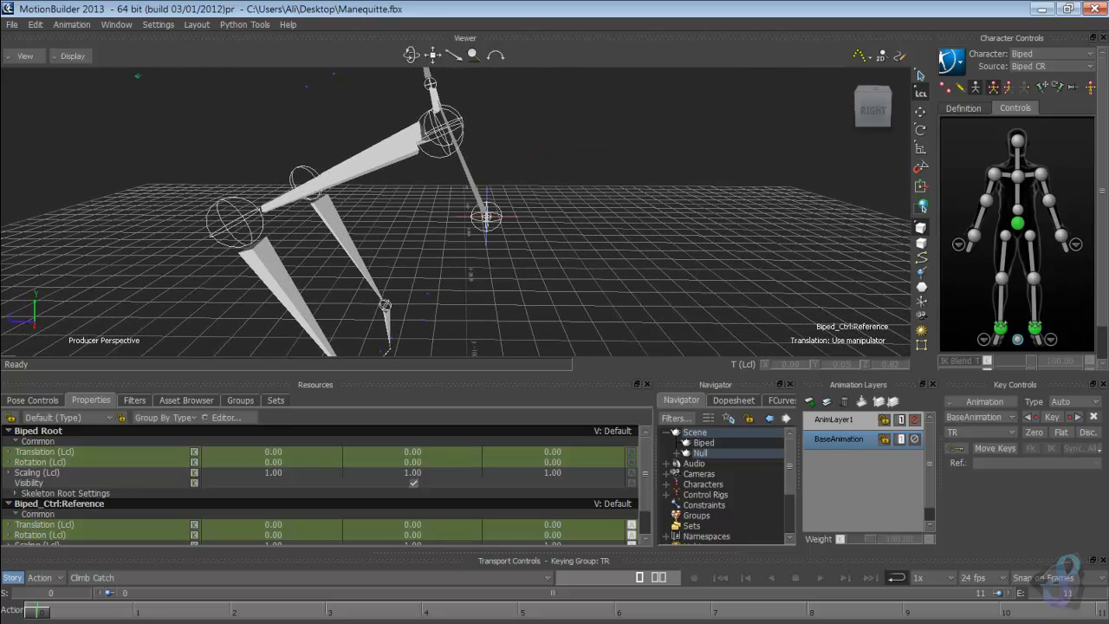
click(486, 216)
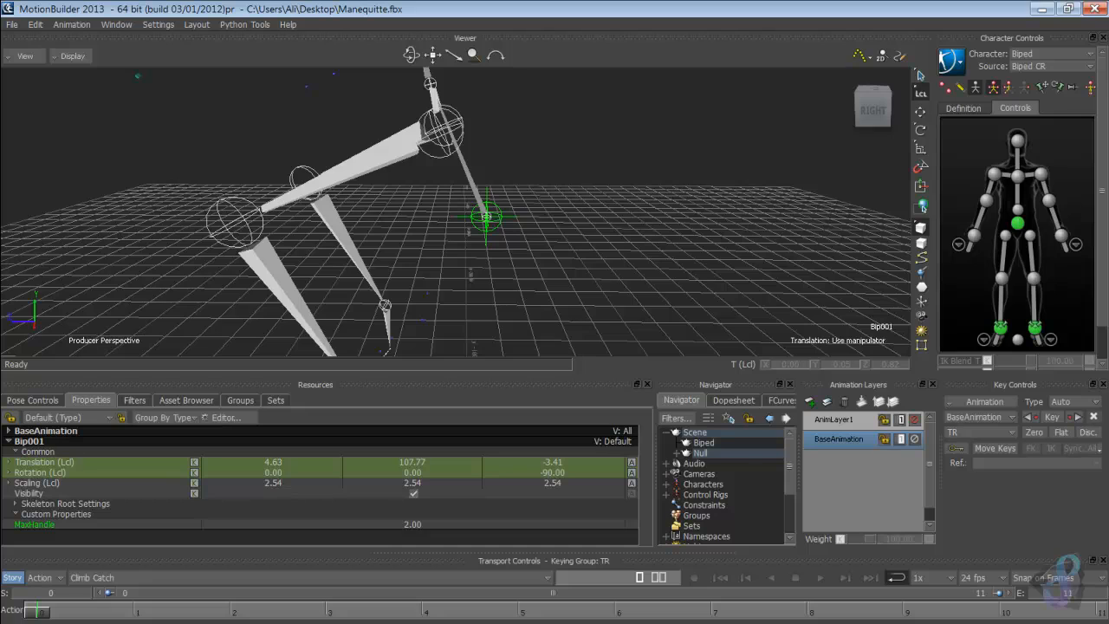
Step: Move BipedReference out of Biped Root and parent it directly under the Null
click(677, 453)
click(687, 463)
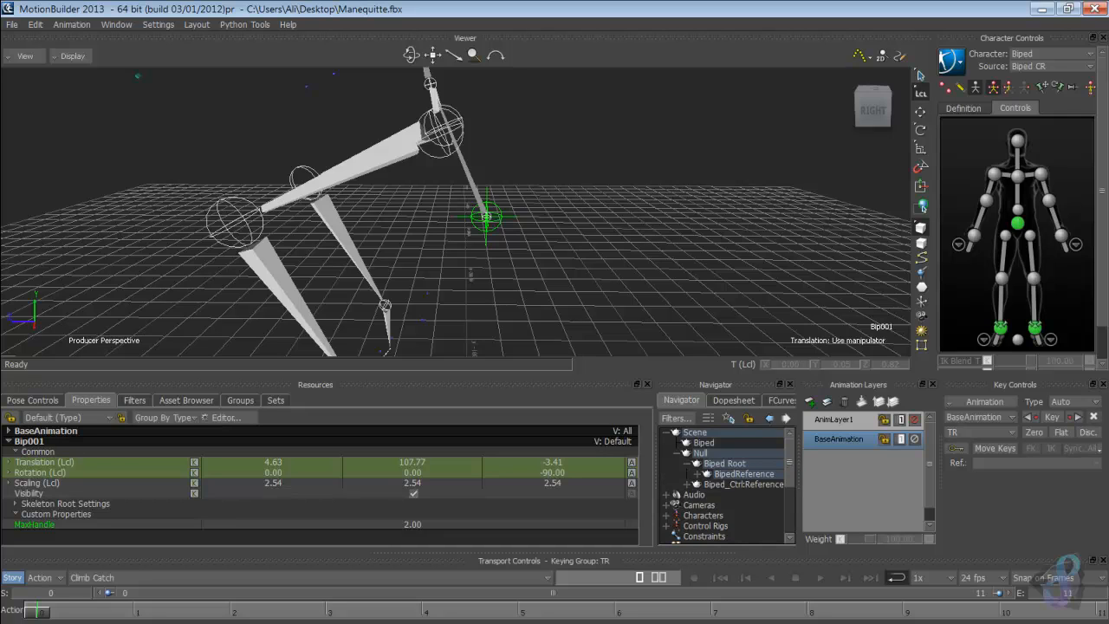
click(743, 474)
click(698, 474)
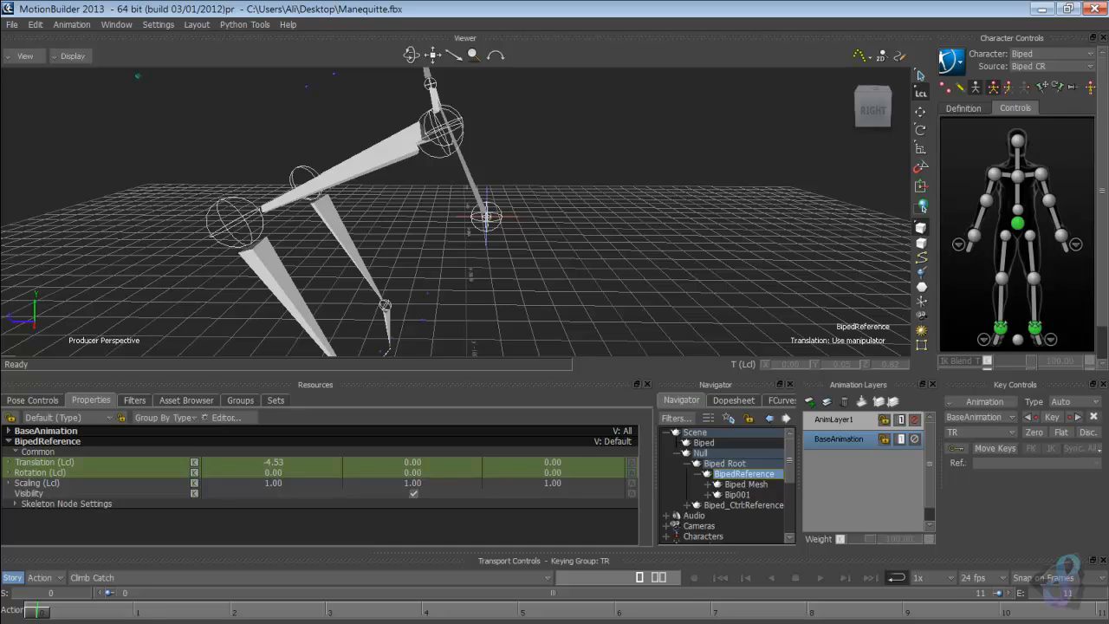
click(697, 473)
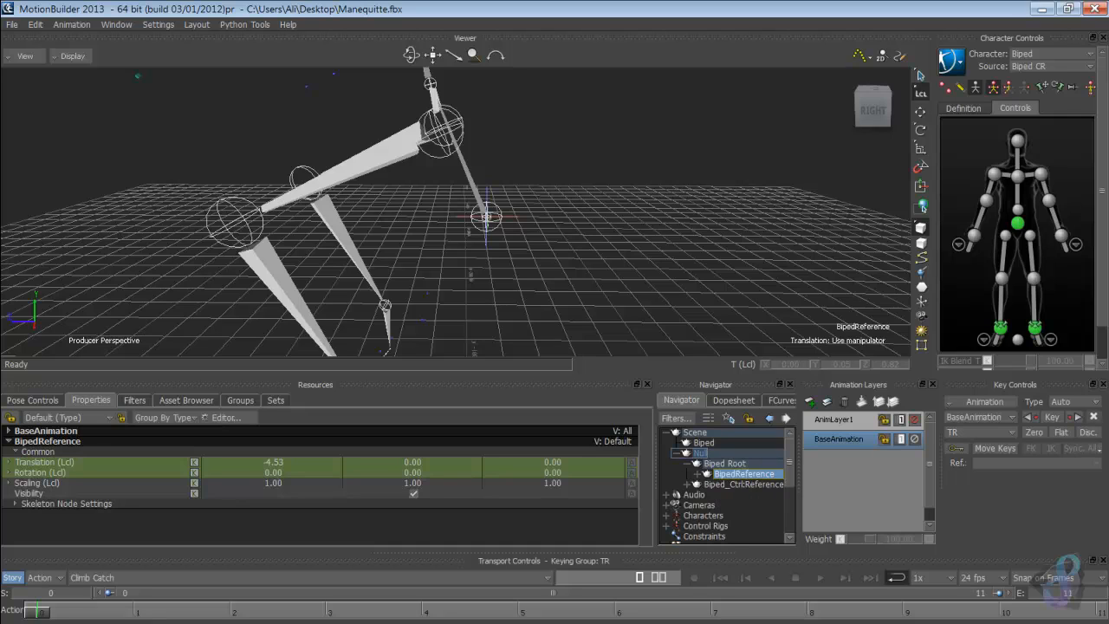
drag(703, 453, 709, 453)
click(741, 443)
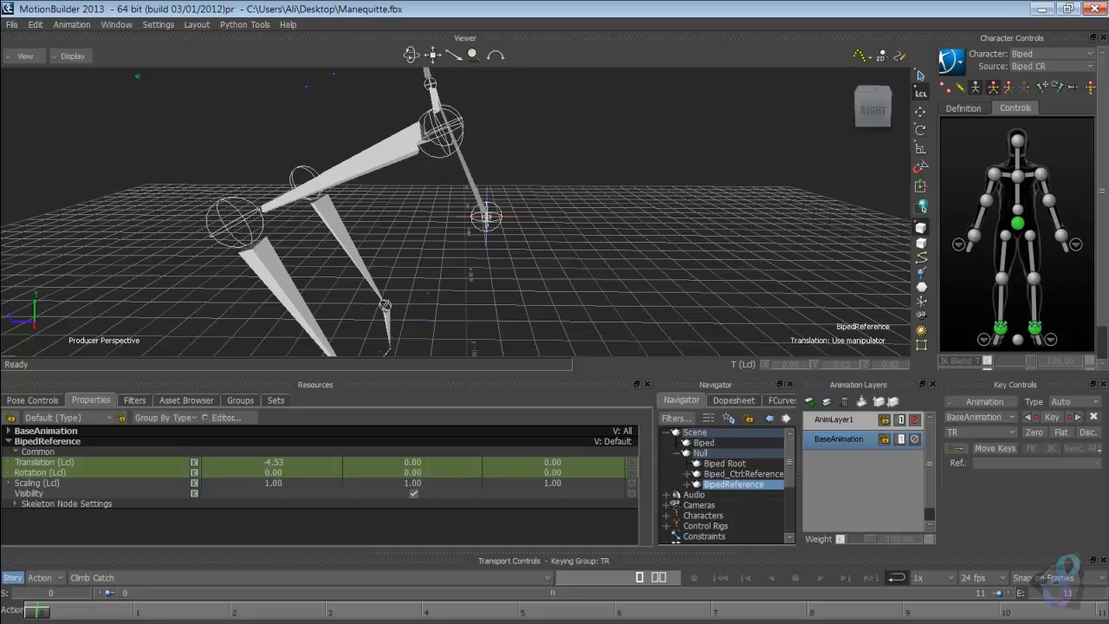
Step: Try to move Bip001 Pelvis out of Bip001 to directly under BipedReference, and undo the reparenting
click(724, 464)
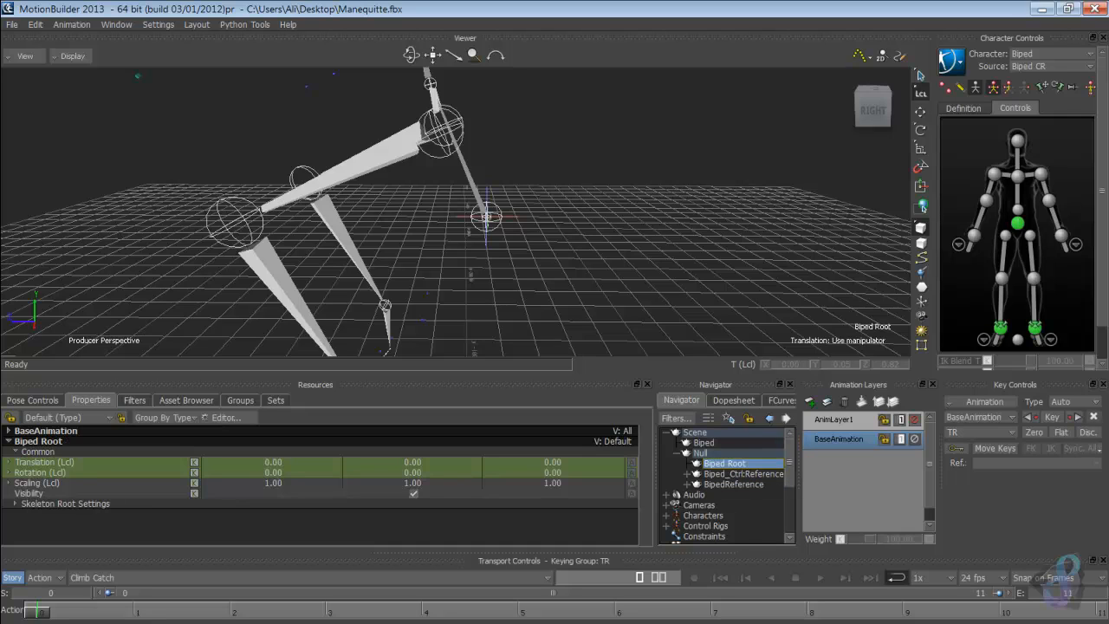
click(687, 474)
click(687, 432)
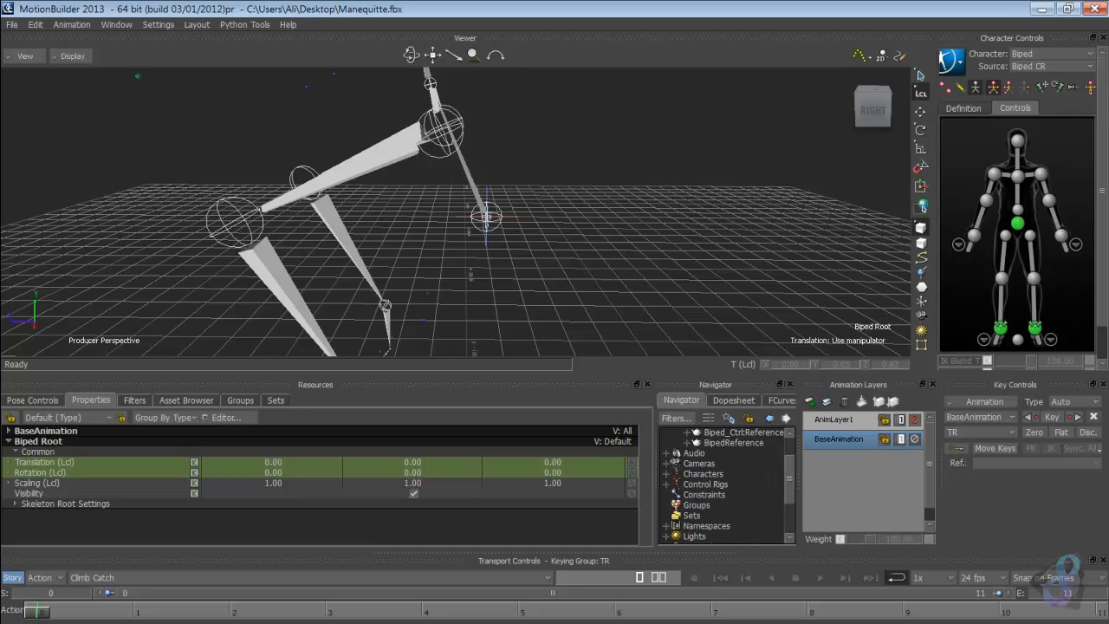
click(686, 443)
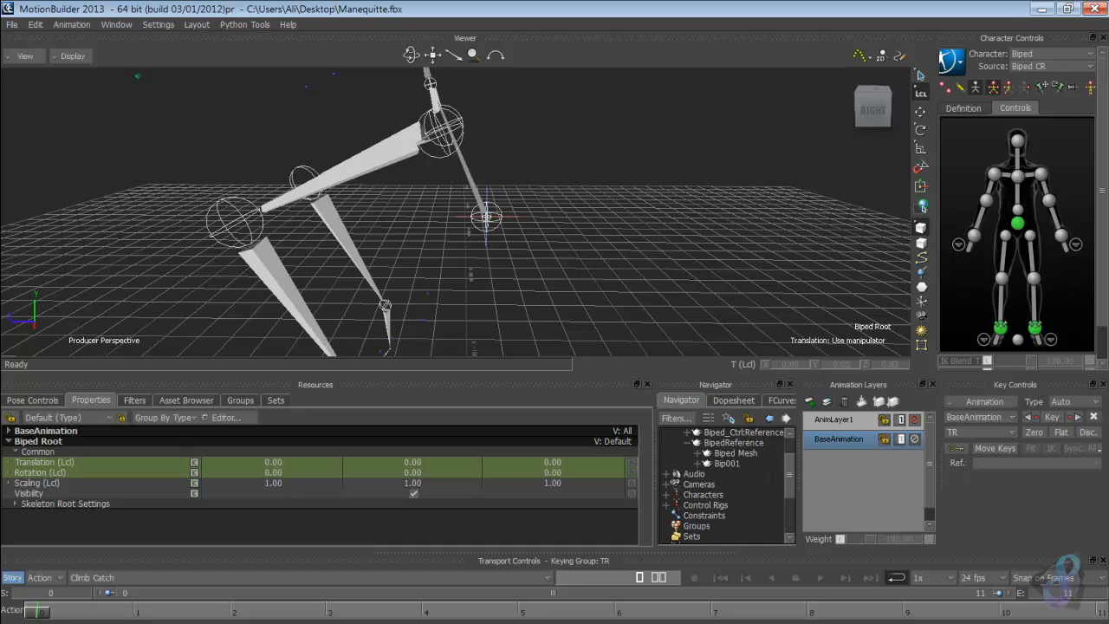
click(727, 464)
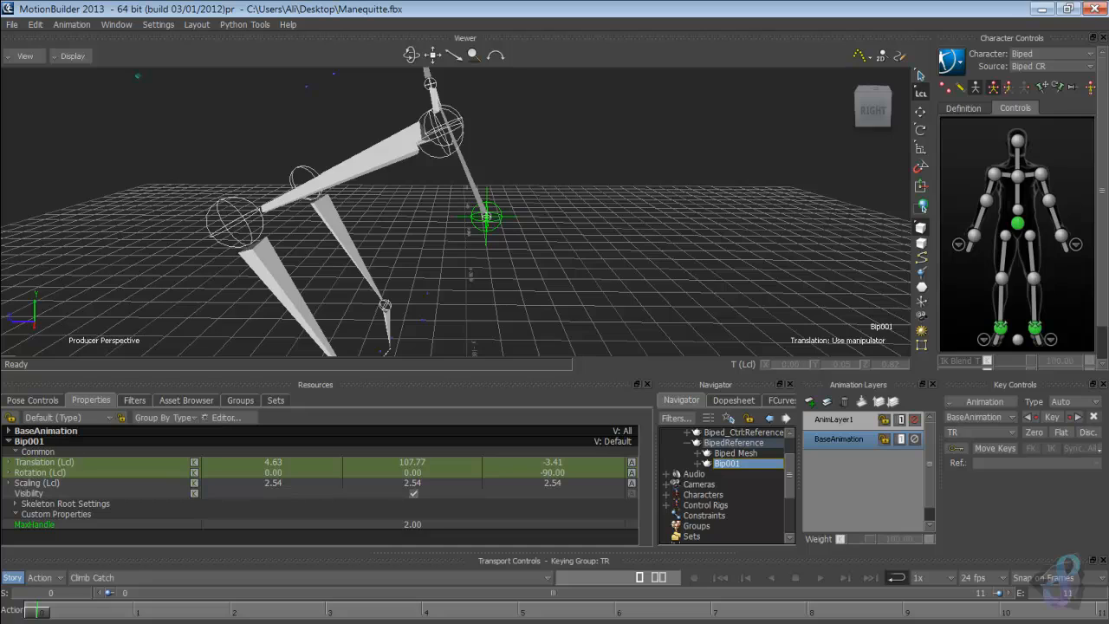
click(697, 463)
click(748, 473)
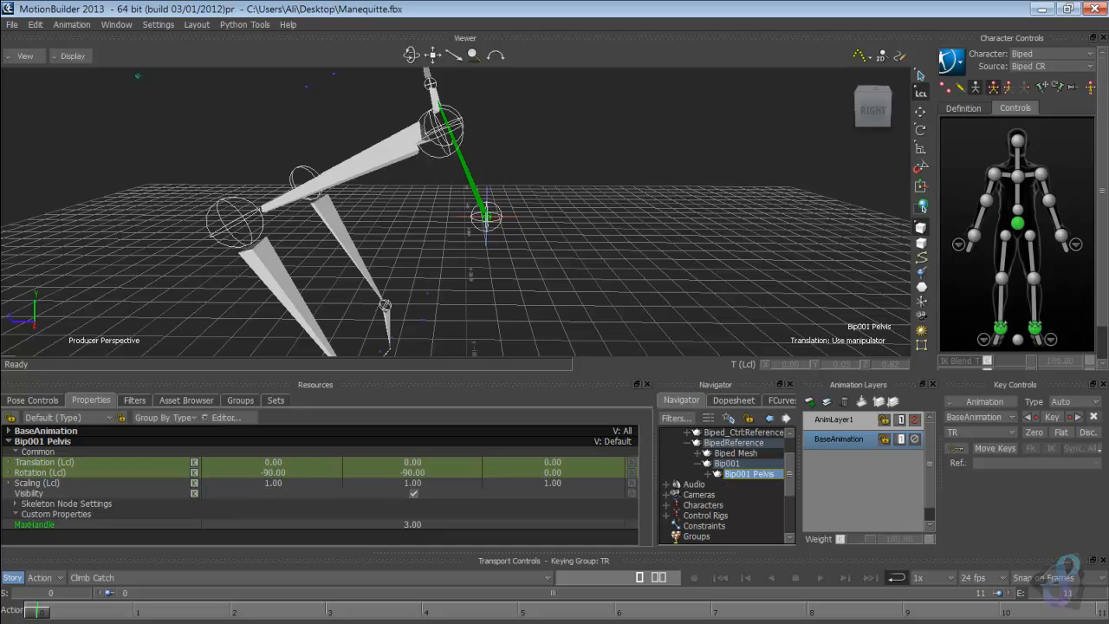
scroll(727, 485, up, 2)
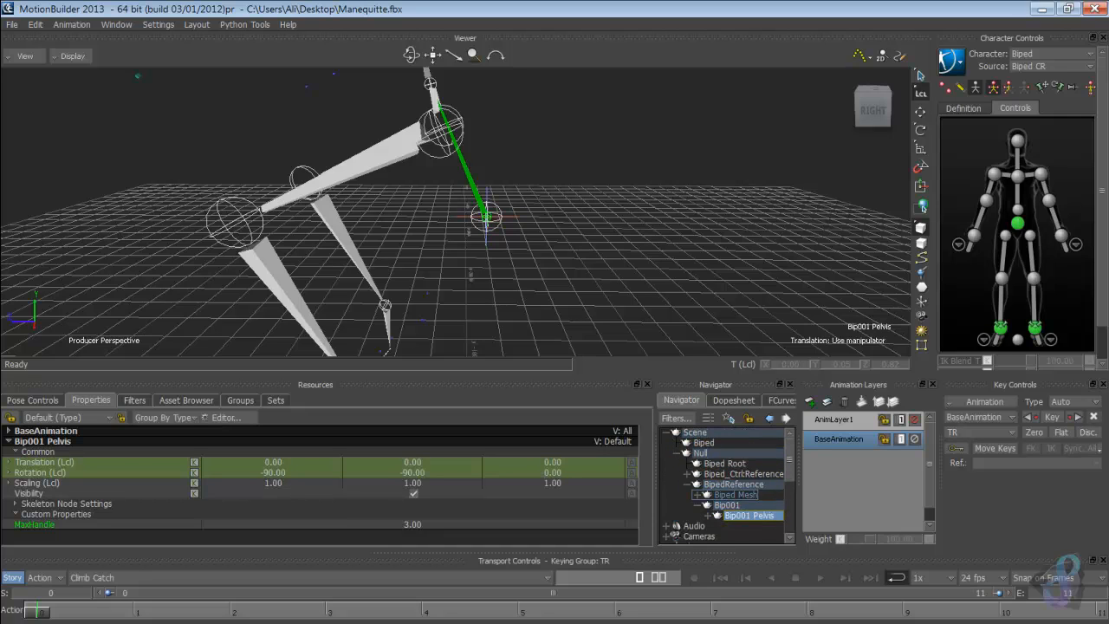
right_click(734, 469)
click(763, 475)
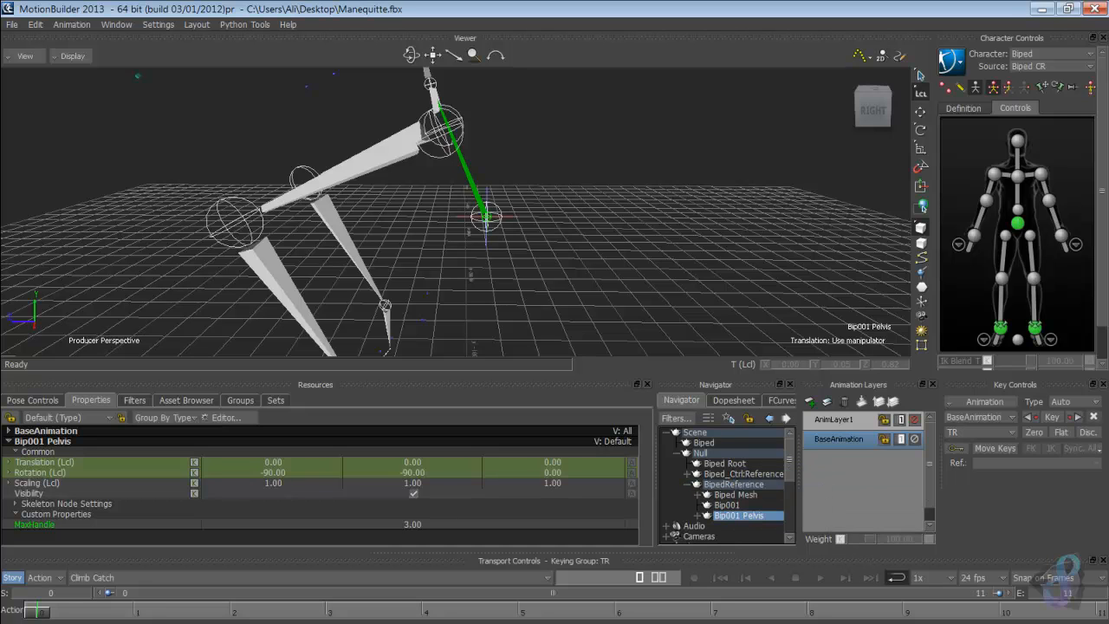
drag(473, 54, 433, 130)
ctrl+shift+drag(450, 208, 485, 221)
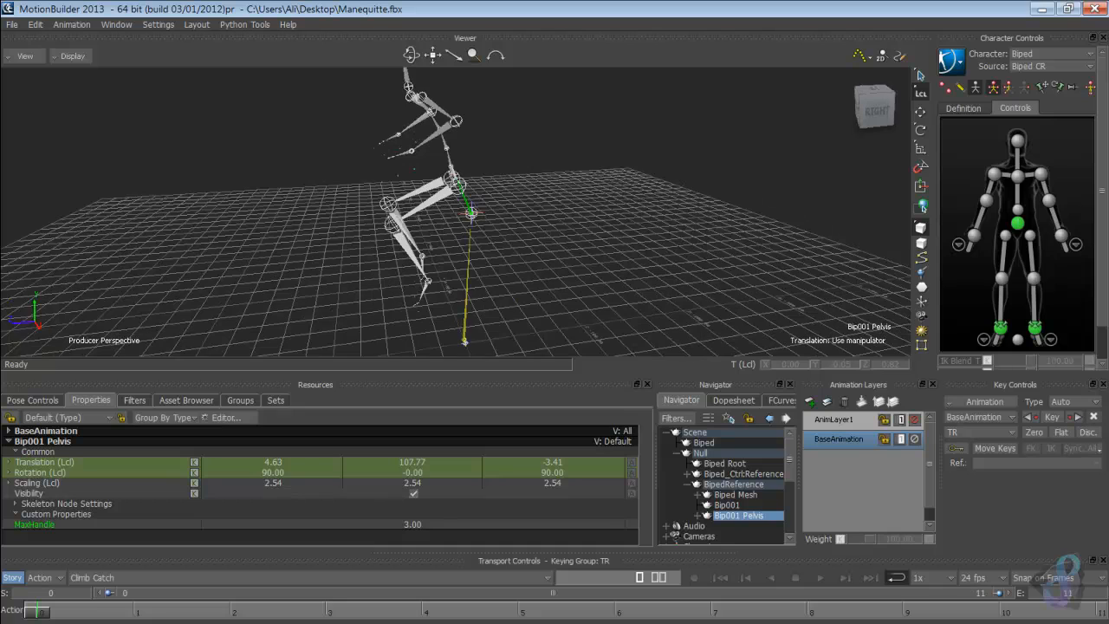
key(ctrl+z)
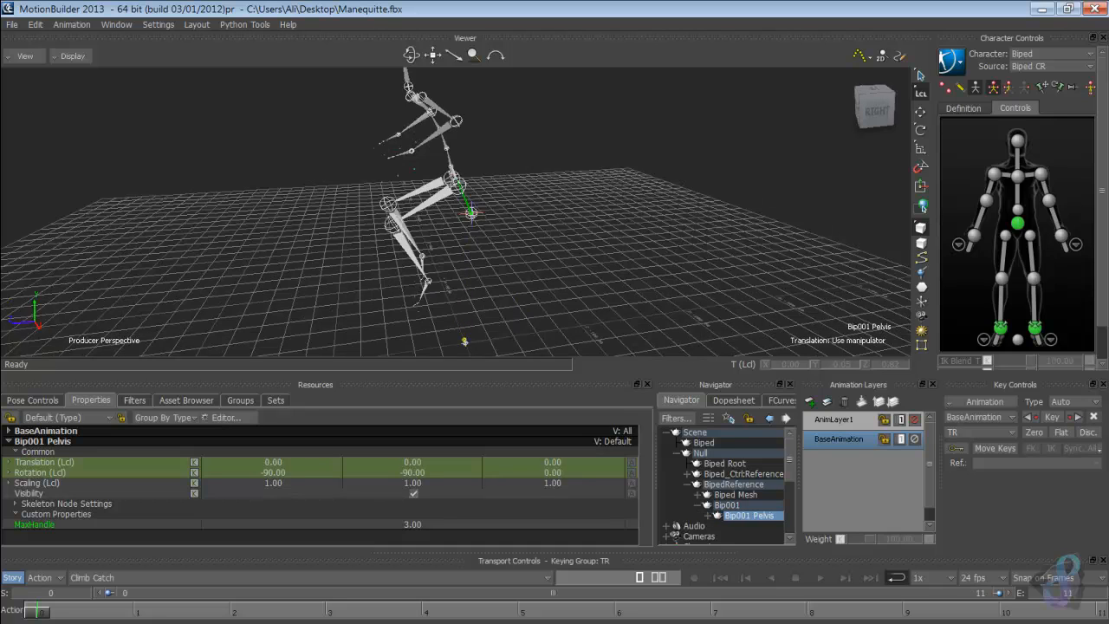
Step: Delete the separate Biped null and the Biped Root node from the scene hierarchy
click(728, 504)
click(724, 463)
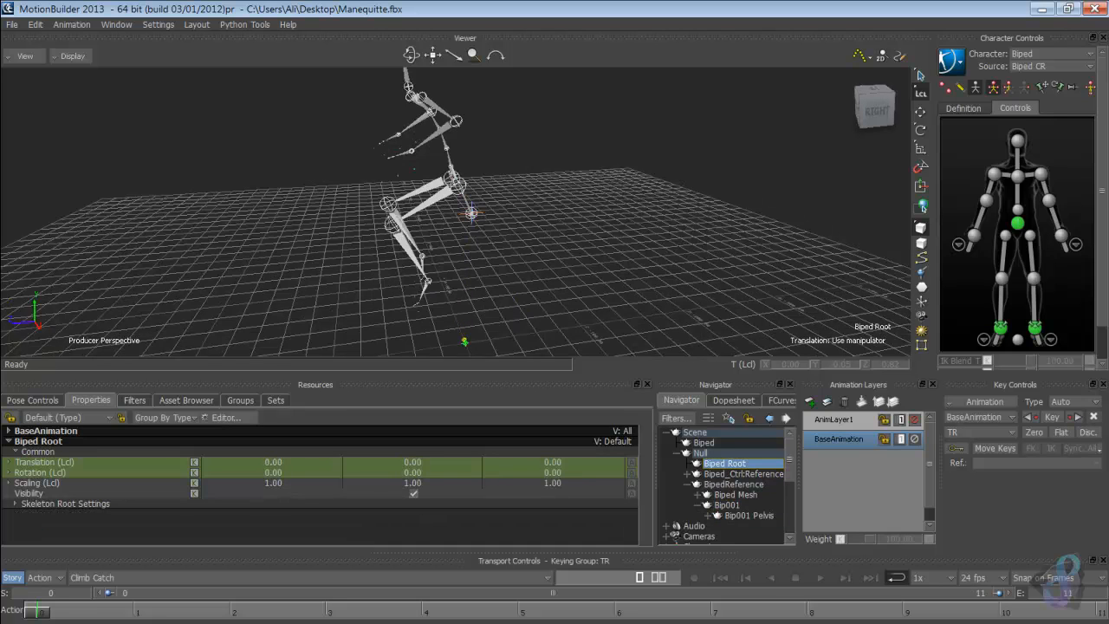
click(734, 485)
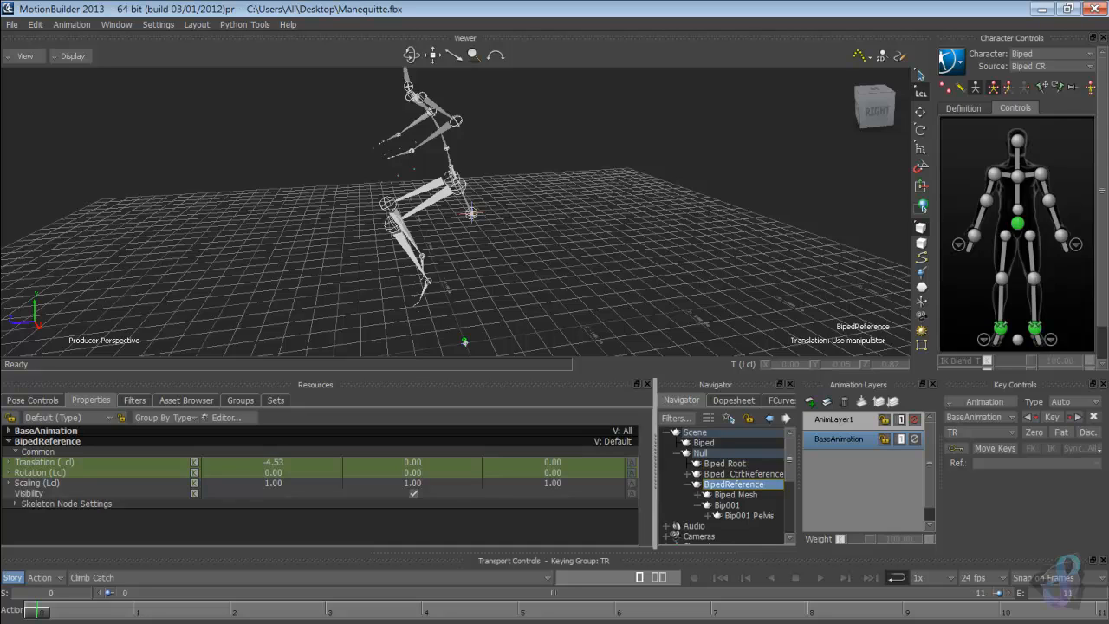
click(687, 484)
ctrl+shift+drag(416, 212, 555, 208)
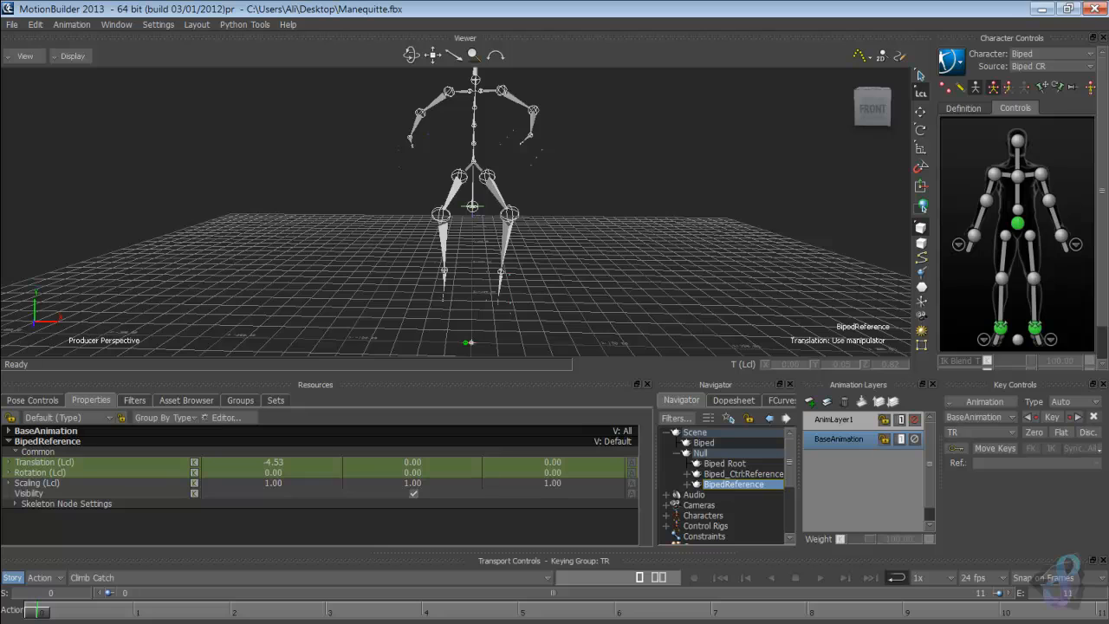
click(704, 442)
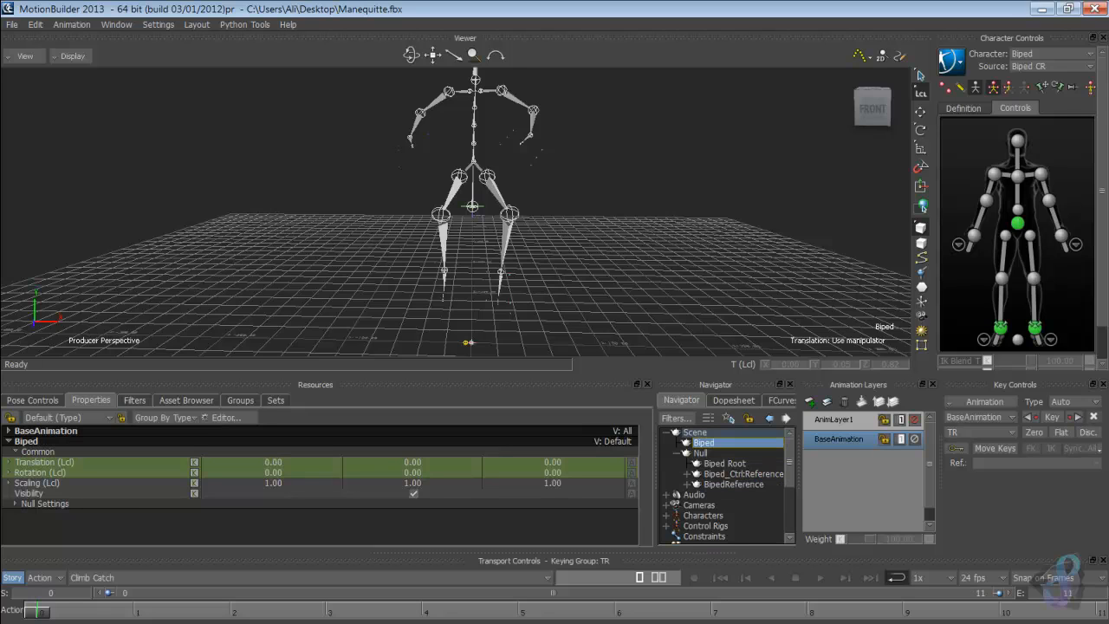
right_click(703, 441)
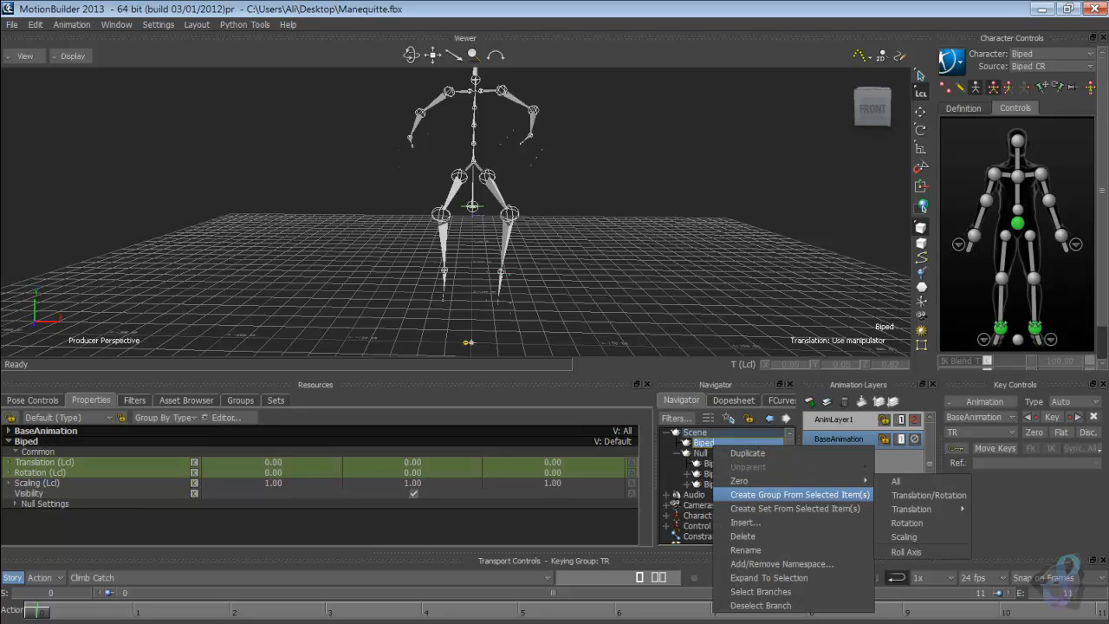
click(742, 534)
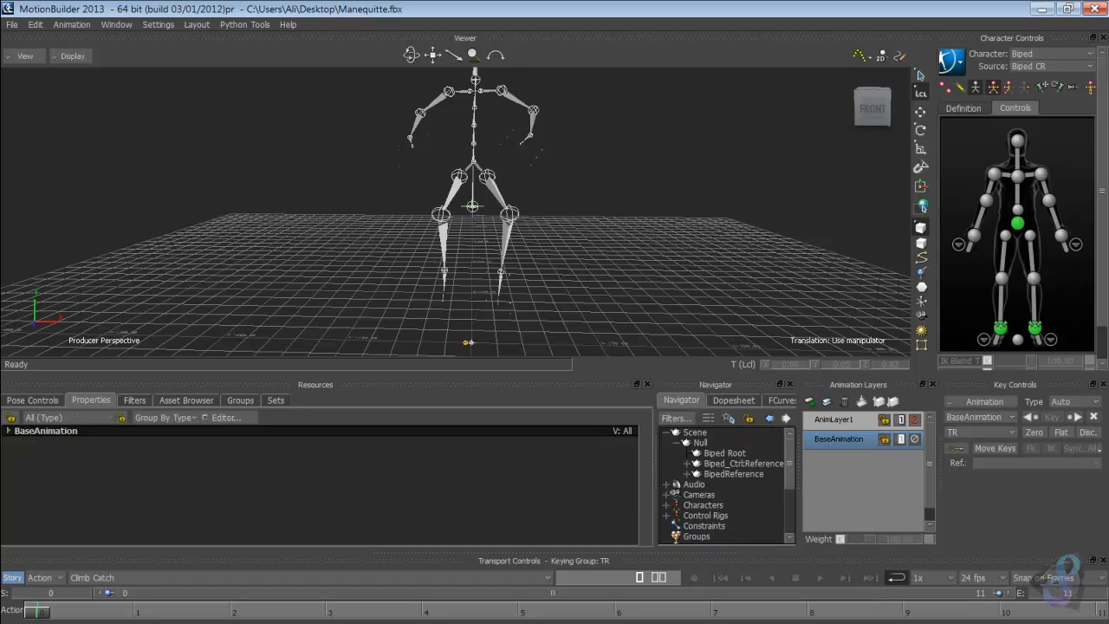
click(724, 452)
right_click(713, 453)
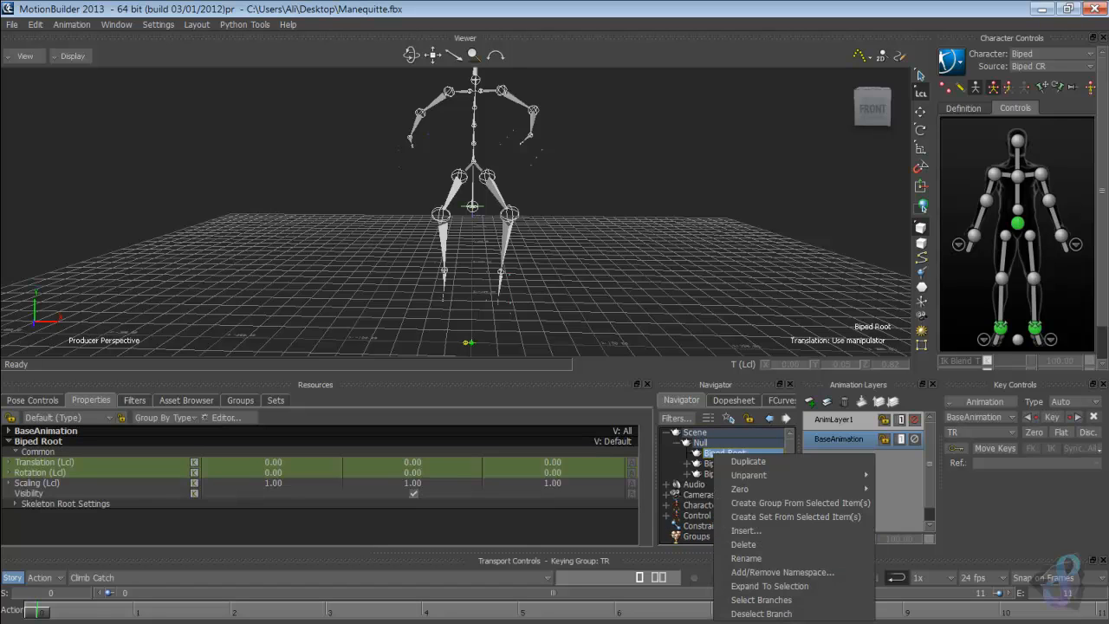
click(742, 543)
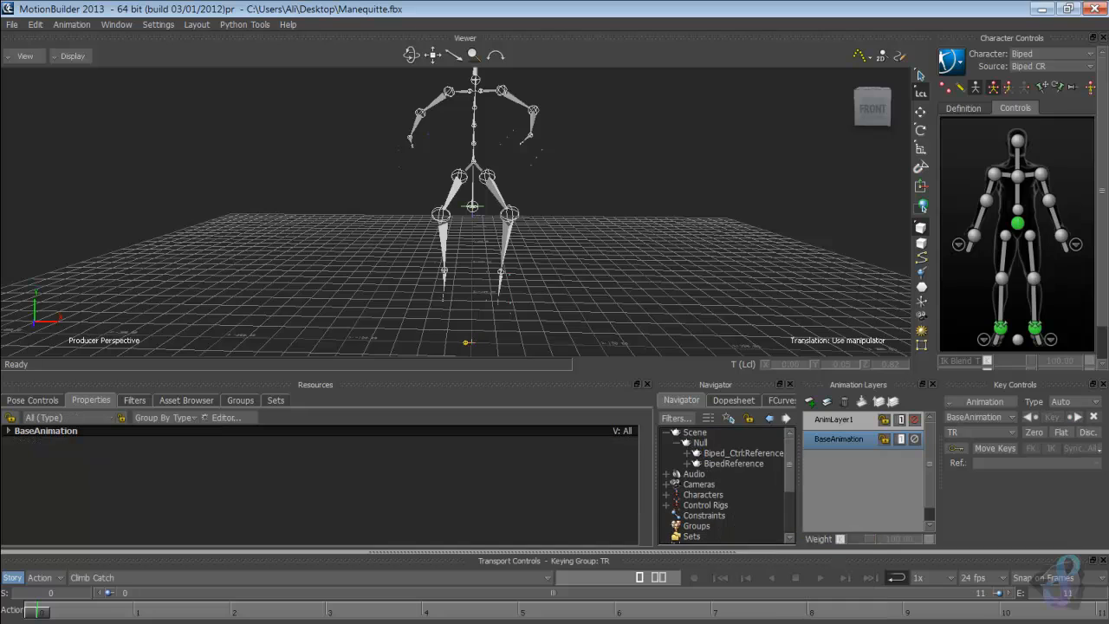
Step: Go to frame 3 and move Bip001 and Biped Mesh out of BipedReference to directly under the Null
drag(38, 611, 326, 611)
ctrl+drag(472, 226, 598, 173)
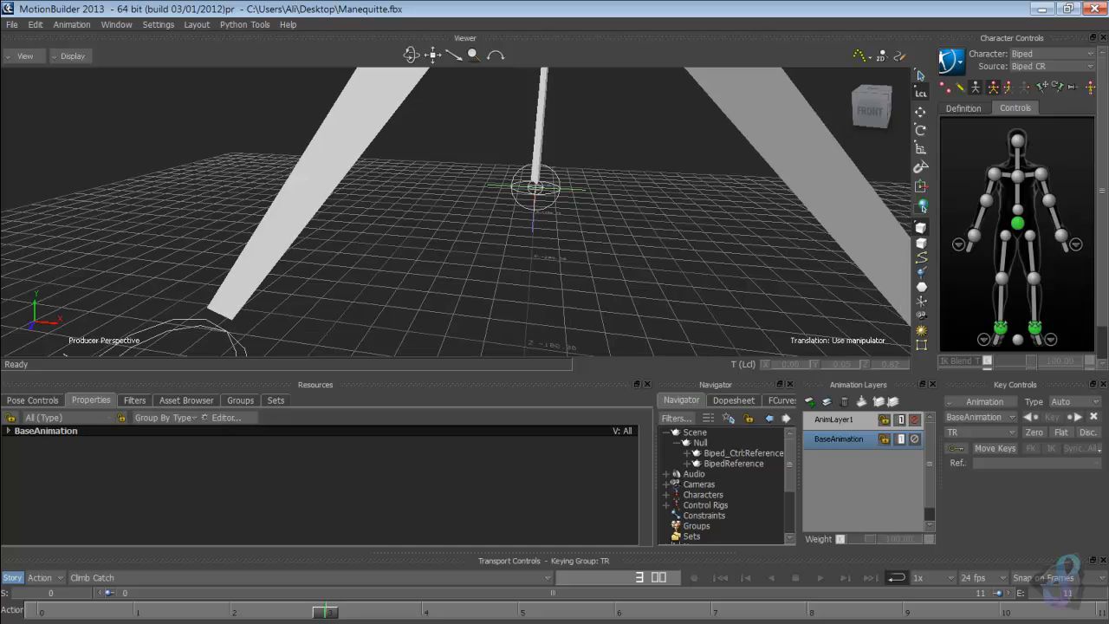
click(534, 201)
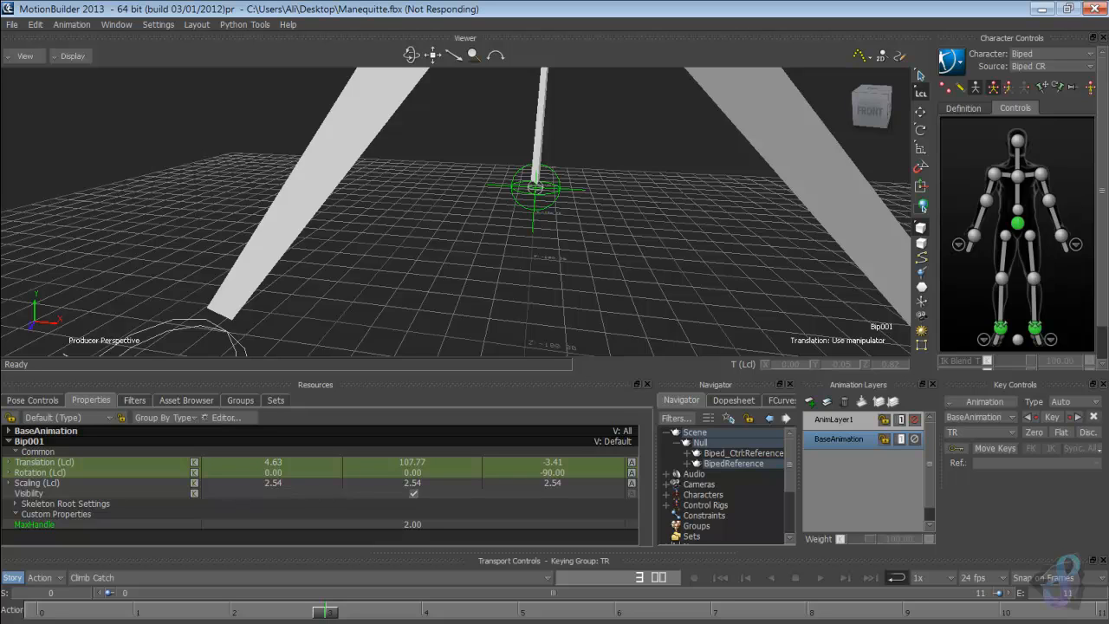
scroll(456, 211, up, 6)
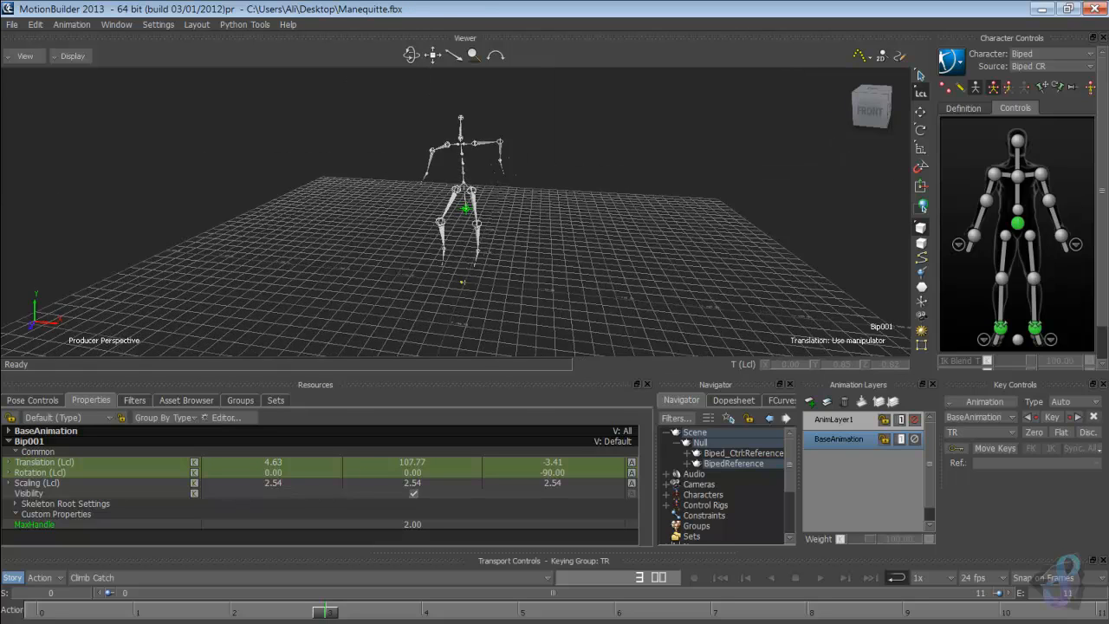
click(687, 464)
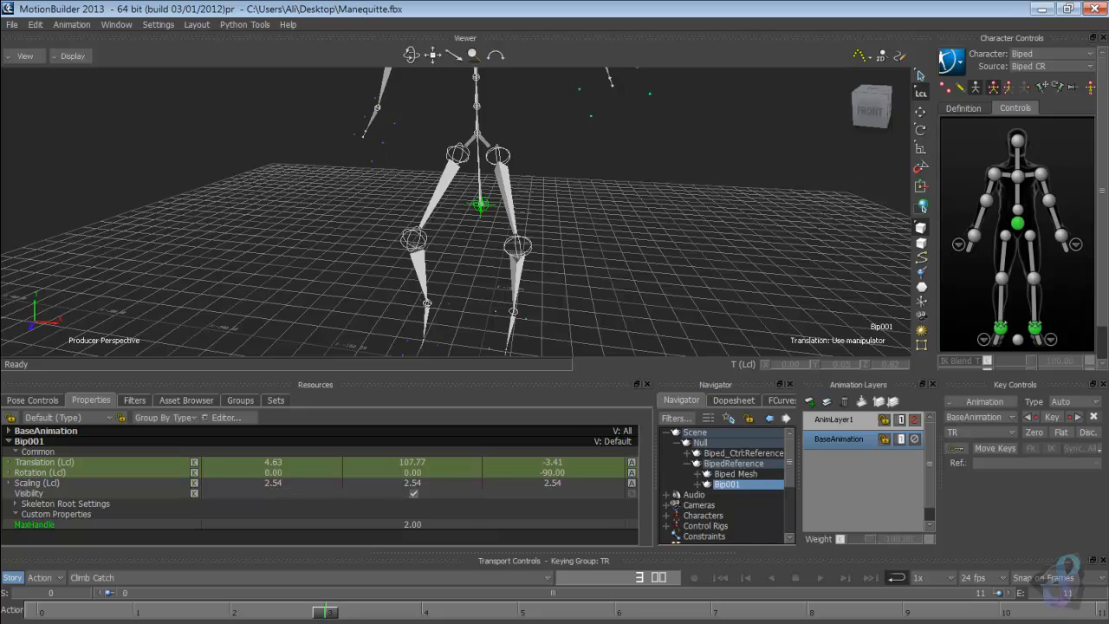
ctrl+click(735, 473)
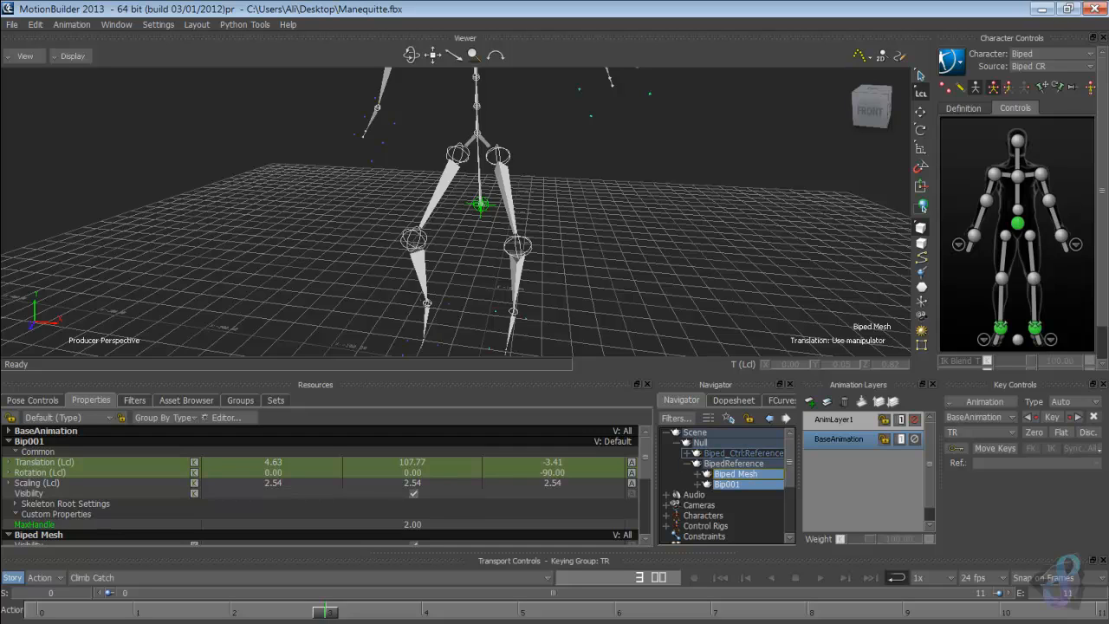
drag(704, 445, 700, 442)
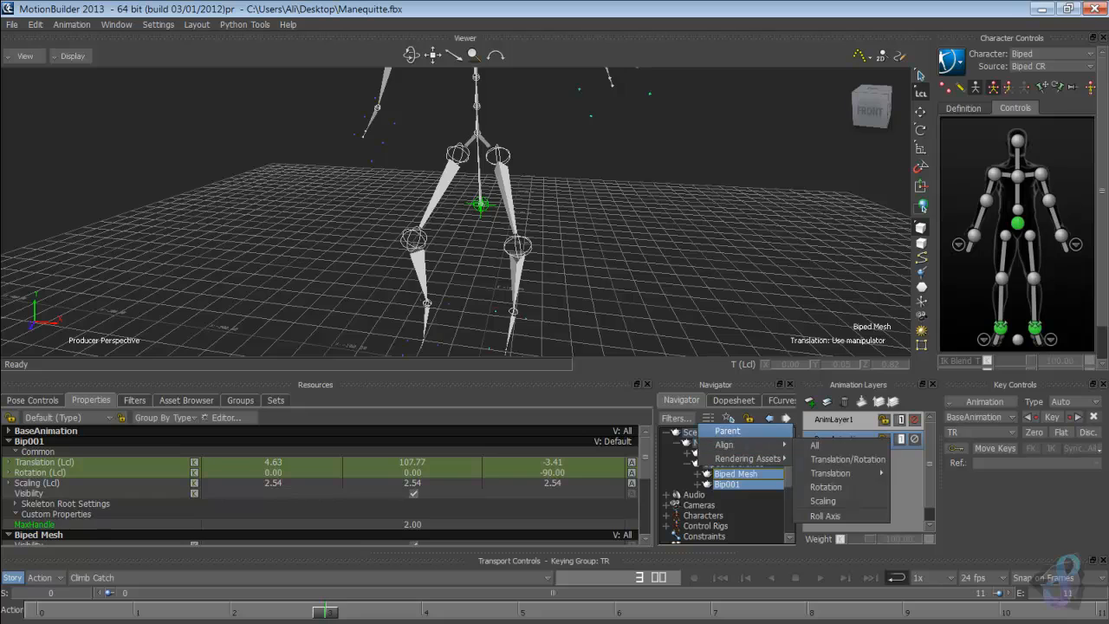
click(724, 430)
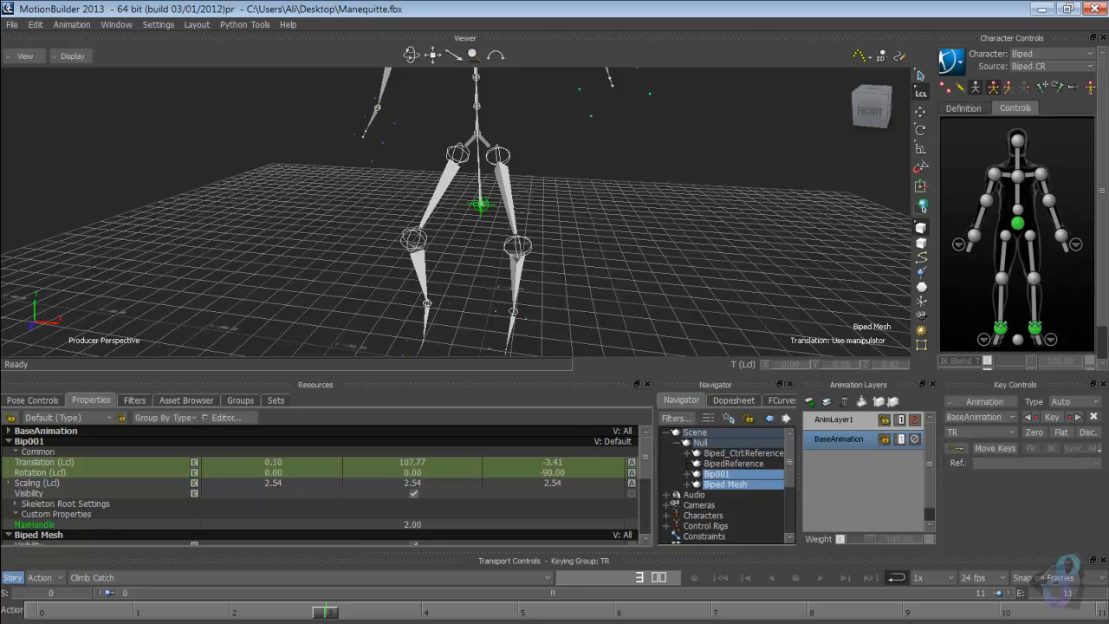
Step: Delete the emptied BipedReference node from under the Null
click(733, 463)
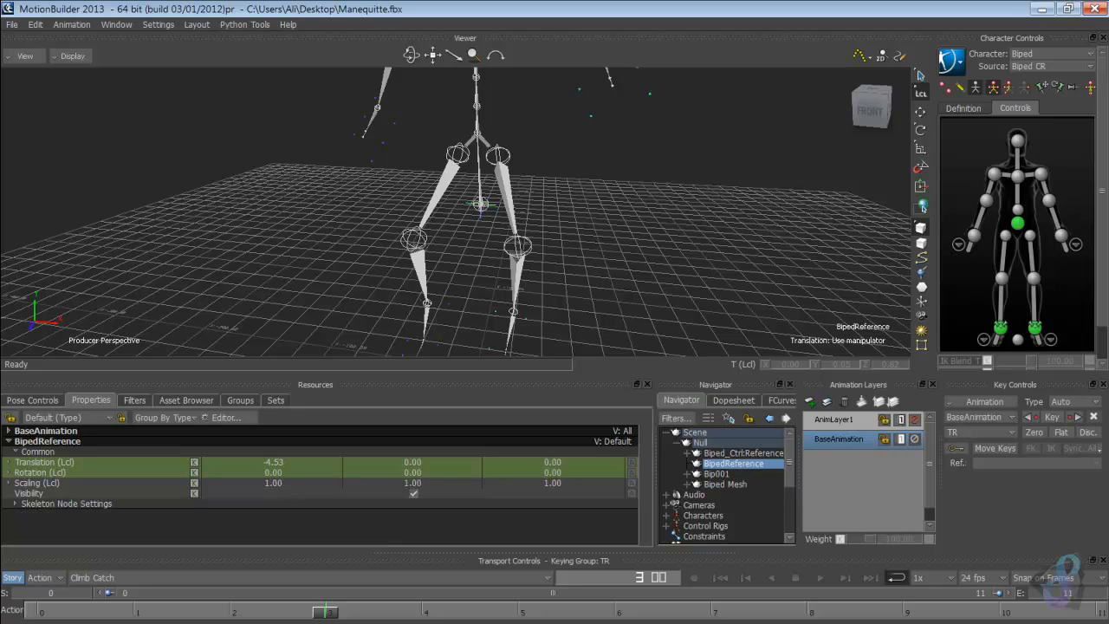
right_click(738, 463)
click(770, 386)
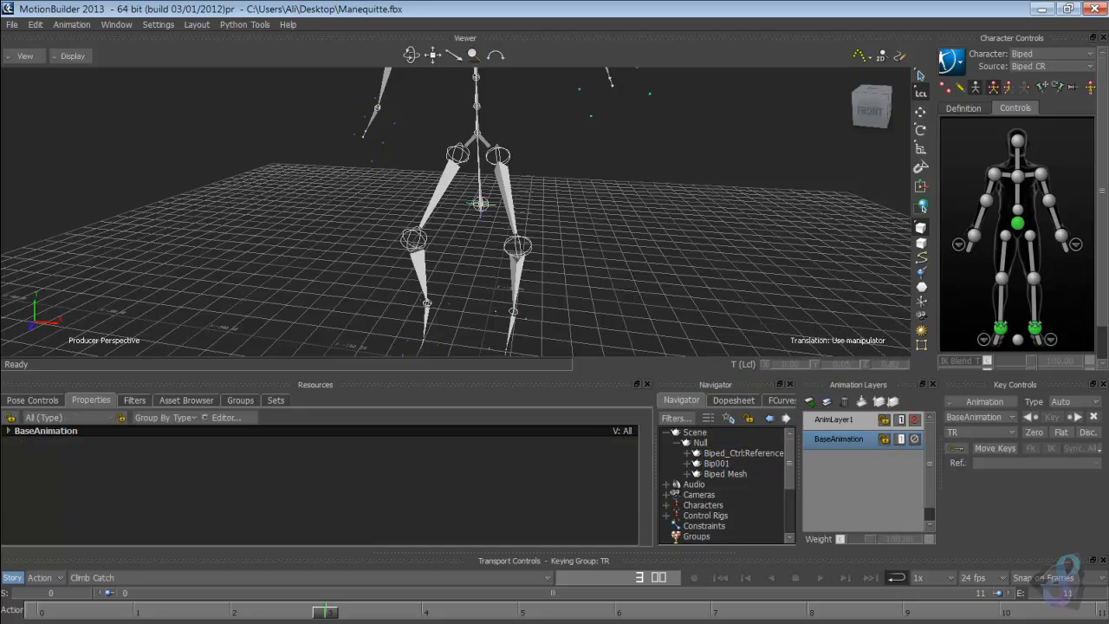
Step: Move Bip001 Pelvis out of Bip001 and parent it directly under the Null
mouse_move(554, 217)
ctrl+shift+mouse_down()
mouse_move(372, 212)
mouse_move(537, 212)
ctrl+shift+mouse_up()
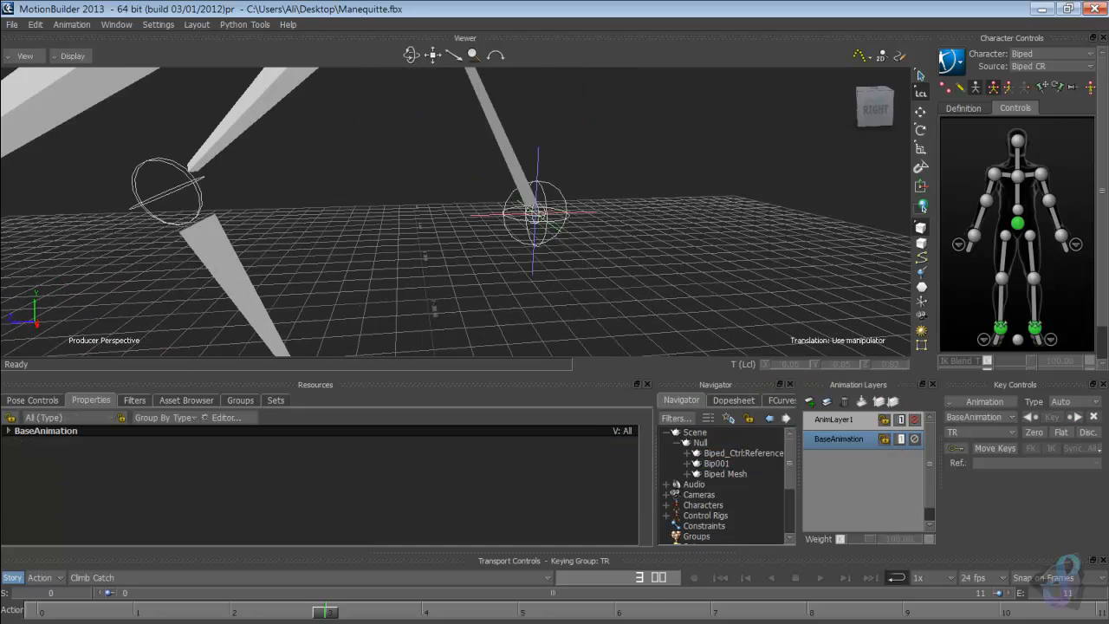
click(534, 213)
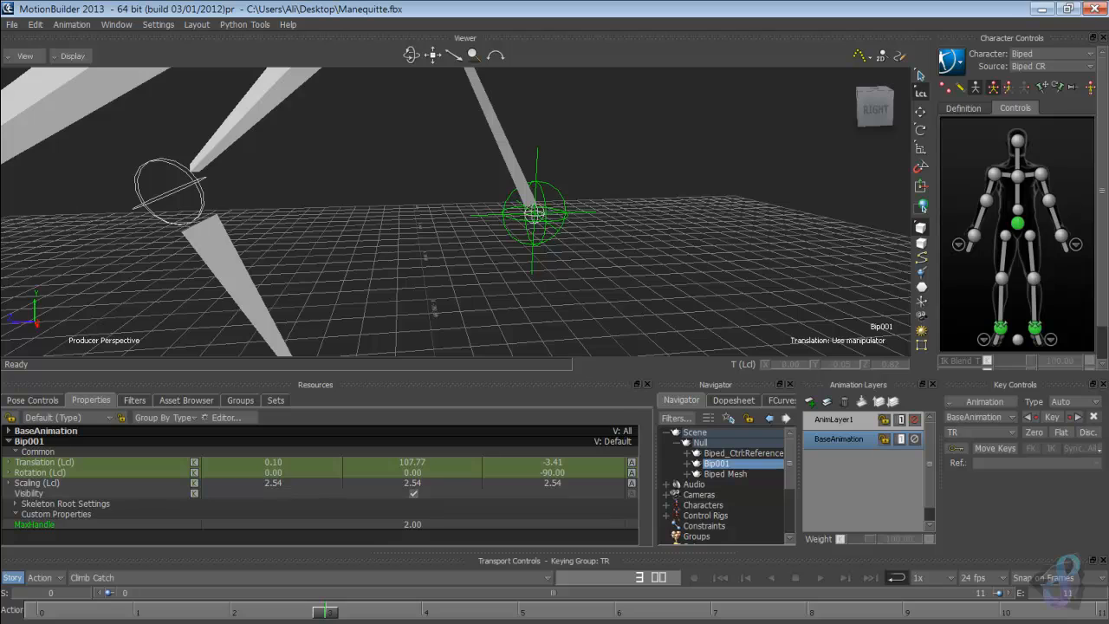
click(687, 463)
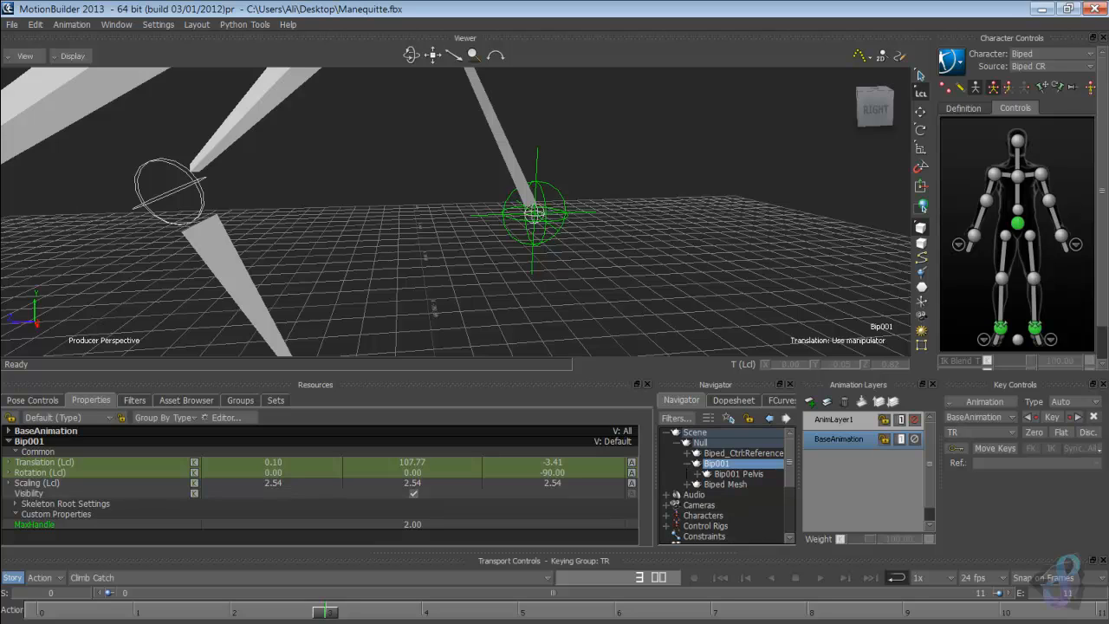
click(738, 474)
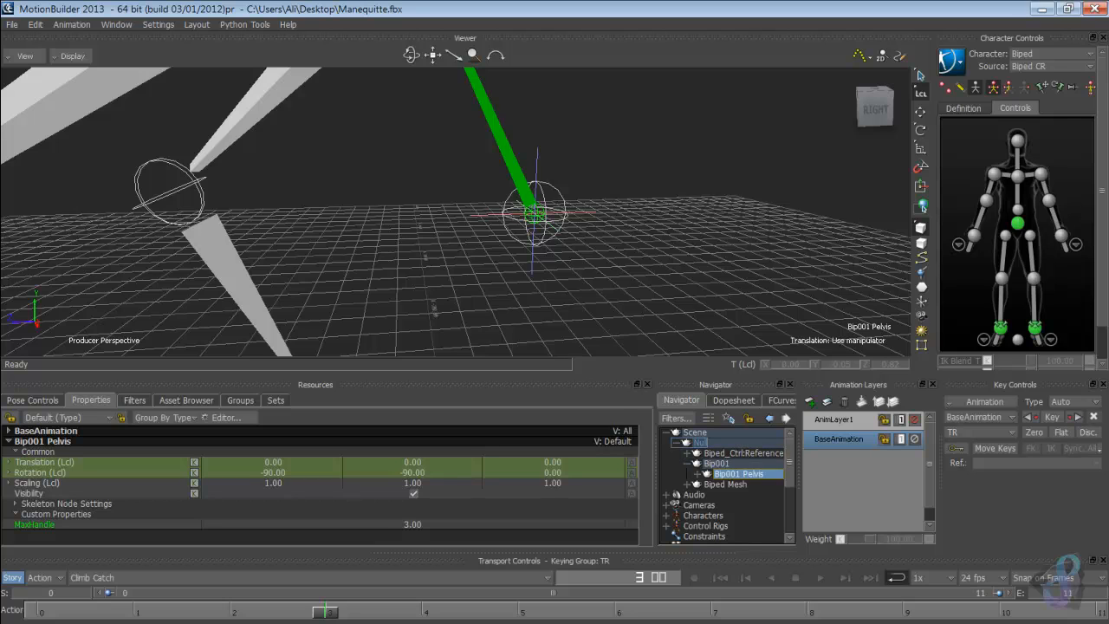
drag(738, 474, 701, 442)
click(730, 430)
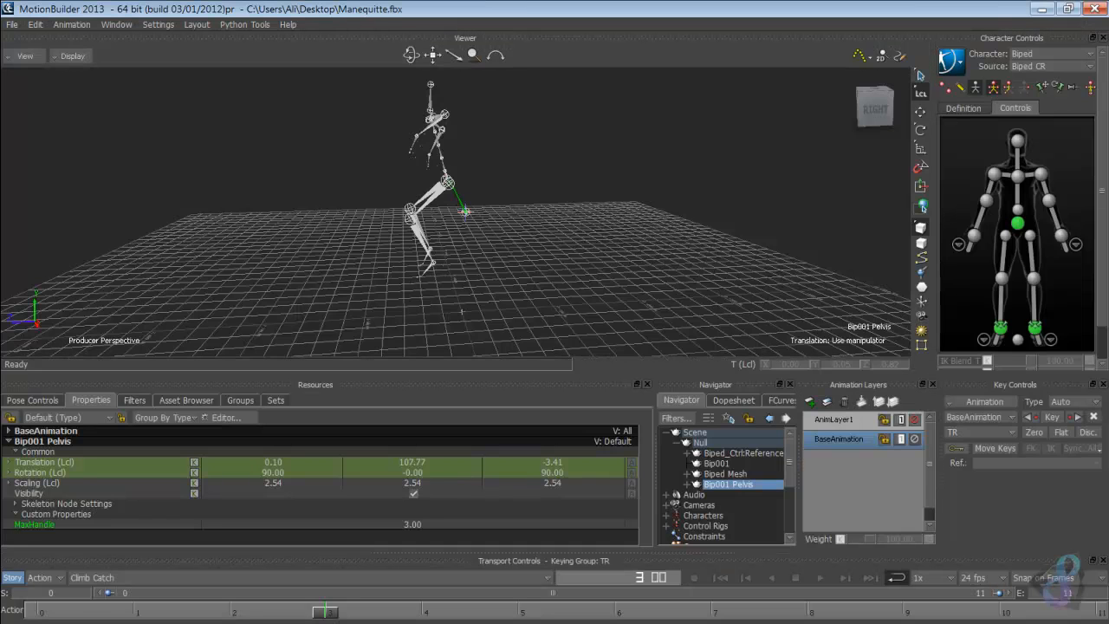
Step: Delete the Bip001 node from under the Null and select Bip001 Pelvis
scroll(456, 212, up, 5)
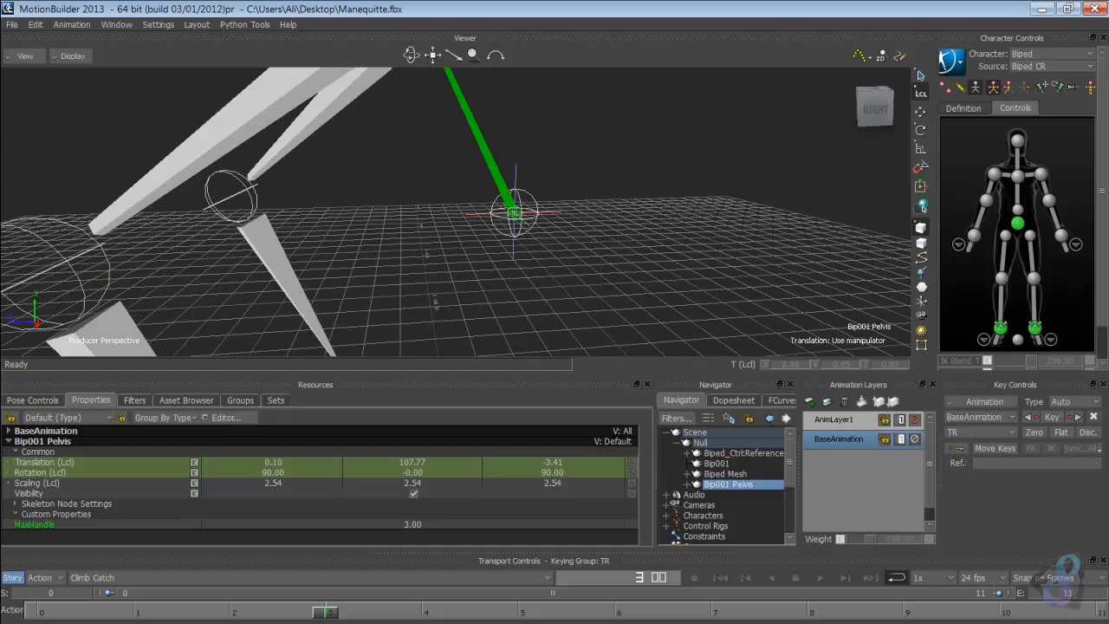
right_click(716, 463)
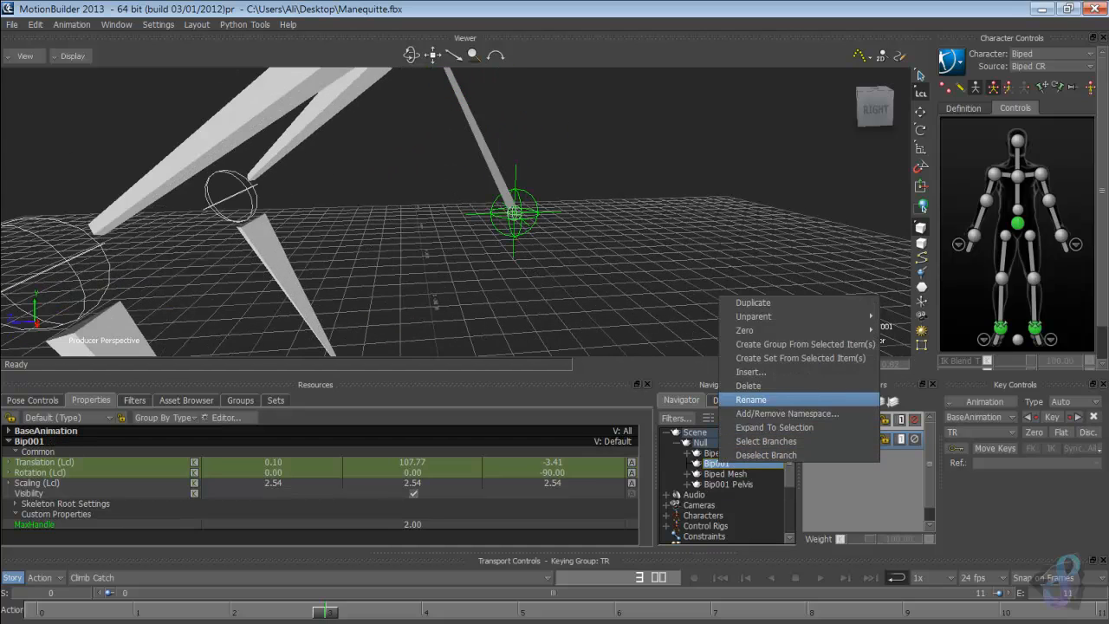
click(748, 385)
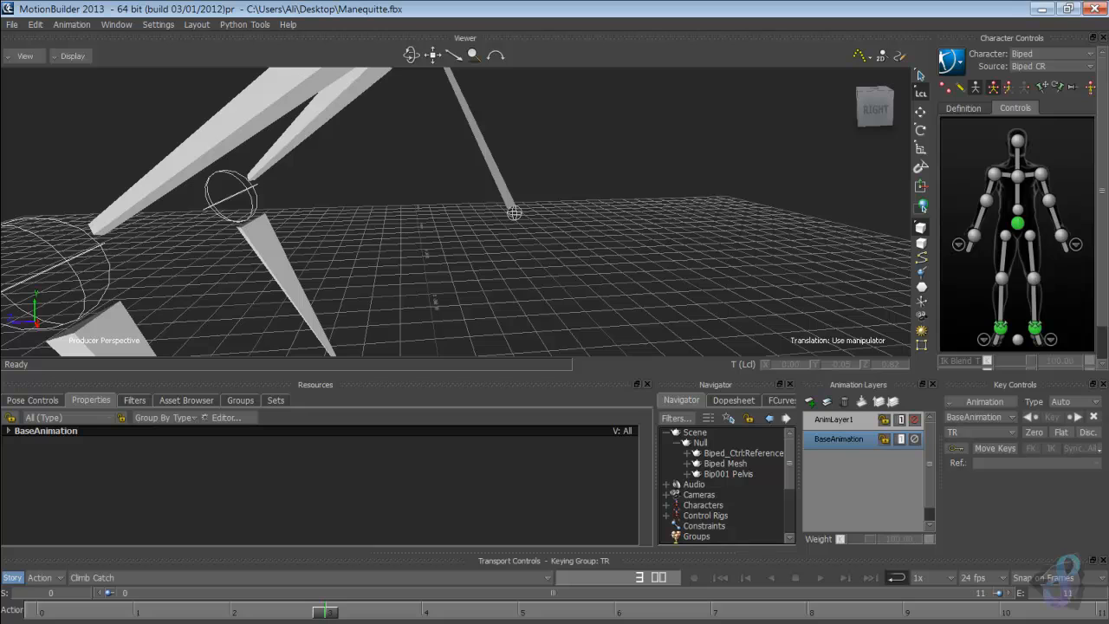
click(727, 474)
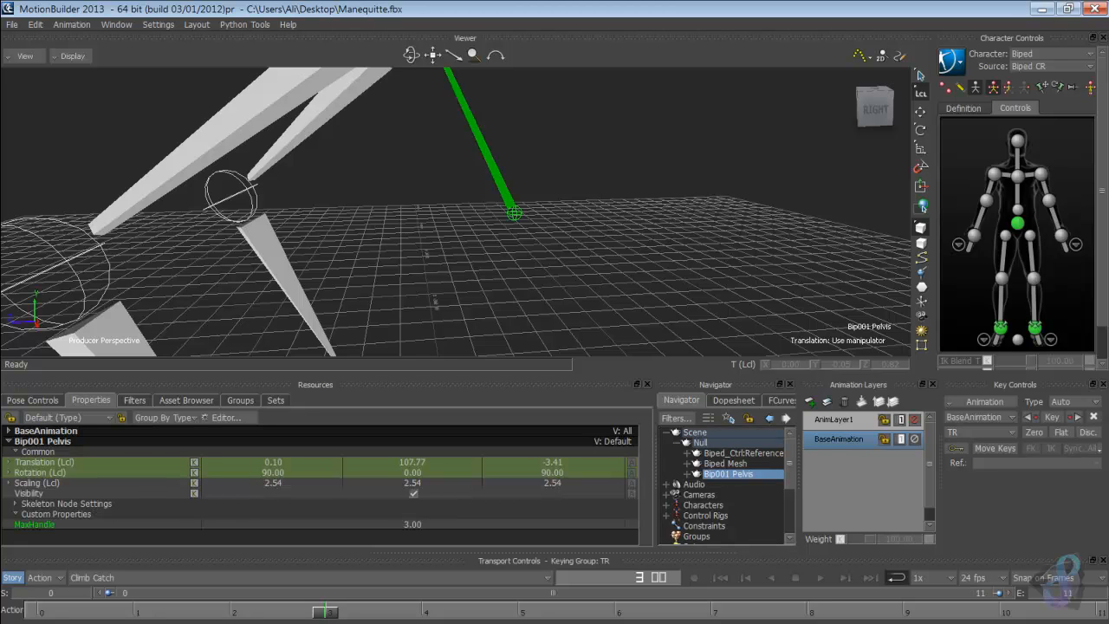
Step: Parent Bip001 Spine directly under the Null and delete the emptied Bip001 Pelvis node
click(687, 474)
scroll(456, 213, down, 4)
middle_drag(455, 212, 658, 251)
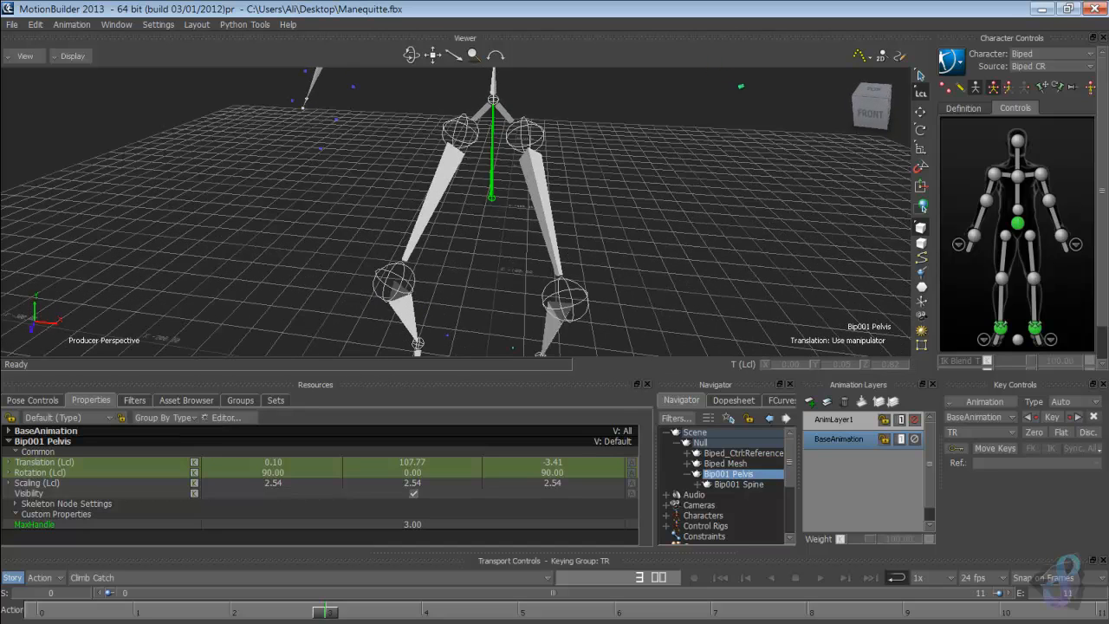
drag(736, 484, 700, 442)
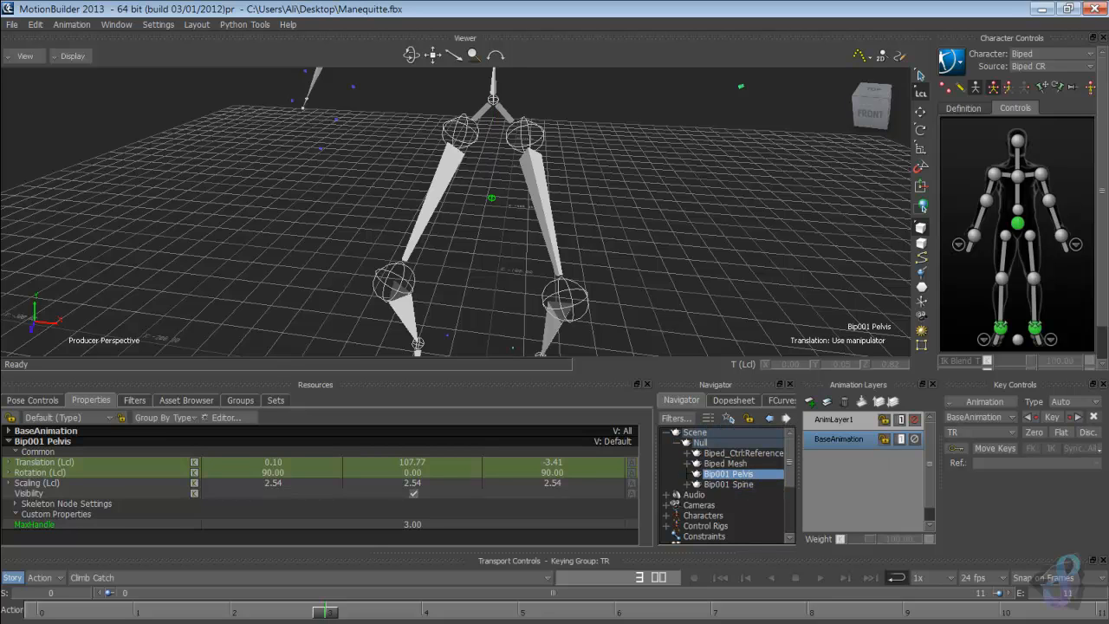
right_click(727, 474)
click(779, 396)
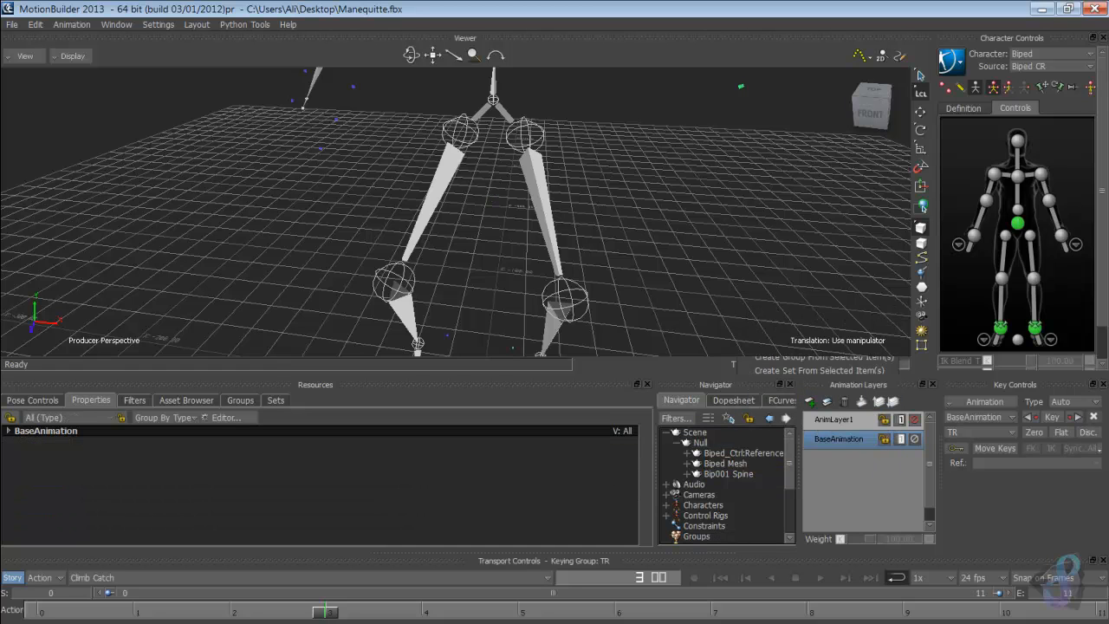
Step: Play back the Climb Catch take and inspect the whole skeleton's motion from the right side
scroll(455, 211, down, 5)
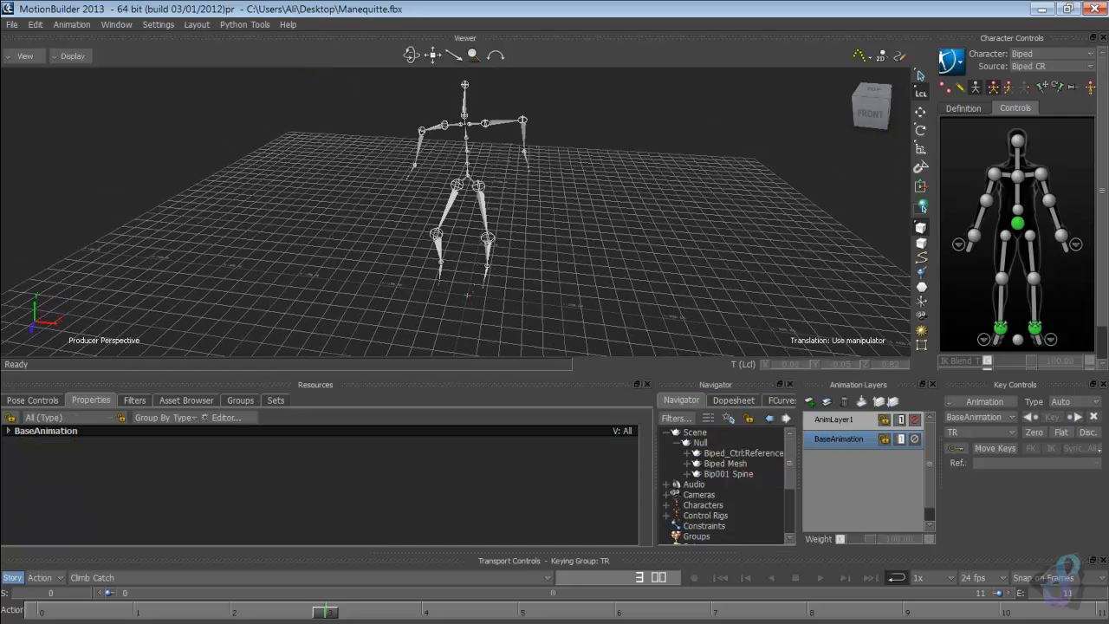
key(space)
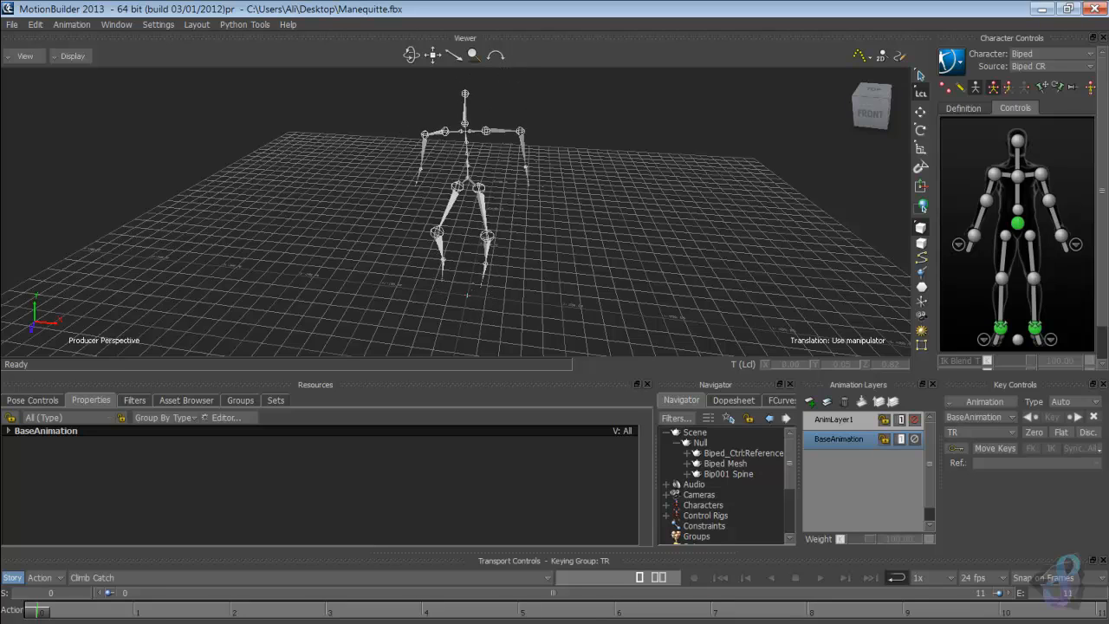
ctrl+shift+drag(455, 211, 307, 185)
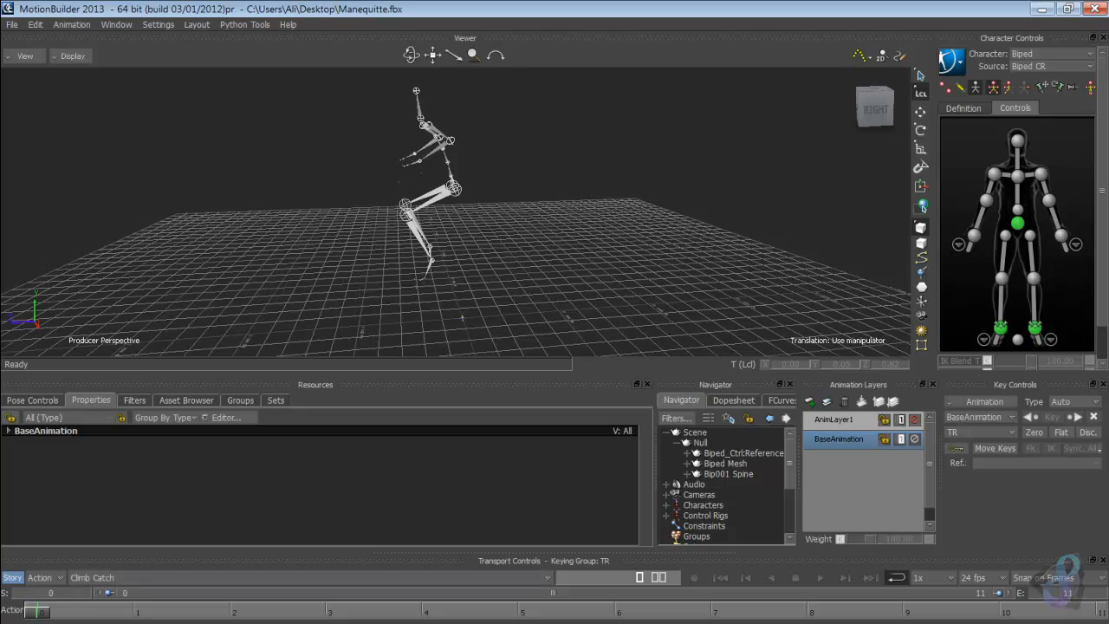
Step: Switch the current take to Walk
click(310, 577)
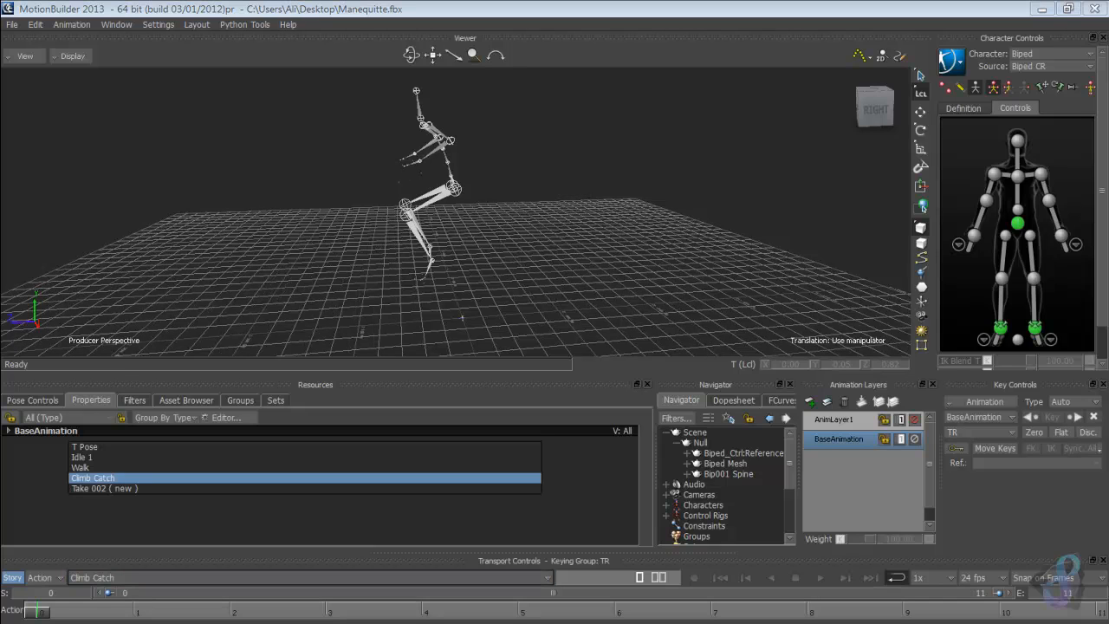
click(305, 468)
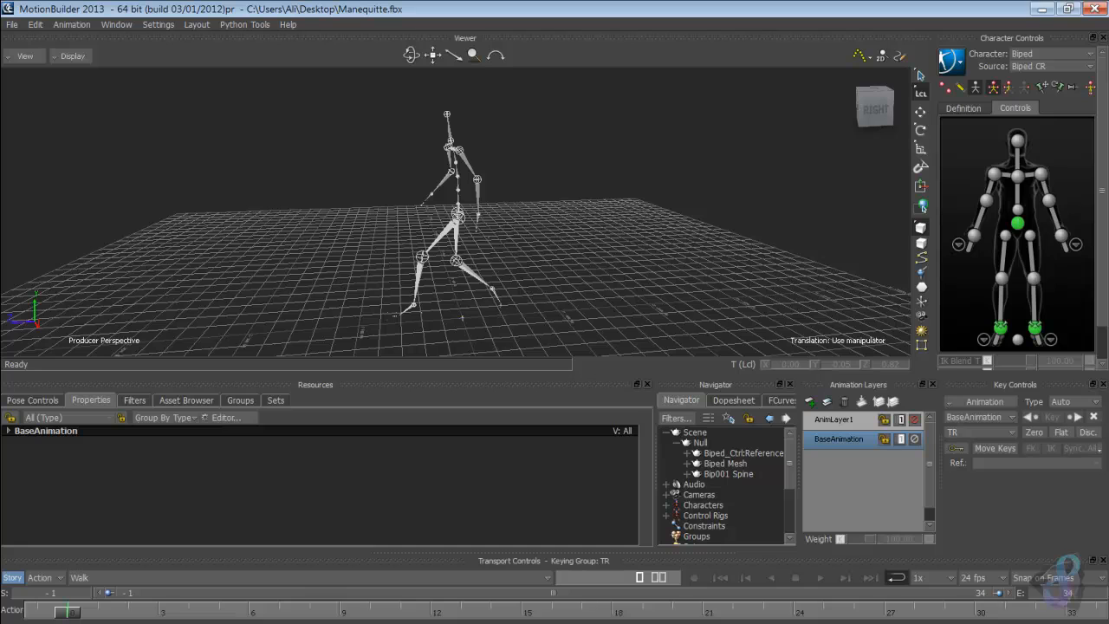
mouse_move(67, 612)
mouse_down()
mouse_move(1095, 611)
mouse_move(67, 612)
mouse_up()
Step: Show the models in the viewer so the Biped mesh is displayed with its skeleton, seen from the front
ctrl+shift+drag(407, 217, 580, 216)
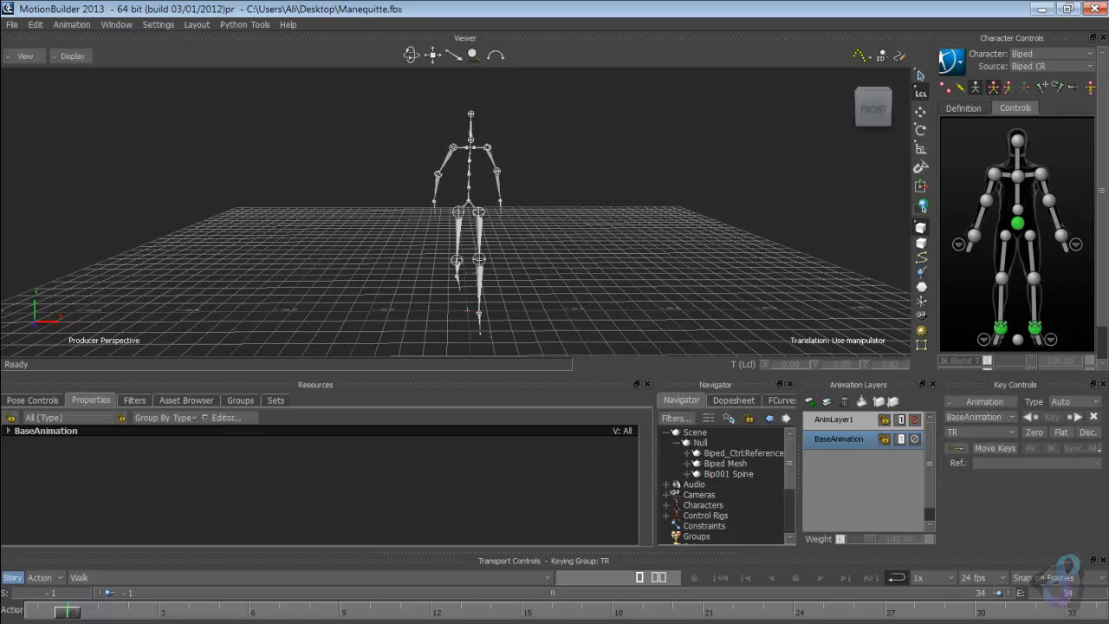
click(72, 56)
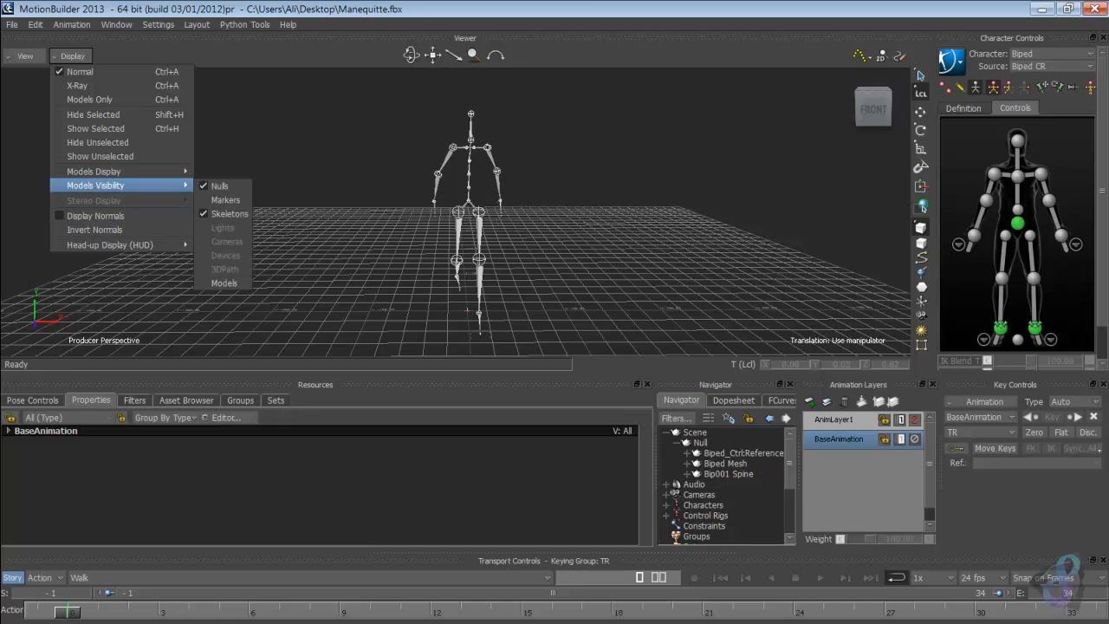
click(224, 282)
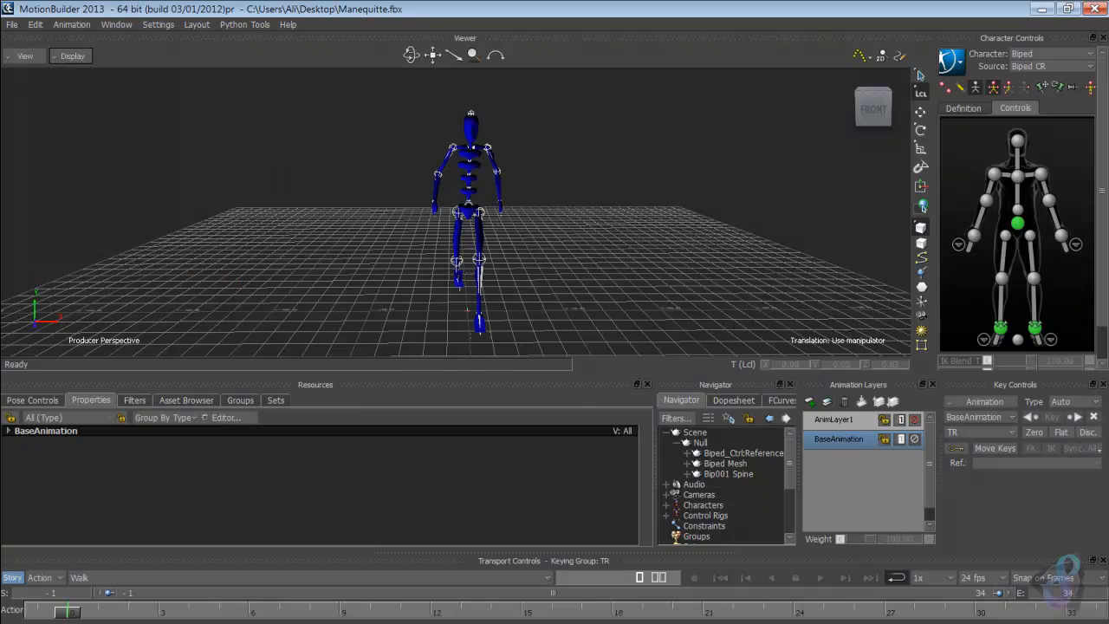
ctrl+shift+drag(433, 216, 440, 229)
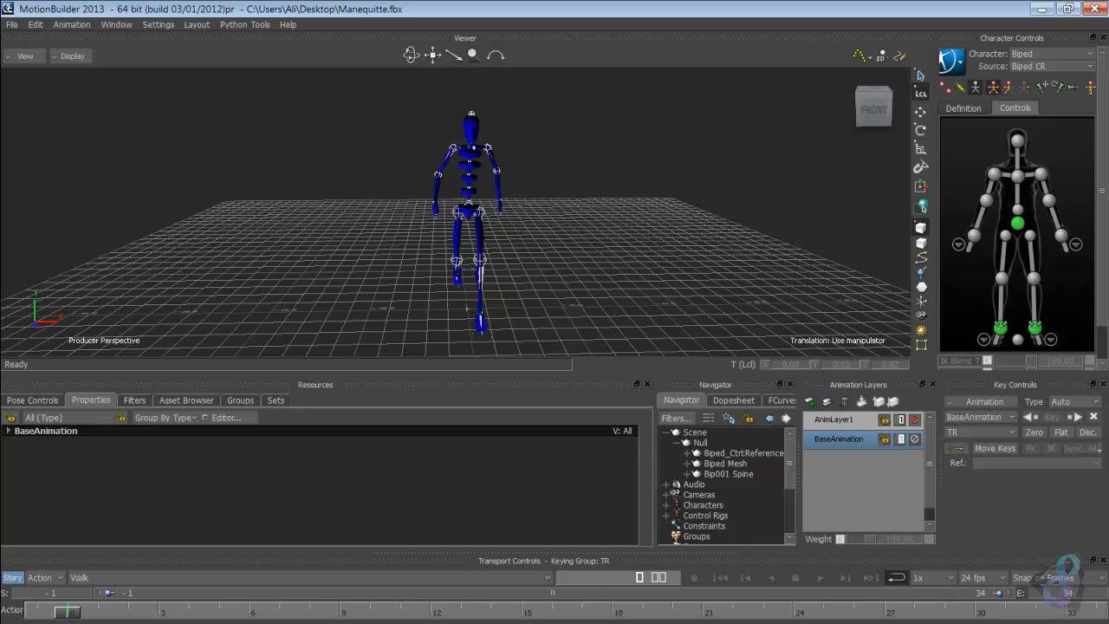
Step: Move the Null along X to about 185.63 and play the Walk take from there
click(699, 442)
key(t)
drag(535, 308, 712, 306)
mouse_move(606, 225)
ctrl+shift+mouse_down()
mouse_move(541, 227)
mouse_move(628, 208)
mouse_move(613, 210)
ctrl+shift+mouse_up()
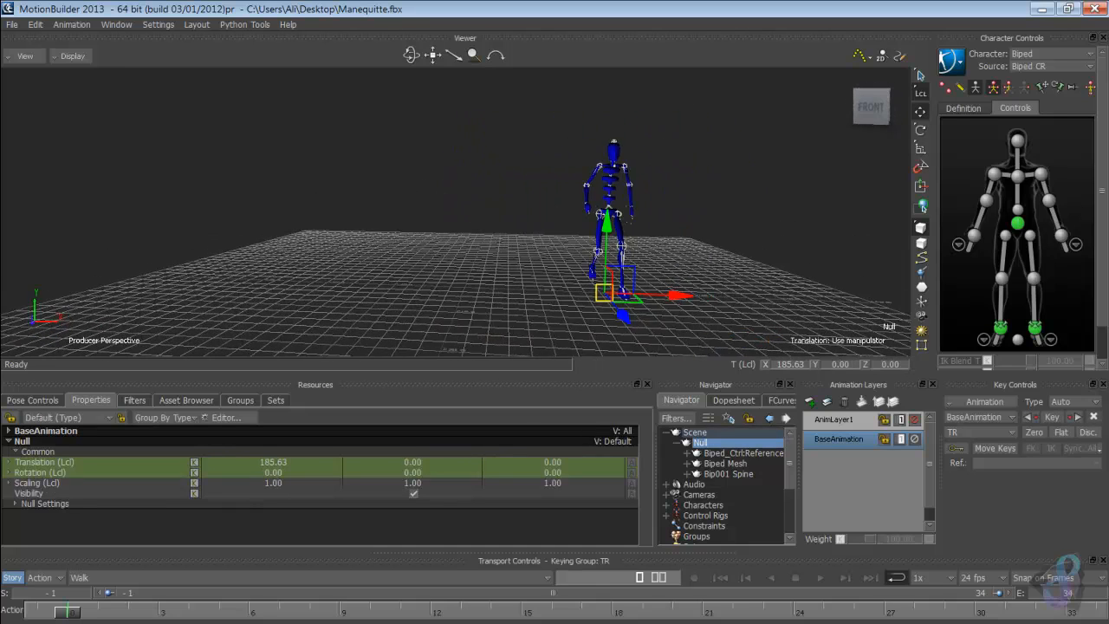
key(space)
ctrl+shift+drag(520, 226, 469, 199)
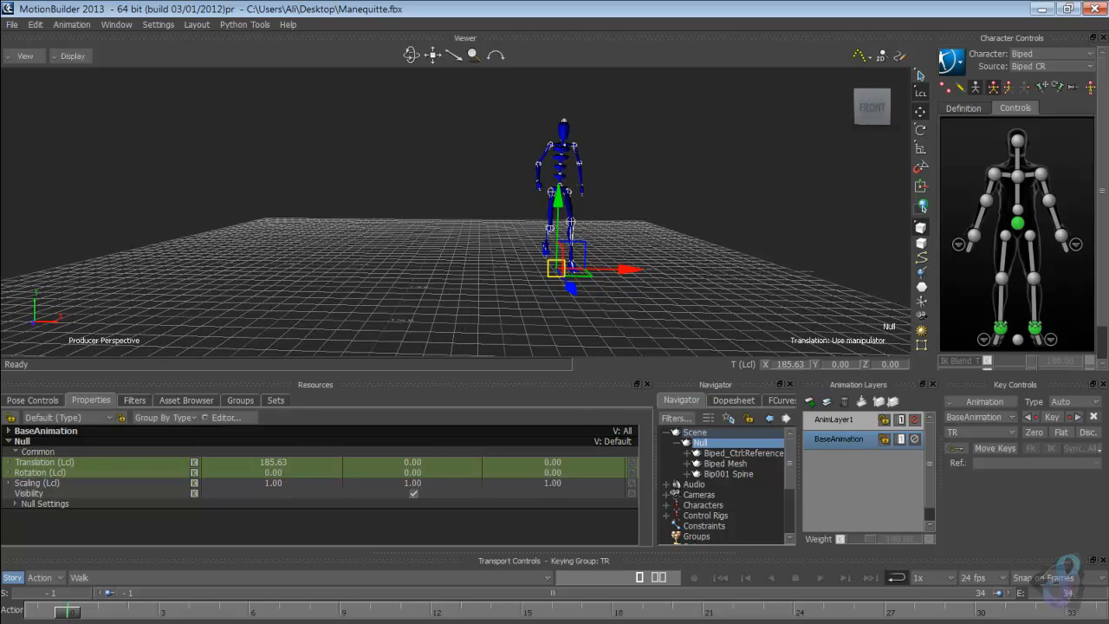
Step: Set the Null's X translation to 0
double_click(273, 463)
text(0)
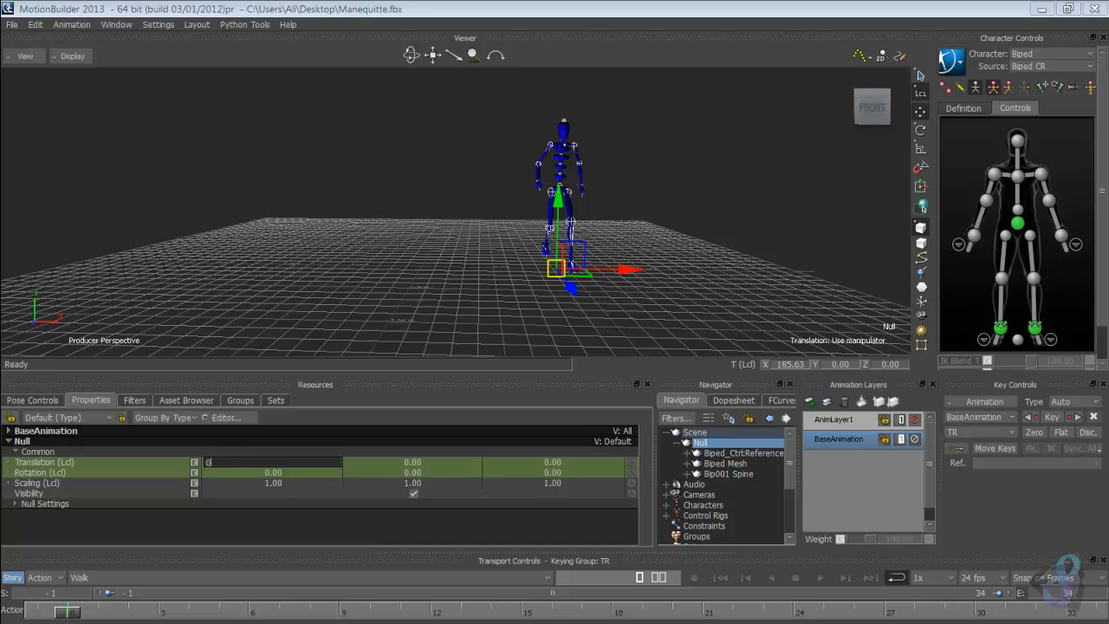
key(Return)
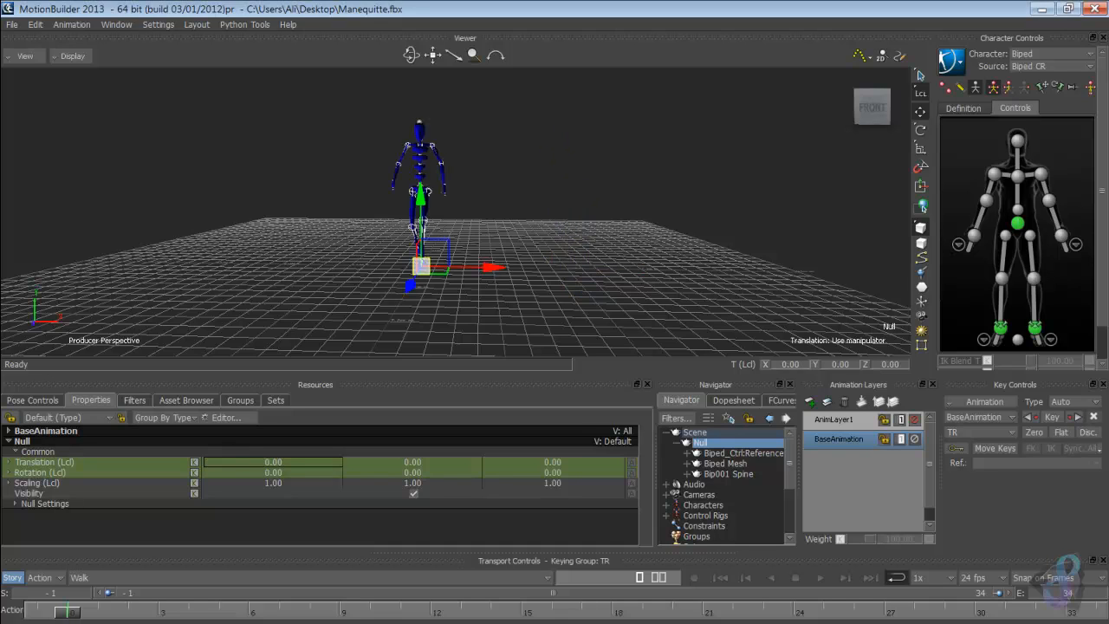
mouse_move(468, 277)
ctrl+shift+mouse_down()
mouse_move(529, 295)
mouse_move(478, 278)
ctrl+shift+mouse_up()
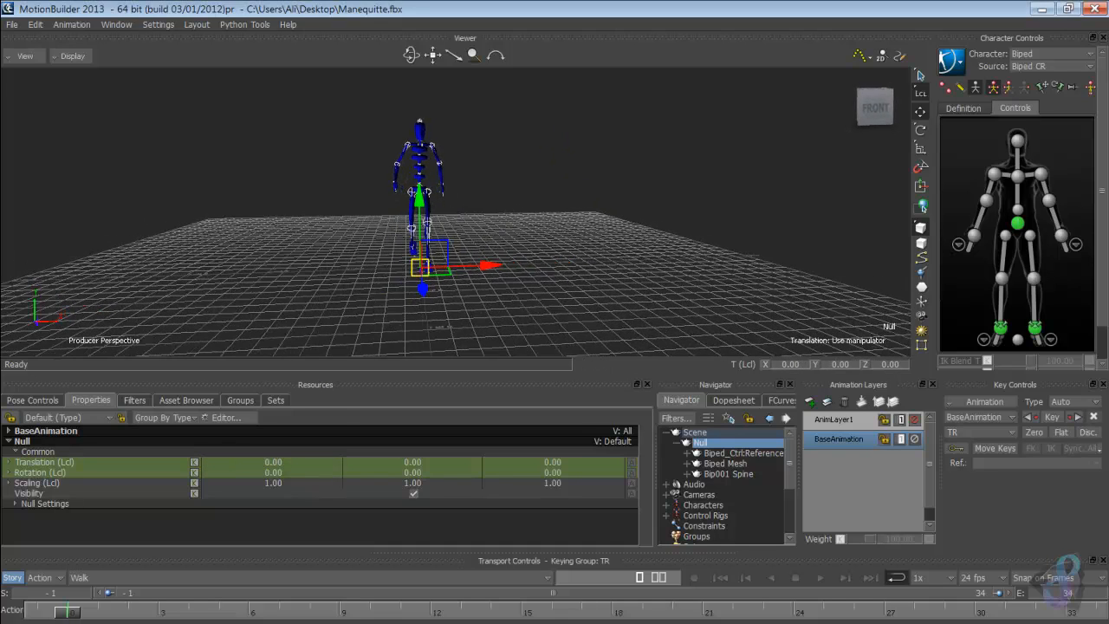
Step: Move the Null sideways along X to about 199.60
click(12, 25)
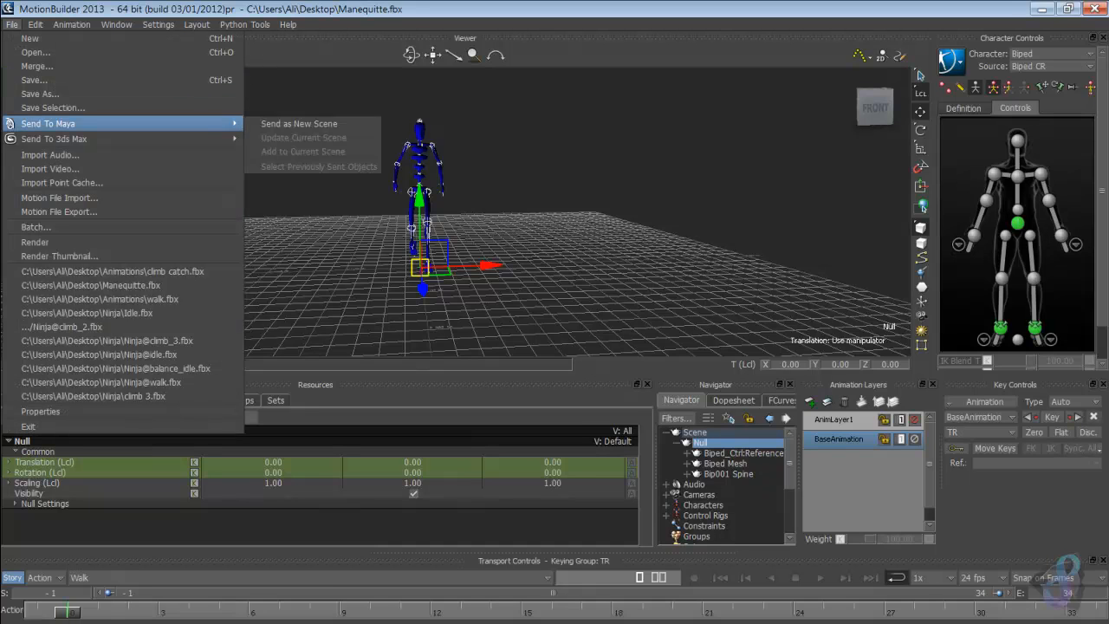
drag(483, 265, 585, 272)
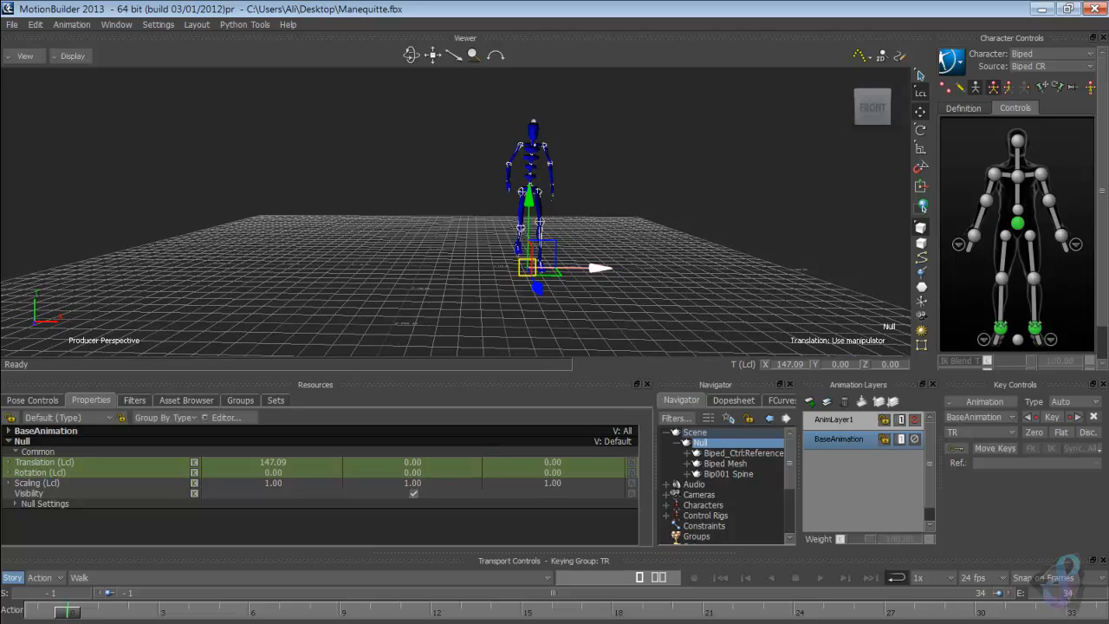
drag(595, 267, 634, 271)
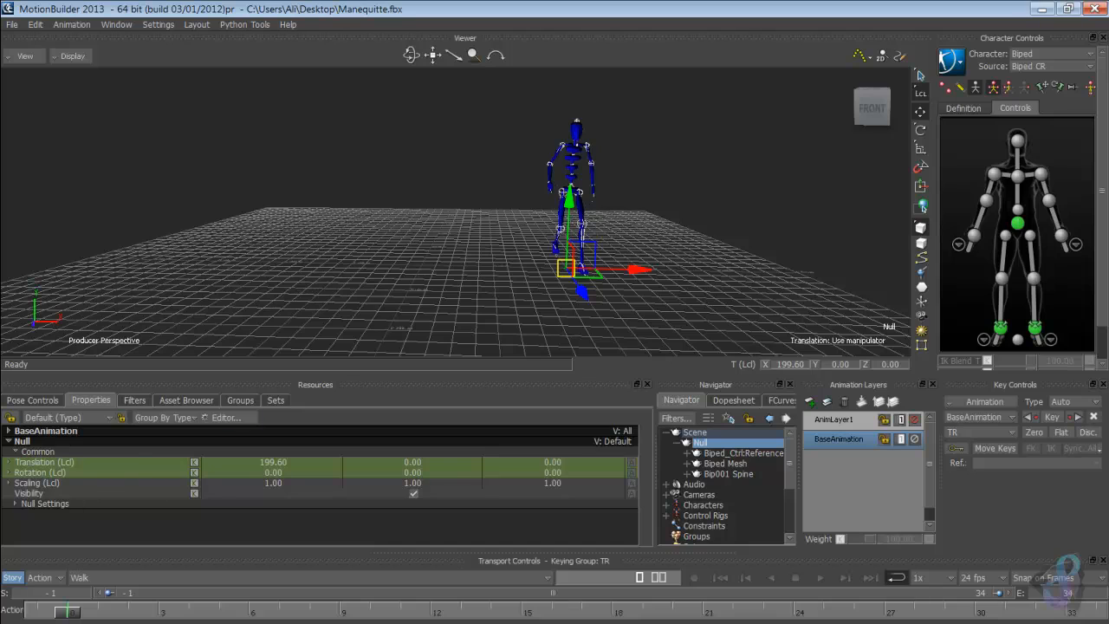
Step: Look through the asset template categories, from Characters, Commands and Constraints to Elements, Physical Properties, Shading Elements and Solvers
click(186, 400)
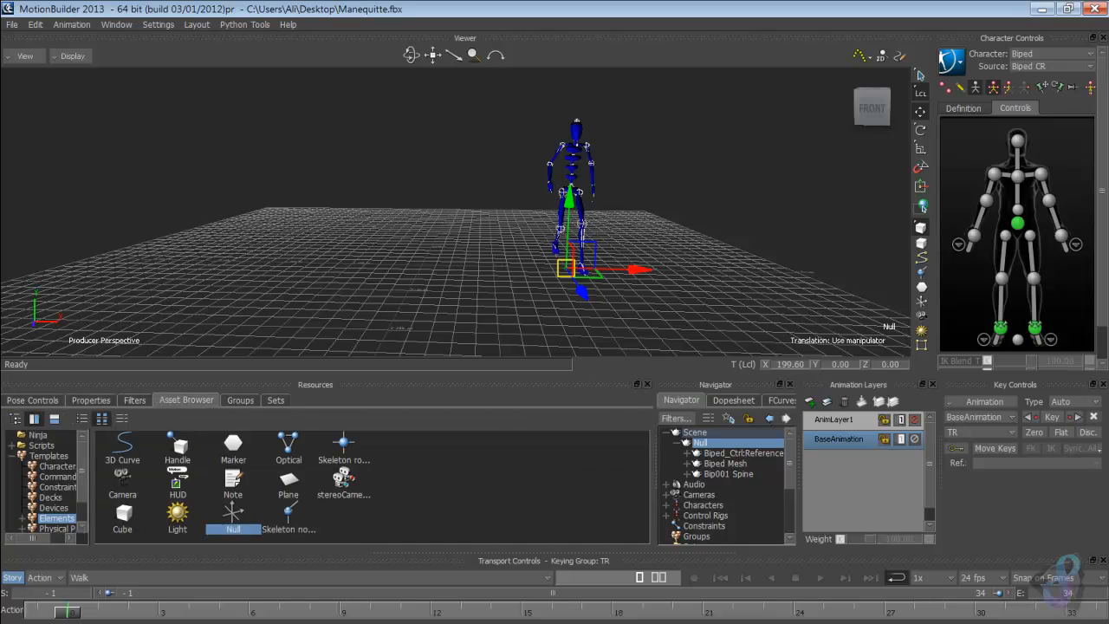
click(57, 466)
click(57, 476)
click(57, 487)
click(51, 497)
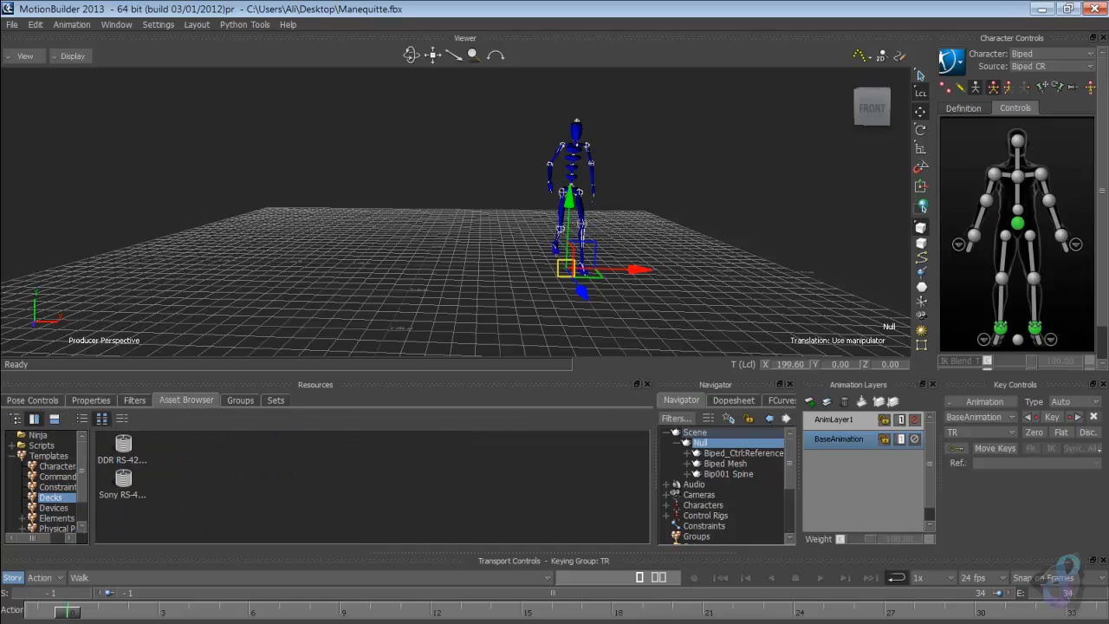
click(53, 508)
click(56, 518)
click(57, 528)
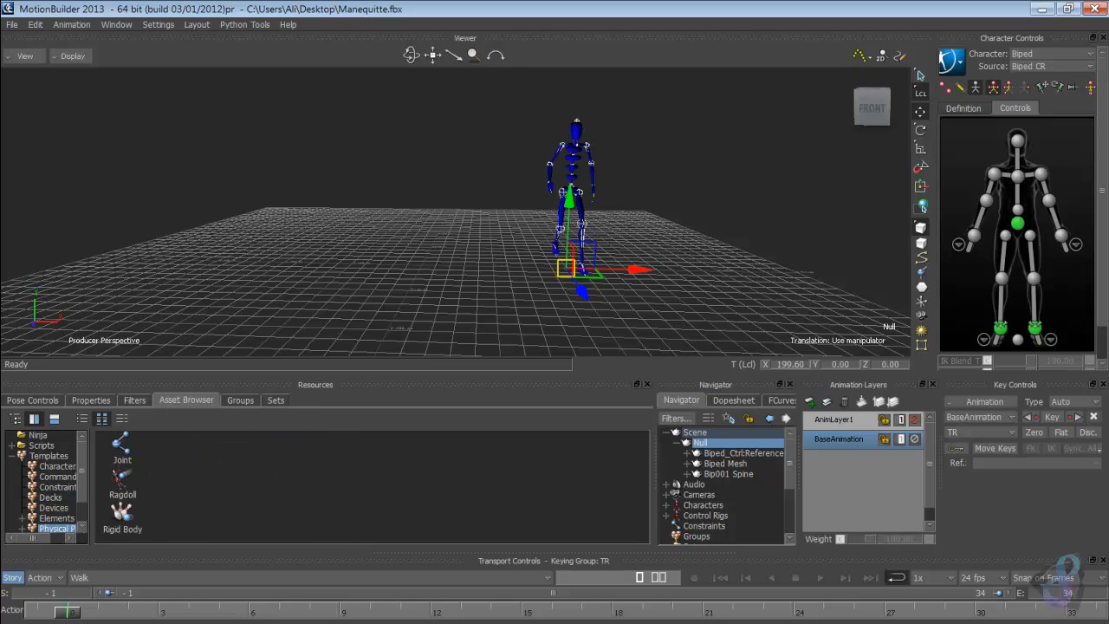
scroll(48, 485, down, 3)
click(58, 506)
click(52, 516)
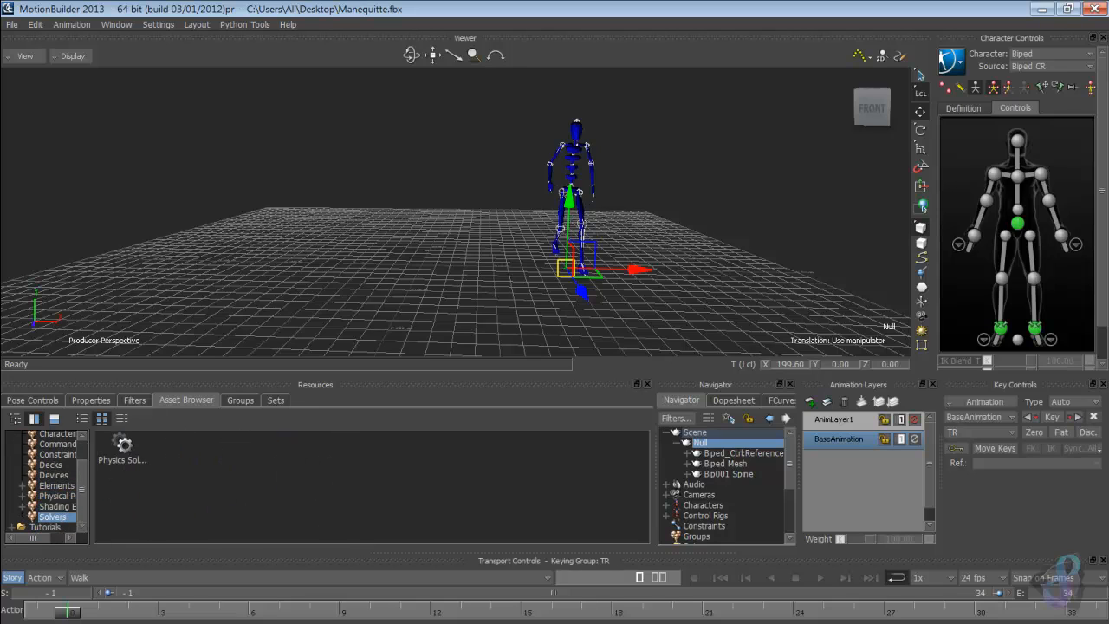
Step: Examine the Characters, Commands, Constraints, Decks, Devices and Elements templates again, including the Primitives under Elements
scroll(48, 481, up, 1)
click(57, 465)
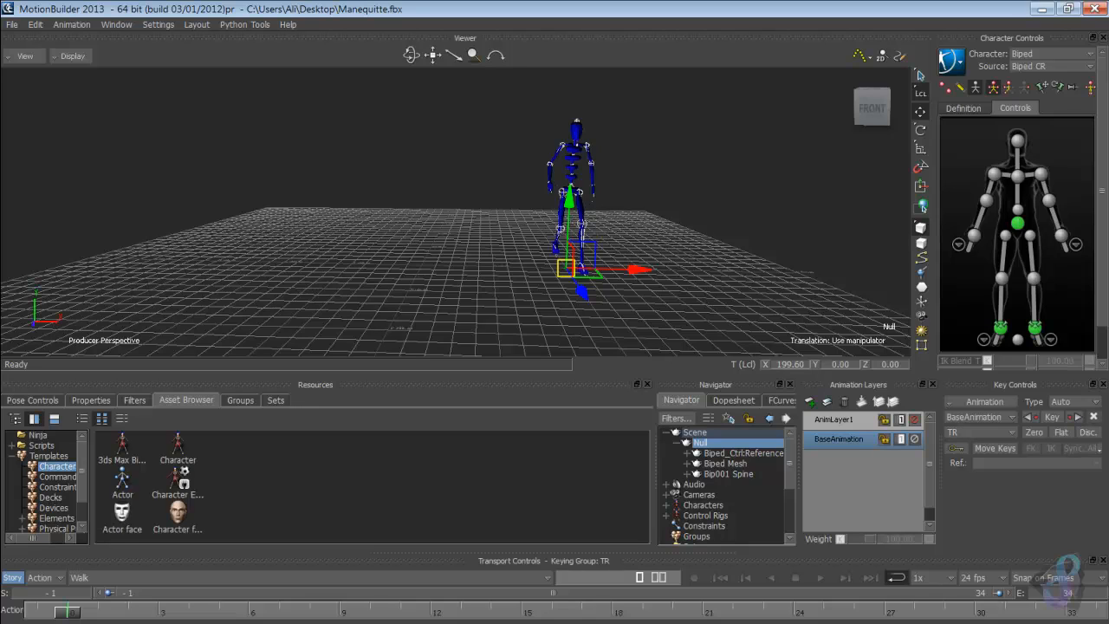
click(57, 476)
click(57, 487)
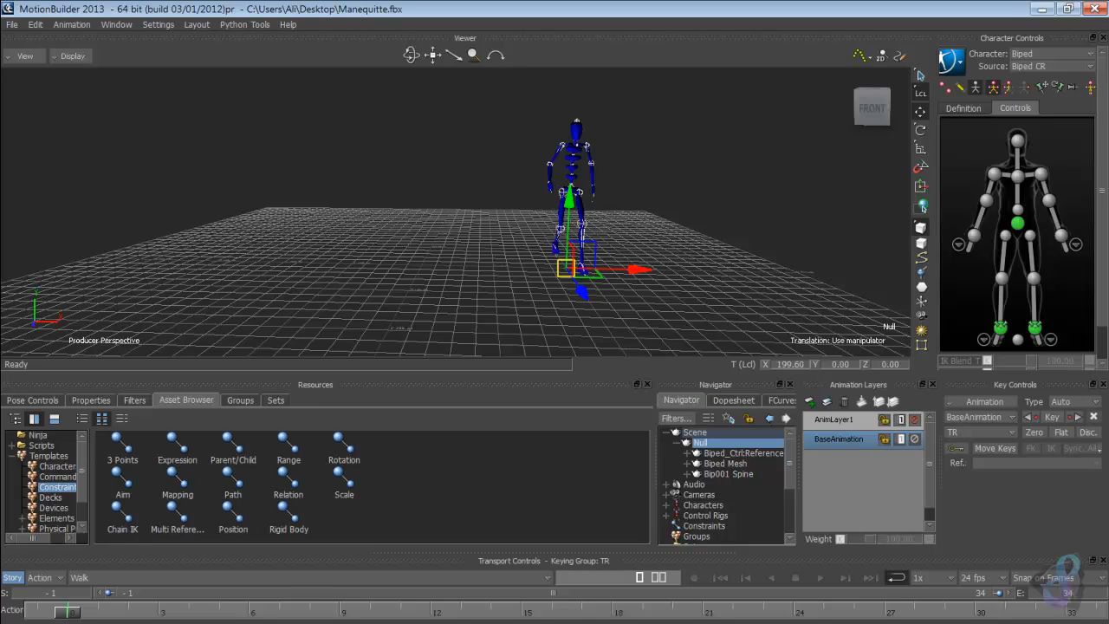
click(51, 497)
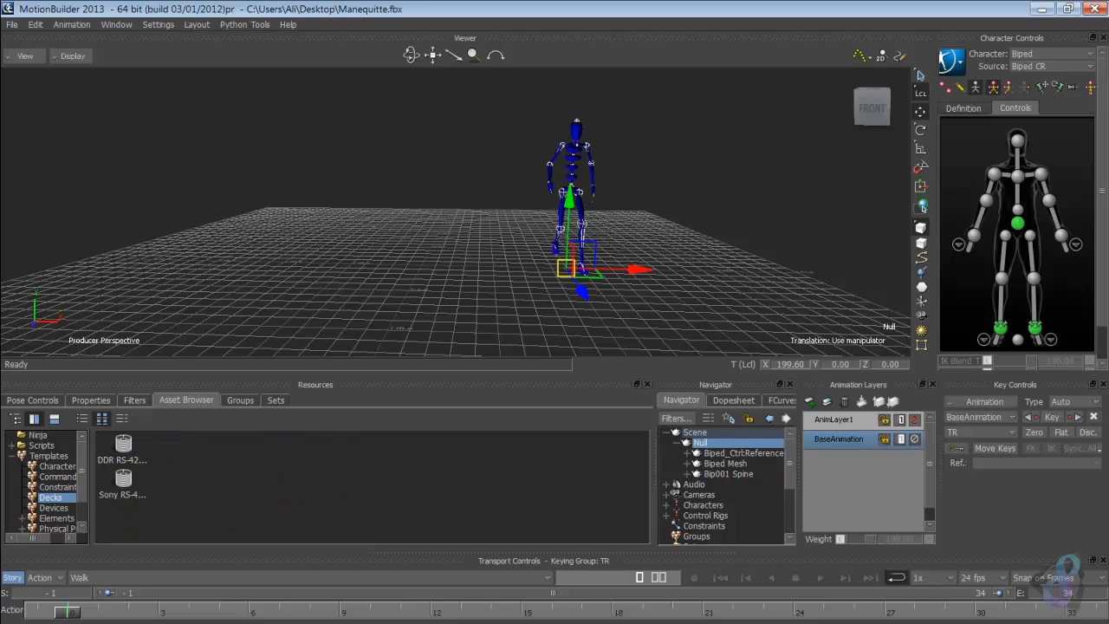
click(54, 508)
click(56, 518)
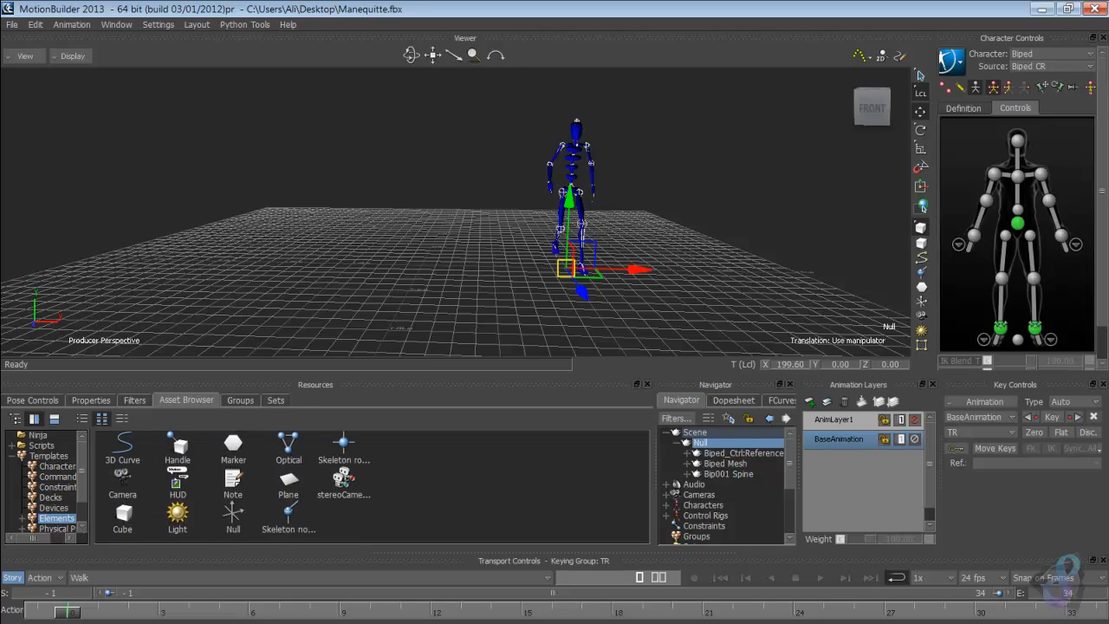
click(23, 518)
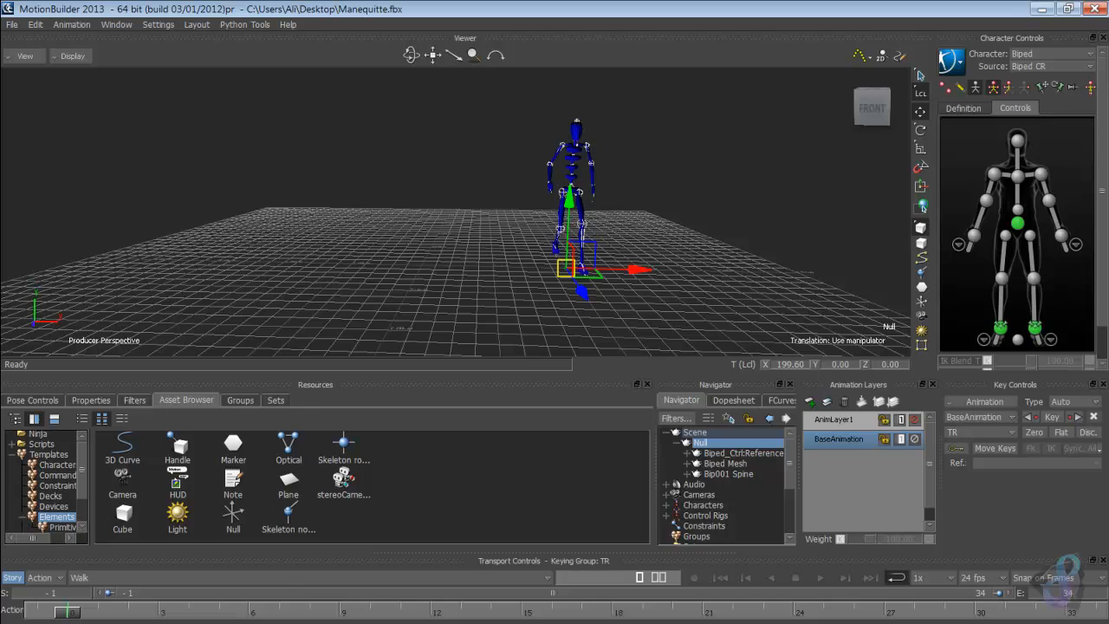
scroll(45, 485, down, 3)
click(62, 497)
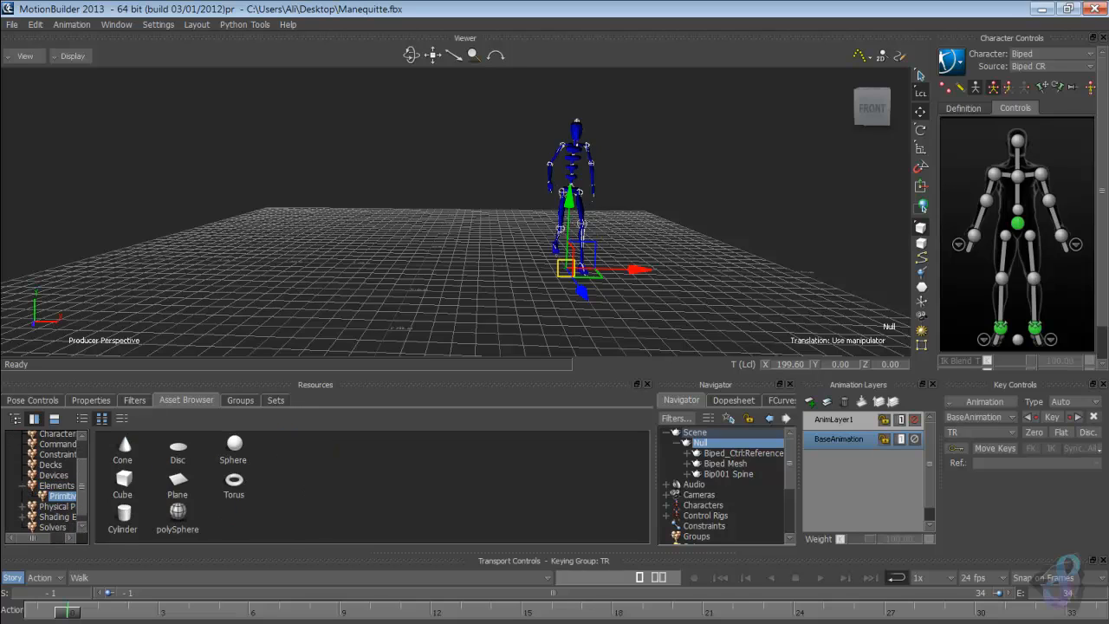
Step: Examine the PhysX templates under Physical Properties and the subcategories of Shading Elements, including Shaders
double_click(56, 506)
click(61, 516)
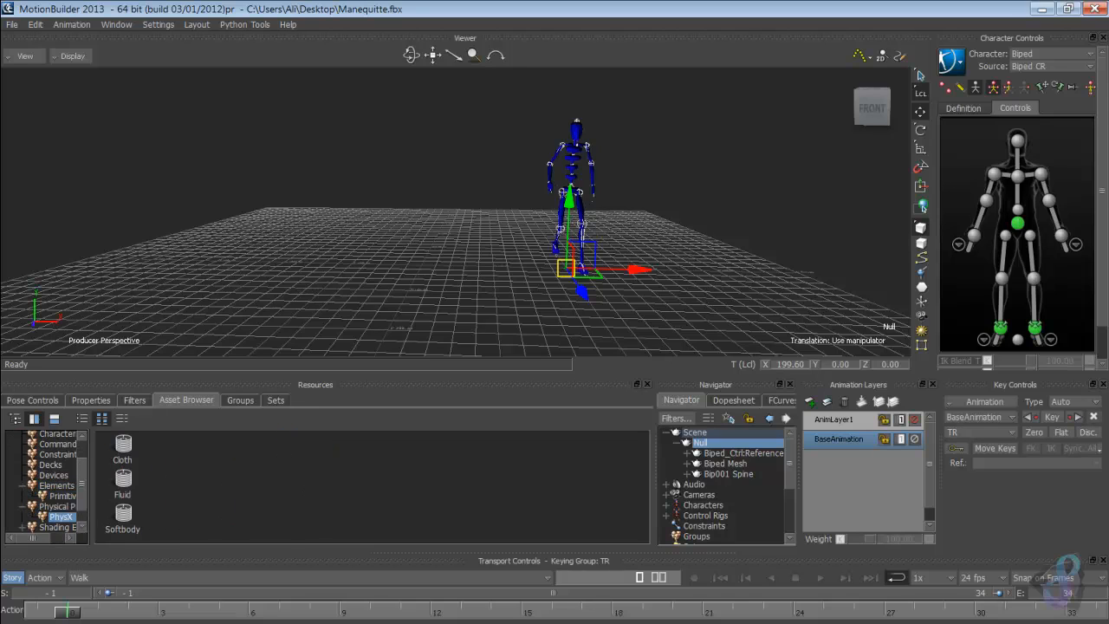
scroll(60, 511, down, 2)
click(57, 506)
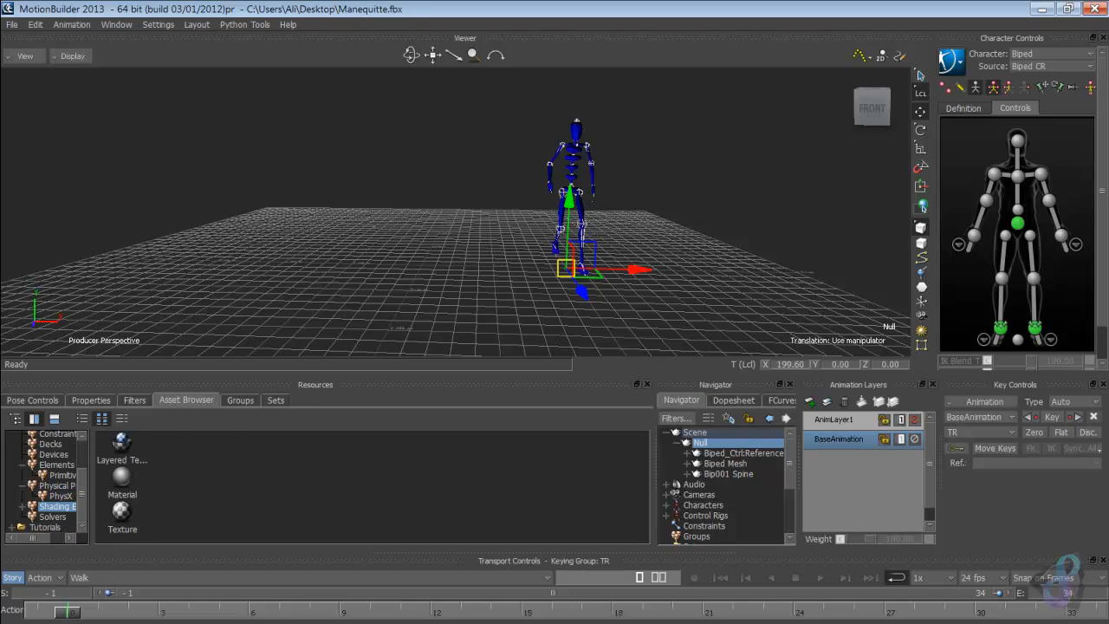
double_click(57, 505)
click(63, 516)
click(63, 526)
scroll(62, 519, down, 1)
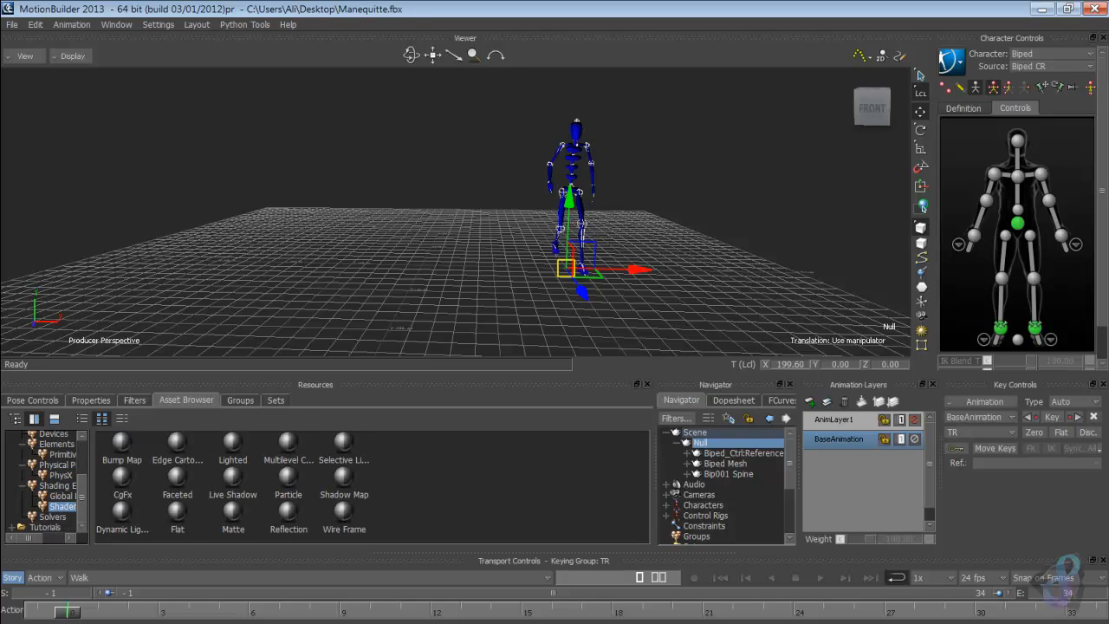
Step: Check the Solvers templates, open the Tutorials assets and select the mia_rigged scene
click(53, 517)
double_click(45, 527)
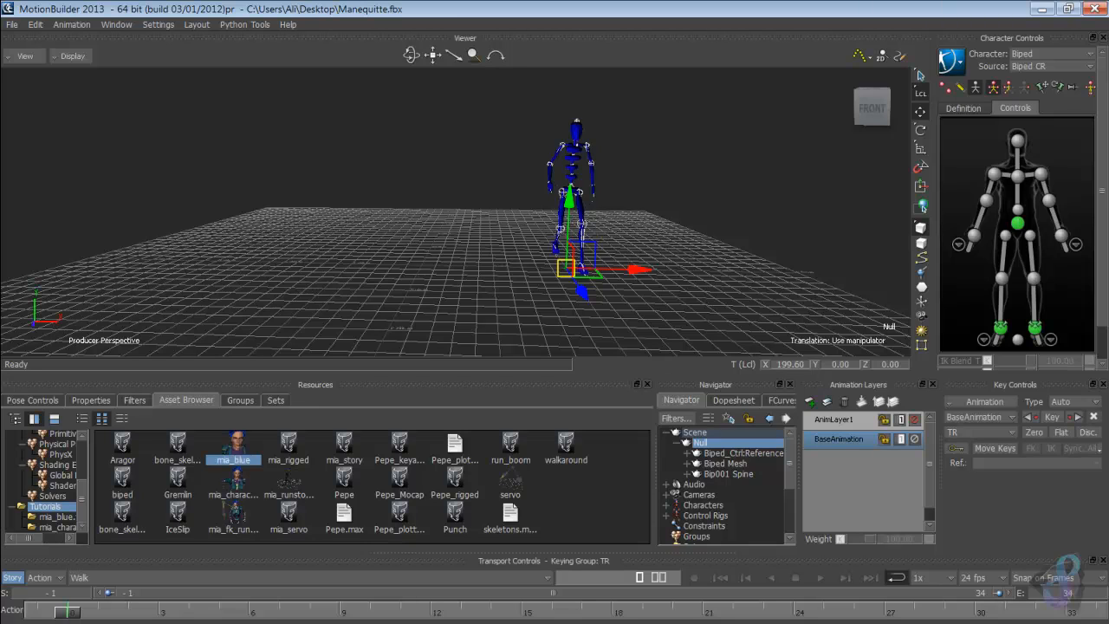
click(288, 446)
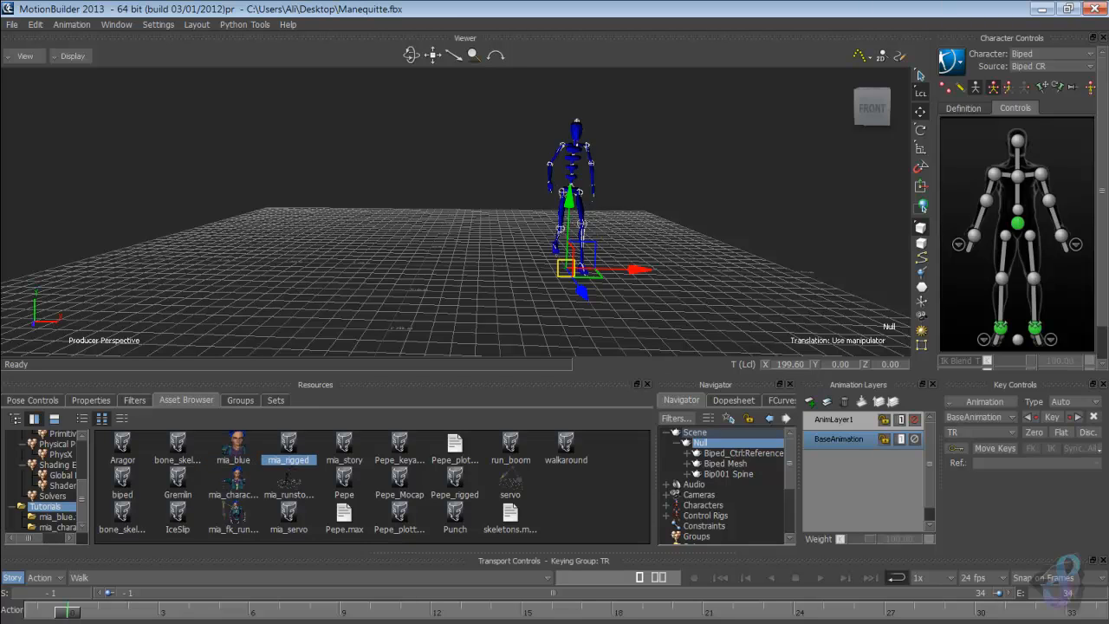
Step: Add the mia_characterized tutorial asset to the scene, beside the Biped
click(234, 481)
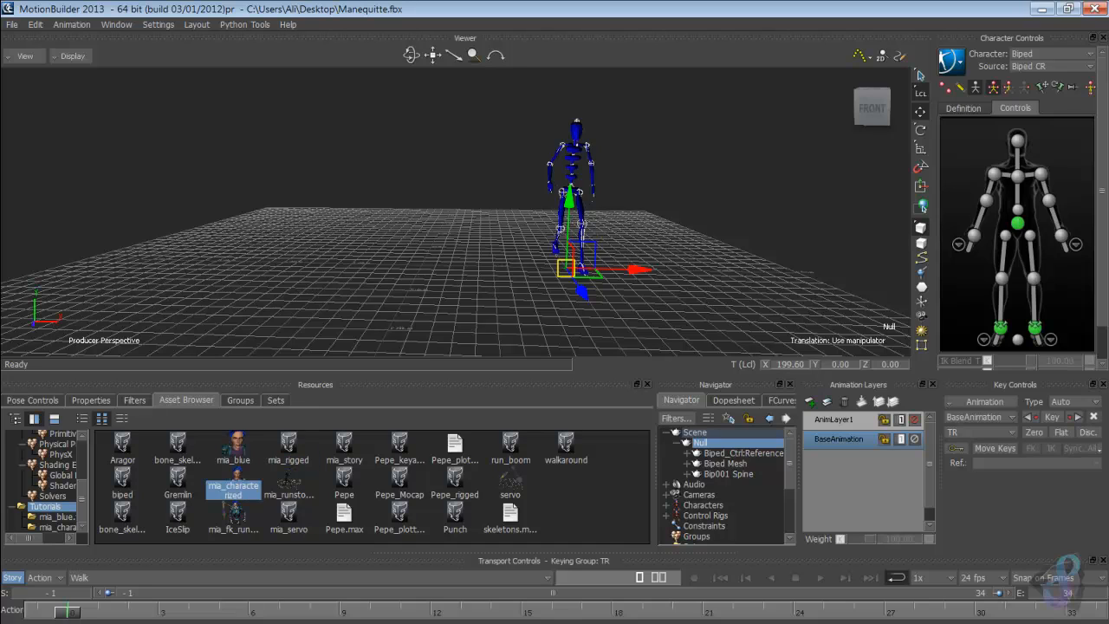
drag(234, 485, 238, 243)
mouse_move(275, 248)
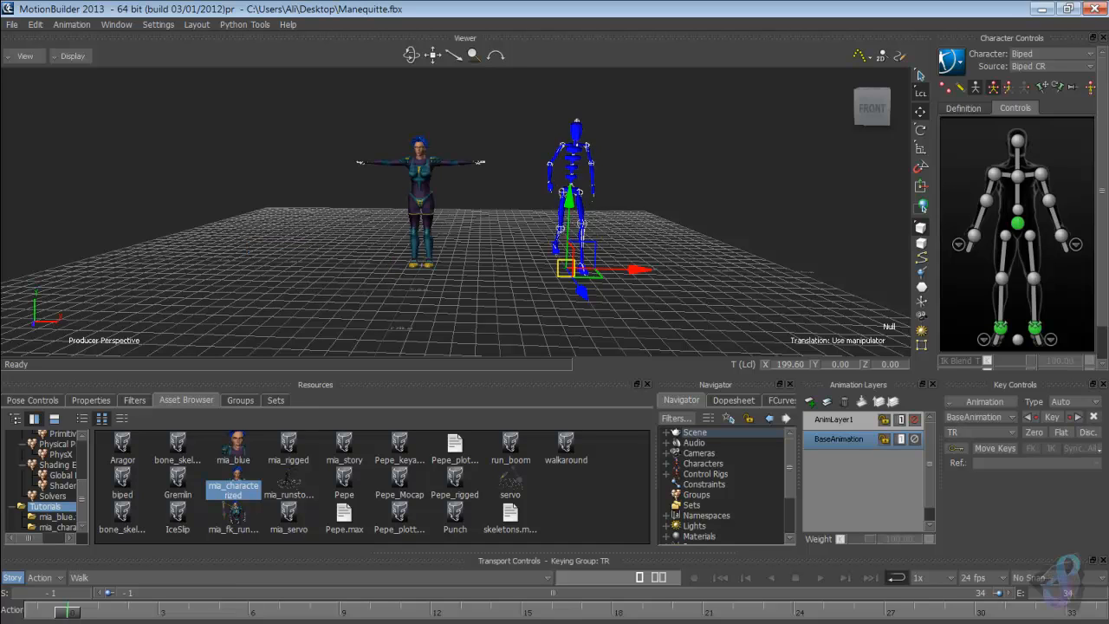
Step: Make Mia the current character and check its bone mapping in the character definition
click(1048, 66)
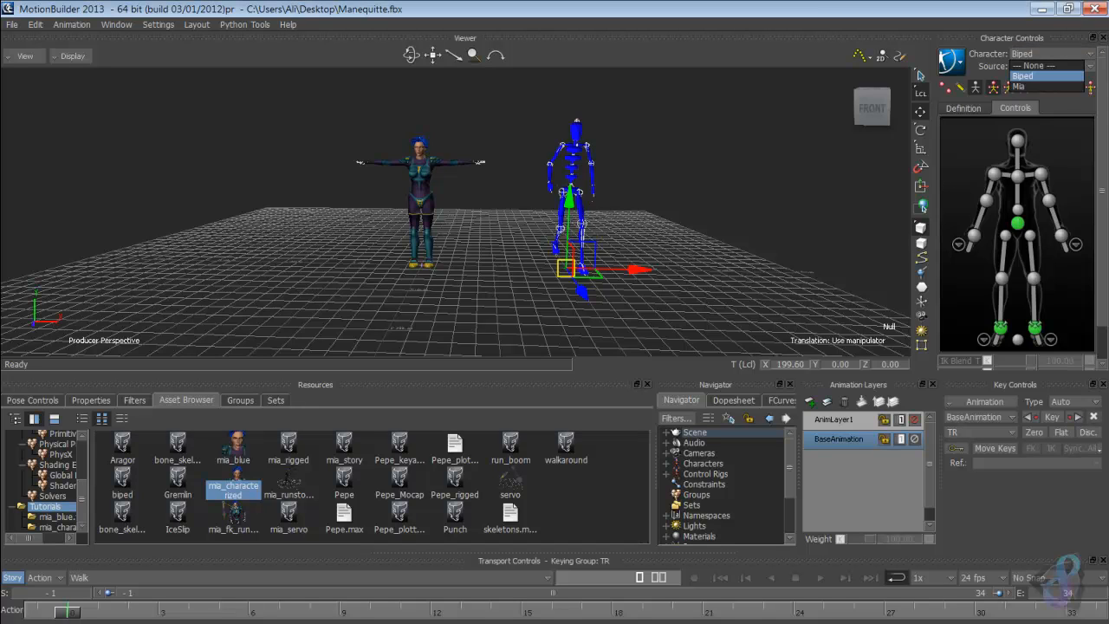
click(1022, 86)
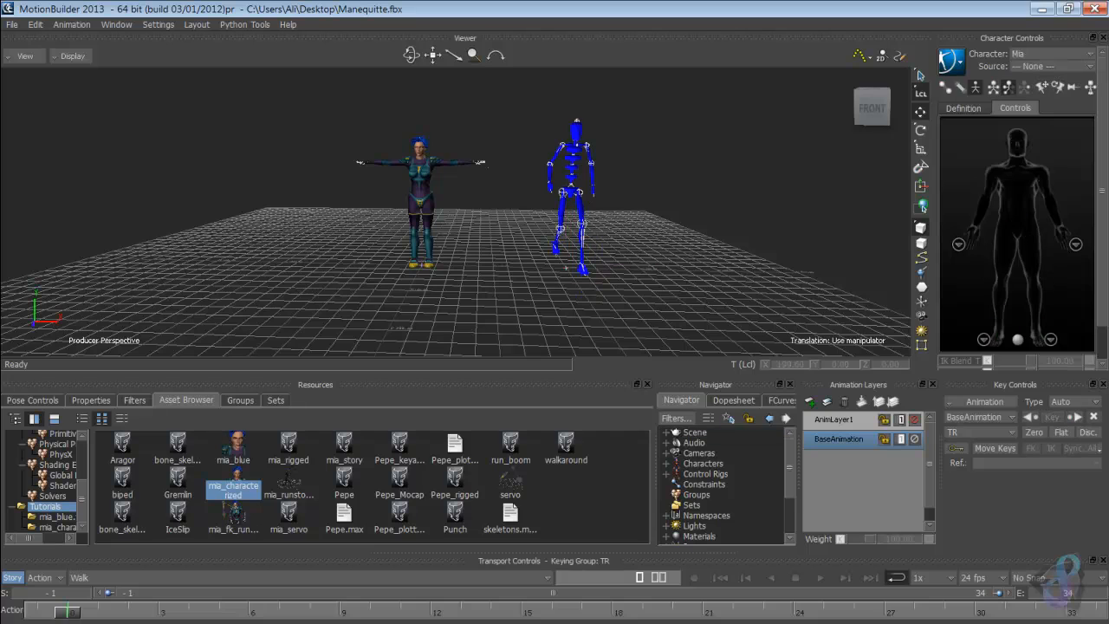
click(964, 107)
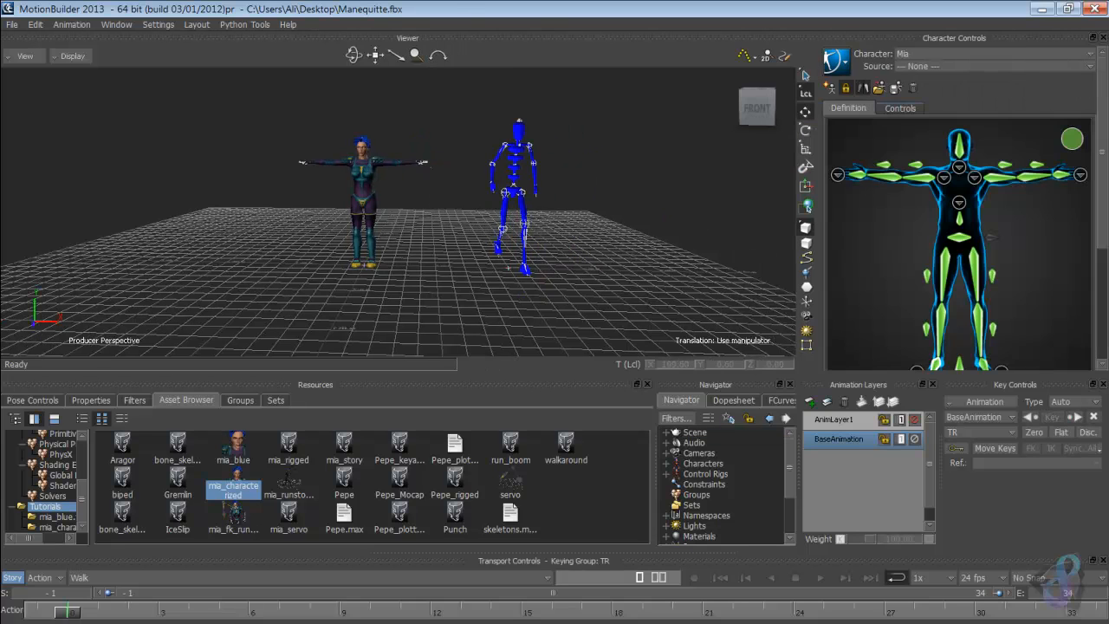
click(900, 107)
Step: Create an FK/IK control rig as the source for the Mia character
click(1048, 66)
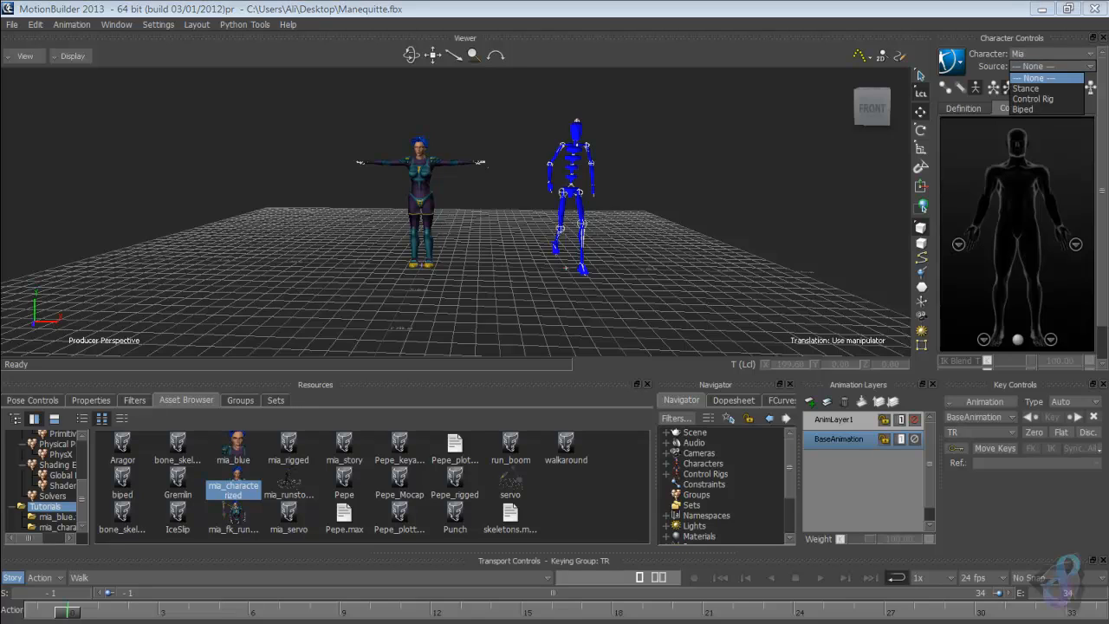
click(1032, 99)
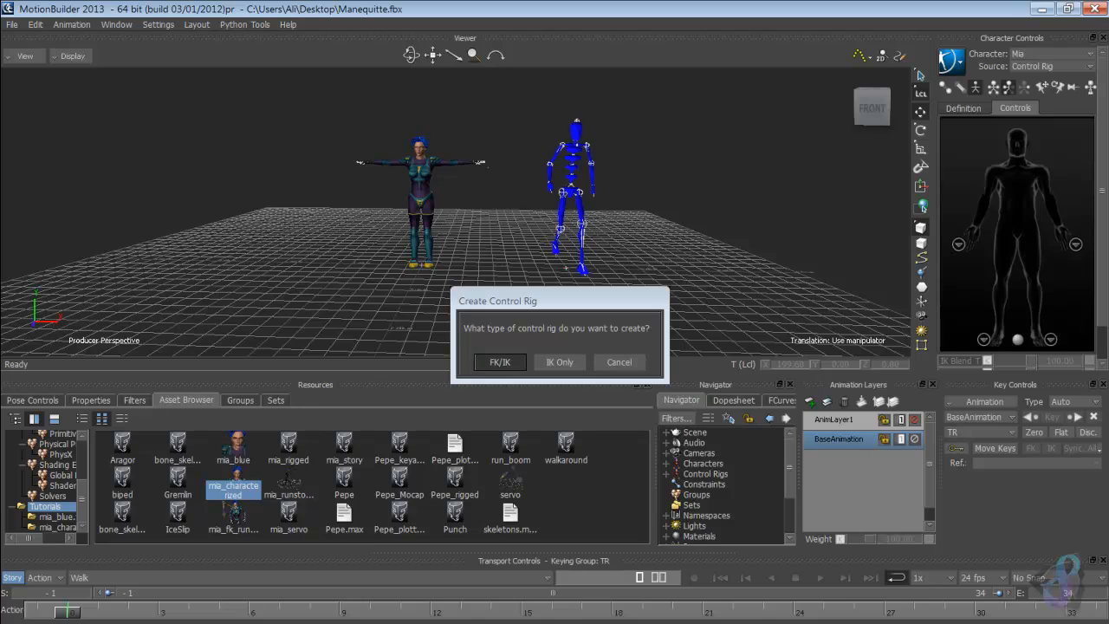
click(500, 362)
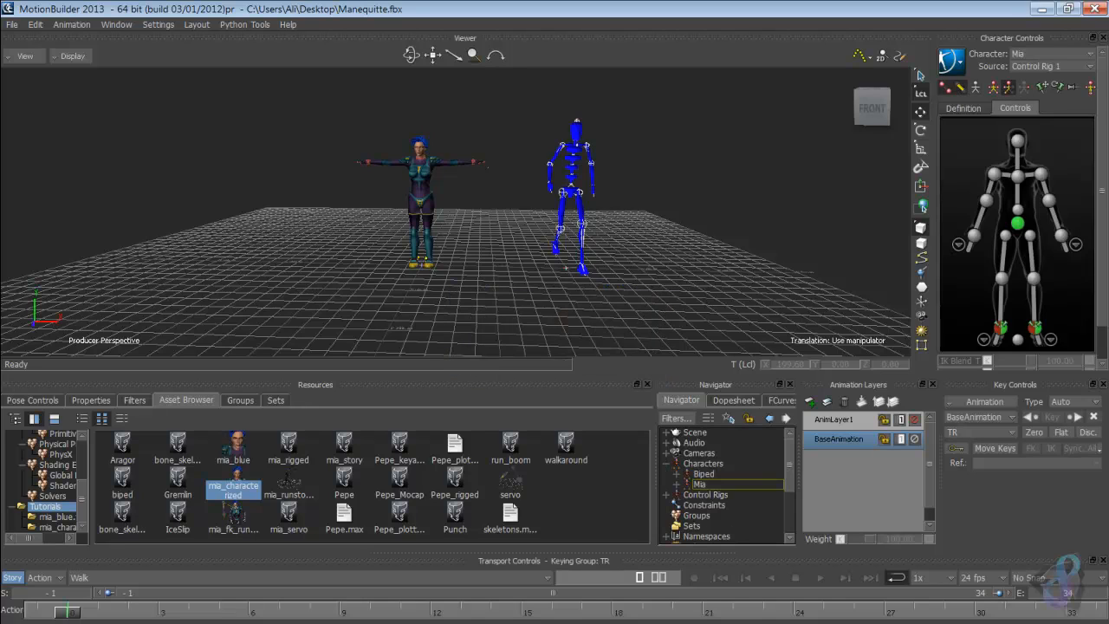
Step: Delete the unused entry named Control Rig from the scene's control rigs
click(666, 495)
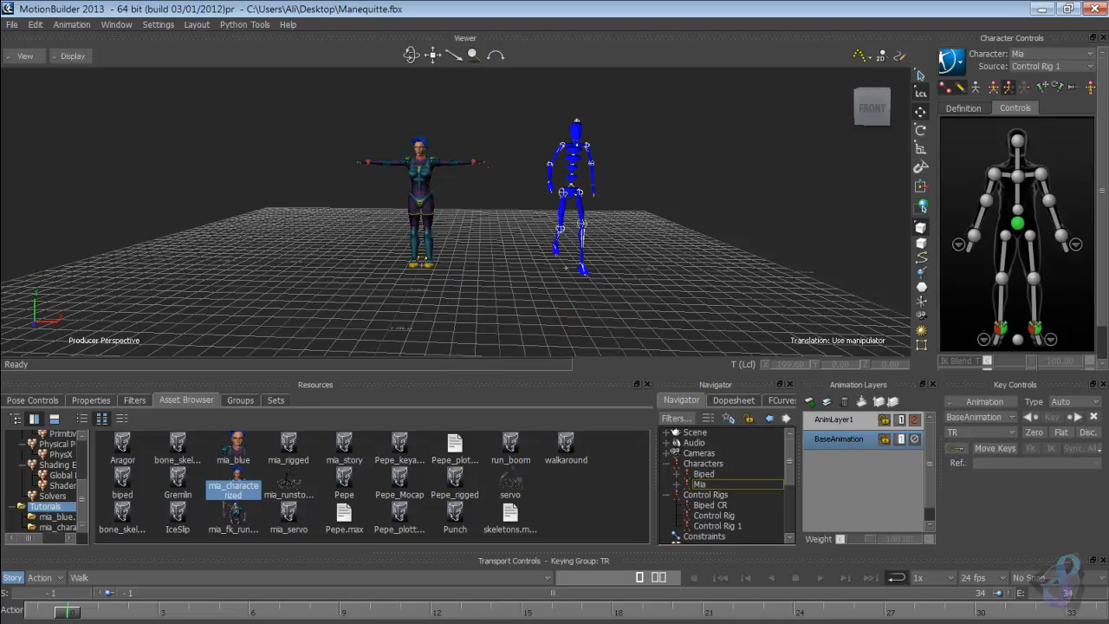
click(714, 515)
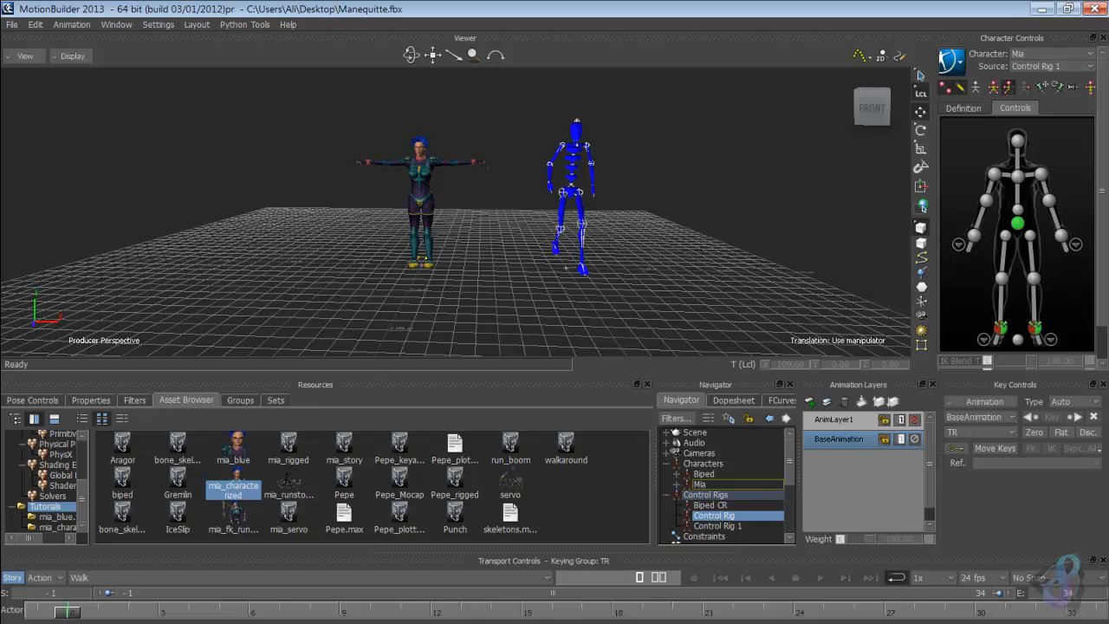
right_click(727, 518)
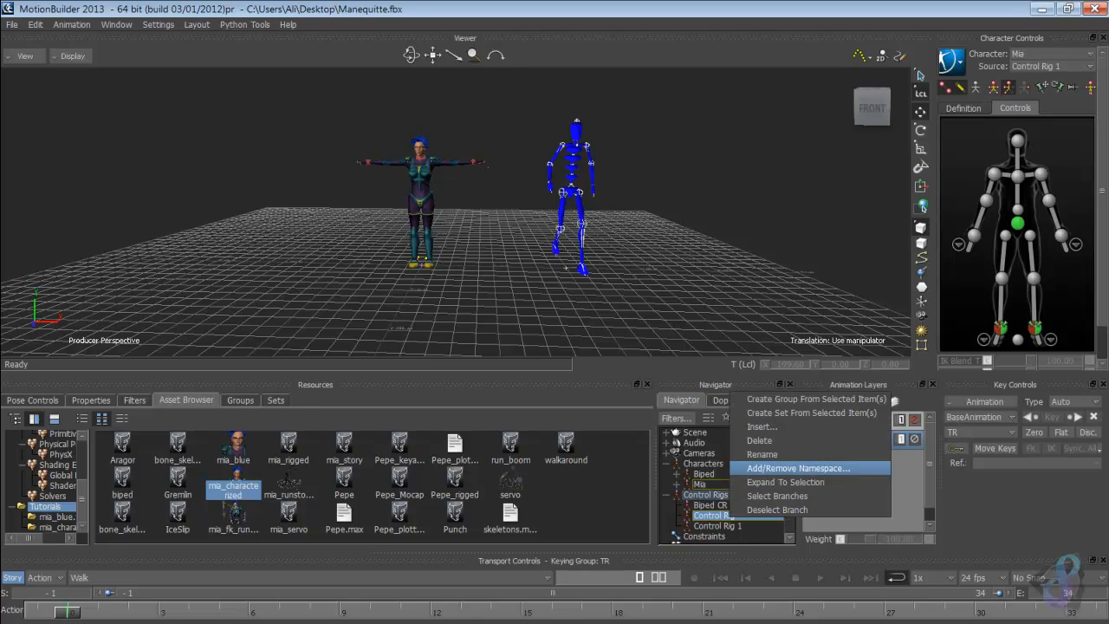
click(762, 440)
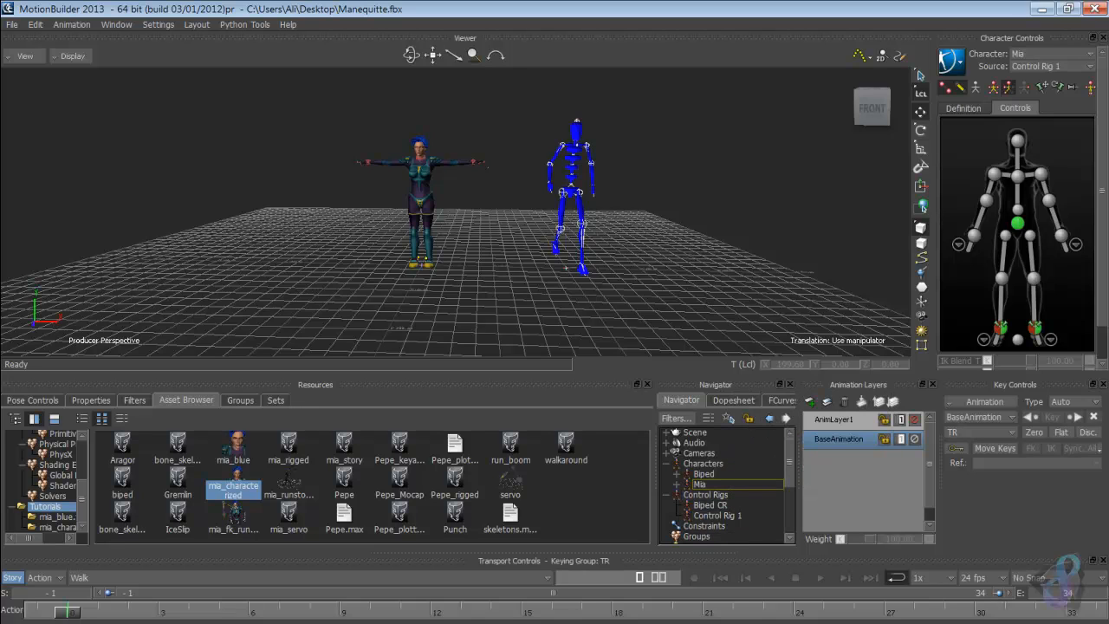
Step: Rename Control Rig 1 to Mia CR
click(715, 515)
right_click(726, 515)
click(755, 450)
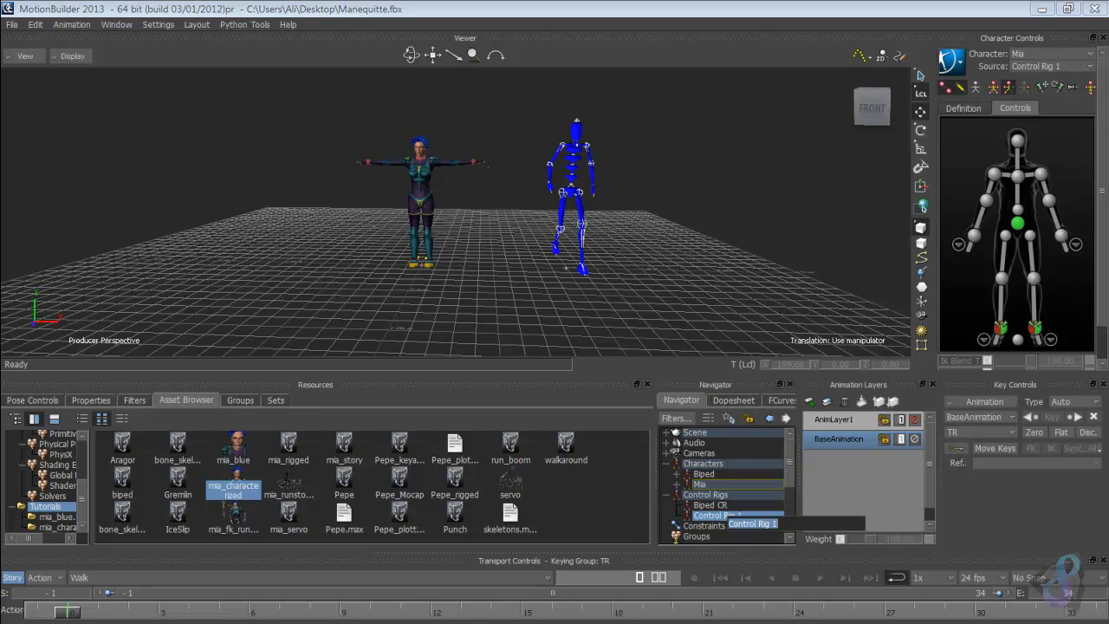
text(Mia CR)
key(Return)
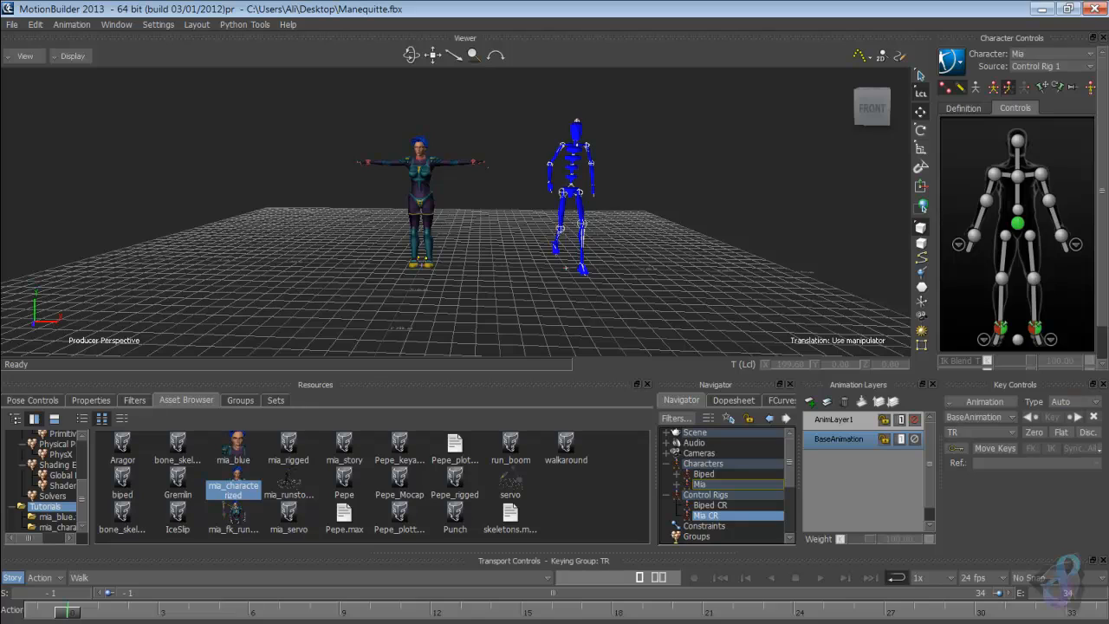
Step: Move Mia's control rig reference along X to about -216, away from the Biped
click(1017, 339)
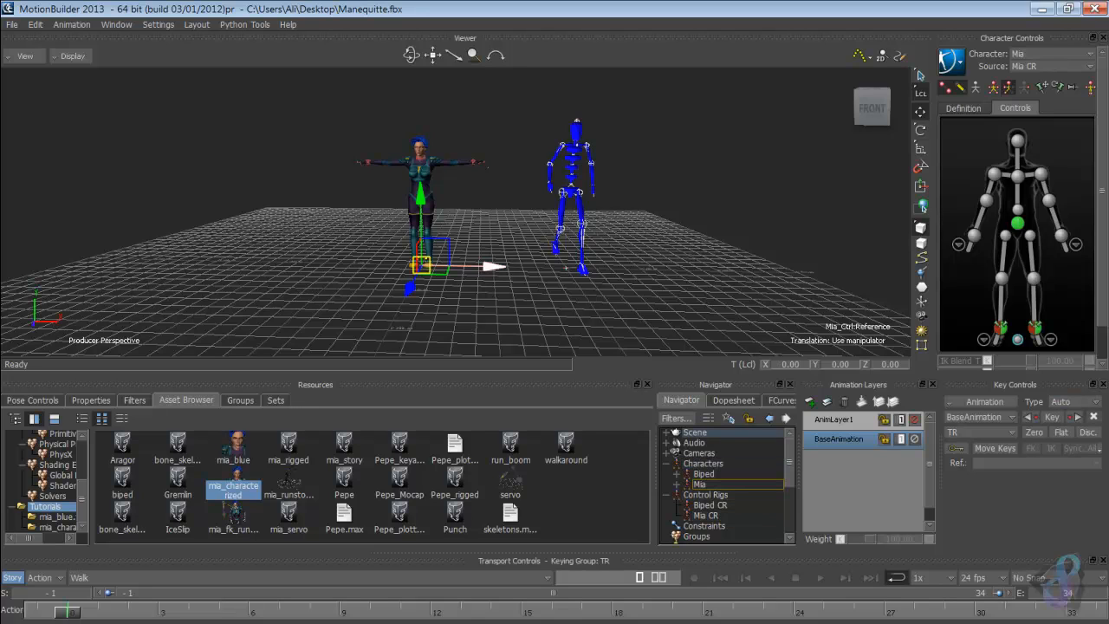
drag(494, 266, 345, 263)
mouse_move(520, 216)
ctrl+shift+mouse_down()
mouse_move(572, 221)
mouse_move(507, 204)
ctrl+shift+mouse_up()
Step: Set Mia's source to Biped and move Mia's control rig reference to about X 165
click(1048, 66)
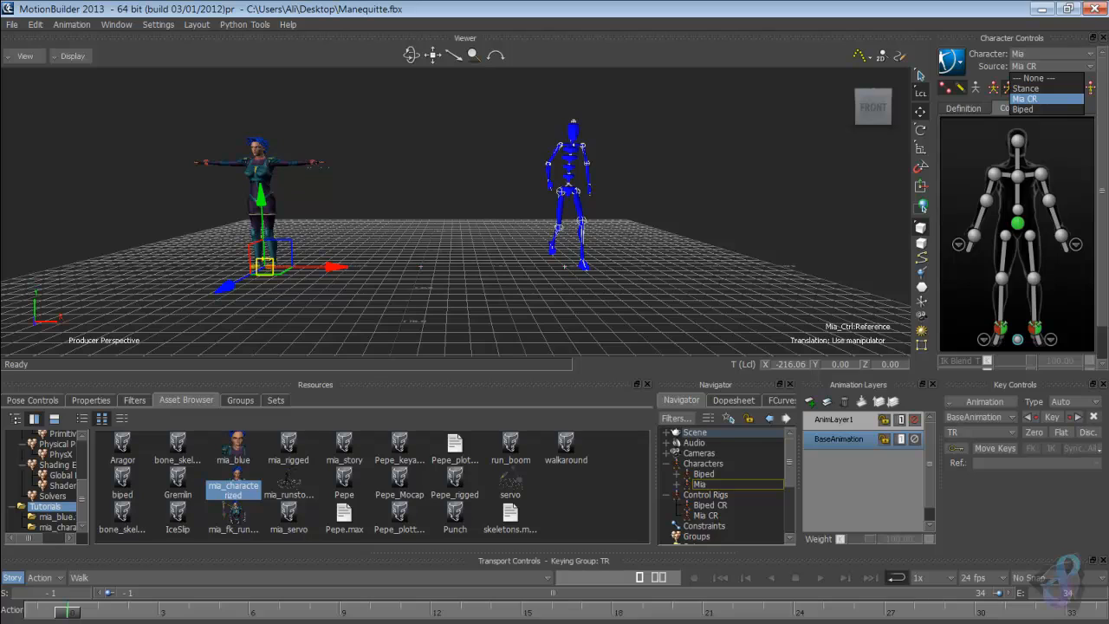
click(1024, 109)
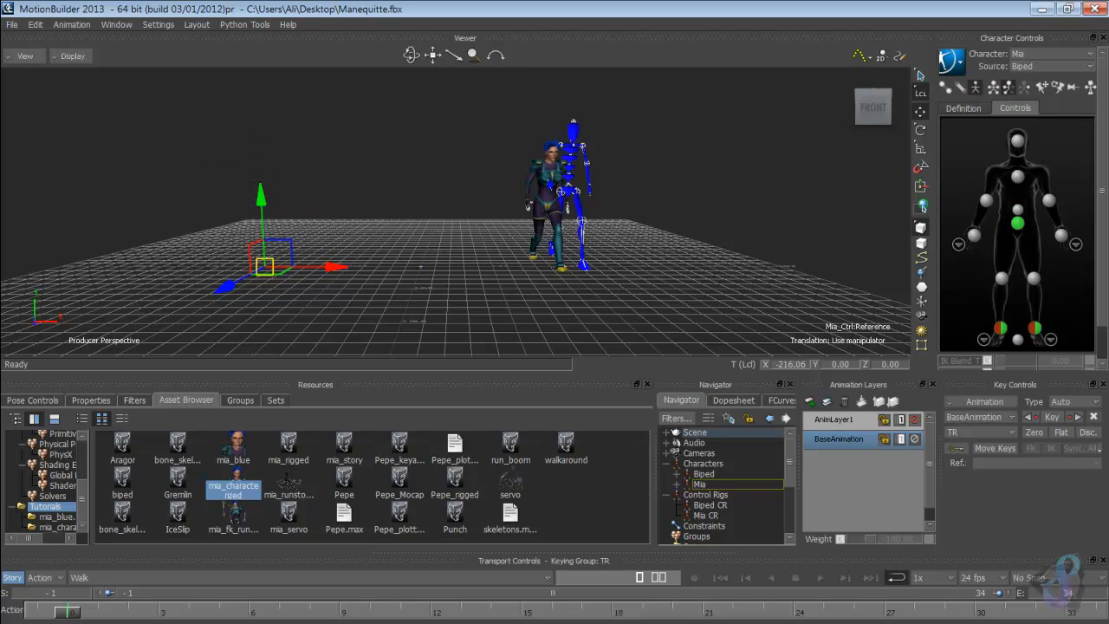
drag(334, 267, 608, 266)
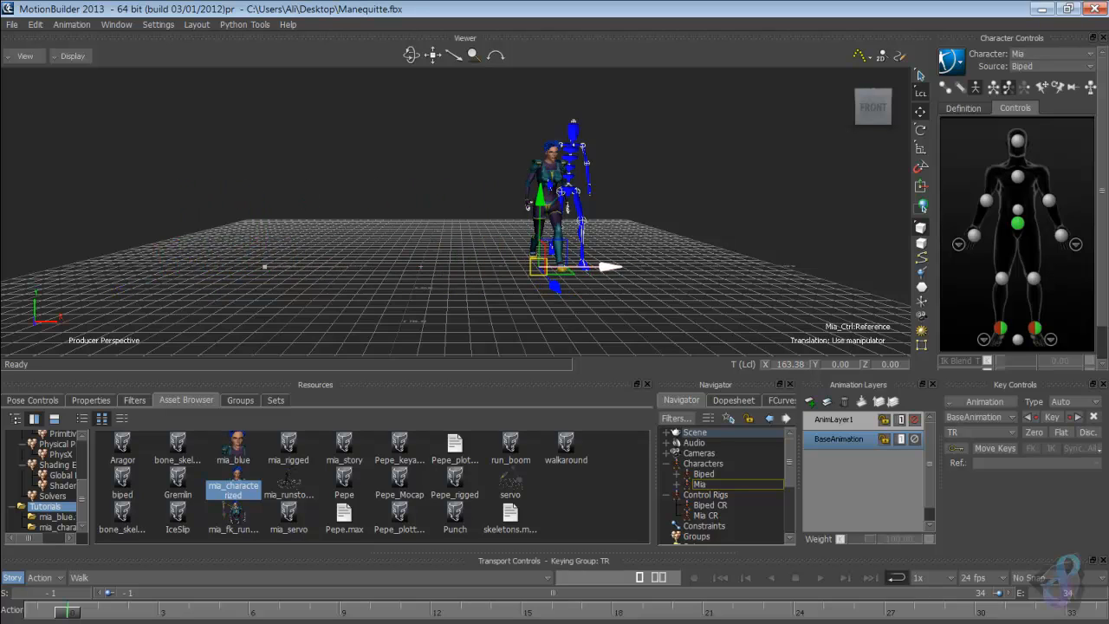
Step: Select Mia:Root in the scene hierarchy and move it to about X 140, so that Mia stands beside the Biped
click(699, 485)
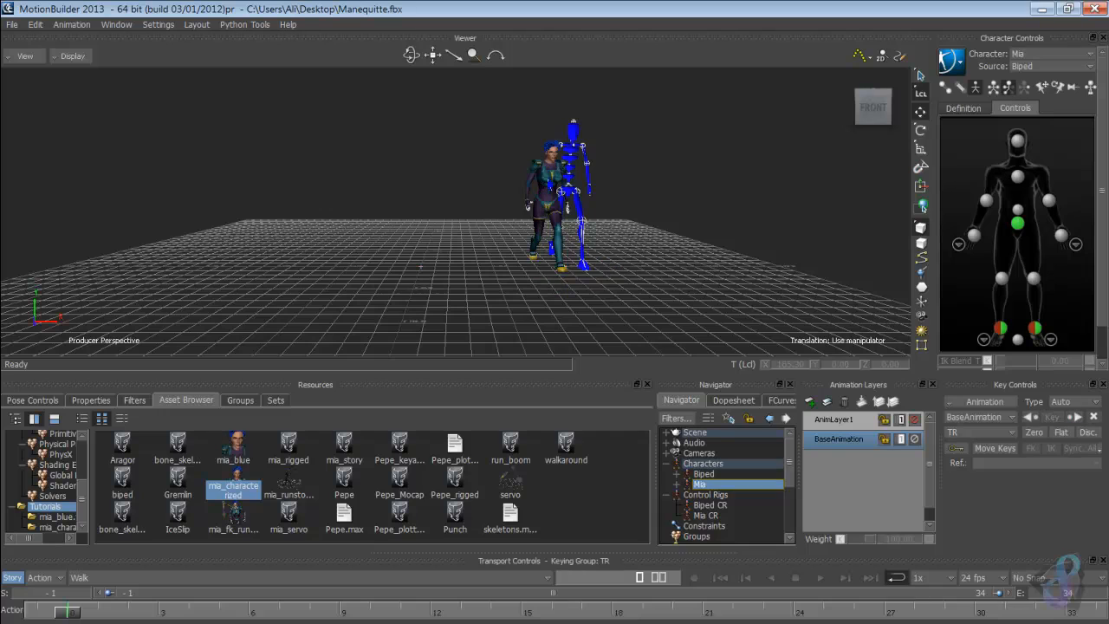
click(666, 432)
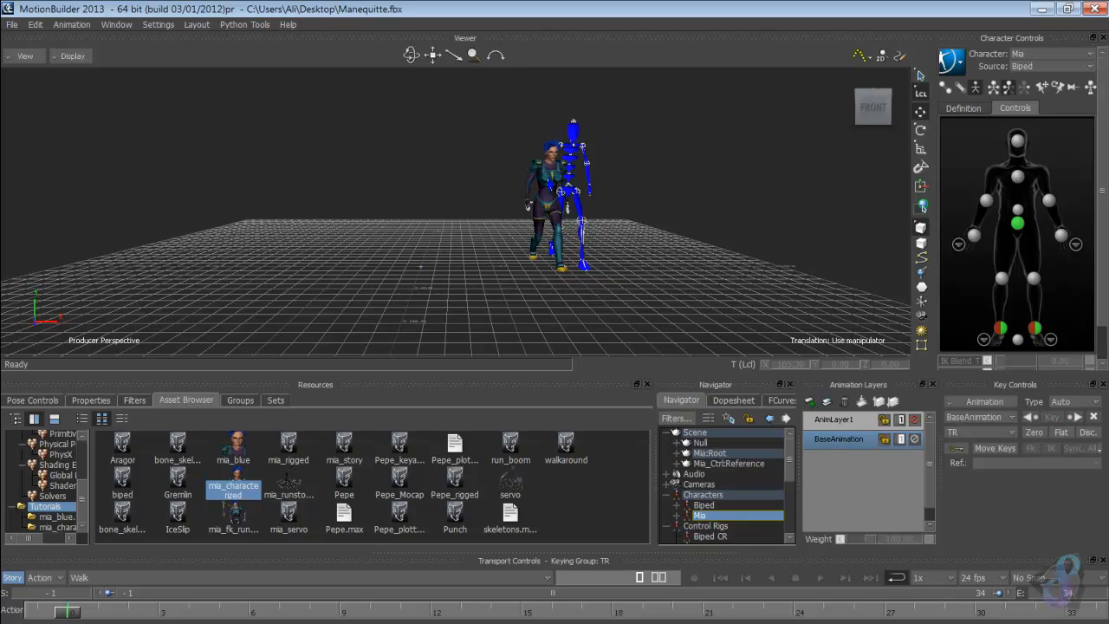
click(710, 453)
drag(490, 266, 529, 253)
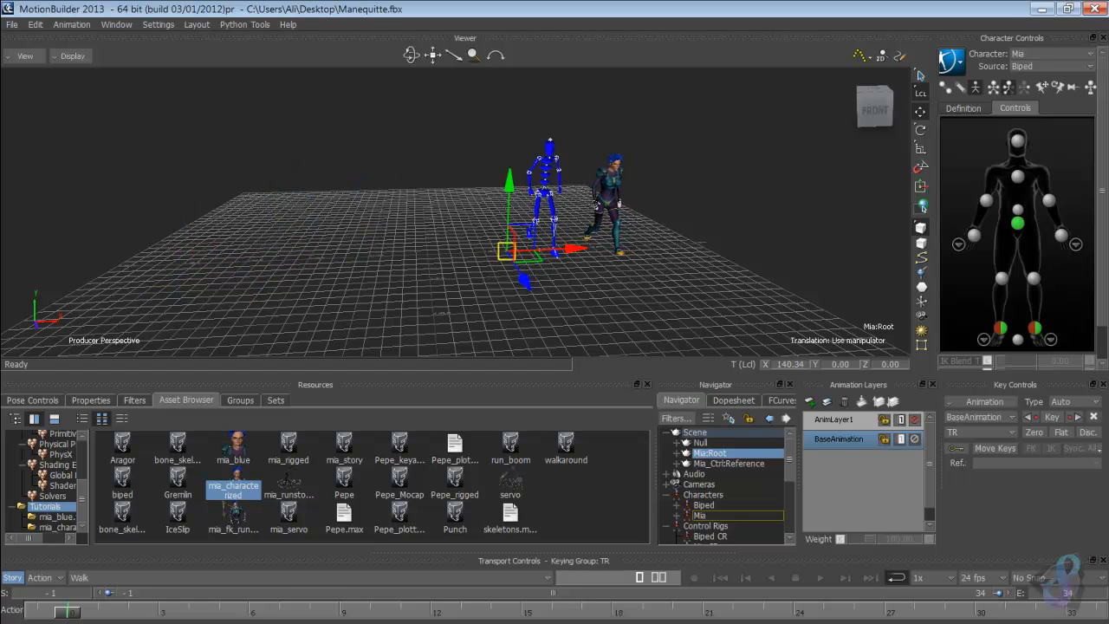
click(442, 313)
mouse_move(442, 314)
ctrl+shift+mouse_down()
mouse_move(262, 290)
mouse_move(191, 308)
mouse_move(454, 292)
mouse_move(433, 299)
ctrl+shift+mouse_up()
ctrl+shift+drag(472, 260, 505, 212)
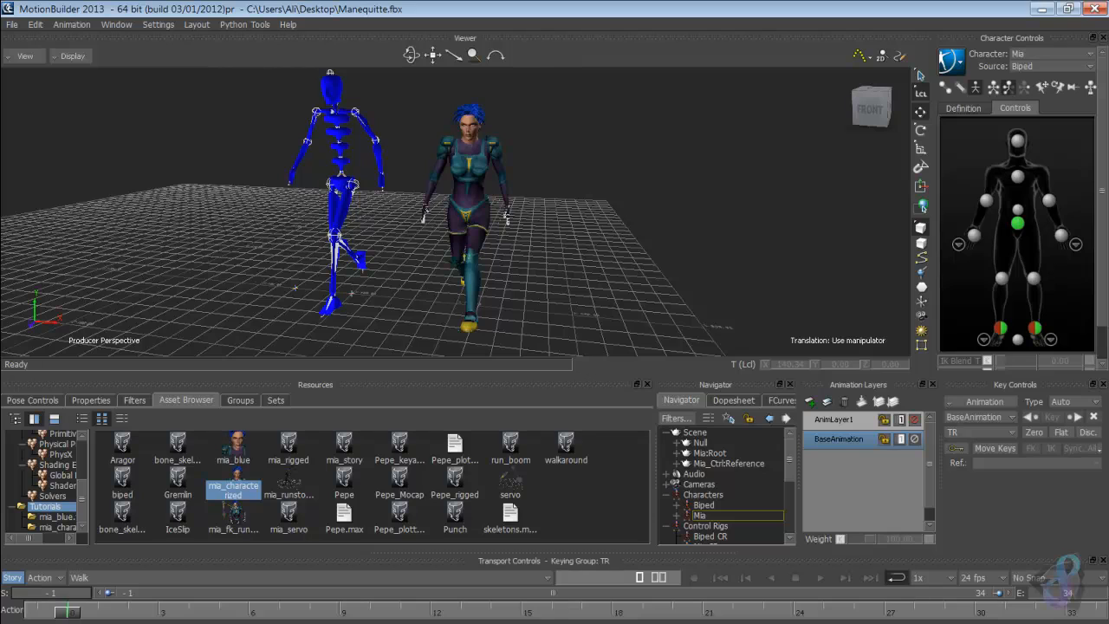
Step: Set the start frame of the Walk take to 0
double_click(52, 593)
text(0)
key(Return)
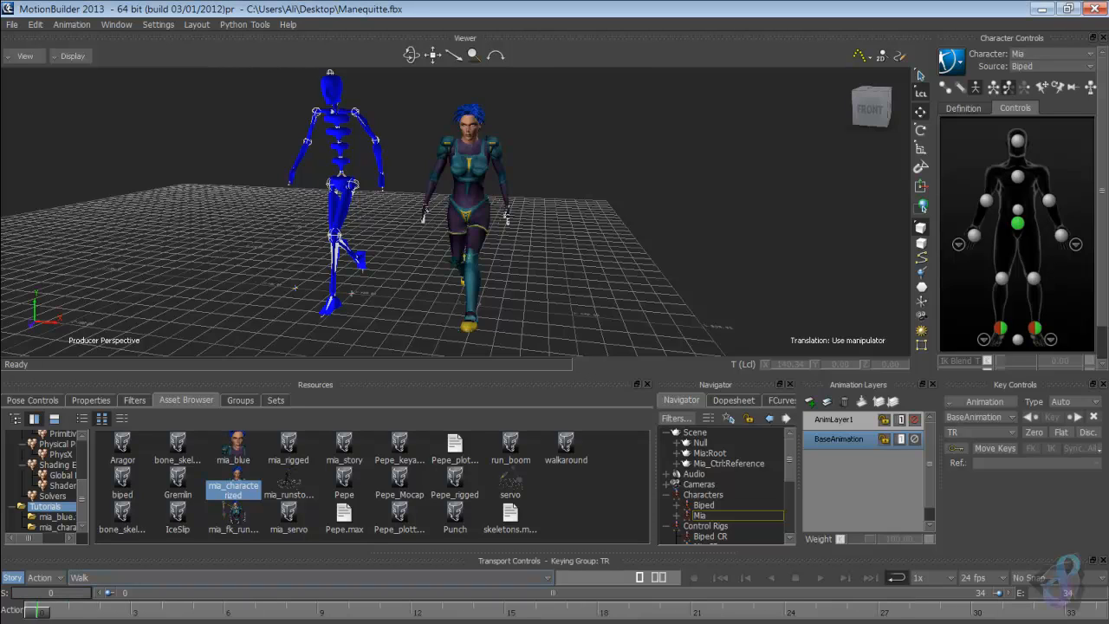
Step: Play the Walk take, compare Mia's motion with the Biped's from front and back, and return to the first frame
click(821, 578)
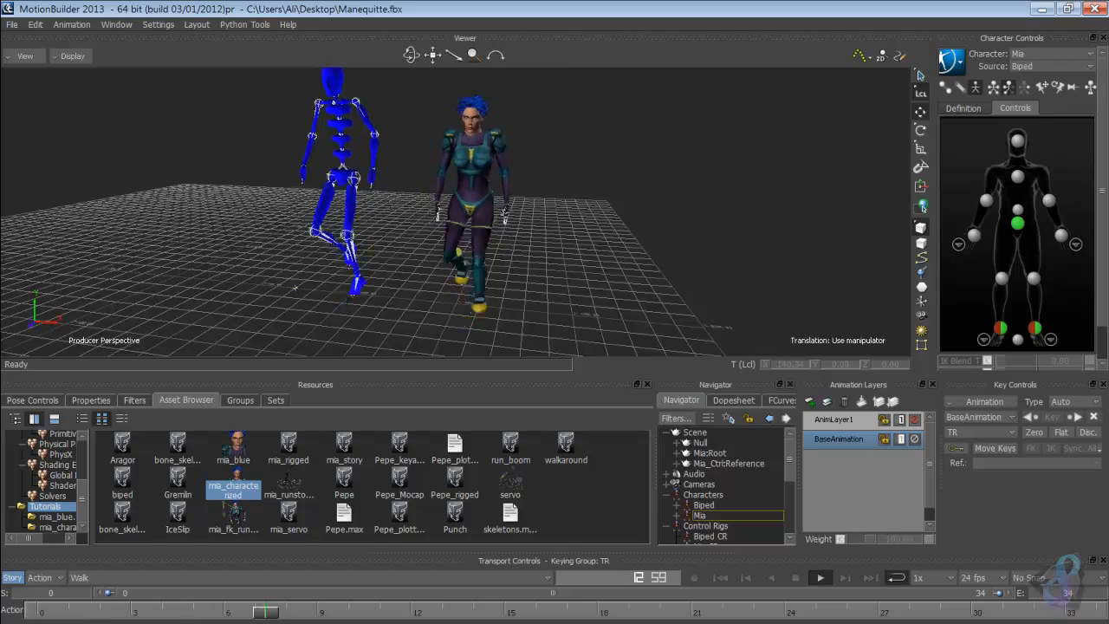
ctrl+shift+drag(554, 208, 386, 232)
mouse_move(424, 183)
ctrl+mouse_down()
mouse_move(430, 165)
mouse_move(429, 199)
ctrl+mouse_up()
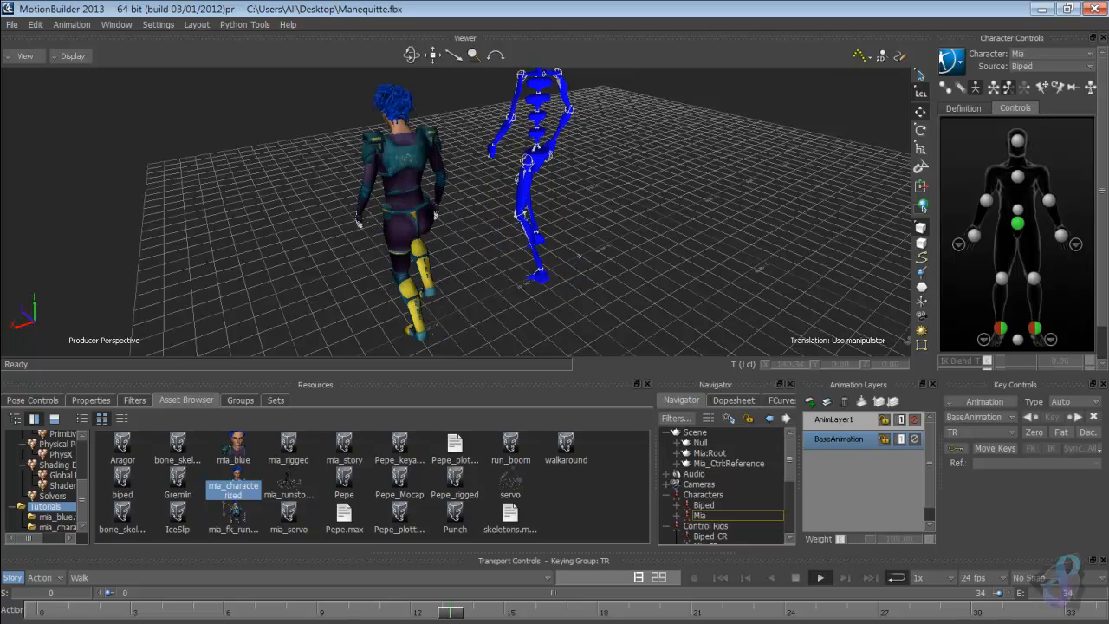
click(795, 577)
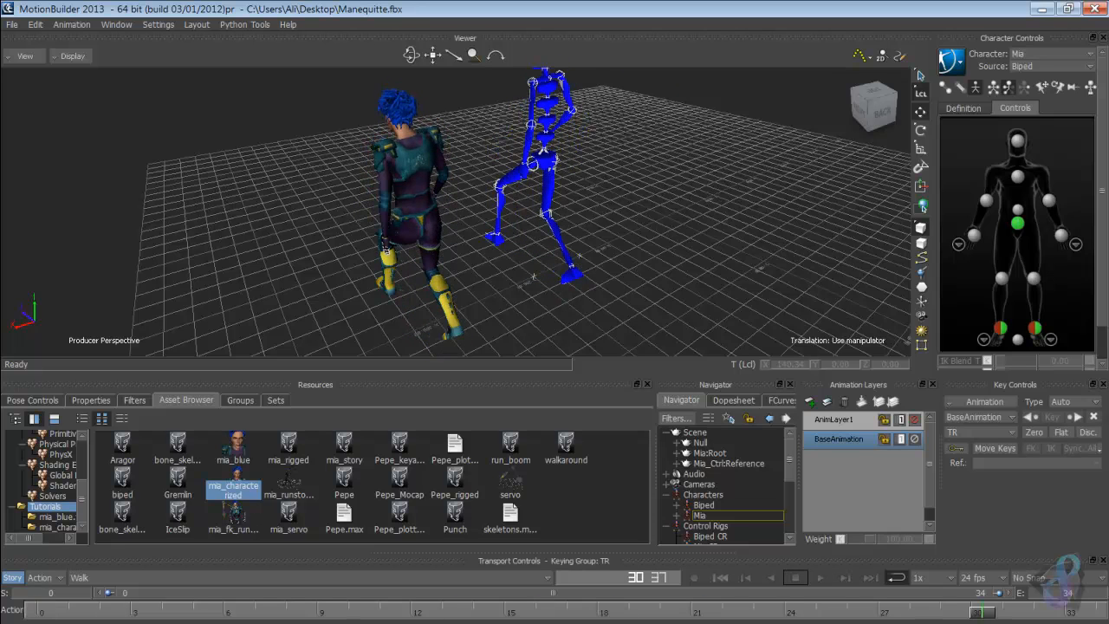
click(719, 578)
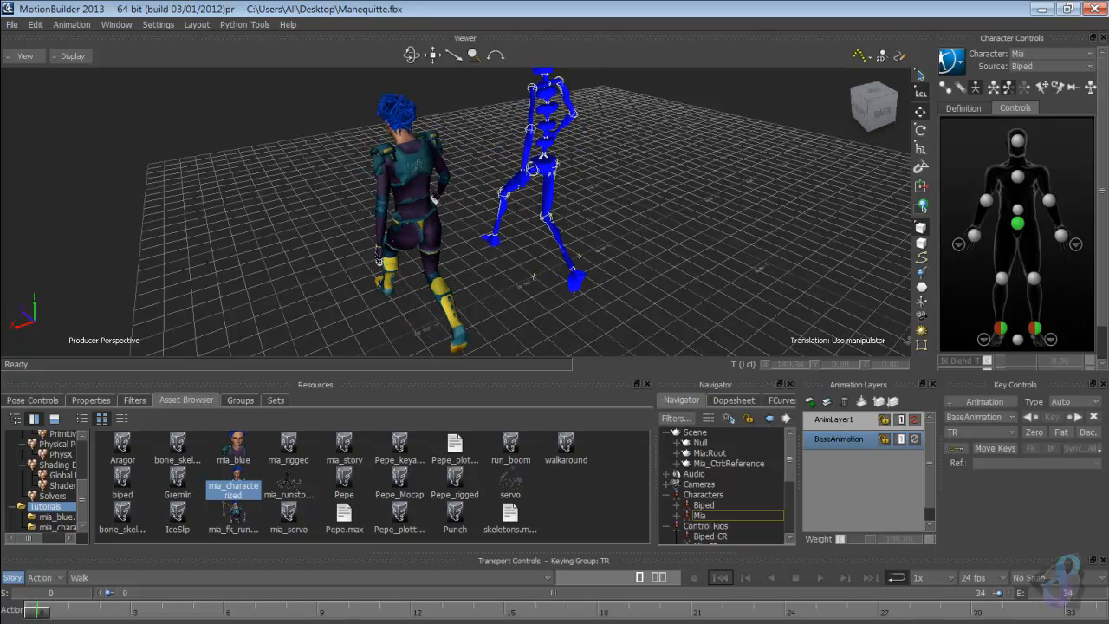
ctrl+shift+drag(416, 208, 586, 229)
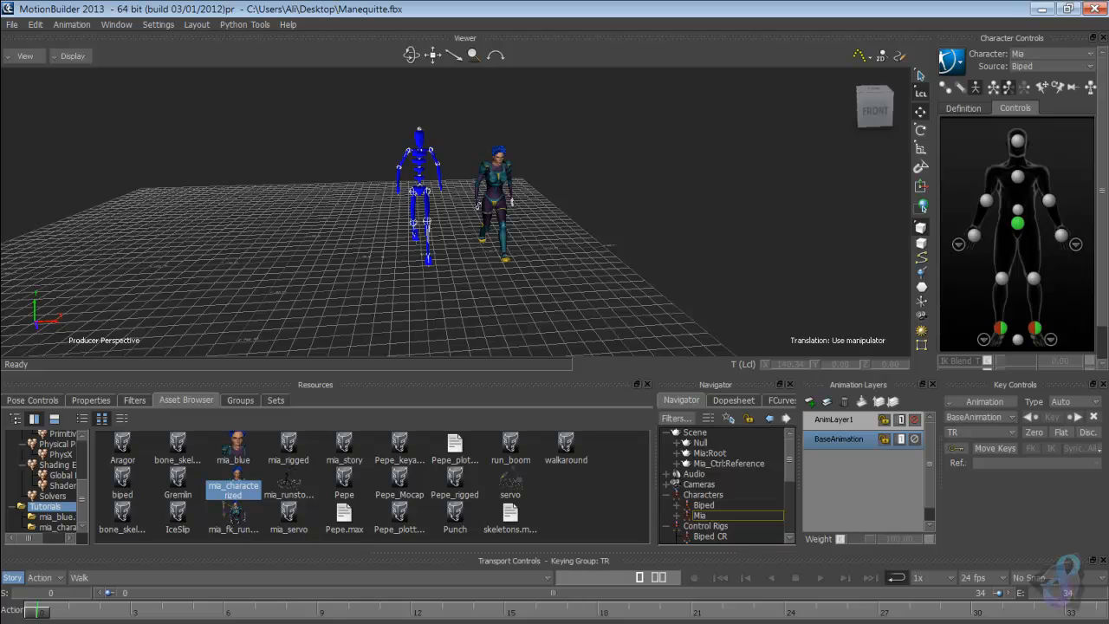
click(710, 453)
ctrl+click(728, 464)
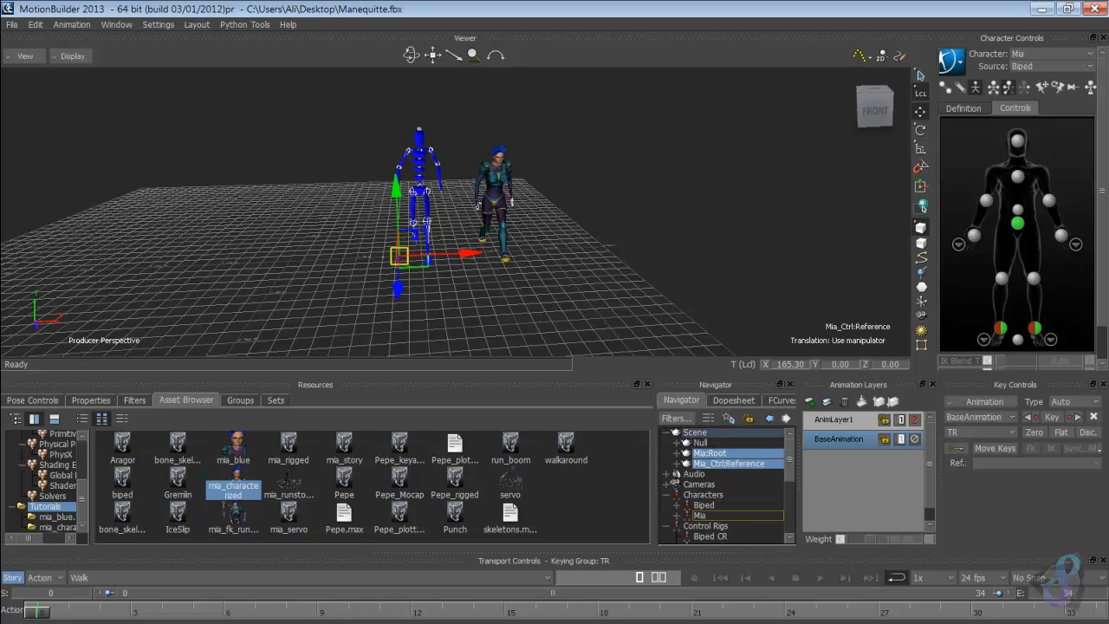
click(640, 251)
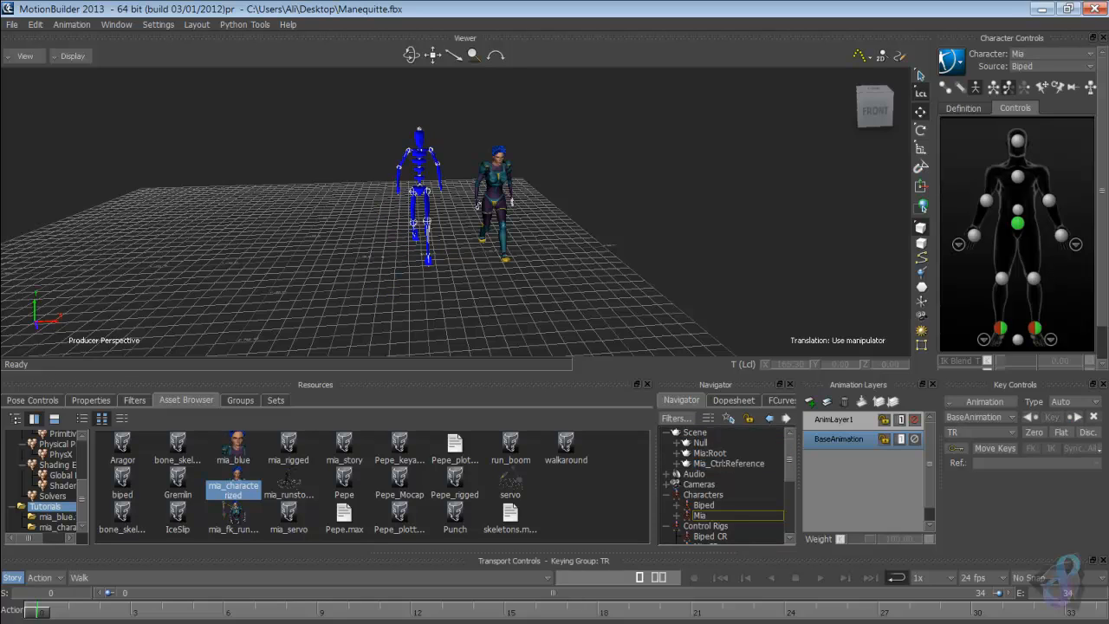
Step: Add another Null from the Elements templates to the scene near Mia
scroll(48, 480, up, 3)
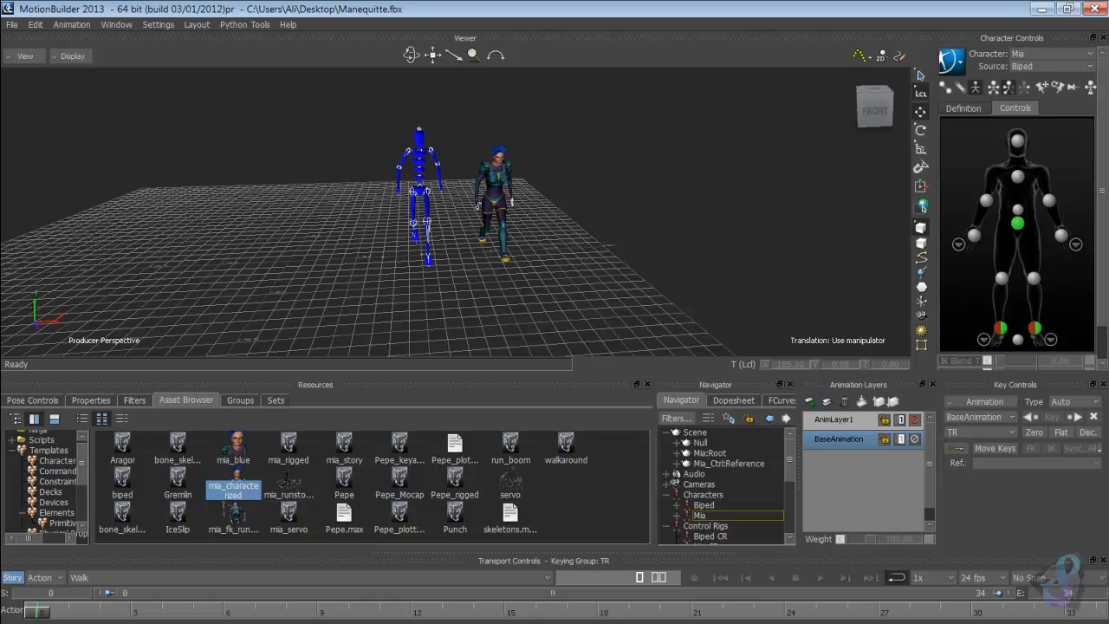
click(56, 513)
click(233, 516)
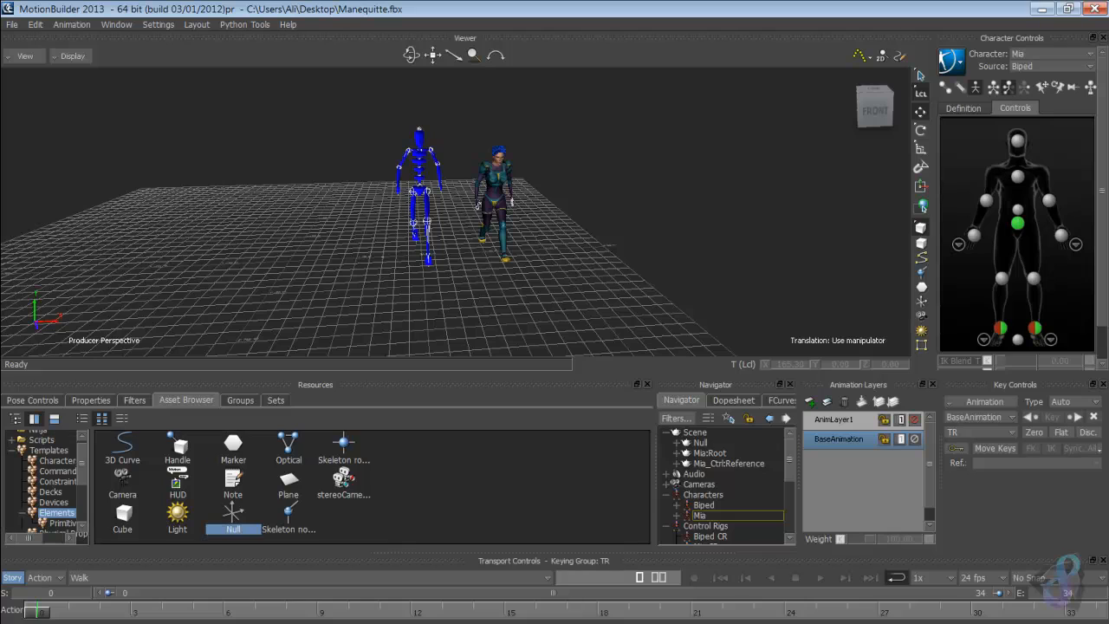
drag(233, 517, 578, 299)
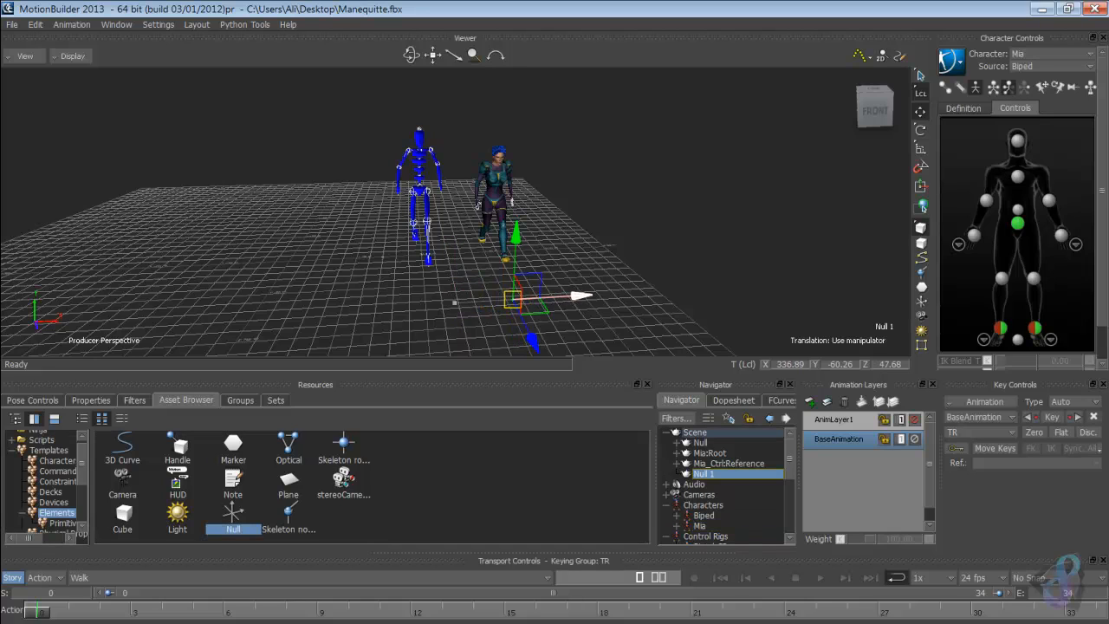
Step: Move the new Null to the ground between Mia's feet, at about X 312, Y 1 and Z 0
drag(527, 339, 504, 283)
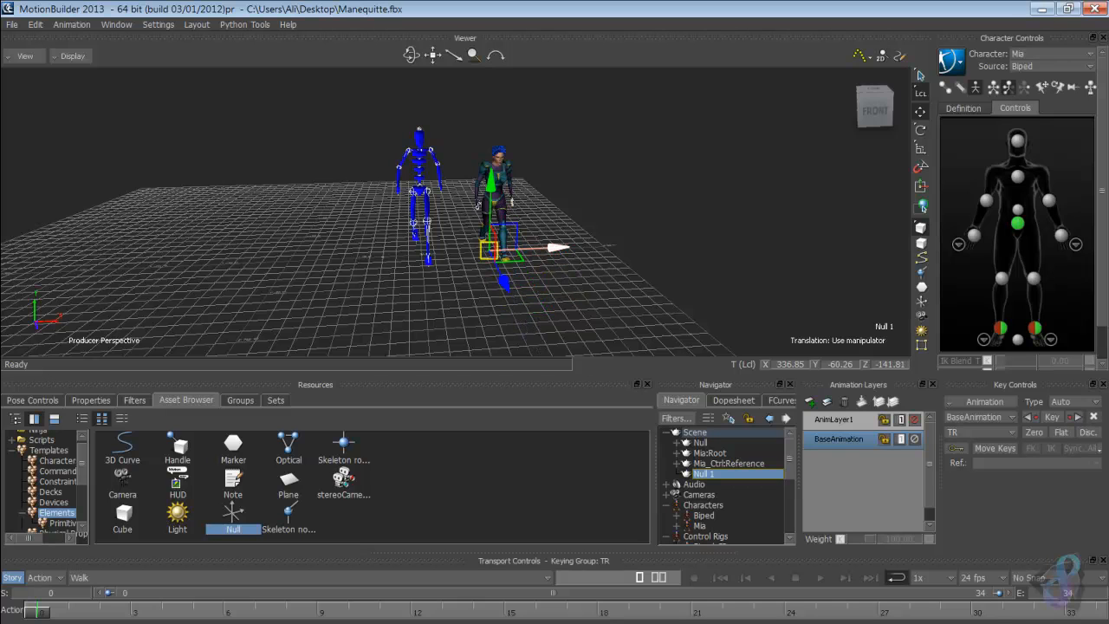
drag(560, 248, 385, 208)
drag(547, 232, 546, 177)
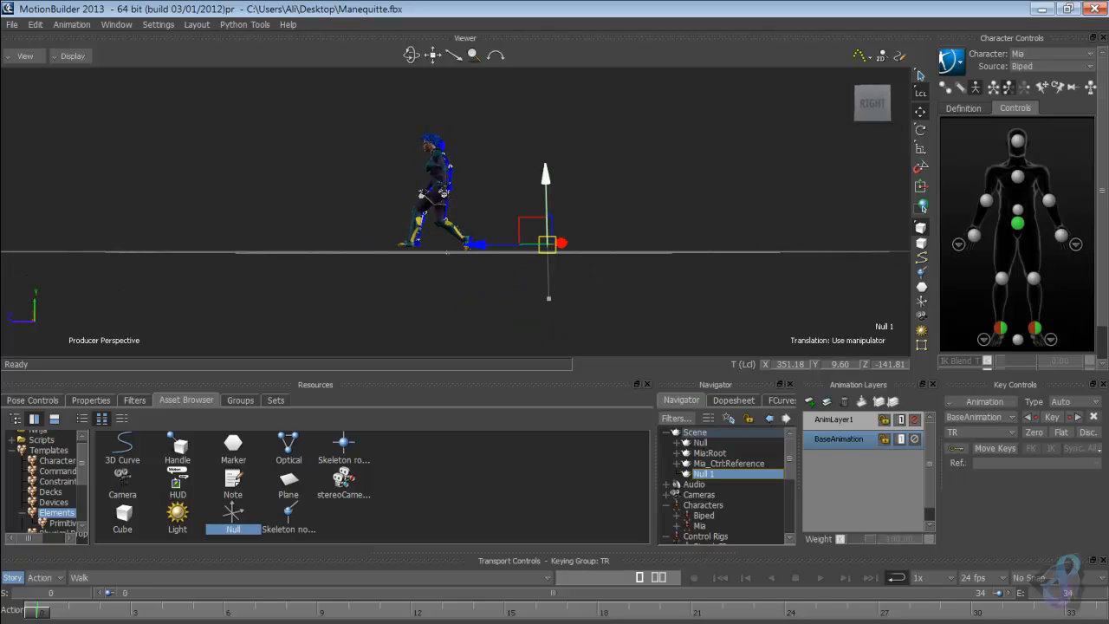
drag(477, 245, 368, 244)
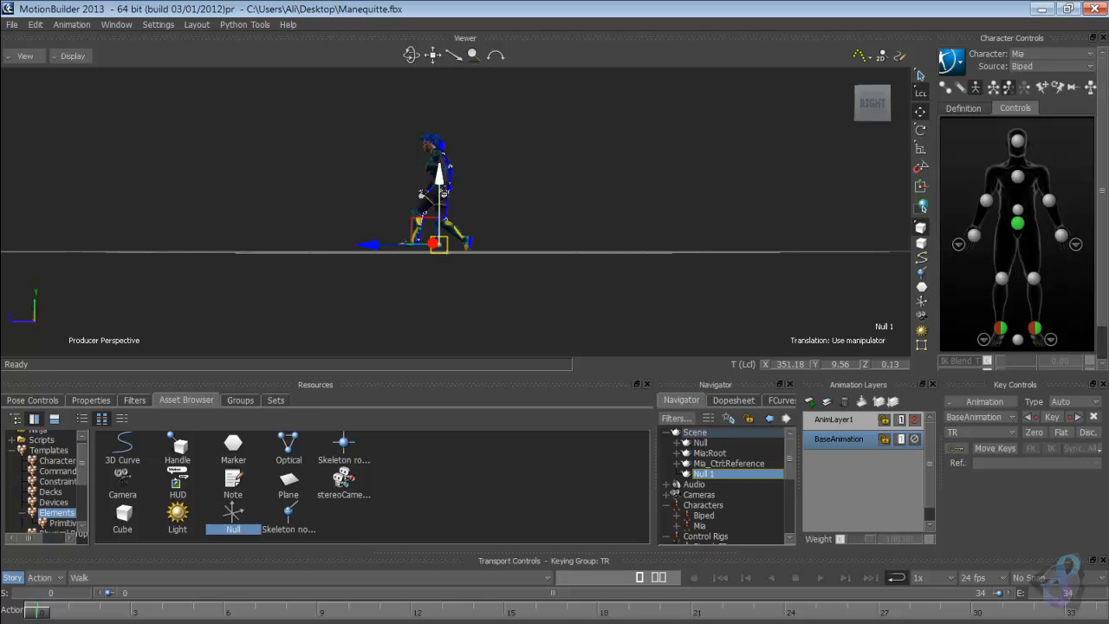
drag(439, 177, 572, 208)
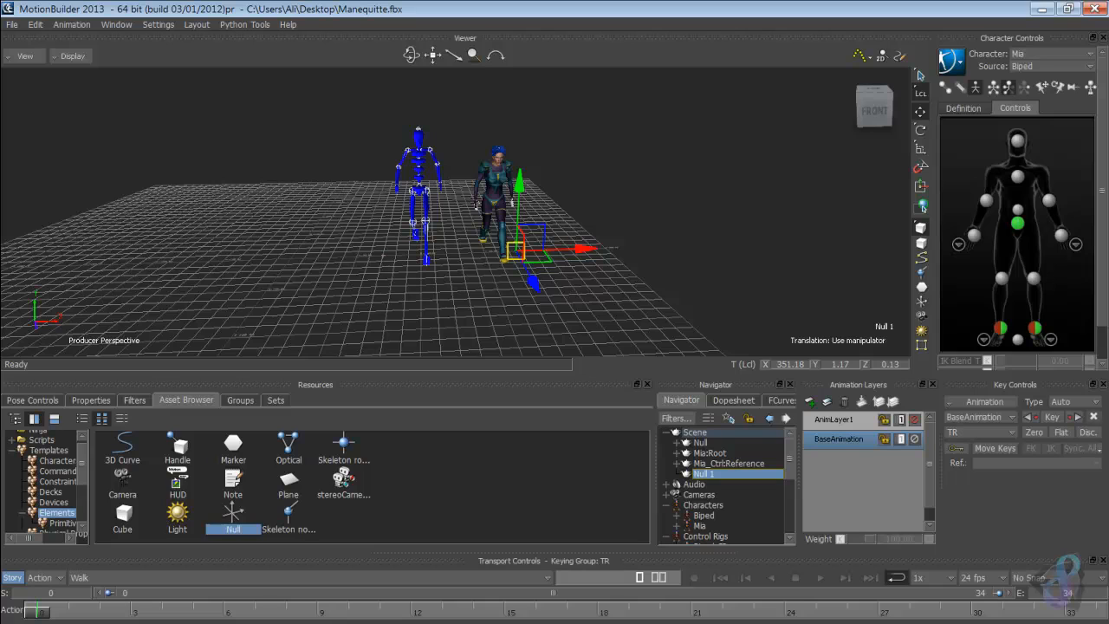
drag(582, 249, 538, 225)
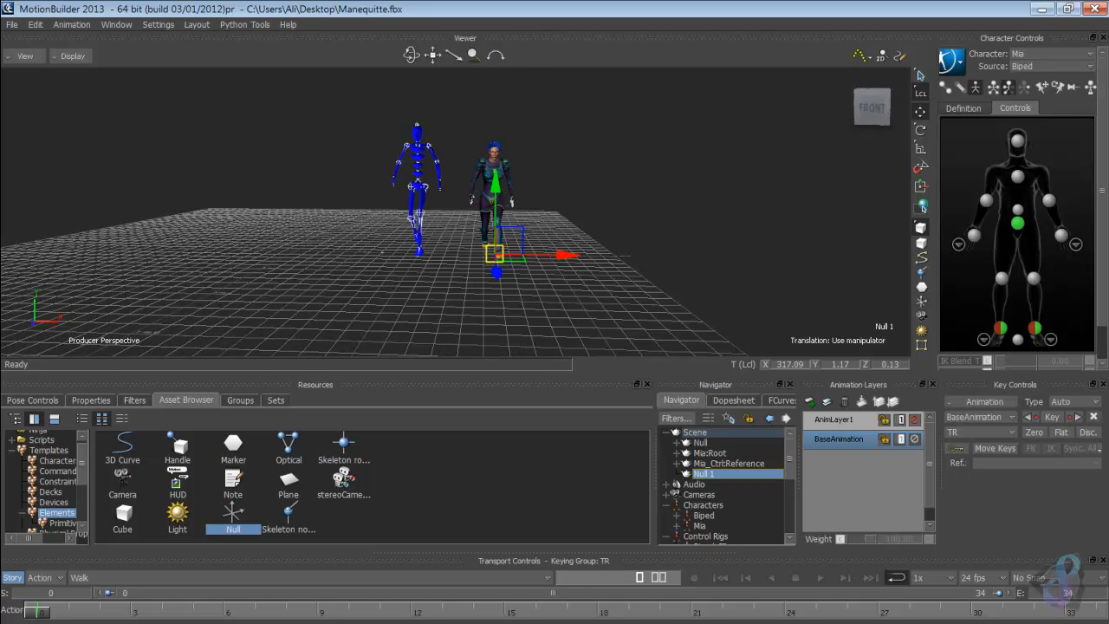
click(872, 108)
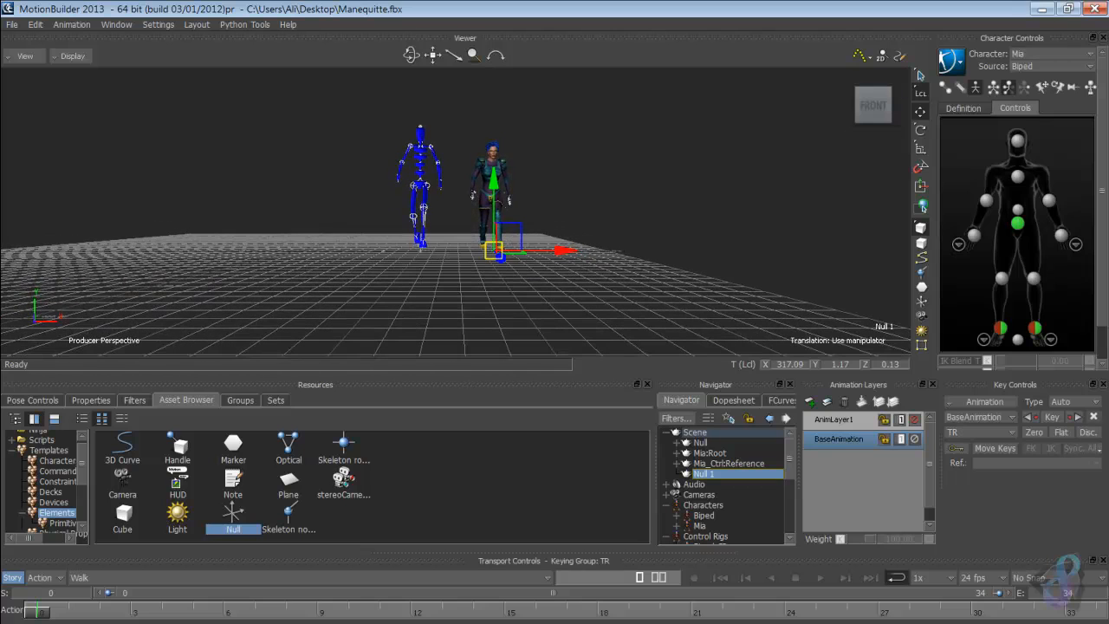
drag(565, 251, 562, 250)
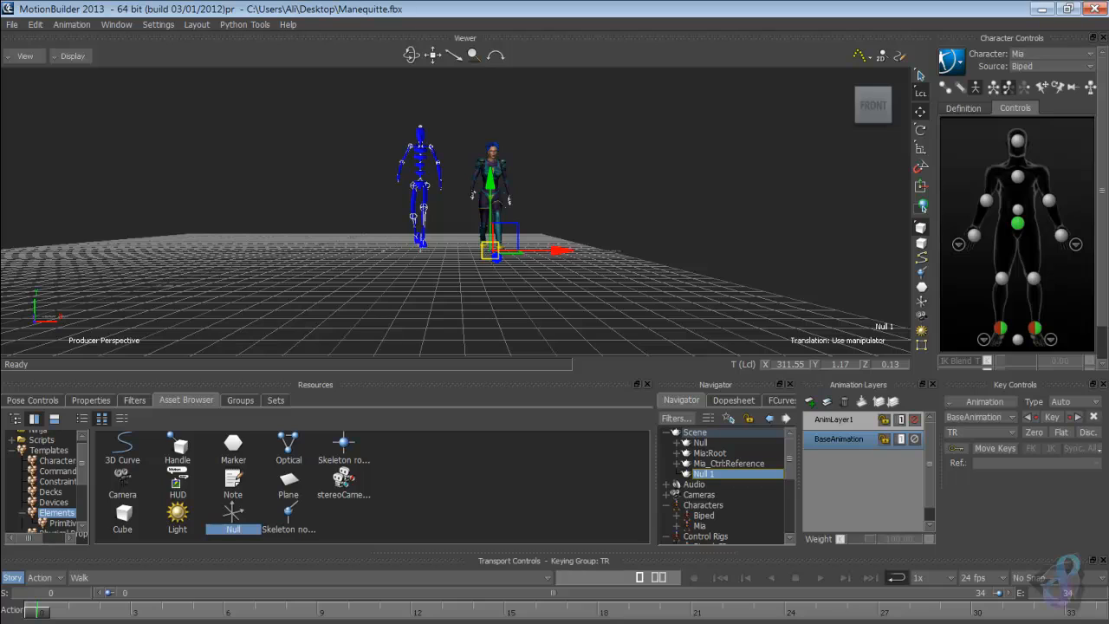
Step: Rename the Null at Mia's feet as Mia
right_click(720, 473)
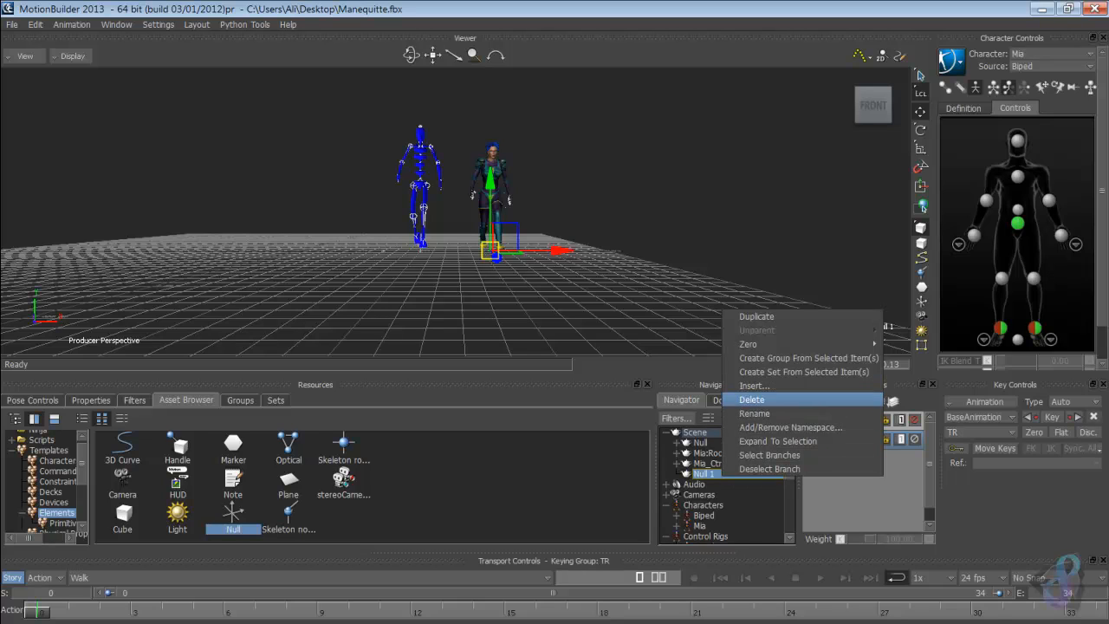
click(753, 413)
text(Mia)
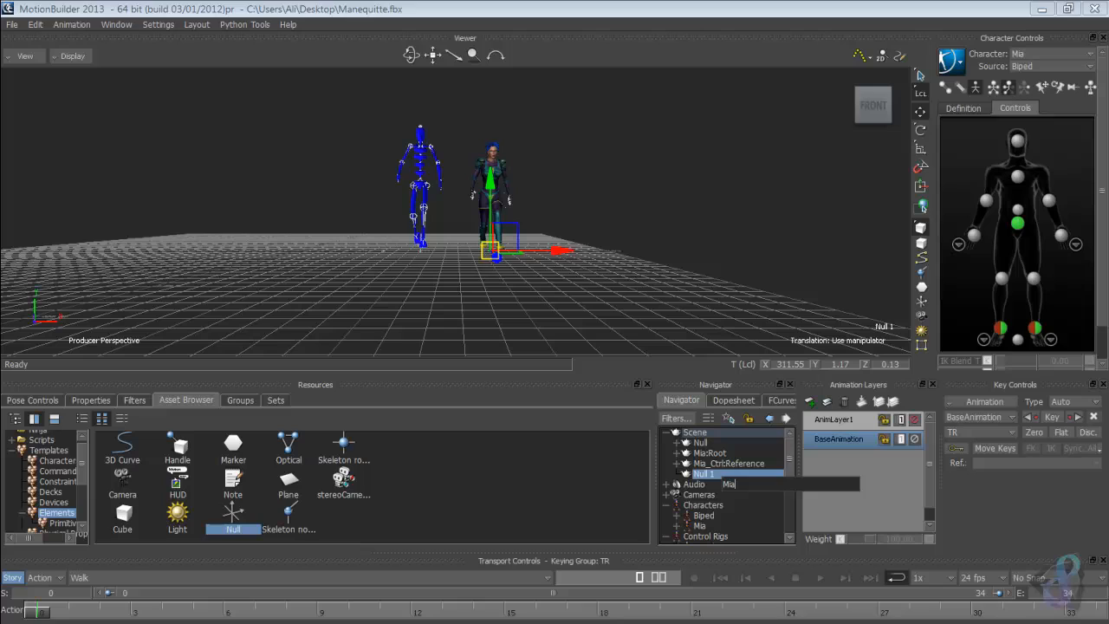
key(Return)
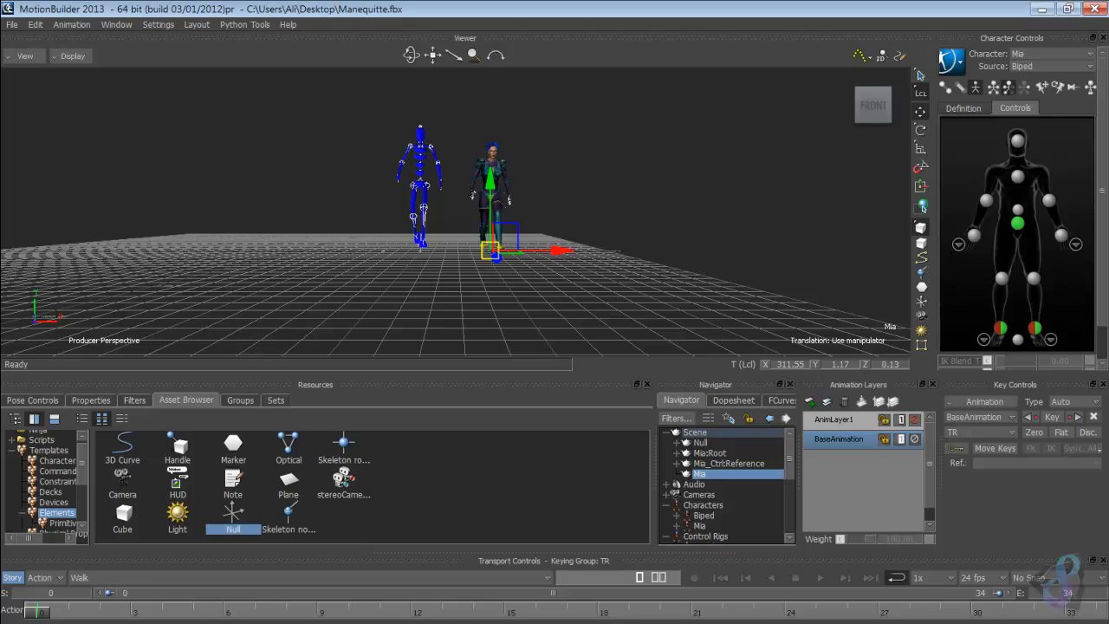
Step: Parent Mia:Root and Mia_Ctrl:Reference to the Mia null and briefly play the take
click(710, 453)
ctrl+click(728, 463)
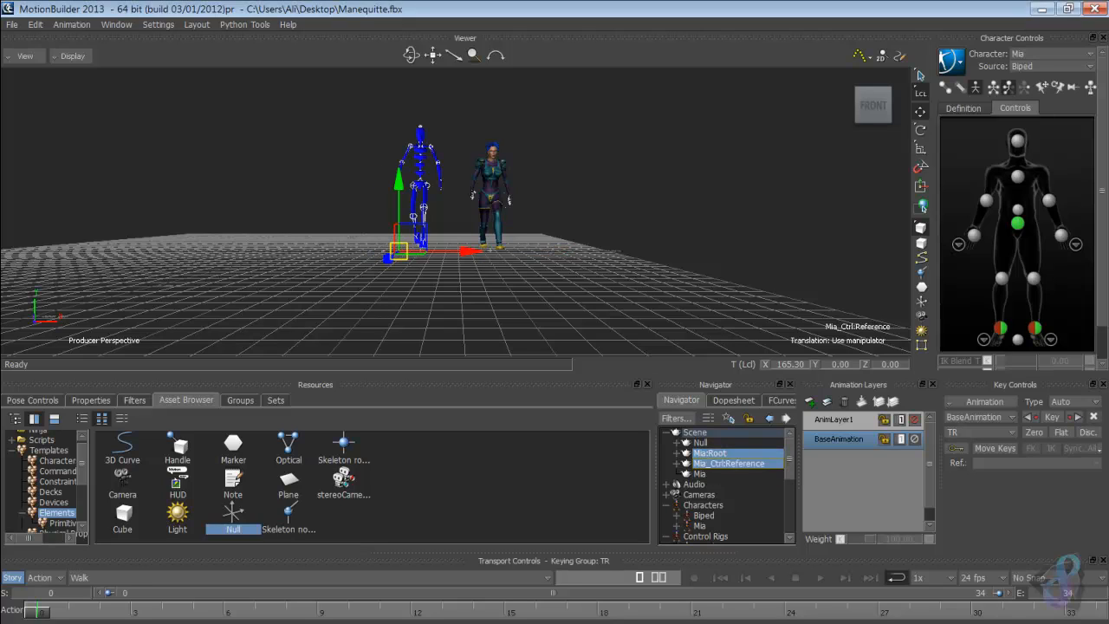
right_click(700, 456)
click(723, 463)
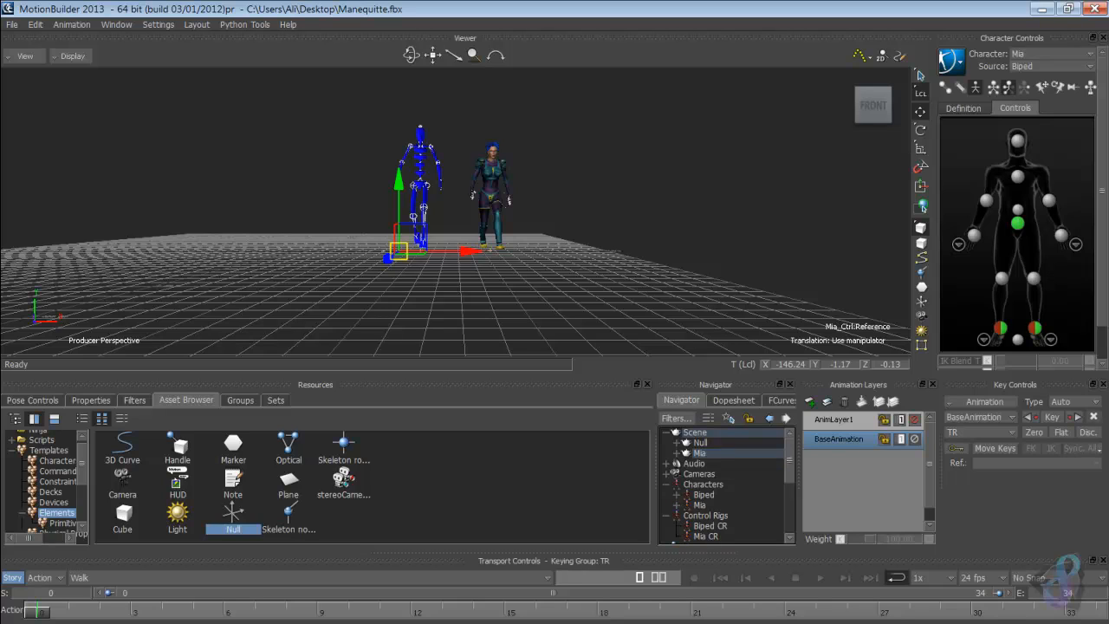
key(ctrl+space)
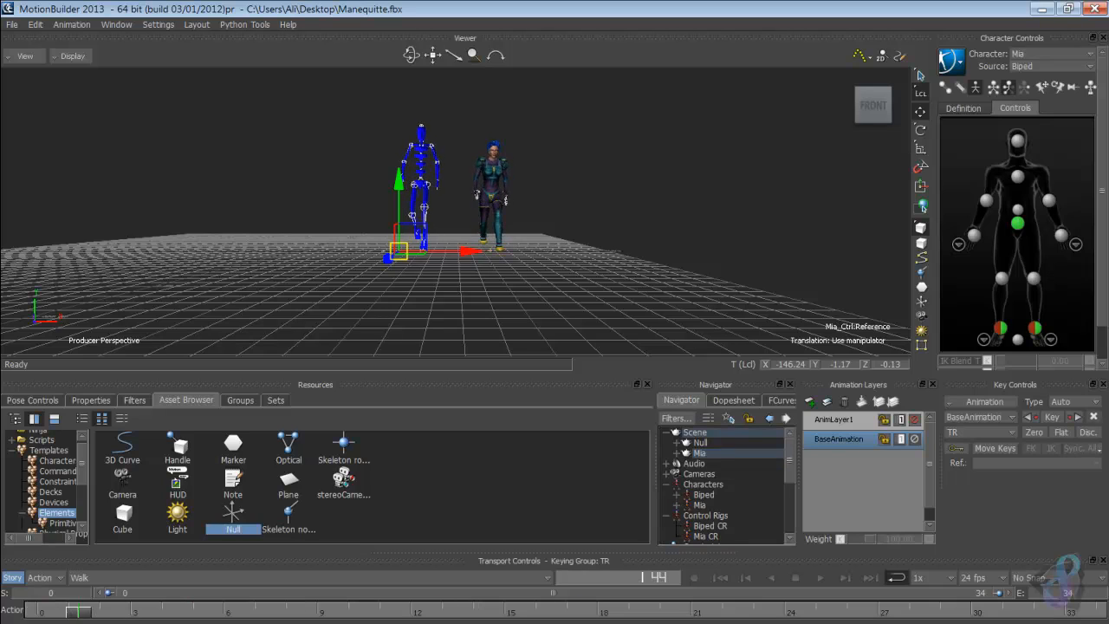
Step: Rename the Biped's parent Null as Biped
click(699, 442)
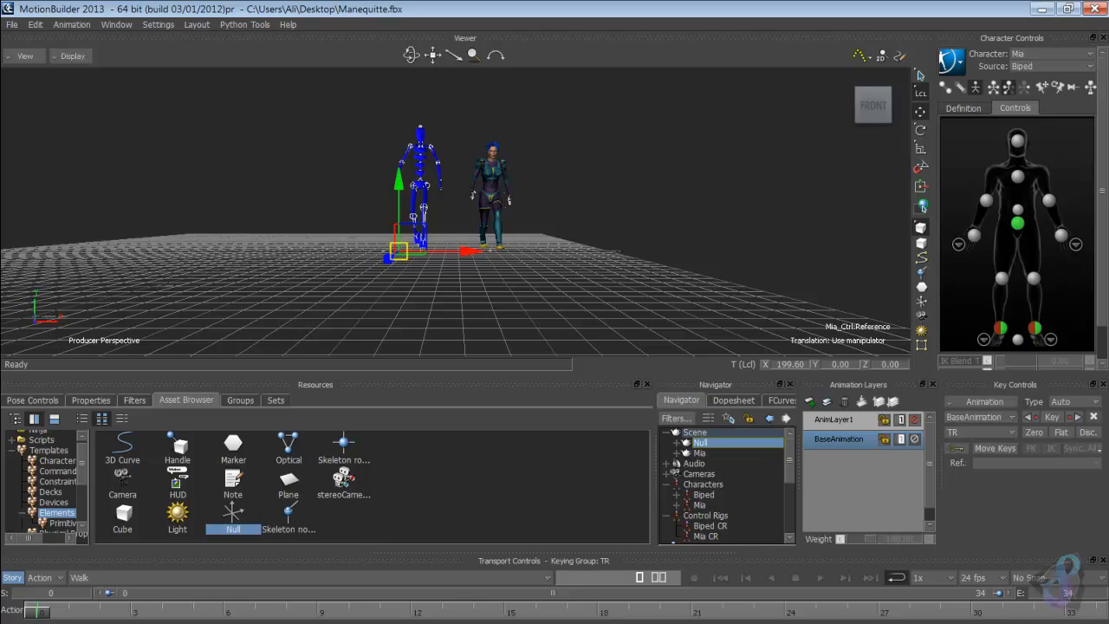
right_click(700, 442)
click(734, 546)
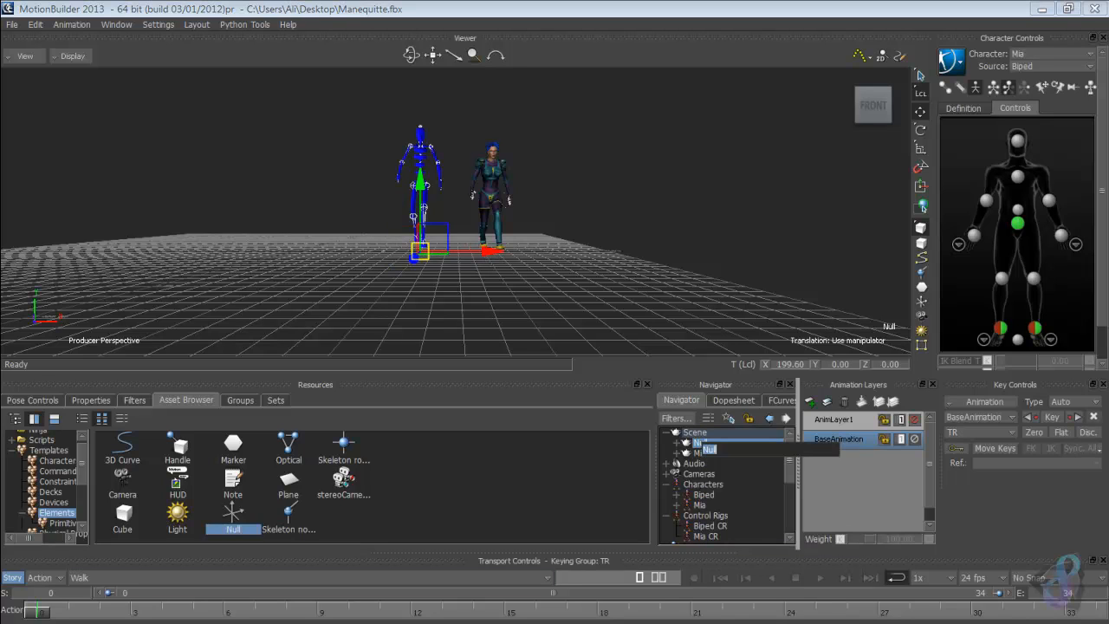
text(B)
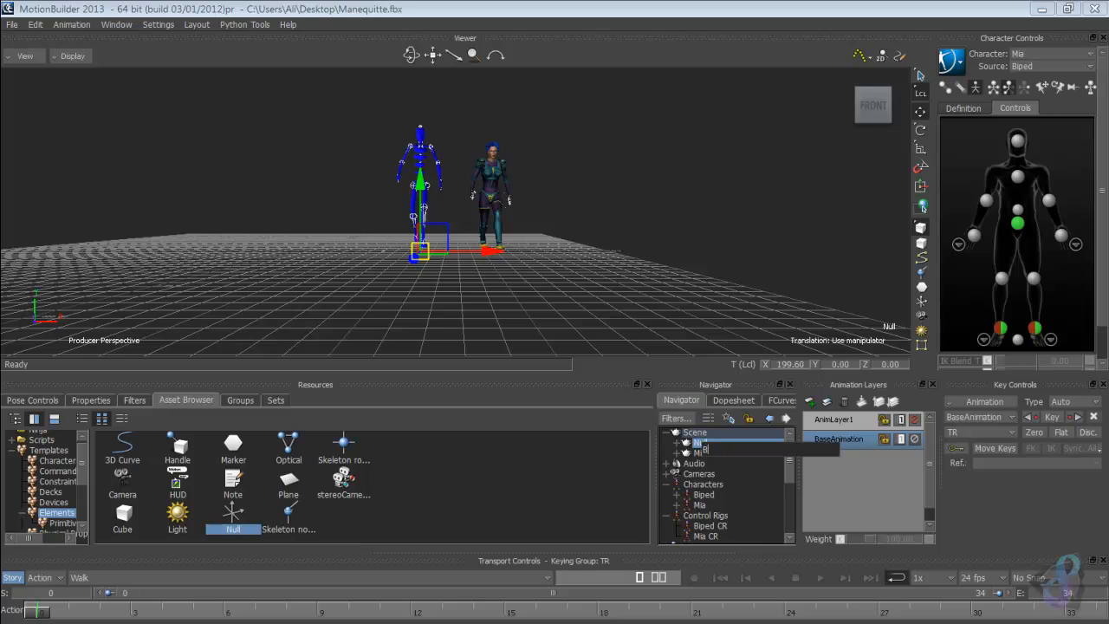
text(iped)
key(Return)
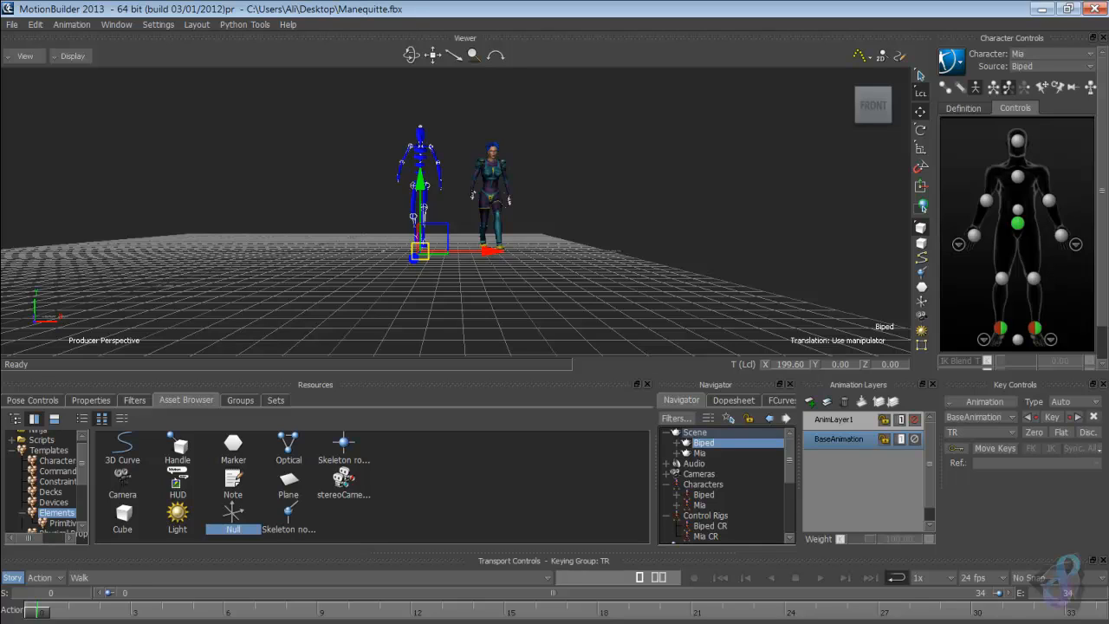
click(698, 452)
right_click(698, 453)
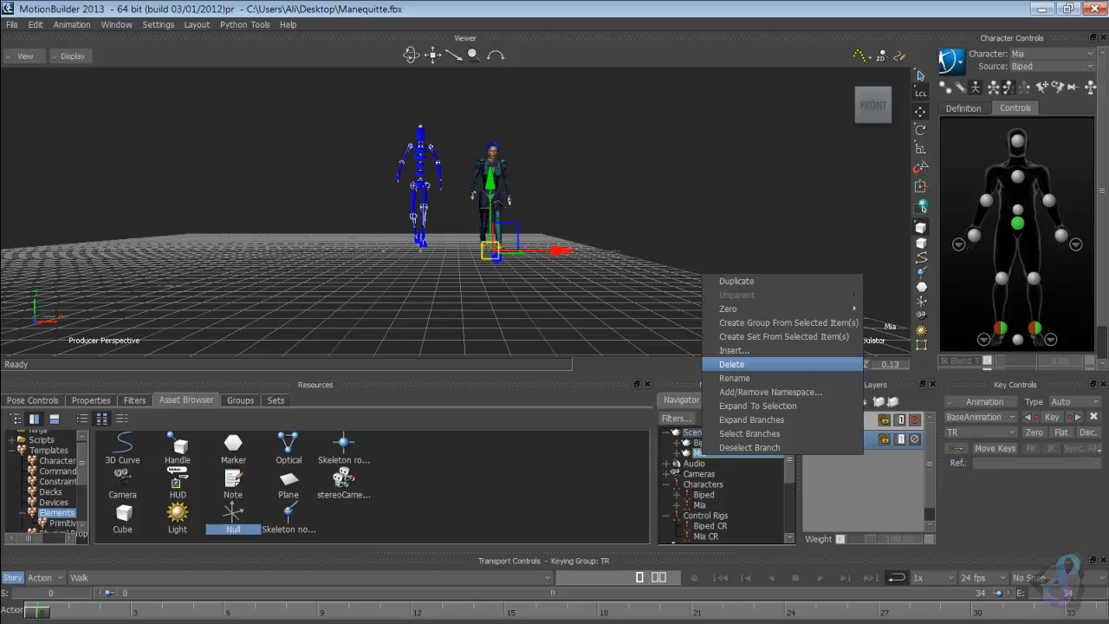
click(735, 377)
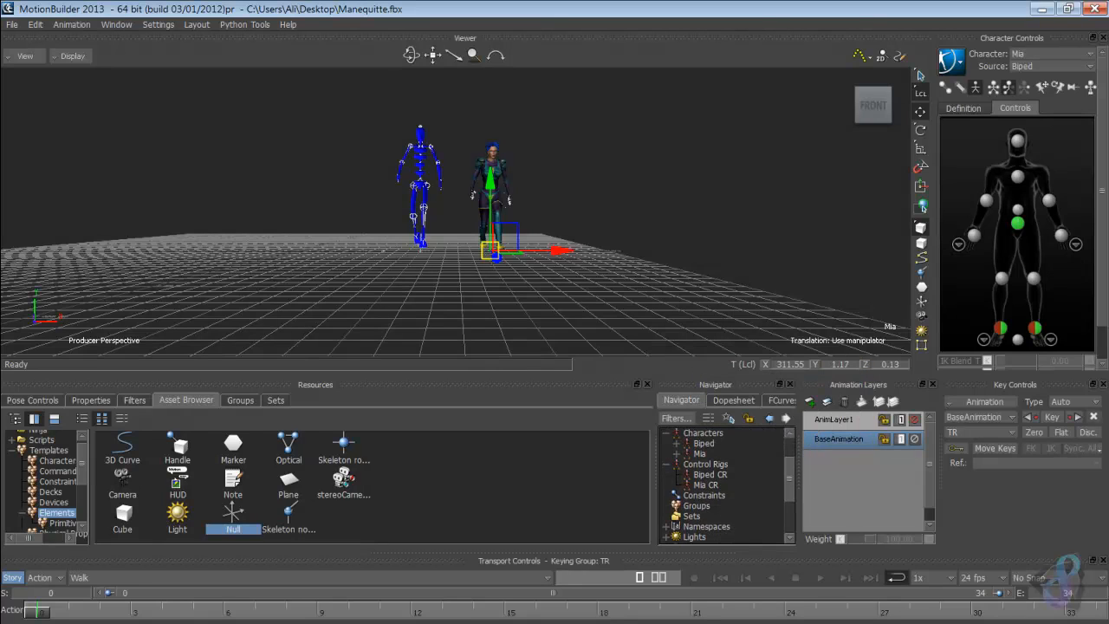
click(699, 454)
click(706, 485)
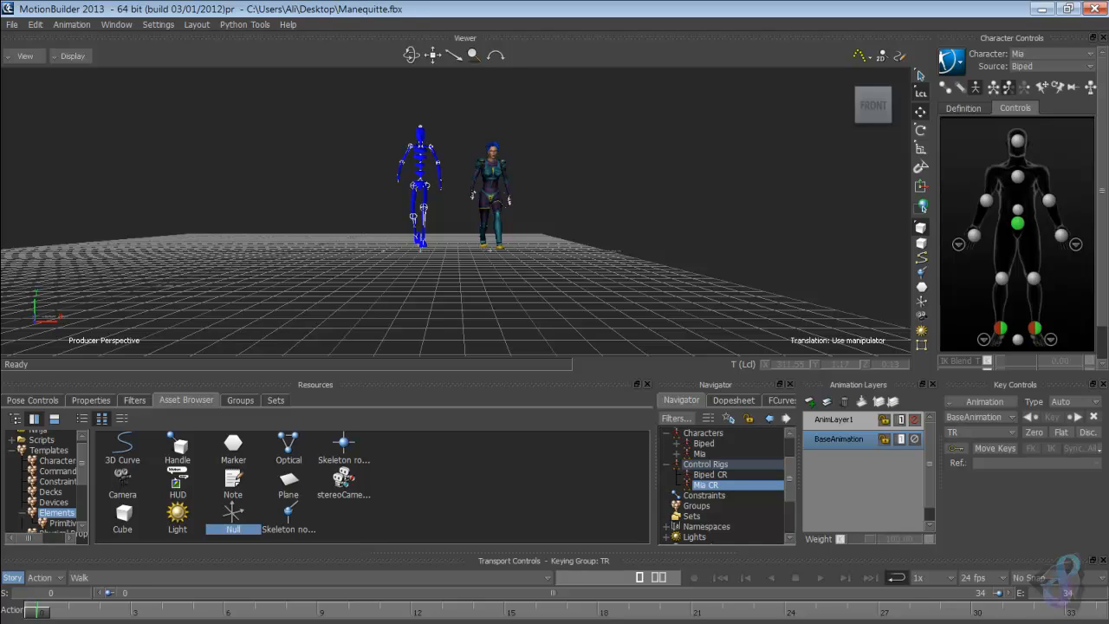
scroll(728, 485, up, 2)
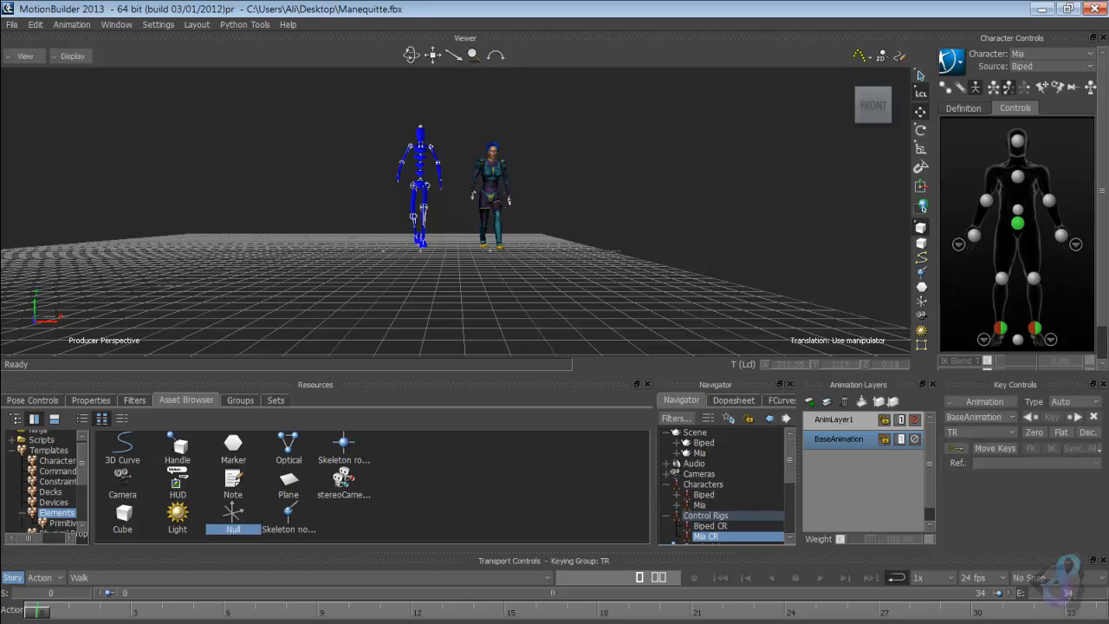
Step: Examine the Biped null's children and identify the Biped, Mia:Reference and Mia nulls on the floor around both characters
click(703, 443)
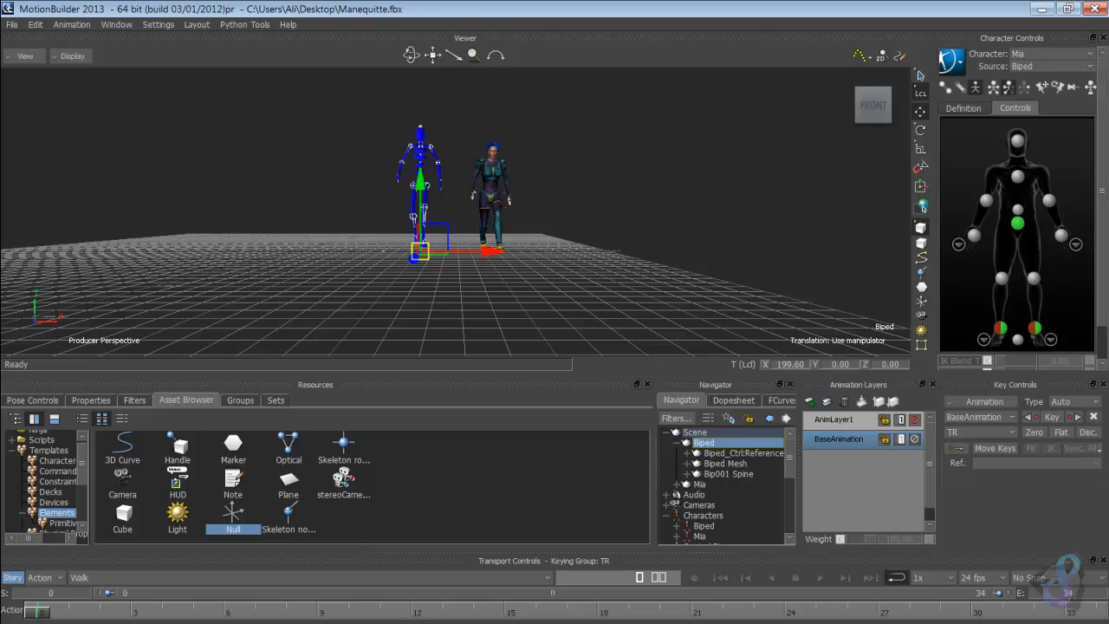
ctrl+shift+drag(459, 207, 503, 178)
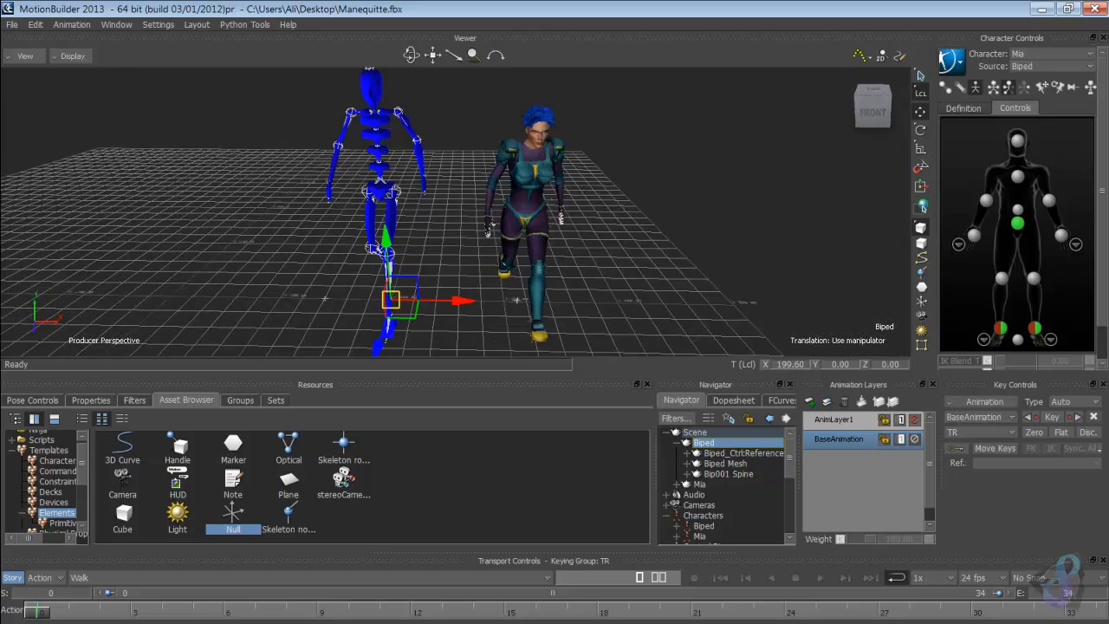
shift+drag(459, 208, 448, 229)
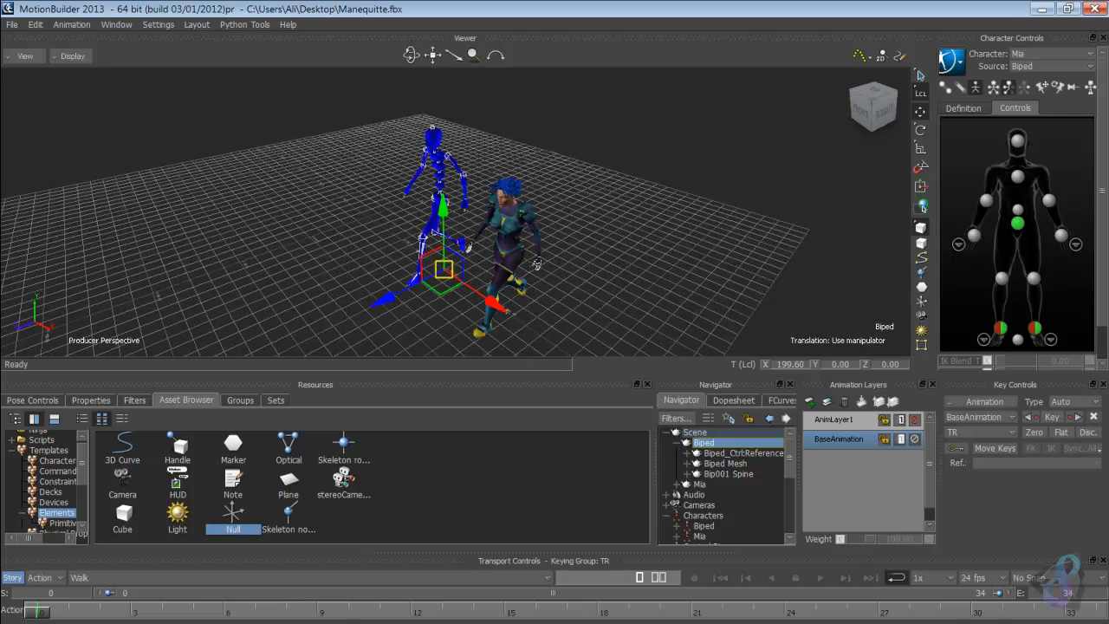
click(535, 260)
ctrl+shift+drag(537, 263, 598, 214)
ctrl+shift+drag(560, 262, 623, 266)
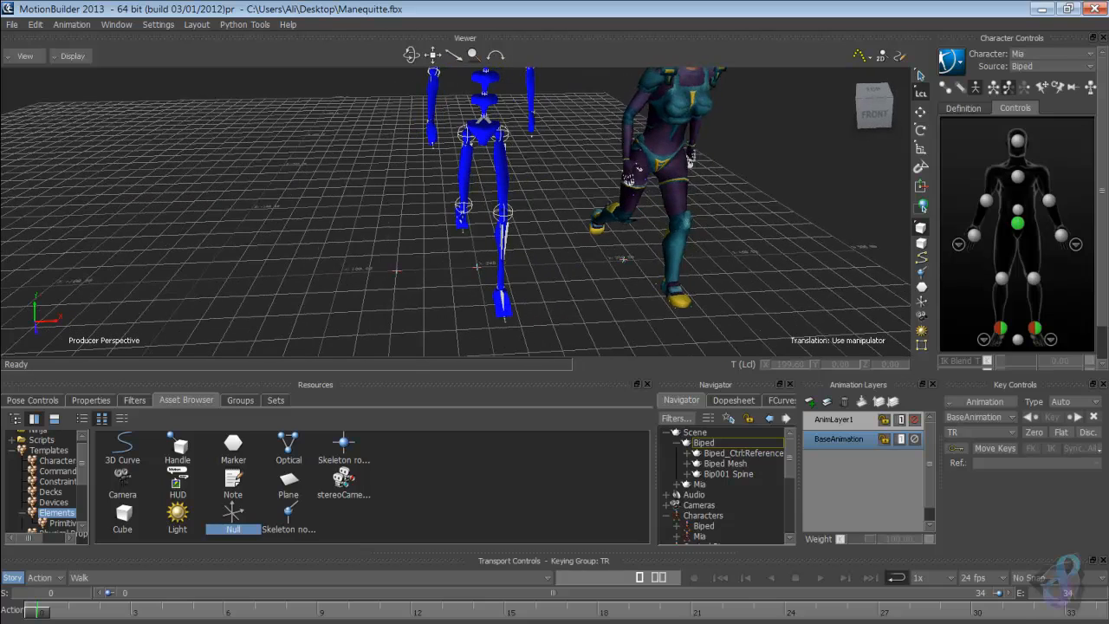
click(704, 441)
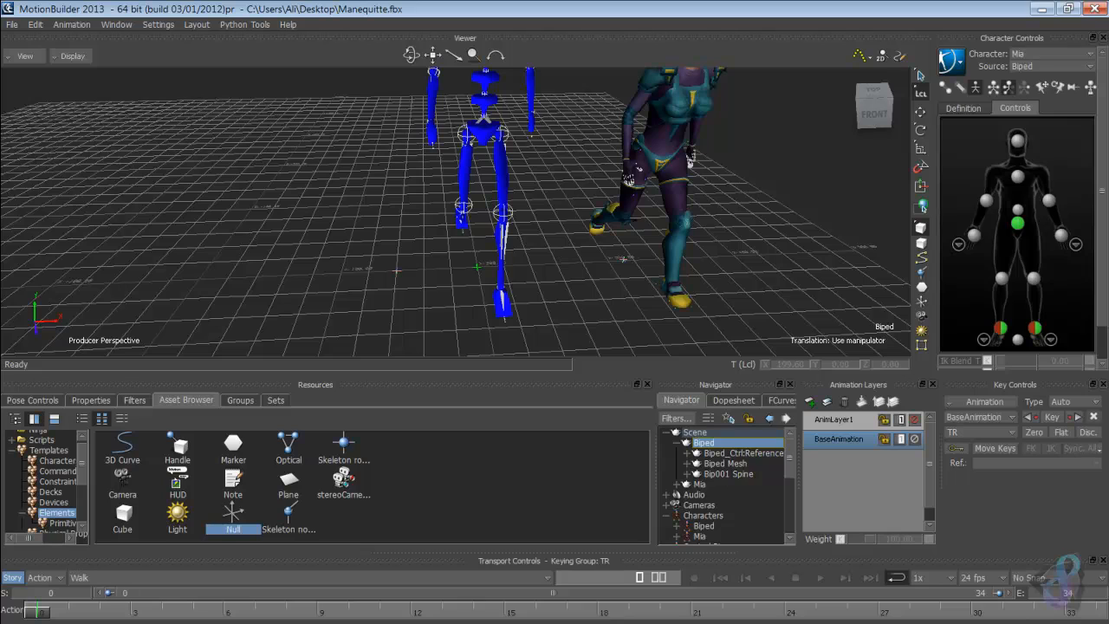
click(397, 271)
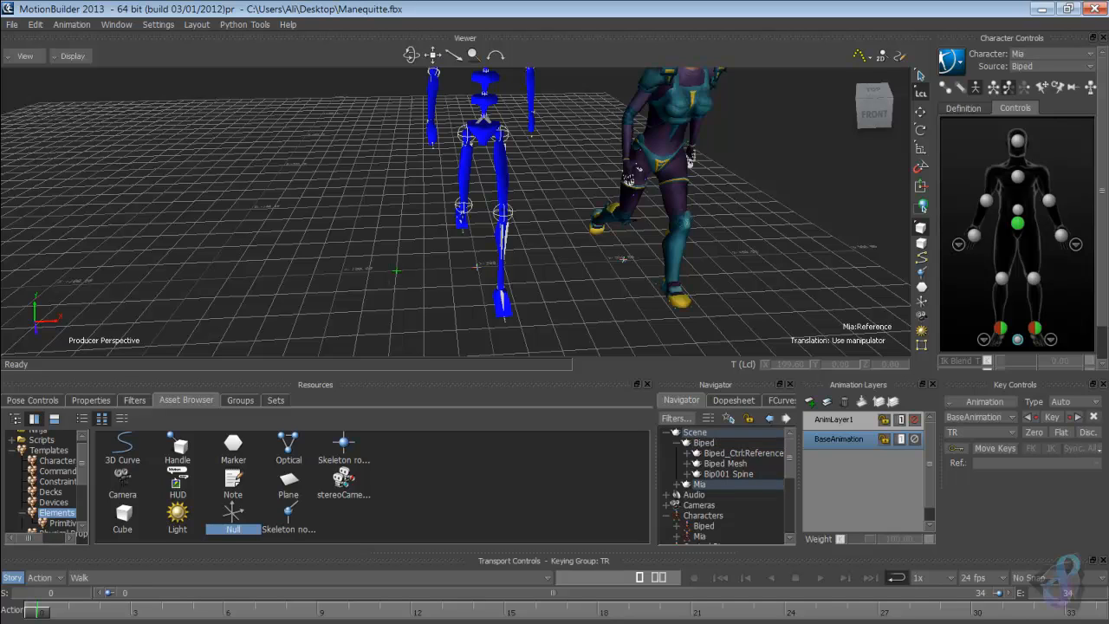
click(623, 258)
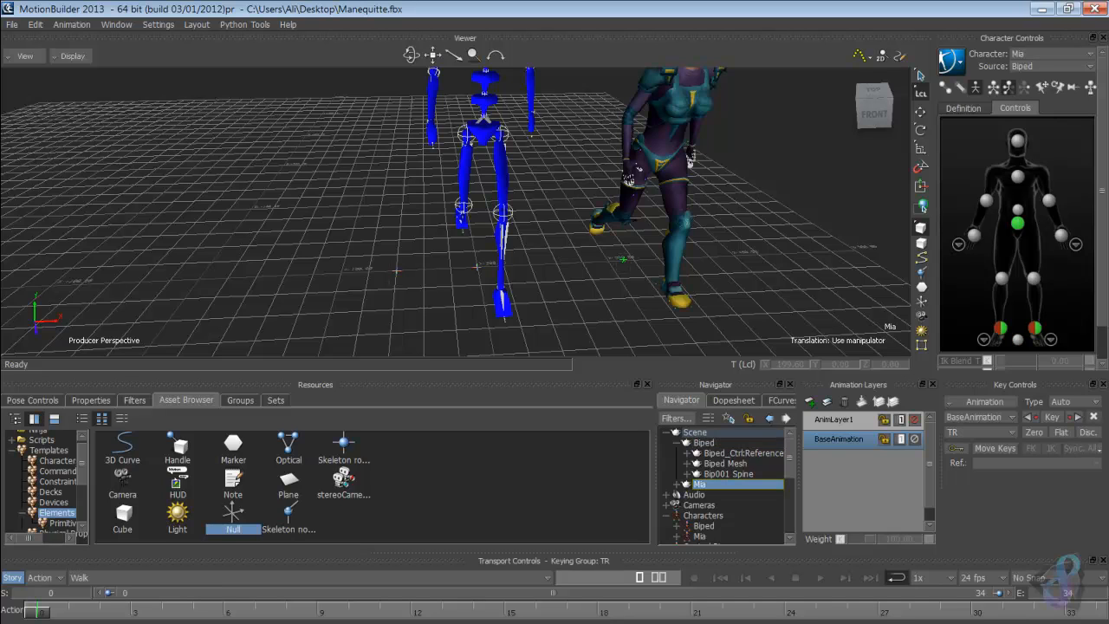
Step: Select Mia:Reference in the viewport and turn off its visibility, checking the scene from the side and front
click(397, 270)
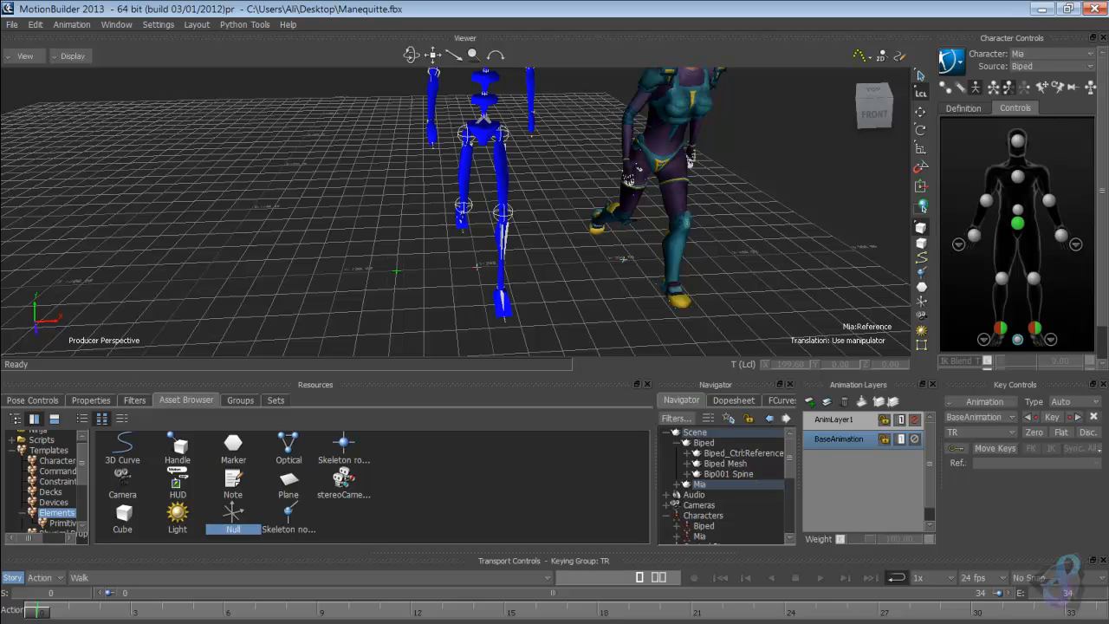
click(677, 485)
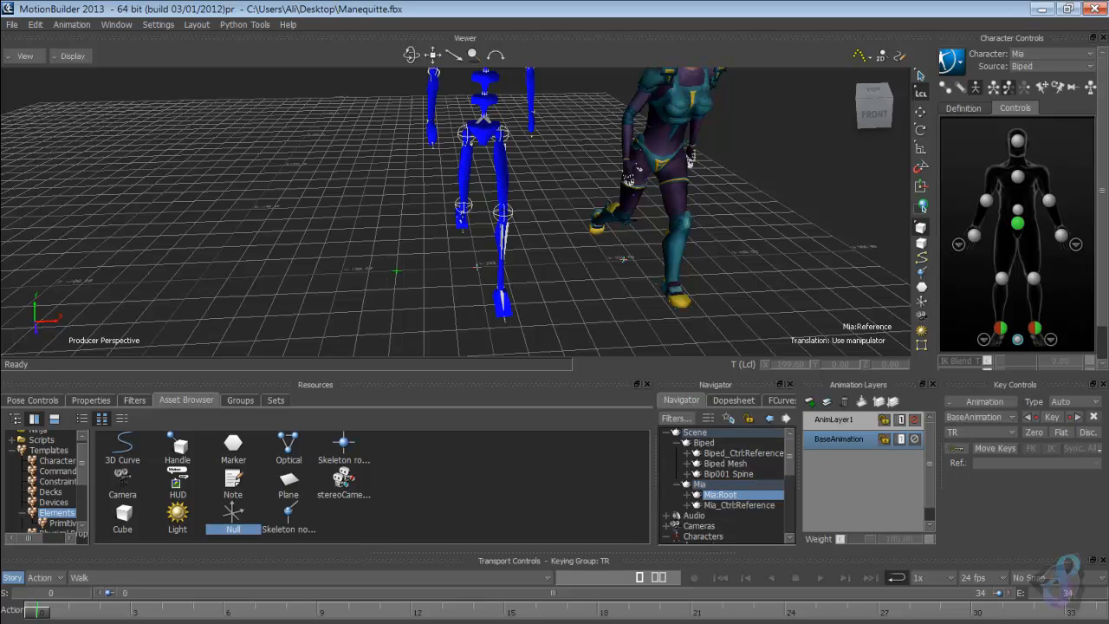
click(91, 400)
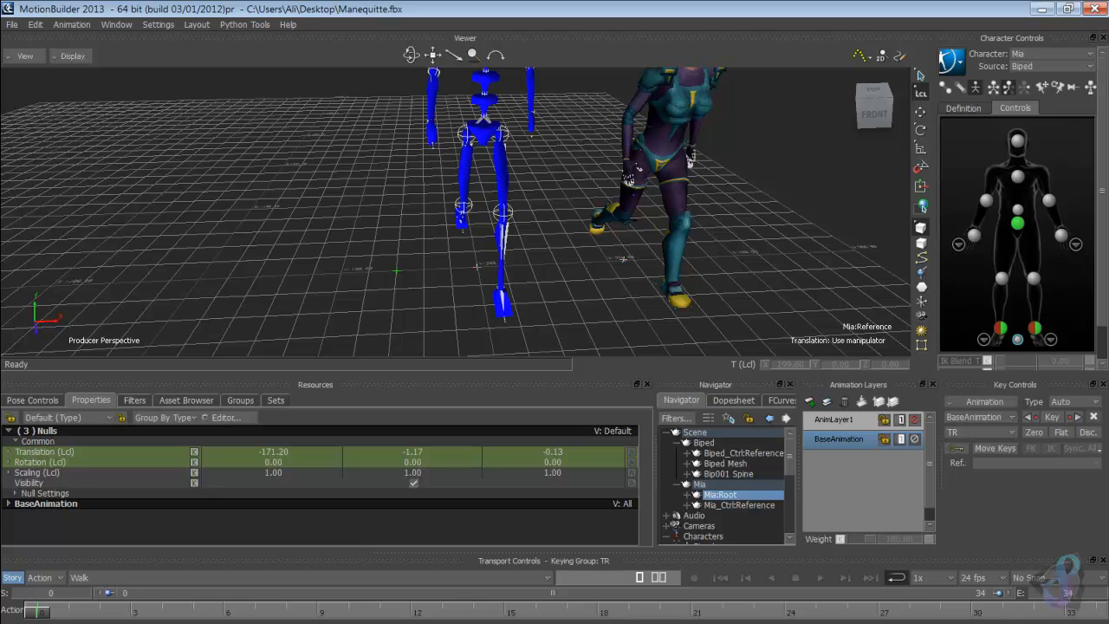
click(413, 483)
ctrl+shift+drag(520, 225, 419, 304)
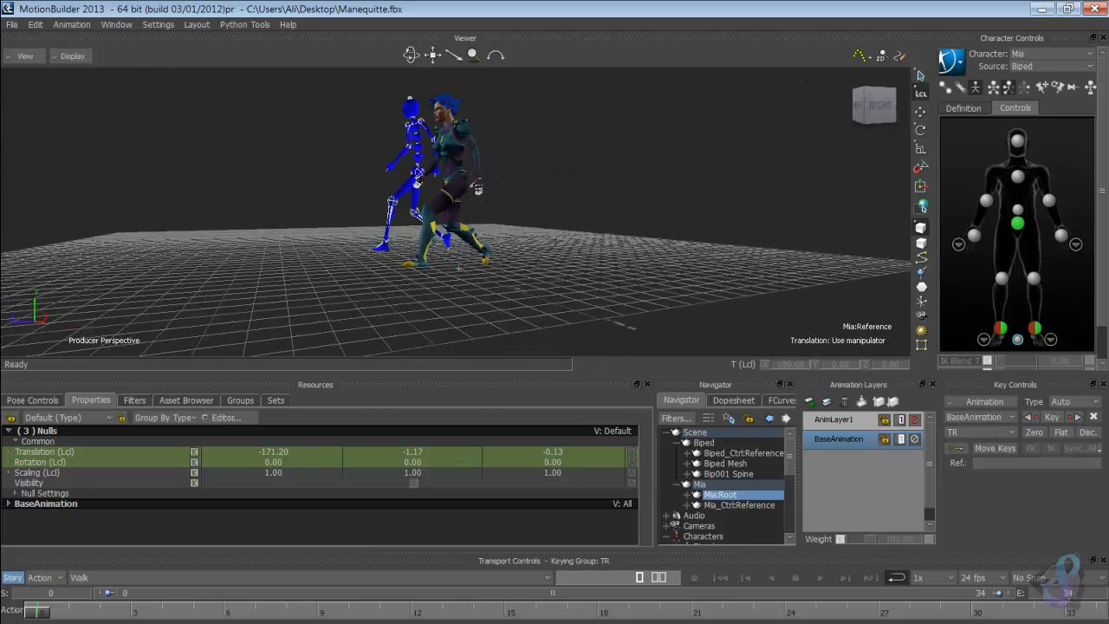
ctrl+shift+drag(458, 267, 498, 267)
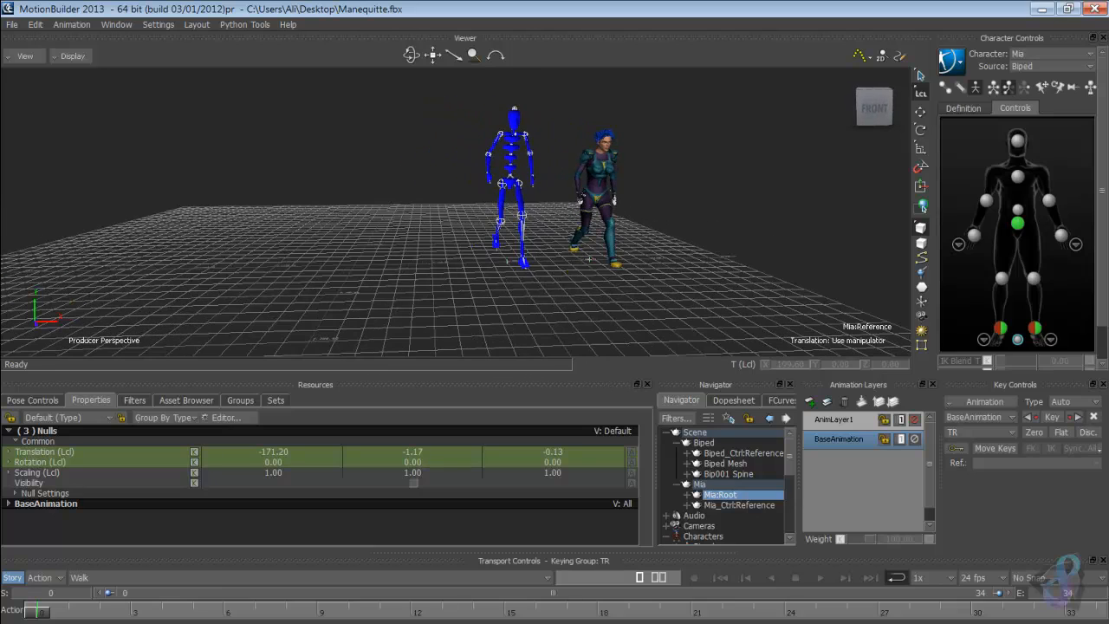